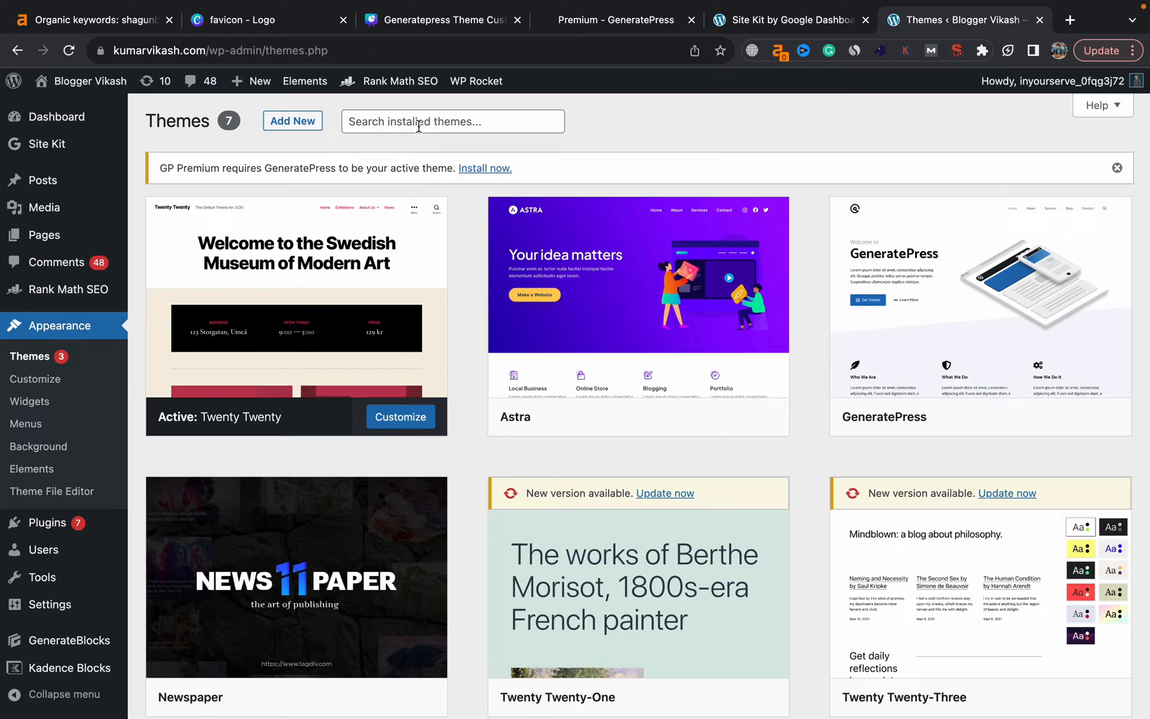
# Search the add-themes library for generatepress and activate the GeneratePress theme.
pyautogui.click(292, 123)
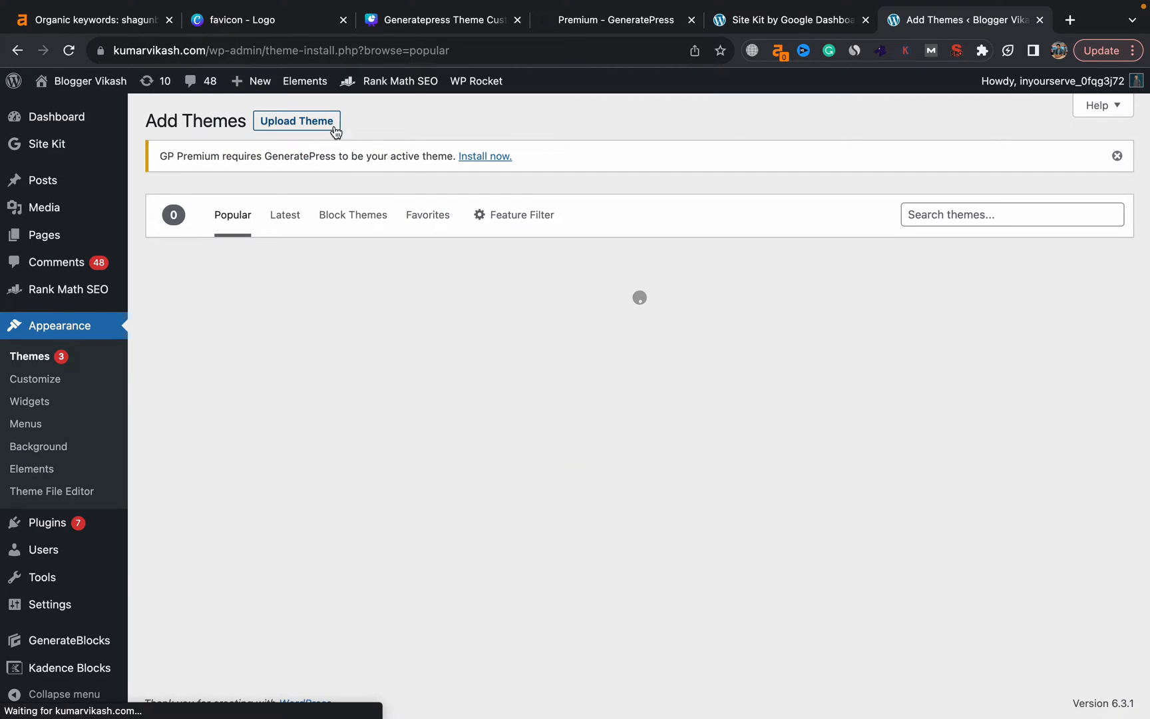
pyautogui.write('generatepress')
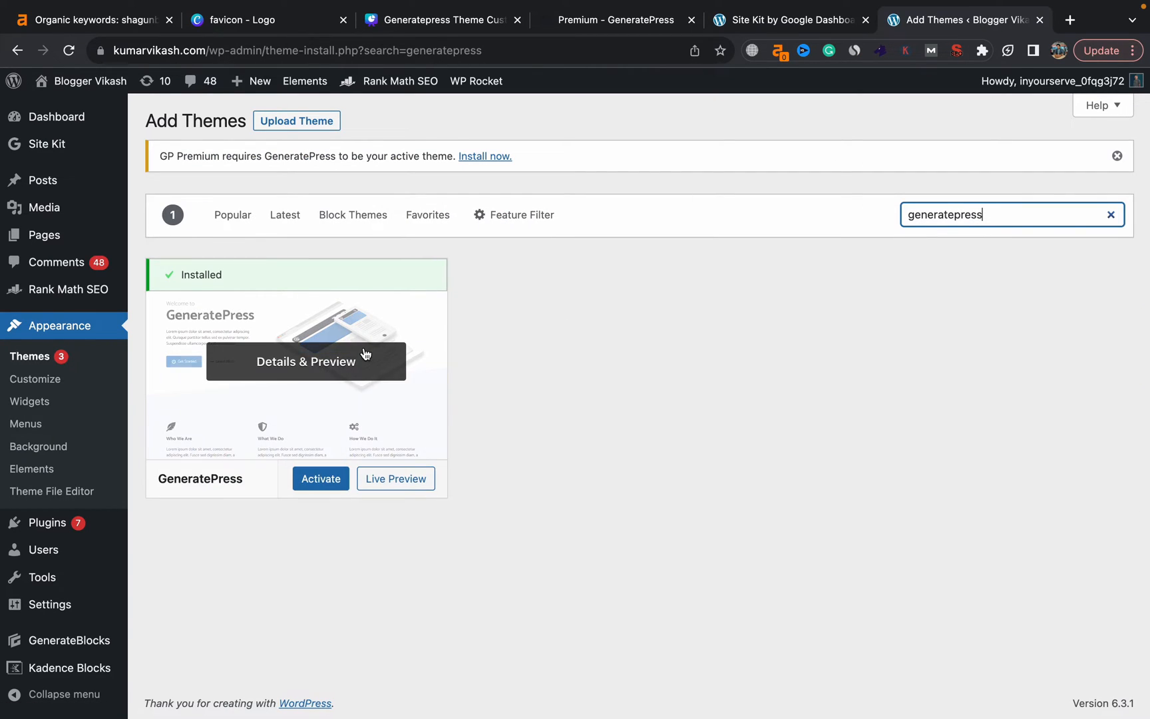
pyautogui.click(320, 483)
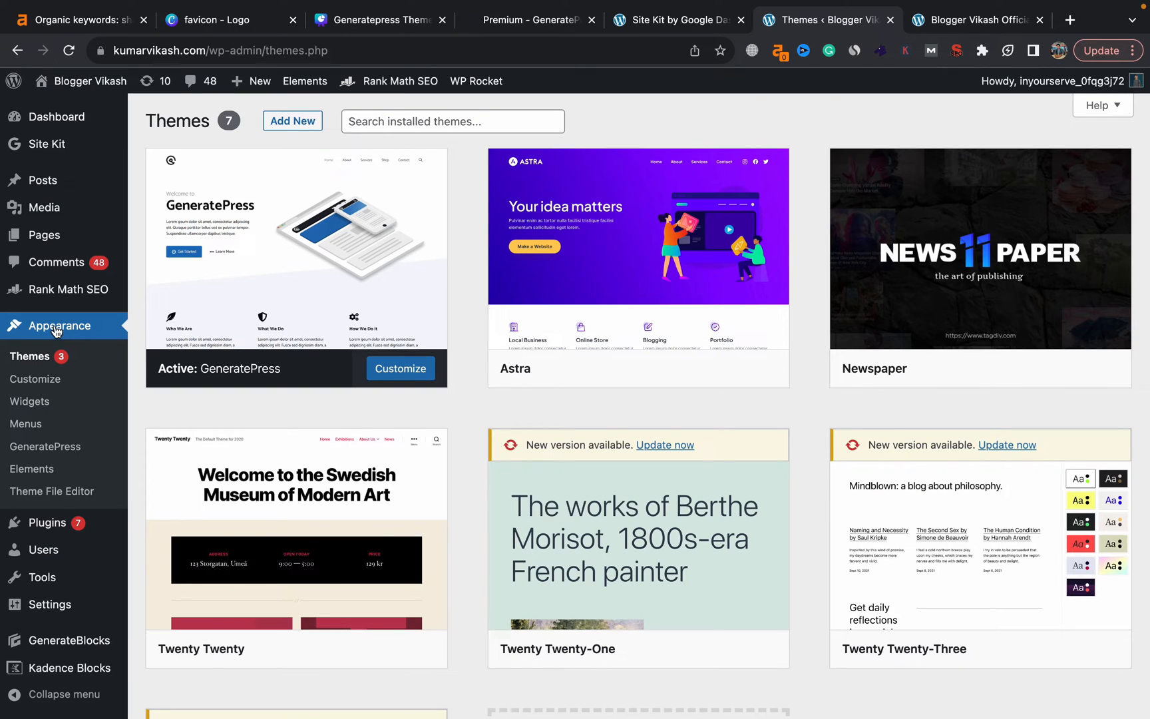
# Switch to Telegram and download gp-premium-2.3.2.zip from the shared files of the Blogger Vikash channel.
pyautogui.moveTo(555, 717)
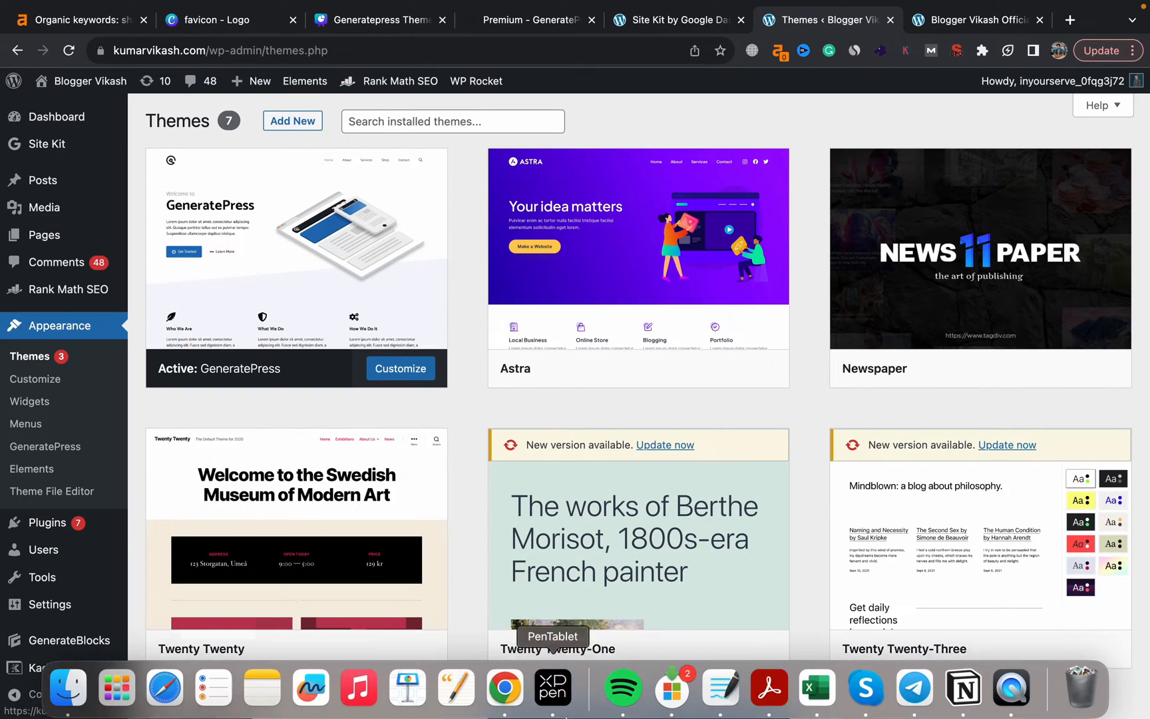
pyautogui.click(914, 686)
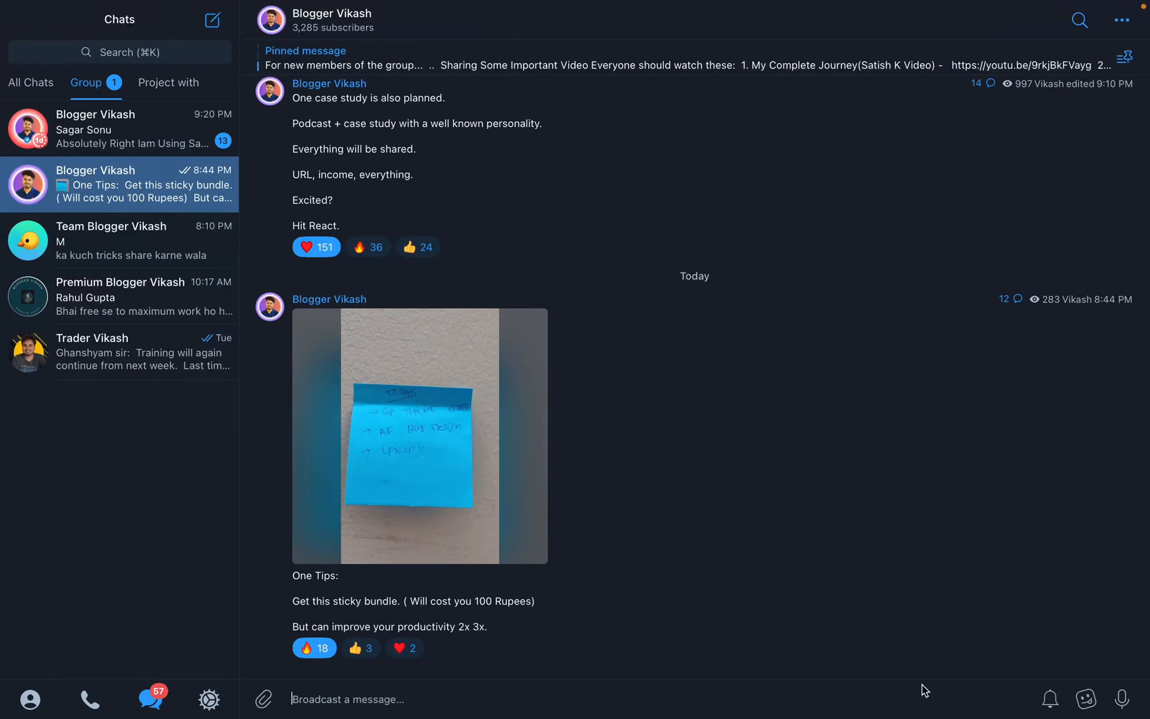
pyautogui.click(327, 26)
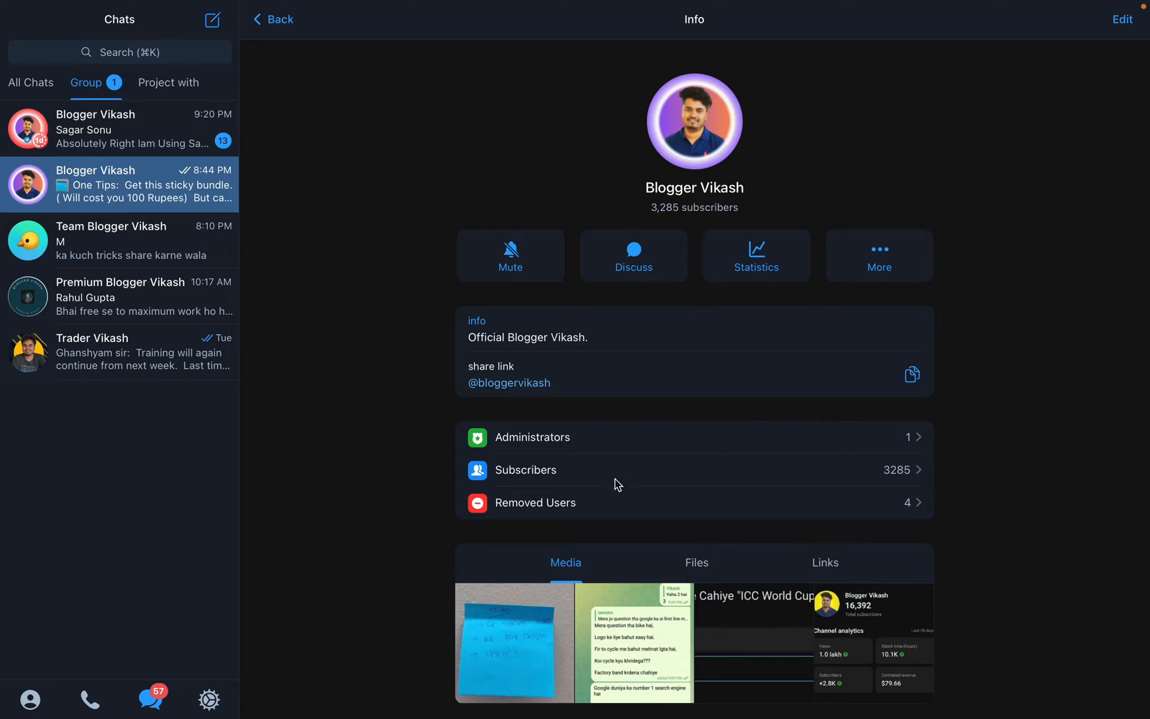
pyautogui.click(690, 562)
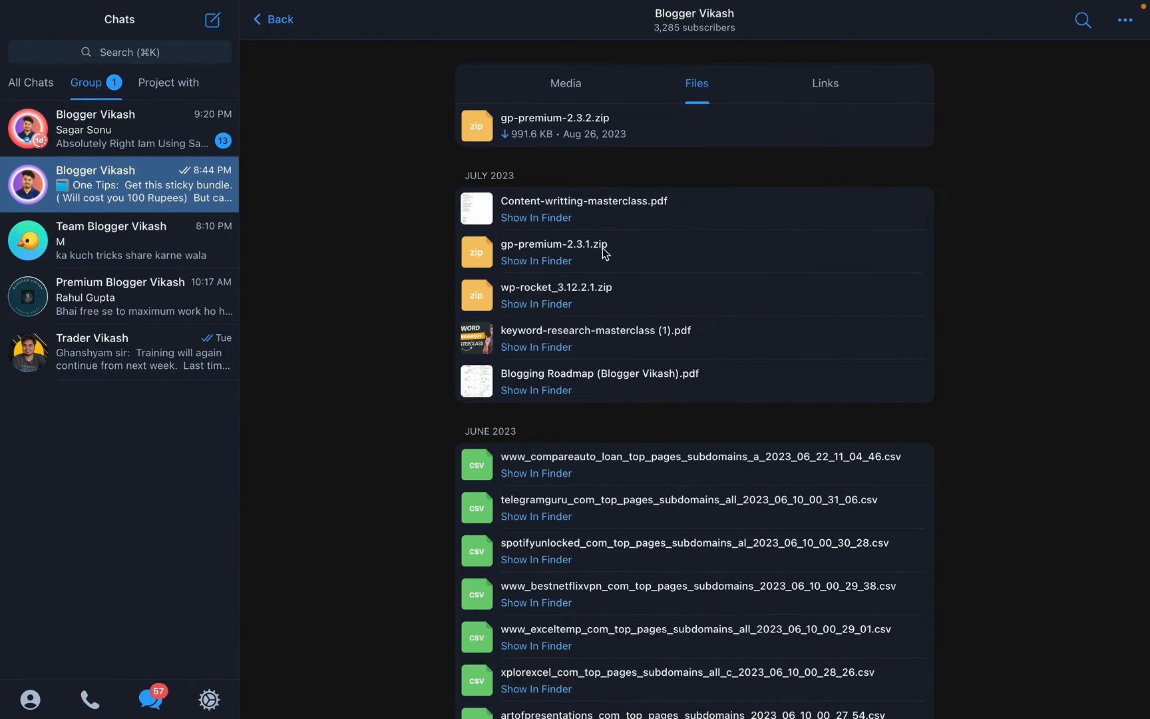
pyautogui.click(509, 143)
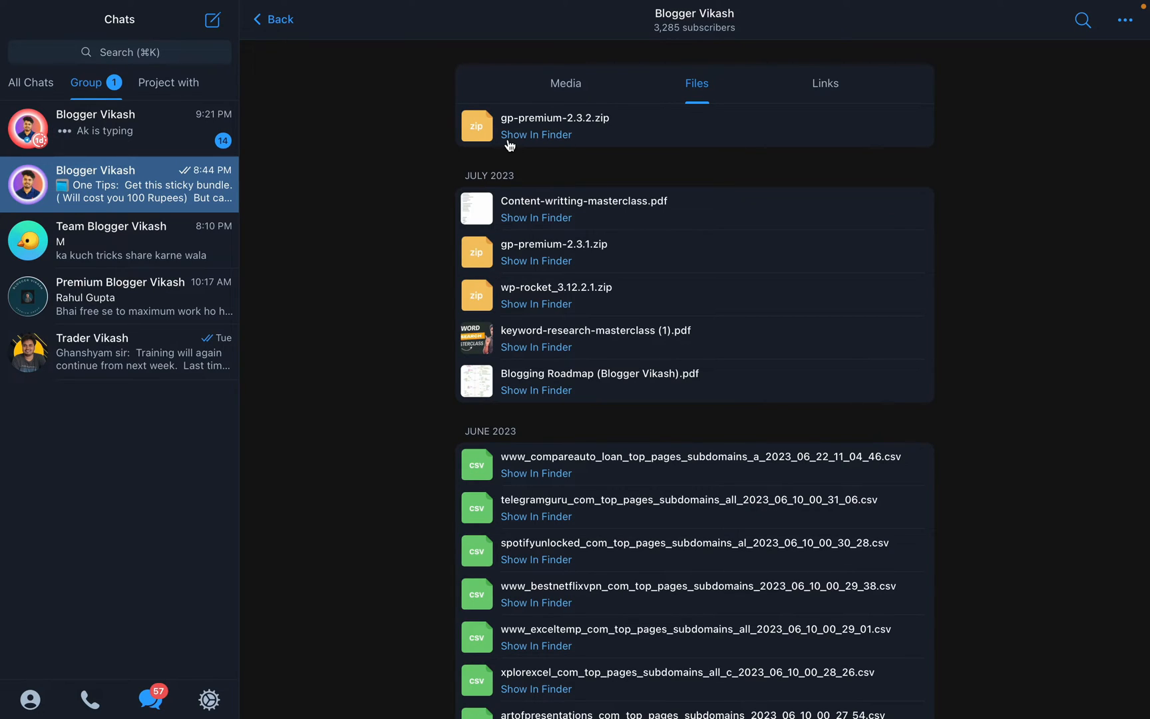
pyautogui.scroll(-8, 614, 496)
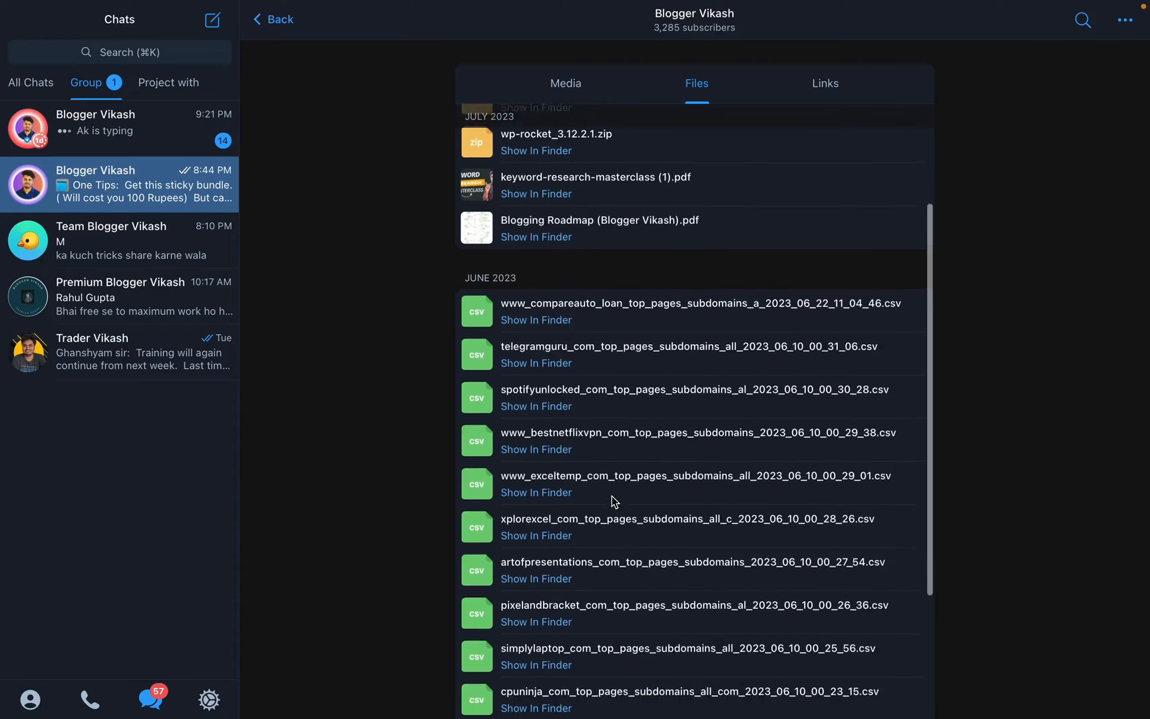
pyautogui.scroll(-12, 613, 501)
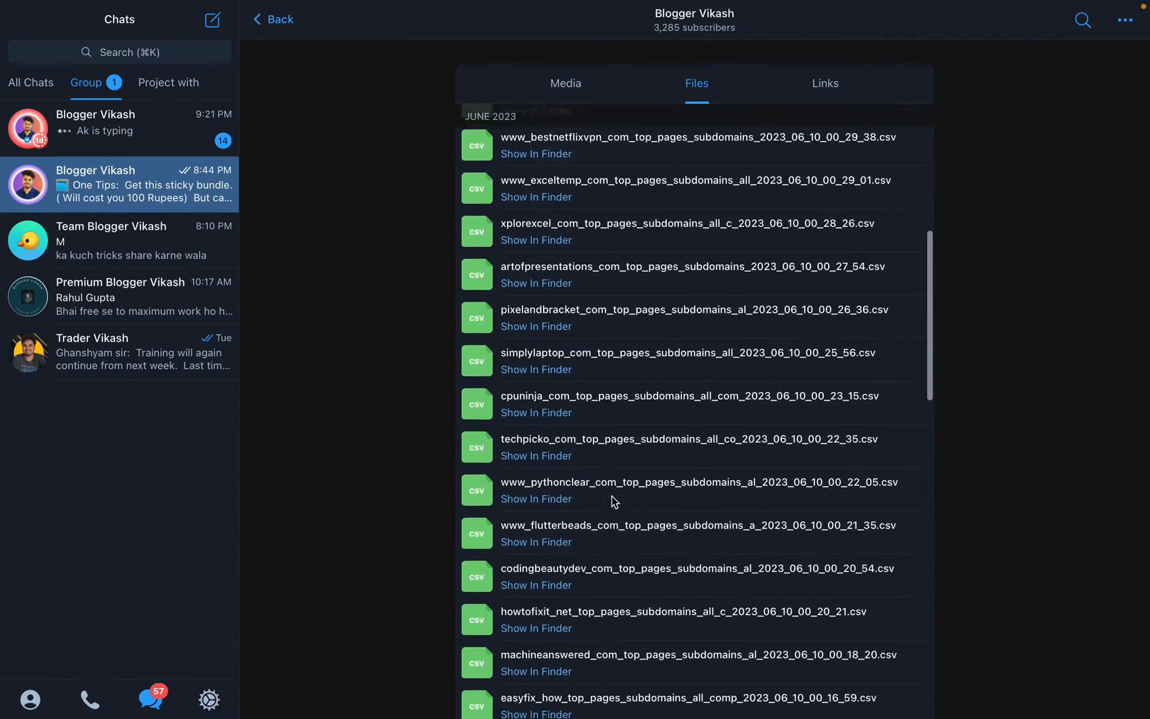
pyautogui.scroll(15, 613, 502)
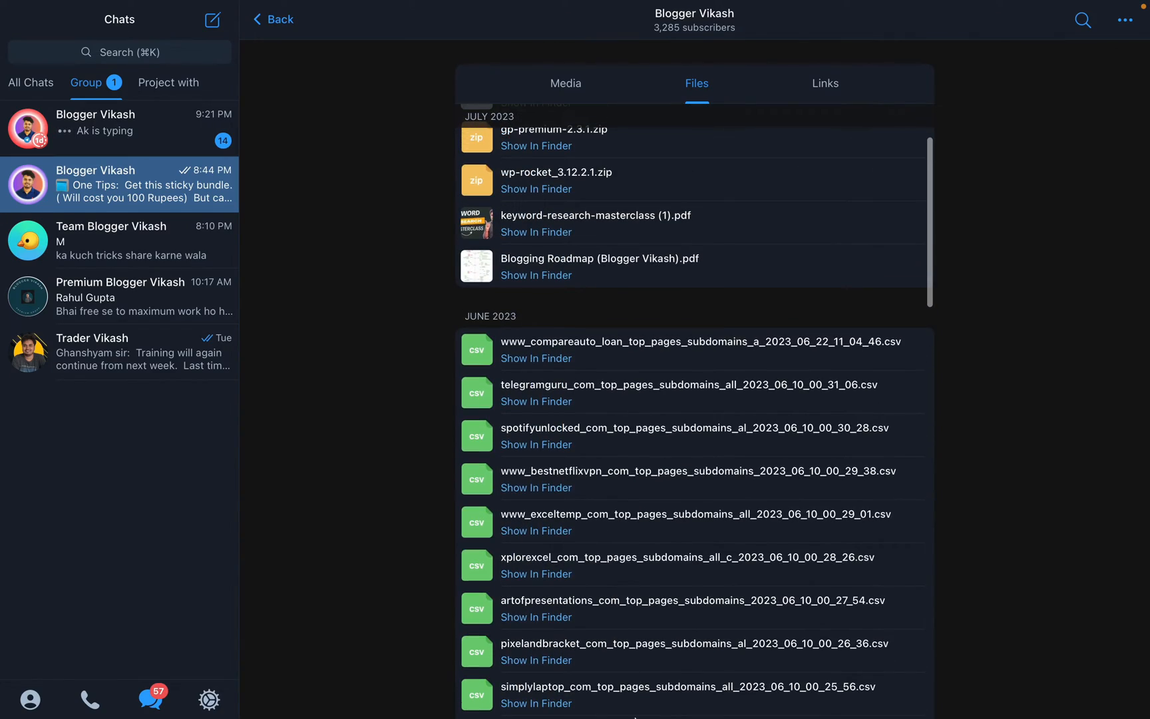
pyautogui.scroll(4, 634, 593)
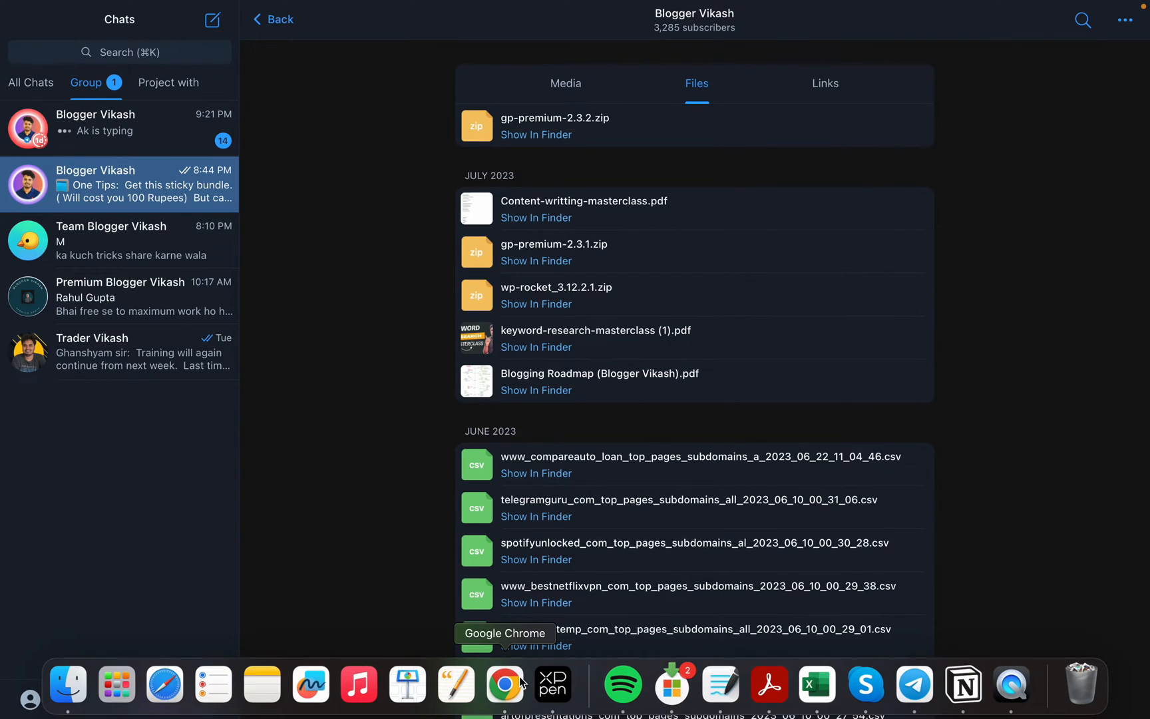
# Switch to Chrome and try to install gp-premium-2.3.2 (1).zip from the Desktop as an uploaded theme.
pyautogui.click(516, 679)
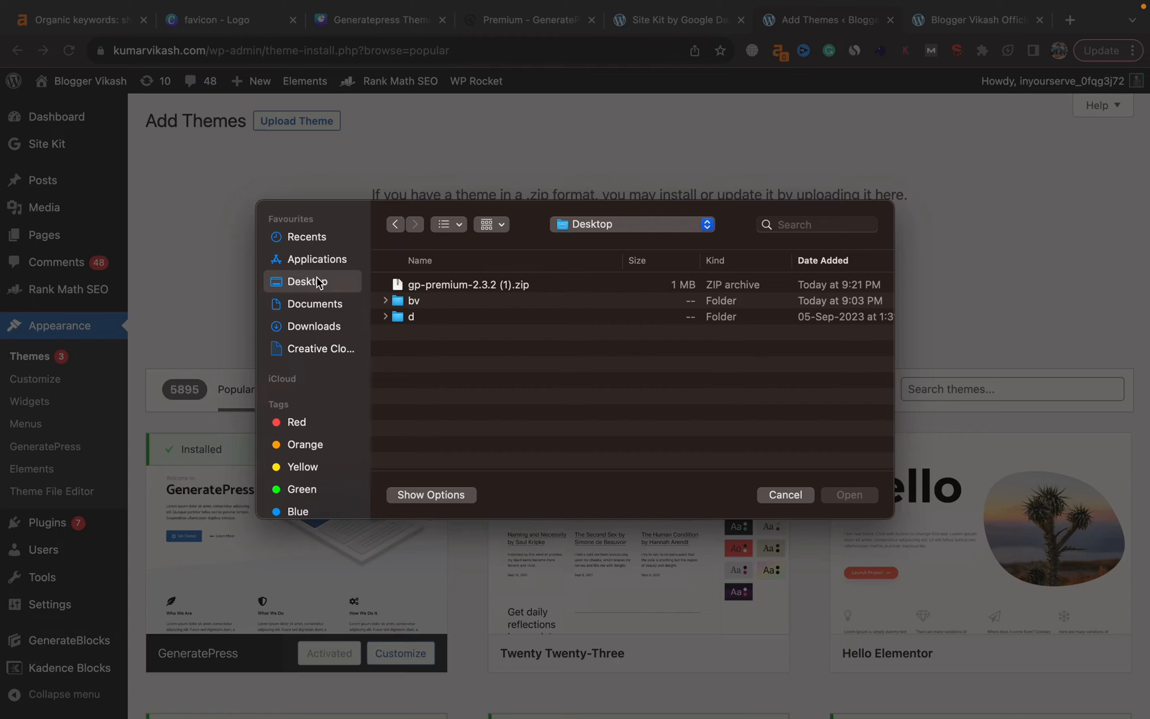
pyautogui.click(415, 286)
pyautogui.click(857, 498)
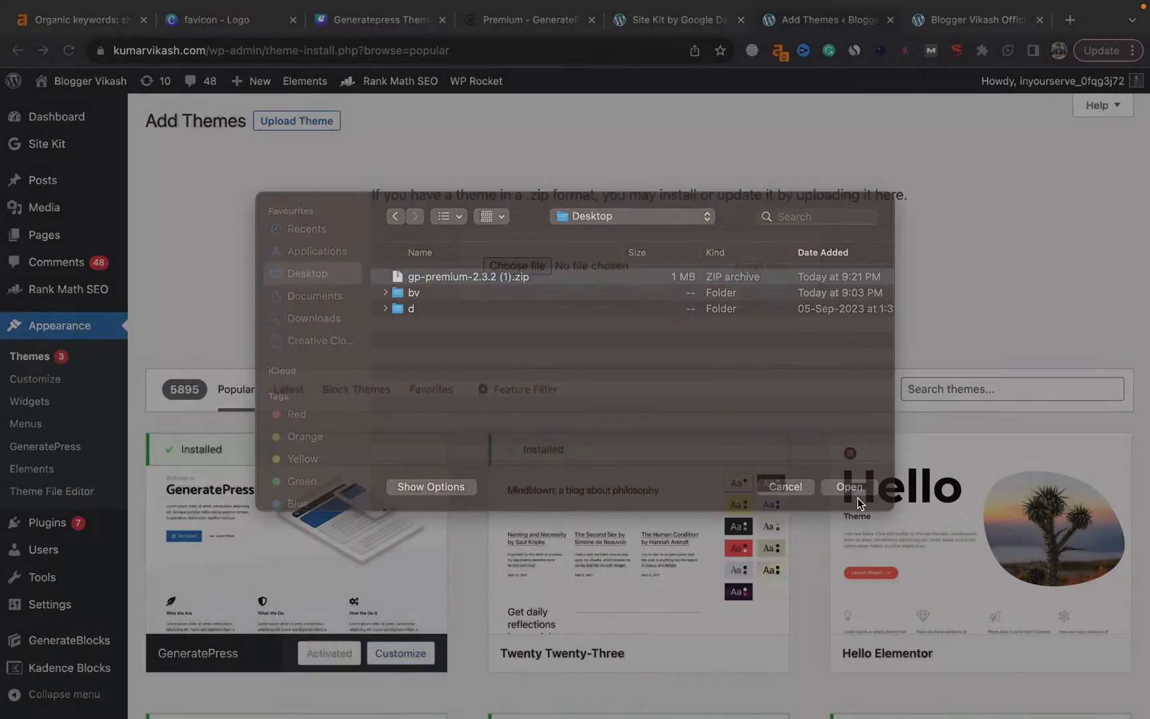
pyautogui.click(787, 261)
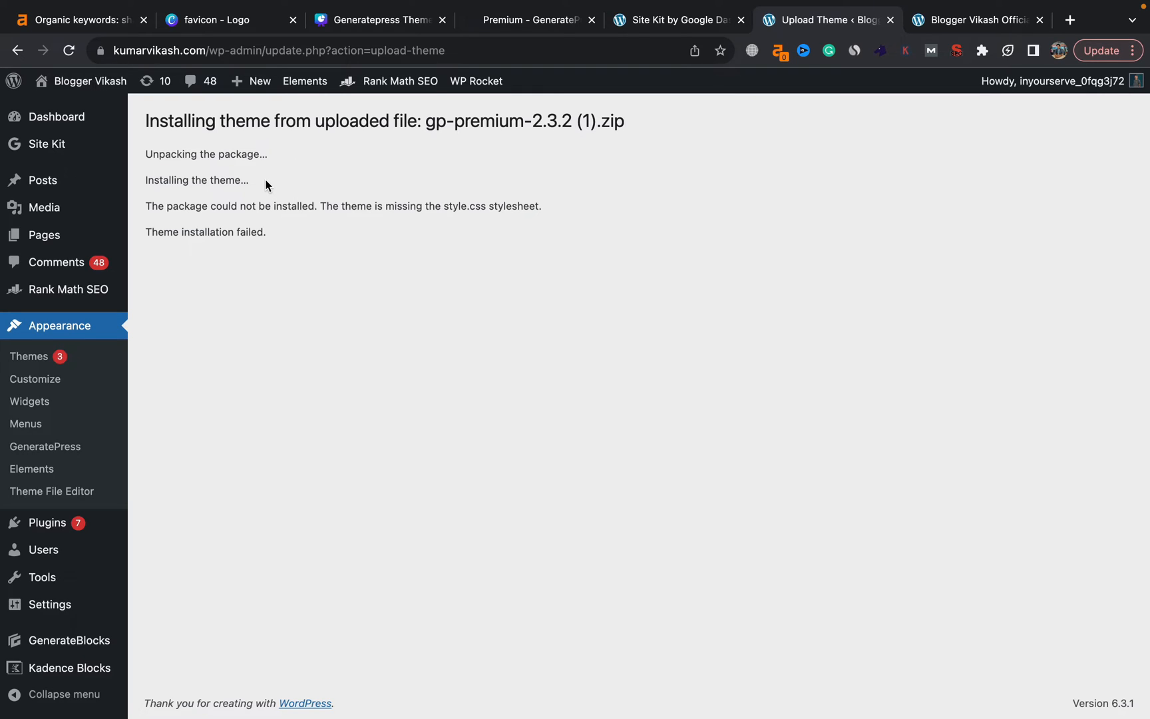
# Install gp-premium-2.3.2 (1).zip from the Desktop as an uploaded plugin and activate it.
pyautogui.click(58, 524)
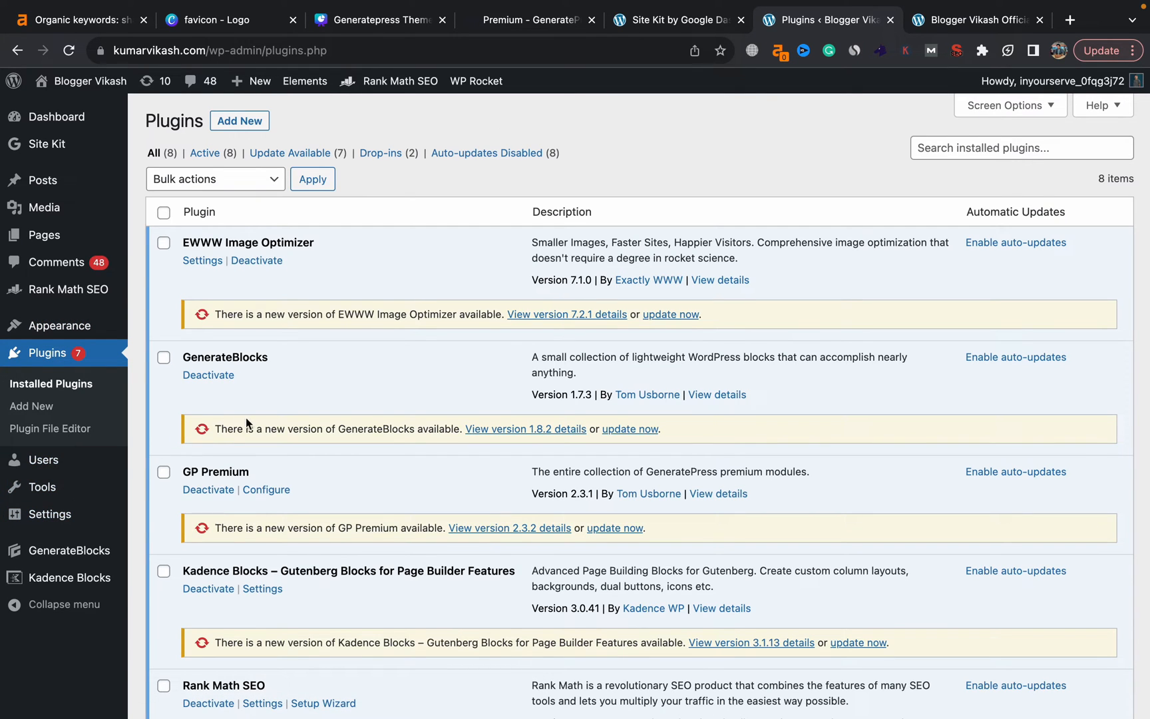
pyautogui.scroll(-3, 287, 404)
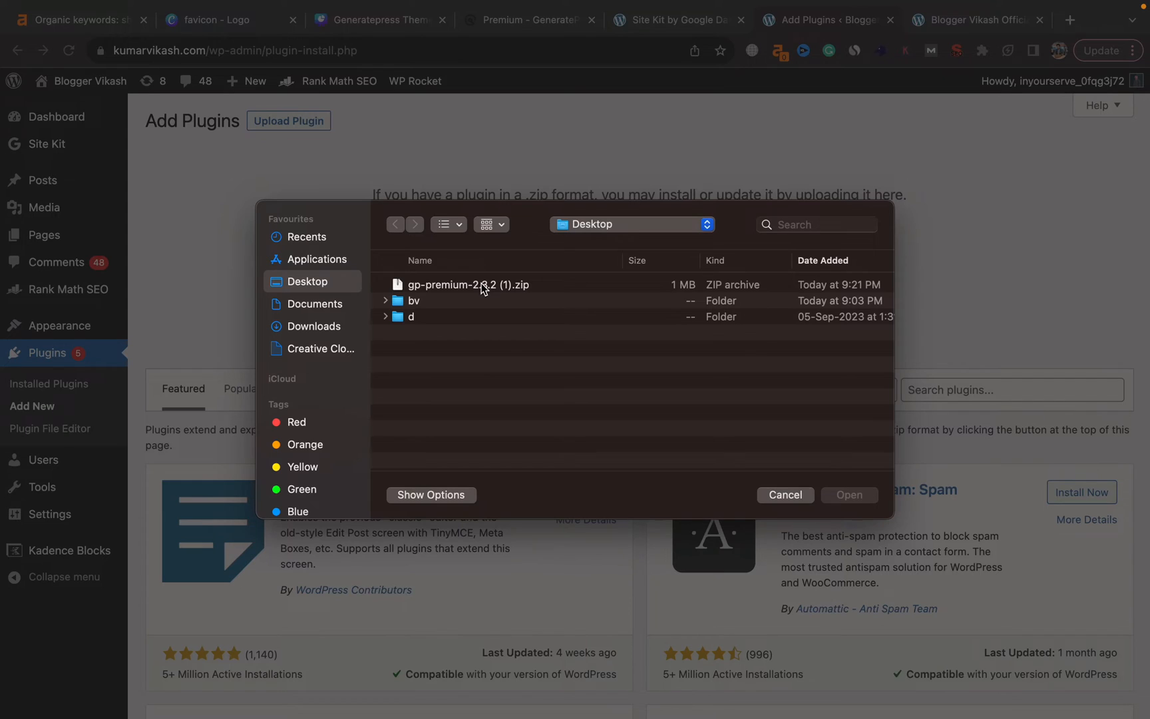
pyautogui.doubleClick(480, 285)
pyautogui.click(744, 275)
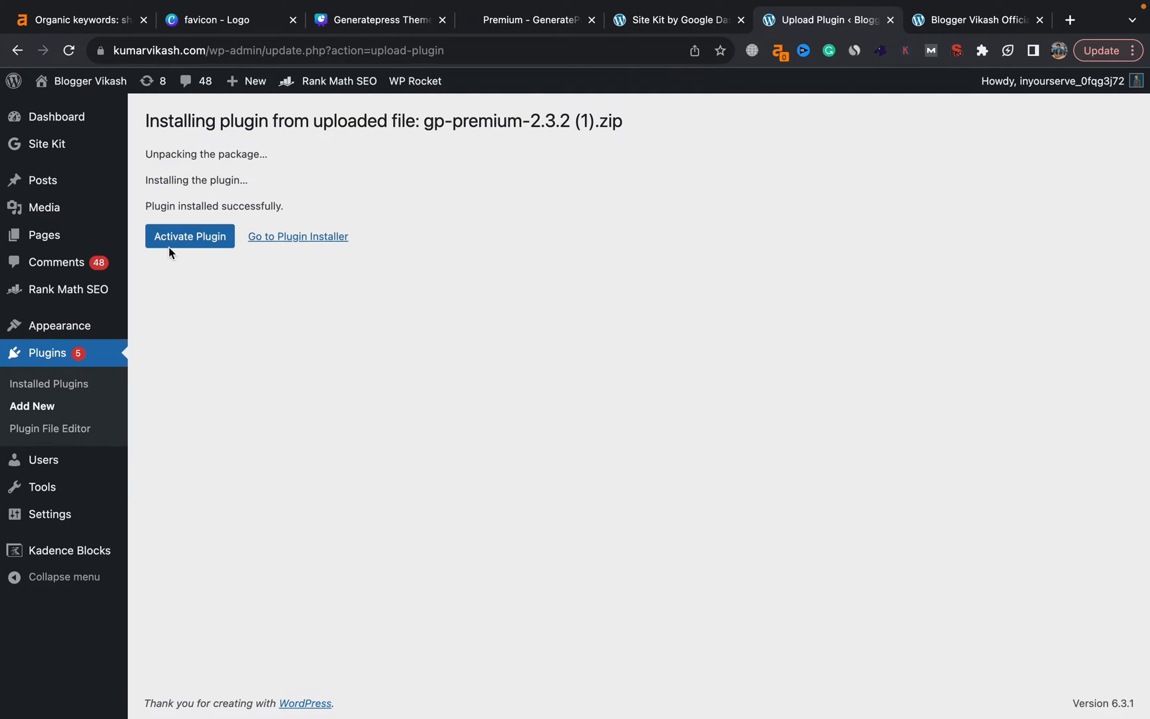
pyautogui.click(167, 241)
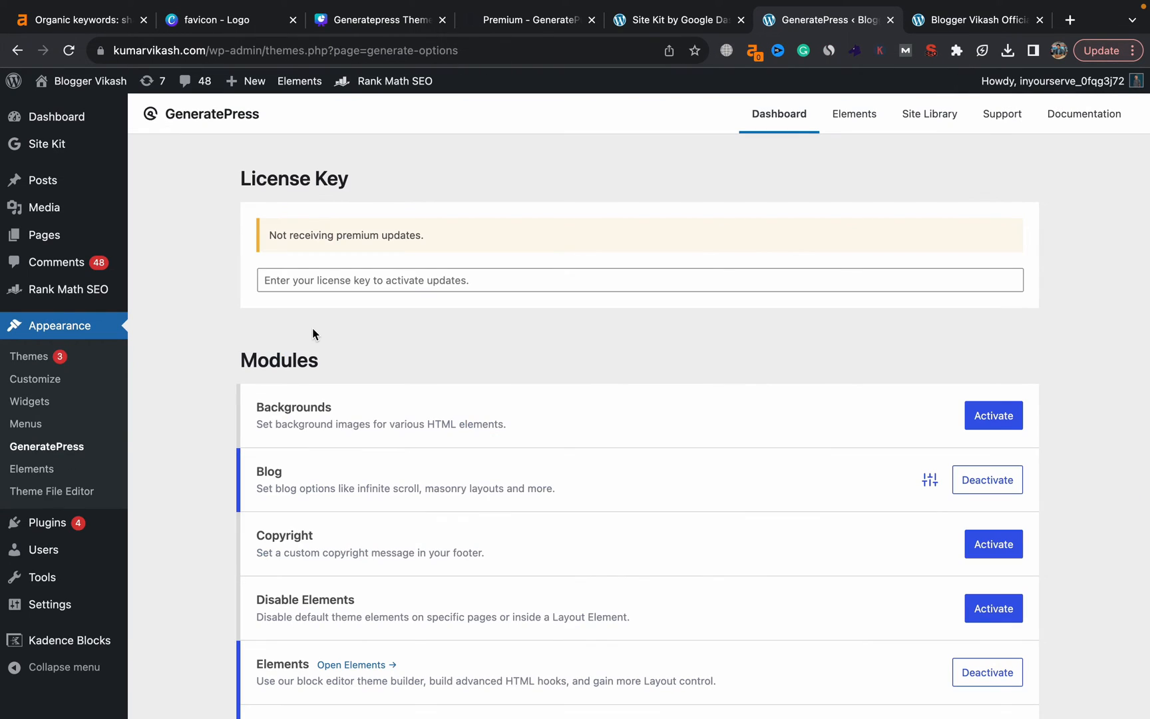
# Examine the GeneratePress license key section and the GeneratePress Premium product page.
pyautogui.tripleClick(326, 233)
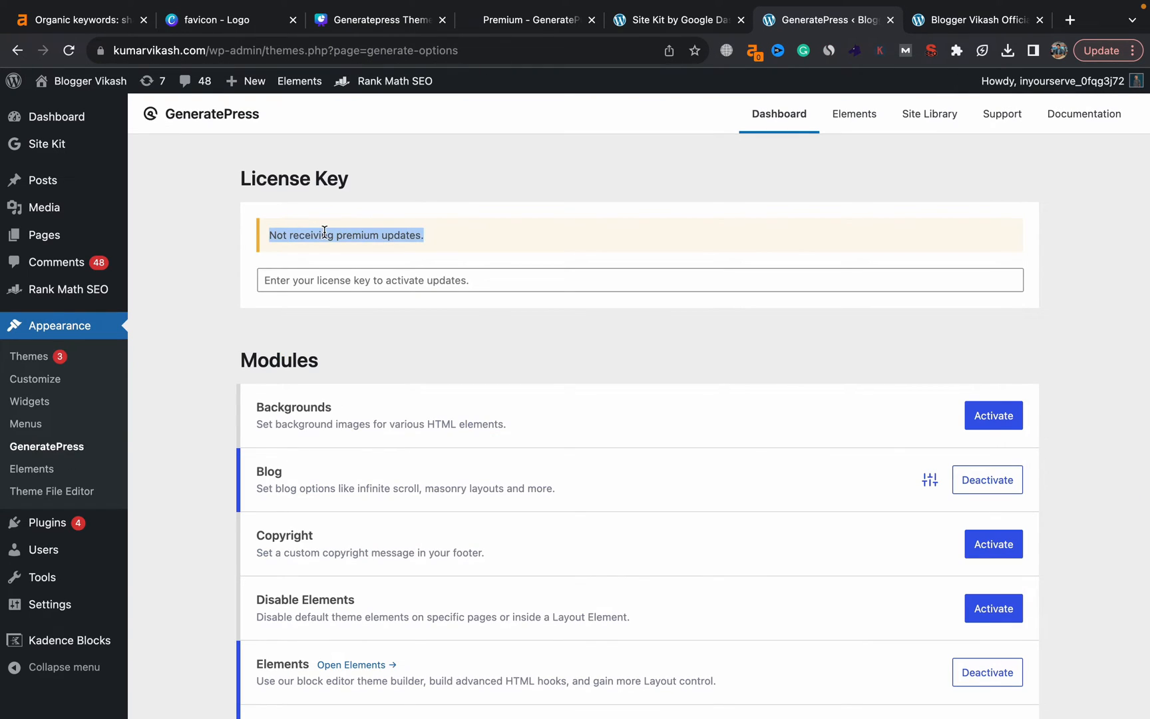
pyautogui.click(345, 286)
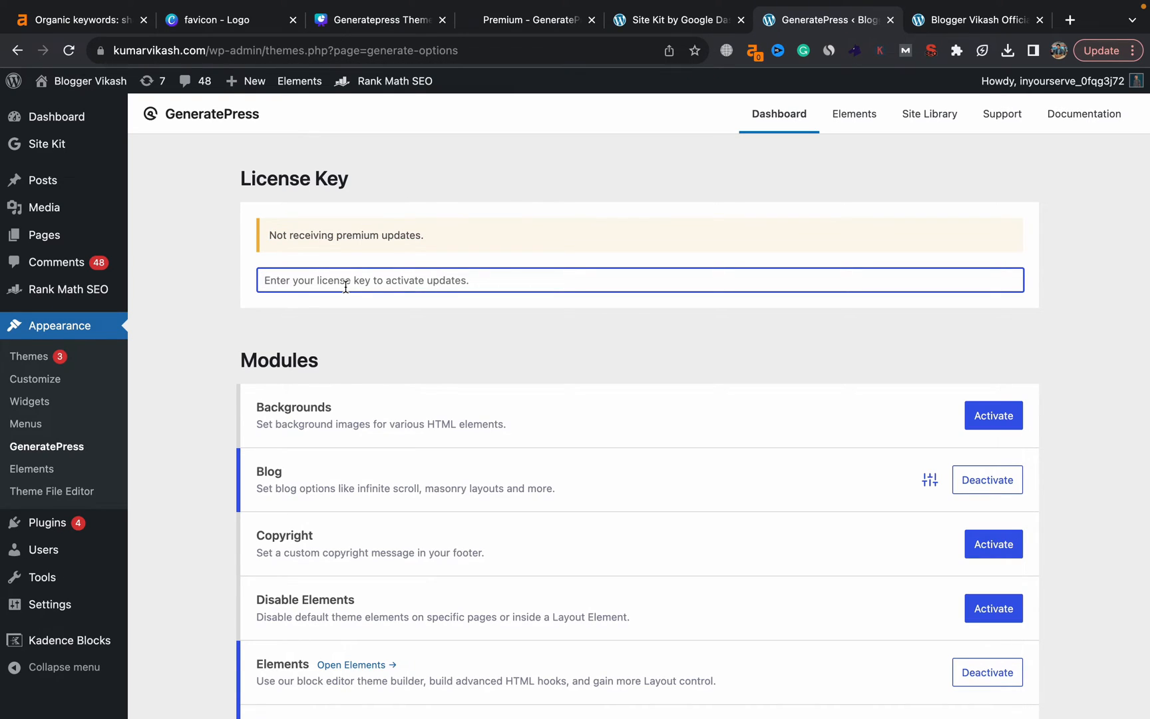
pyautogui.click(526, 21)
pyautogui.scroll(-20, 475, 284)
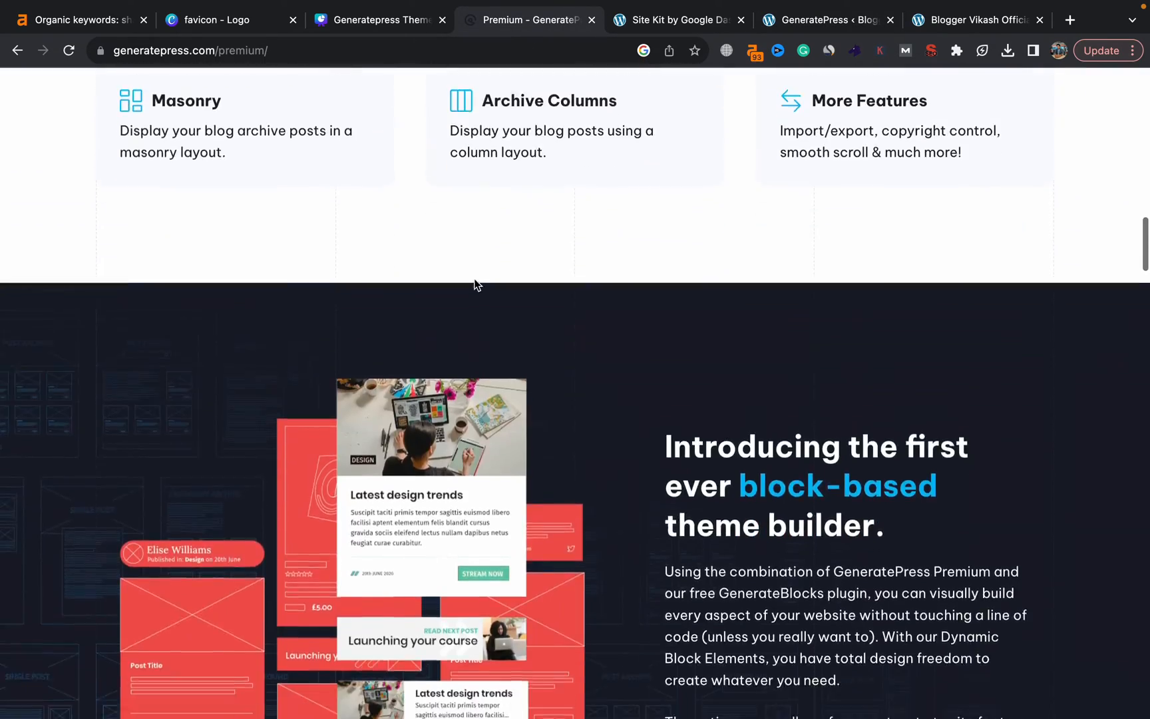
pyautogui.scroll(20, 505, 273)
pyautogui.scroll(-3, 515, 262)
pyautogui.click(821, 21)
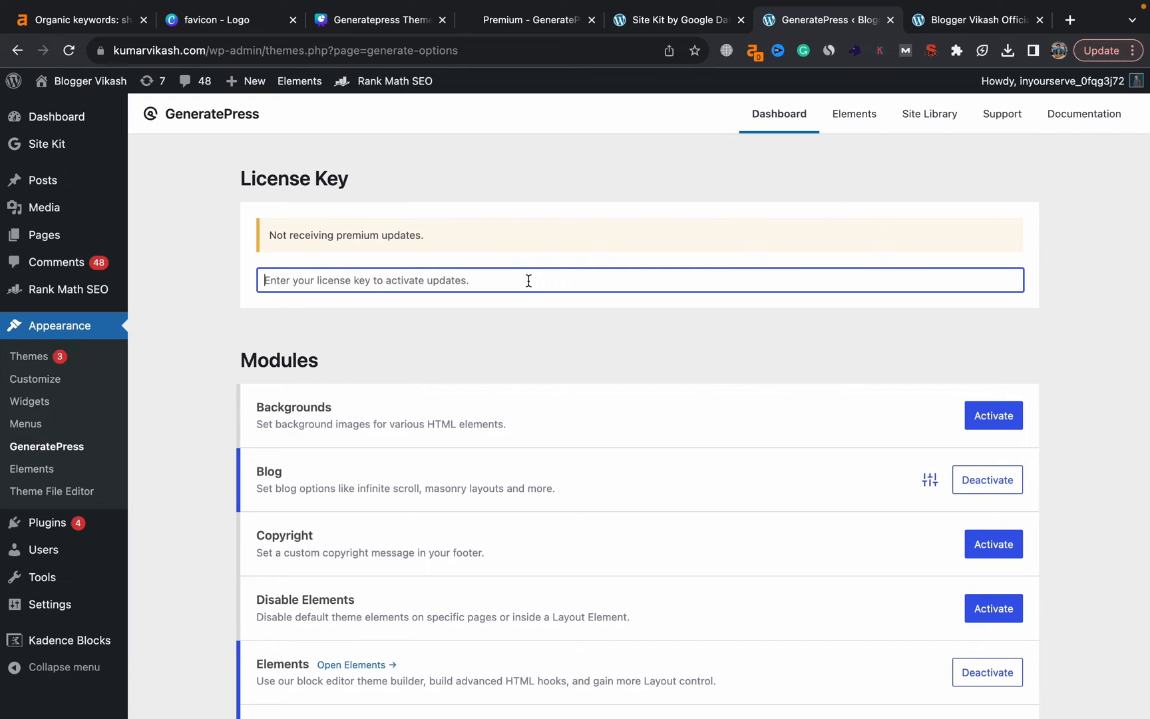
# Activate the Backgrounds, Copyright, Disable Elements and Secondary Nav modules of GeneratePress.
pyautogui.scroll(-1, 665, 466)
pyautogui.click(984, 370)
pyautogui.click(987, 496)
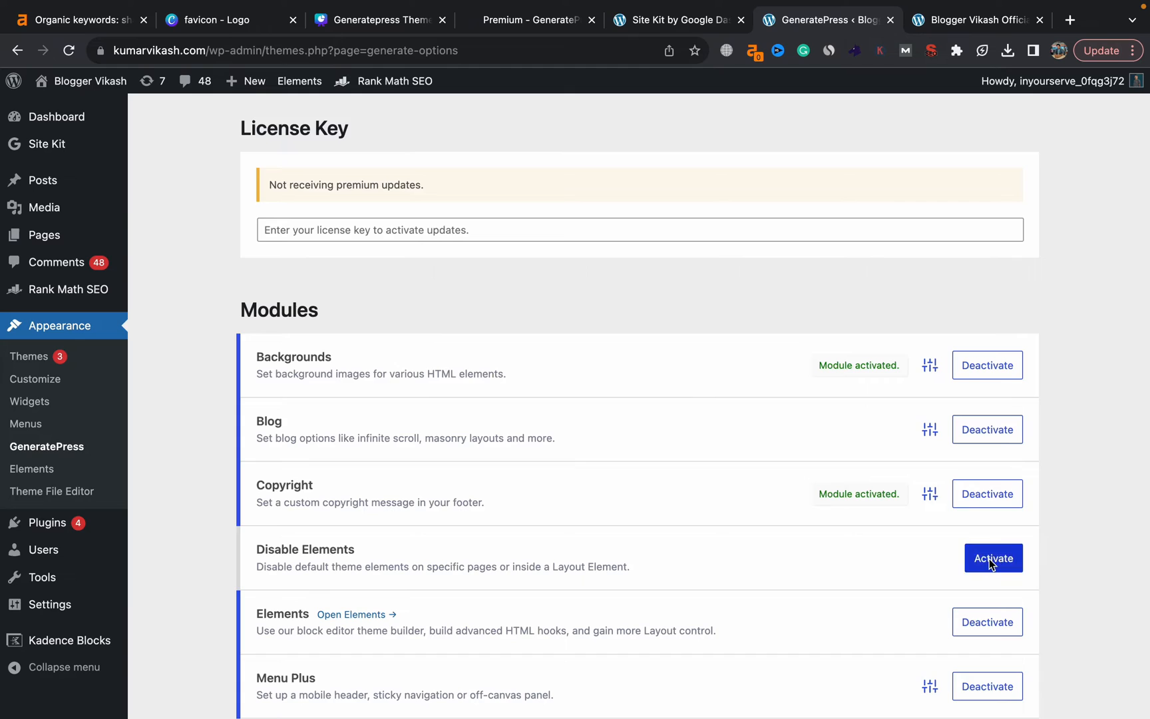
pyautogui.click(991, 559)
pyautogui.scroll(-5, 991, 564)
pyautogui.scroll(-2, 992, 532)
pyautogui.click(988, 383)
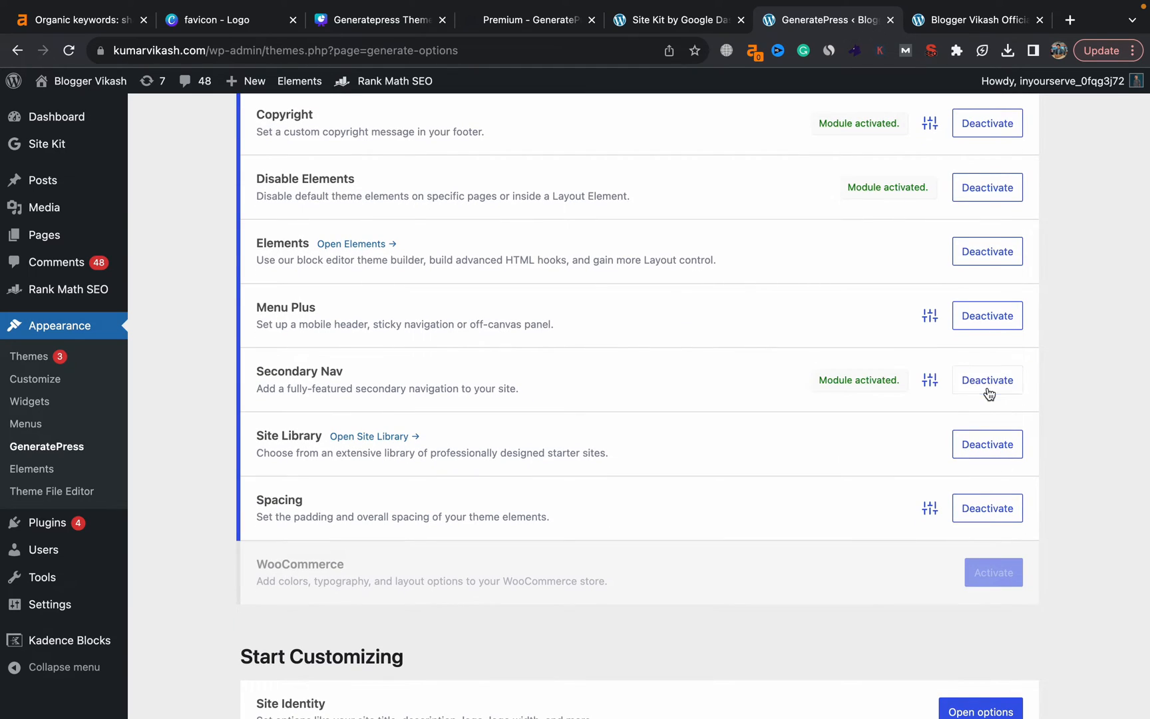
# Open the footer's copyright setting for editing in the site Customizer.
pyautogui.scroll(7, 804, 393)
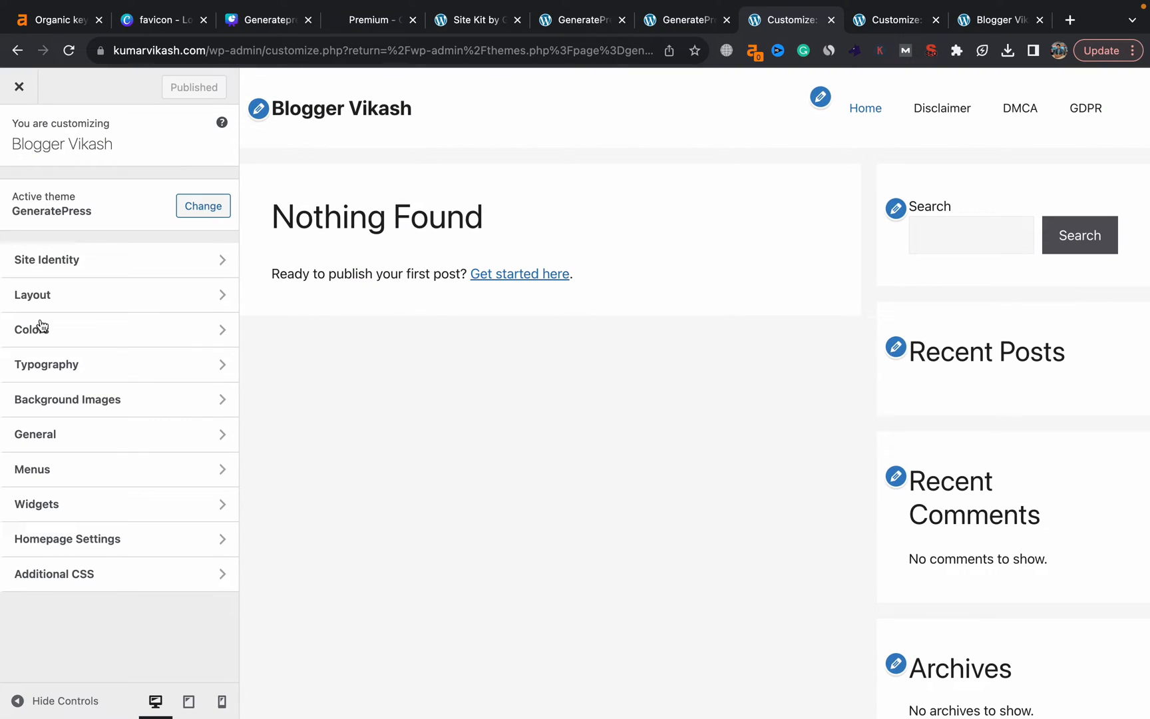
pyautogui.scroll(-1, 255, 503)
pyautogui.scroll(1, 255, 502)
pyautogui.scroll(-5, 724, 339)
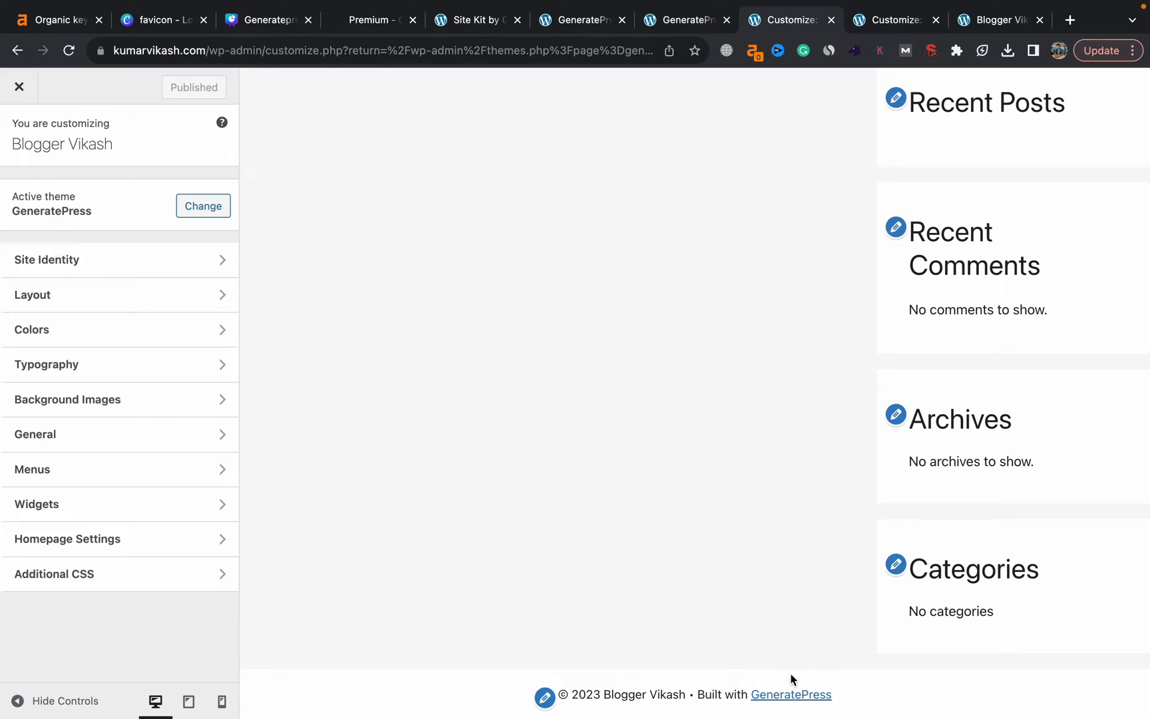
pyautogui.click(546, 698)
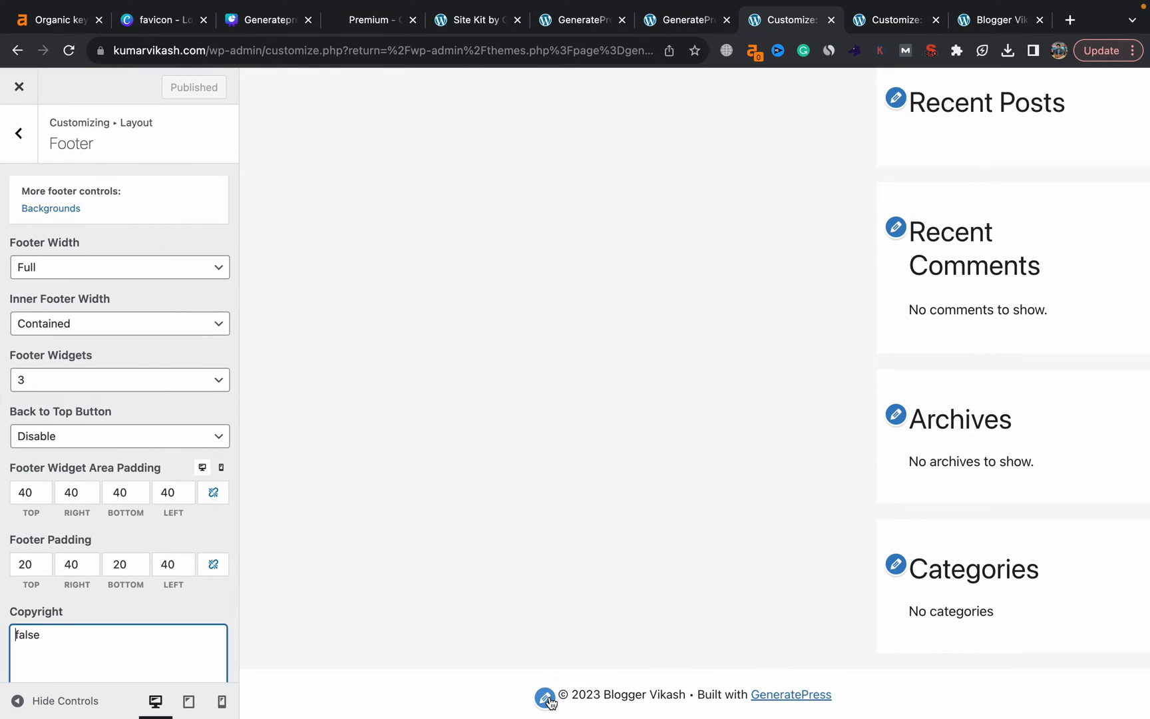
pyautogui.scroll(-3, 148, 591)
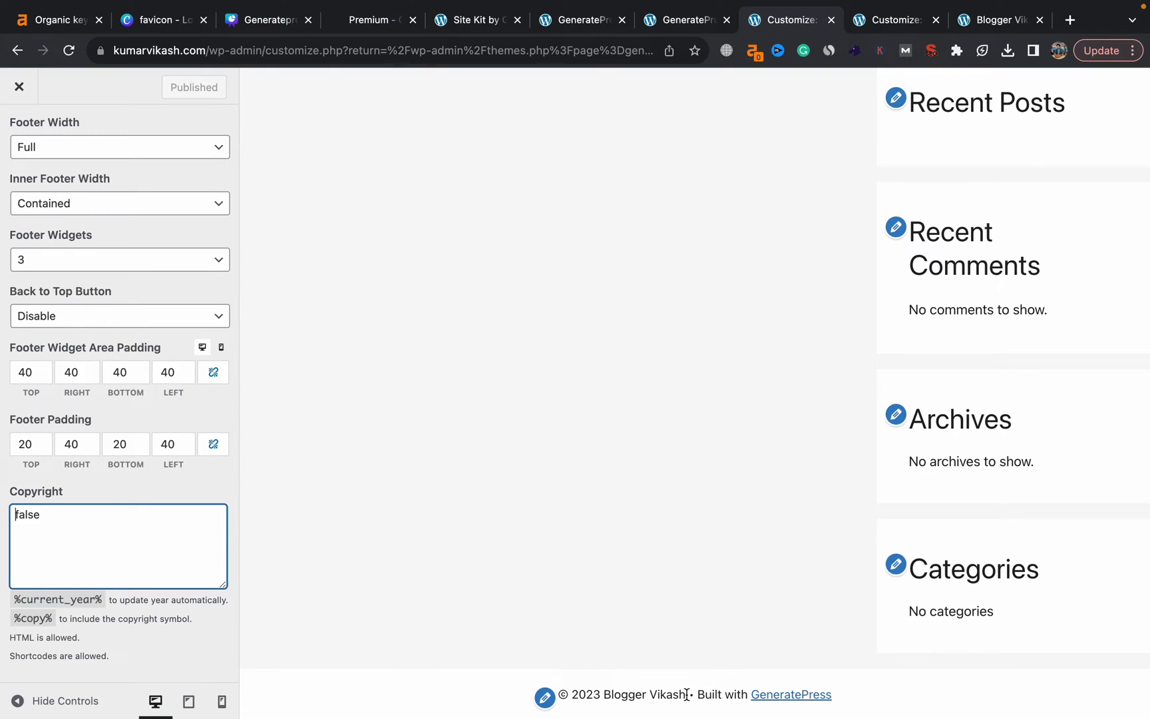
# Replace the footer copyright text with "© 2023 Blogger Vikash" copied from the preview's footer.
pyautogui.moveTo(686, 694); pyautogui.dragTo(554, 697)
pyautogui.hotkey('ctrl', 'c')
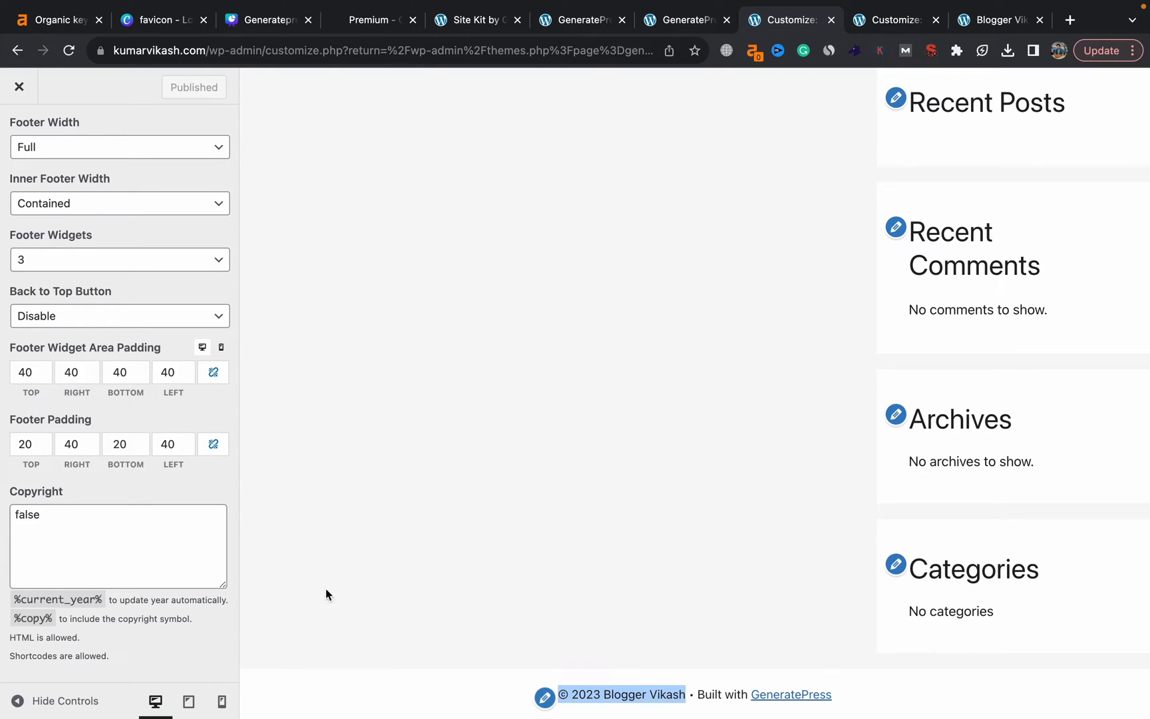
pyautogui.click(176, 528)
pyautogui.hotkey('ctrl', 'a')
pyautogui.hotkey('ctrl', 'v')
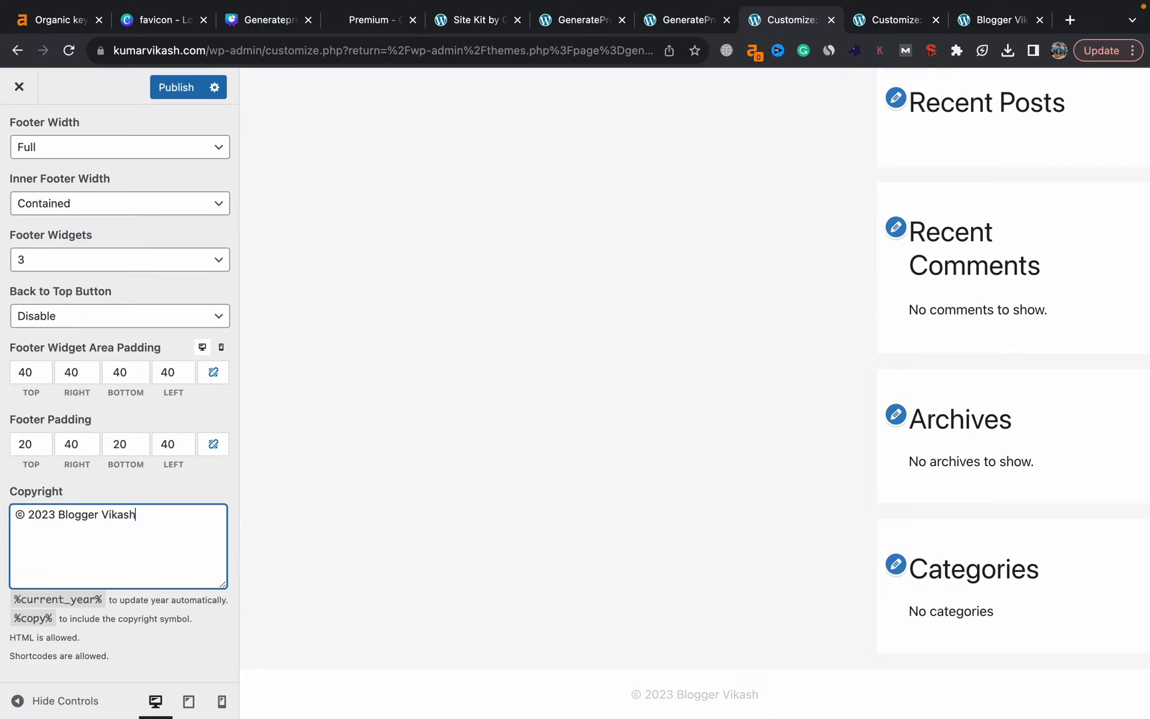
# Replace the footer copyright text with the %copy% placeholder from the hints below the field.
pyautogui.hotkey('ctrl', 'a')
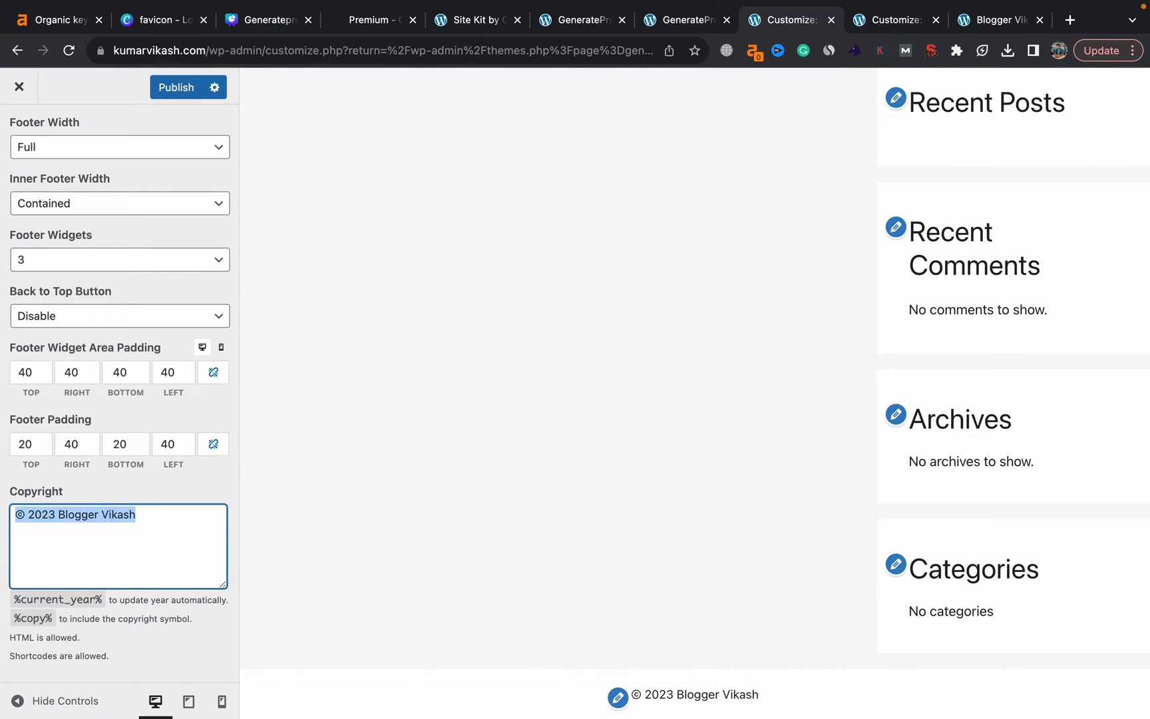
pyautogui.press('BackSpace')
pyautogui.moveTo(54, 618); pyautogui.dragTo(16, 623)
pyautogui.hotkey('ctrl', 'c')
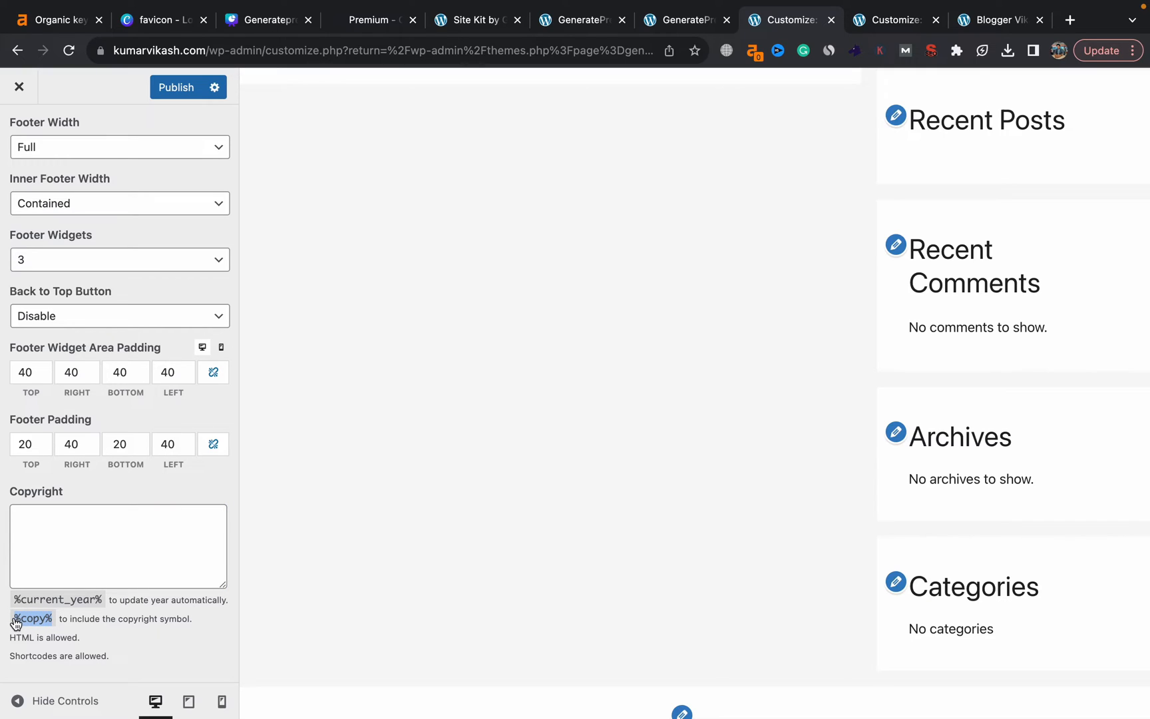
pyautogui.click(21, 531)
pyautogui.hotkey('ctrl', 'v')
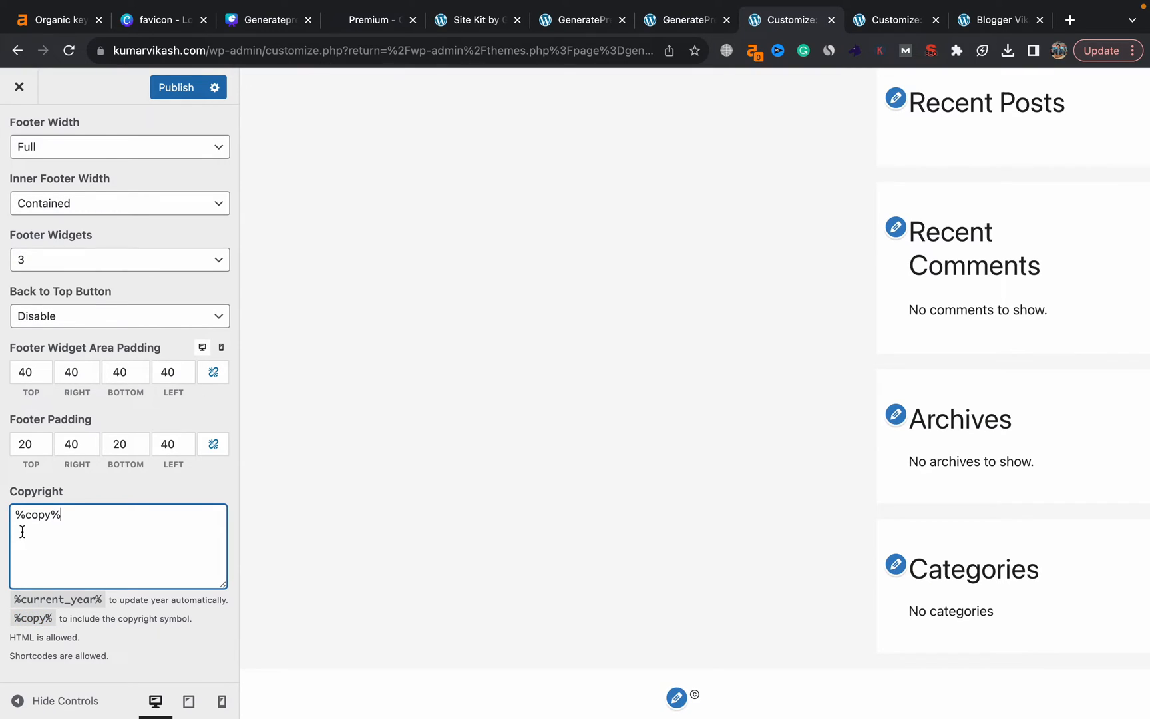
# Append the %current_year% placeholder from the hints and the text "- Blogger Vikash" to the footer copyright text.
pyautogui.moveTo(103, 601); pyautogui.dragTo(18, 609)
pyautogui.hotkey('ctrl', 'c')
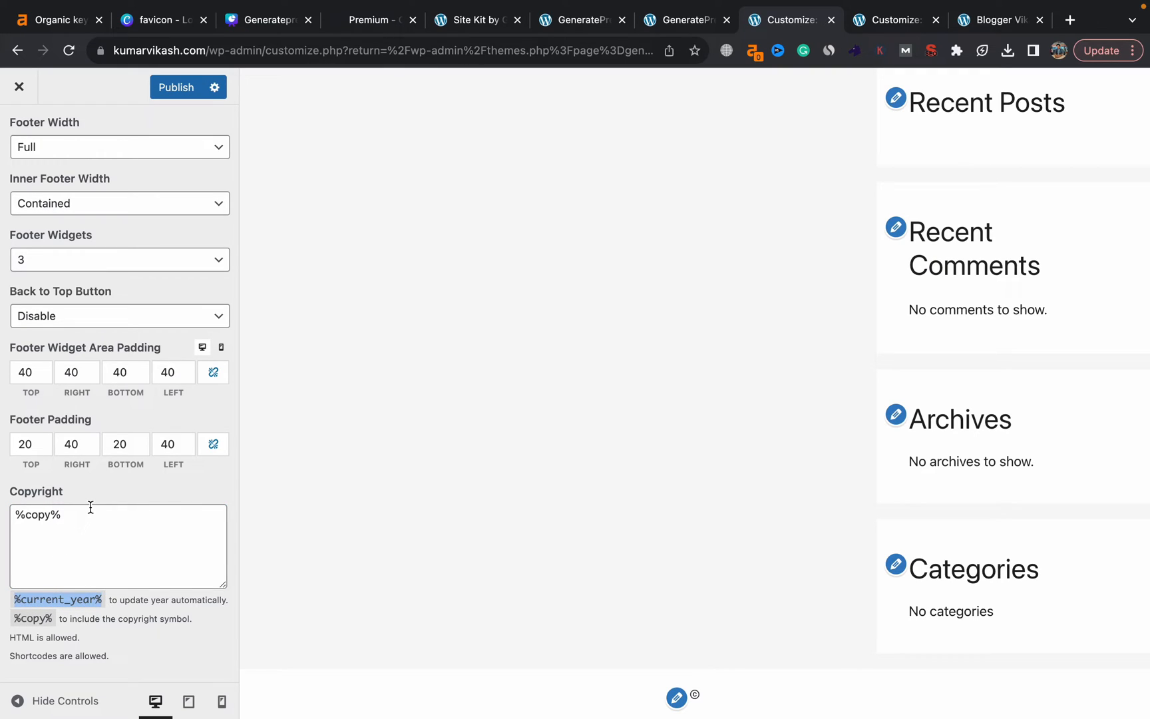
pyautogui.click(90, 506)
pyautogui.hotkey('ctrl', 'v')
pyautogui.write('- Blo')
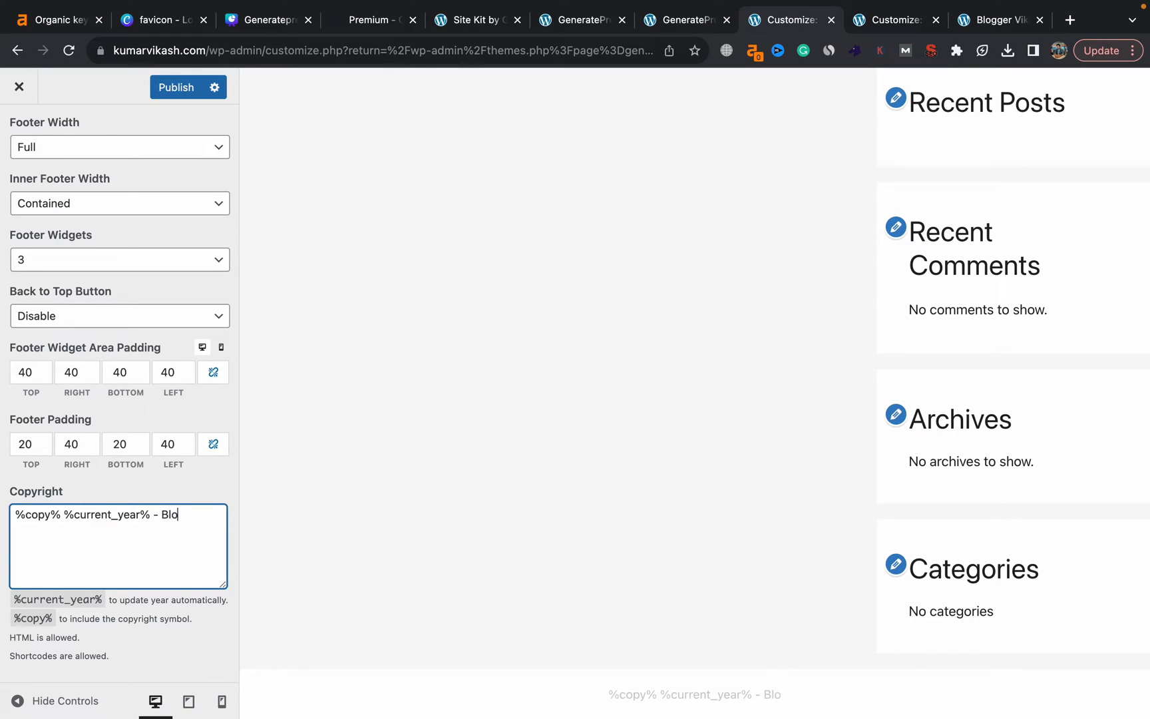
pyautogui.write('gger Vikash')
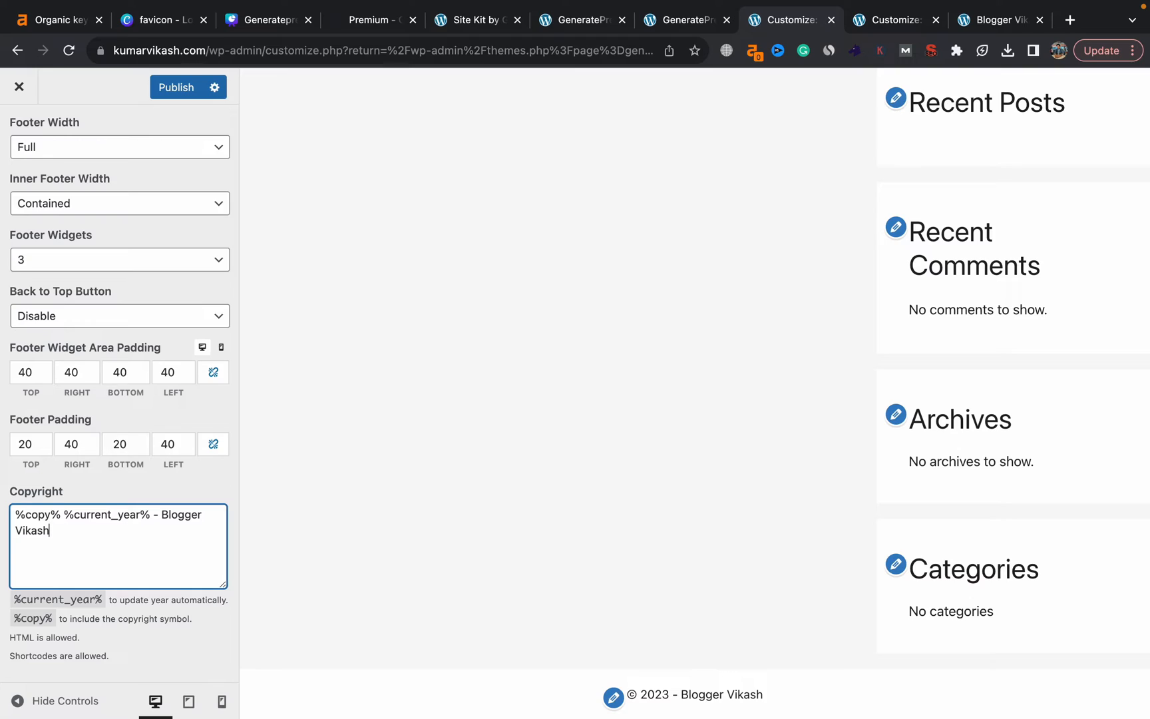
# Wrap "Blogger Vikash" in the copyright text in an HTML link tag with an empty href.
pyautogui.doubleClick(719, 694)
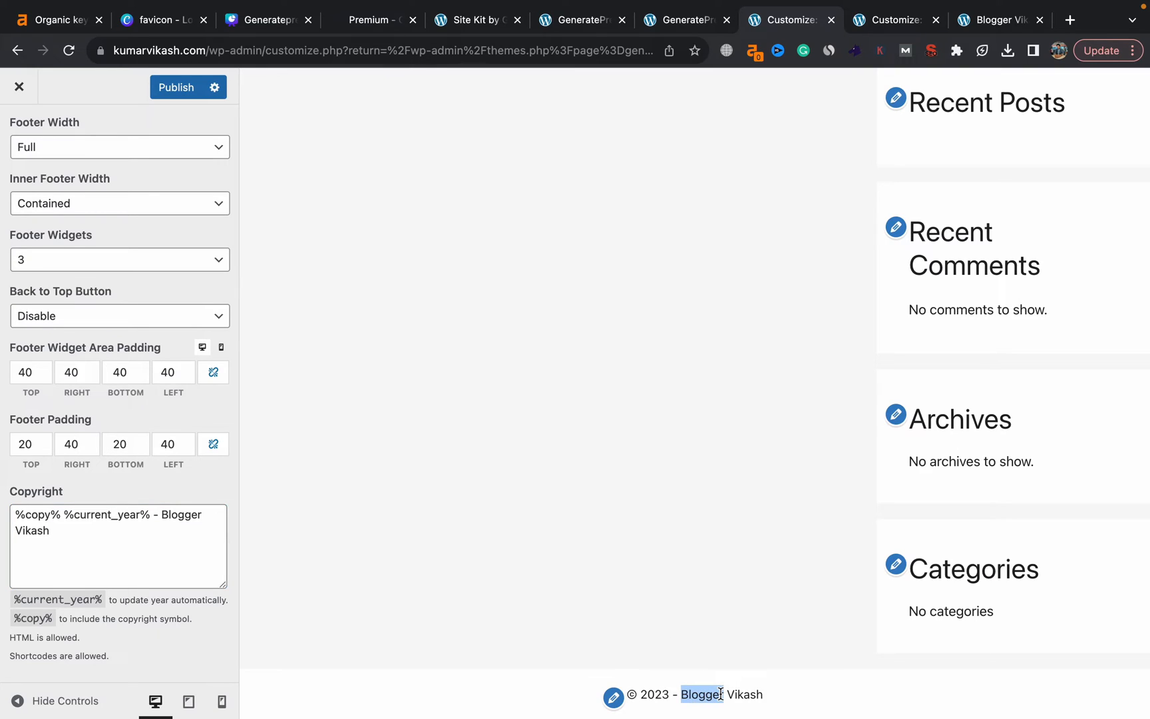
pyautogui.click(161, 514)
pyautogui.write('<a h')
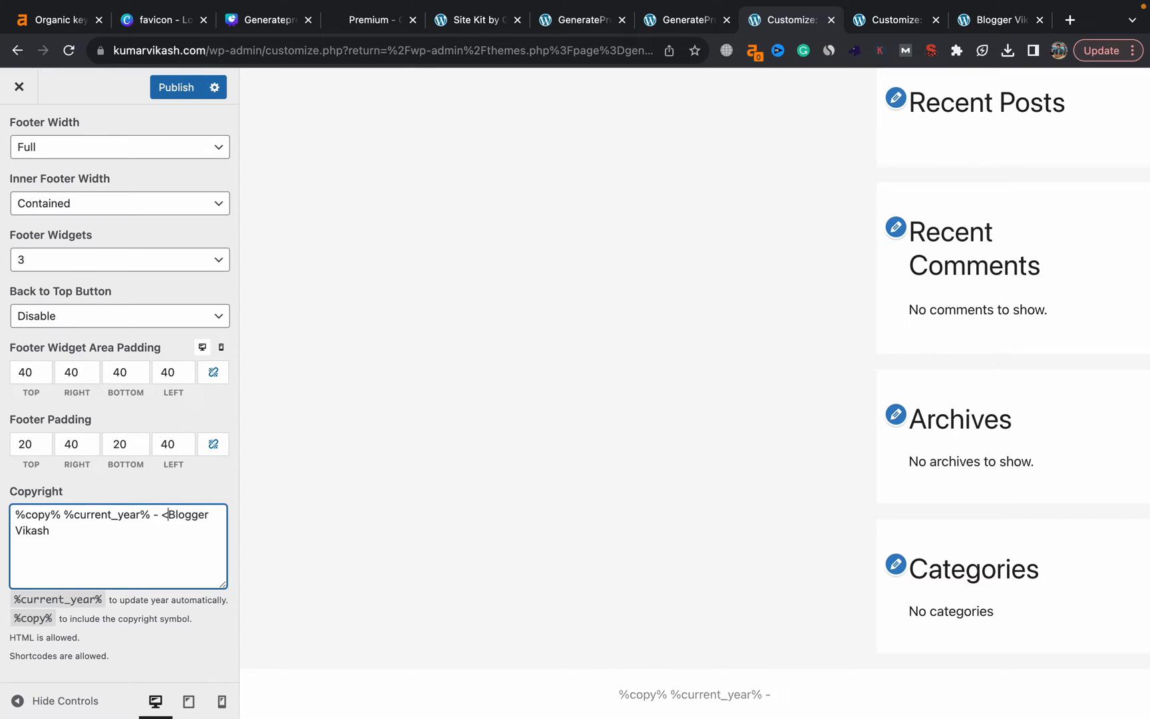
pyautogui.write('ref="">')
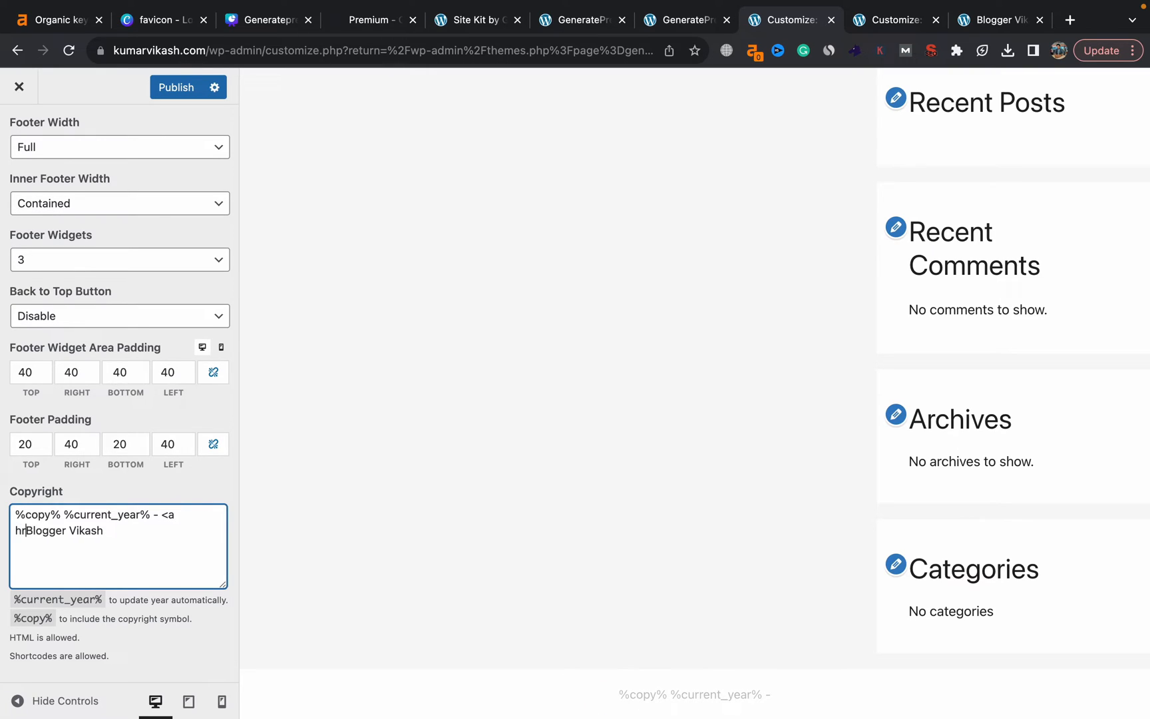
pyautogui.click(167, 534)
pyautogui.write('</a>')
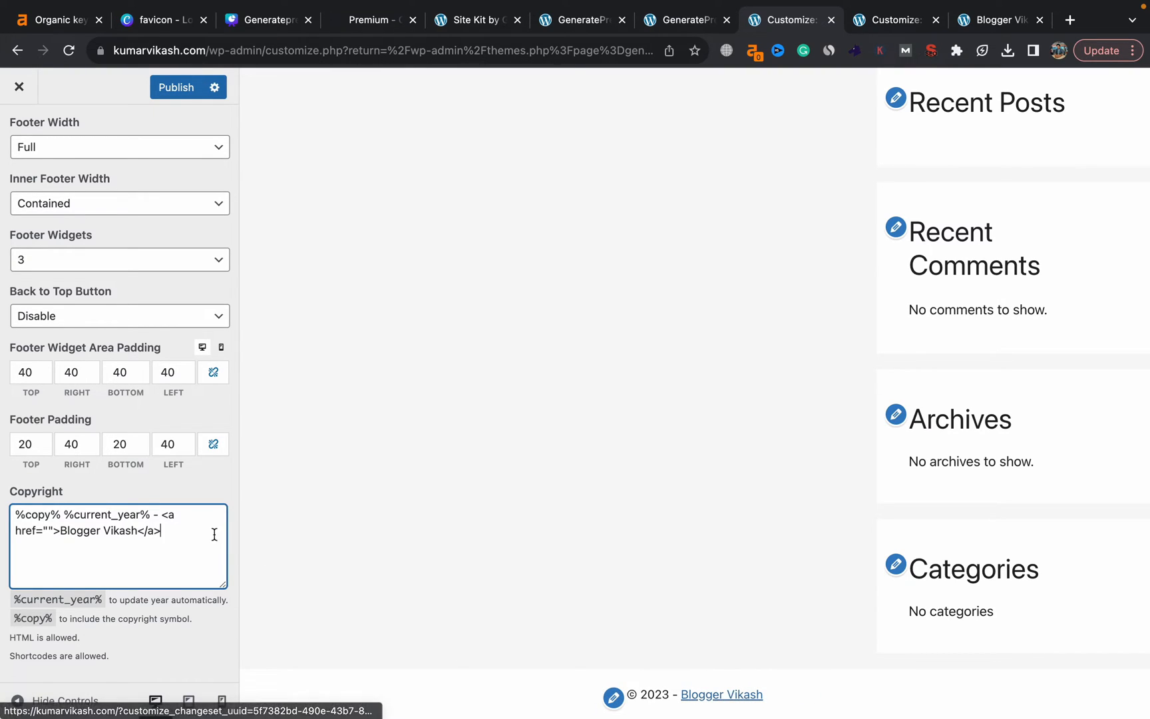
pyautogui.click(53, 533)
pyautogui.write('https')
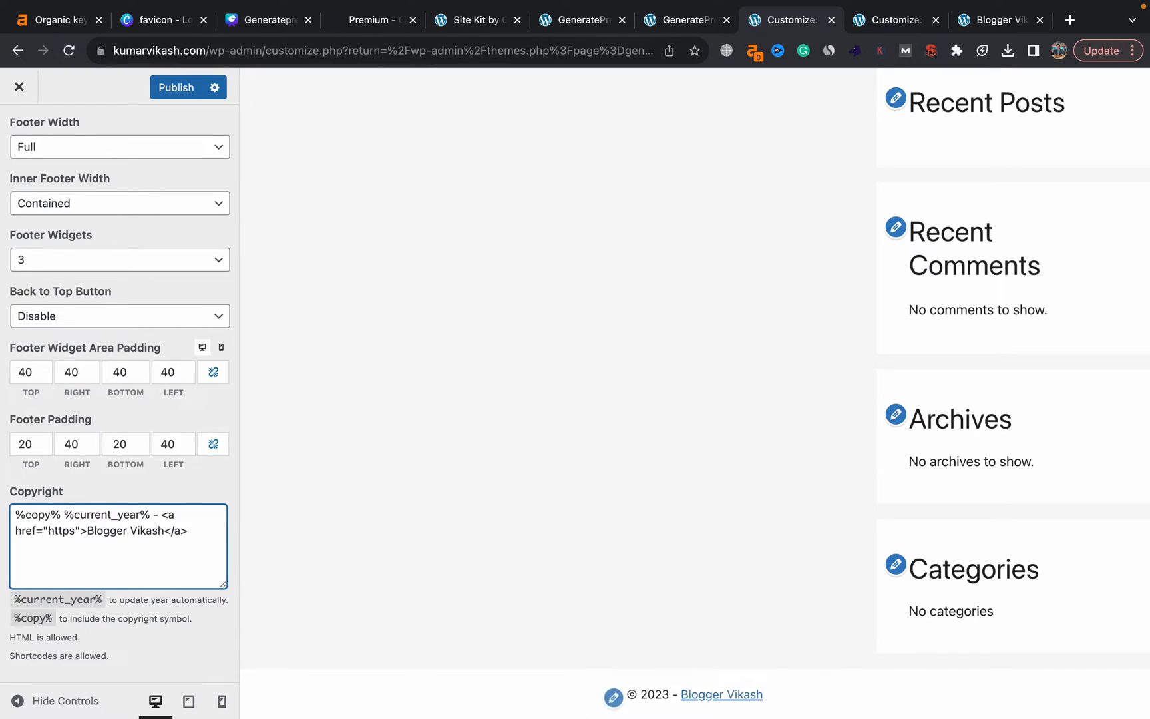
pyautogui.press('super+v')
pyautogui.click(155, 92)
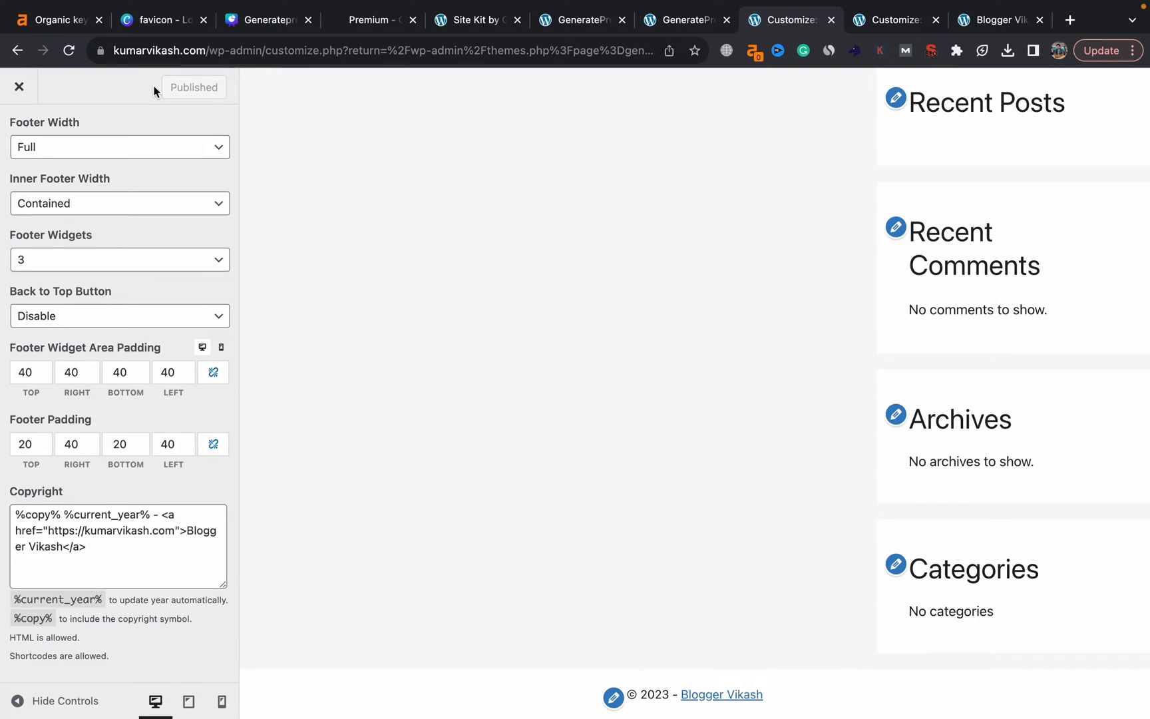
# Open the Right Sidebar widgets for editing, dismiss the block widgets introduction and delete the Recent Comments widget.
pyautogui.scroll(5, 879, 352)
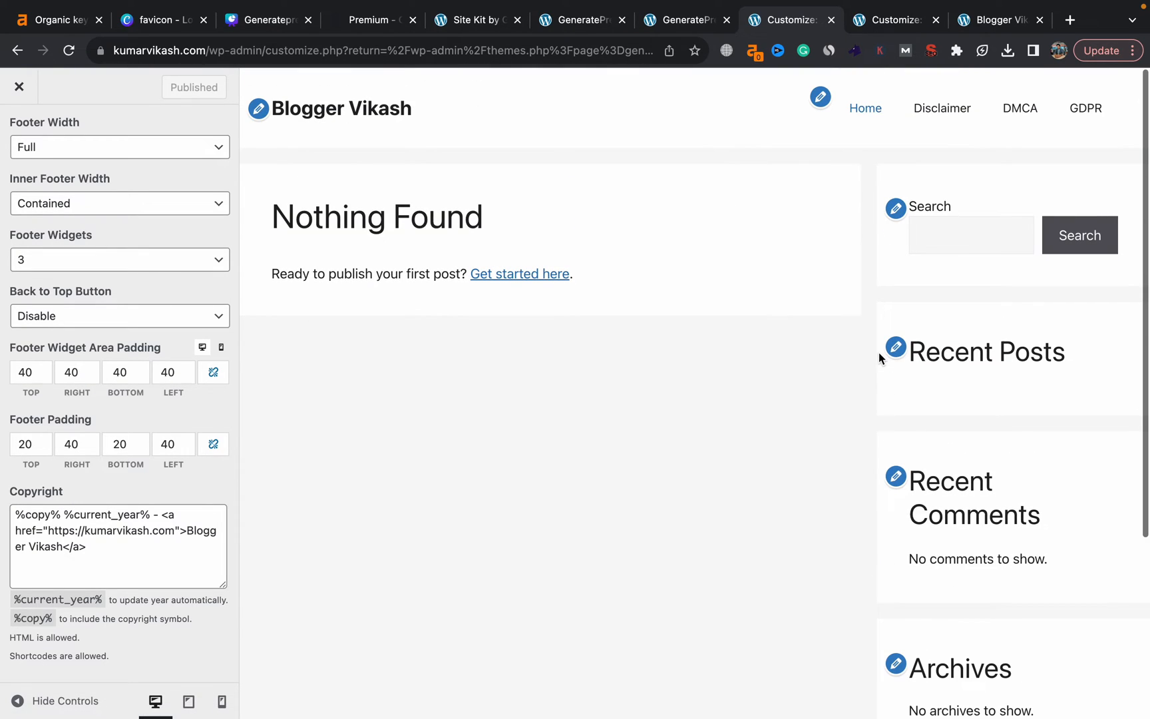
pyautogui.click(904, 353)
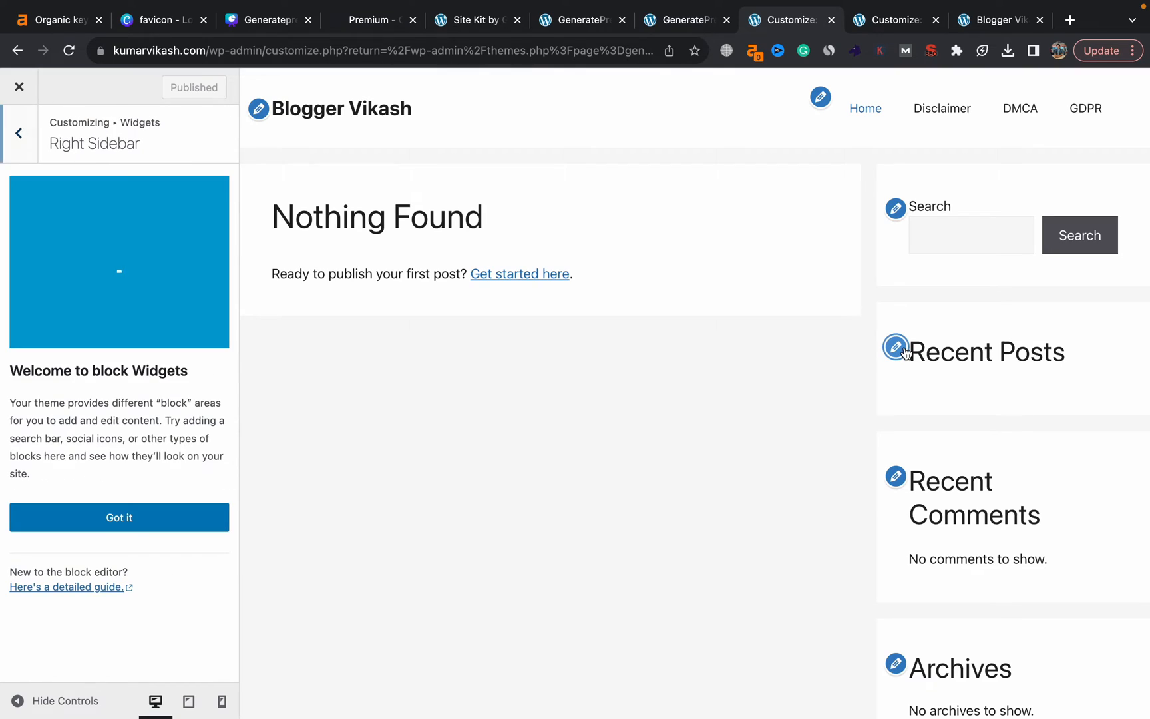
pyautogui.click(163, 523)
pyautogui.scroll(-3, 850, 567)
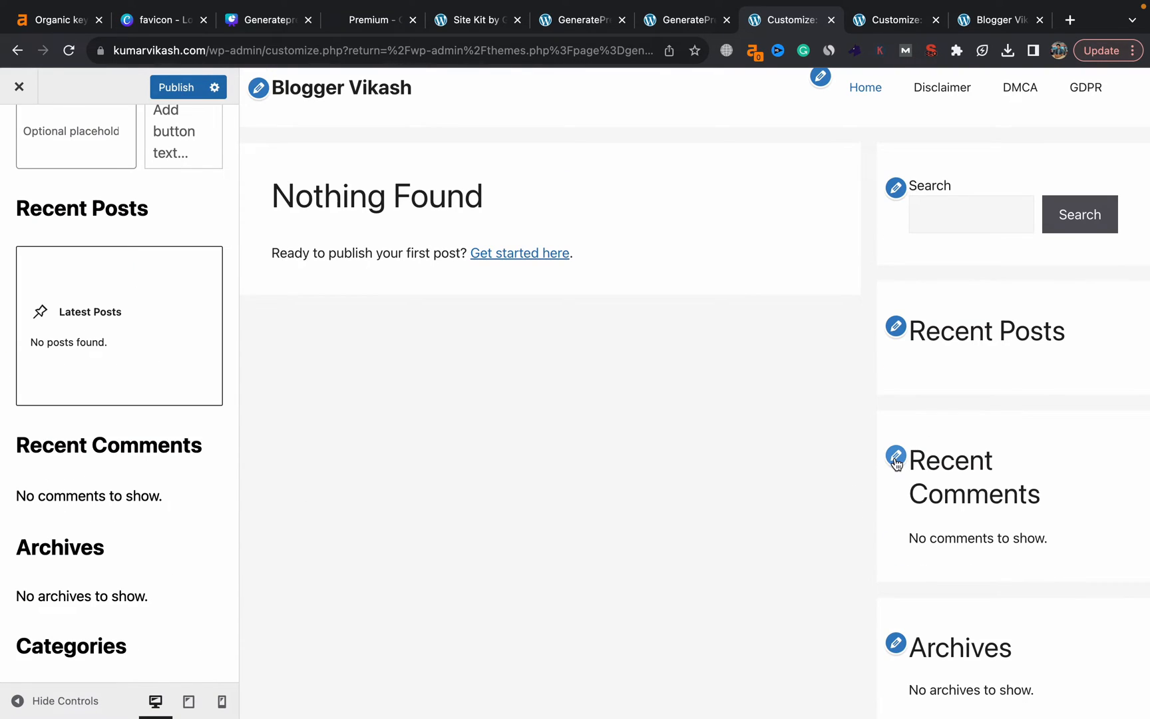
pyautogui.click(896, 459)
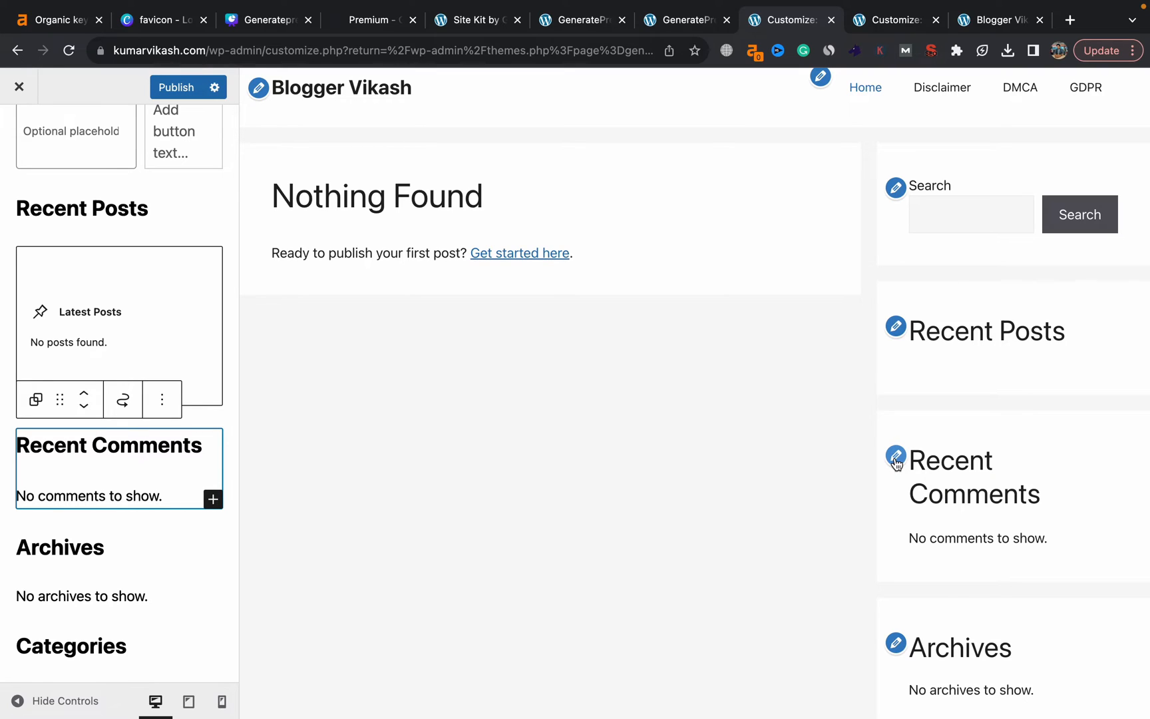
pyautogui.press('BackSpace')
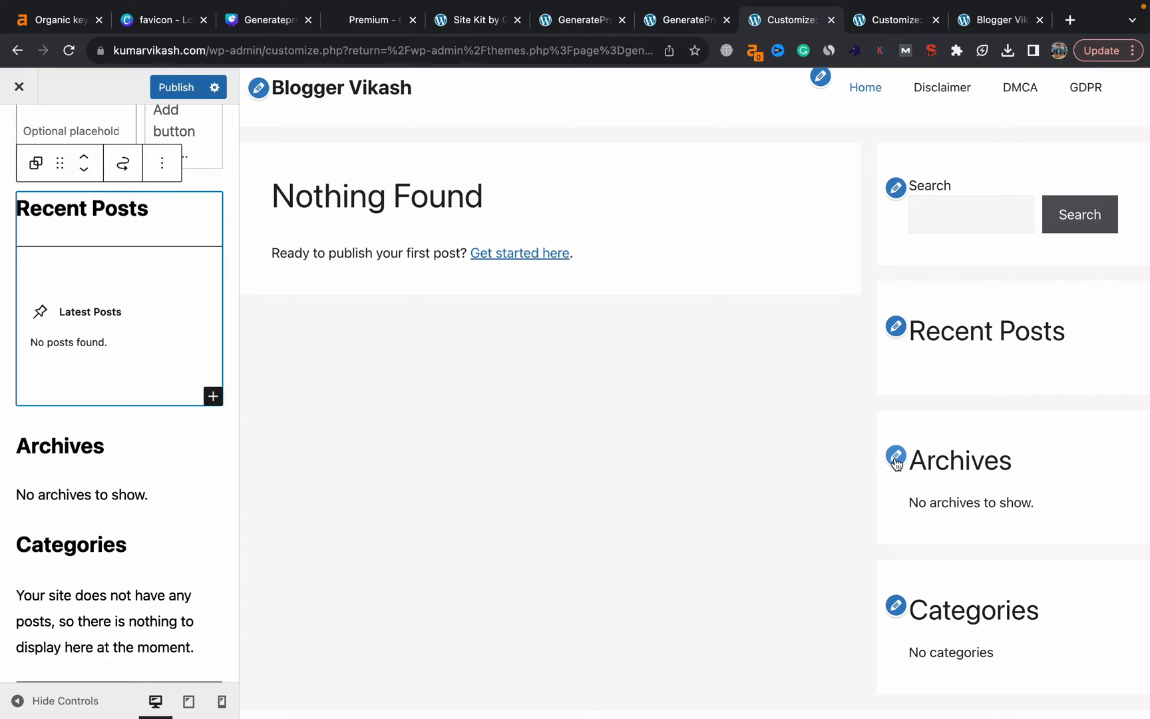
# Delete the Archives, Categories and Recent Posts widgets from the Right Sidebar, leaving only Search, and publish the change.
pyautogui.click(896, 460)
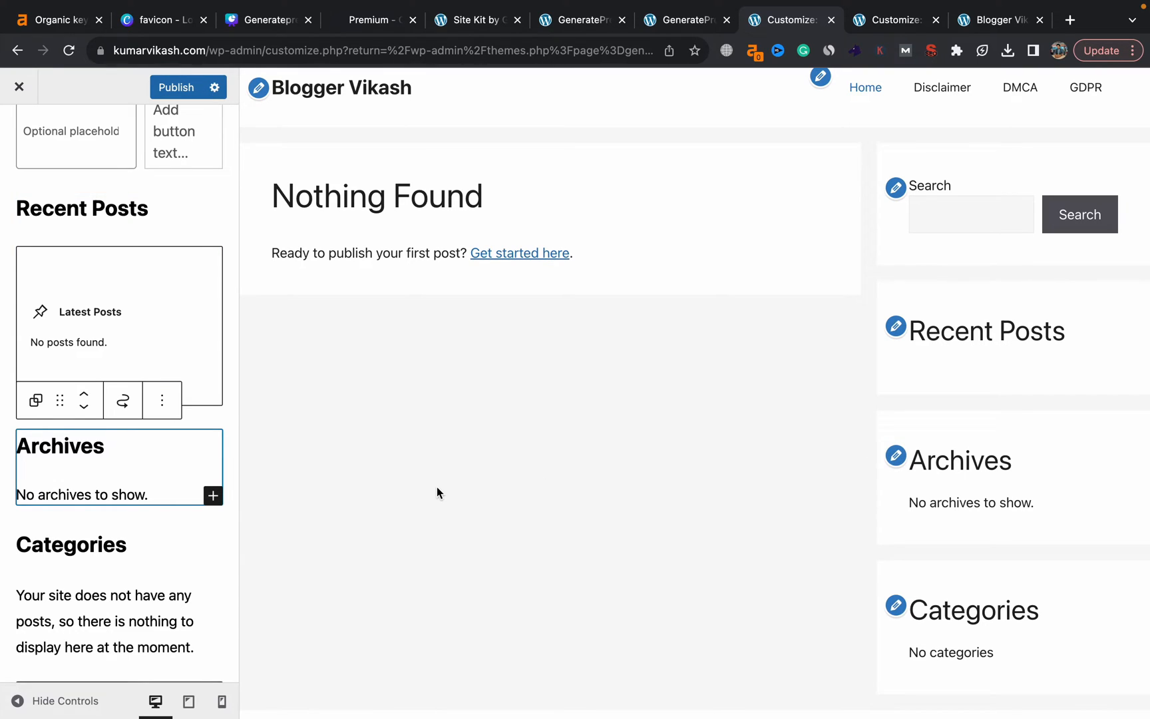
pyautogui.press('BackSpace')
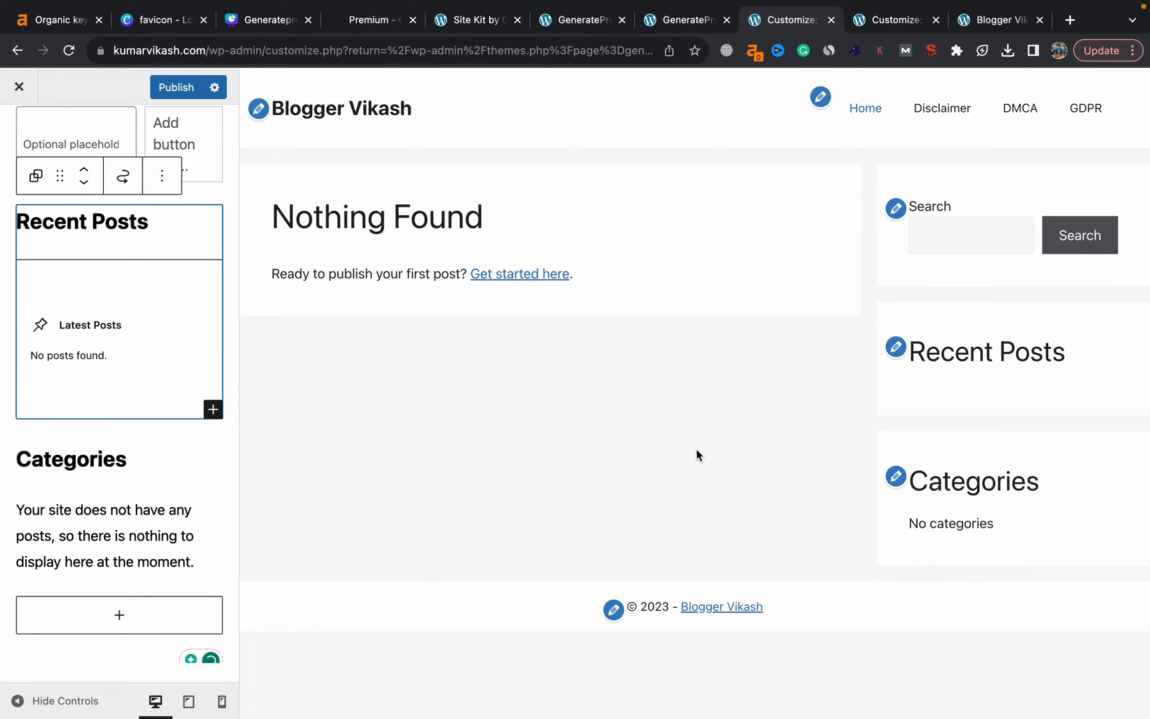
pyautogui.click(896, 477)
pyautogui.press('BackSpace')
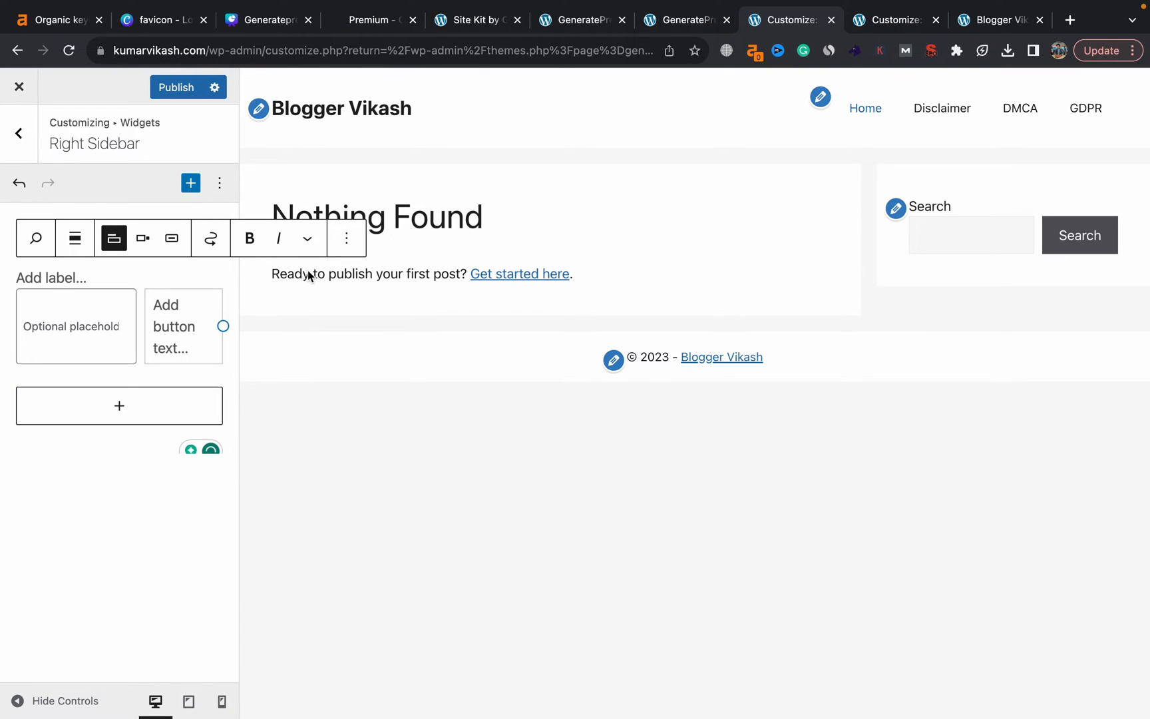
pyautogui.click(183, 89)
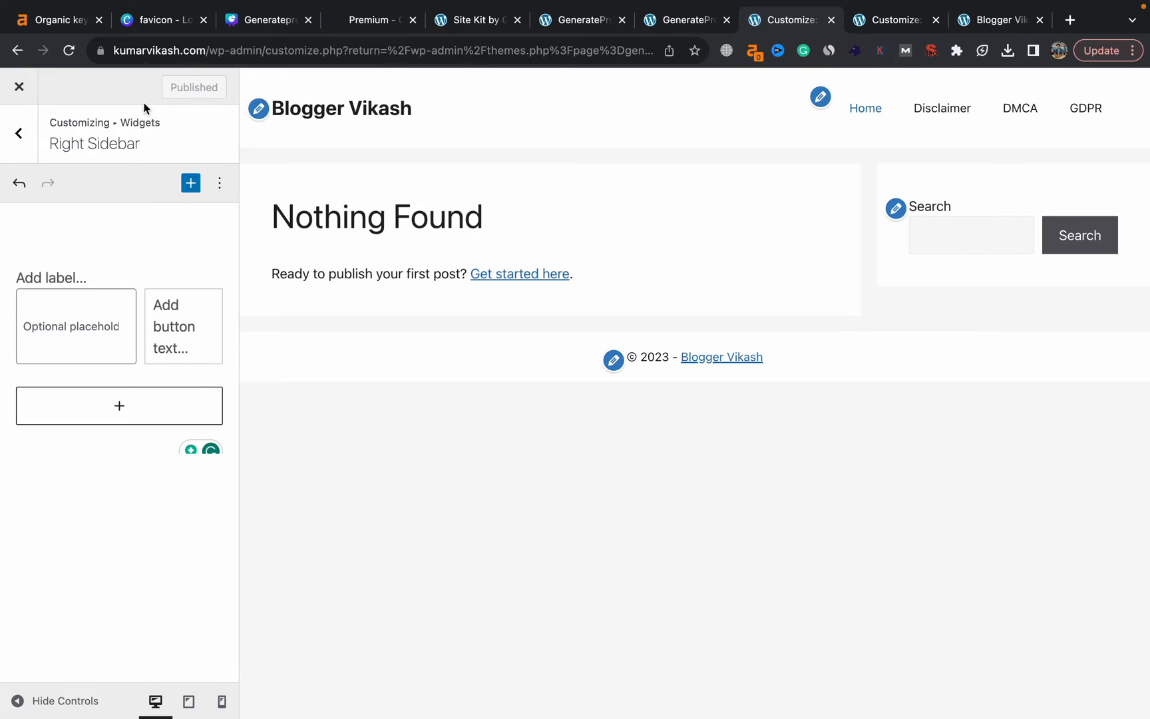
# In the Site Identity settings, enter "Blogger Vikash" as the site title and "Learn Blogging & SEO" as a hidden tagline.
pyautogui.click(18, 134)
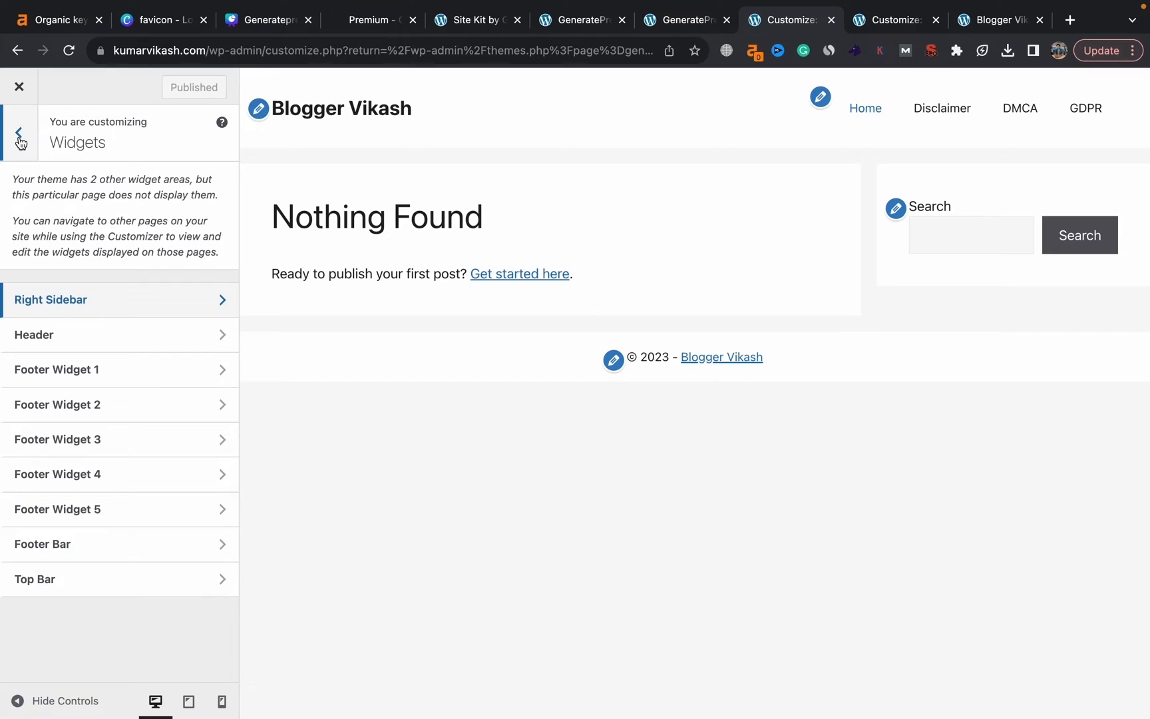
pyautogui.click(21, 137)
pyautogui.click(84, 259)
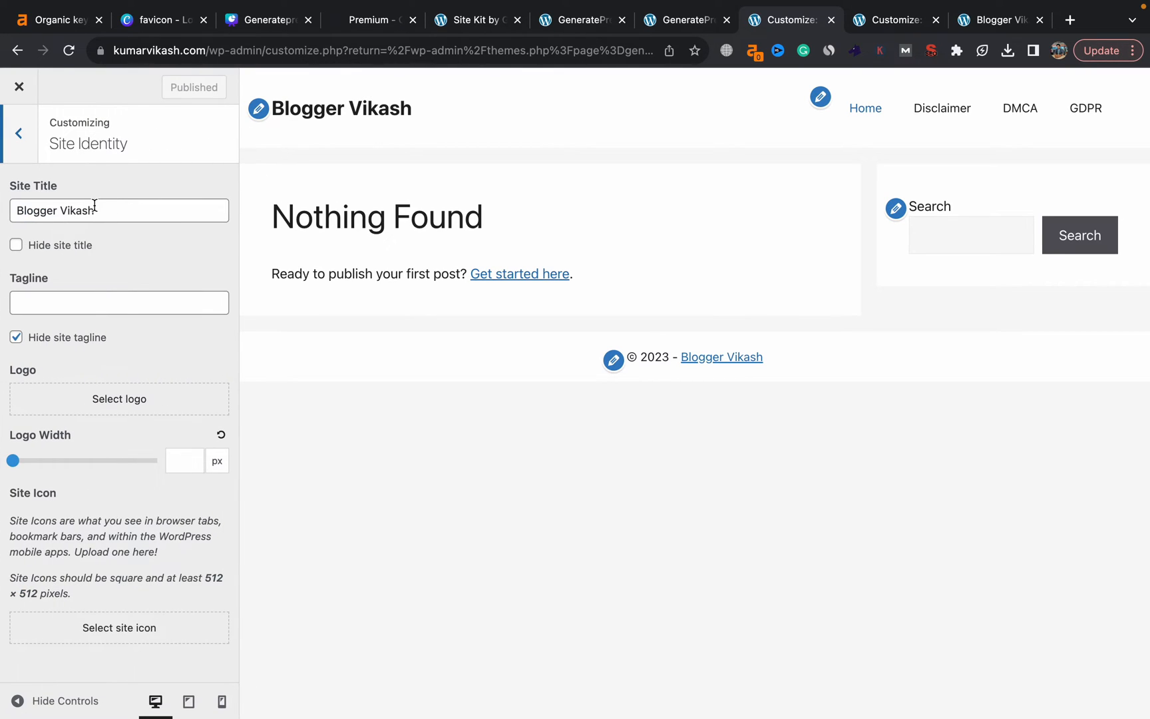
pyautogui.tripleClick(66, 210)
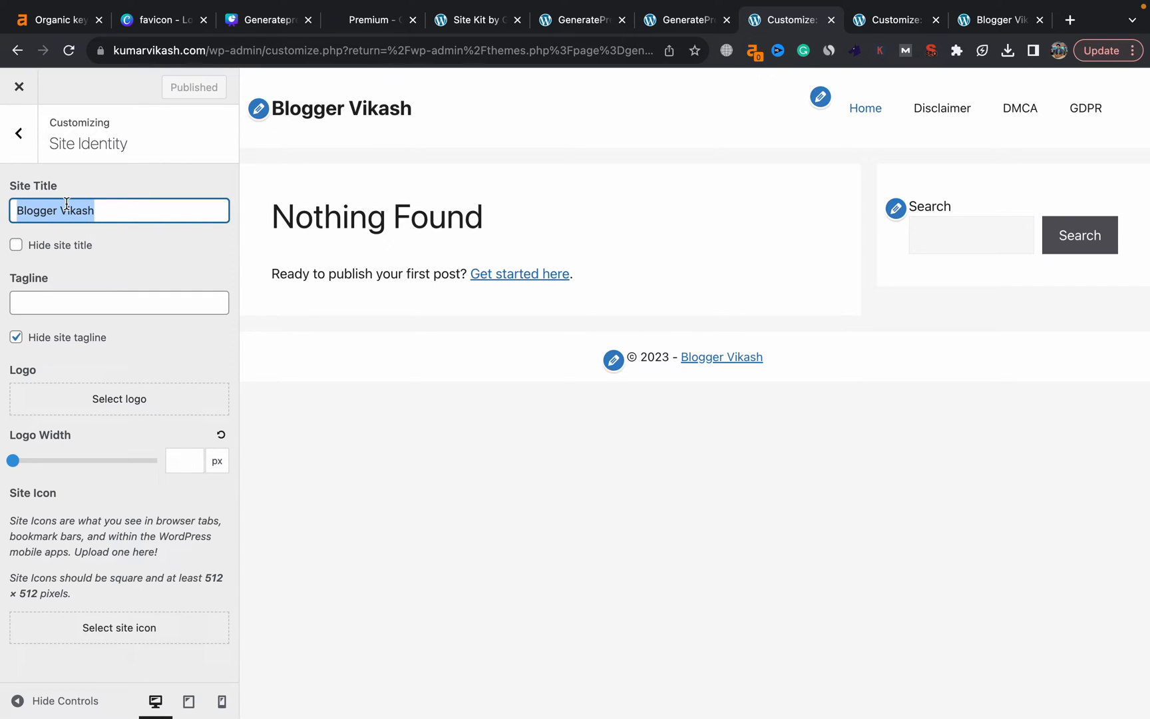
pyautogui.press('BackSpace')
pyautogui.write('Blogger ')
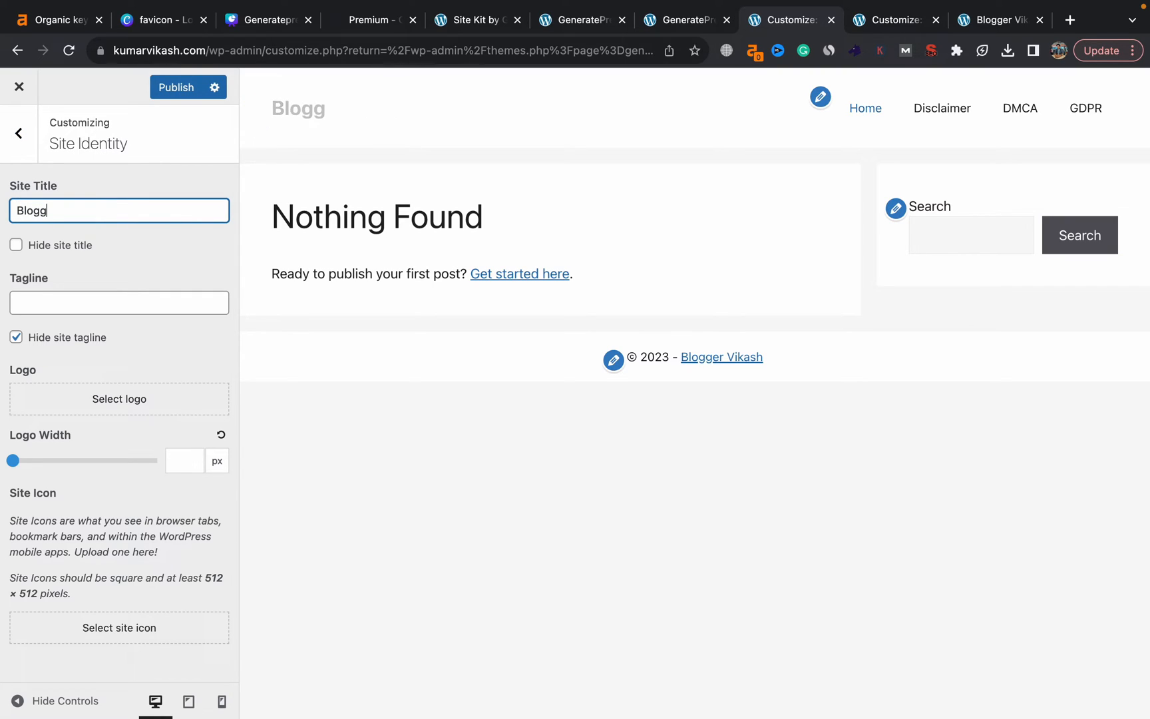
pyautogui.write('Vikash')
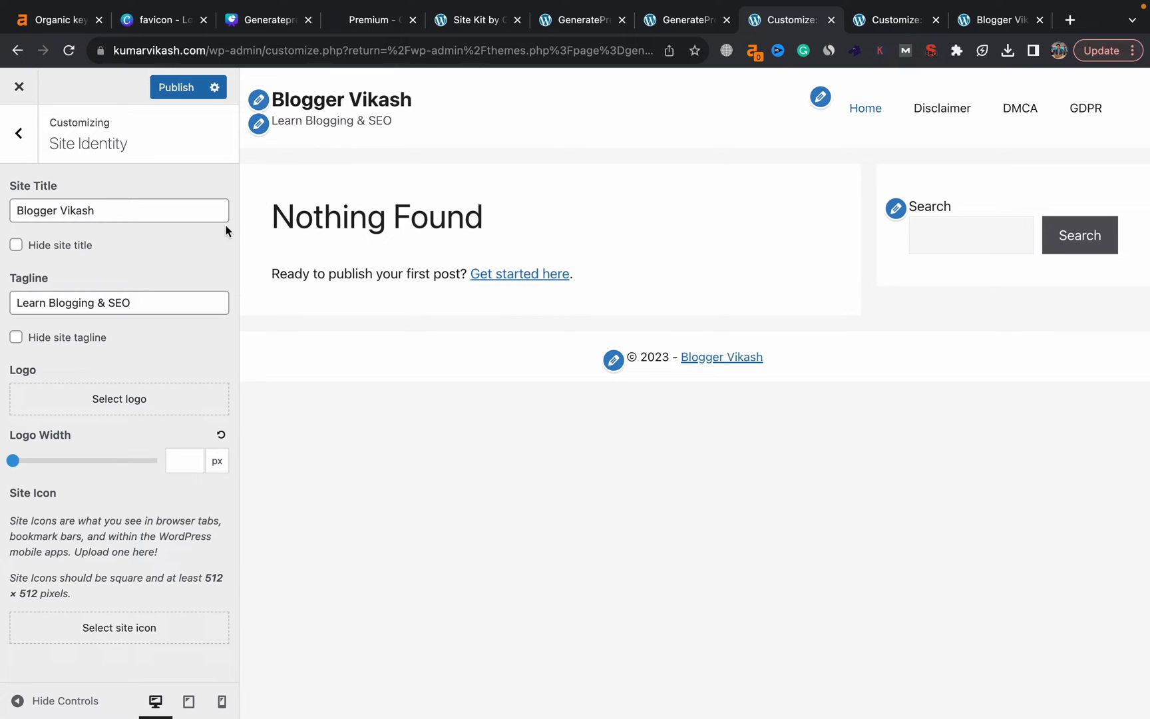
pyautogui.click(17, 339)
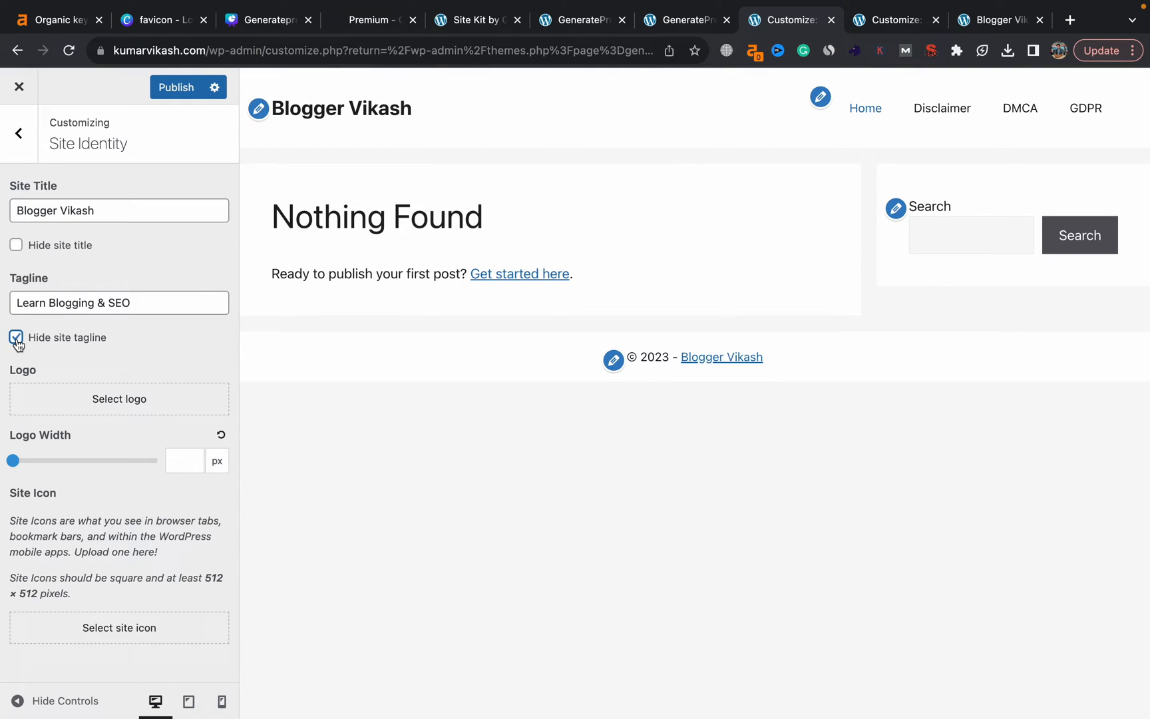
# Use the Blogger Vikash image from the media library as the uncropped site logo and set its width to 200 px.
pyautogui.click(111, 404)
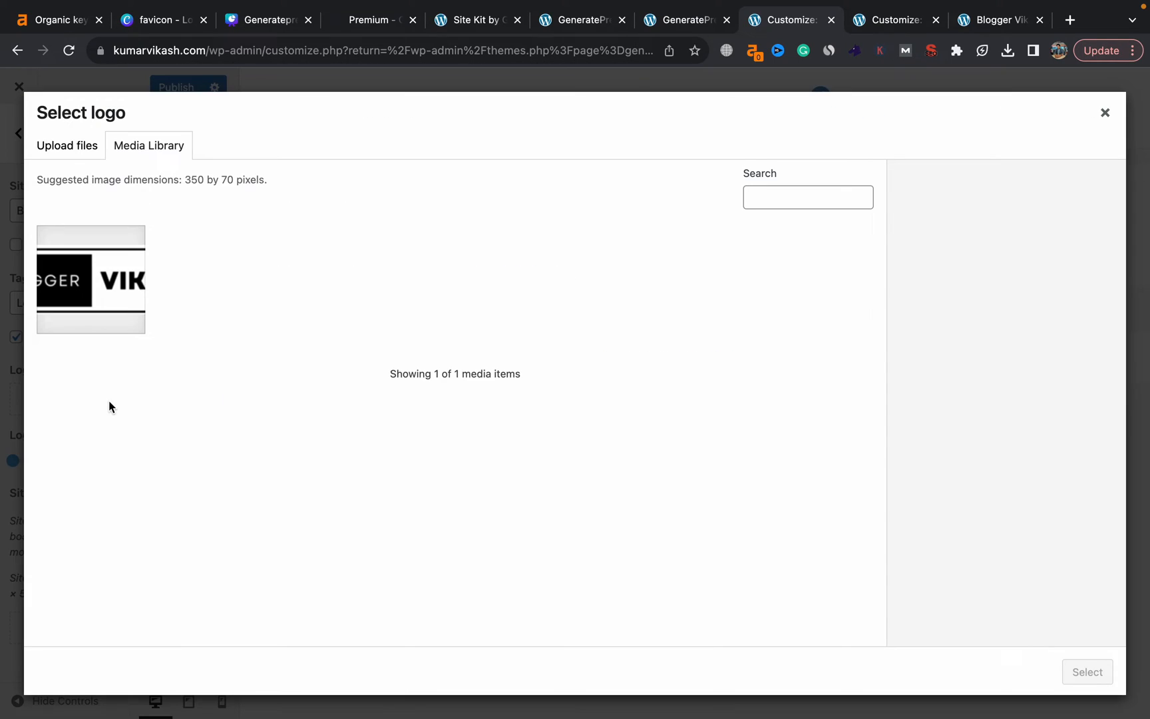
pyautogui.click(100, 303)
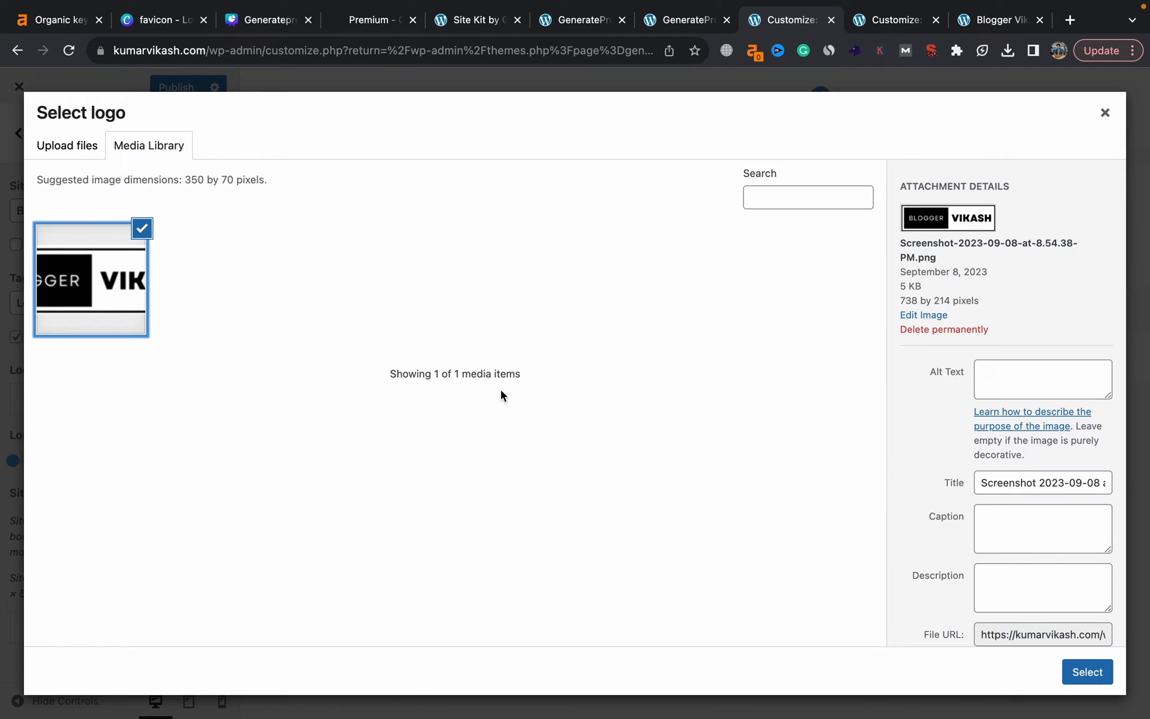
pyautogui.click(1098, 673)
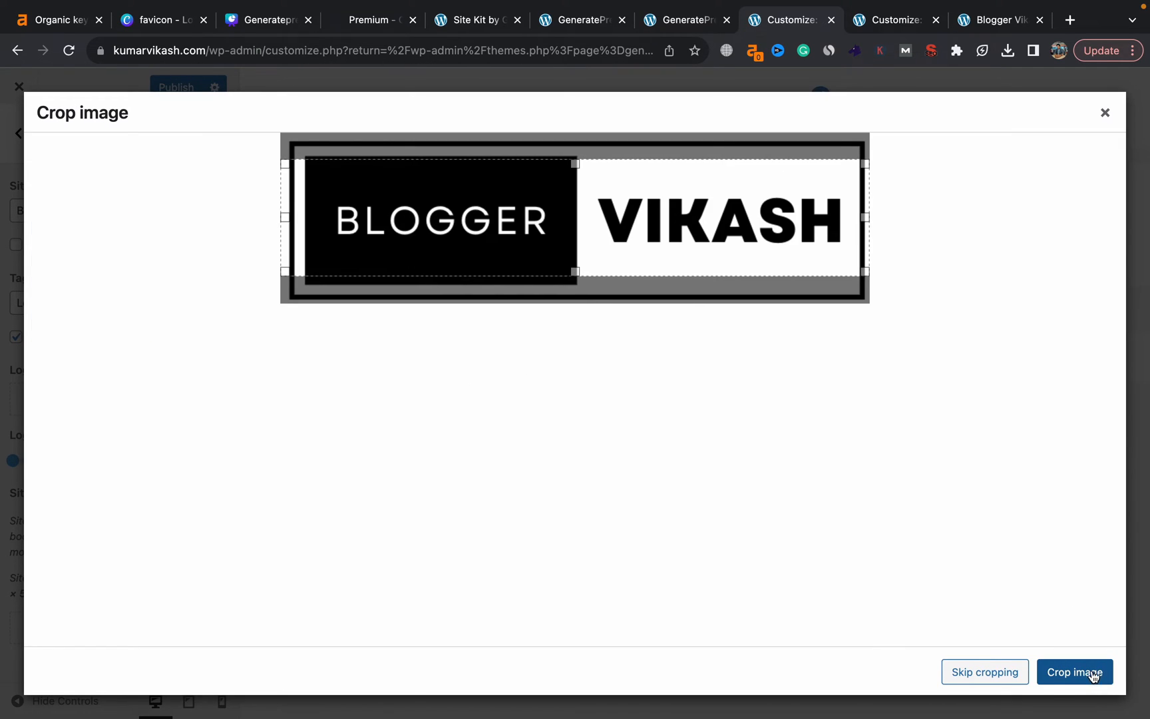
pyautogui.click(1001, 680)
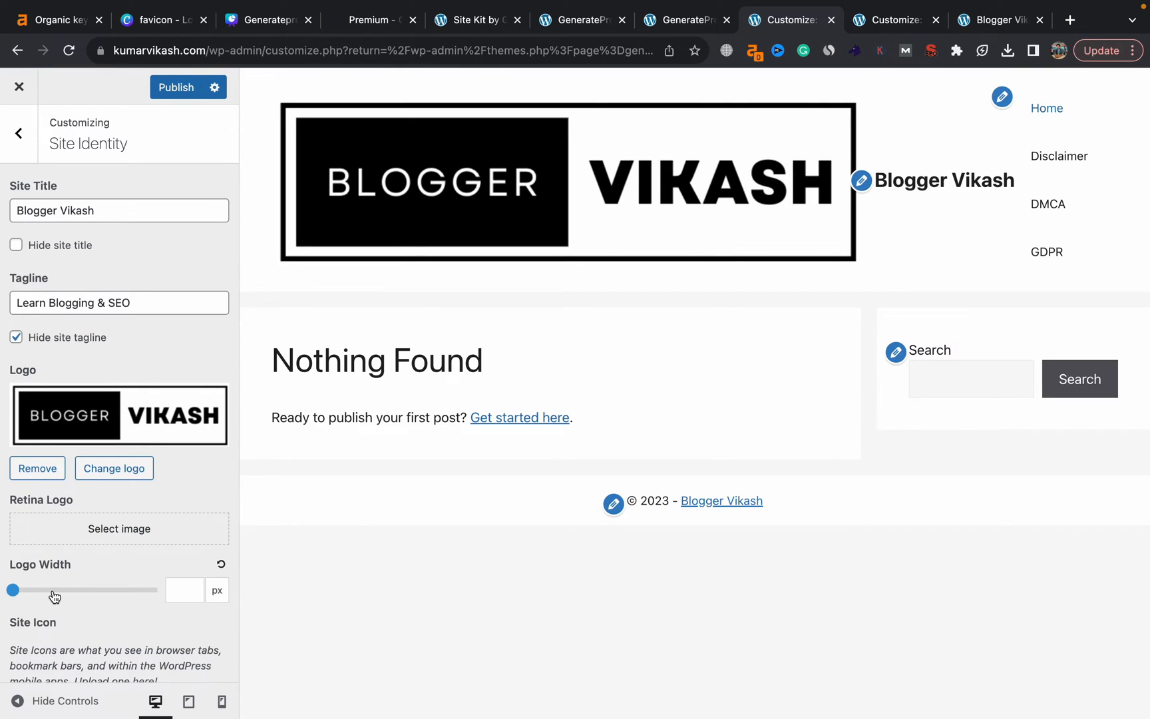
pyautogui.moveTo(14, 591); pyautogui.dragTo(36, 594)
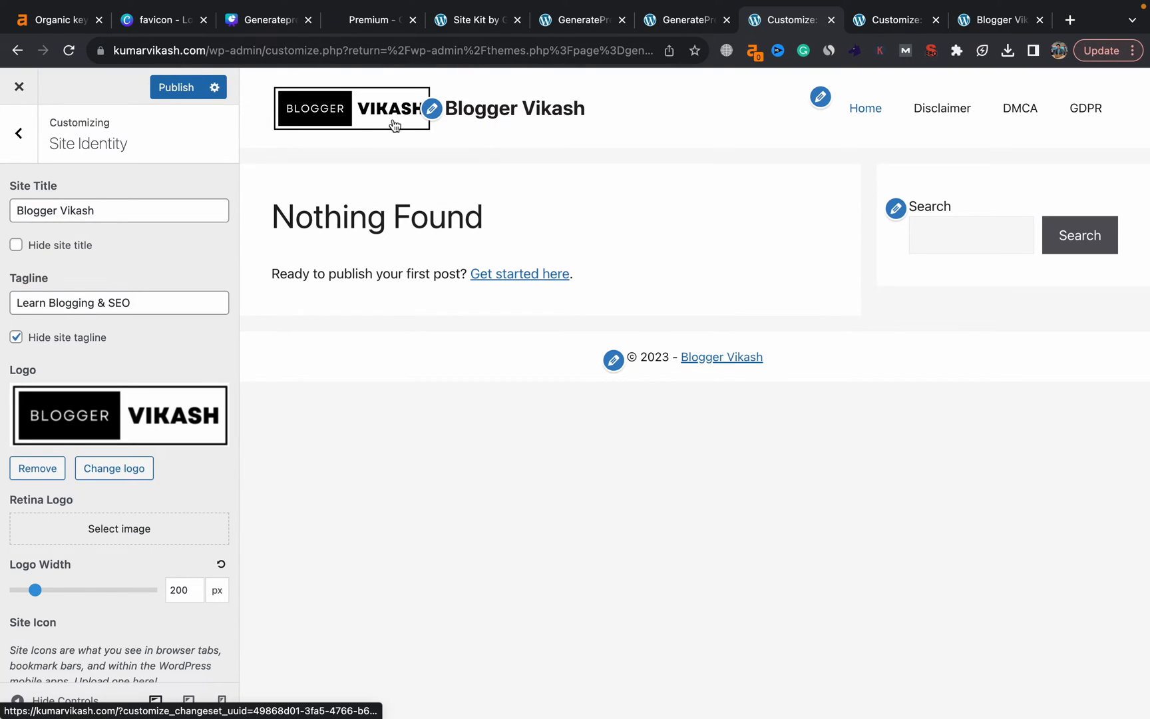
# Clear the site title and publish the site identity changes.
pyautogui.doubleClick(63, 212)
pyautogui.tripleClick(63, 211)
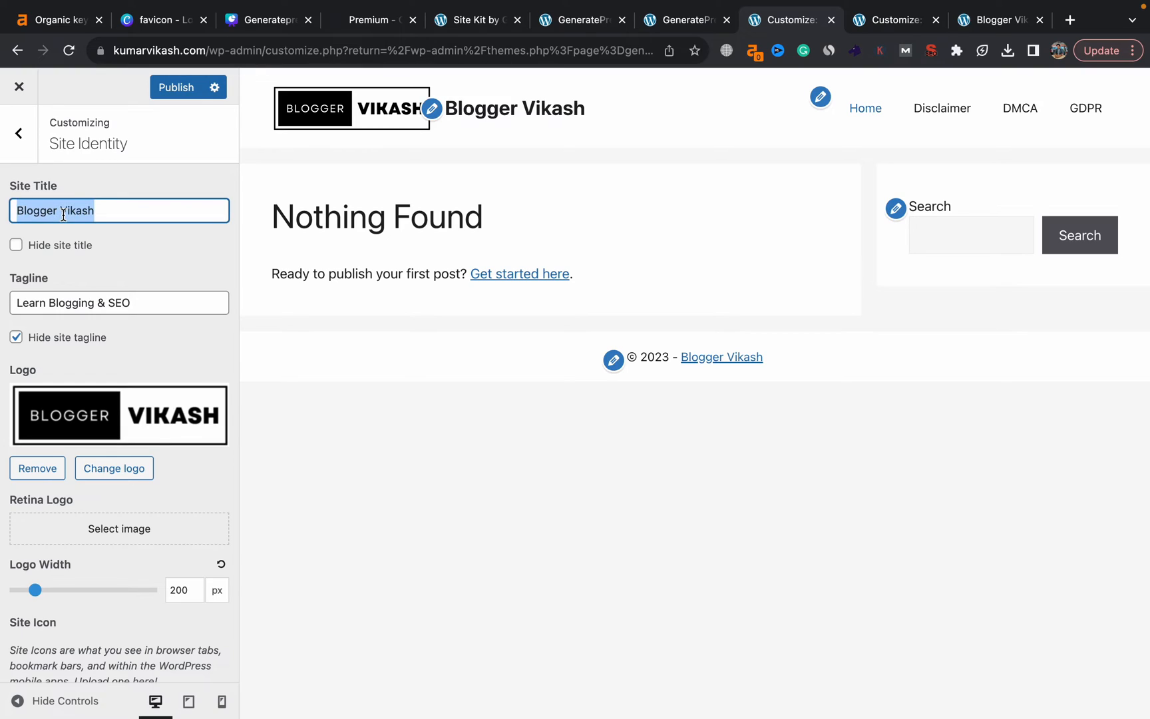
pyautogui.press('BackSpace')
pyautogui.click(156, 90)
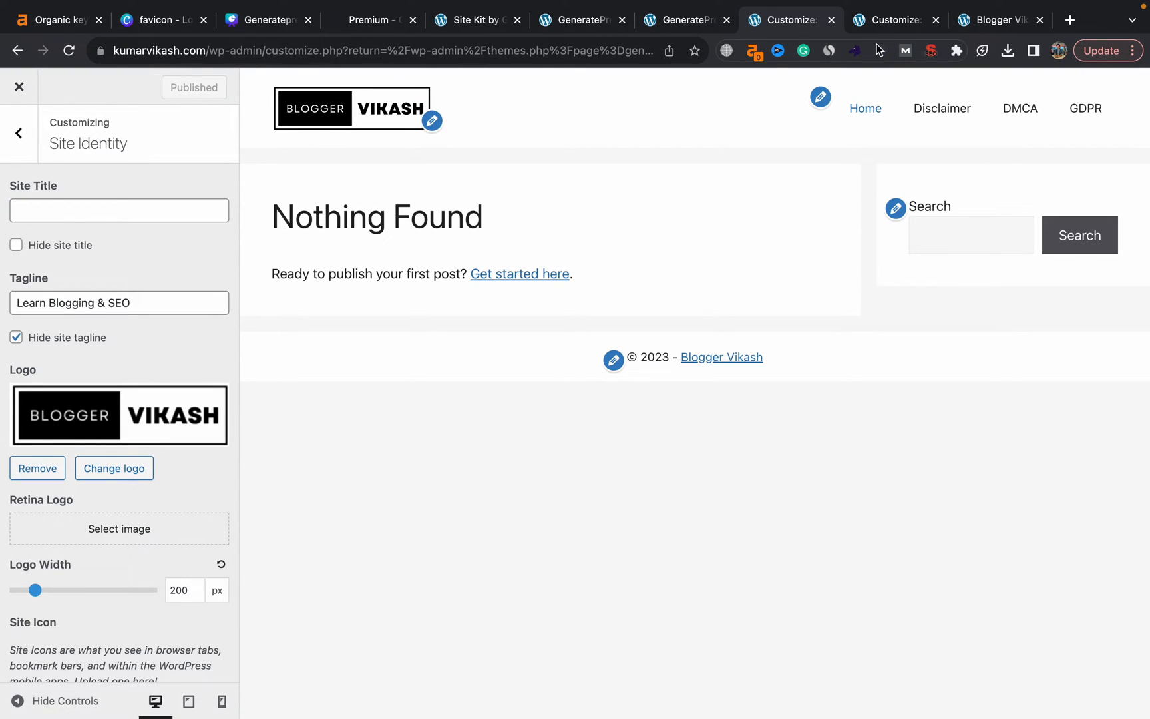
# Reload the live blog to check the new header, and close the duplicate GeneratePress settings tab.
pyautogui.click(994, 20)
pyautogui.click(69, 51)
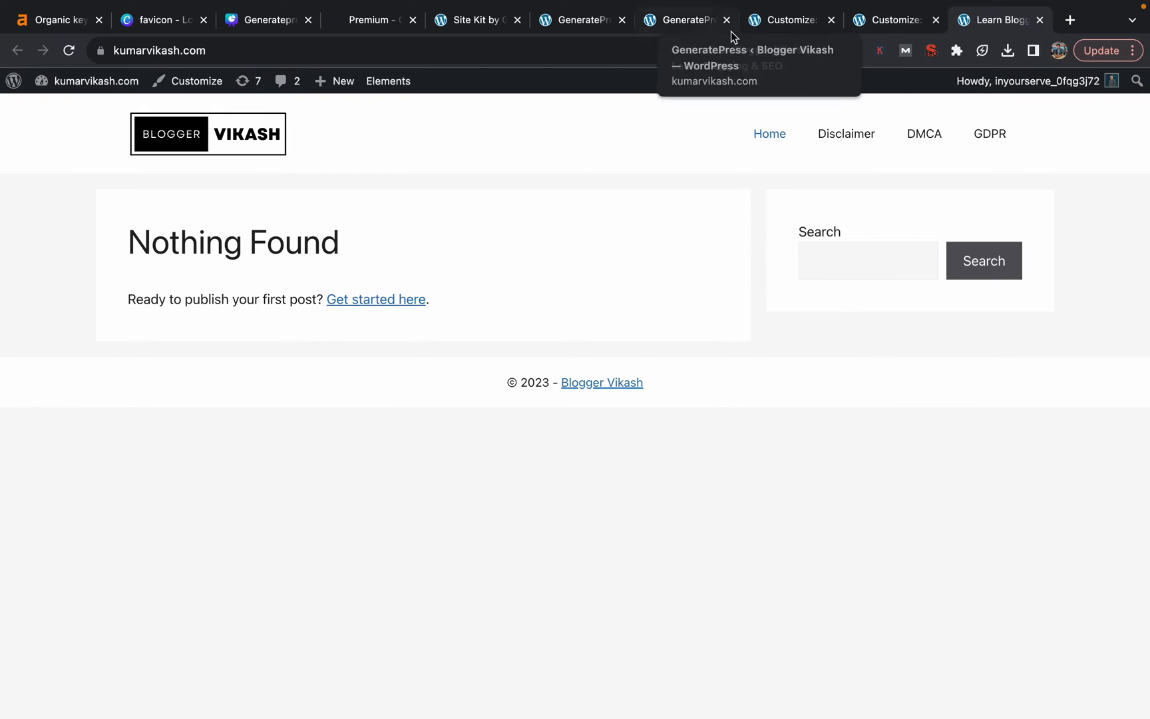
pyautogui.click(589, 27)
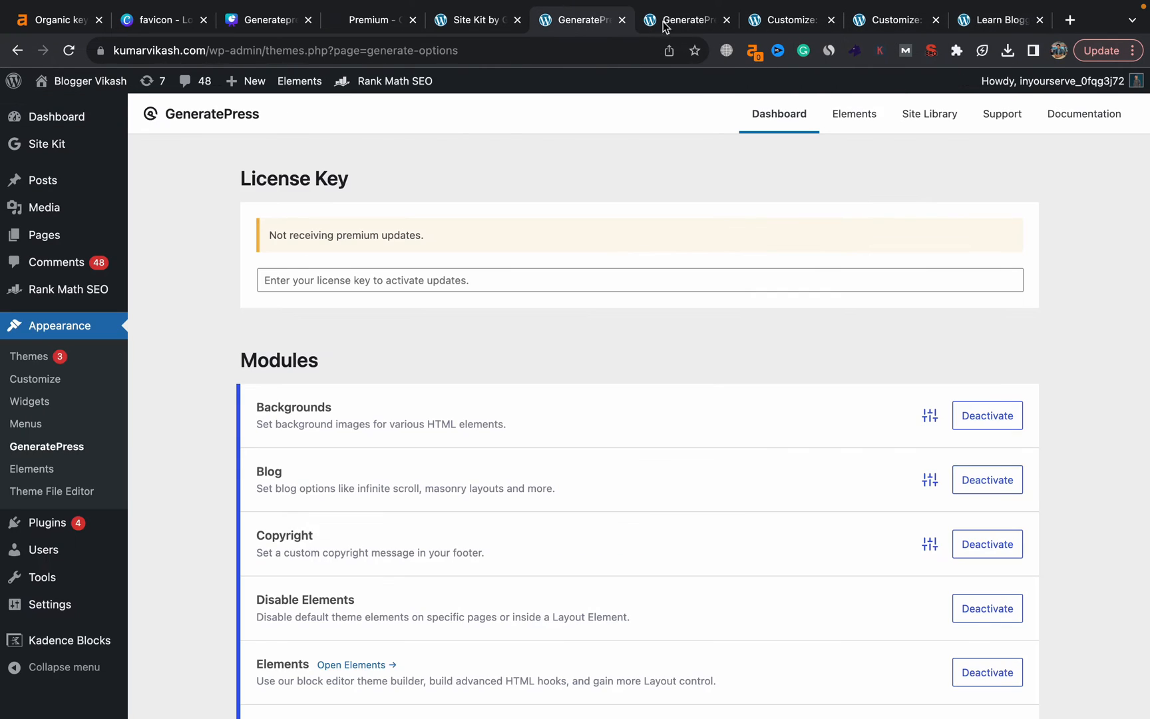
pyautogui.click(652, 24)
pyautogui.click(727, 19)
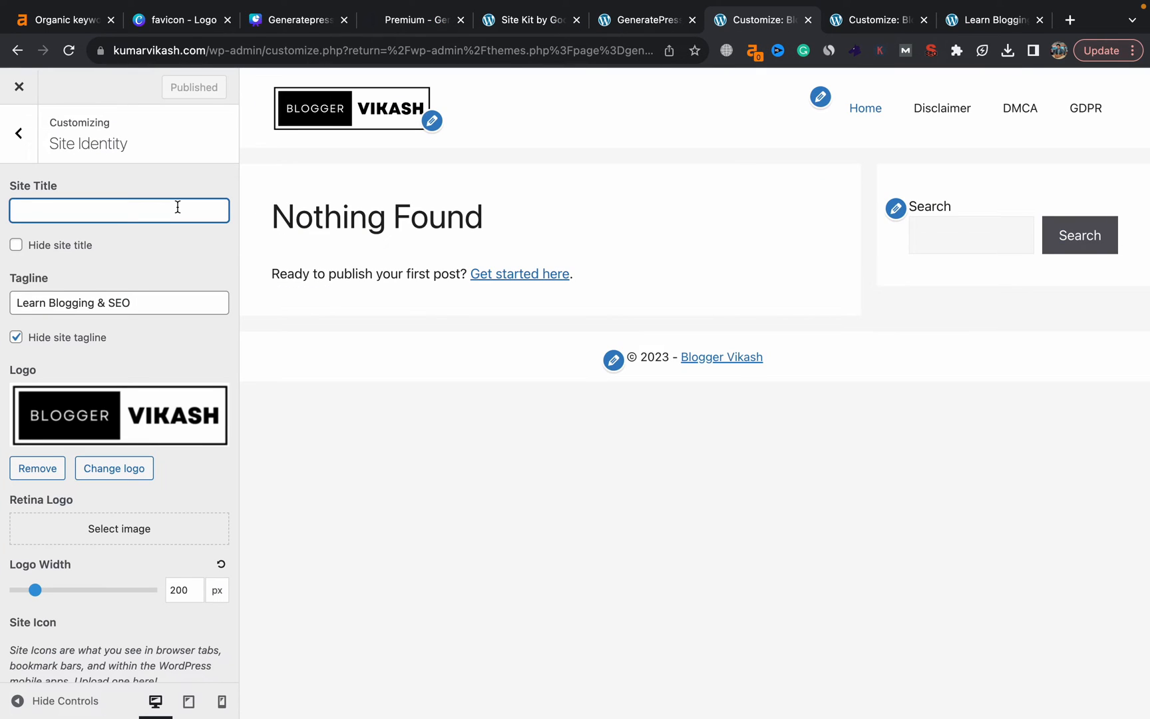
# Set the site title to "Blogger Vikash" and hide it from the header.
pyautogui.write('Blogger Vikash')
pyautogui.click(15, 246)
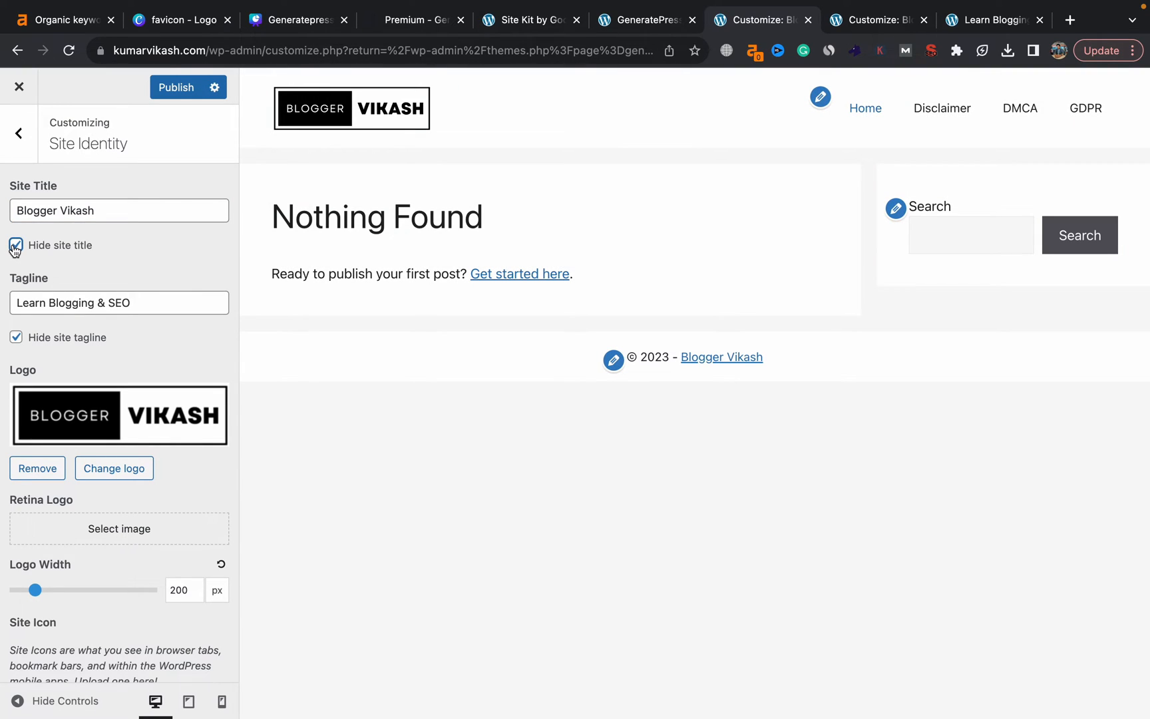
# Switch to the favicon design in Canva and download it as a PNG file.
pyautogui.scroll(-3, 180, 331)
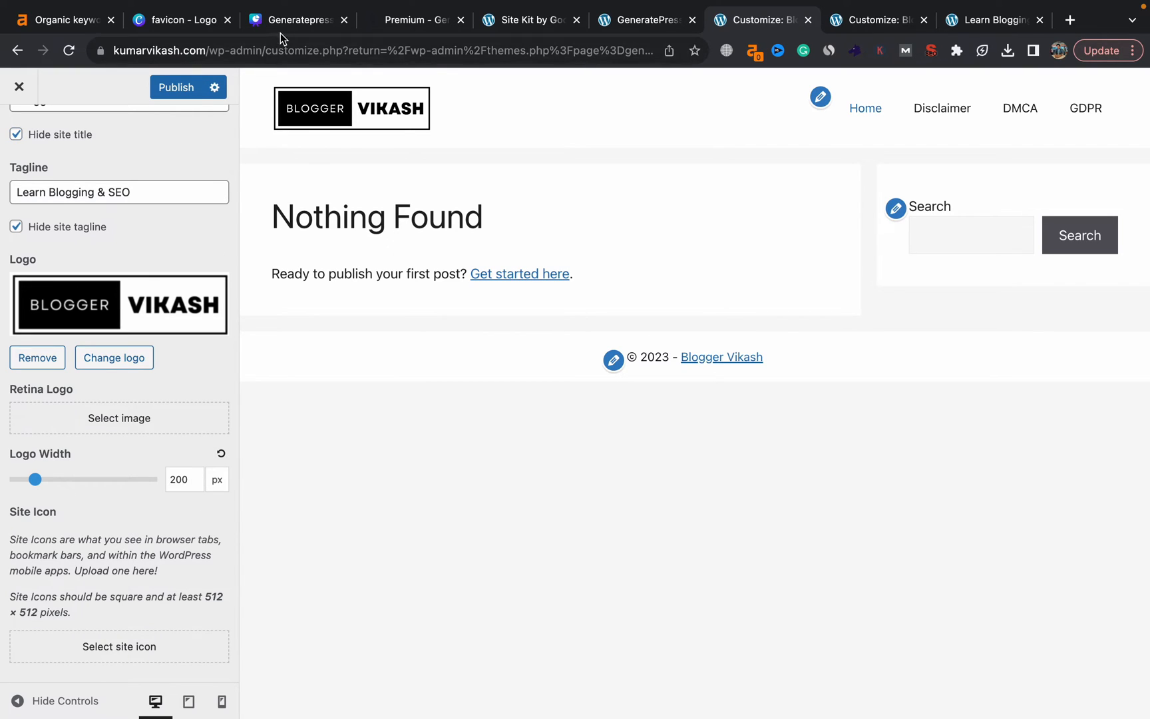
pyautogui.press('super+2')
pyautogui.click(1101, 90)
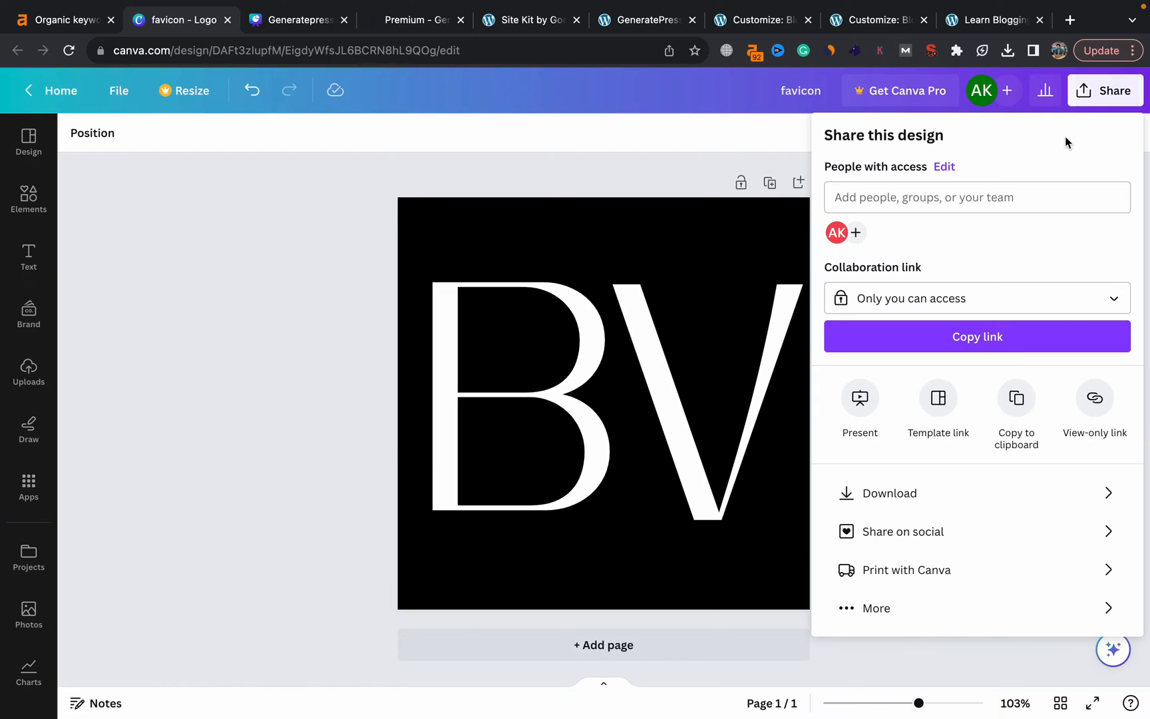
pyautogui.click(911, 493)
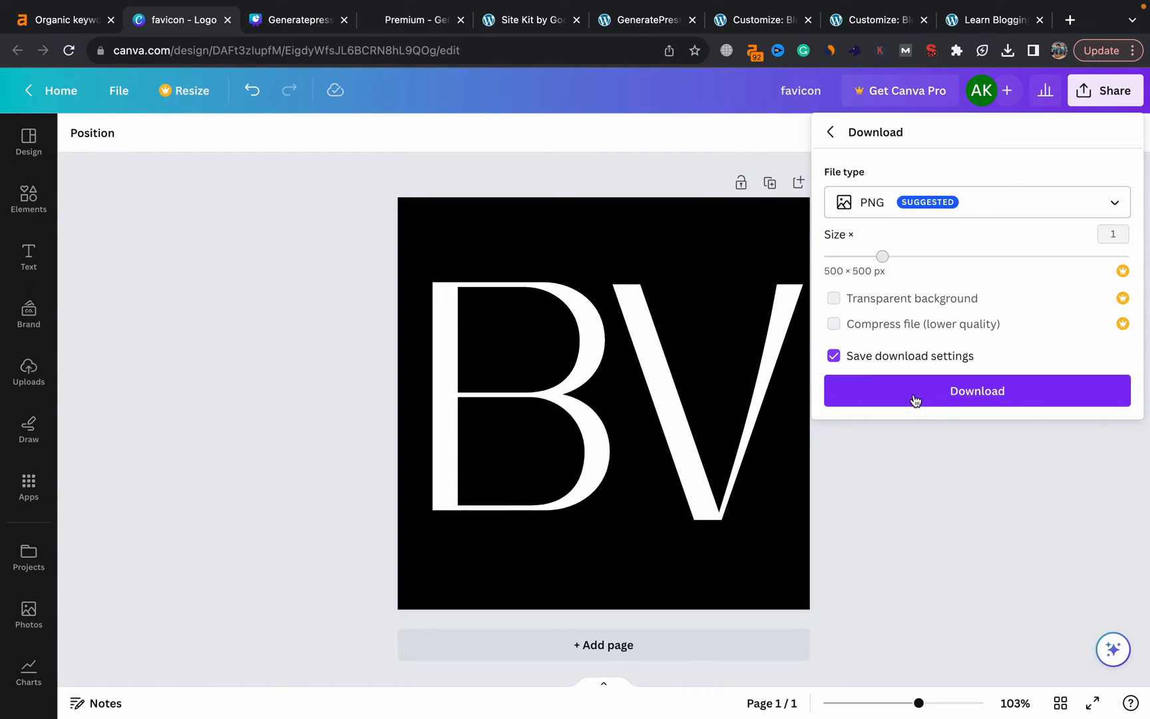
pyautogui.click(914, 398)
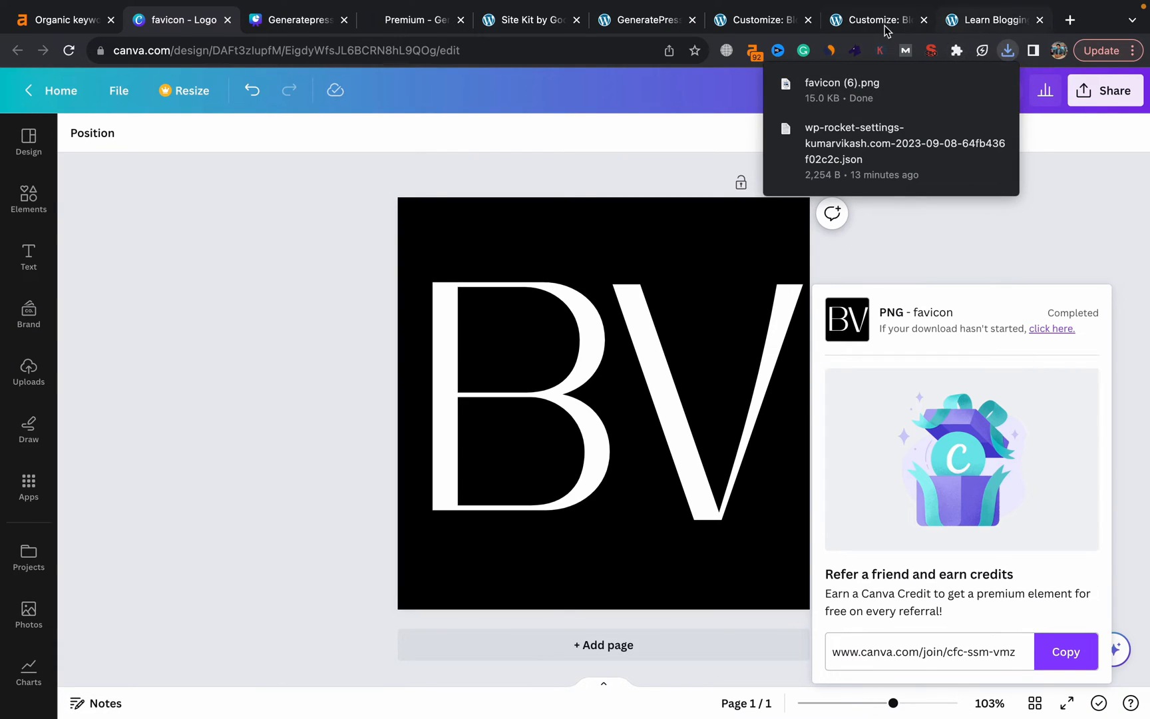
# Return to the WordPress customizer, upload the downloaded favicon image as the uncropped site icon, and publish the change.
pyautogui.click(747, 26)
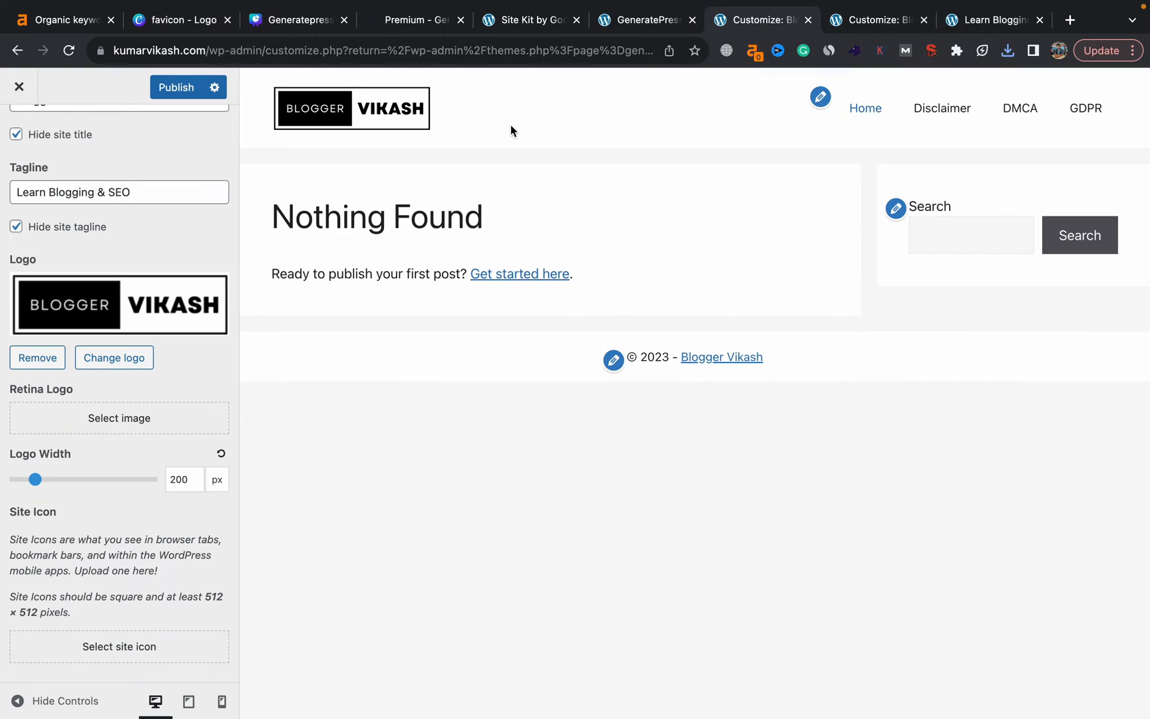
pyautogui.click(116, 657)
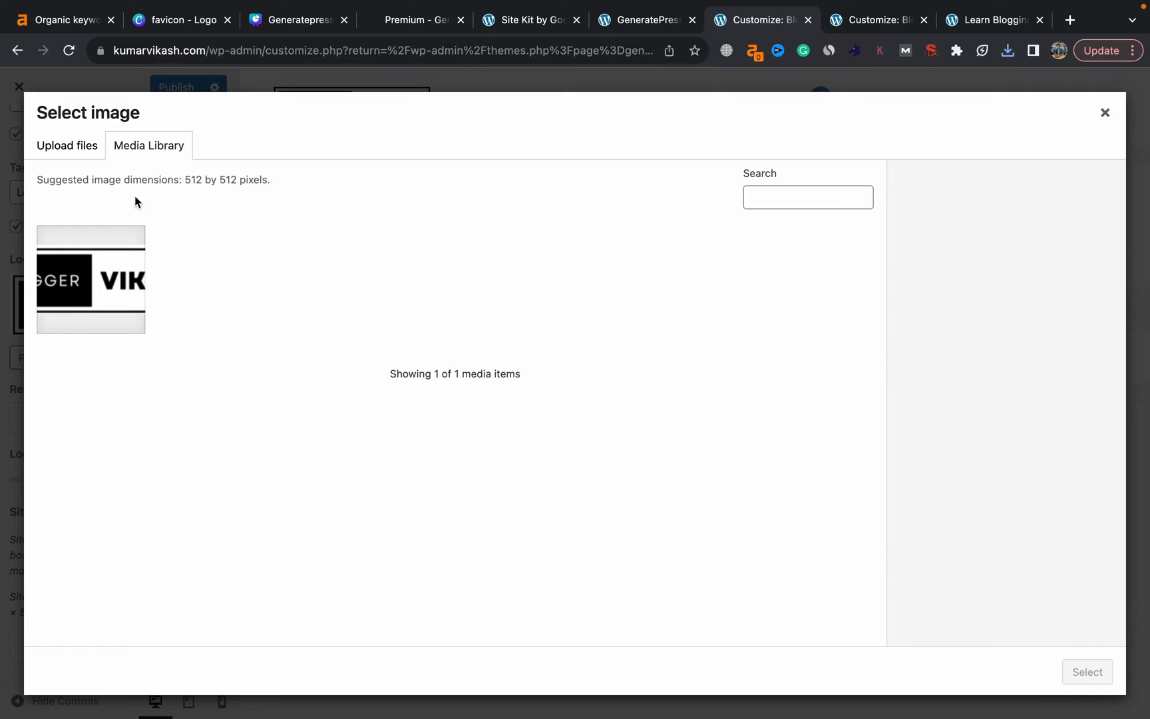
pyautogui.click(67, 152)
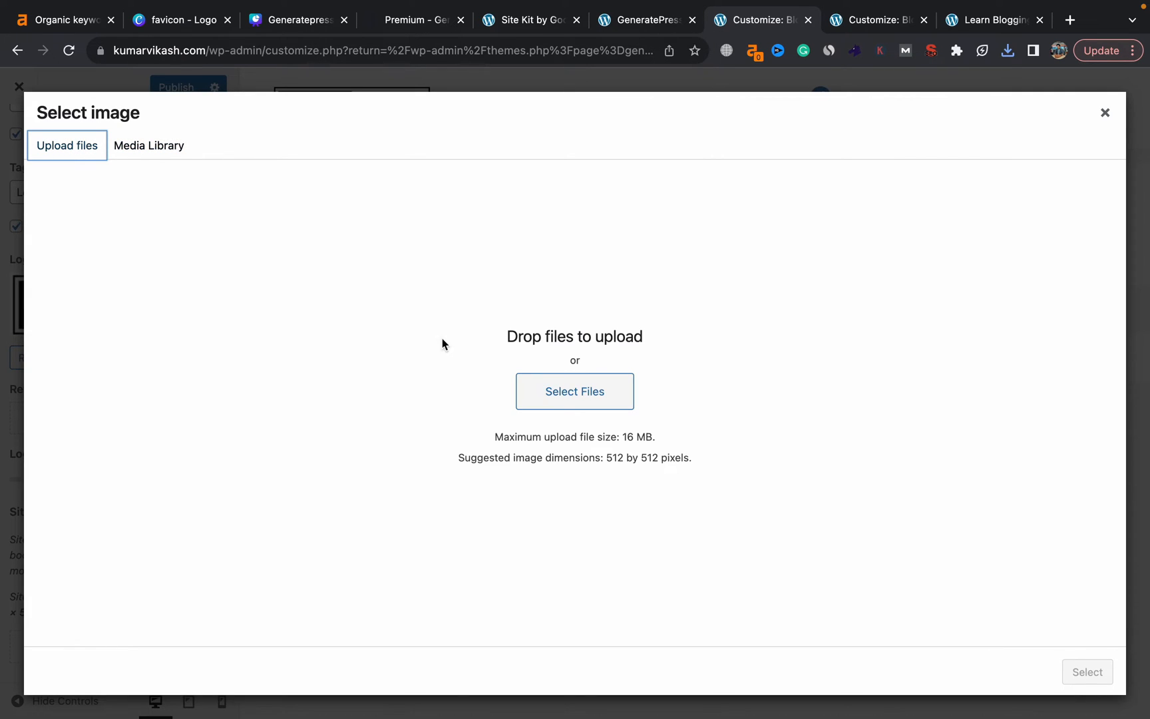
pyautogui.click(567, 393)
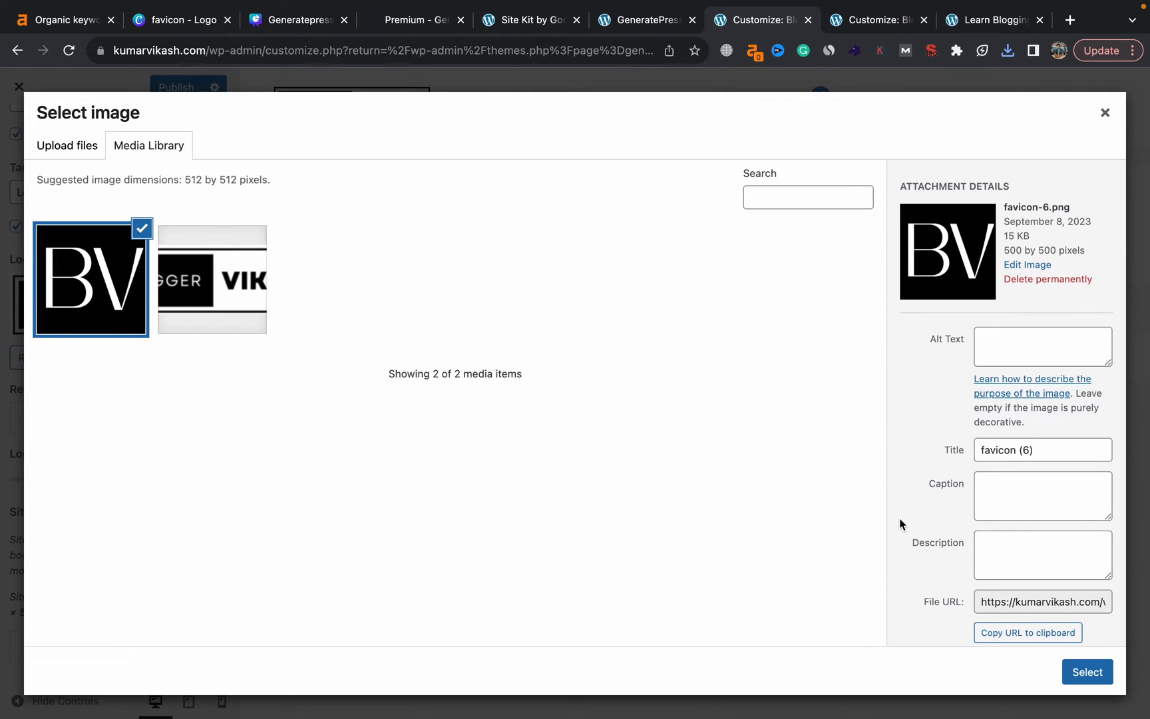
pyautogui.click(1068, 667)
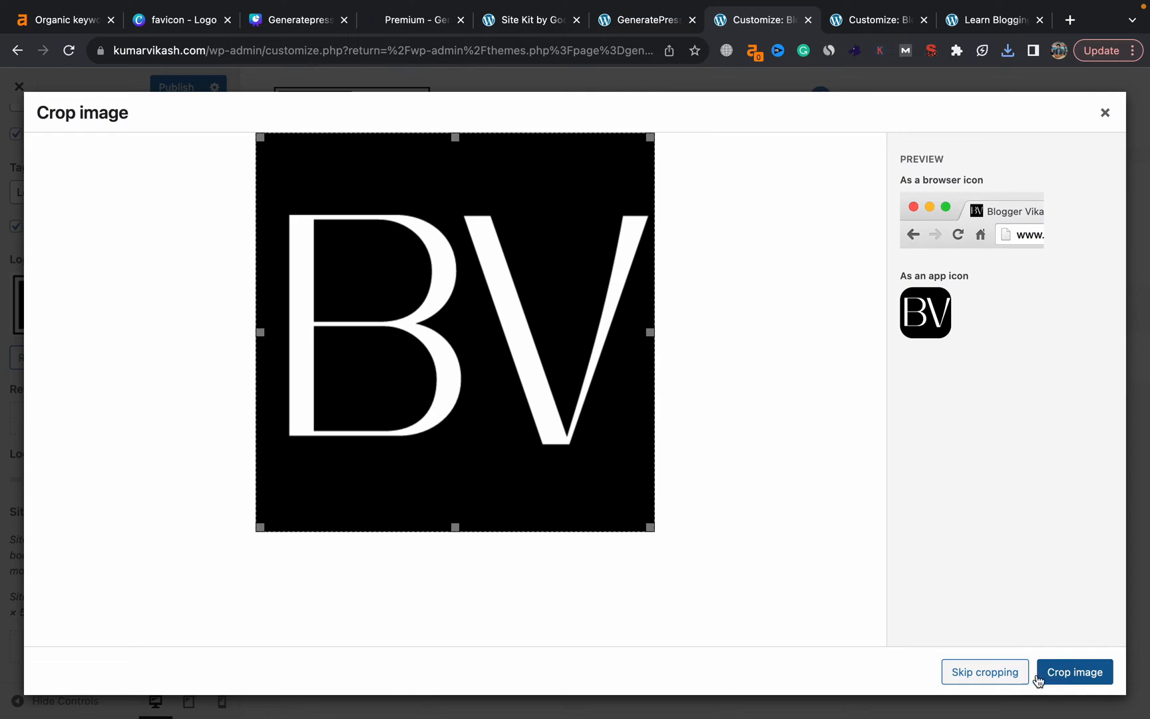
pyautogui.click(1000, 673)
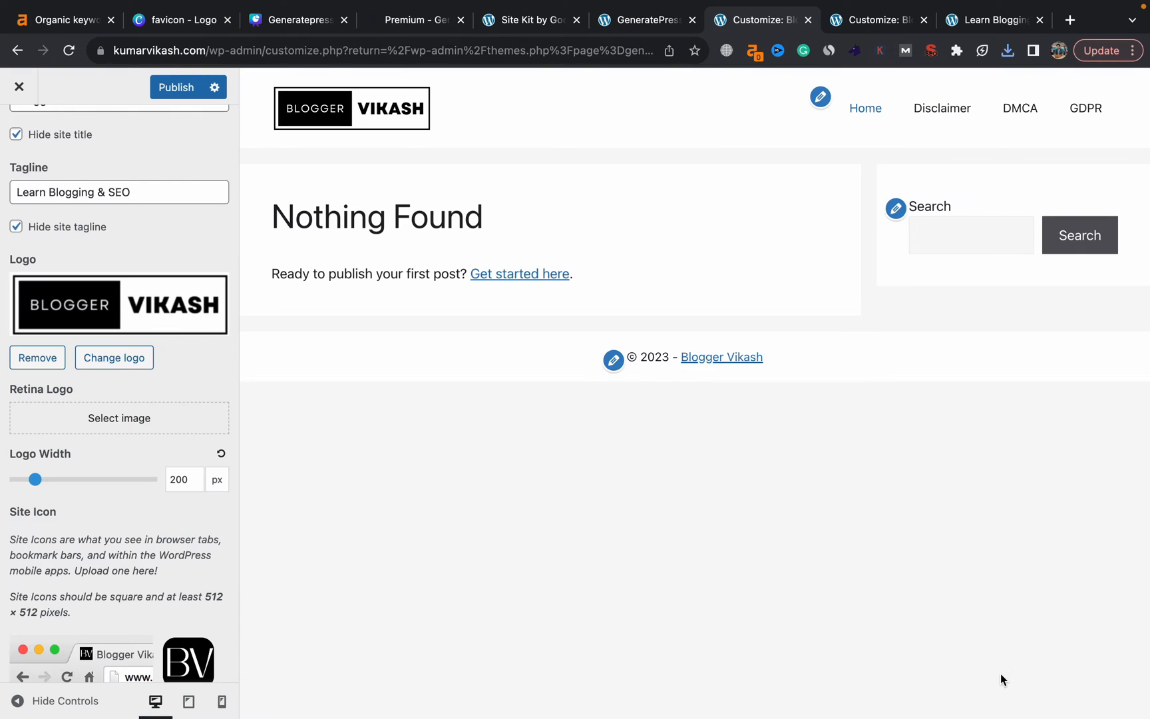
pyautogui.click(170, 90)
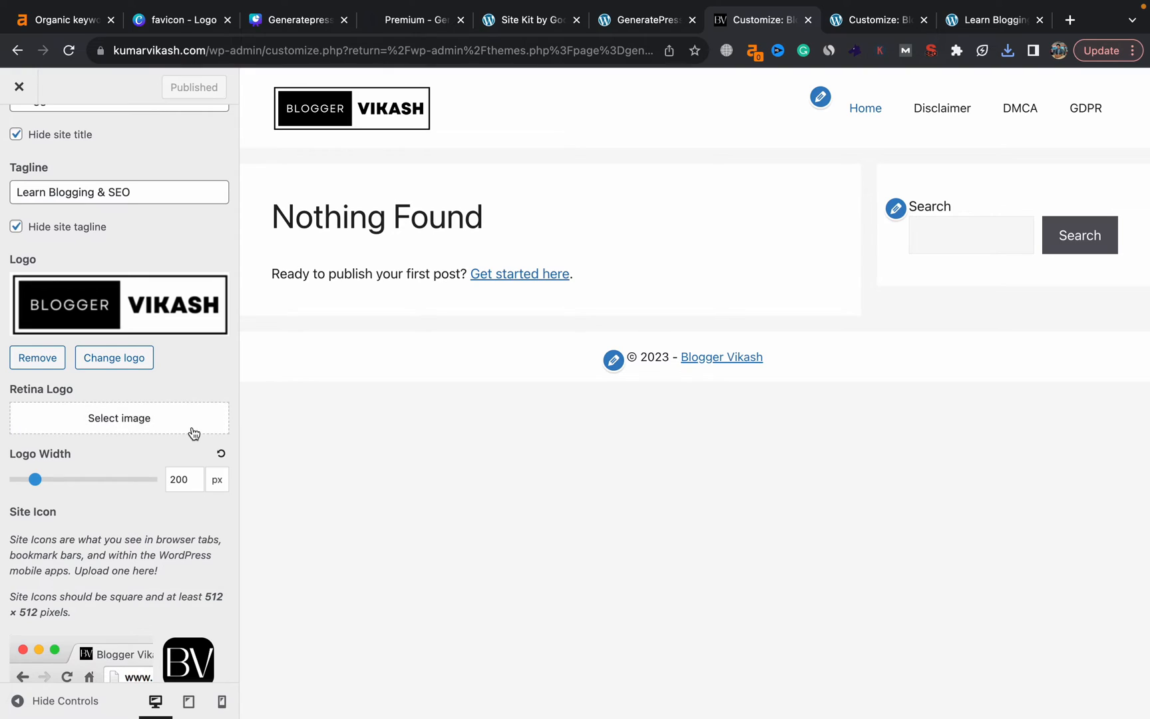
# Review the site identity settings and reload the live blog to check its new site icon.
pyautogui.scroll(-2, 193, 436)
pyautogui.scroll(5, 193, 436)
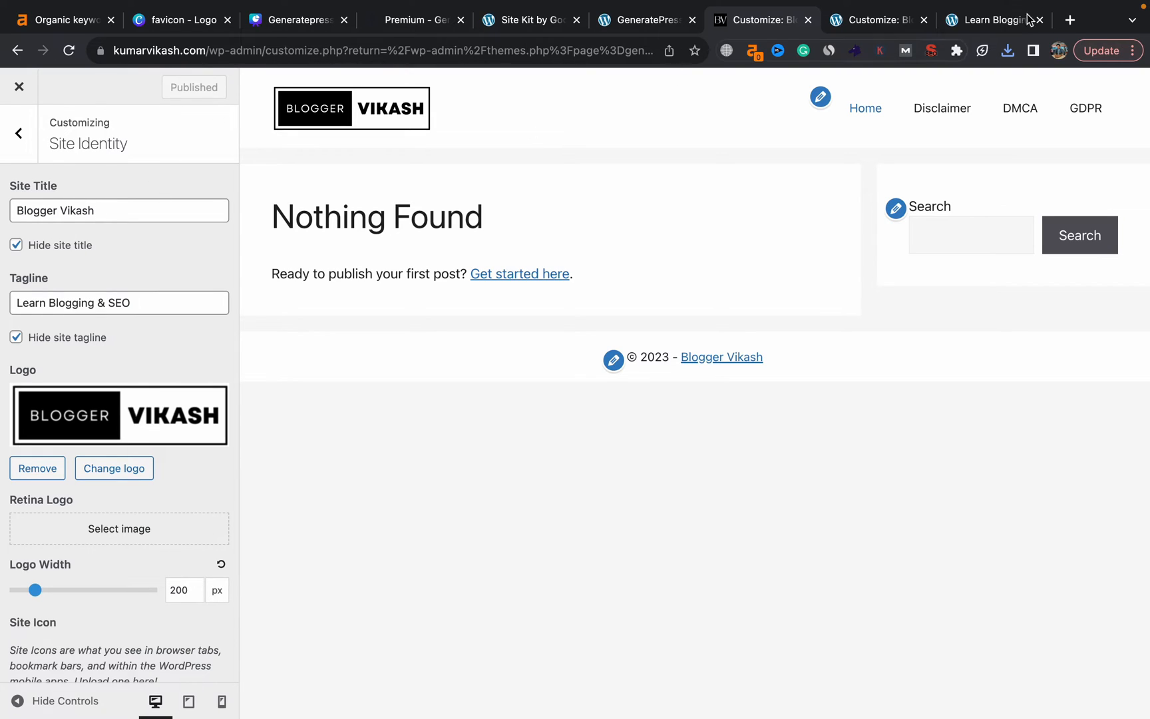
pyautogui.click(992, 24)
pyautogui.click(69, 52)
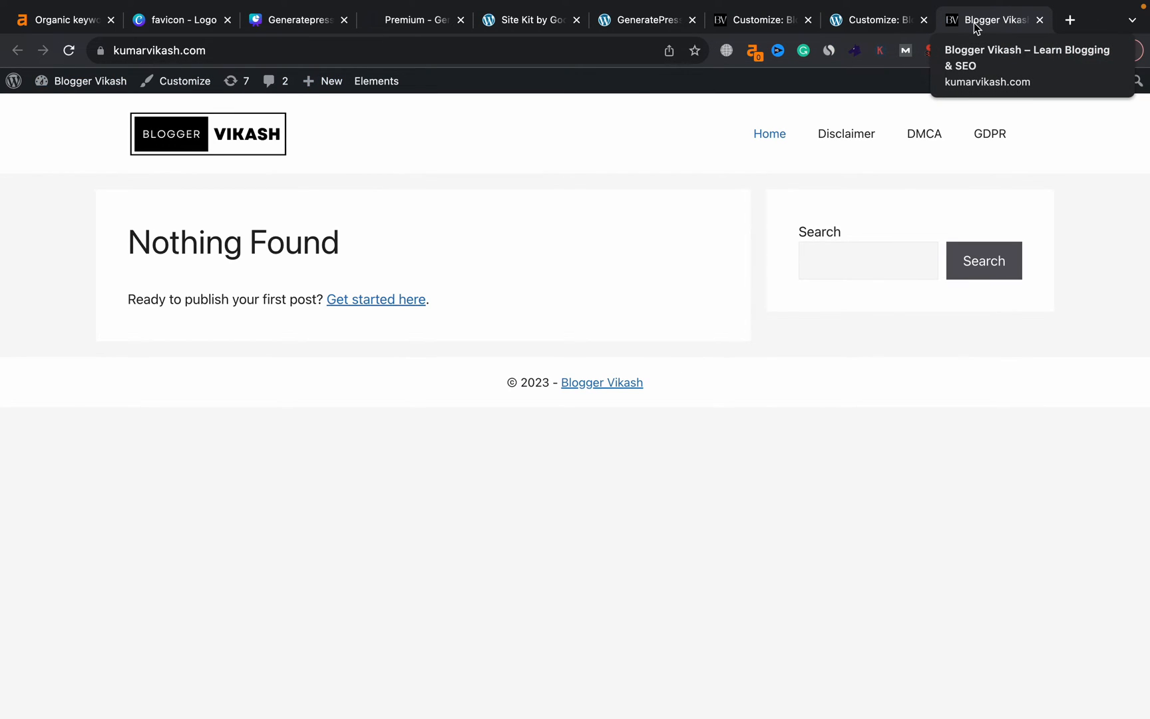
# Return to the customizer and open the container settings of the site layout.
pyautogui.click(752, 20)
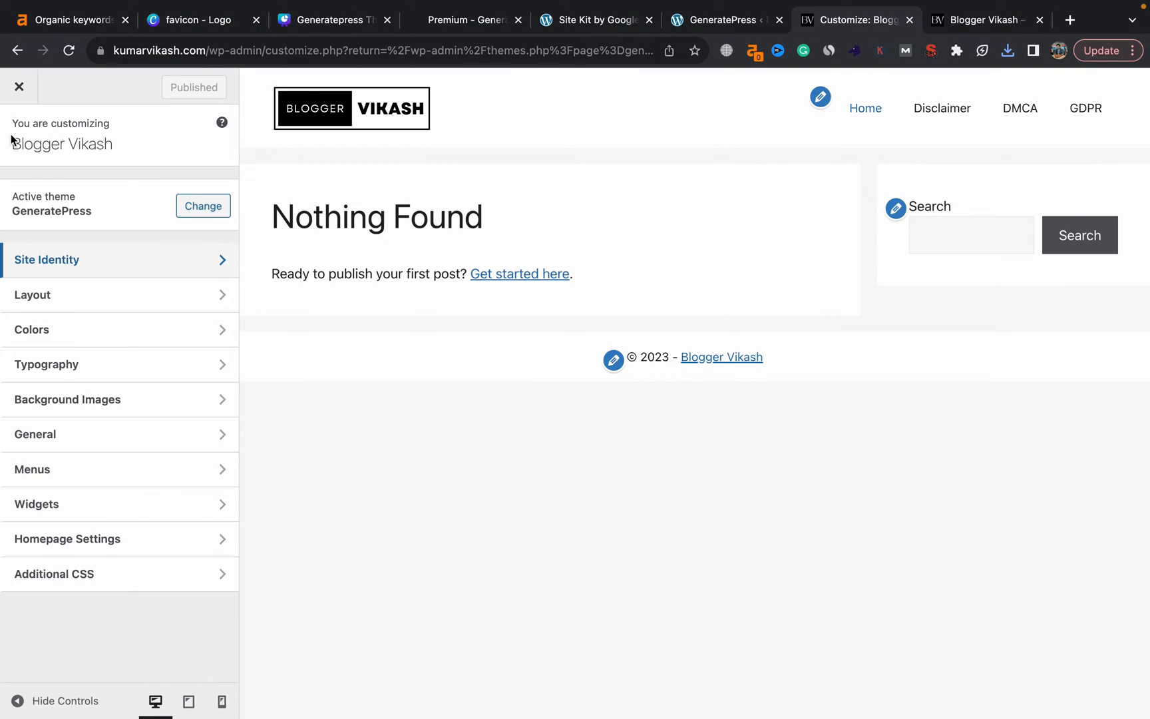
pyautogui.click(152, 296)
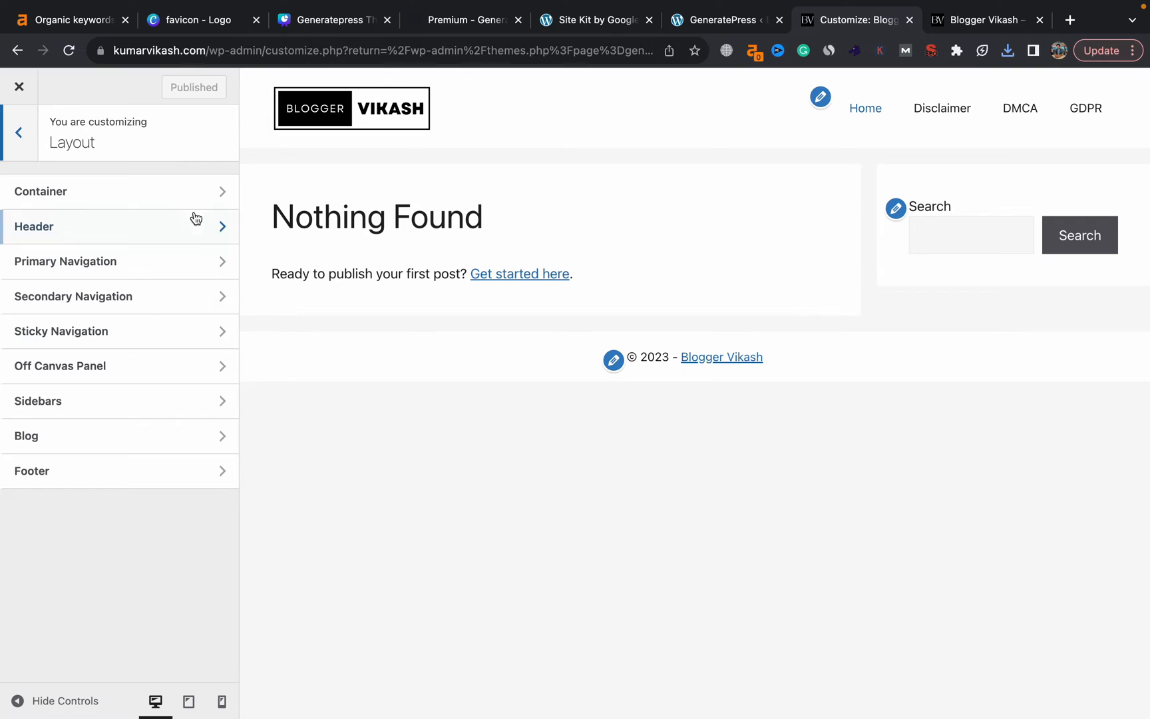
pyautogui.click(185, 200)
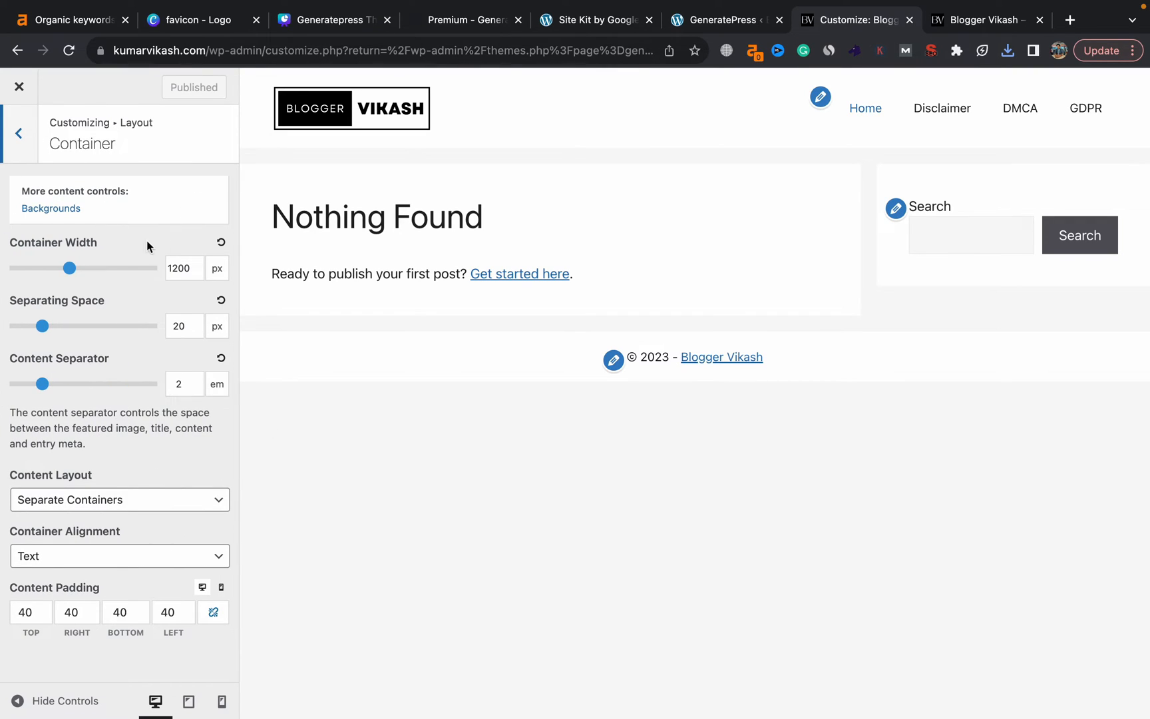
# Try a container width of 700 px and reset the width to its default.
pyautogui.moveTo(69, 269); pyautogui.dragTo(2, 273)
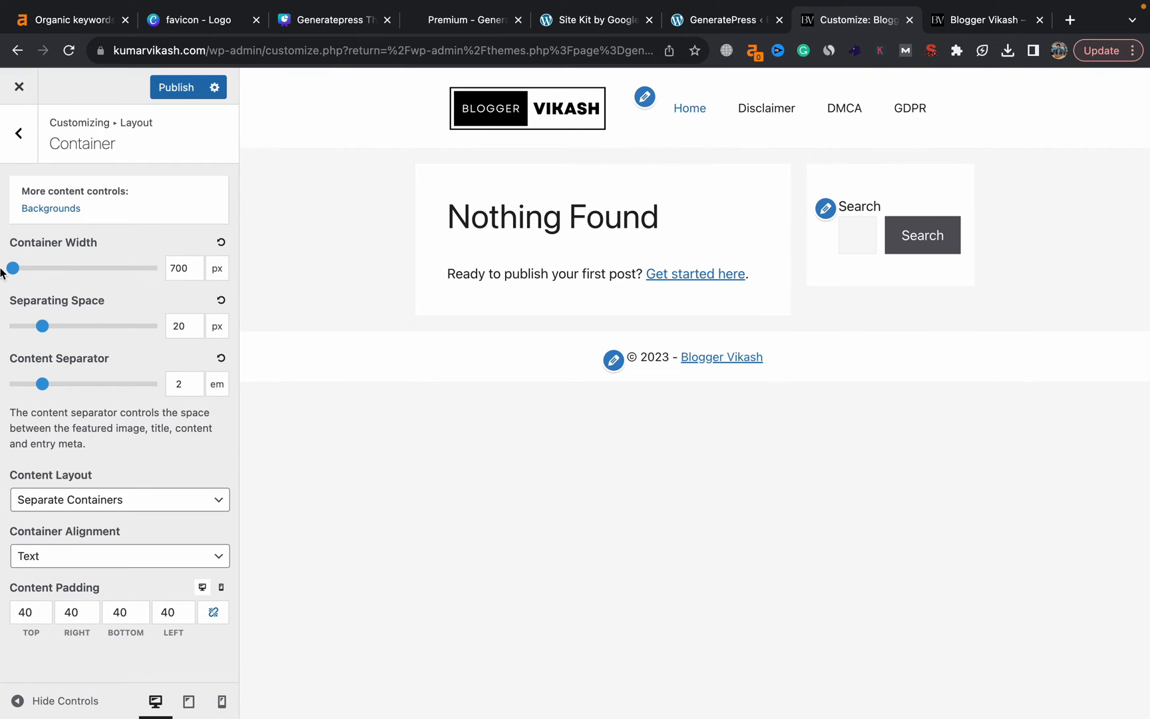
pyautogui.doubleClick(176, 270)
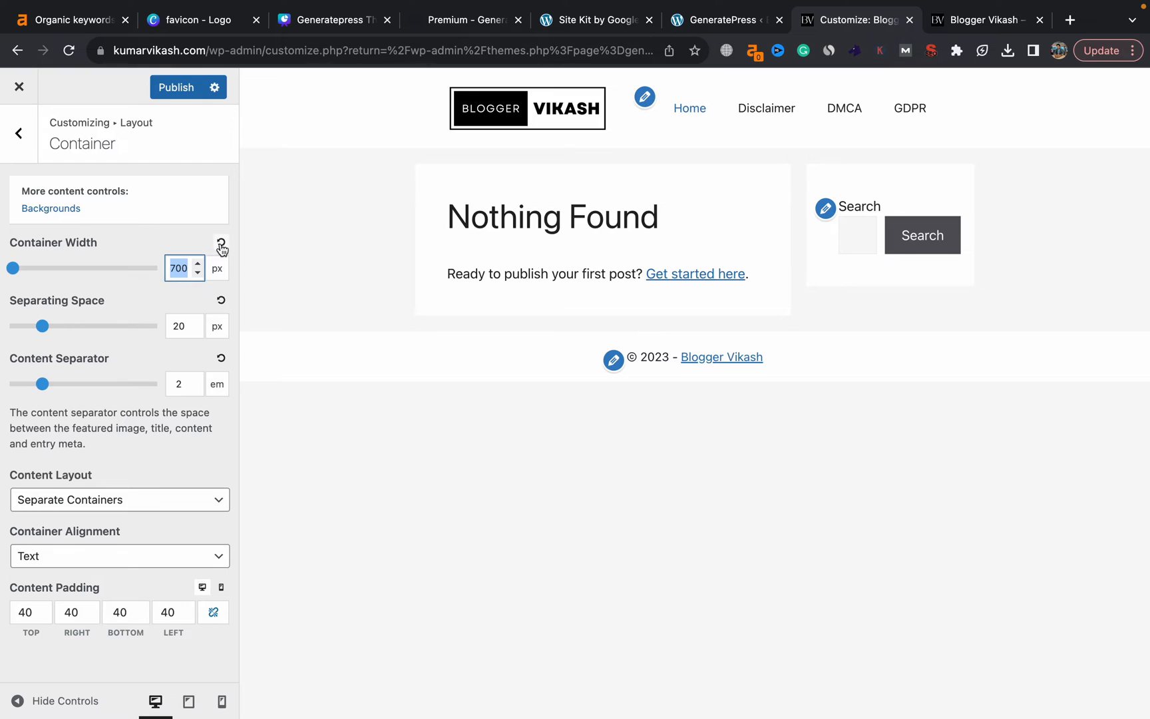
pyautogui.click(222, 244)
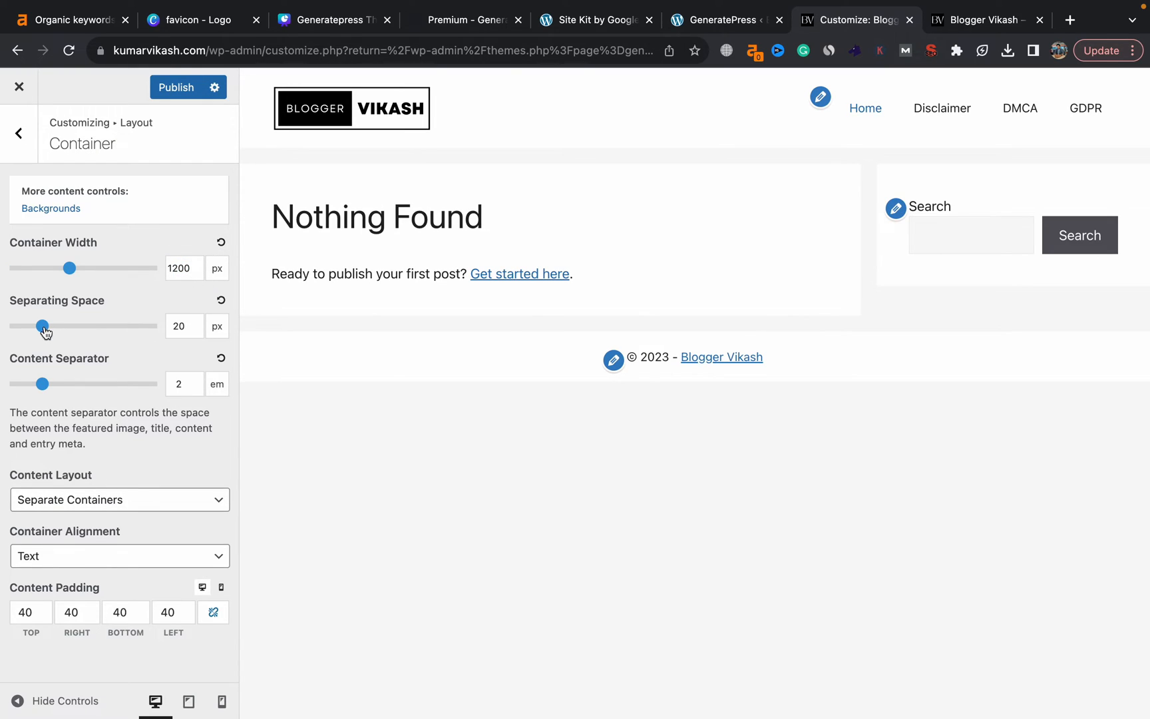
# Try separating space values of 100, 0 and 11 px, and set the space back to 20 px.
pyautogui.moveTo(43, 329); pyautogui.dragTo(169, 335)
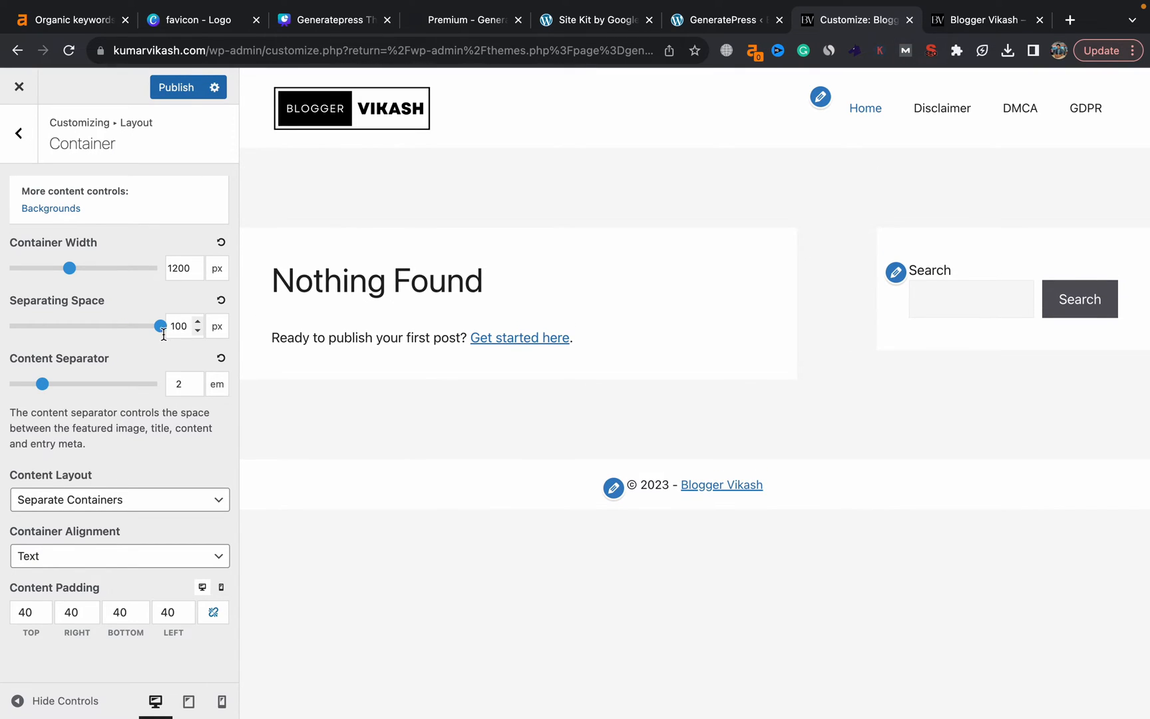
pyautogui.click(192, 323)
pyautogui.moveTo(157, 333); pyautogui.dragTo(0, 321)
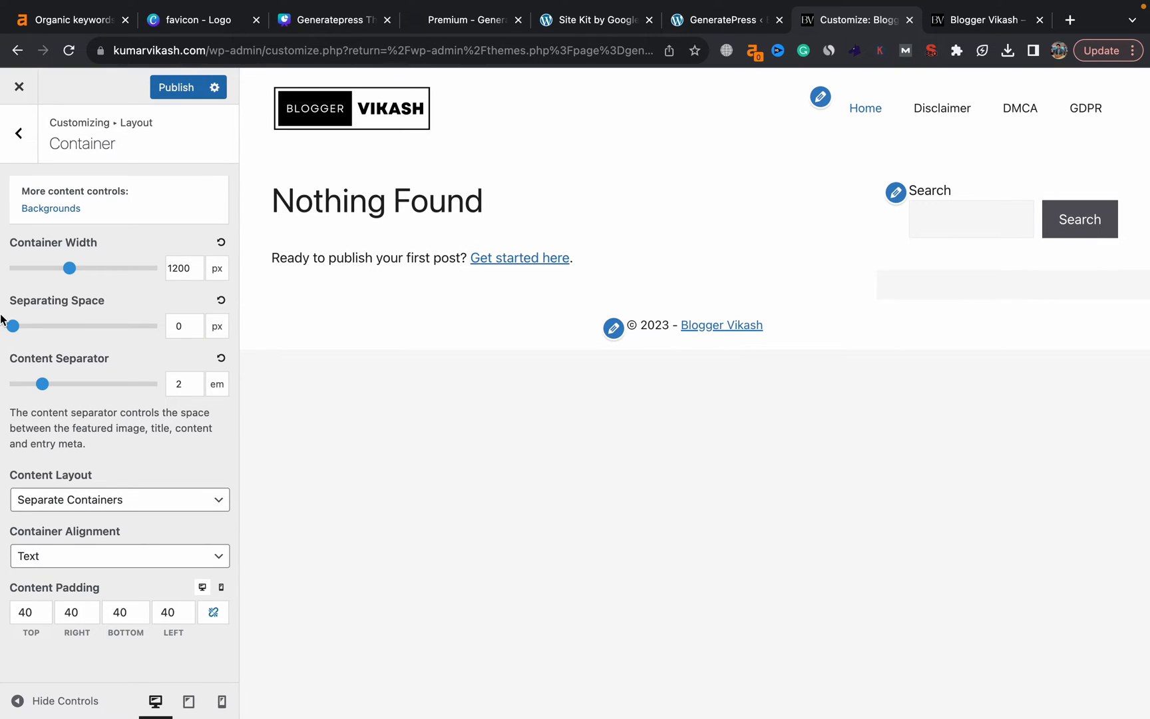
pyautogui.moveTo(2, 319); pyautogui.dragTo(26, 325)
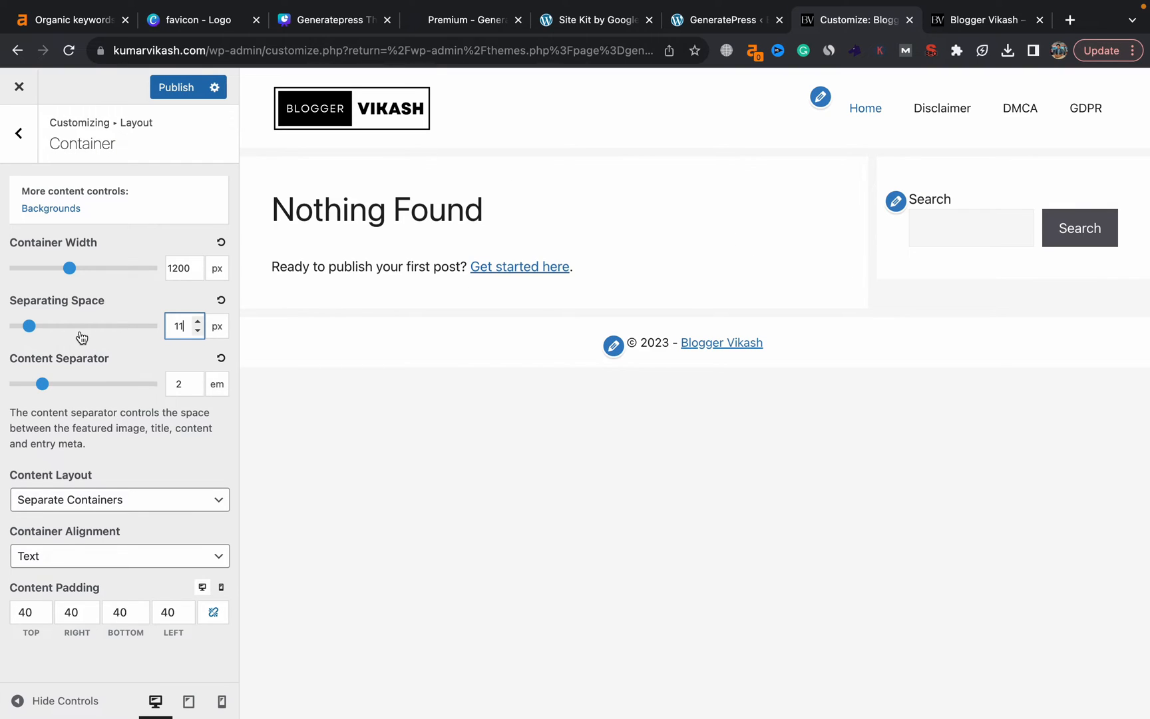
pyautogui.press('BackSpace')
pyautogui.press('BackSpace')
pyautogui.write('20')
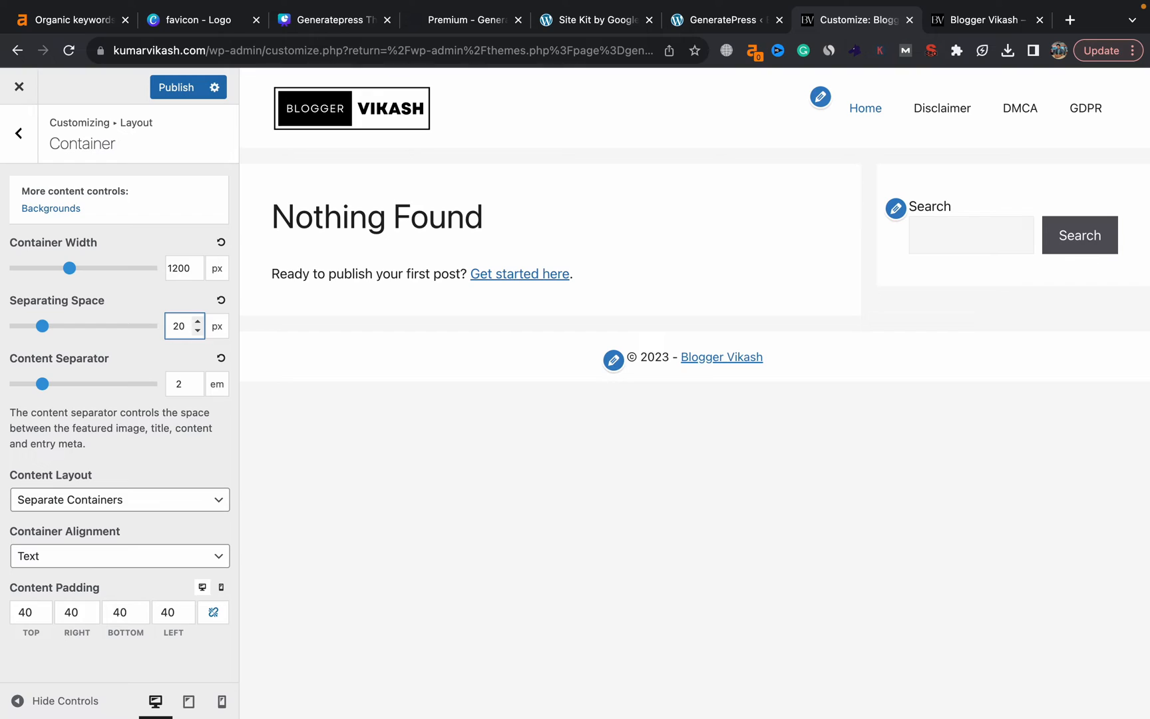
# Set the content separator to 1.6 em and publish the container changes.
pyautogui.moveTo(42, 383)
pyautogui.mouseDown()
pyautogui.moveTo(64, 384)
pyautogui.moveTo(22, 385)
pyautogui.mouseUp()
pyautogui.click(76, 407)
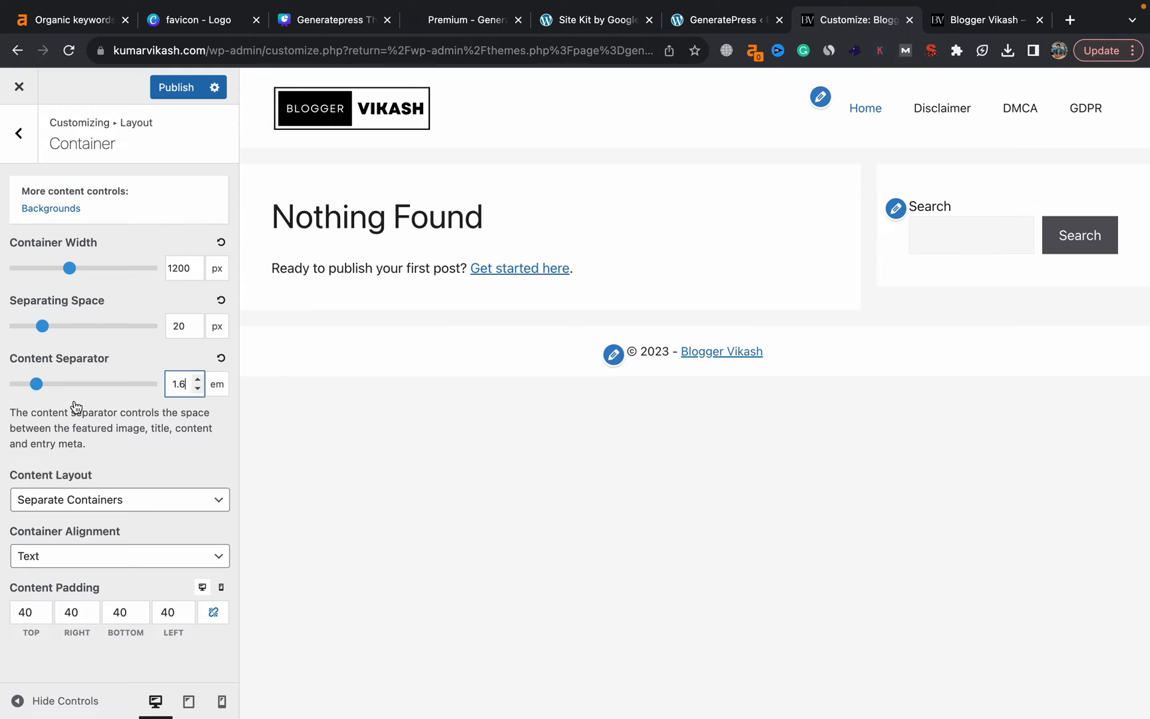
pyautogui.click(116, 452)
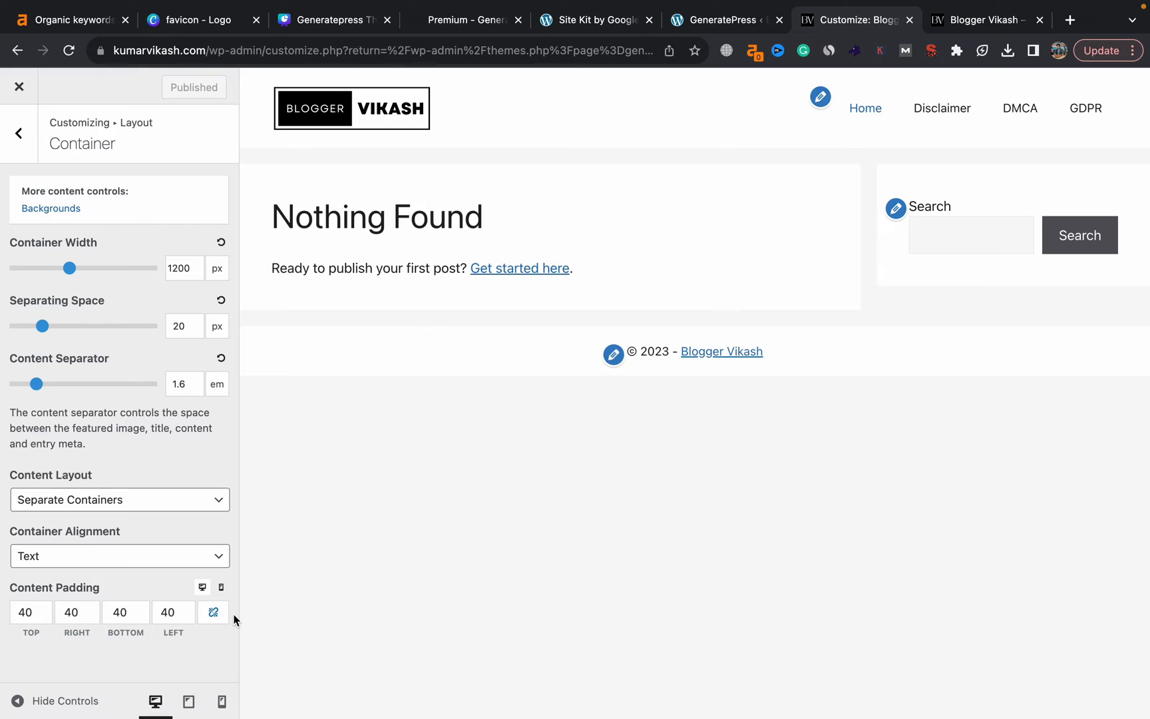
# Re-enter 40 as the top and right content padding and publish the container settings.
pyautogui.click(28, 611)
pyautogui.press('BackSpace')
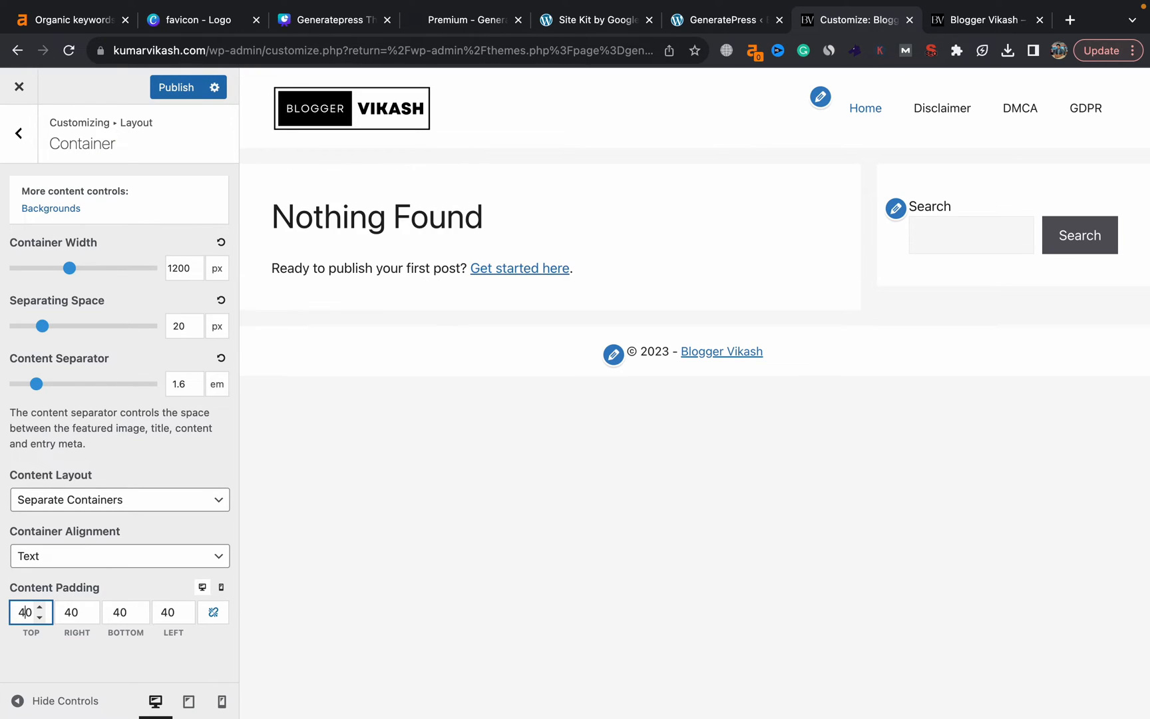
pyautogui.write('4')
pyautogui.click(71, 612)
pyautogui.press('BackSpace')
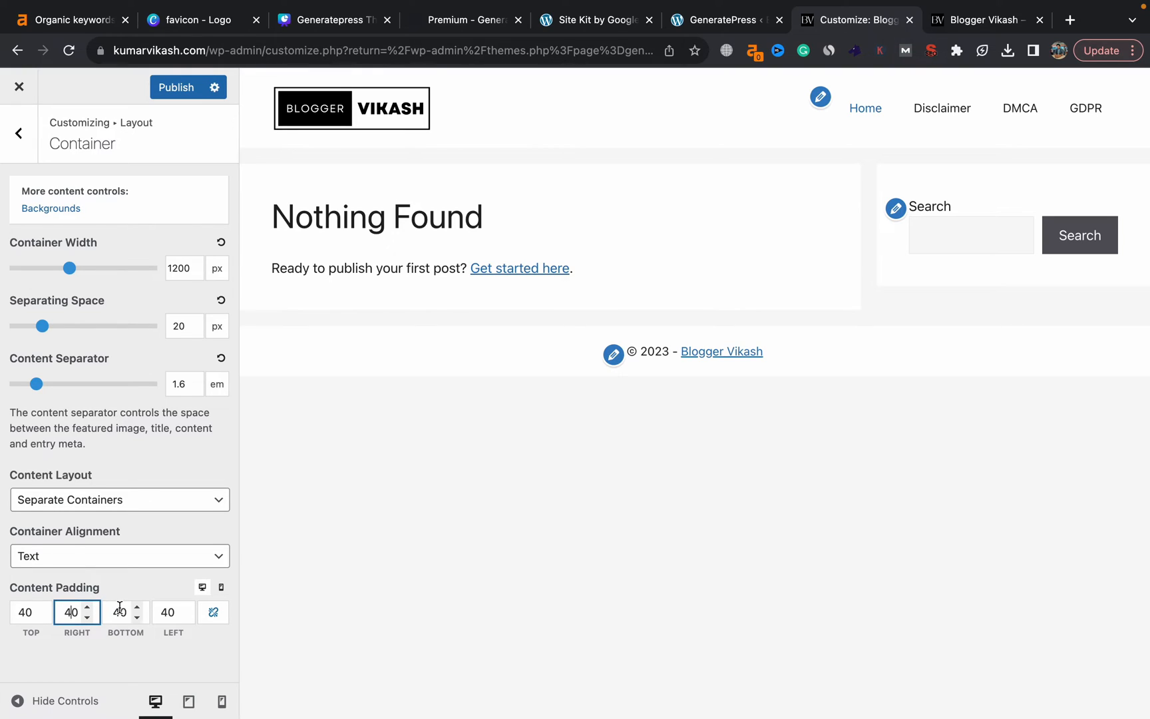
pyautogui.click(173, 101)
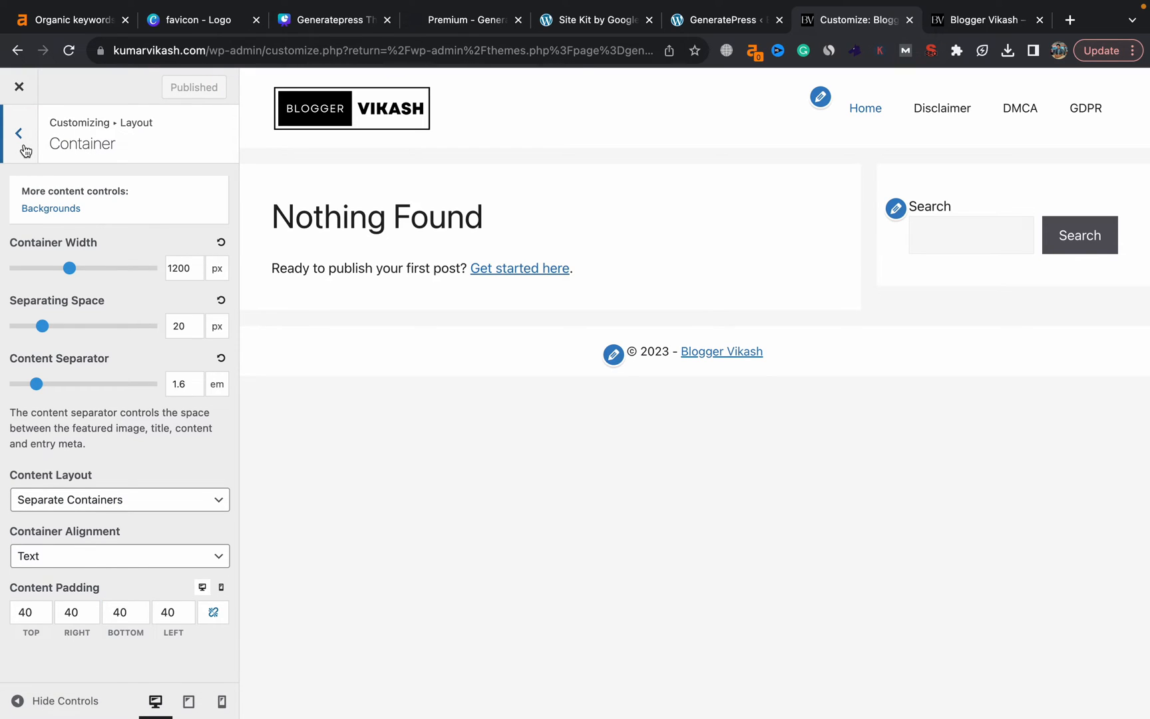
# Leave the container settings and open the header settings of the site layout.
pyautogui.click(25, 149)
pyautogui.click(62, 227)
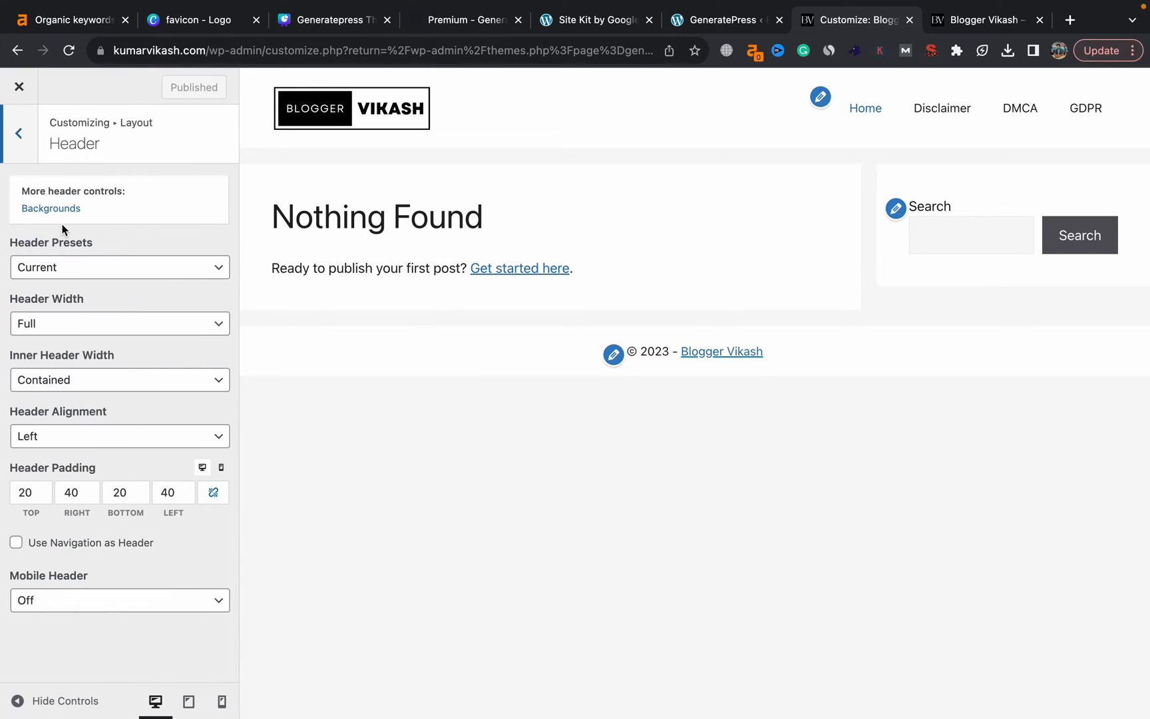
# Try the header presets Default, Navigation Before, Navigation After and Navigation Before - Centered on the site preview.
pyautogui.click(70, 266)
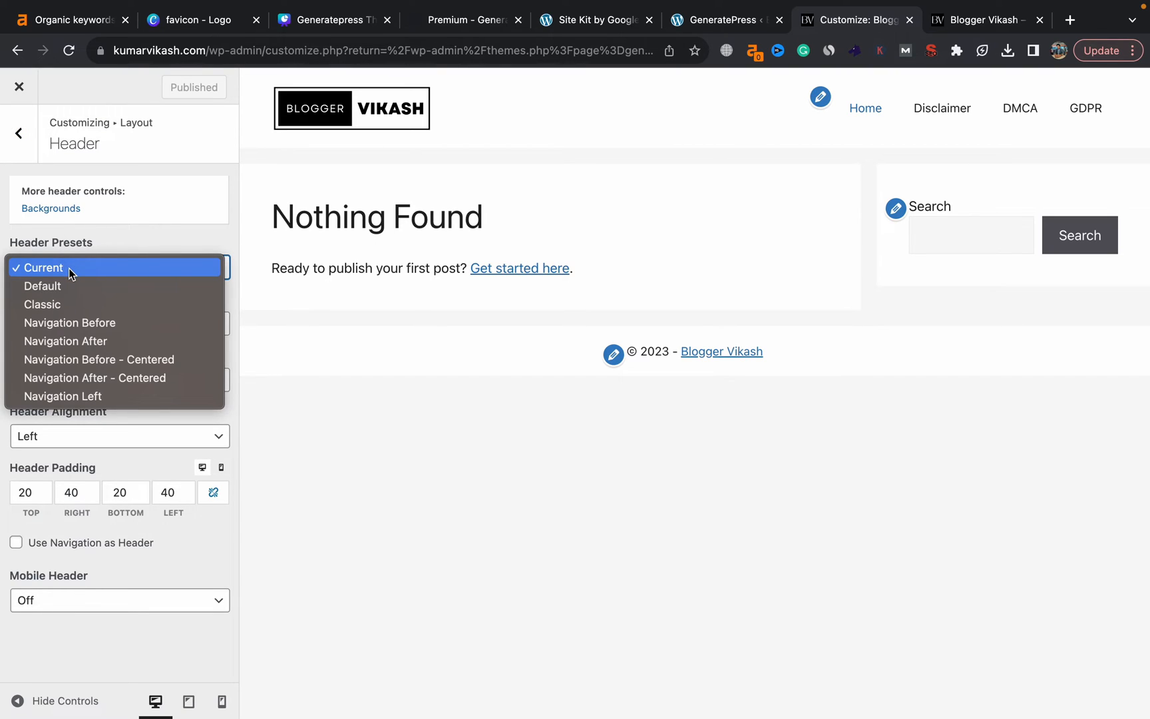
pyautogui.click(73, 288)
pyautogui.click(90, 267)
pyautogui.click(91, 301)
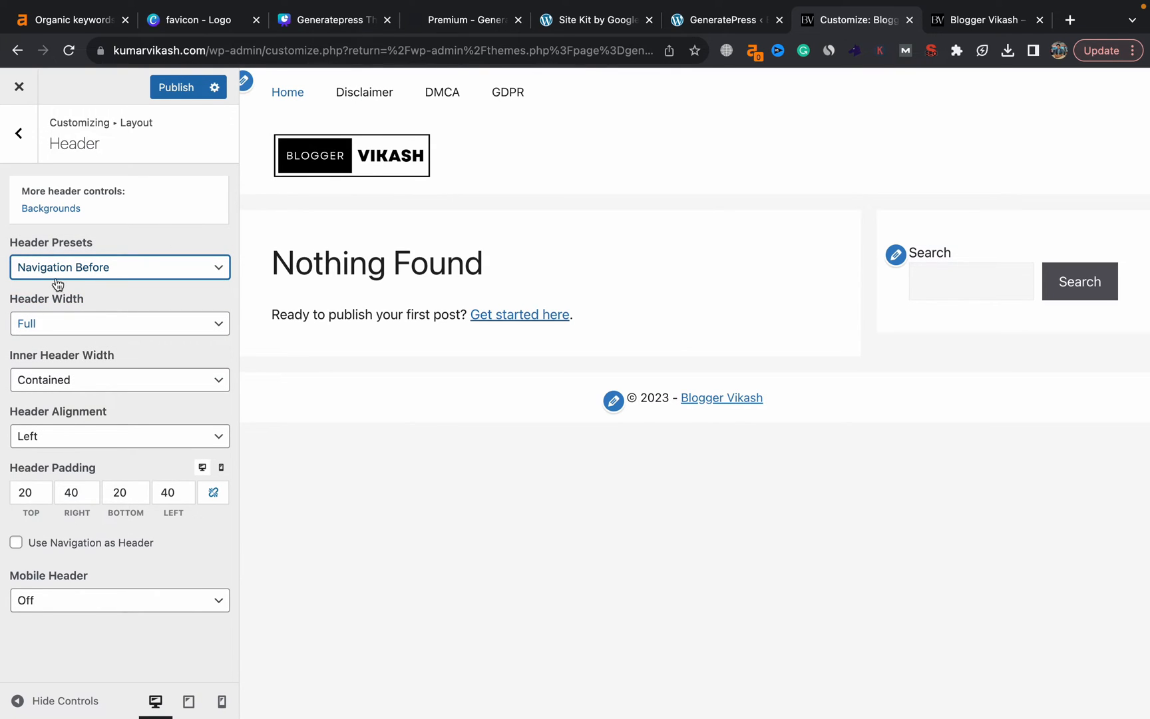
pyautogui.click(74, 271)
pyautogui.click(72, 287)
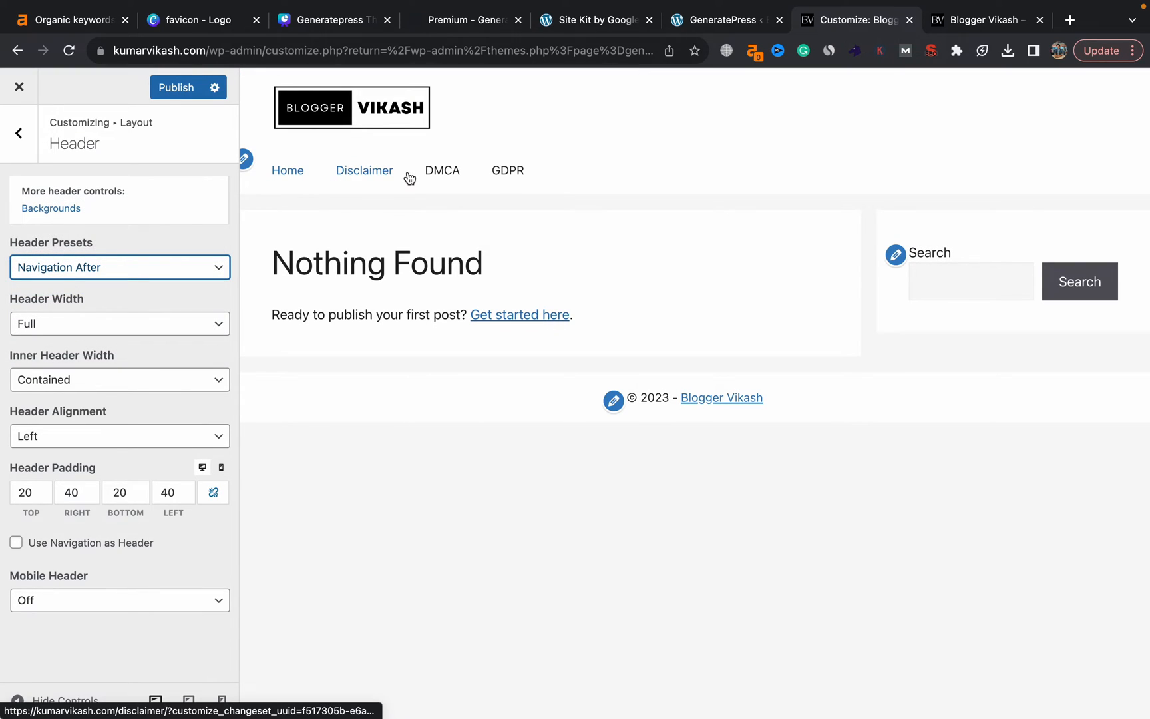
pyautogui.click(94, 269)
pyautogui.click(93, 287)
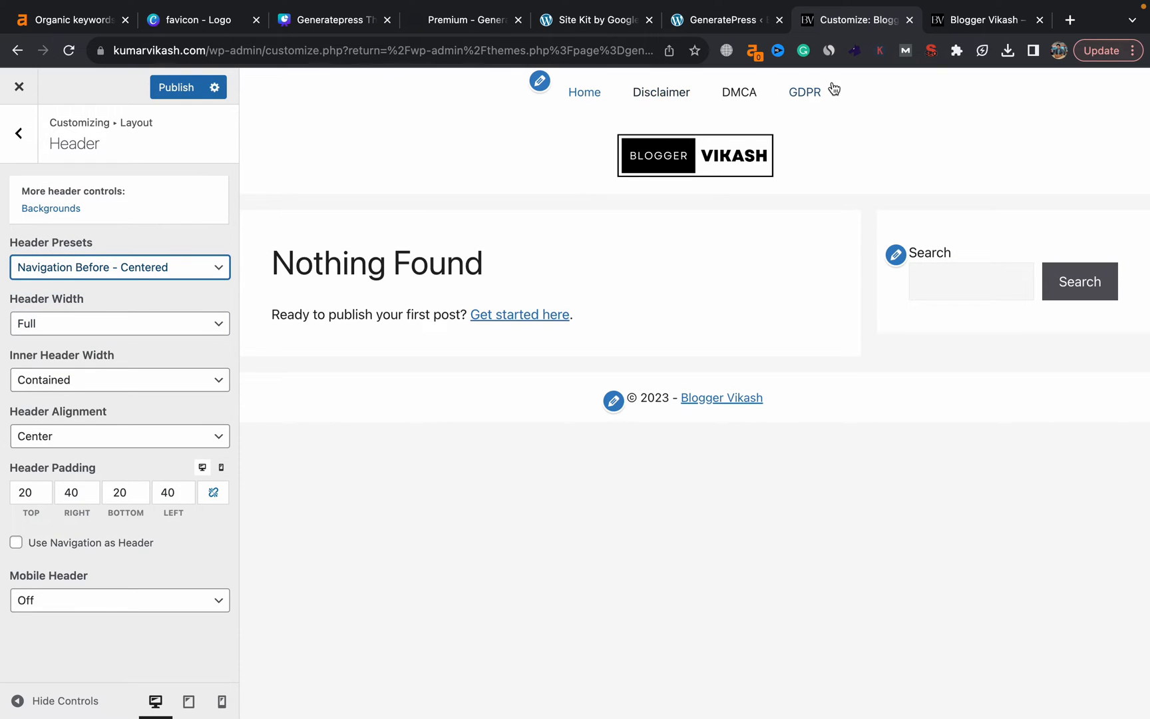
# Apply the Navigation After - Centered header preset and publish the header layout.
pyautogui.click(166, 266)
pyautogui.click(160, 284)
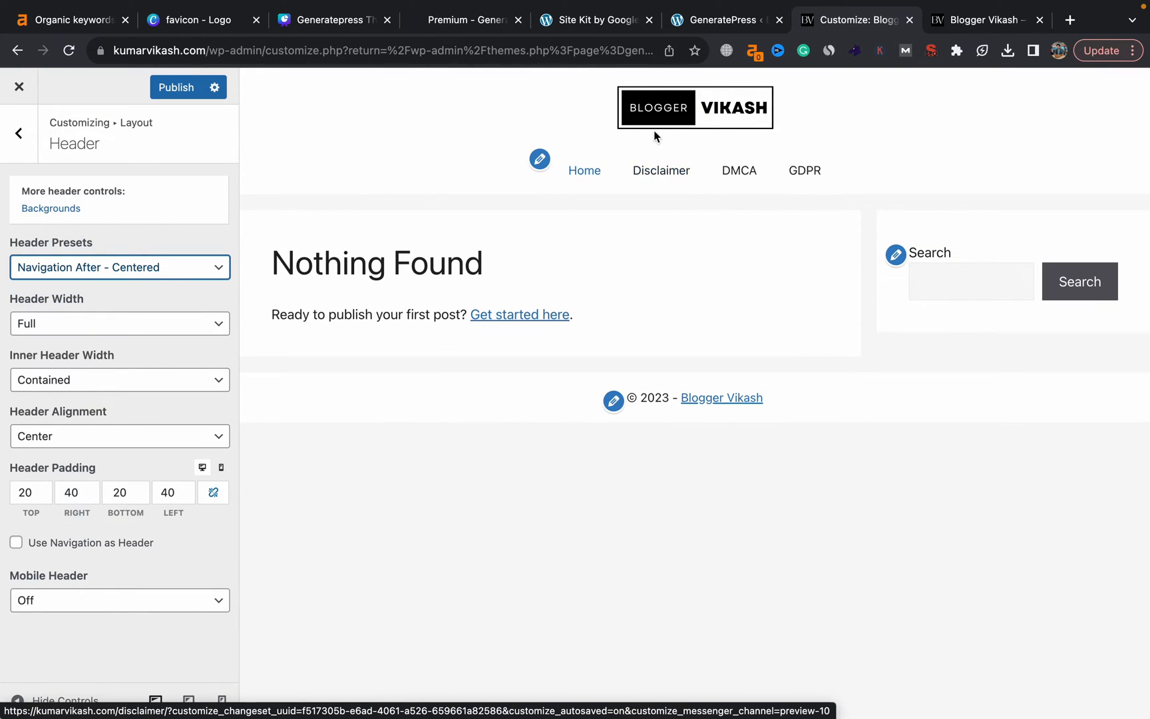
pyautogui.click(186, 95)
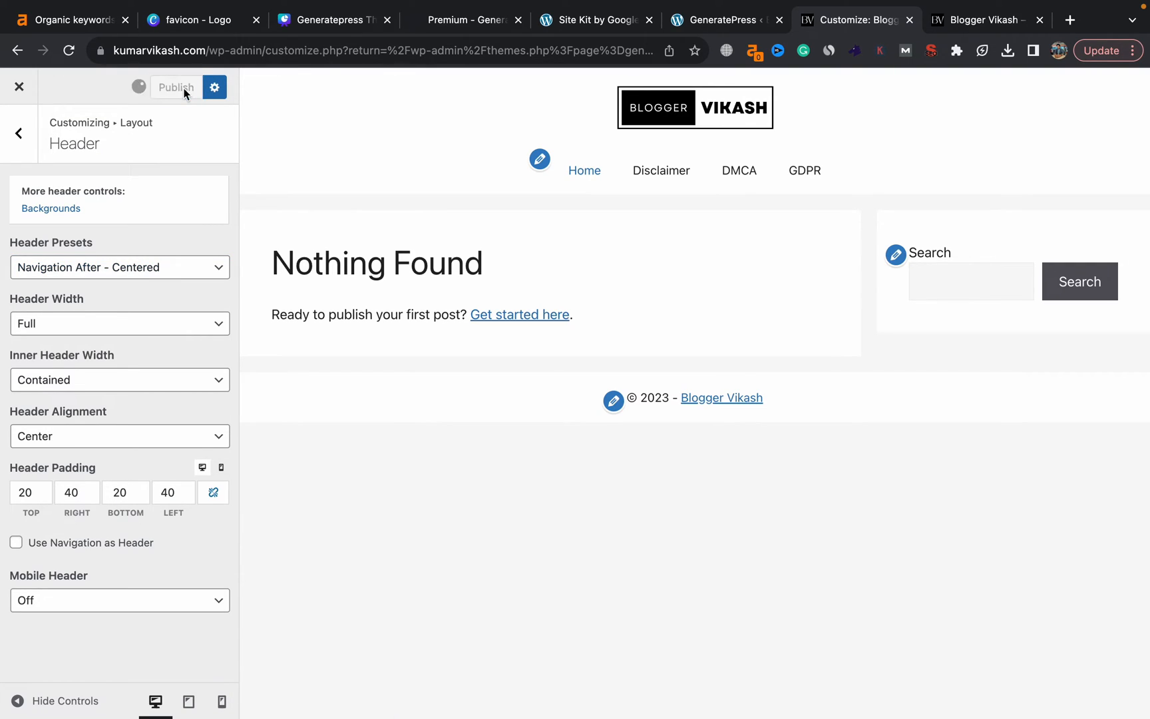
# Try the Navigation Left header preset, restore Navigation After - Centered and publish the header layout.
pyautogui.click(158, 272)
pyautogui.click(141, 288)
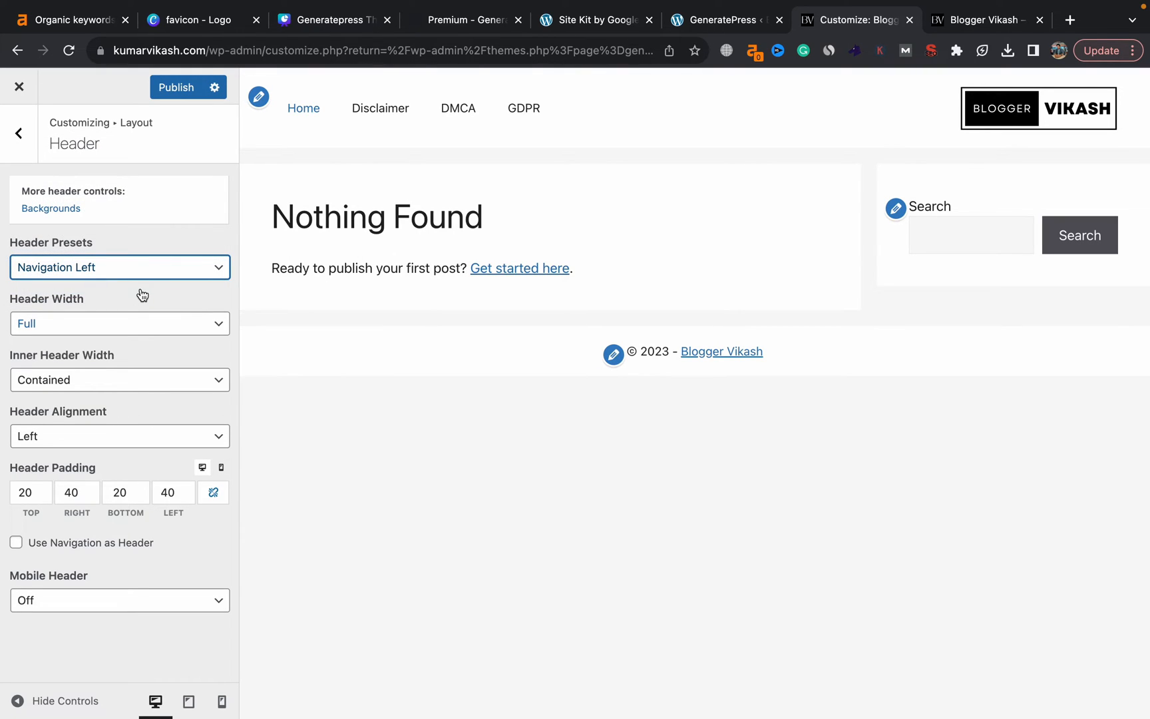
pyautogui.click(136, 270)
pyautogui.click(118, 247)
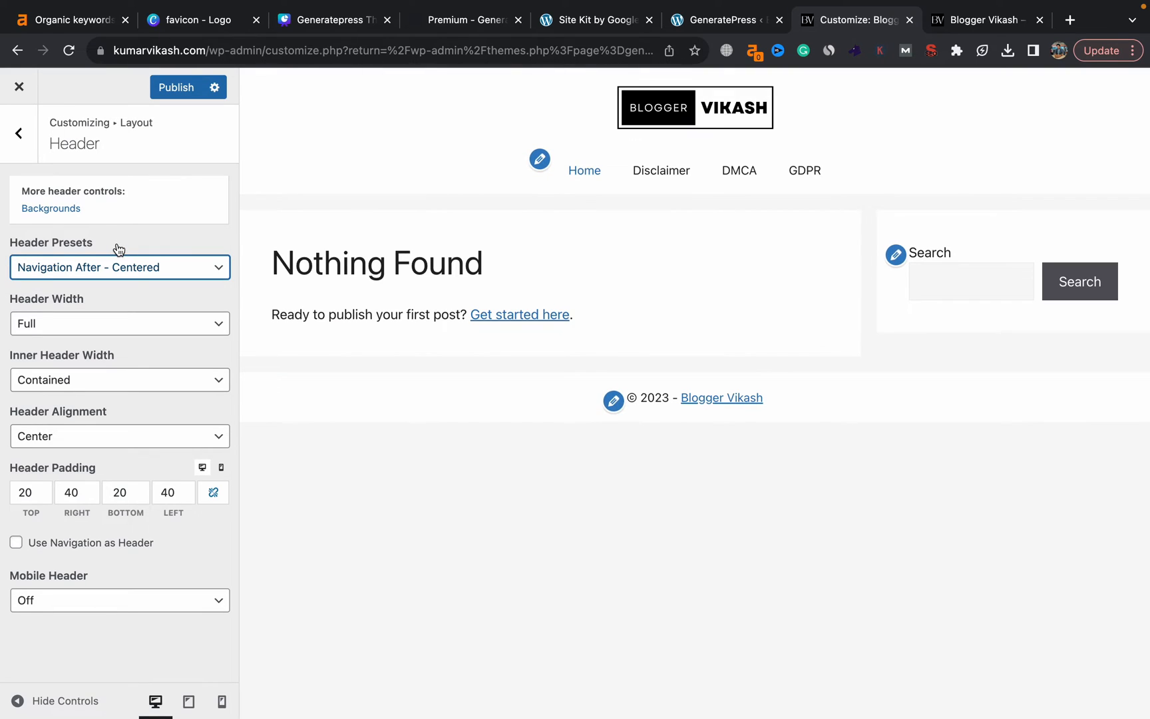
pyautogui.click(154, 87)
# Turn on the mobile header and try its sticky option on and off.
pyautogui.click(75, 600)
pyautogui.click(75, 614)
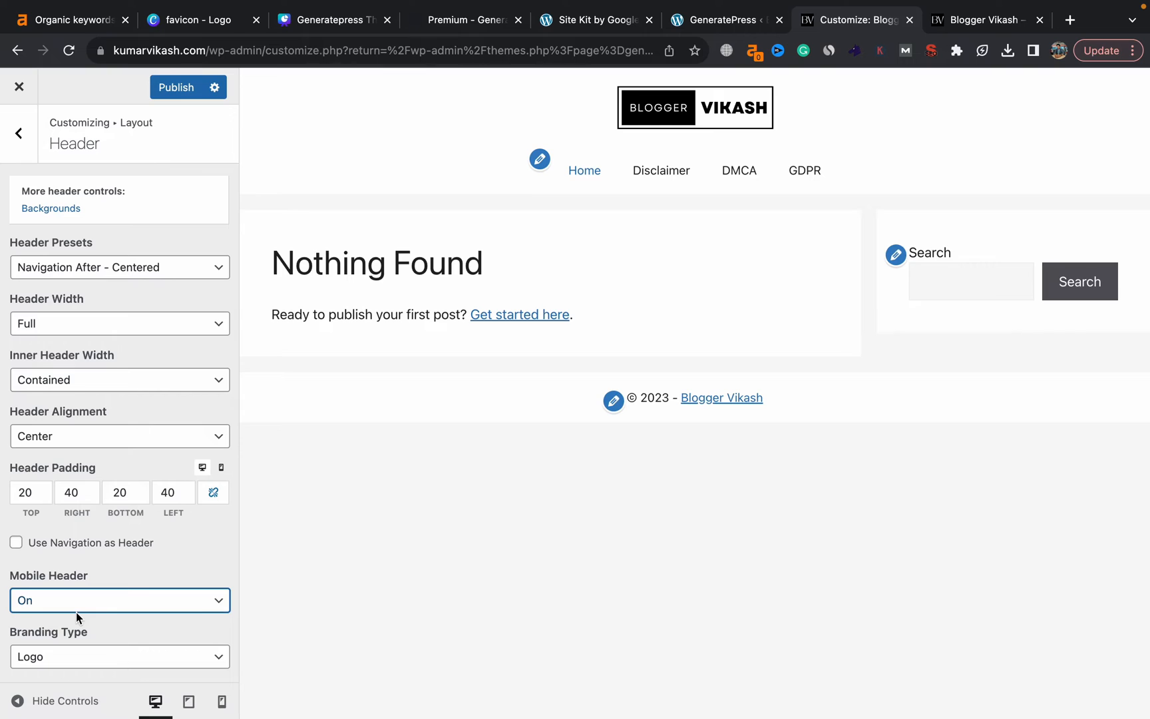
pyautogui.scroll(-3, 99, 635)
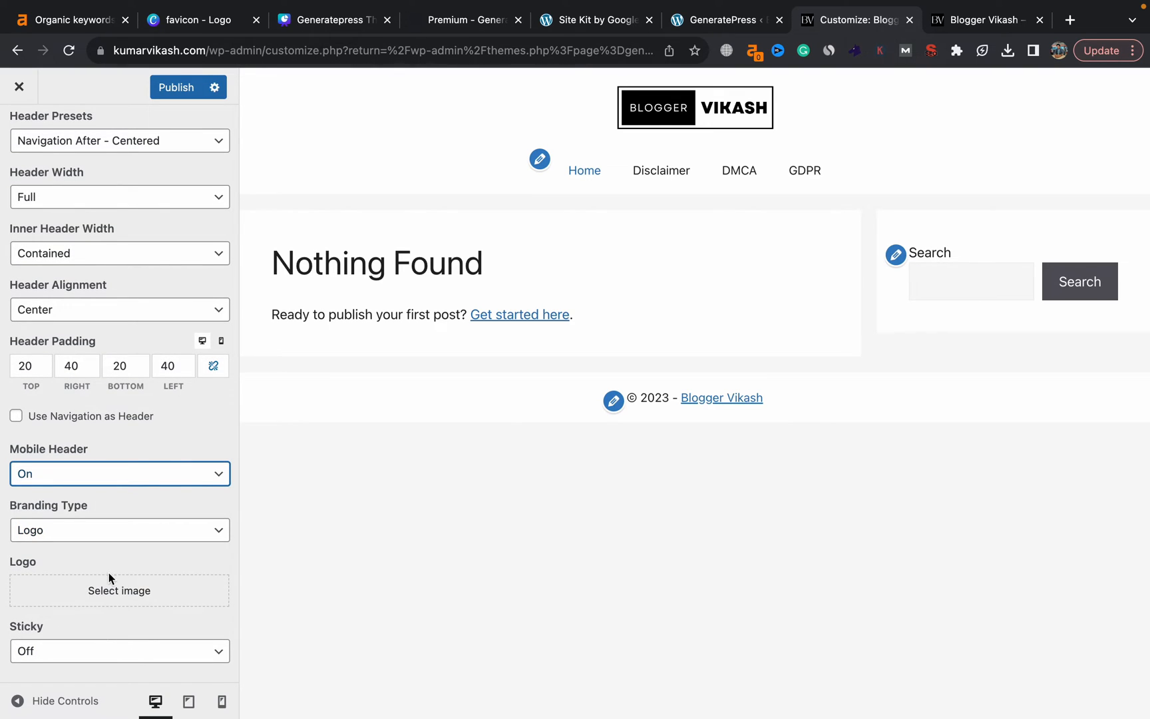
pyautogui.click(91, 644)
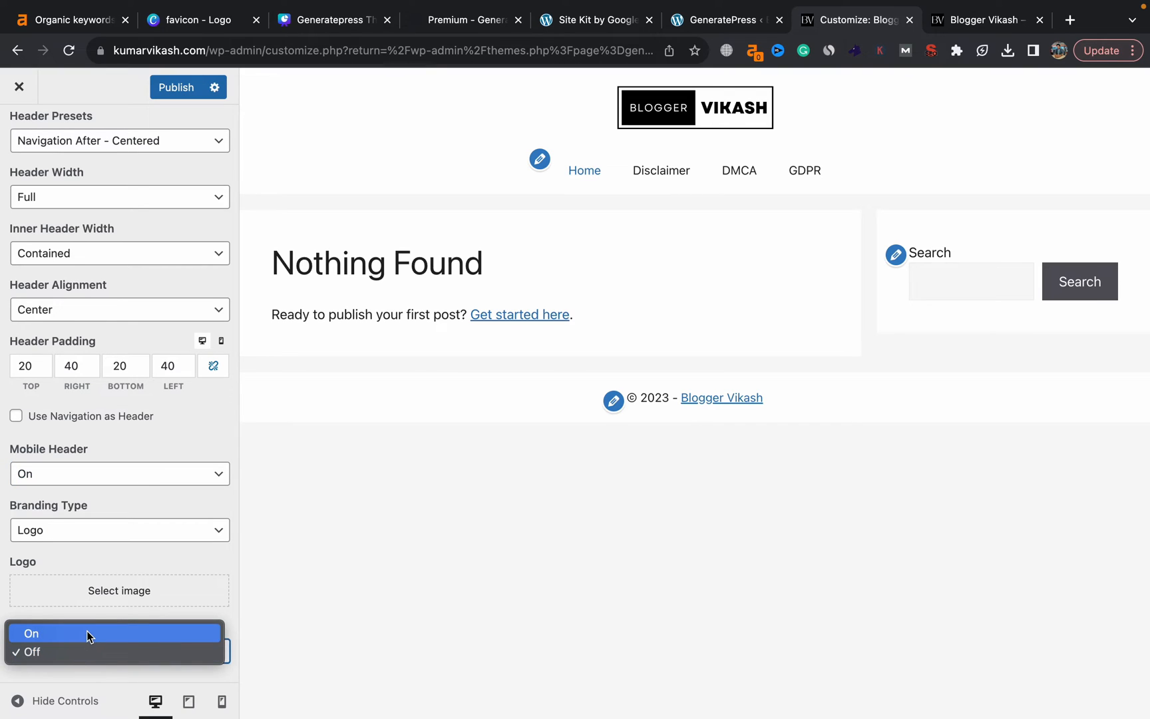
pyautogui.click(87, 629)
pyautogui.click(90, 650)
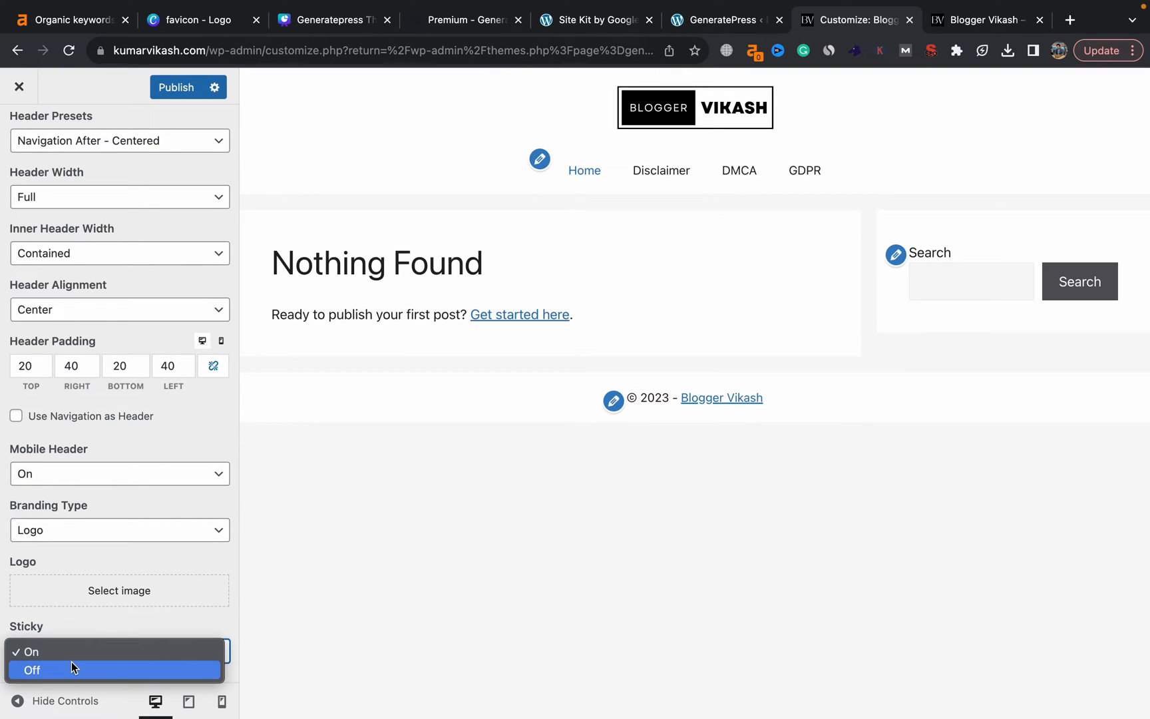
pyautogui.click(71, 669)
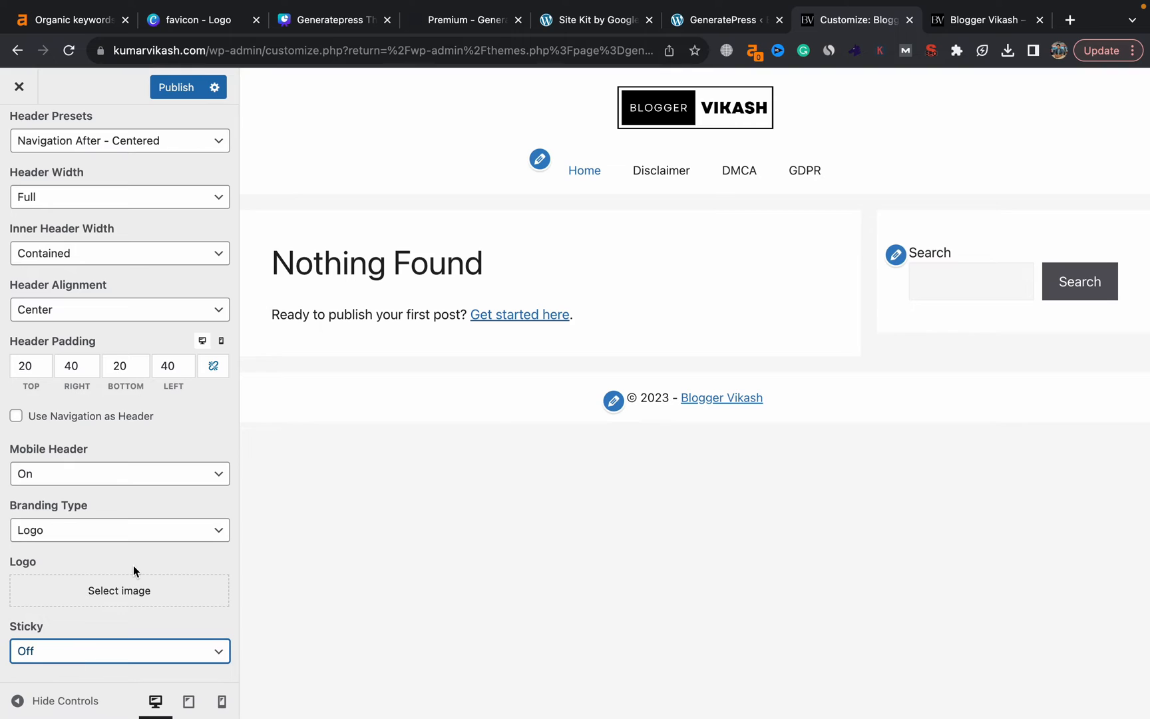
# Switch the mobile header off and publish the header settings.
pyautogui.click(115, 485)
pyautogui.click(93, 455)
pyautogui.click(176, 86)
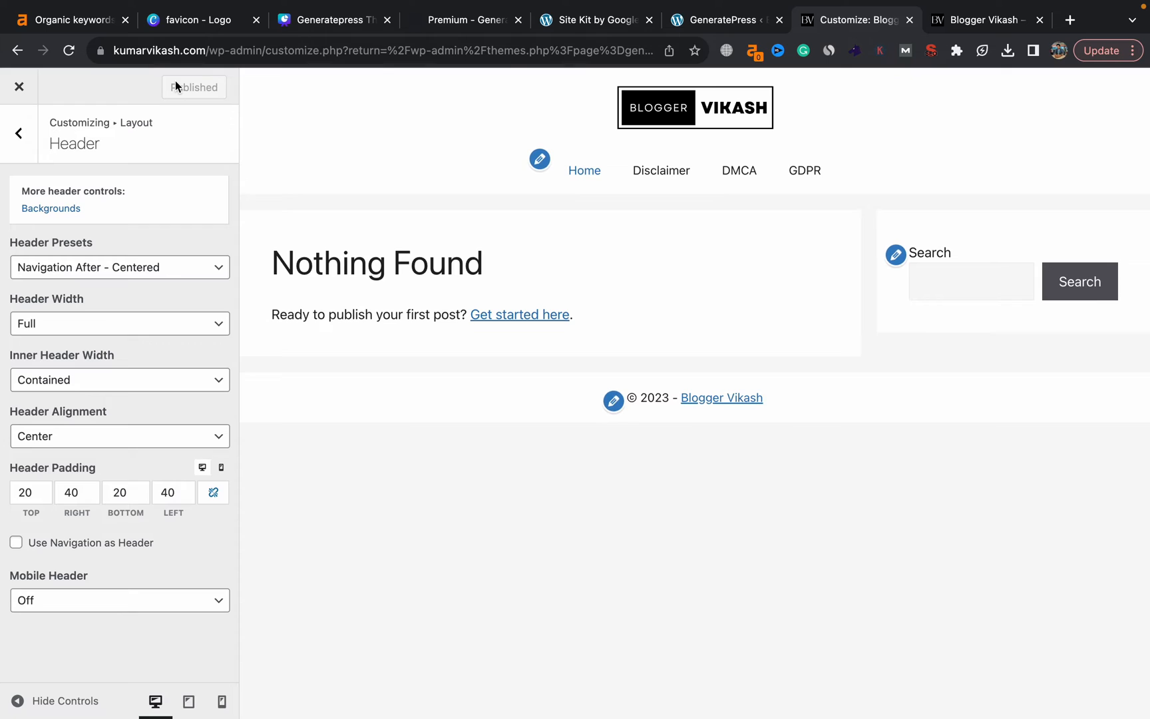
# Open the Primary Navigation layout settings, set the mobile menu label to "Menu" and preview the site at mobile size.
pyautogui.click(19, 133)
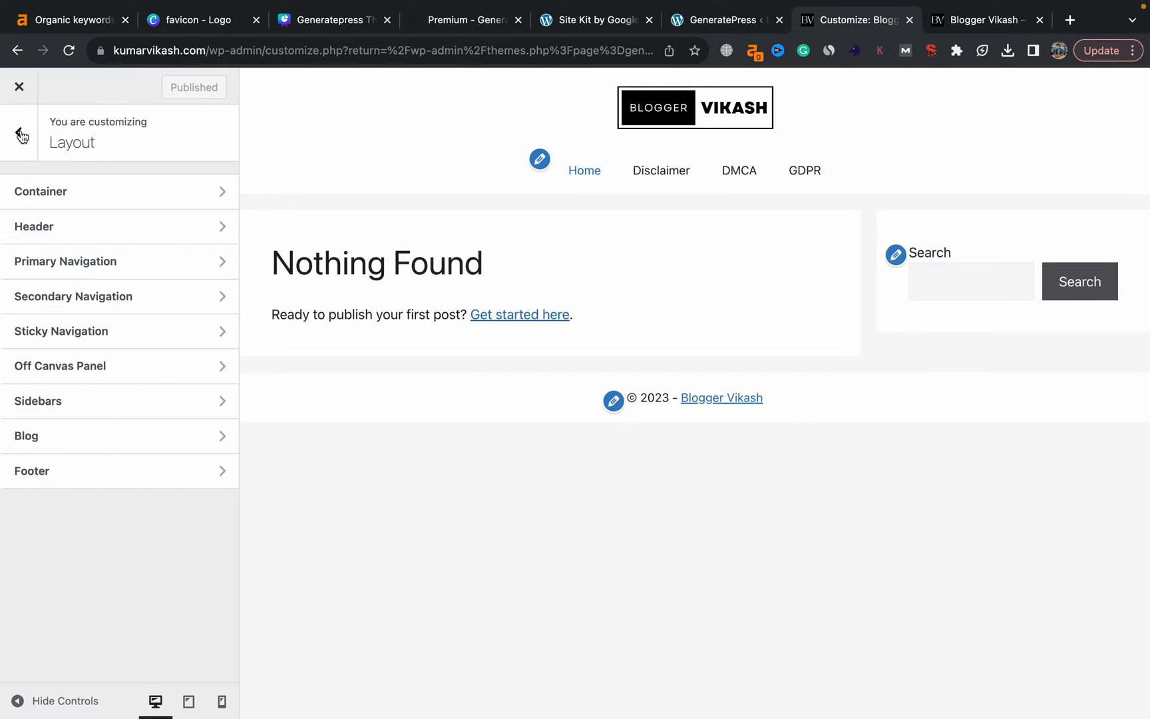
pyautogui.click(99, 266)
pyautogui.click(98, 265)
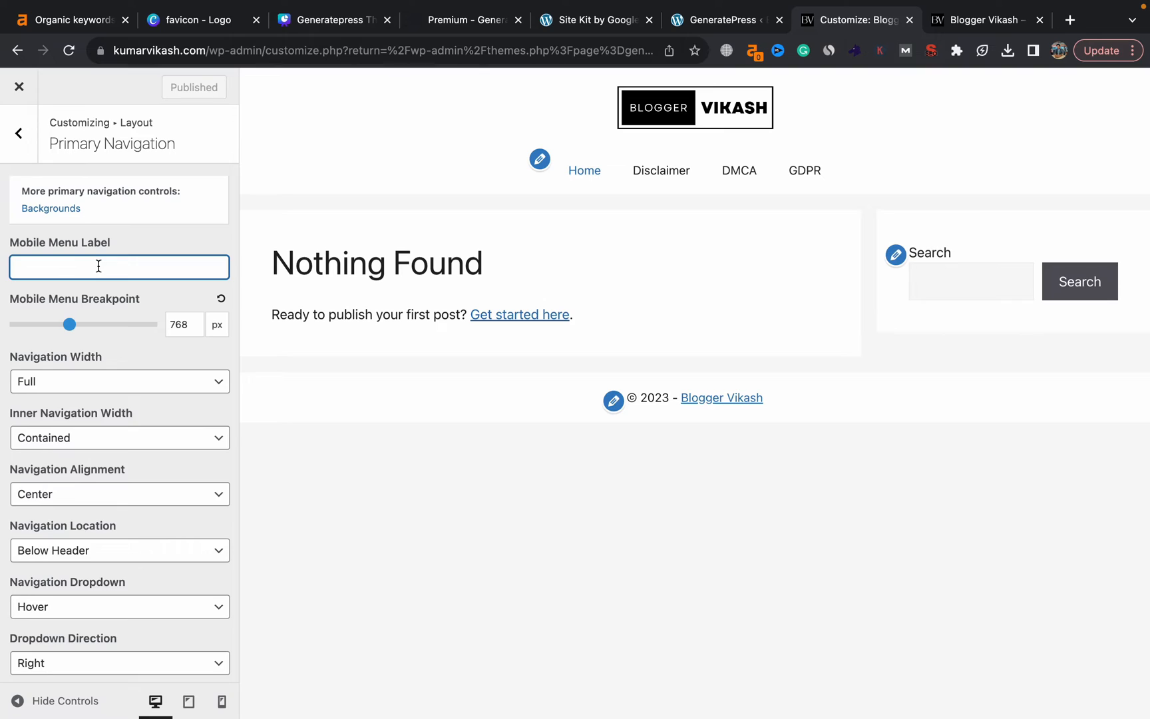
pyautogui.write('Menu')
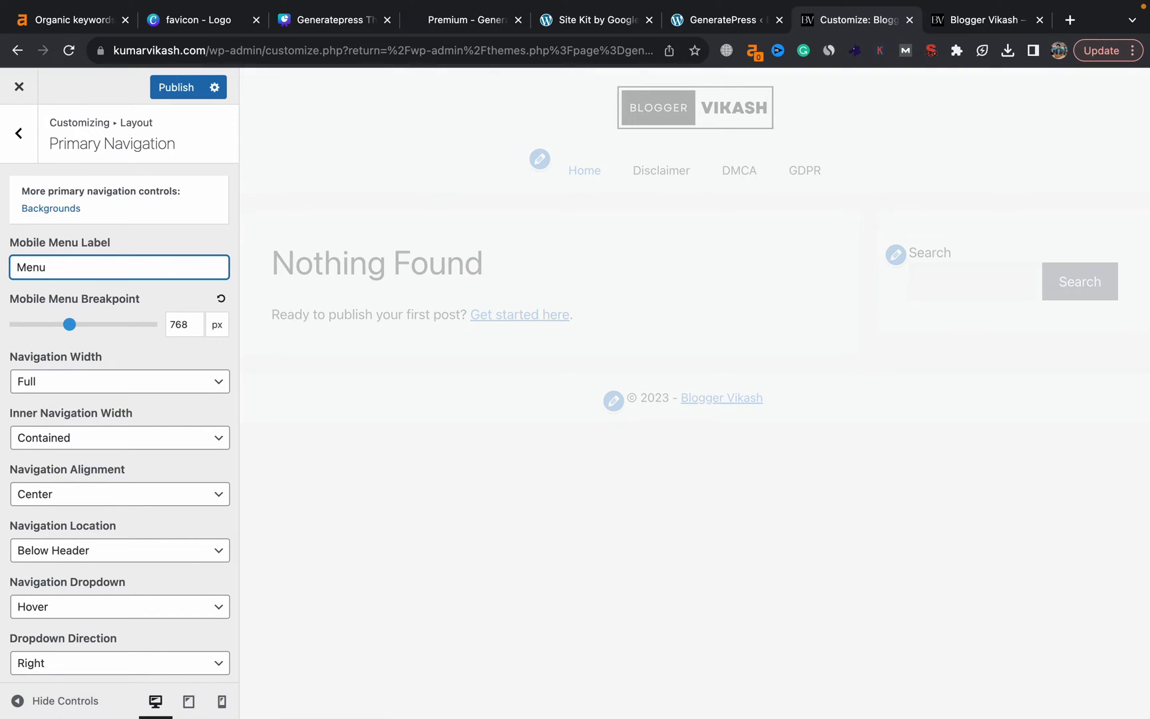
pyautogui.click(223, 702)
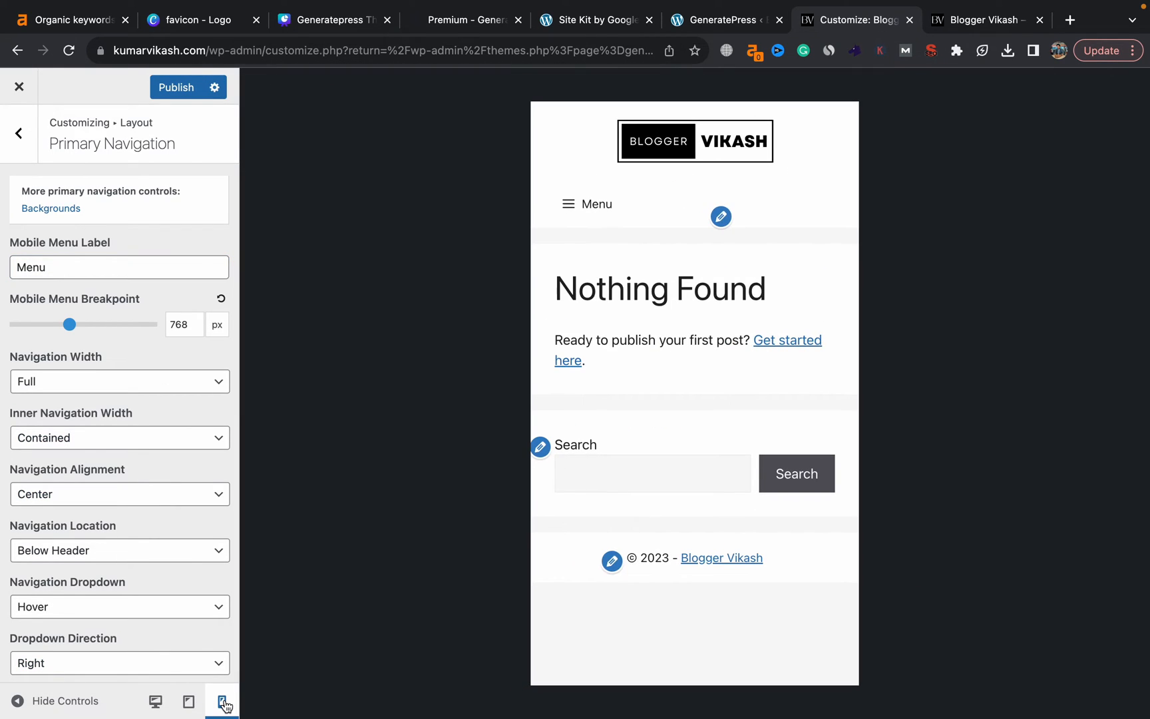
# Clear the mobile menu label, re-enter "Menu" to compare the preview, and clear it again.
pyautogui.doubleClick(65, 269)
pyautogui.press('BackSpace')
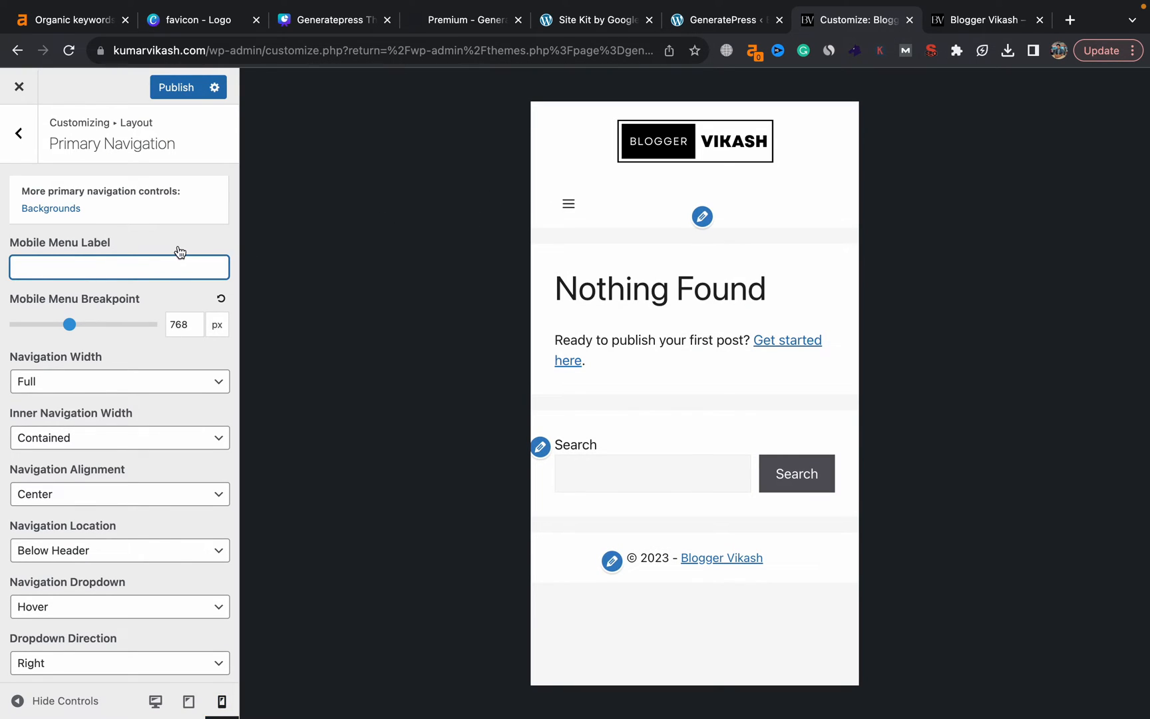
pyautogui.write('Menu')
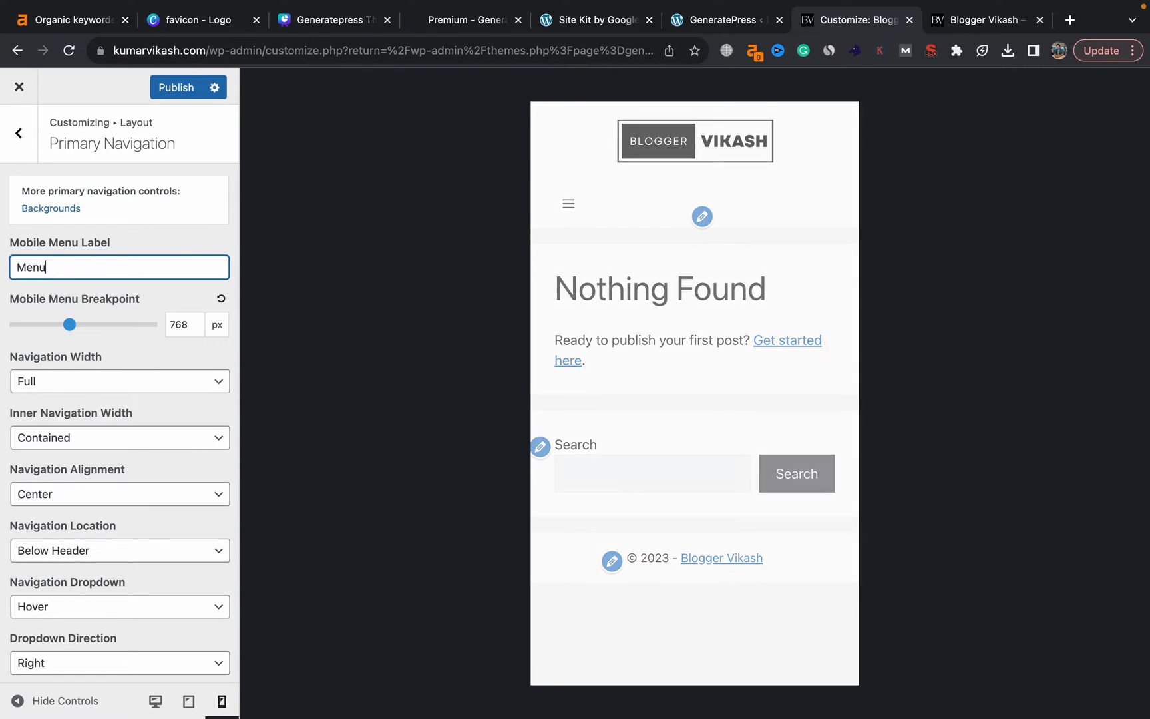
pyautogui.press('BackSpace')
pyautogui.press('BackSpace')
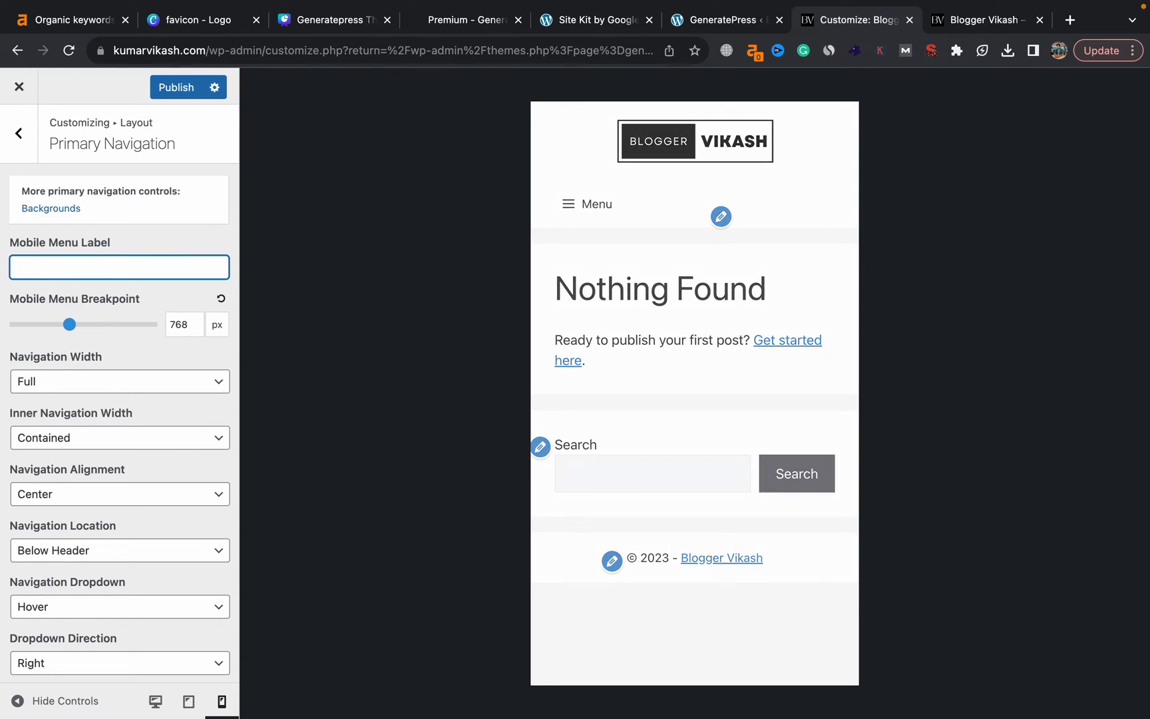
# Compare the navigation in the tablet, desktop and mobile previews, ending on the desktop preview.
pyautogui.scroll(-2, 174, 566)
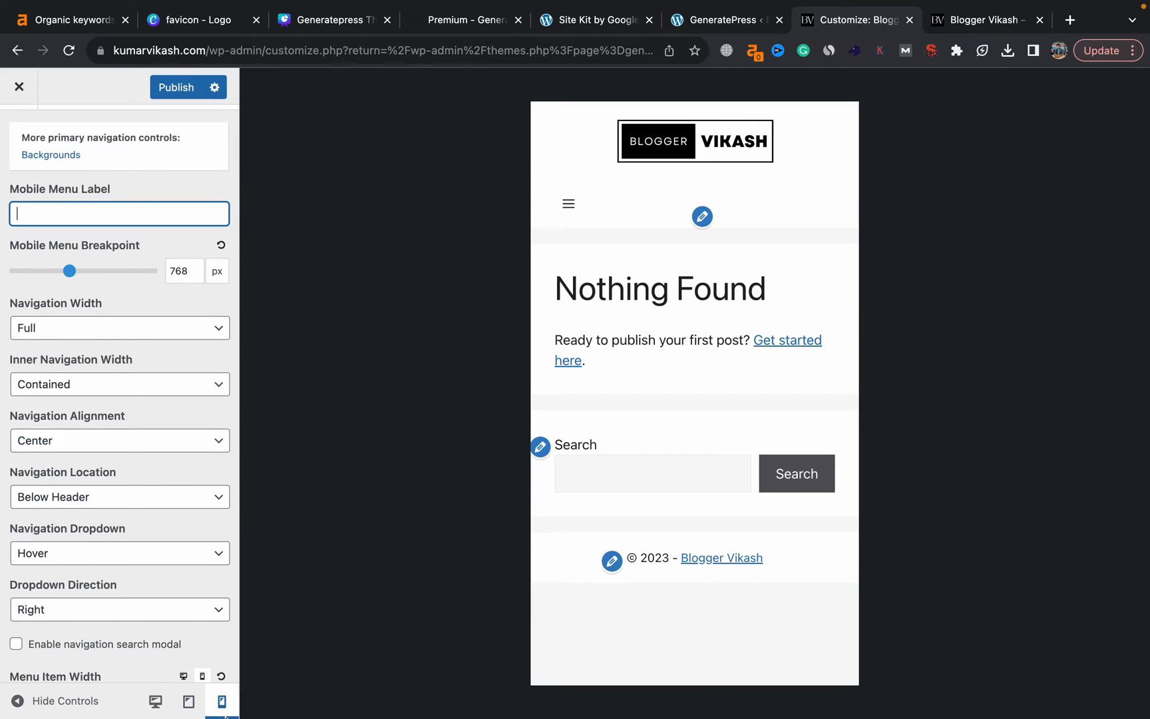
pyautogui.click(189, 704)
pyautogui.click(157, 705)
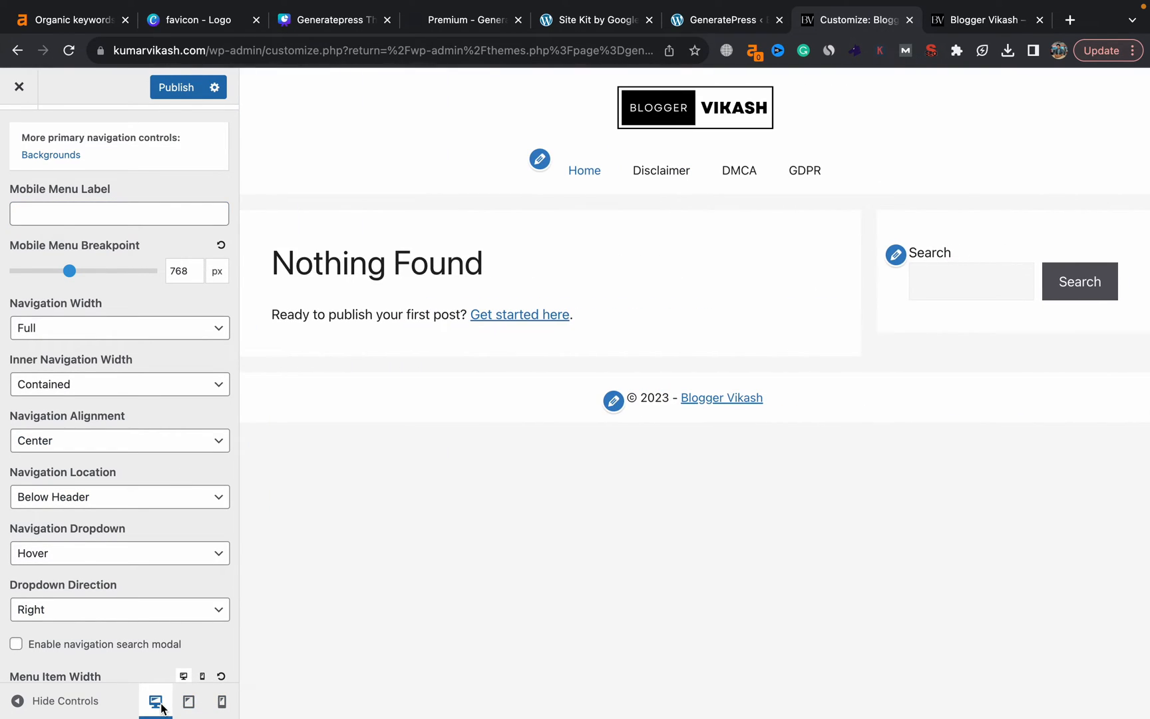
pyautogui.click(220, 705)
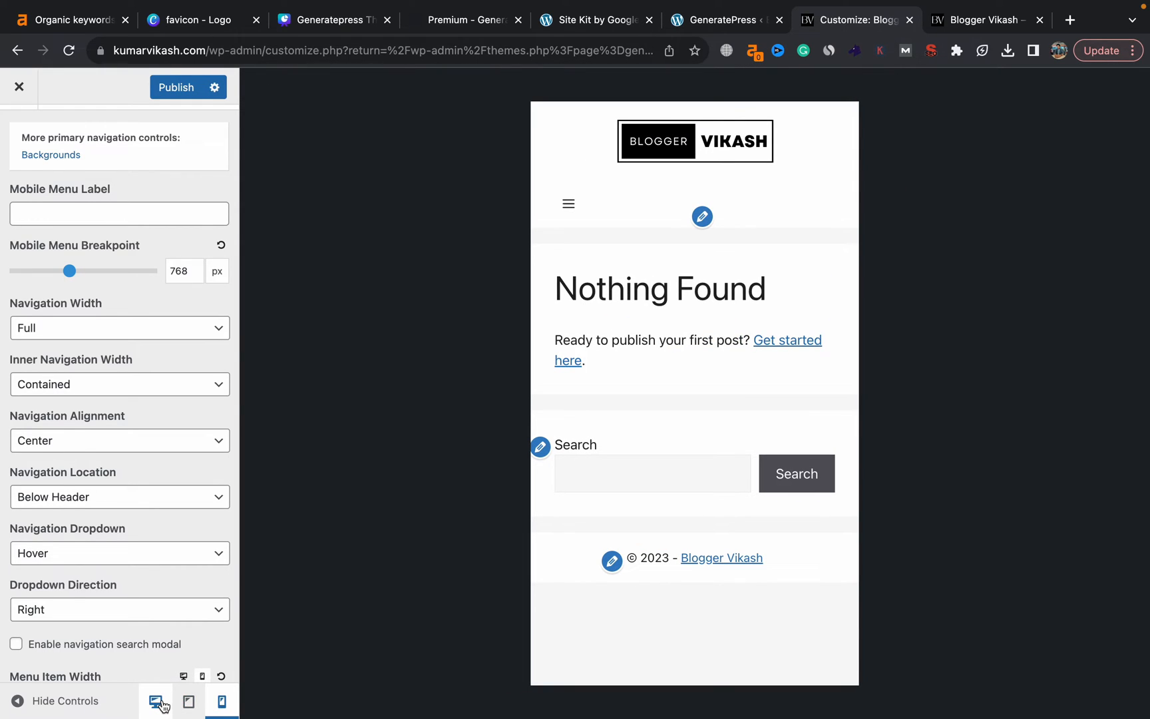
pyautogui.click(161, 704)
# Open the Sidebars layout settings, set Sidebar Layout to Content (no sidebars) and publish the change.
pyautogui.scroll(3, 129, 534)
pyautogui.click(20, 134)
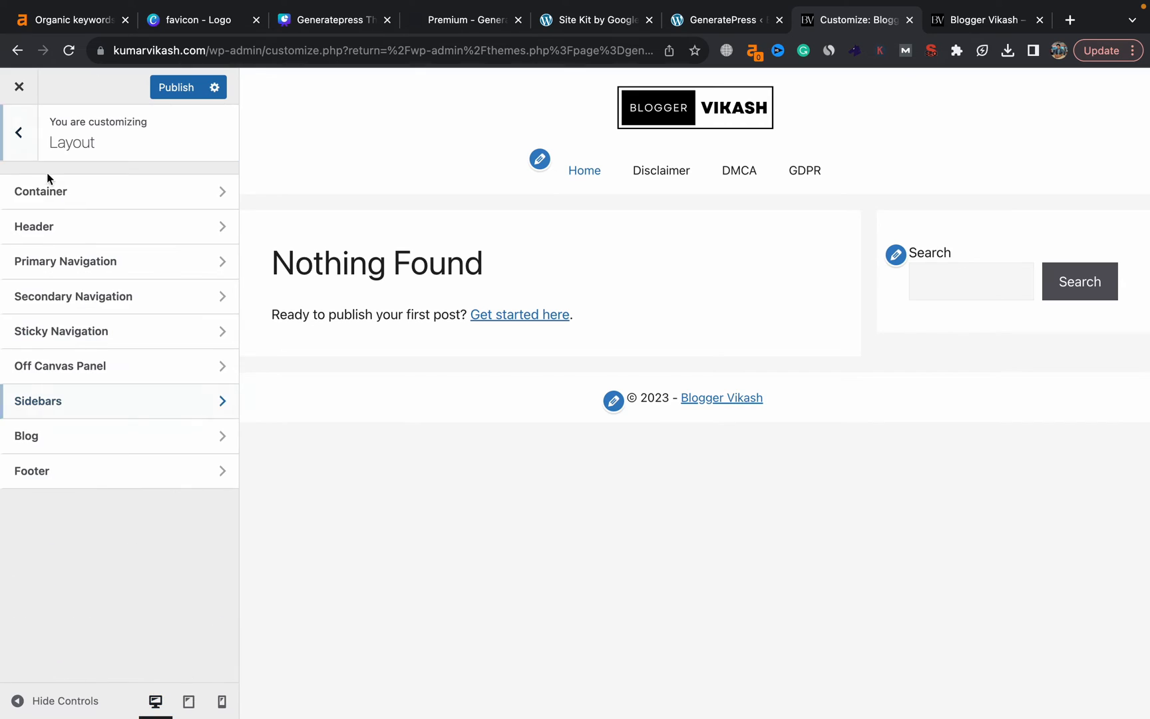
pyautogui.click(66, 411)
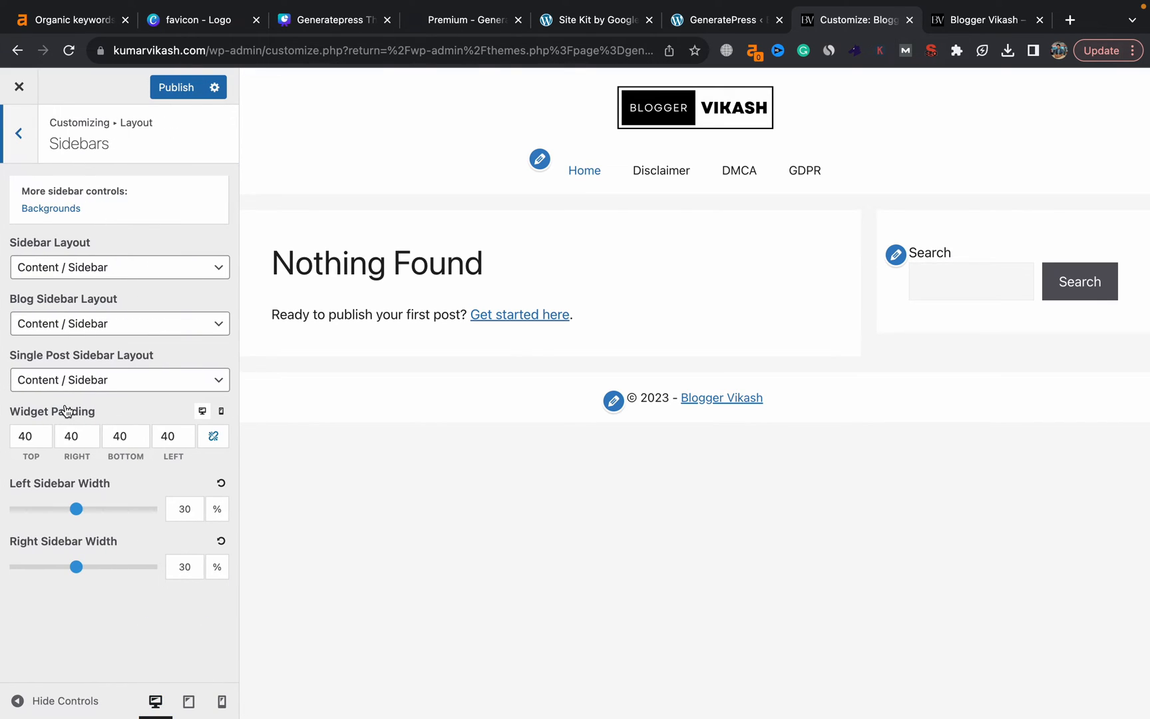
pyautogui.click(94, 273)
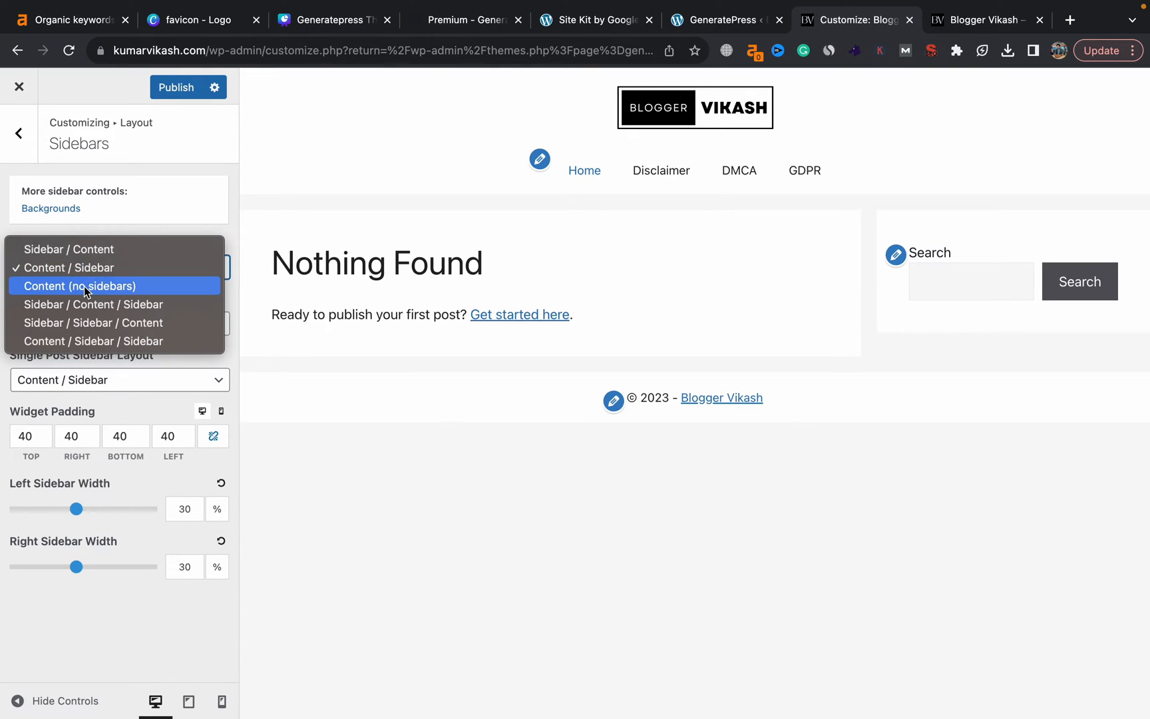
pyautogui.click(84, 287)
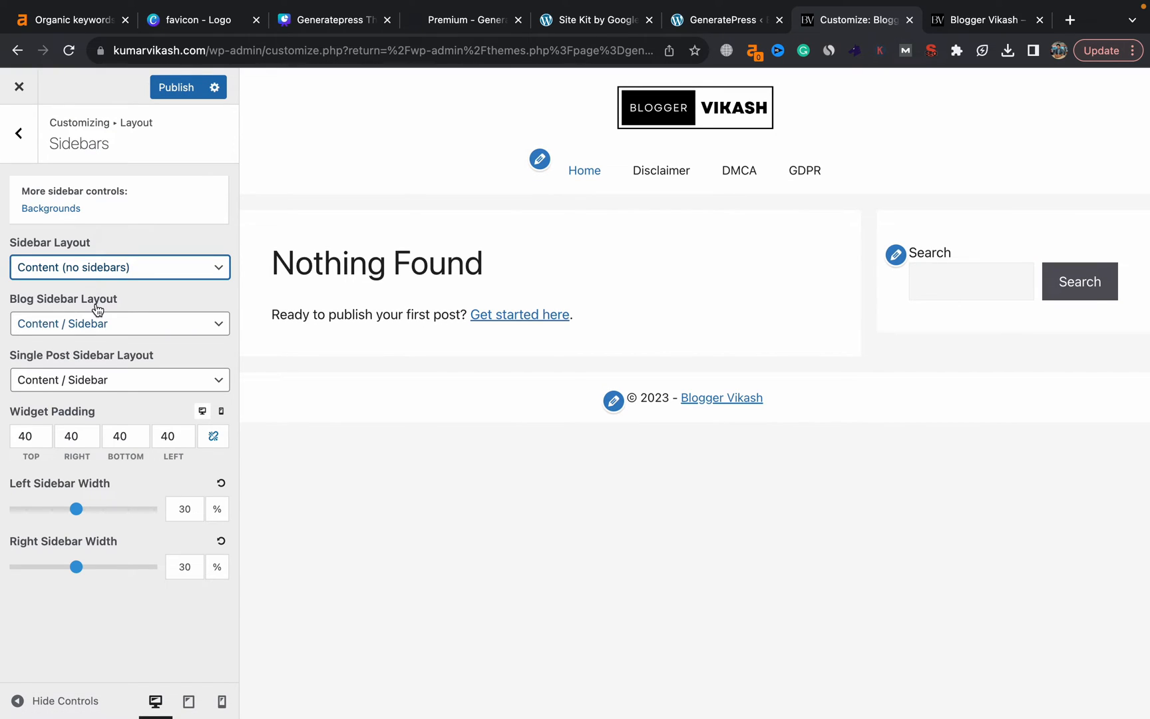
pyautogui.click(175, 85)
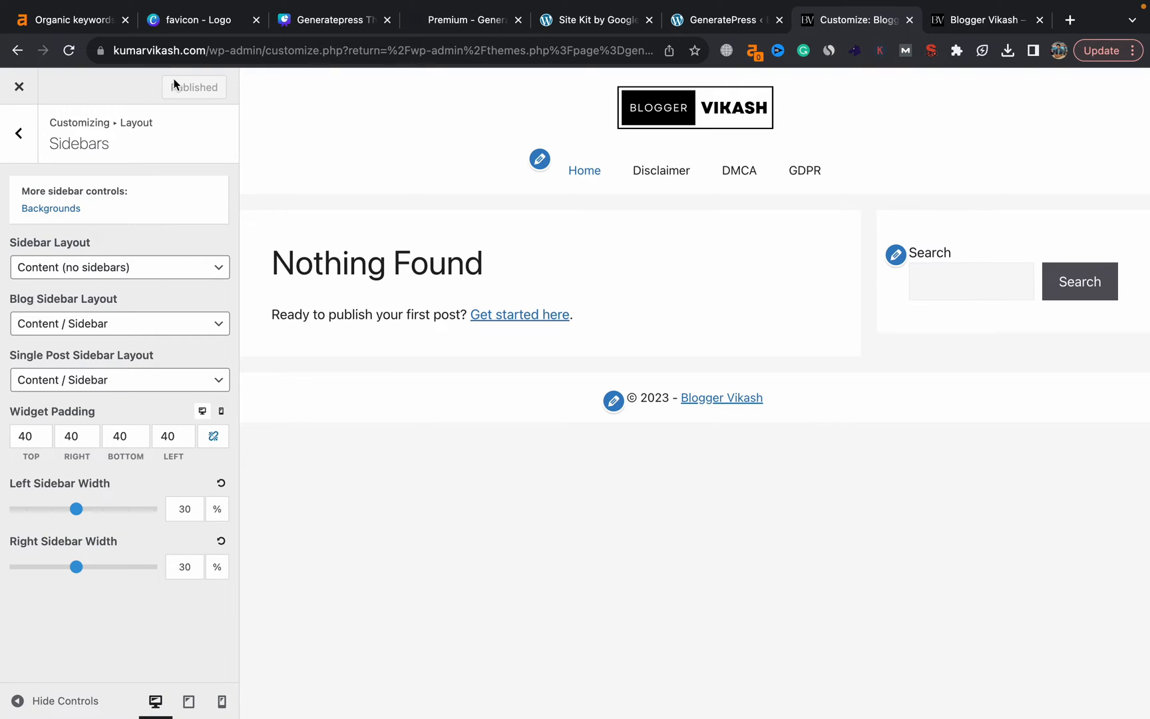
# Set Blog Sidebar Layout to Content (no sidebars) and publish the change.
pyautogui.click(163, 320)
pyautogui.click(105, 342)
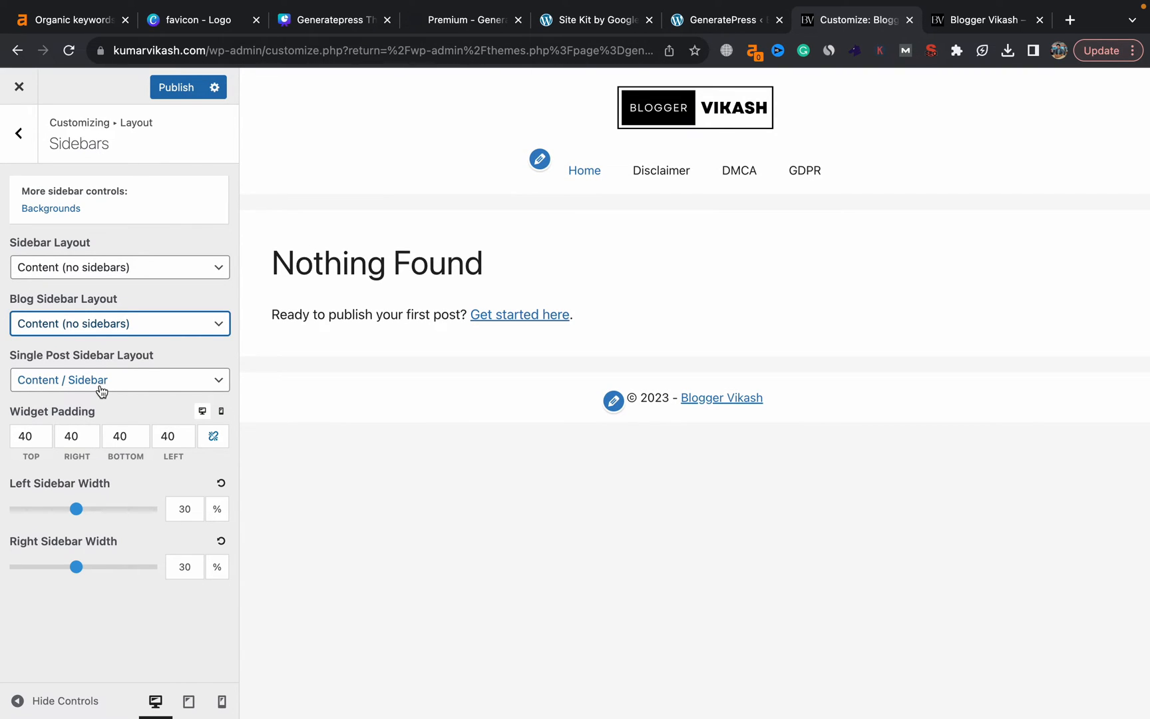
pyautogui.click(158, 89)
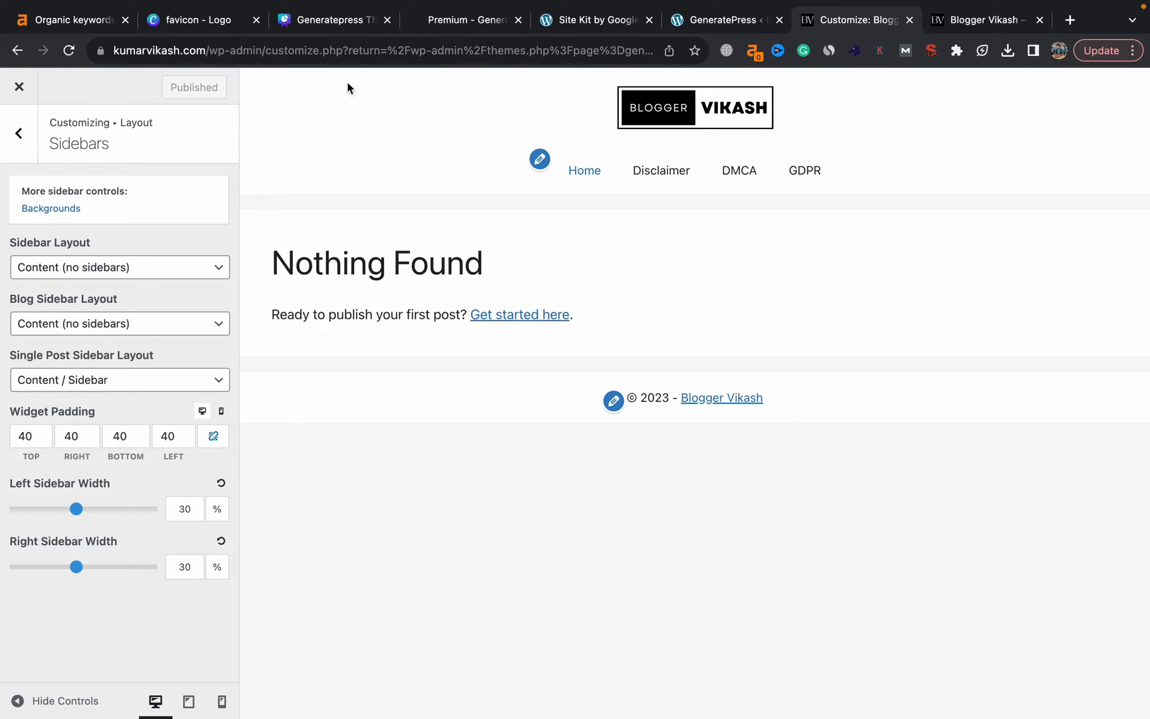
# Open the Posts list in the site's dashboard, select all draft posts and publish them with a bulk action.
pyautogui.click(936, 23)
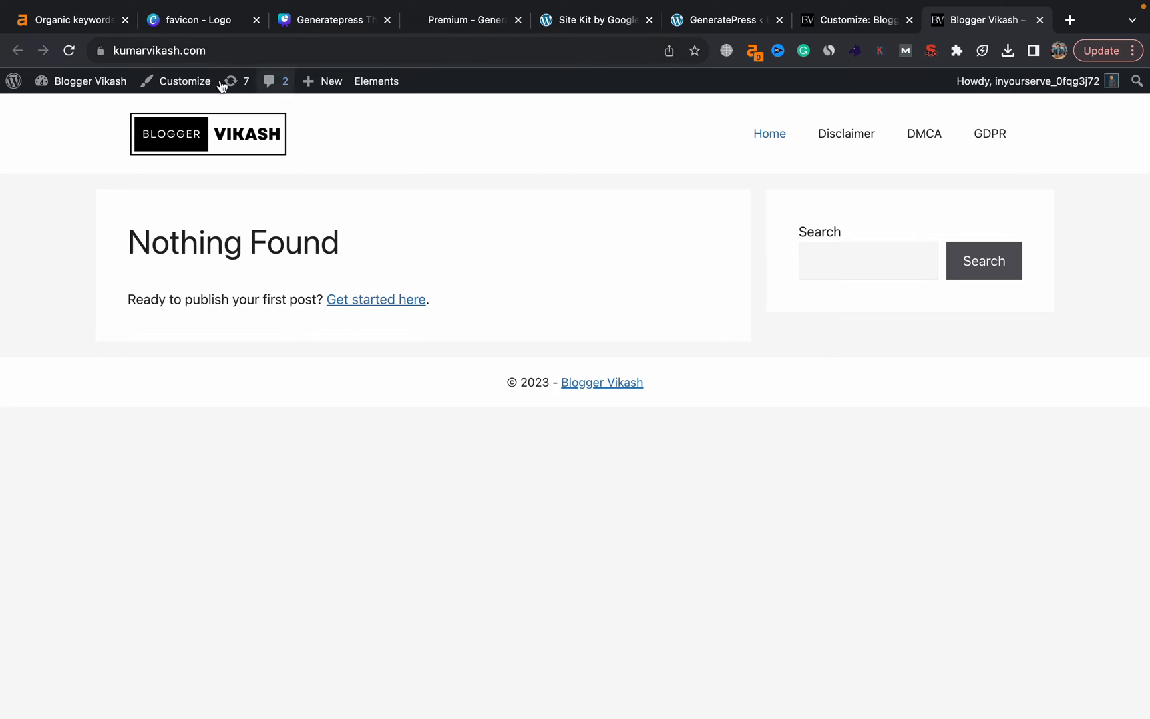
pyautogui.moveTo(84, 80)
pyautogui.click(62, 108)
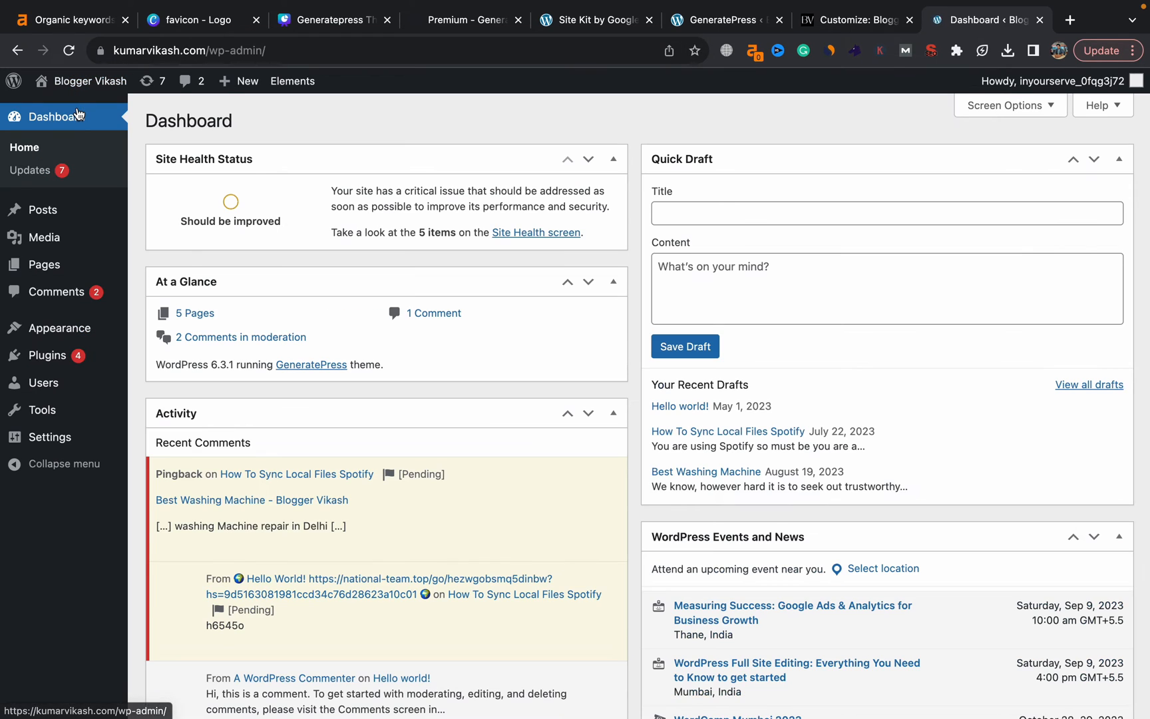
pyautogui.click(40, 213)
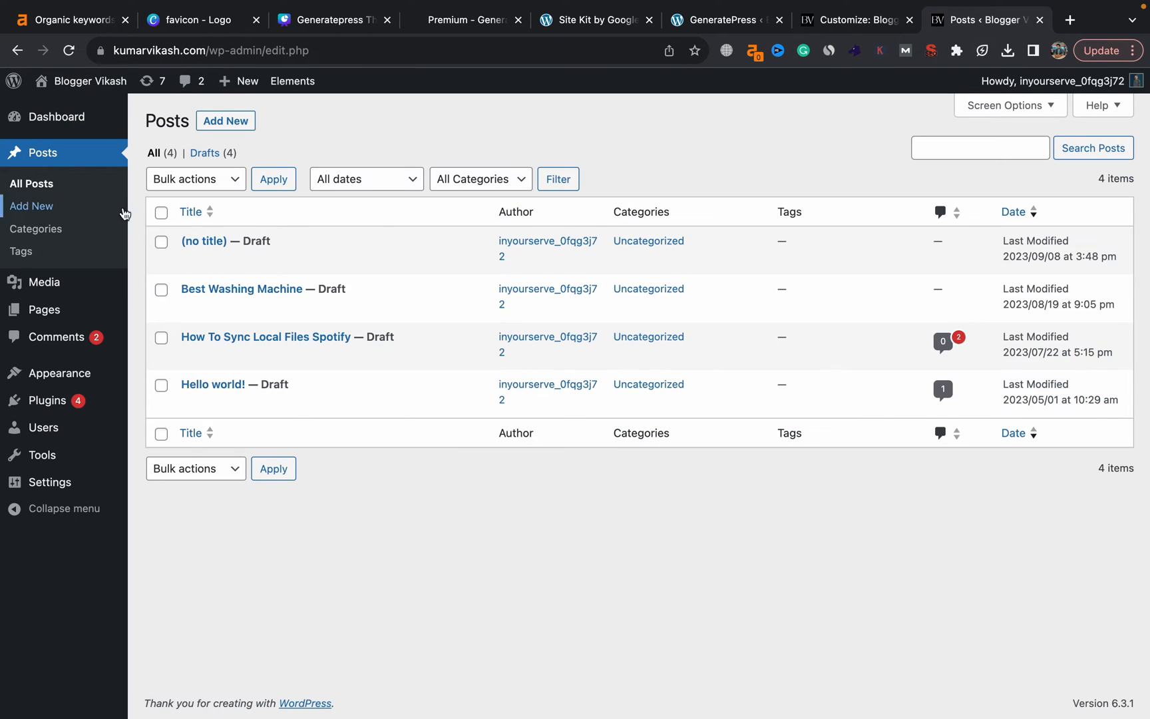
pyautogui.click(163, 214)
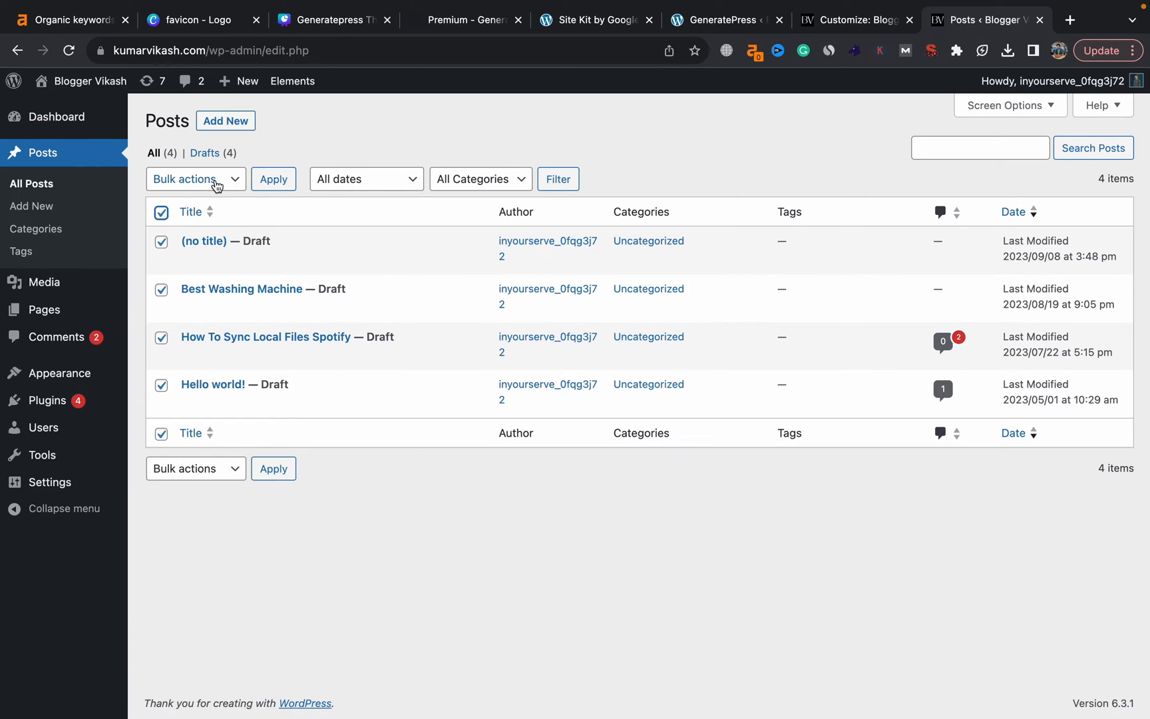
pyautogui.click(214, 181)
pyautogui.click(214, 197)
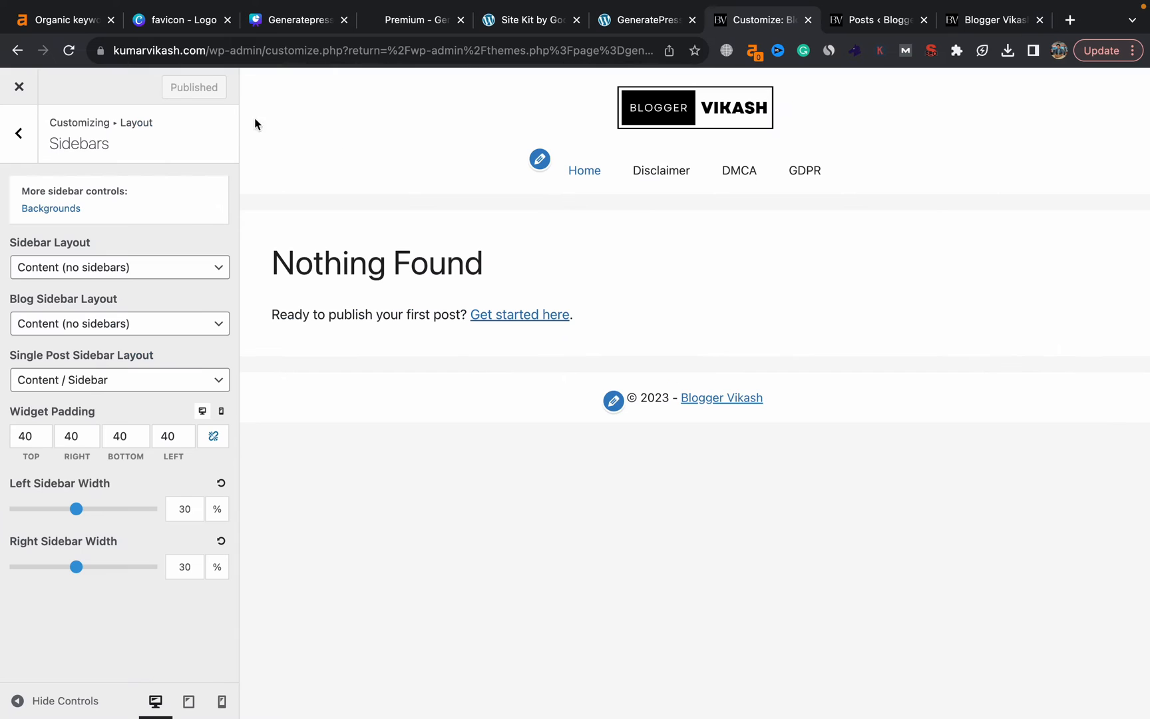
# Reload the customizer and reopen the Sidebars layout settings.
pyautogui.click(70, 52)
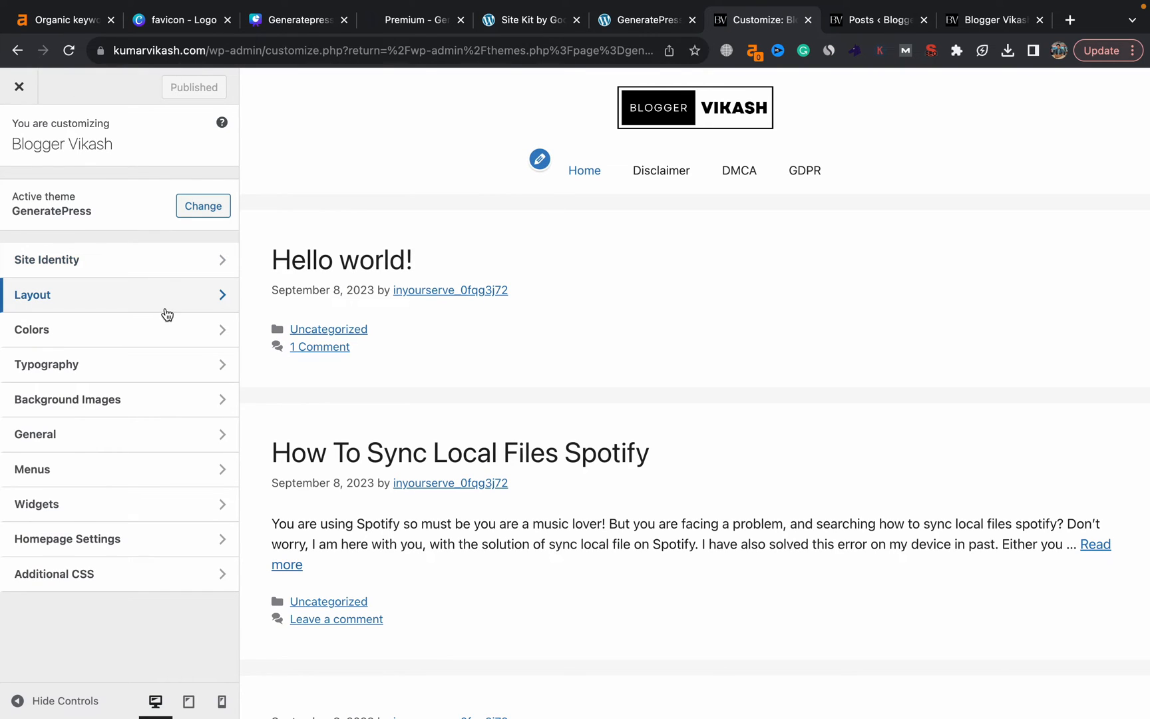
pyautogui.click(170, 310)
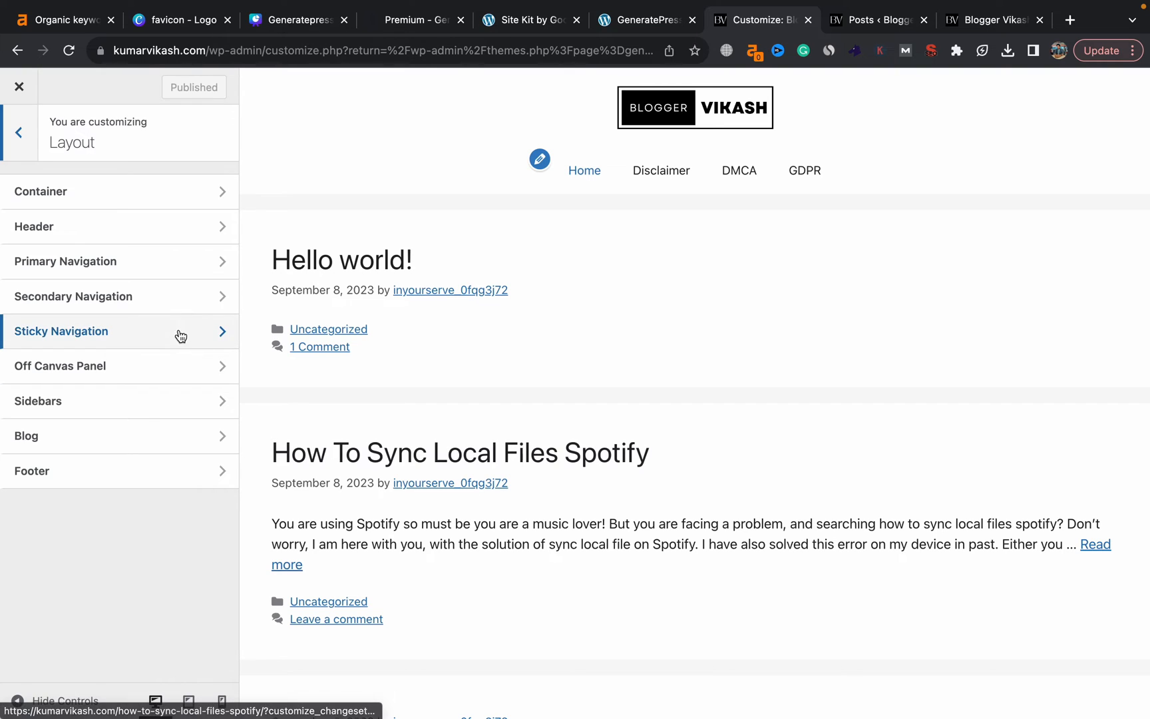
pyautogui.click(146, 402)
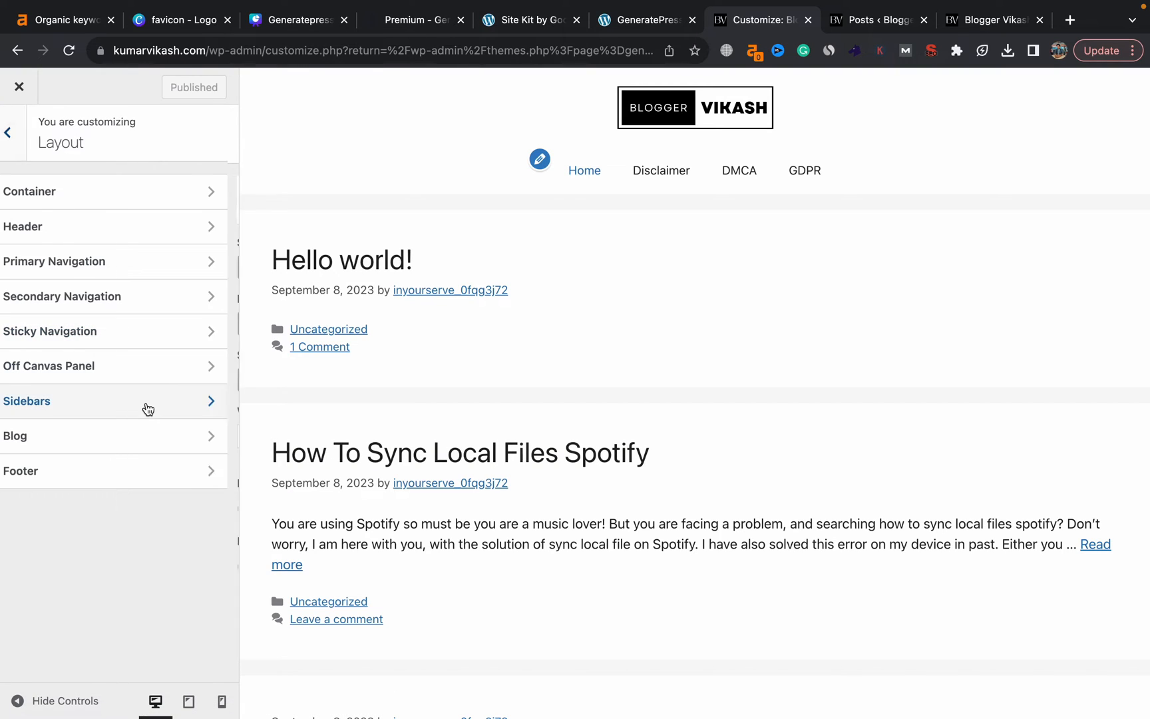
# Check the sidebar layout on the "How To Sync Local Files Spotify" post in the preview and return to the home page.
pyautogui.click(369, 455)
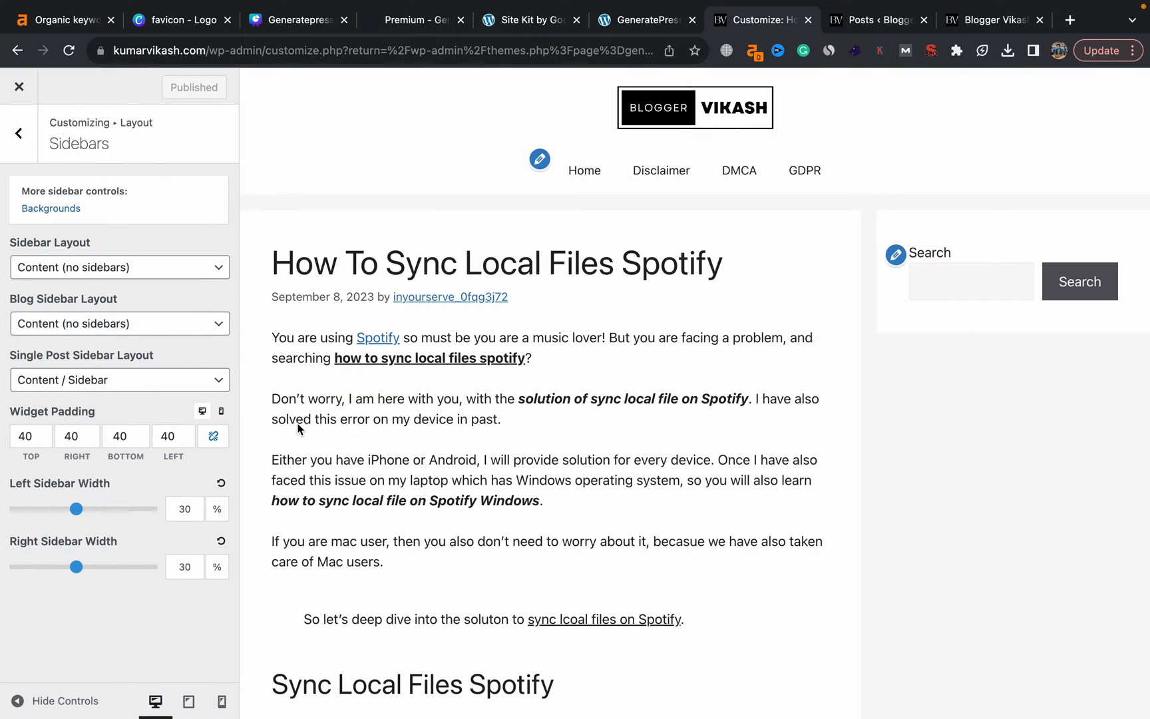
pyautogui.scroll(-2, 912, 319)
pyautogui.scroll(2, 912, 318)
pyautogui.click(582, 174)
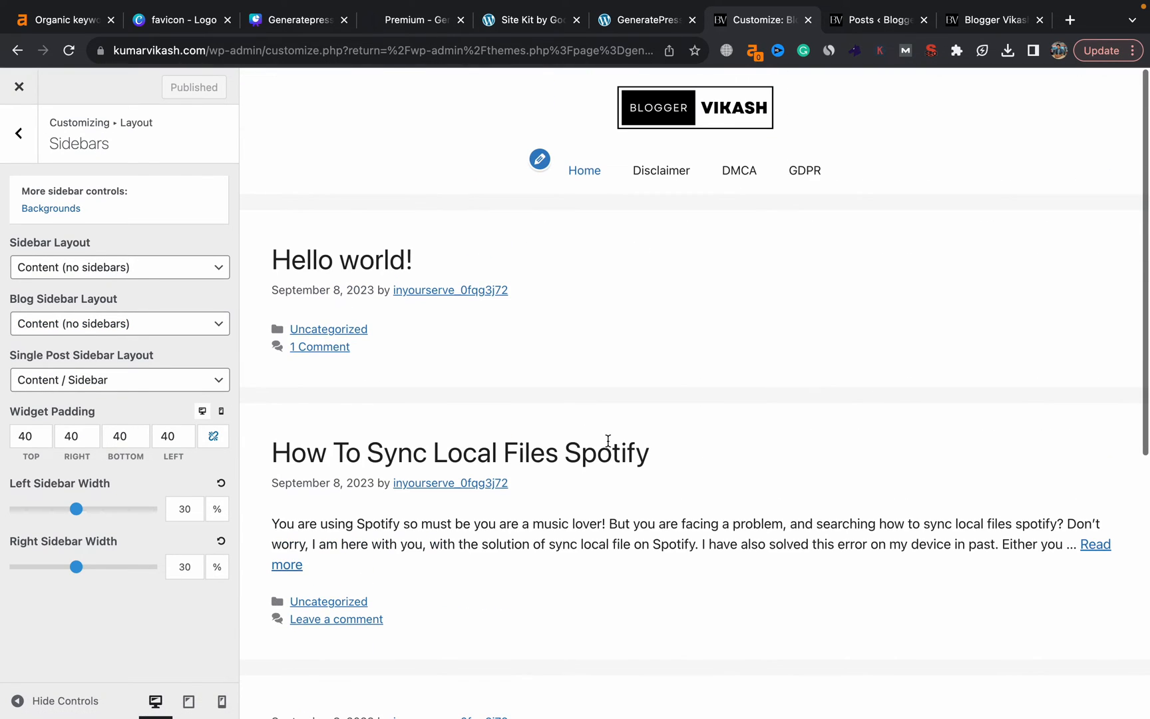
# Open the "Best Washing Machine" post in the preview to check its sidebar layout.
pyautogui.scroll(-2, 608, 441)
pyautogui.scroll(-6, 602, 385)
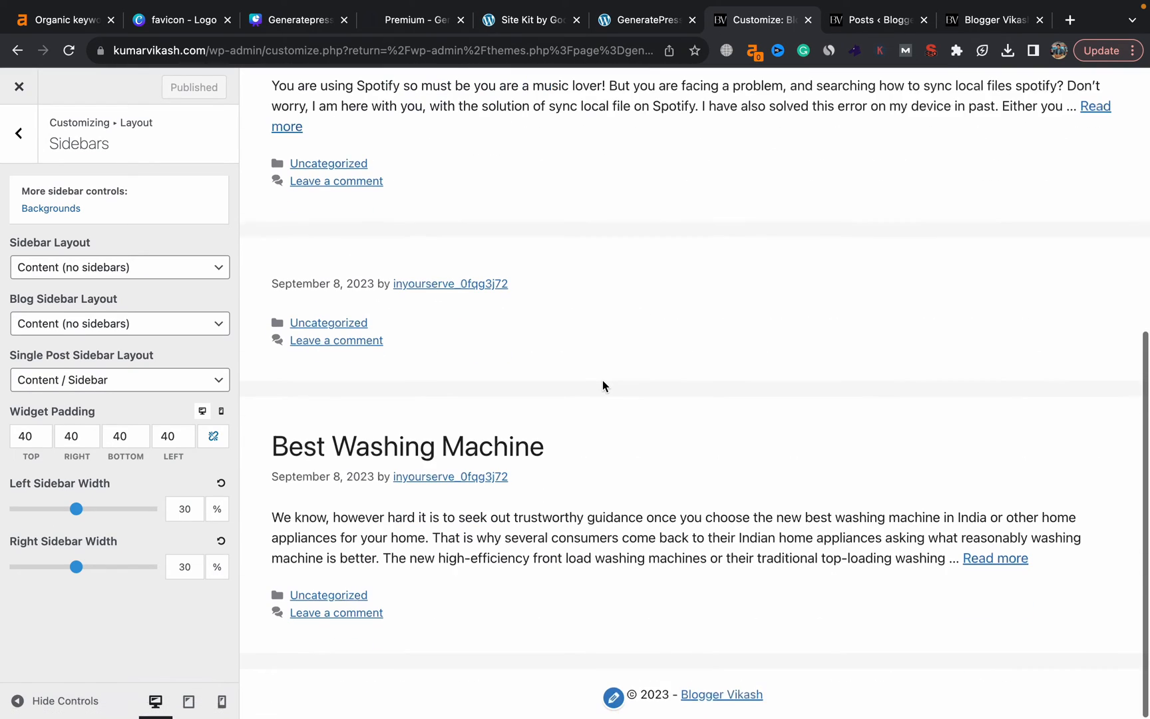
pyautogui.click(455, 443)
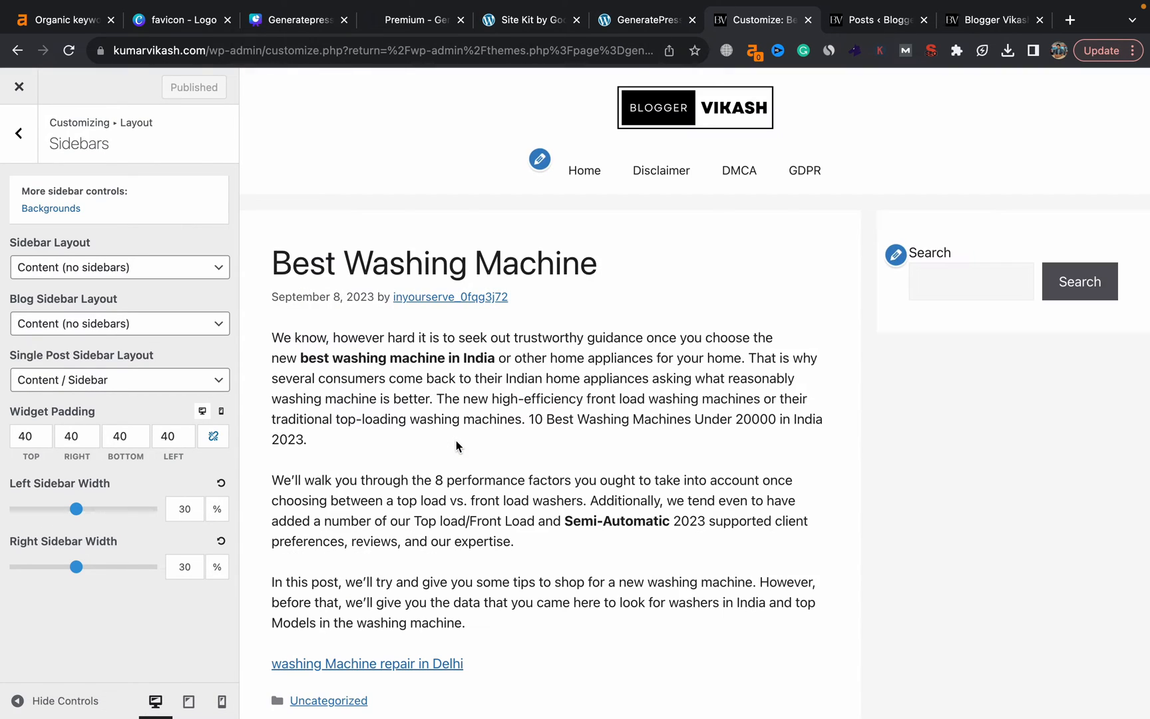
# Try Content (no sidebars) as the Single Post Sidebar Layout, then restore Content / Sidebar.
pyautogui.click(168, 381)
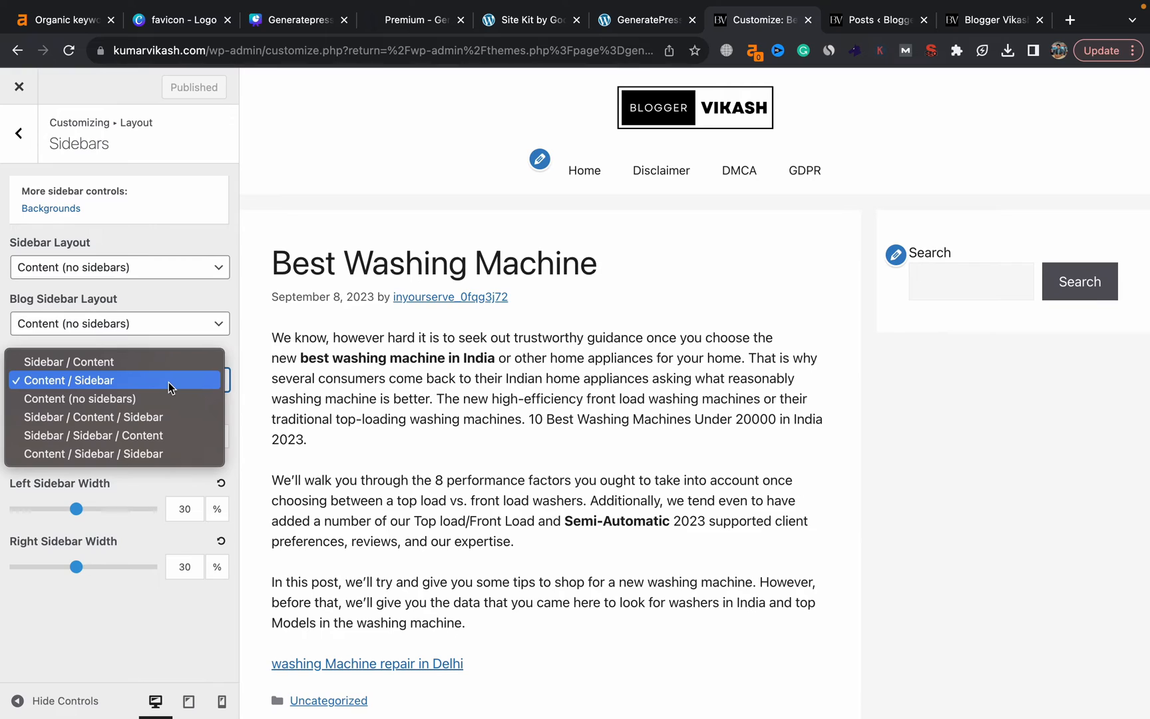
pyautogui.click(129, 399)
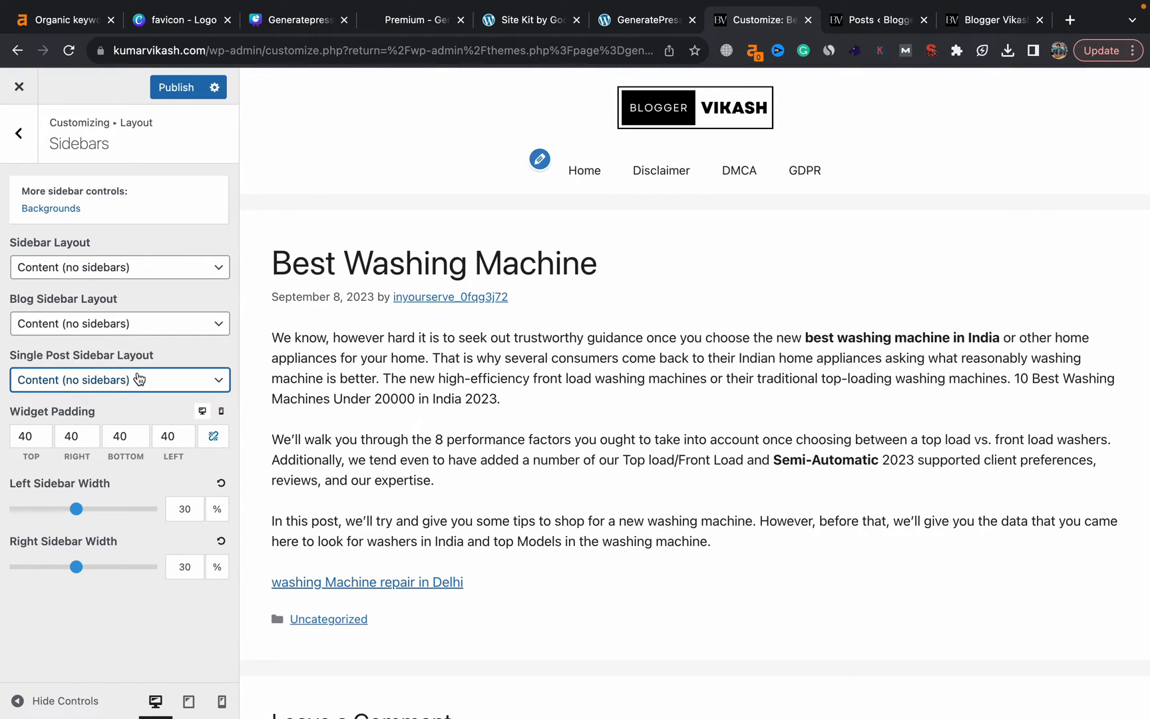
pyautogui.click(138, 379)
pyautogui.click(103, 367)
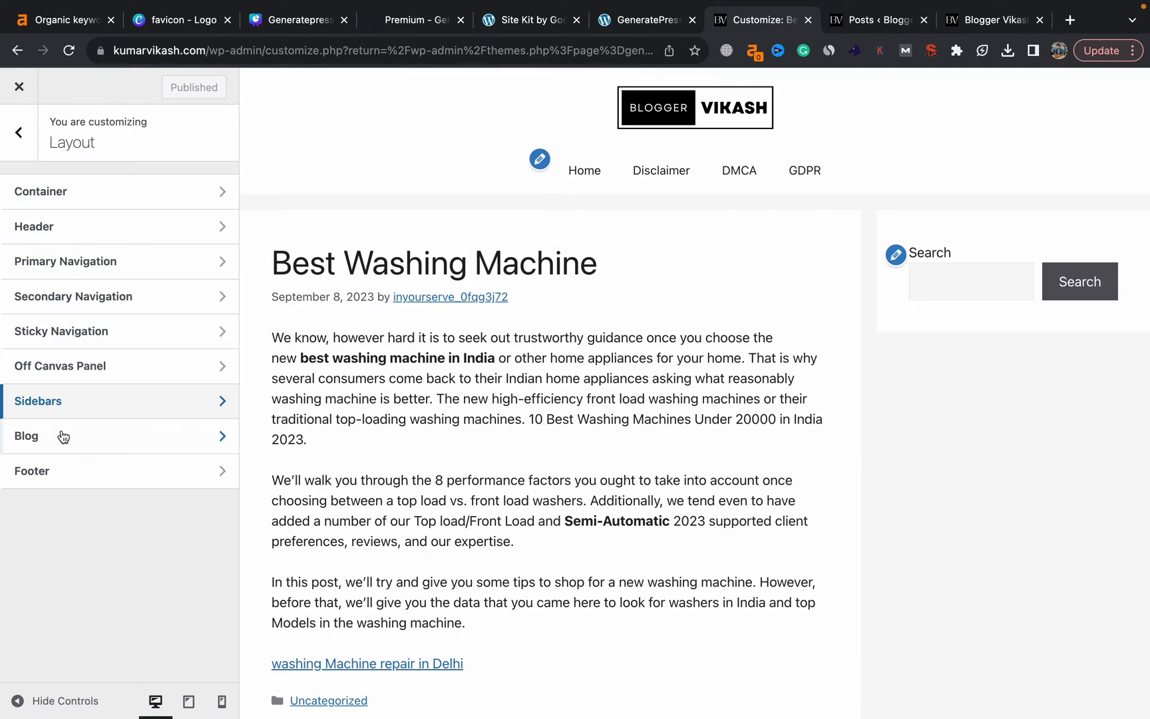
# Open the Blog layout settings and bring up the home page's post list in the preview.
pyautogui.click(63, 435)
pyautogui.click(588, 173)
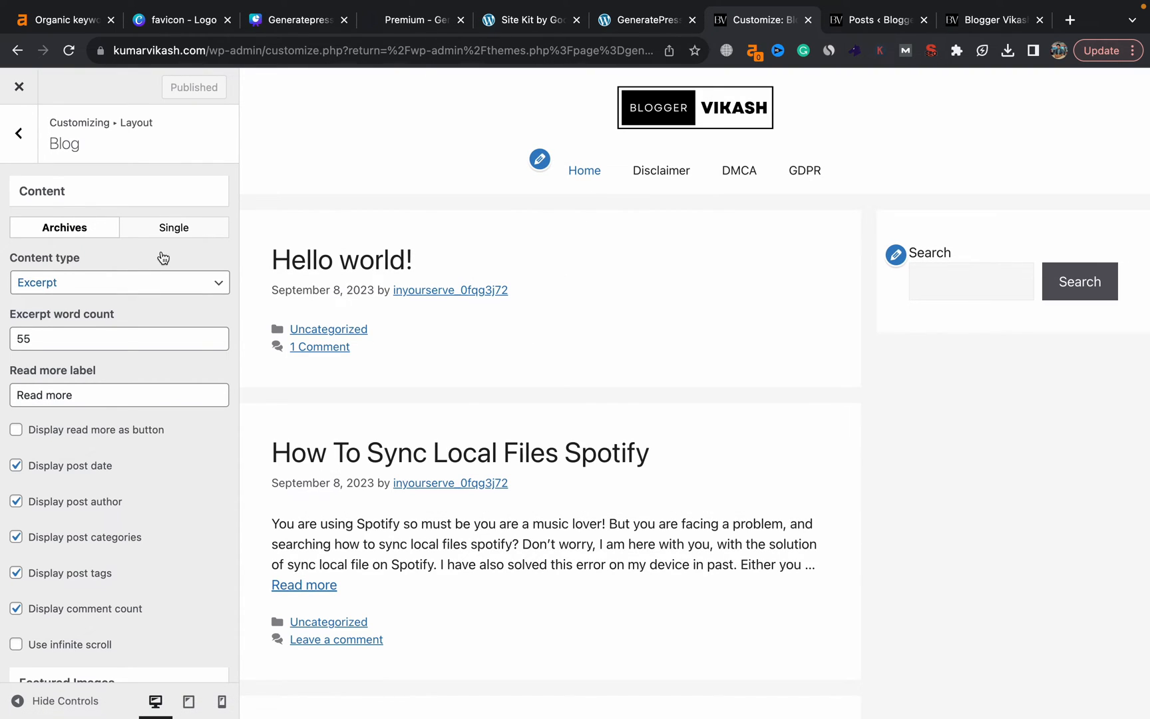
pyautogui.scroll(-8, 439, 383)
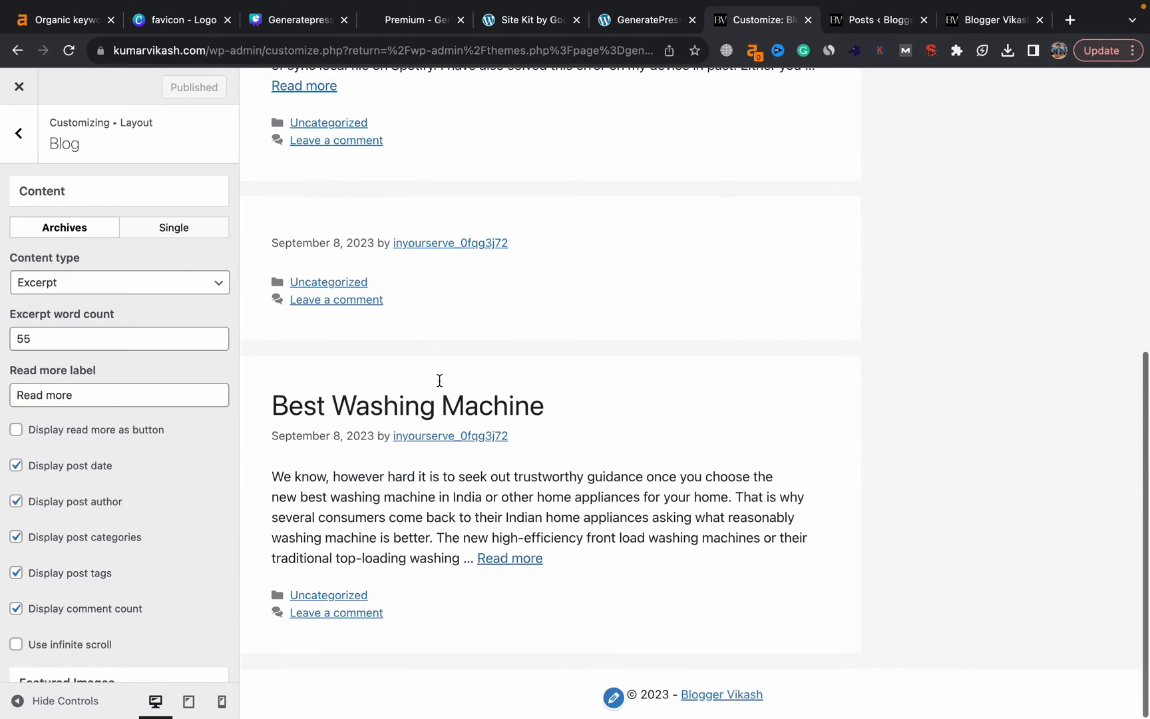
pyautogui.scroll(7, 440, 385)
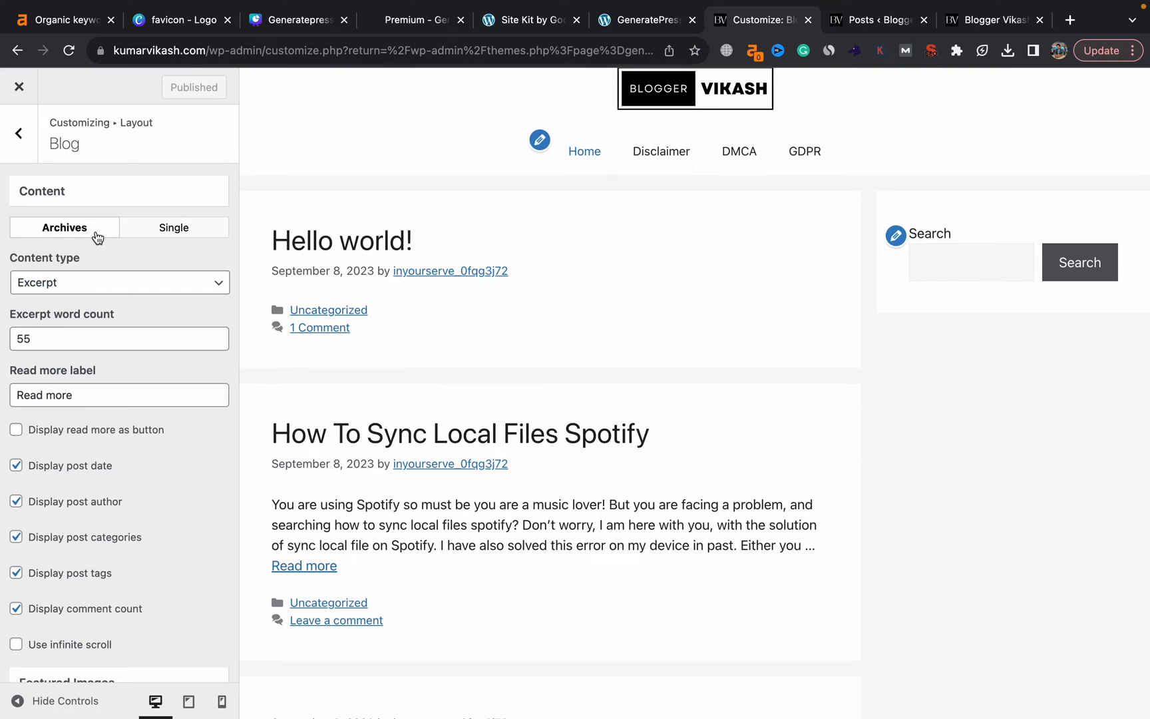
# Review the blog content options for single posts and return to the archive options.
pyautogui.click(171, 229)
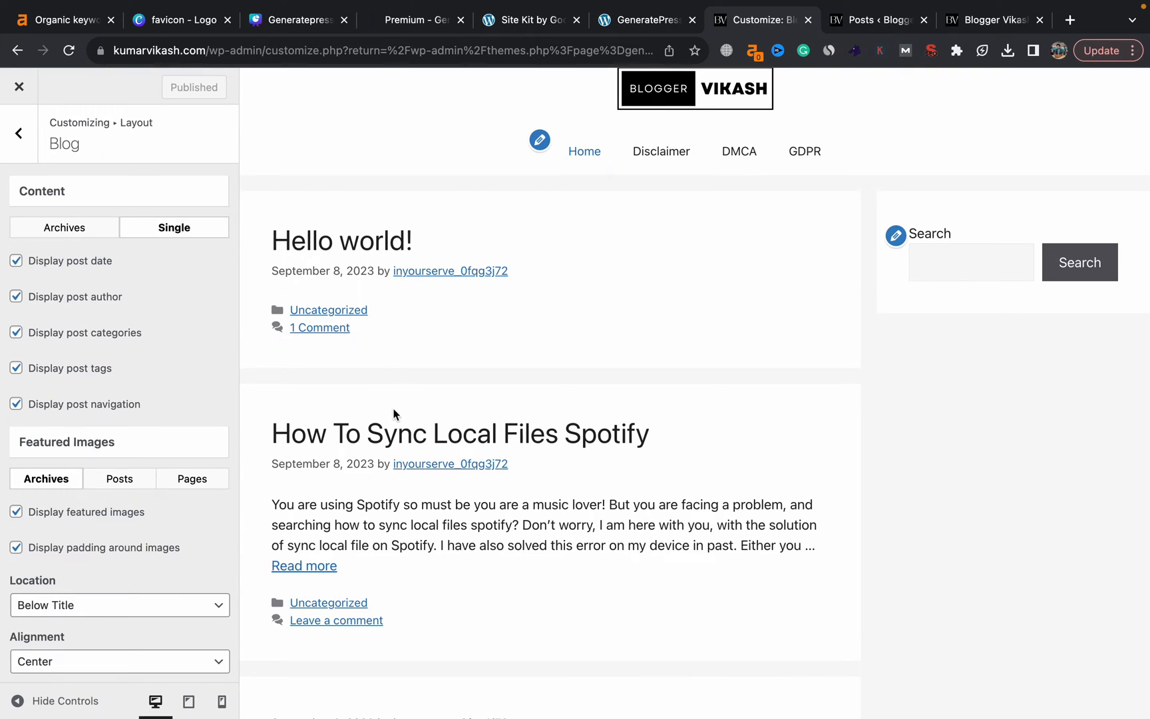
pyautogui.scroll(1, 388, 433)
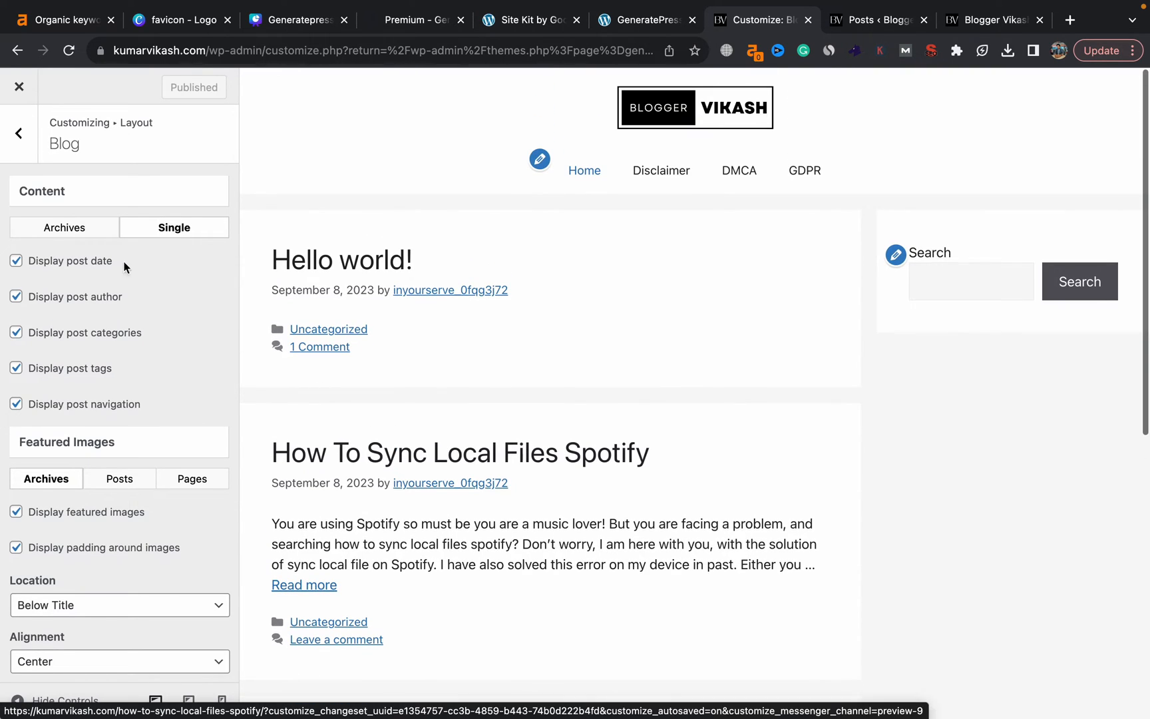
pyautogui.click(73, 230)
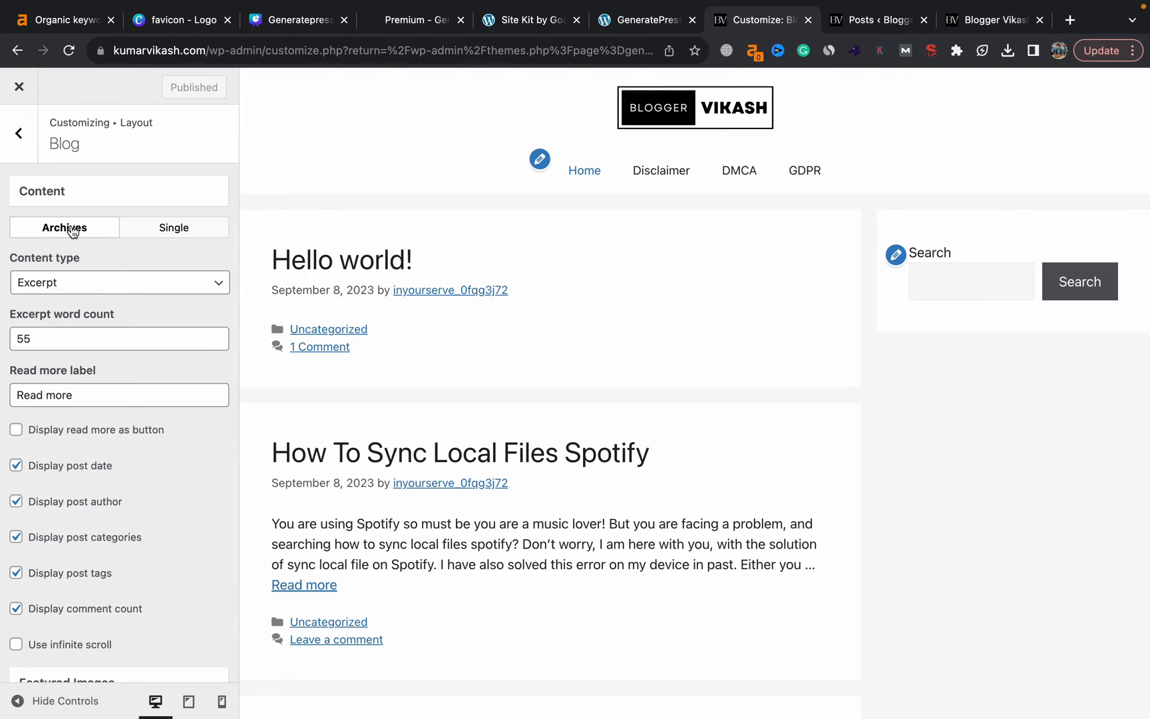
# Try Full Content as the archive content type, check the posts in the preview and set it back to Excerpt.
pyautogui.click(105, 285)
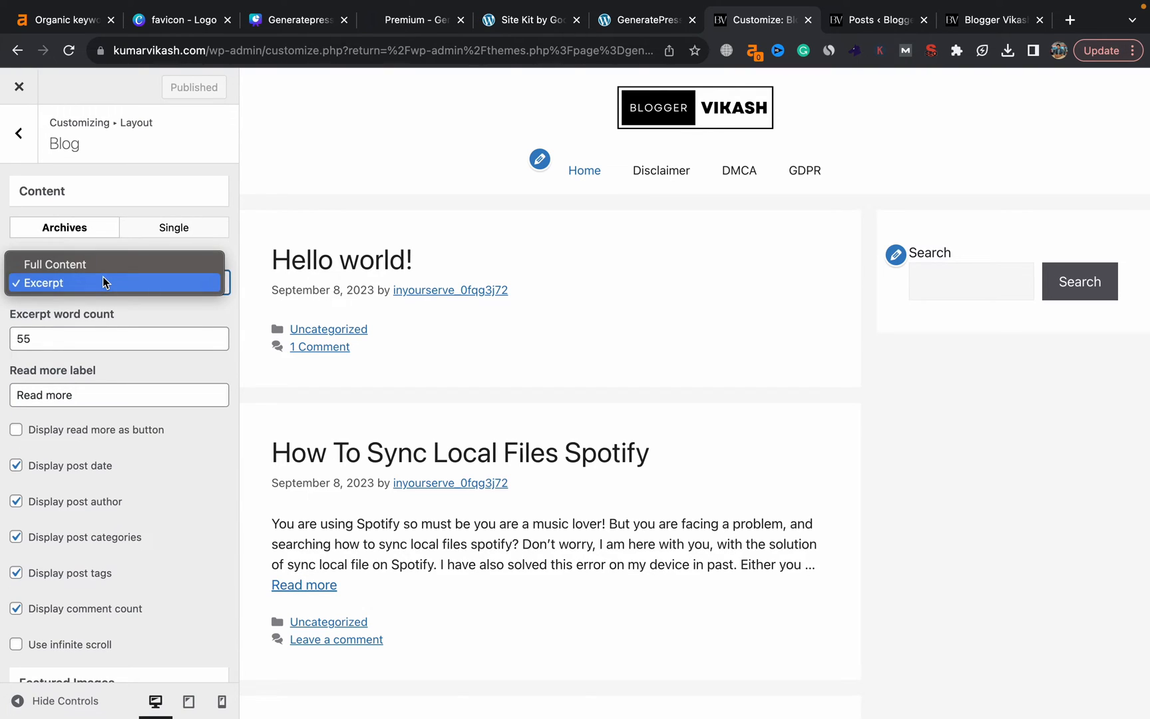
pyautogui.click(100, 269)
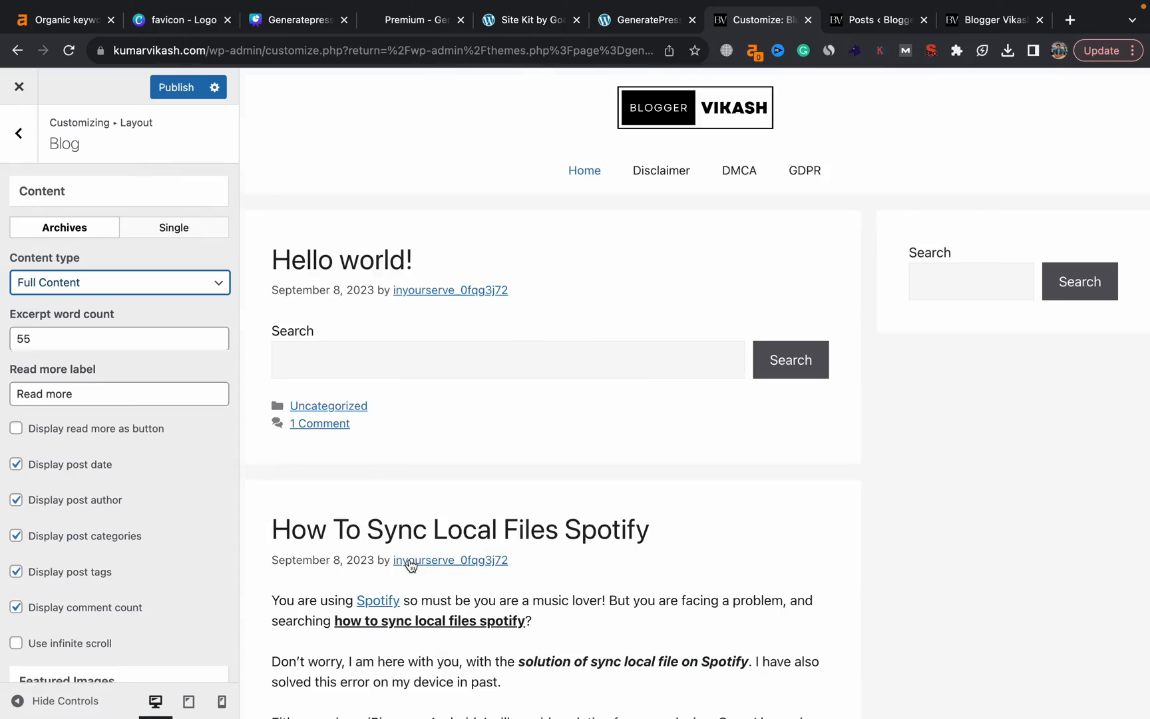
pyautogui.scroll(-15, 411, 560)
pyautogui.scroll(7, 409, 559)
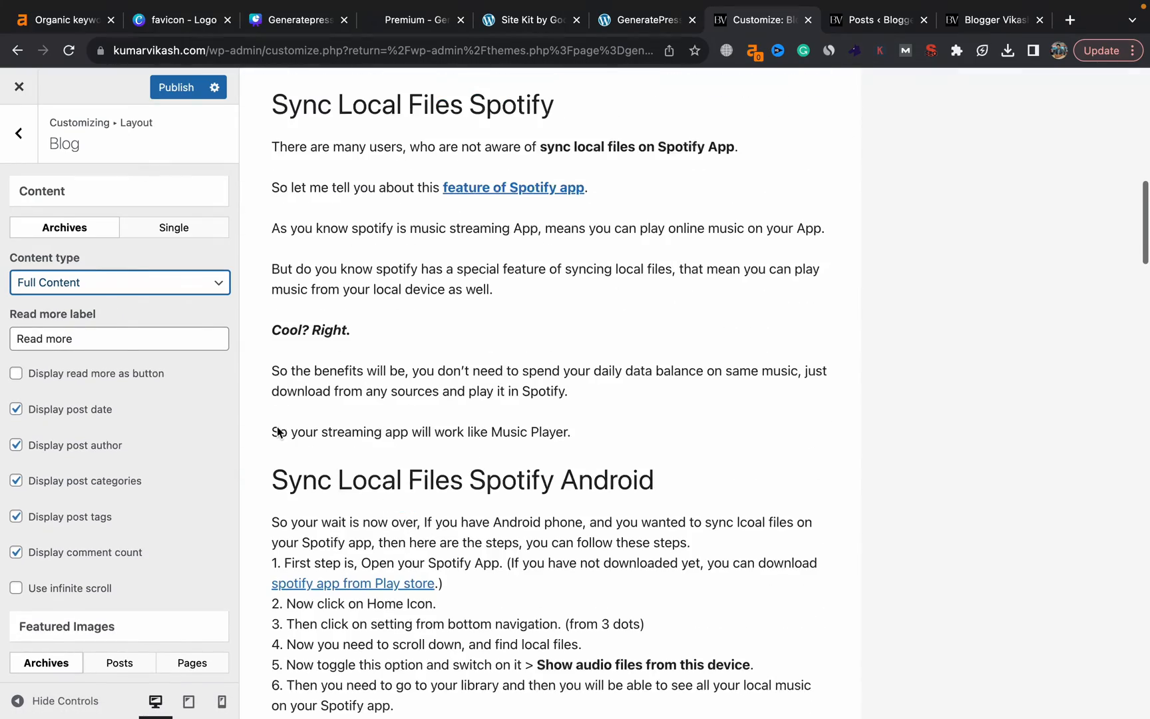
pyautogui.click(142, 282)
pyautogui.click(106, 299)
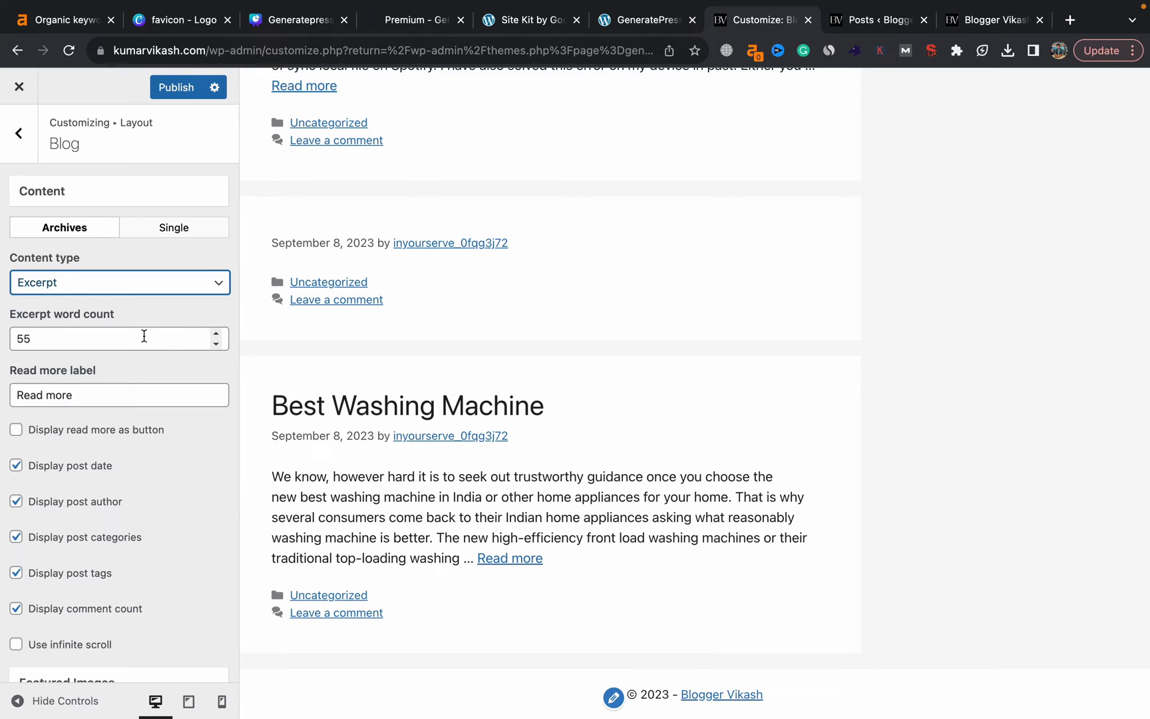
# Set the archive excerpt word count to 30.
pyautogui.moveTo(281, 468); pyautogui.dragTo(557, 562)
pyautogui.doubleClick(79, 341)
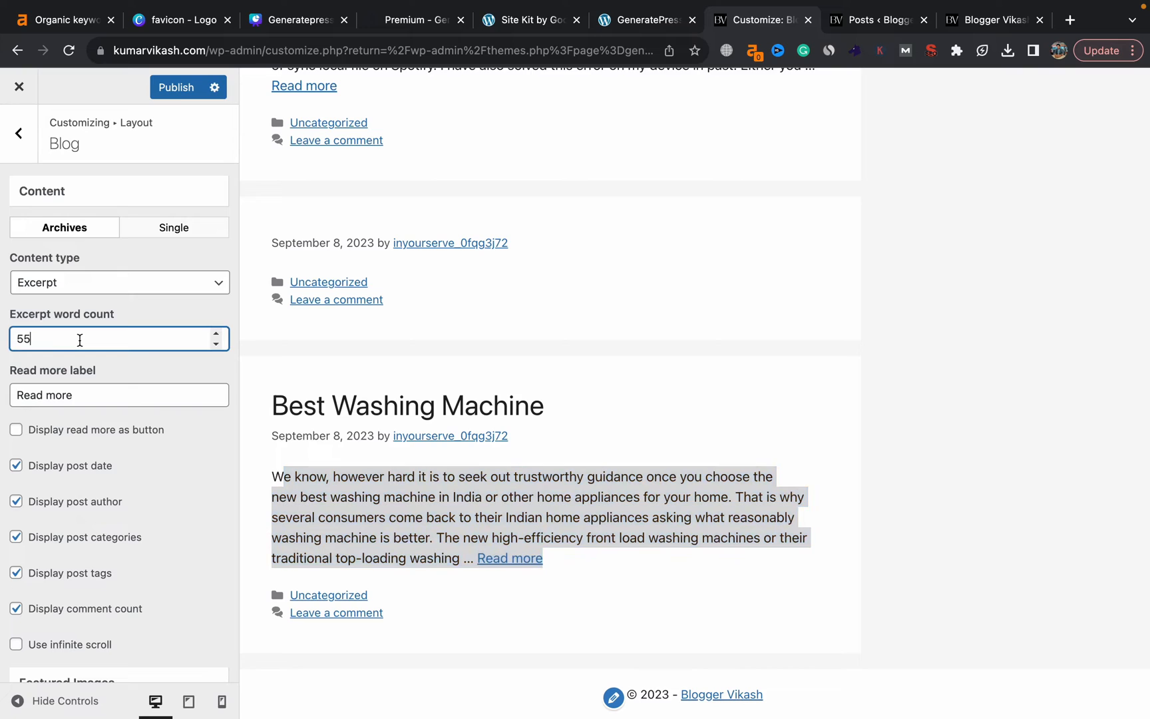
pyautogui.write('30')
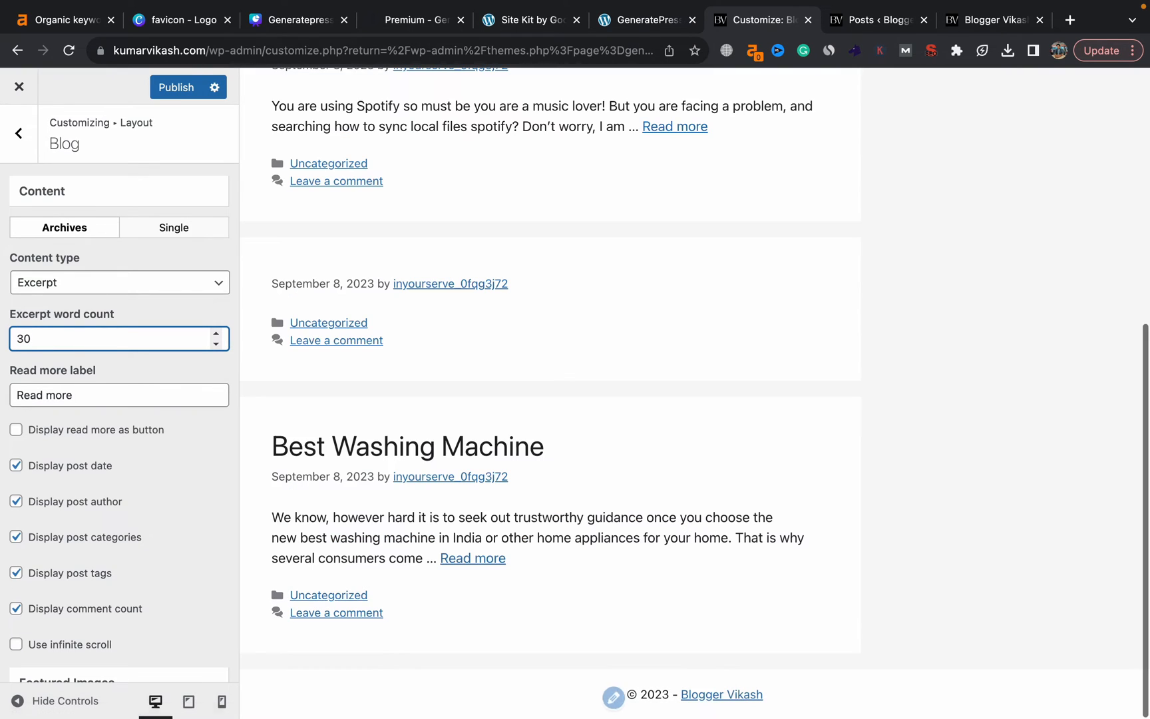
# Change the read more label of the archive posts to "Continue Reading".
pyautogui.tripleClick(91, 397)
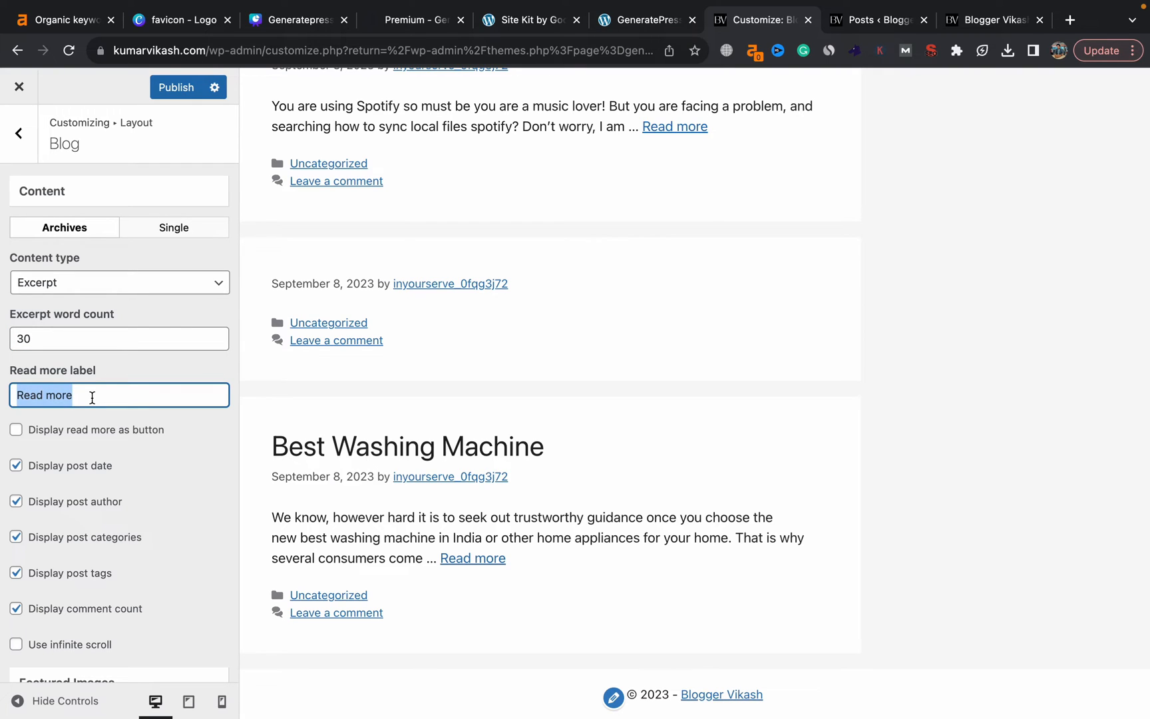
pyautogui.press('BackSpace')
pyautogui.write('View')
pyautogui.press('BackSpace')
pyautogui.press('BackSpace')
pyautogui.press('BackSpace')
pyautogui.press('BackSpace')
pyautogui.write('Continue Reading')
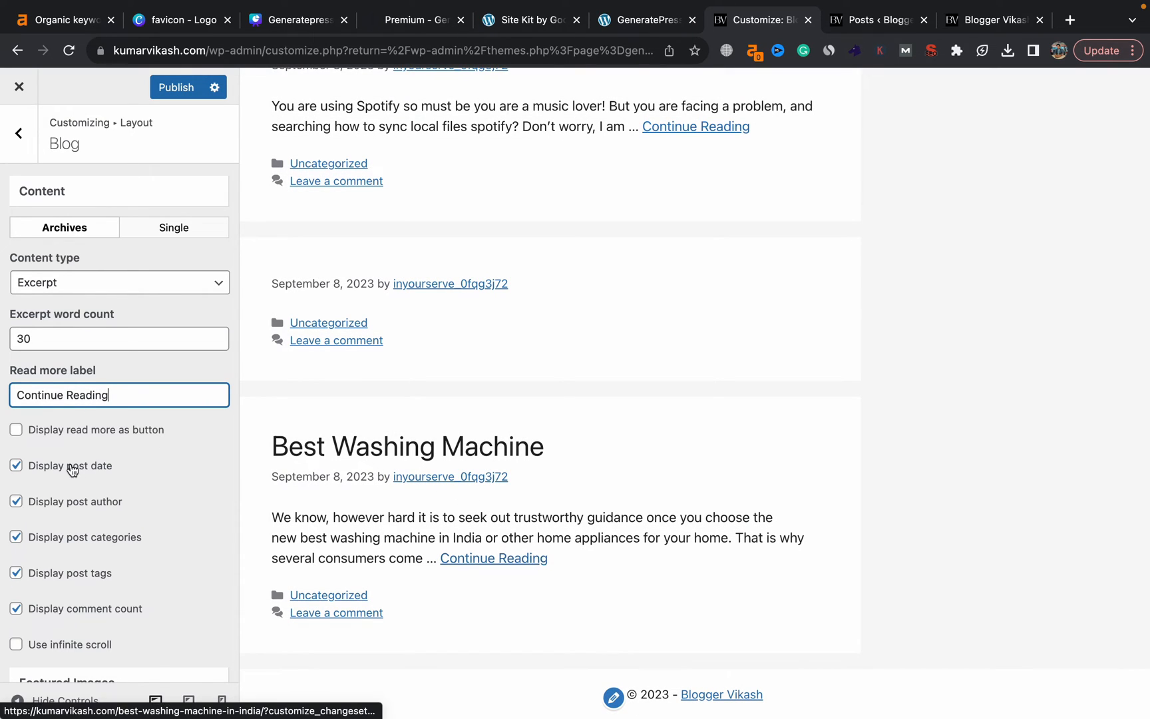
# Display the read more link as a button and check it on the posts in the preview.
pyautogui.click(16, 434)
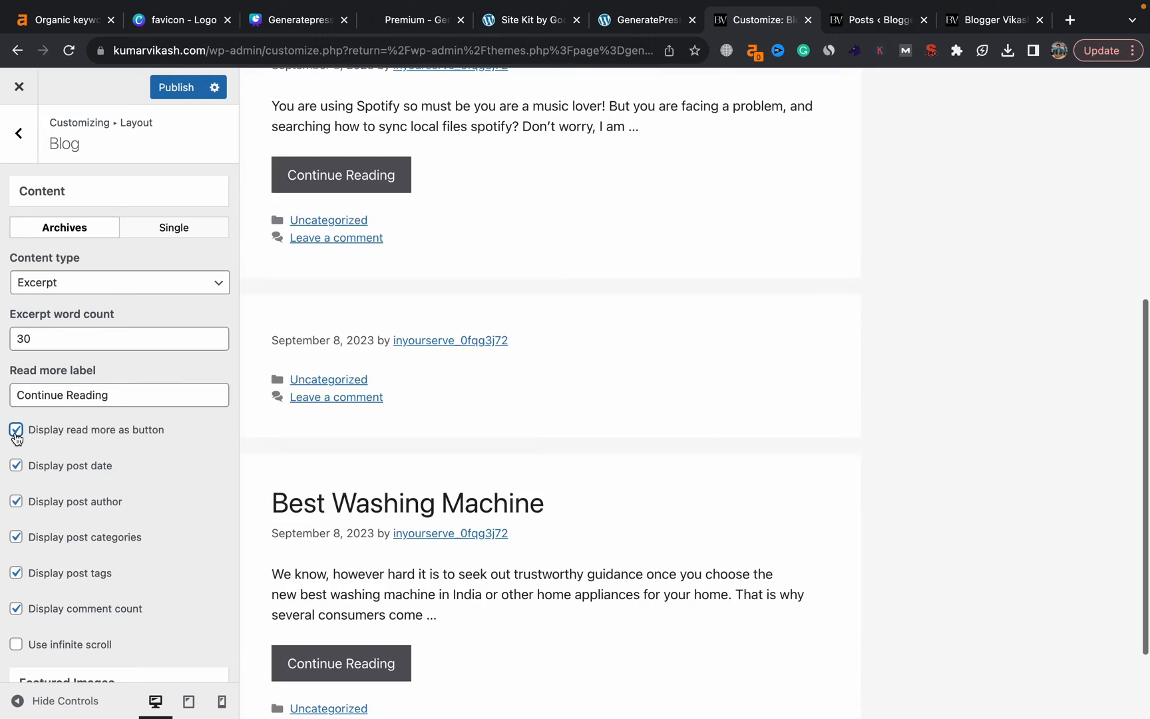
pyautogui.scroll(6, 429, 153)
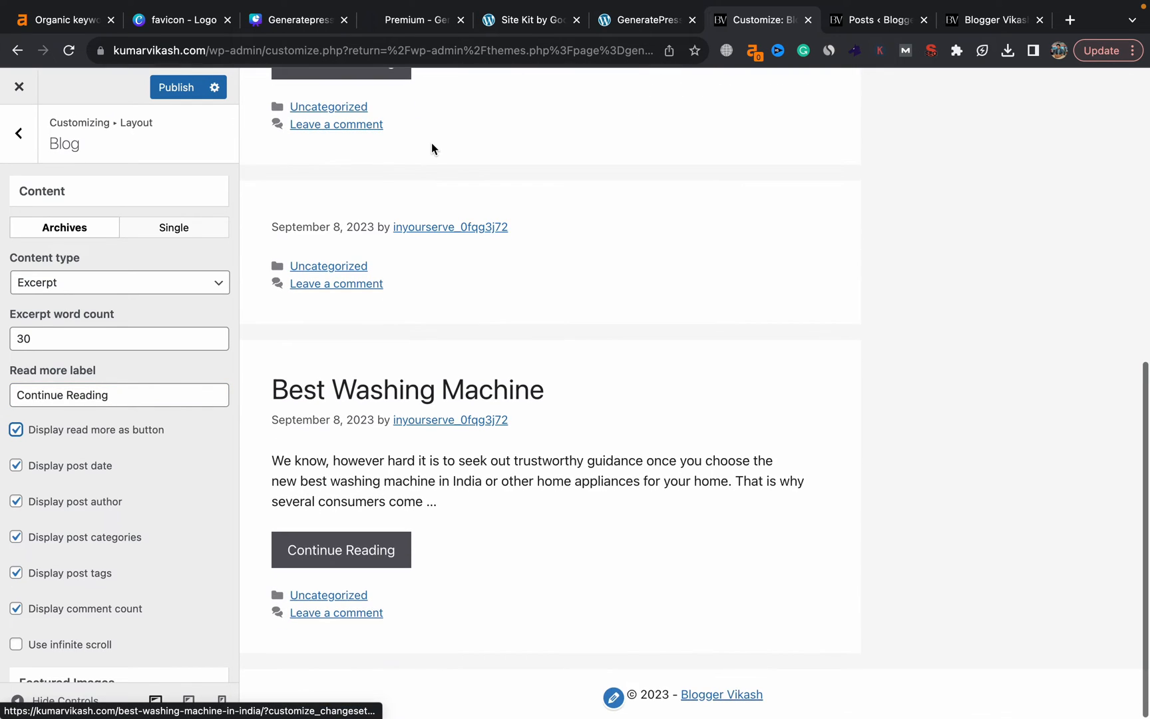
pyautogui.scroll(-5, 432, 143)
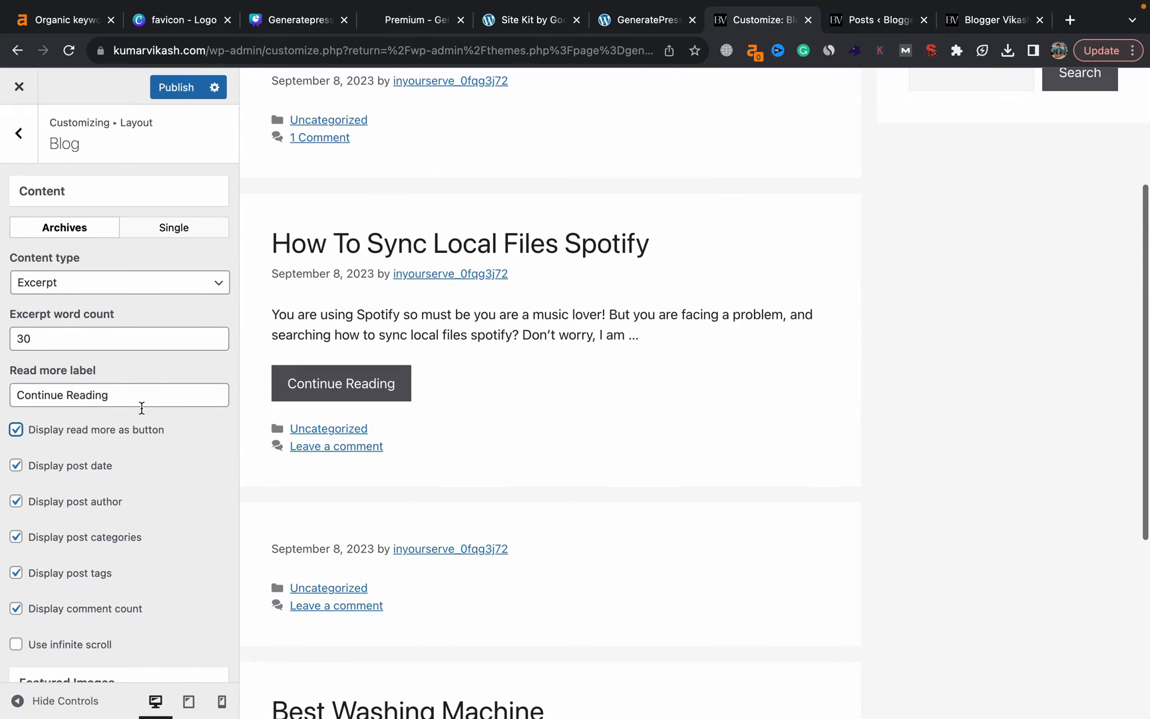
# Turn off the display of post author, categories, tags and comment count for archives.
pyautogui.click(16, 466)
pyautogui.click(16, 466)
pyautogui.click(16, 503)
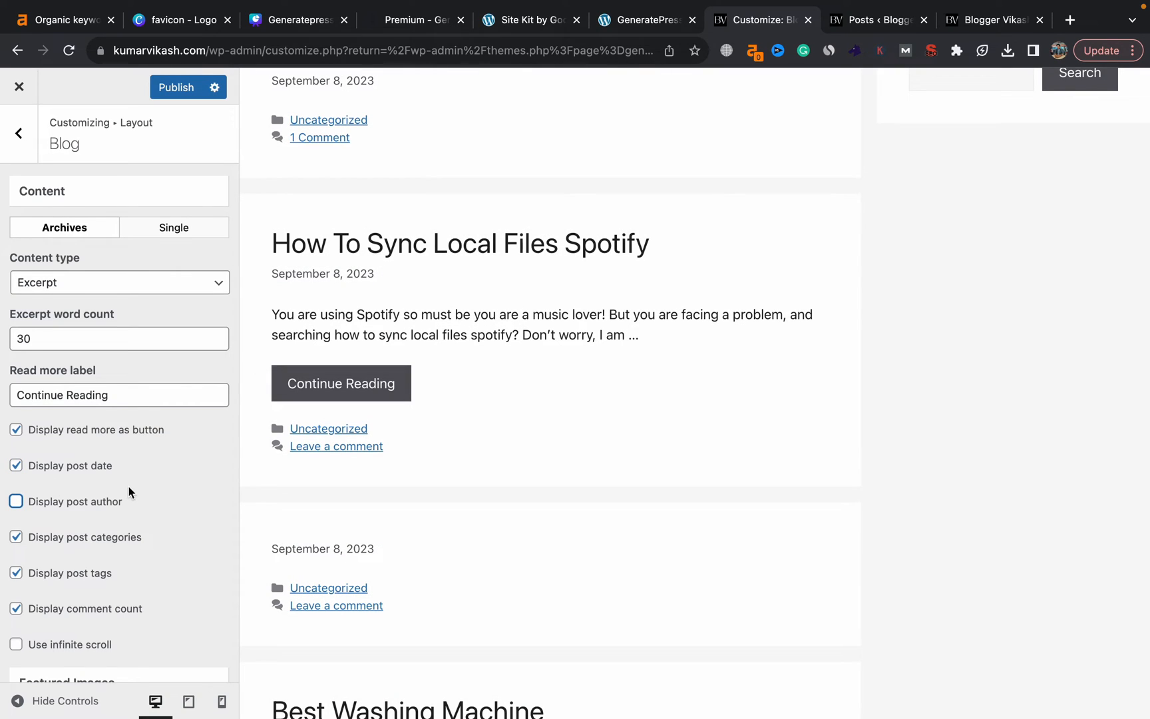
pyautogui.scroll(-2, 128, 486)
pyautogui.click(19, 474)
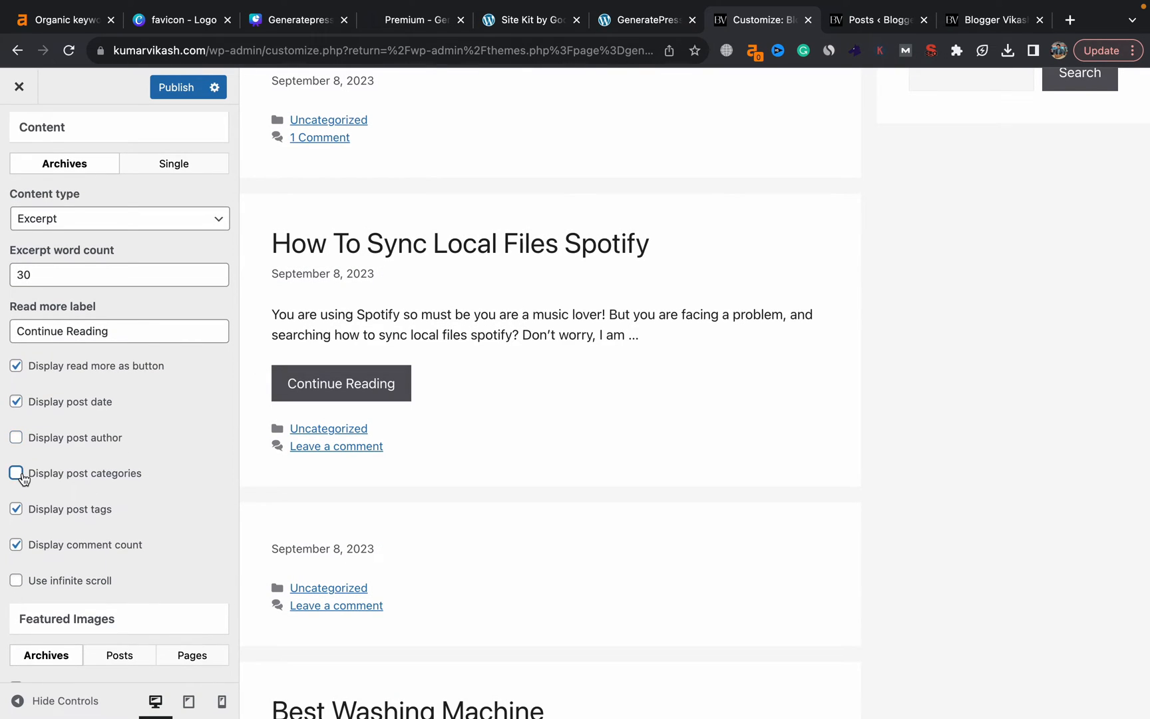
pyautogui.click(17, 543)
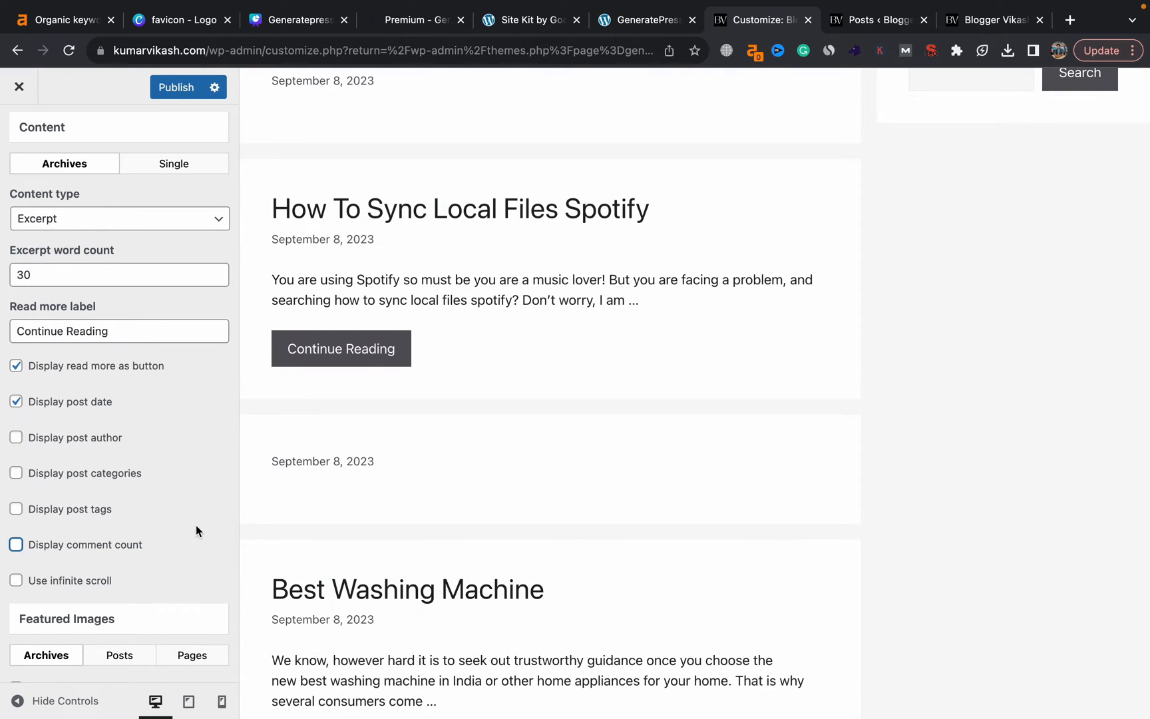
# Turn off the post date for archives and publish the blog layout changes.
pyautogui.scroll(-6, 198, 530)
pyautogui.scroll(-4, 398, 477)
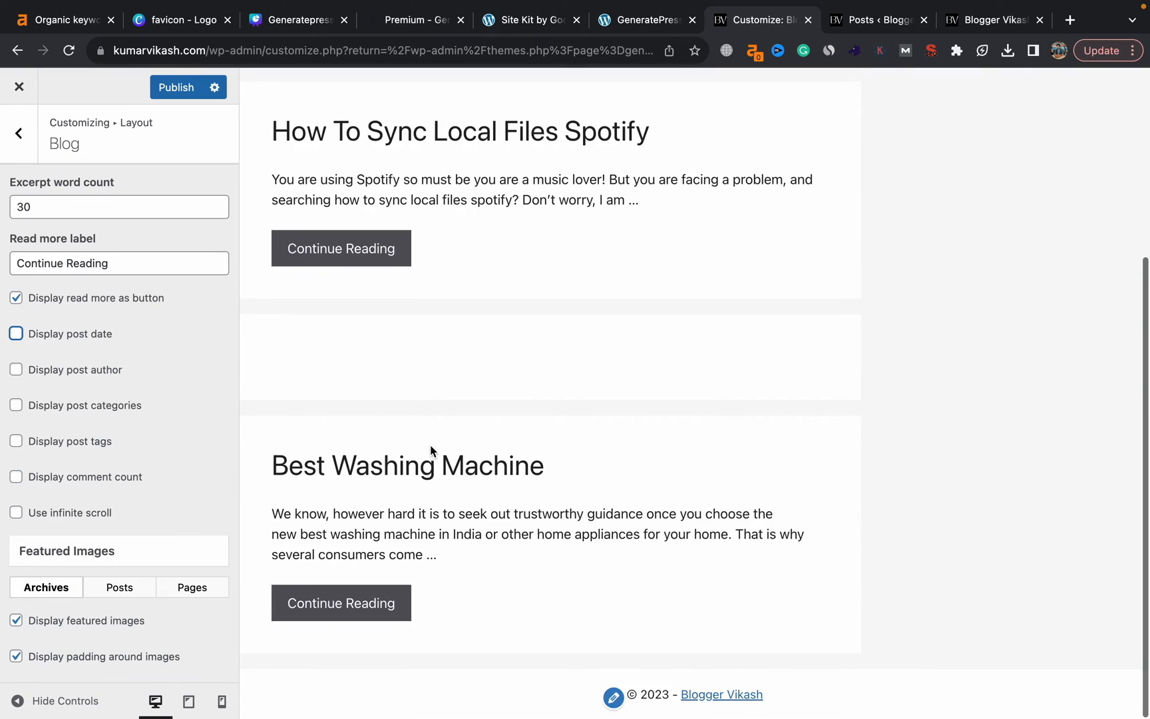
pyautogui.scroll(6, 431, 451)
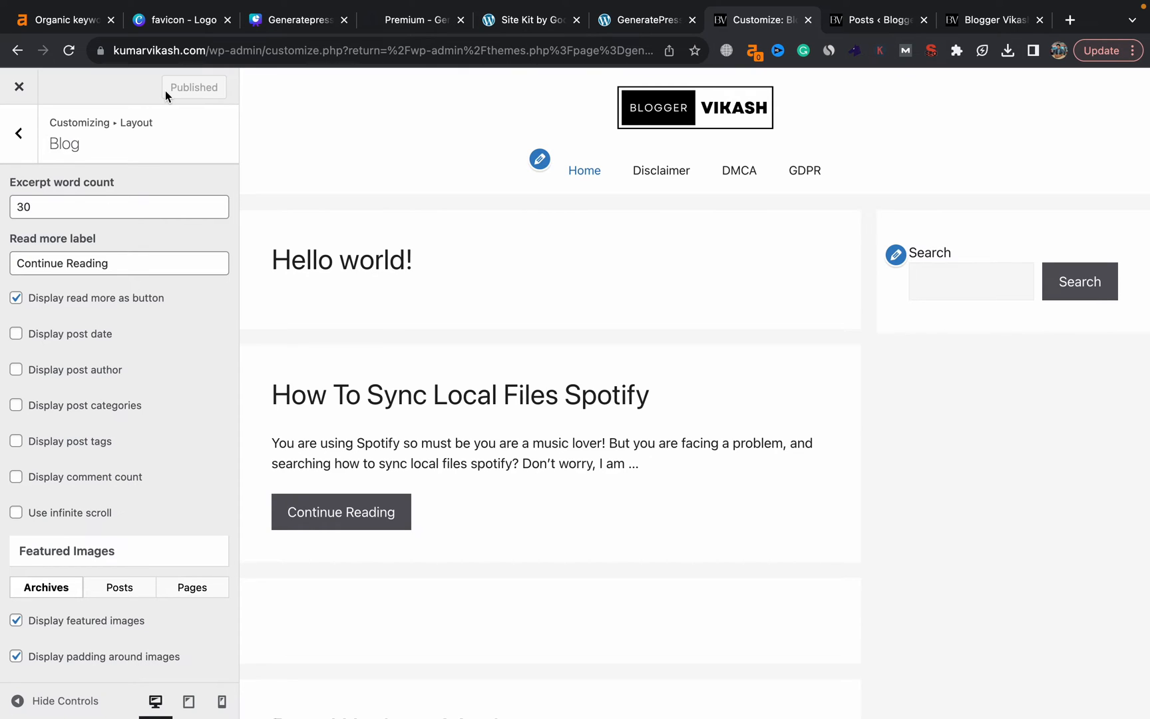
pyautogui.scroll(-4, 410, 280)
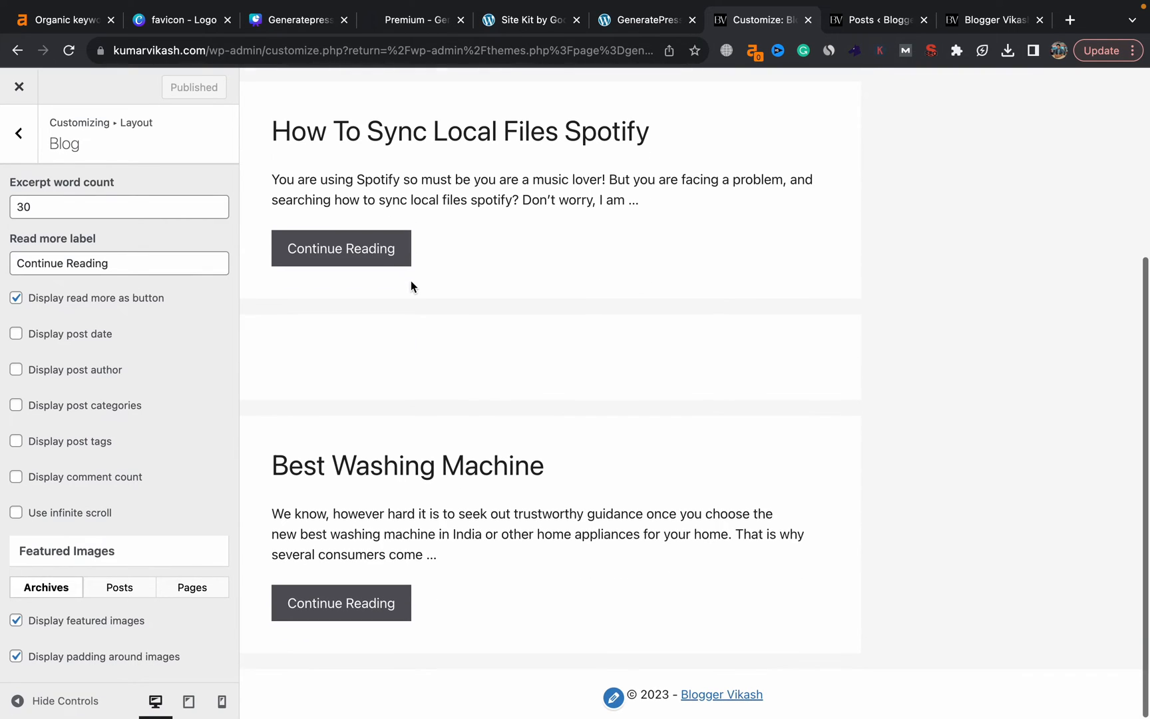
pyautogui.scroll(4, 410, 280)
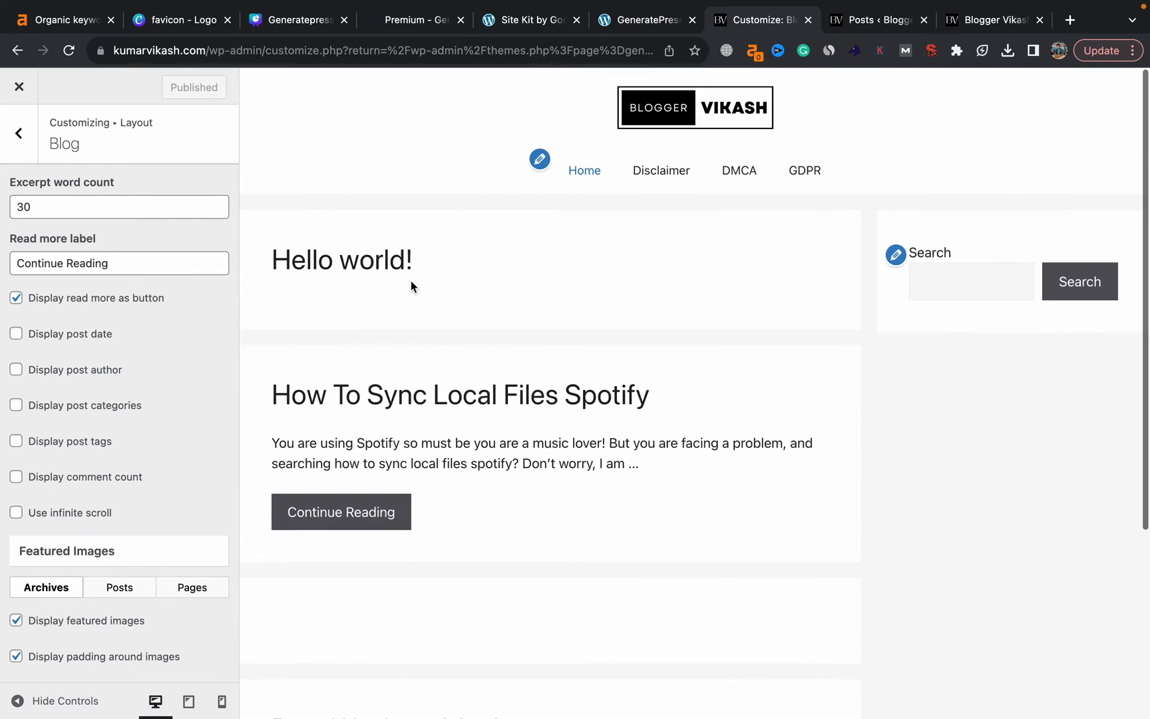
# Move the "Hello world!" post and the untitled post to the Trash from the dashboard's Posts list.
pyautogui.click(877, 20)
pyautogui.click(279, 309)
pyautogui.click(278, 357)
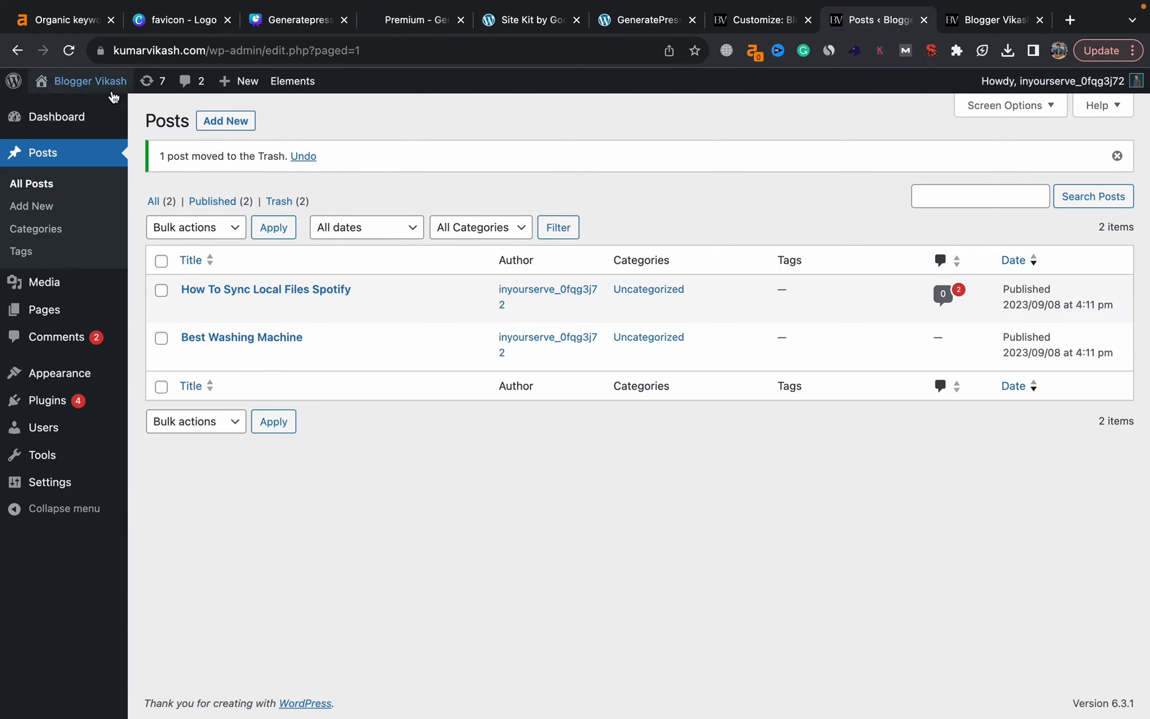
# Return to the customizer's Blog layout settings, turn on Display post date for archives and publish the change.
pyautogui.click(751, 21)
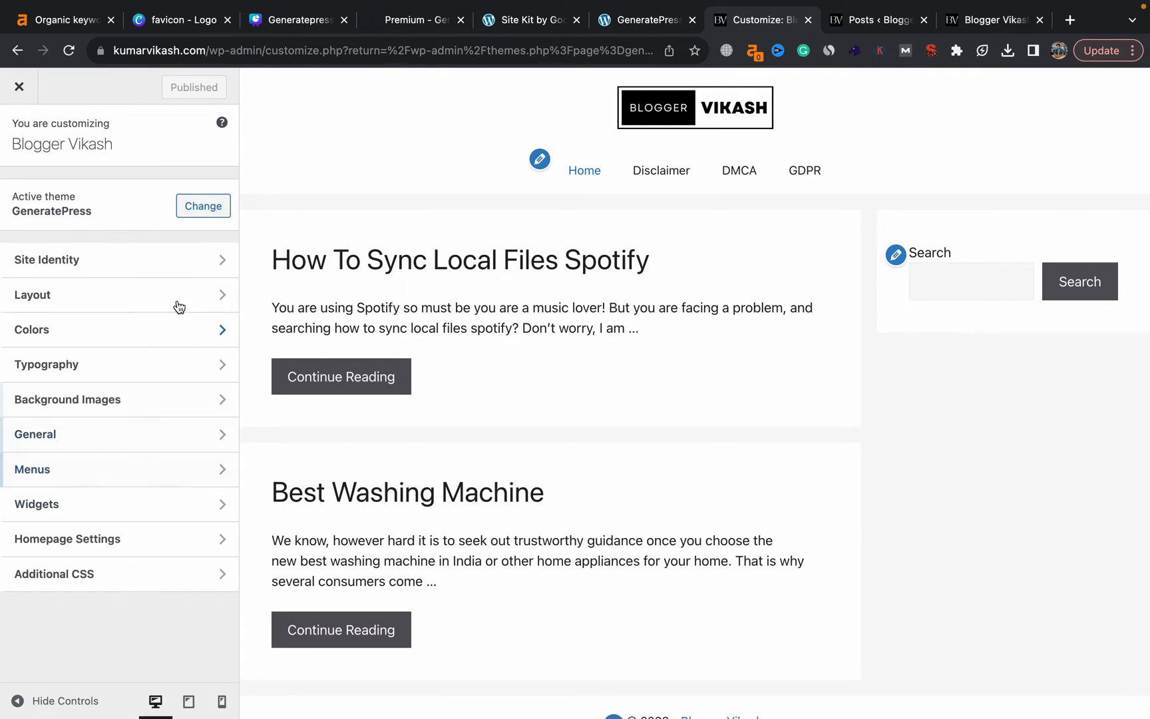
pyautogui.click(129, 299)
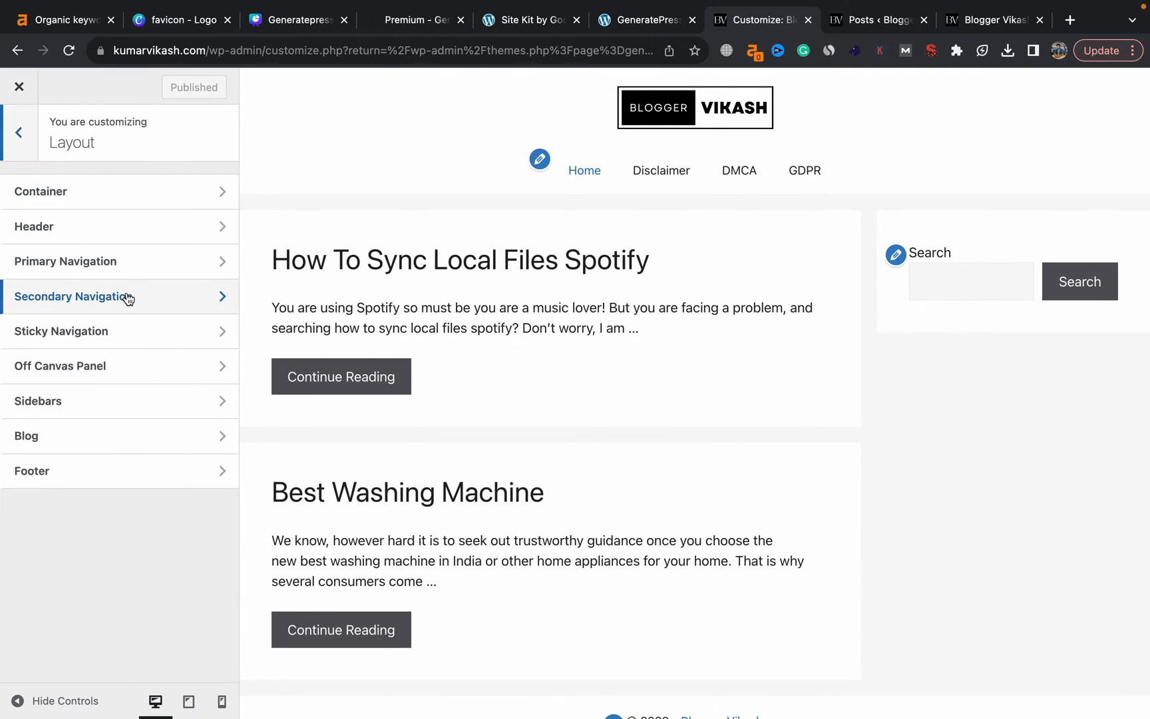
pyautogui.click(85, 433)
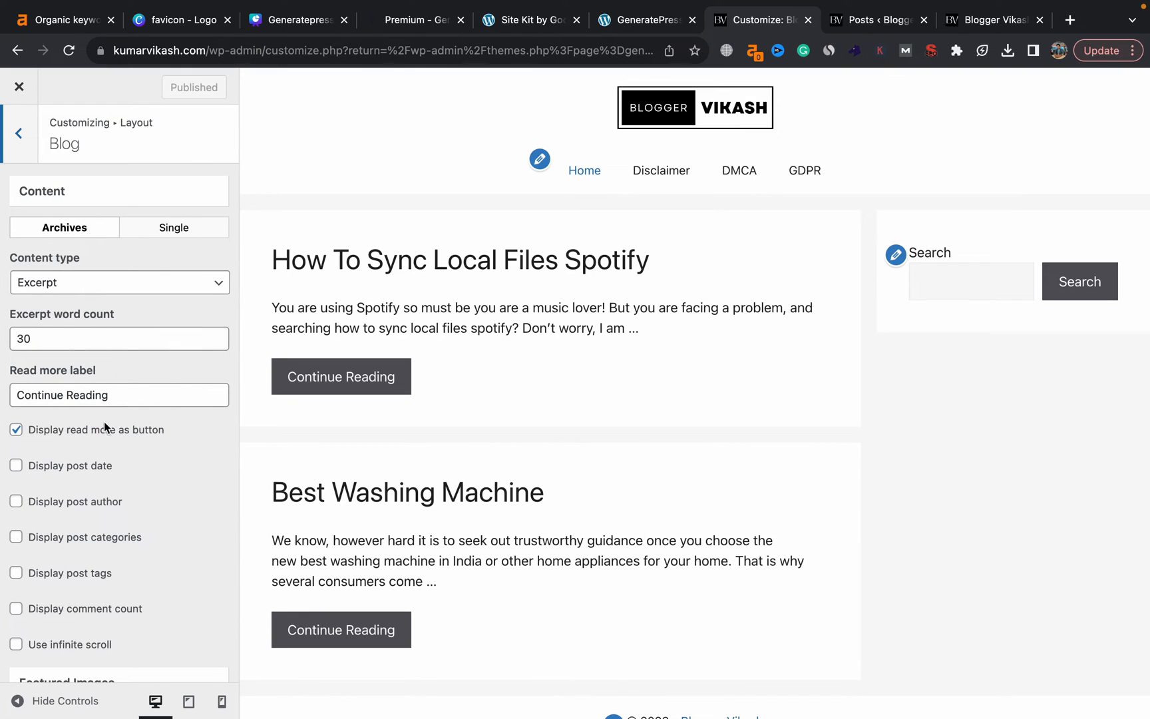
pyautogui.click(16, 468)
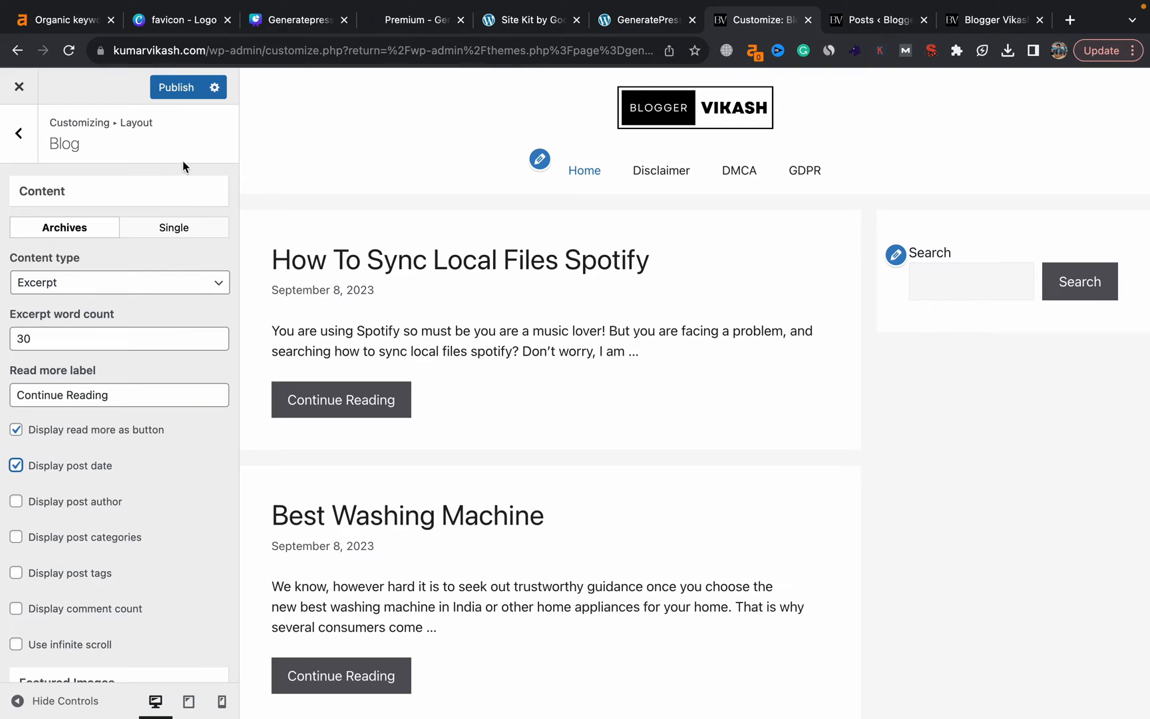
pyautogui.scroll(-10, 122, 432)
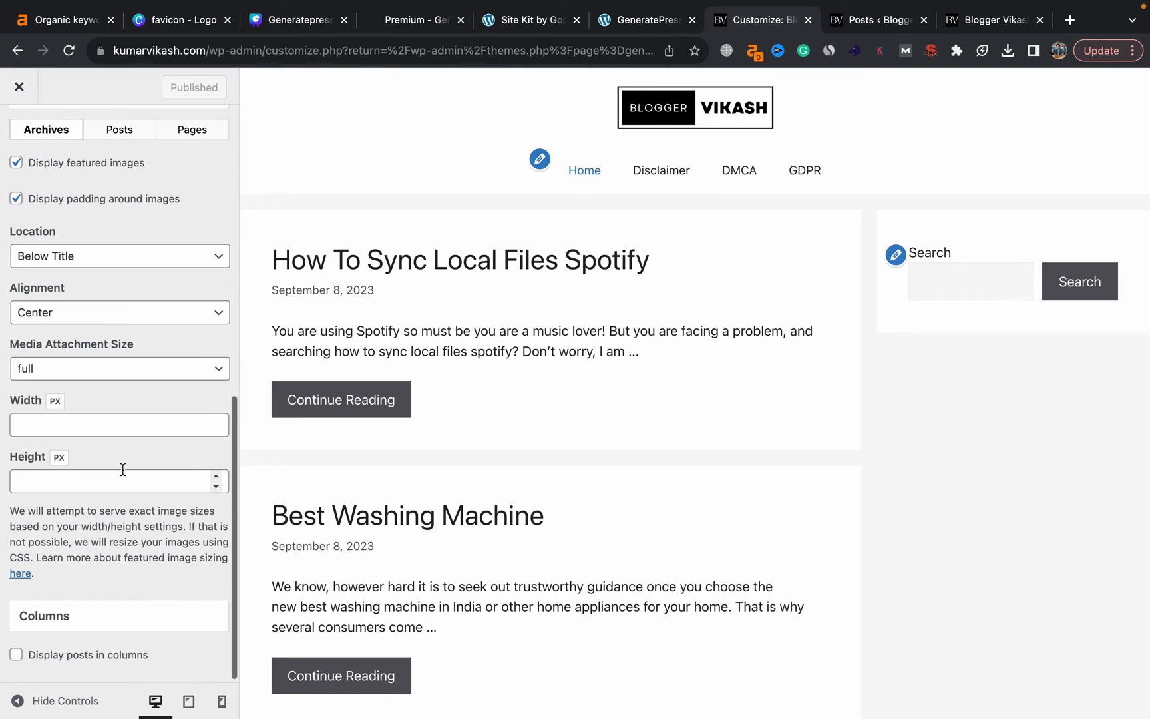
# Turn Display featured images for archives off and back on in the Blog layout's Featured Images settings.
pyautogui.scroll(1, 122, 467)
pyautogui.scroll(2, 123, 473)
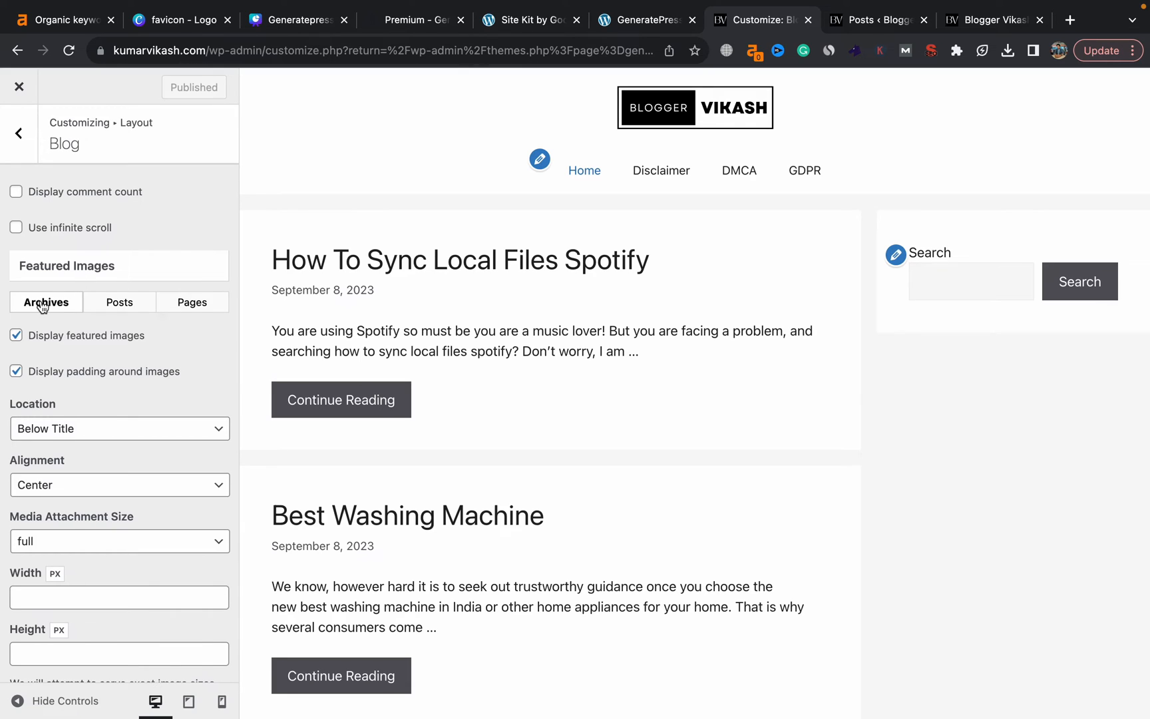
pyautogui.scroll(-2, 373, 343)
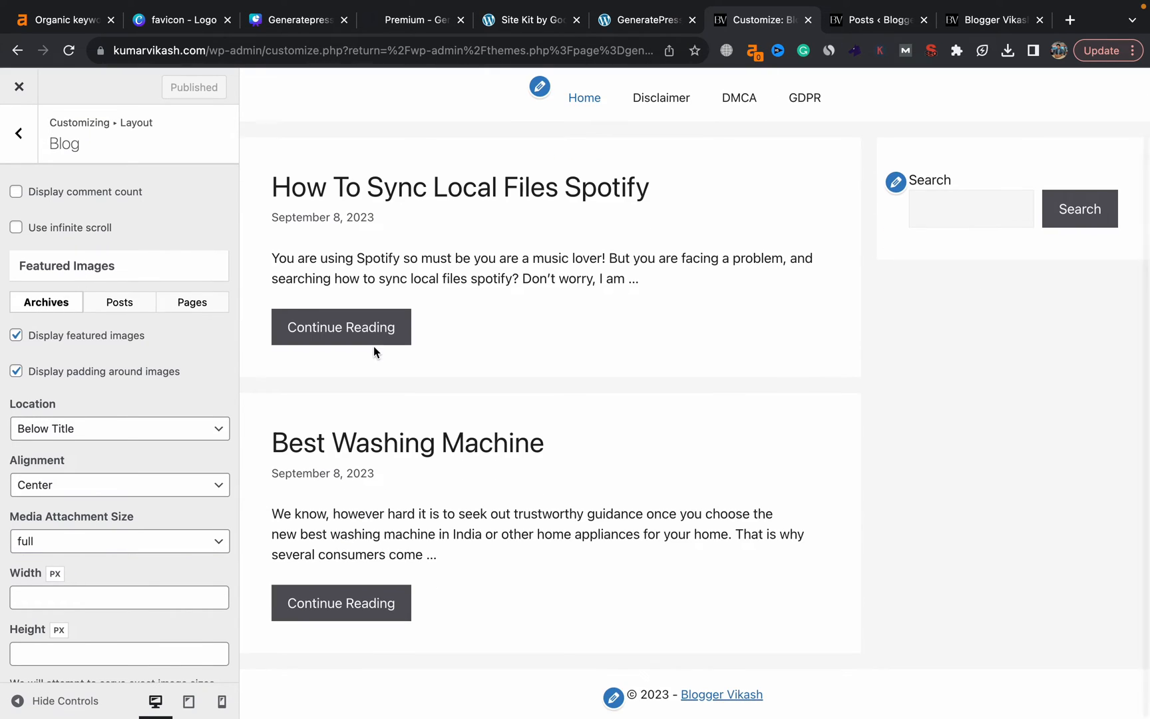
pyautogui.scroll(2, 375, 347)
pyautogui.click(16, 334)
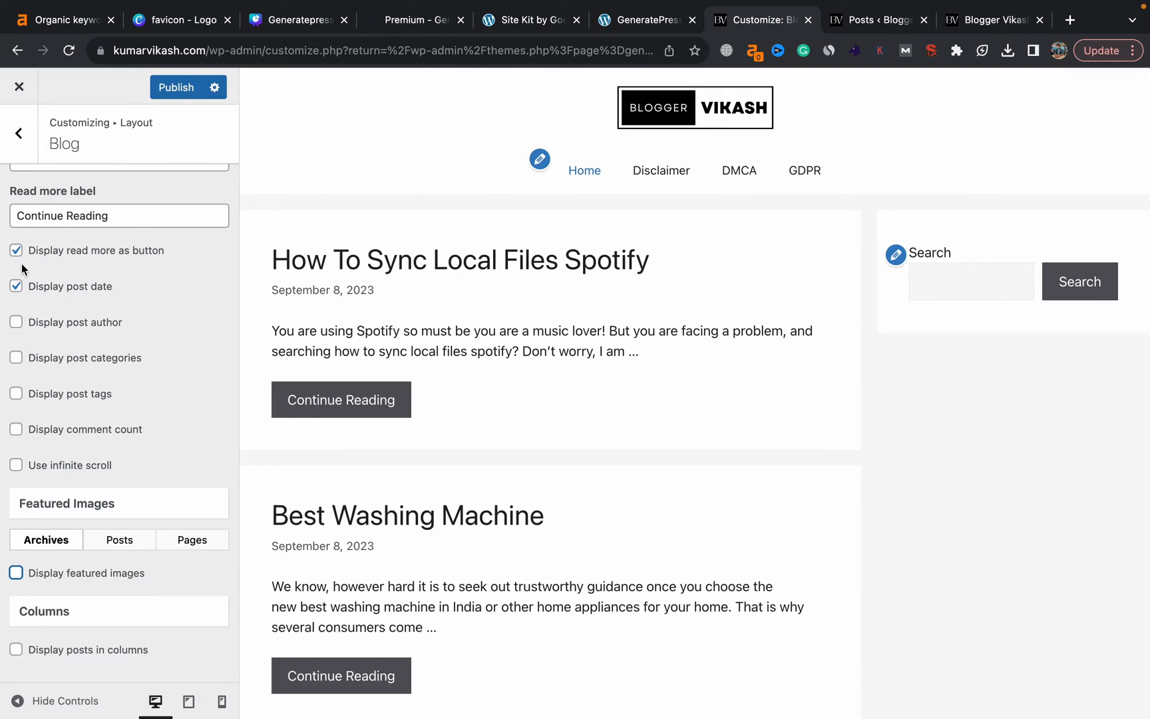
pyautogui.click(16, 572)
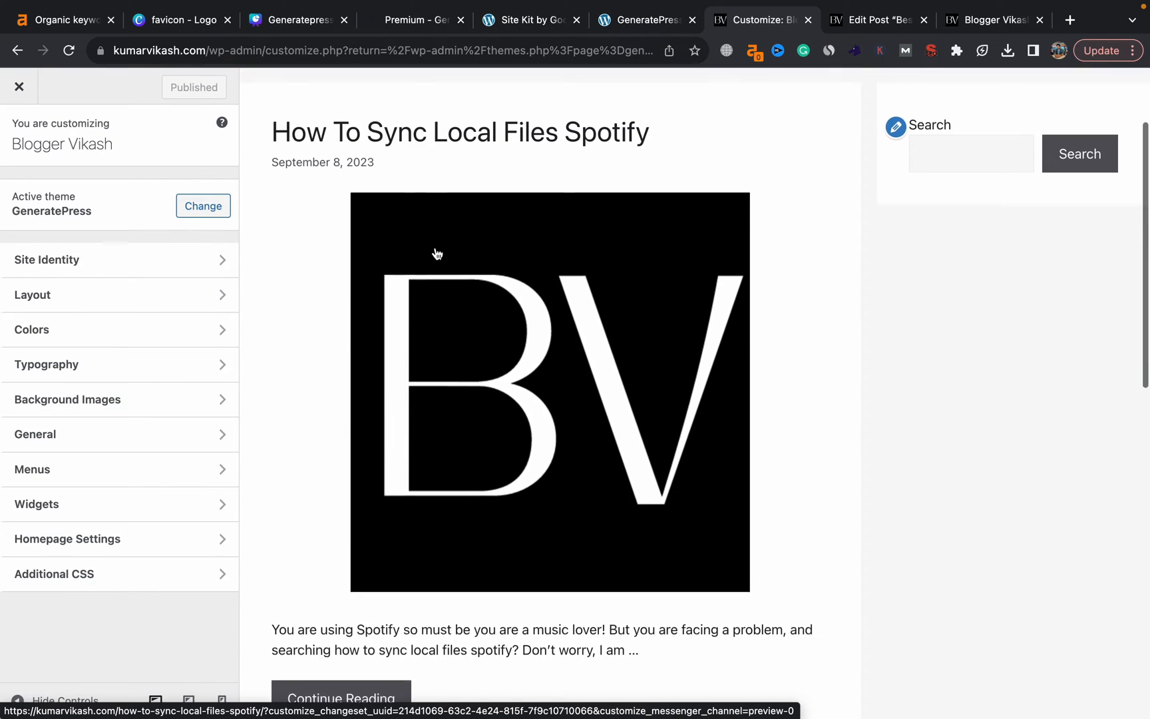
# Reopen the Blog layout settings in the customizer and go to the Featured Images options for archives.
pyautogui.scroll(-3, 434, 254)
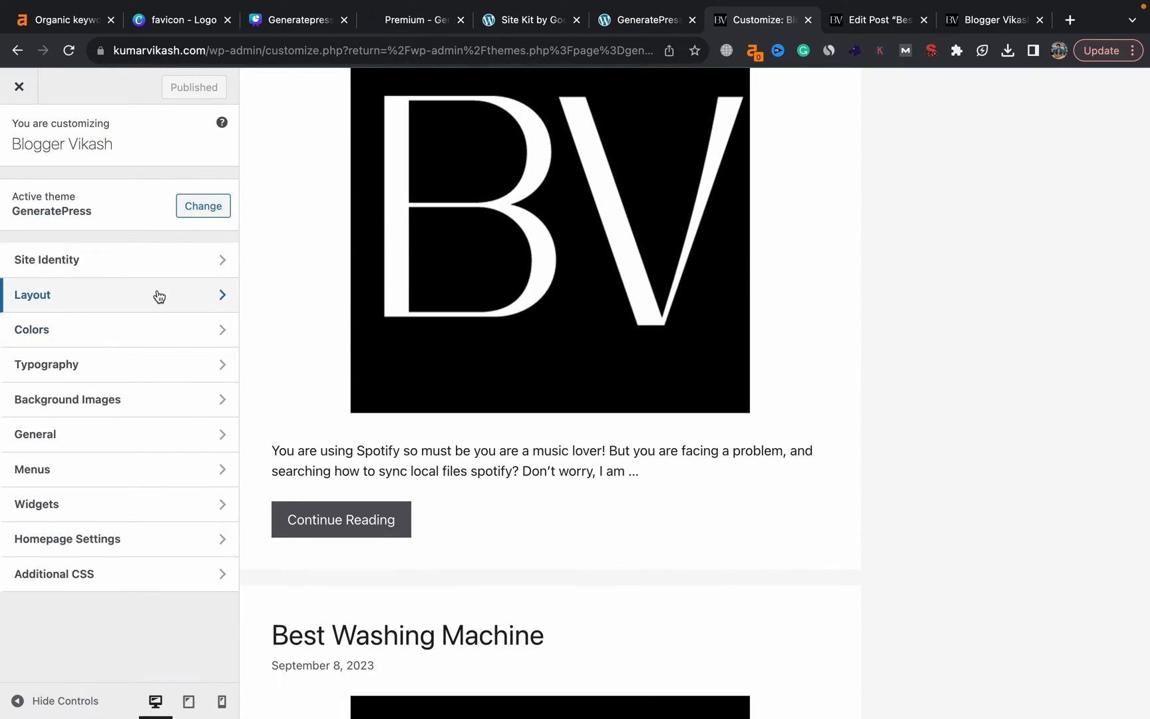
pyautogui.click(159, 297)
pyautogui.click(91, 437)
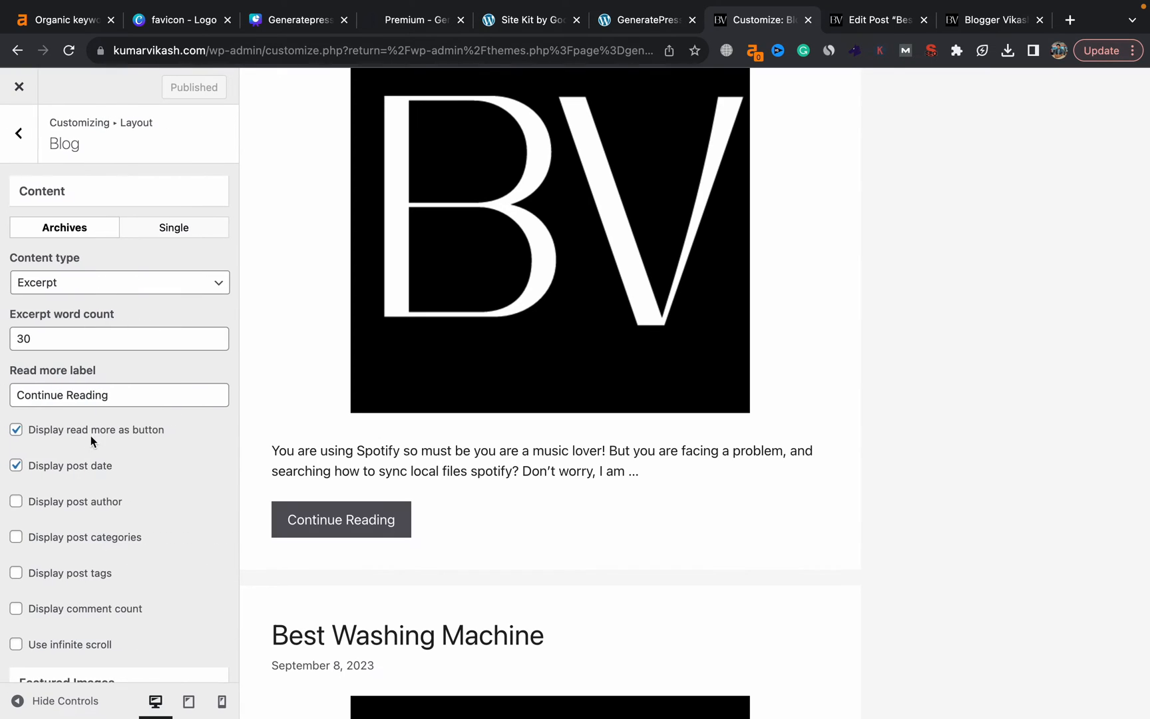
pyautogui.scroll(-10, 94, 356)
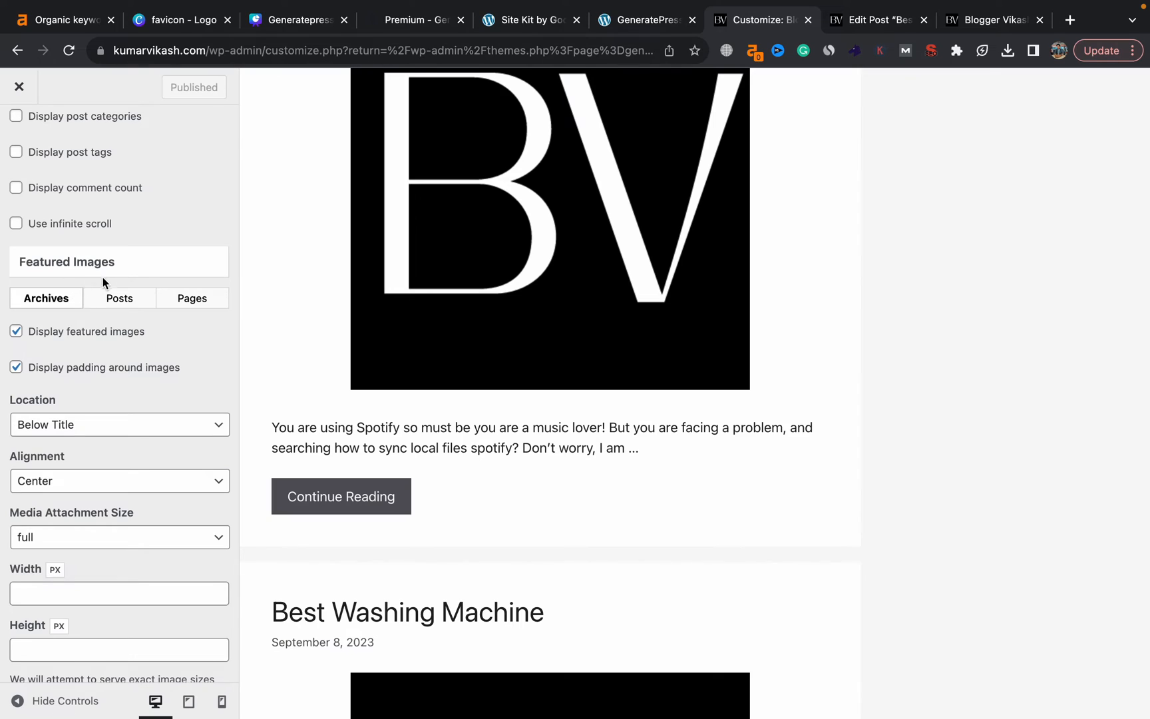
pyautogui.scroll(10, 655, 380)
pyautogui.scroll(-15, 655, 381)
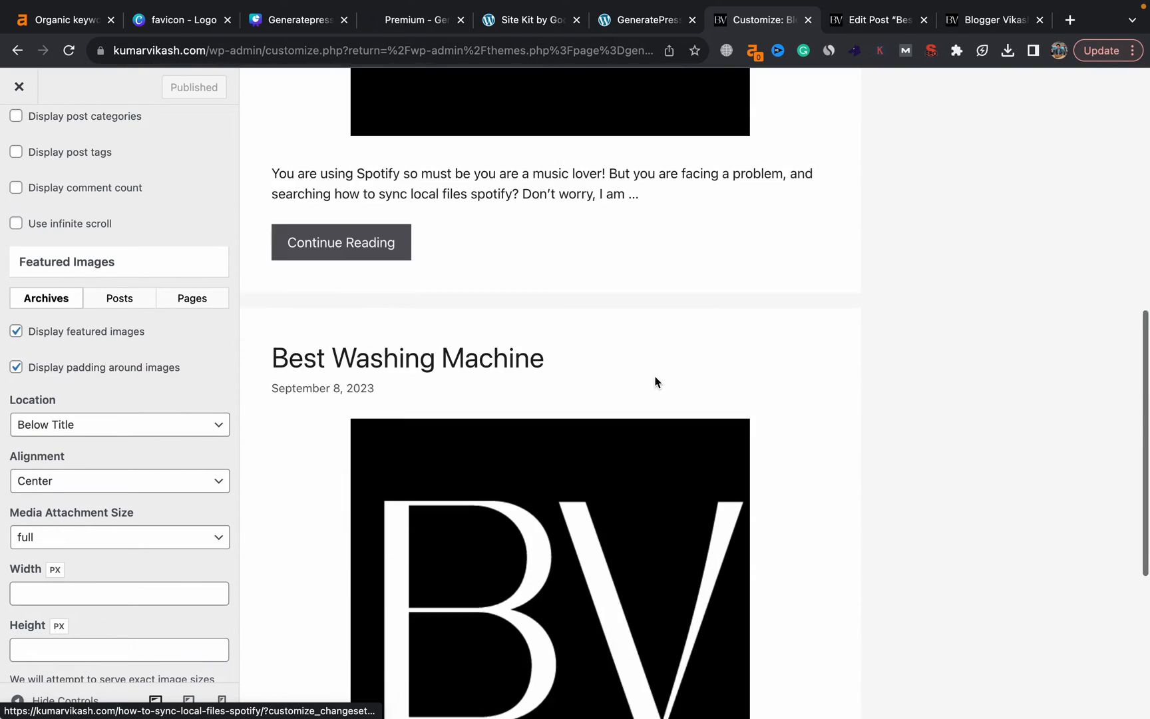
# Hide the featured images on archives to compare the preview, and display them again.
pyautogui.click(103, 341)
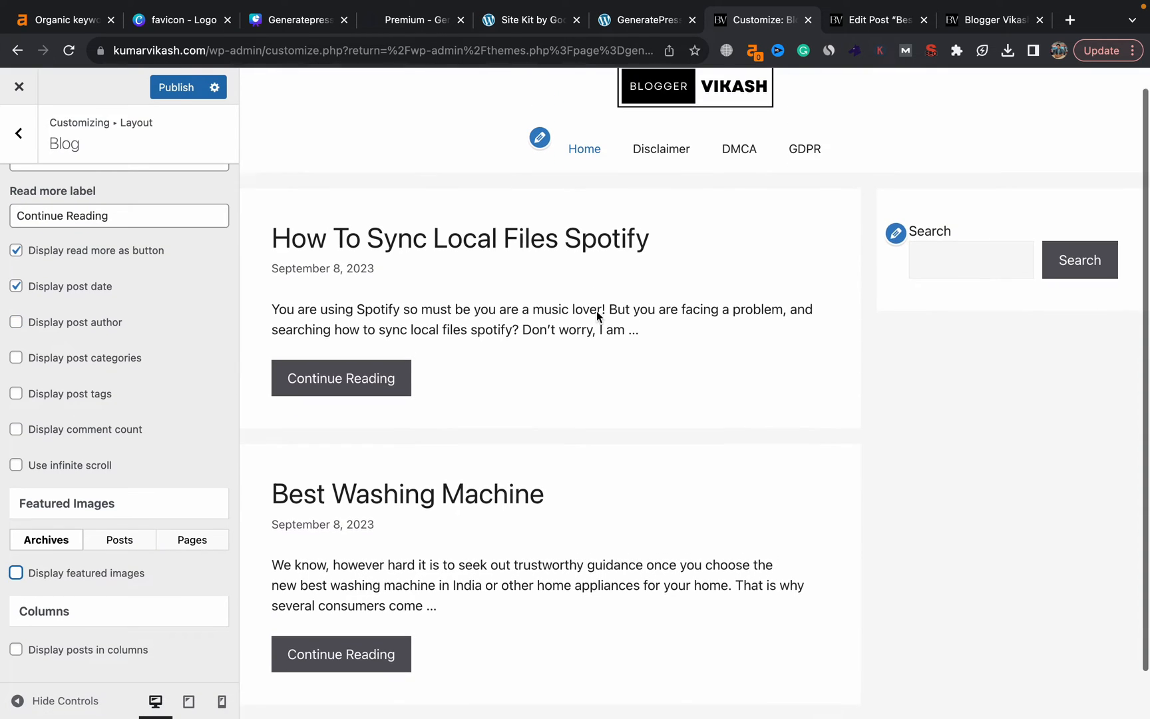
pyautogui.scroll(-1, 596, 310)
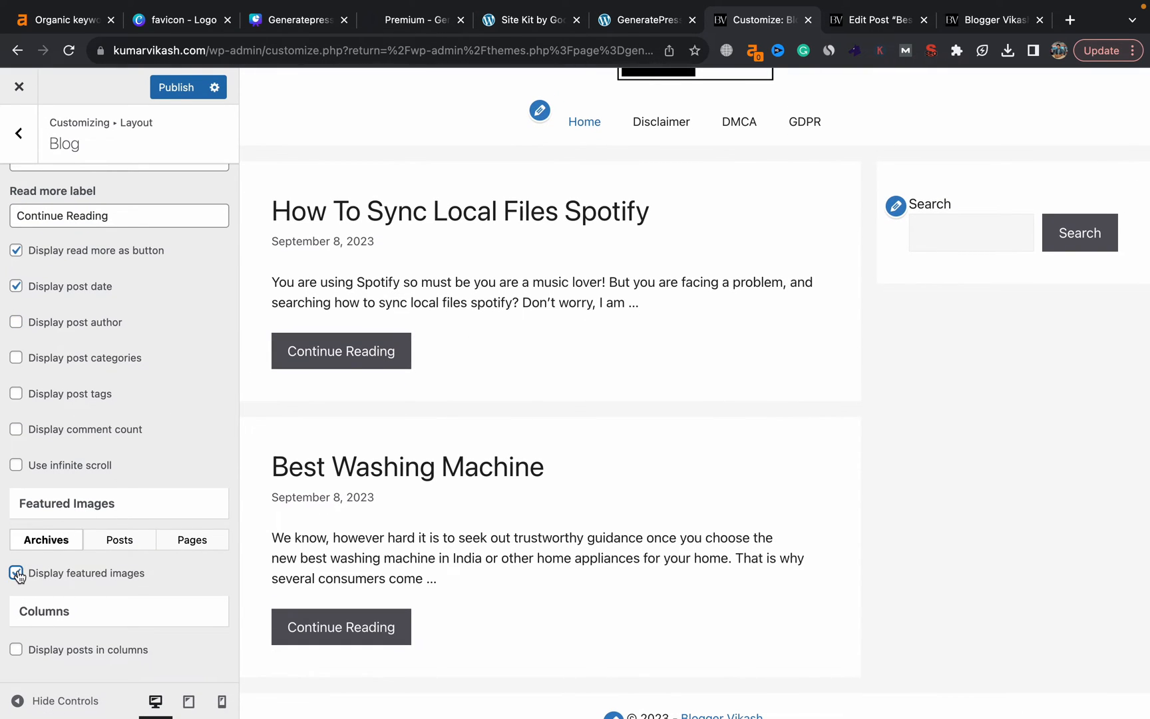
pyautogui.scroll(-3, 118, 575)
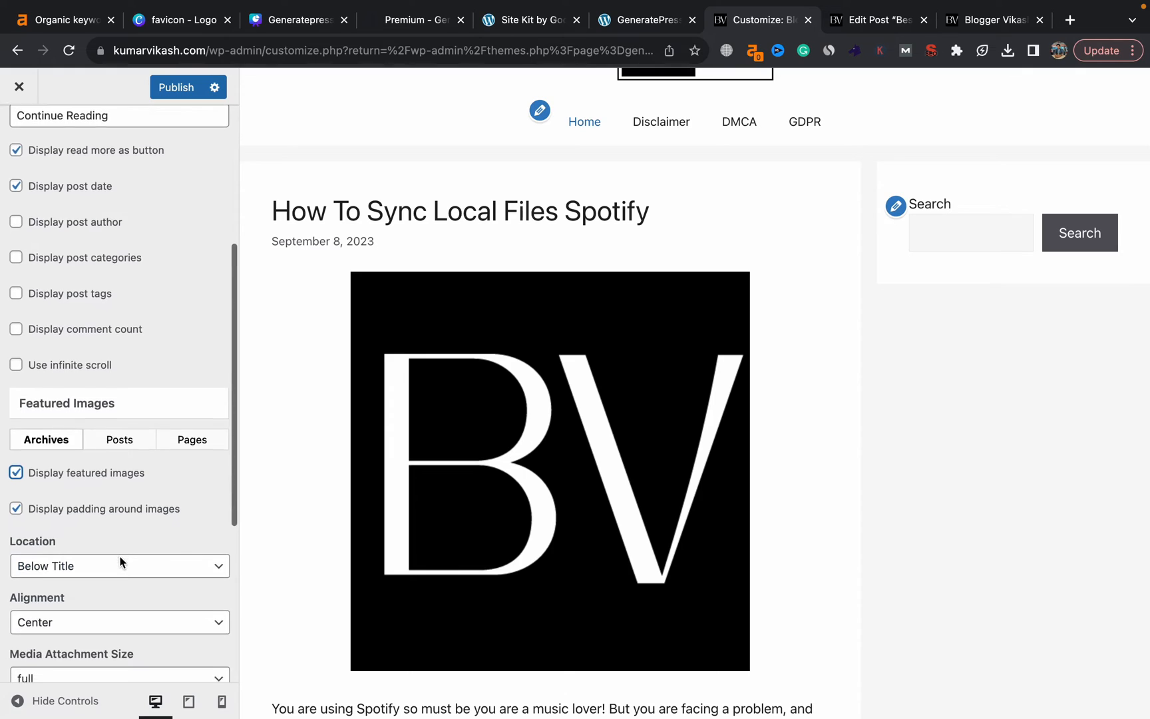
# Try the thumbnail and medium_large media attachment sizes for the archive featured images.
pyautogui.scroll(-3, 120, 562)
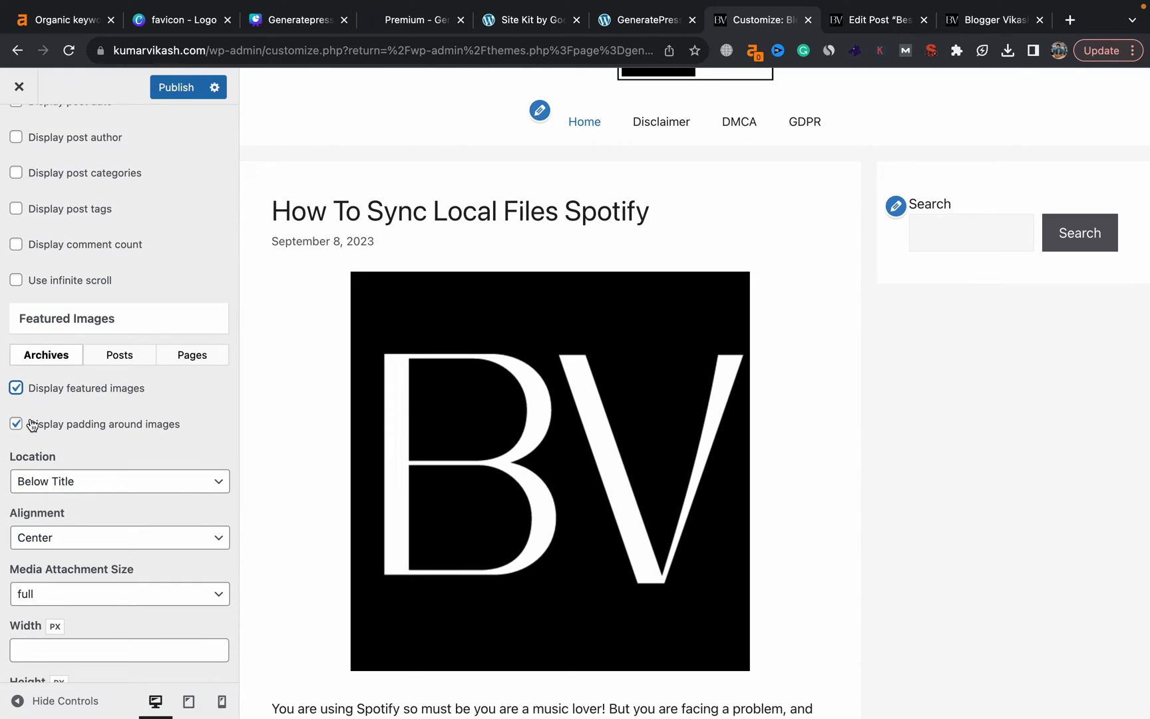
pyautogui.click(17, 425)
pyautogui.click(93, 592)
pyautogui.click(83, 612)
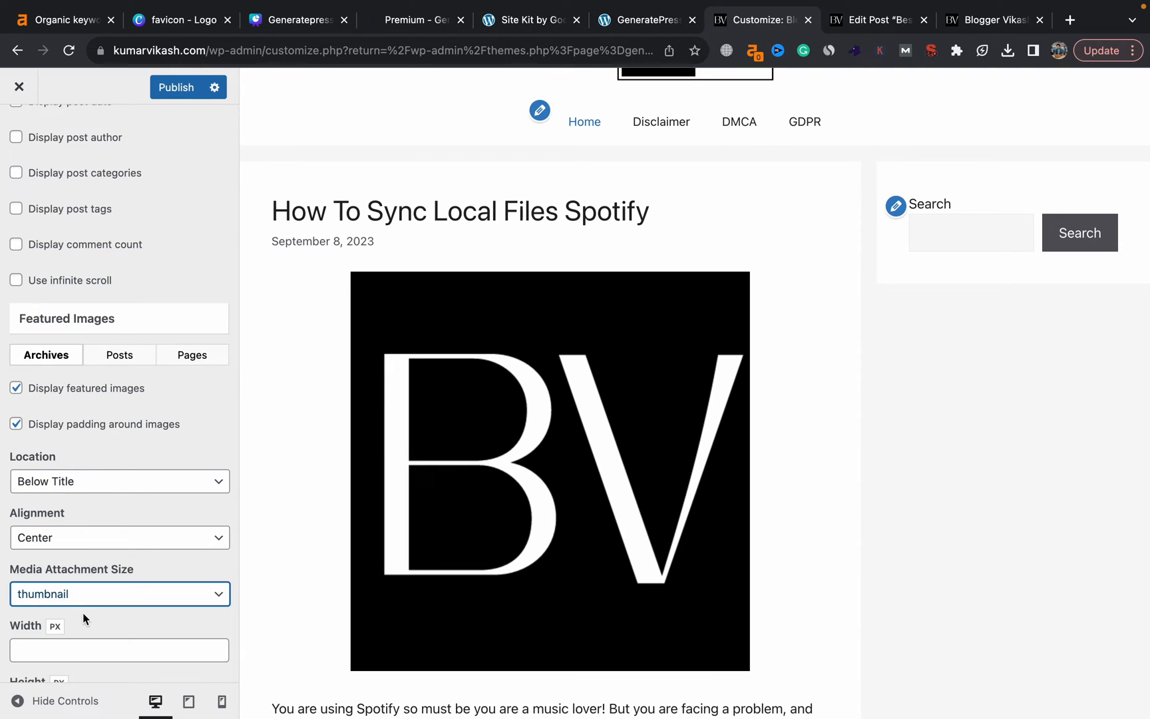
pyautogui.click(92, 599)
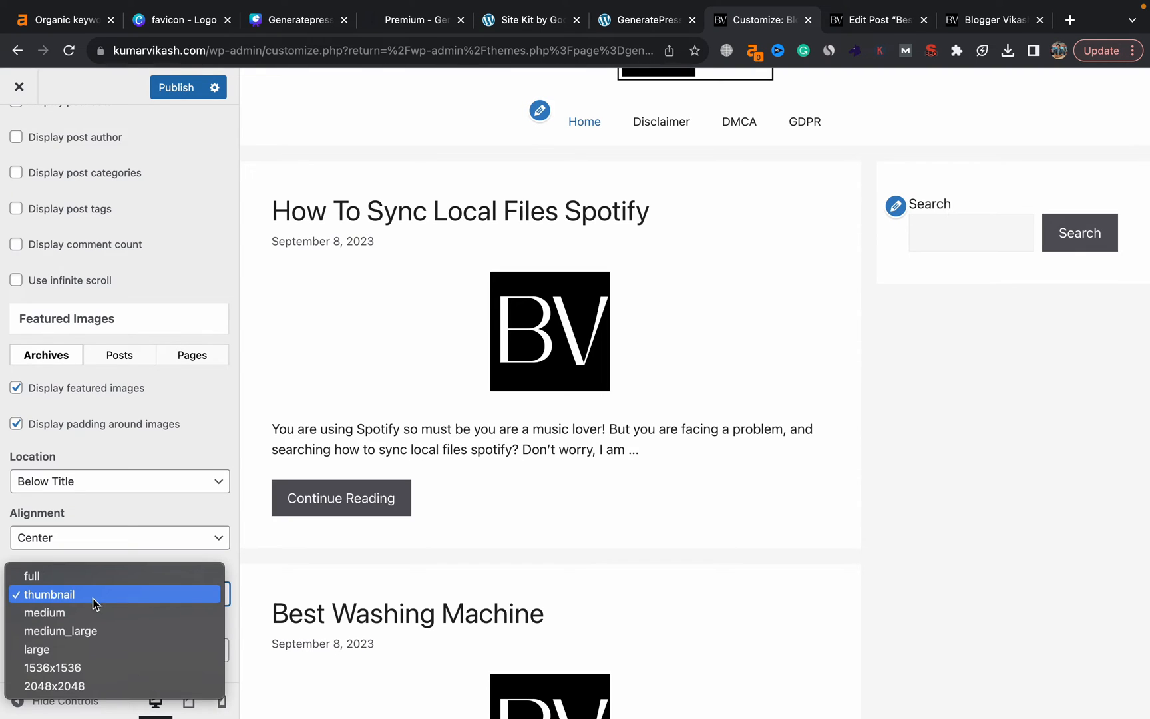
pyautogui.click(83, 626)
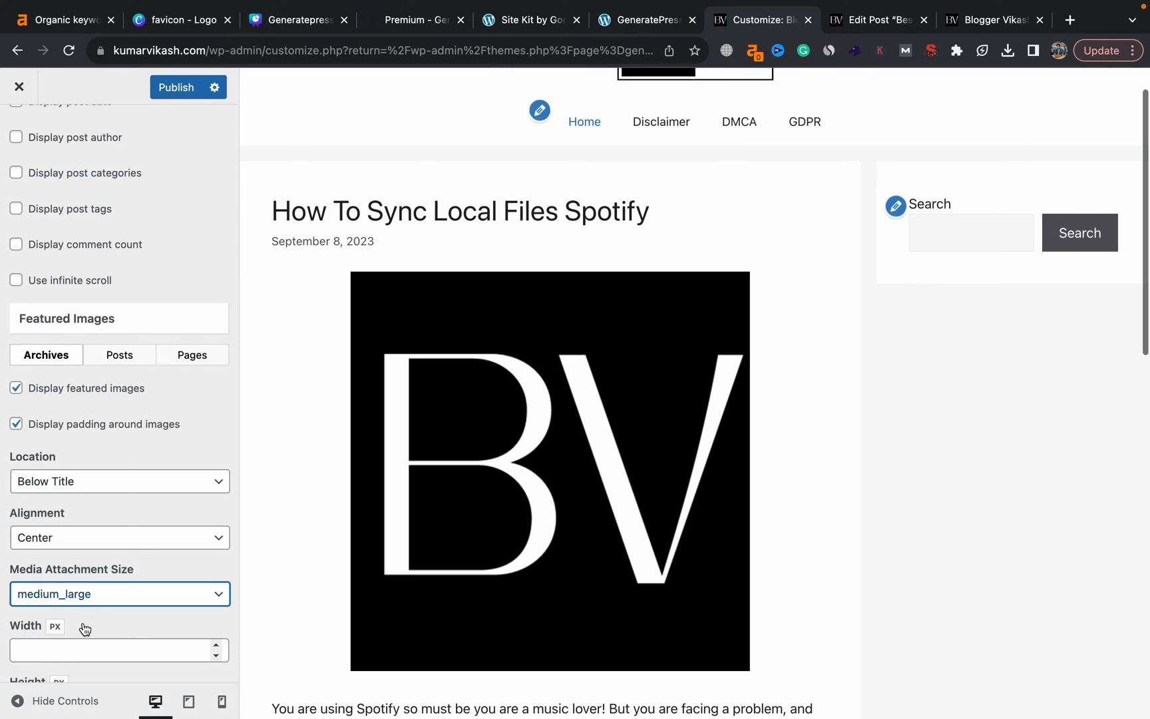
# Try the large and medium_large sizes for the archive featured images, and return Media Attachment Size to full.
pyautogui.click(105, 597)
pyautogui.click(98, 609)
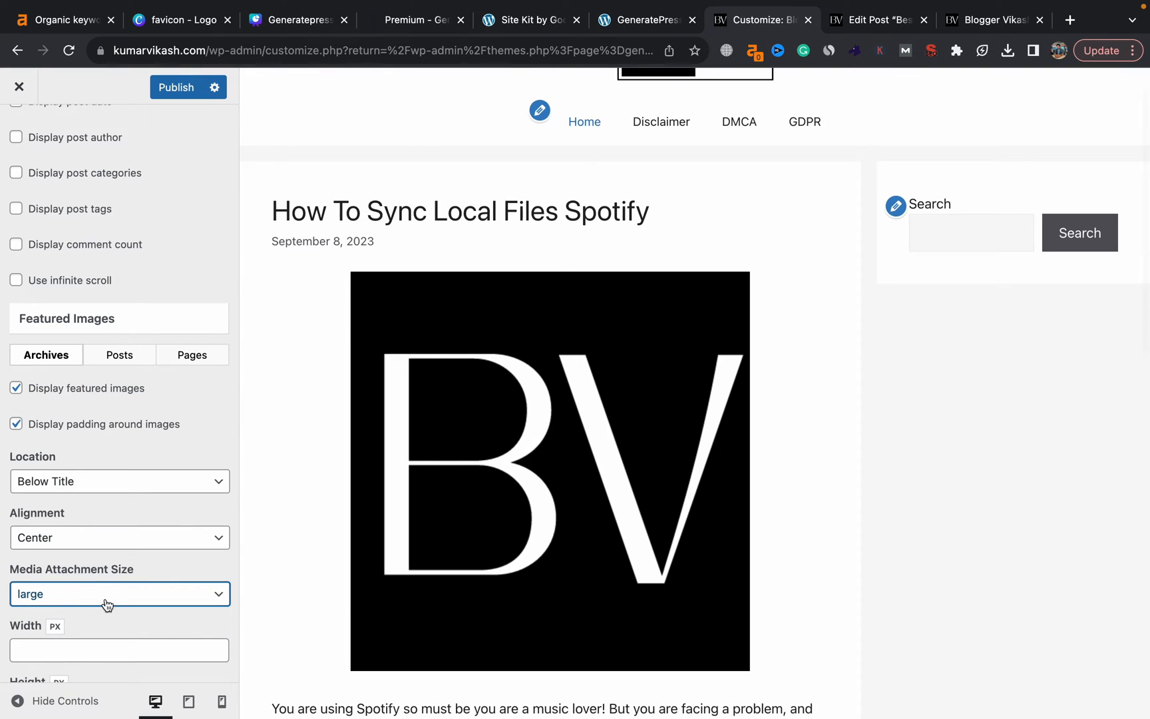
pyautogui.click(105, 603)
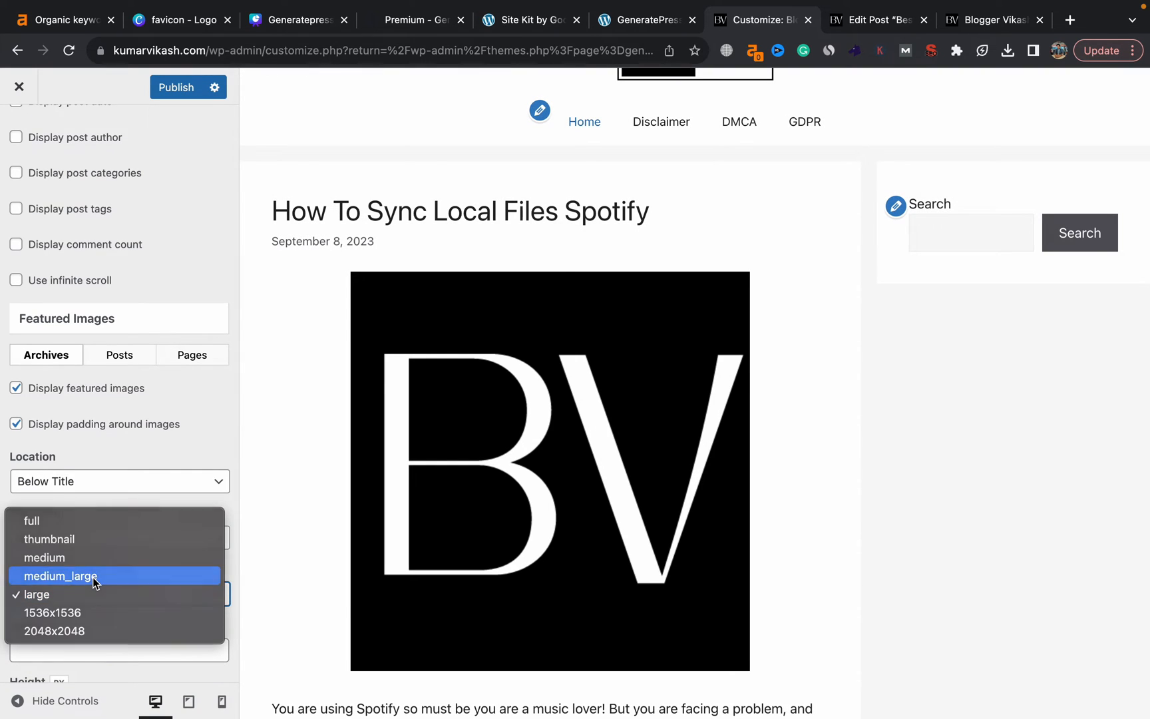
pyautogui.click(93, 576)
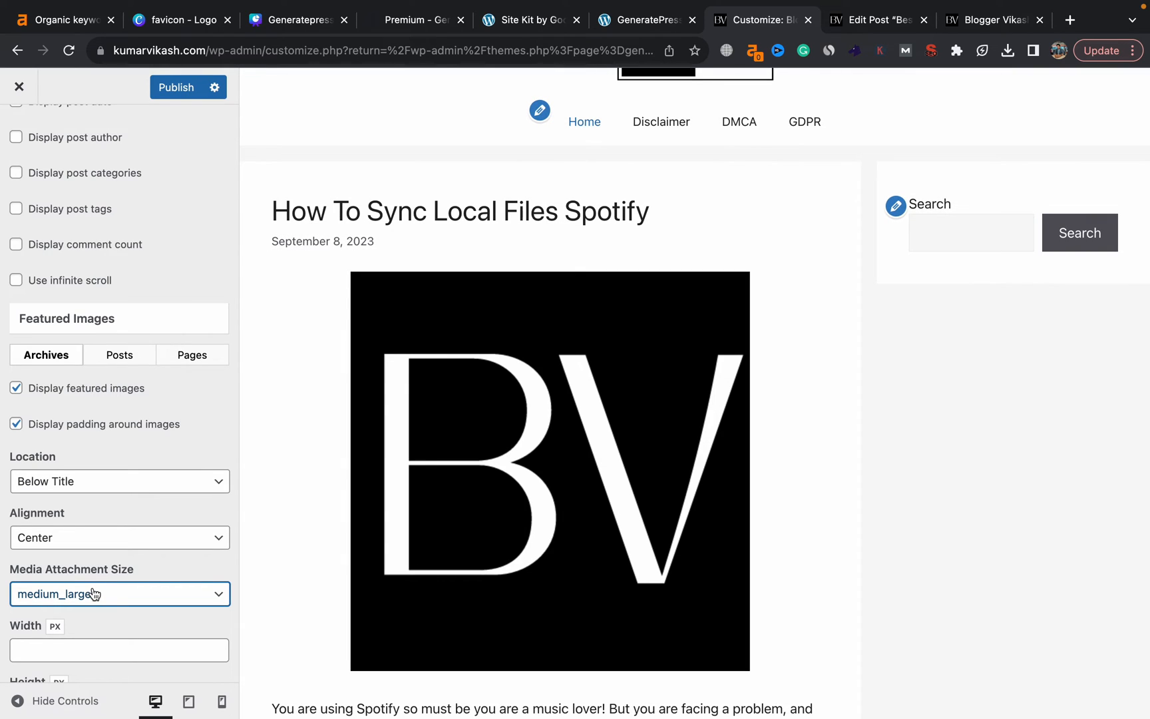
pyautogui.click(95, 595)
pyautogui.click(85, 538)
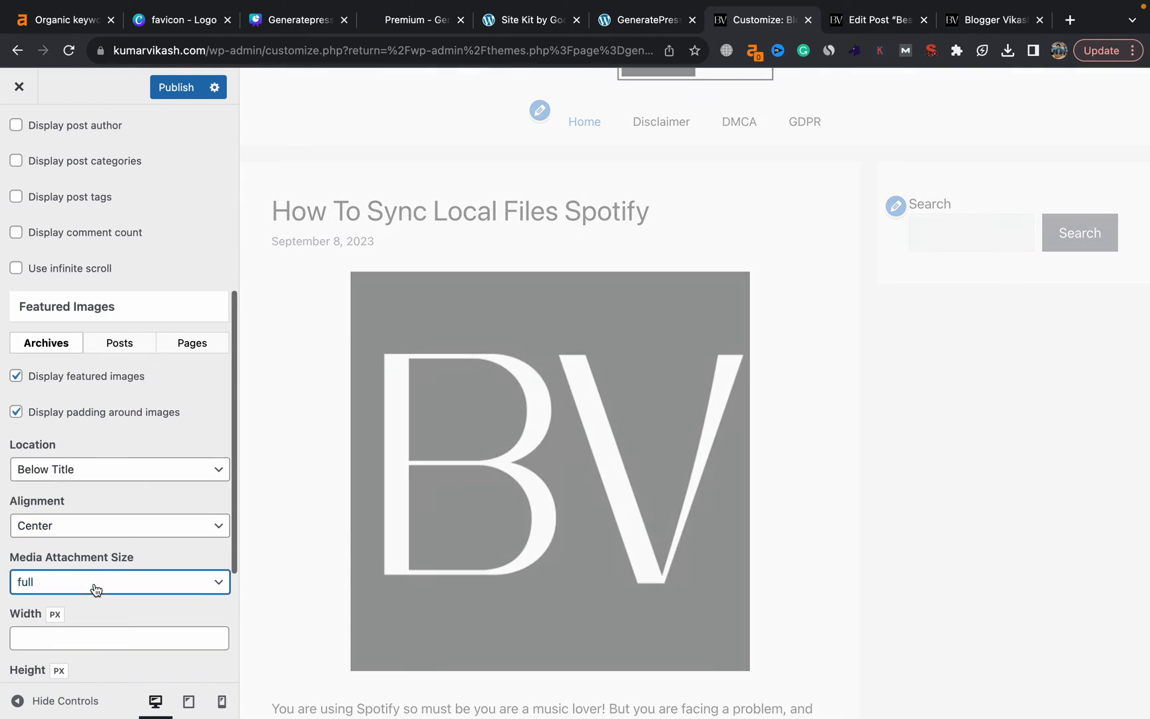
# Set the archive featured images to a width of 300 px and a height of 300 px.
pyautogui.scroll(-2, 87, 591)
pyautogui.click(80, 594)
pyautogui.write('3')
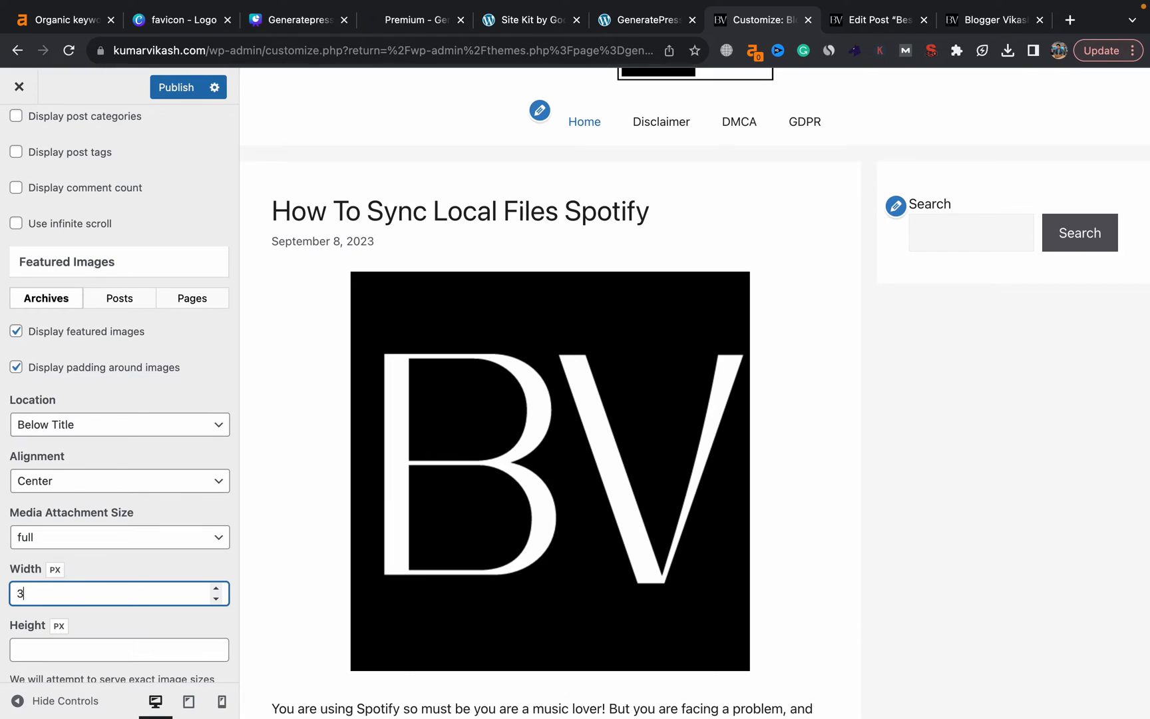
pyautogui.write('00')
pyautogui.click(76, 643)
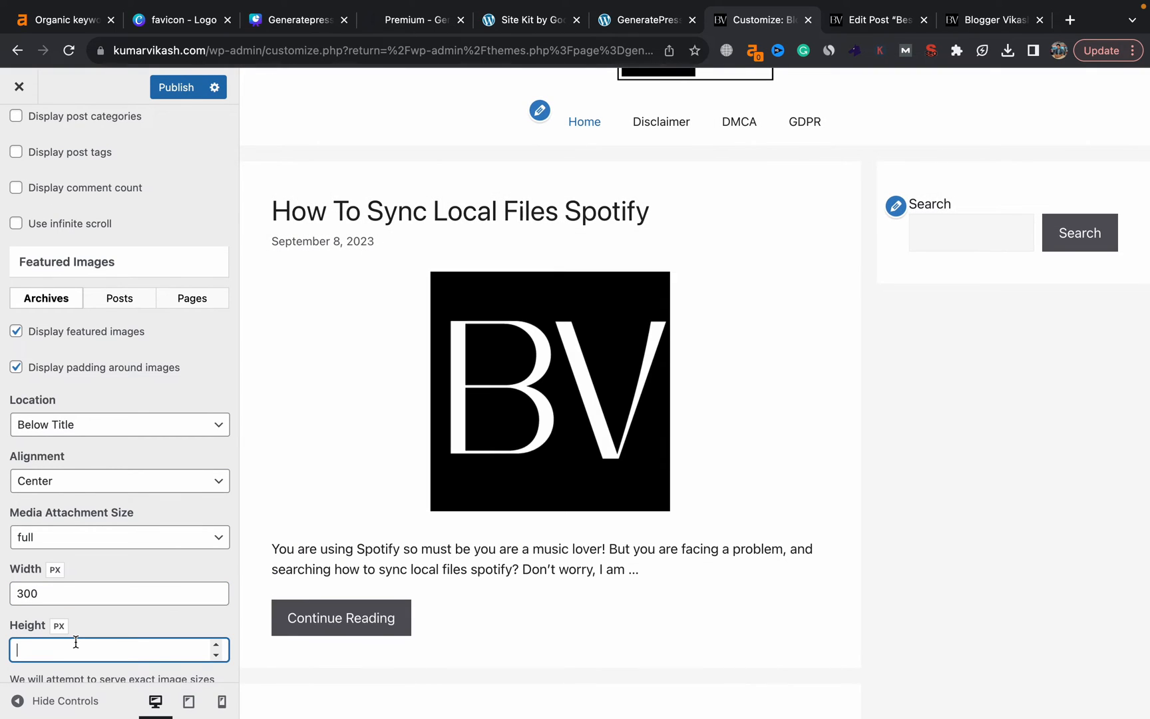
pyautogui.write('300')
pyautogui.scroll(-3, 172, 583)
# Set the location of the archive featured images to Above Title.
pyautogui.scroll(6, 173, 490)
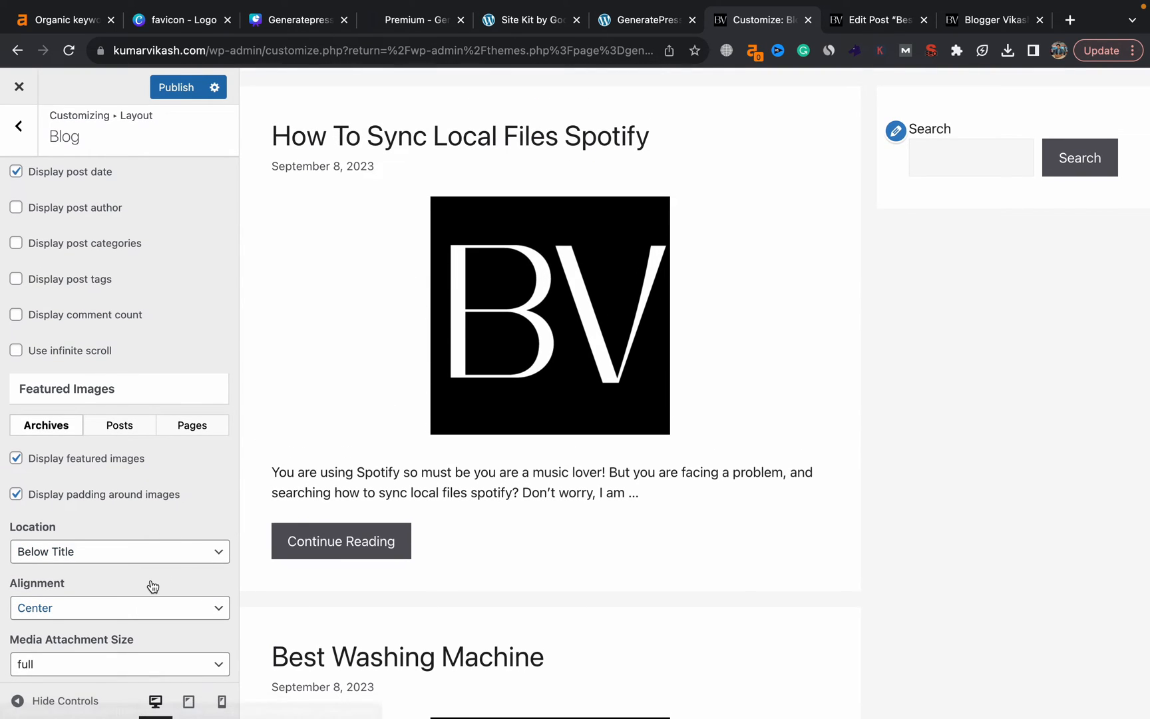
pyautogui.click(135, 558)
pyautogui.click(109, 566)
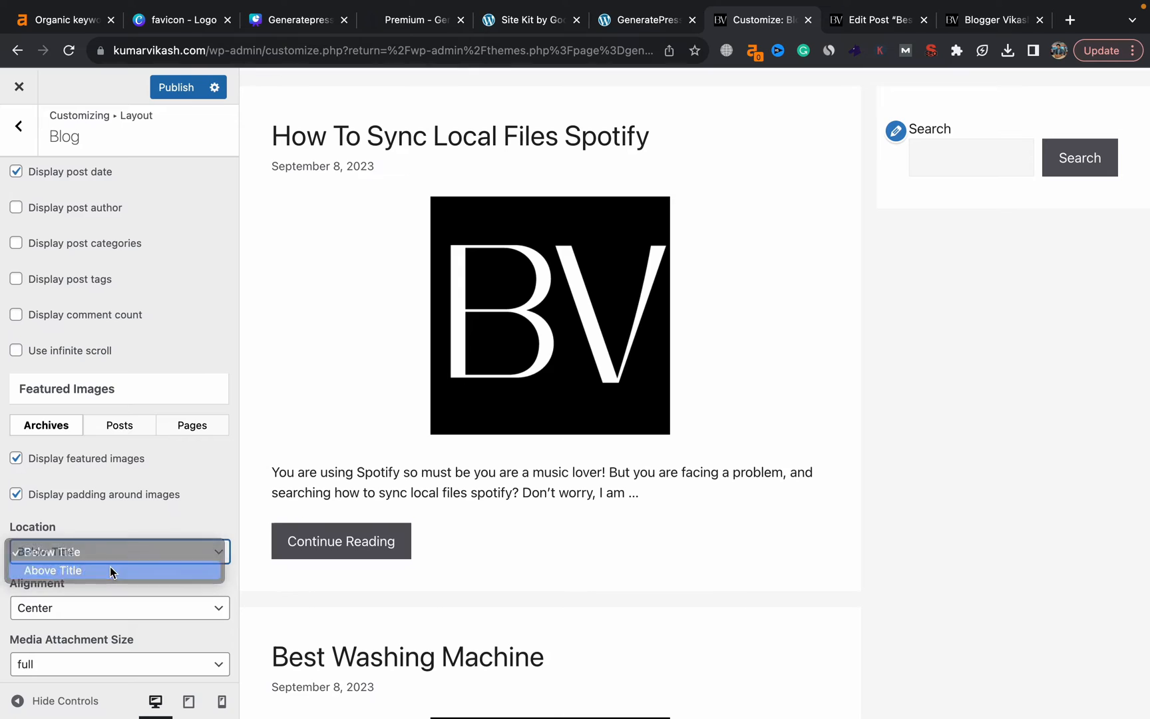
pyautogui.scroll(2, 468, 286)
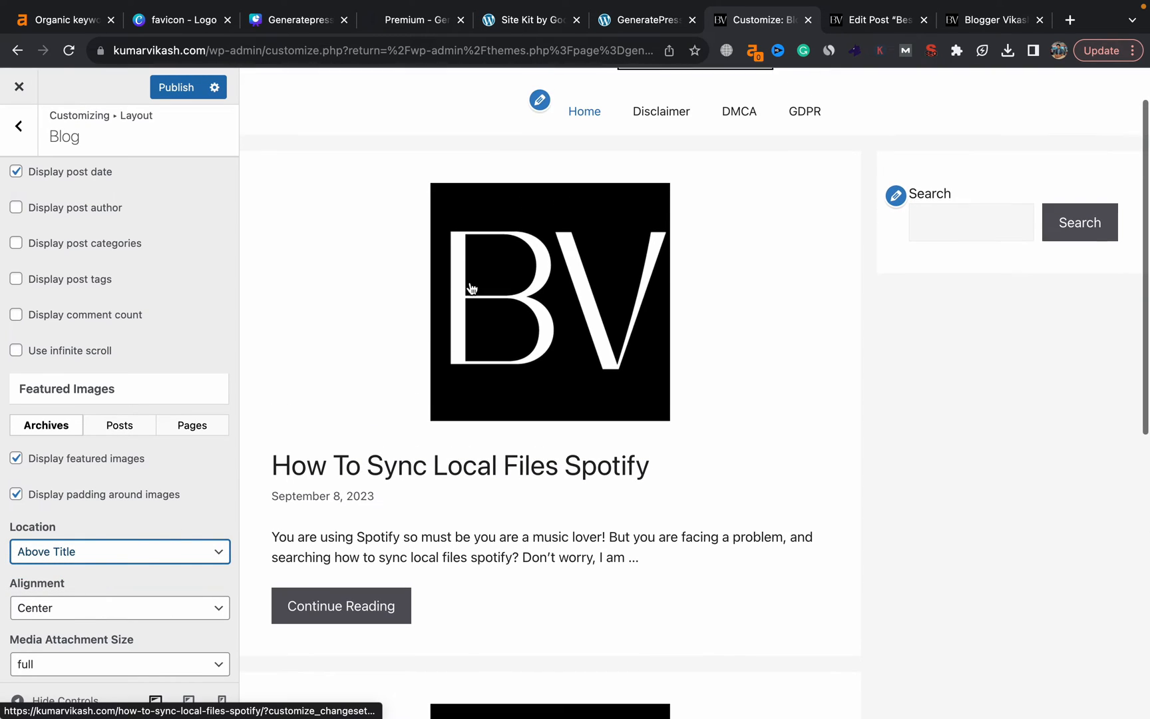
# Try Left alignment for the archive featured images and examine the posts in the preview.
pyautogui.scroll(-1, 185, 506)
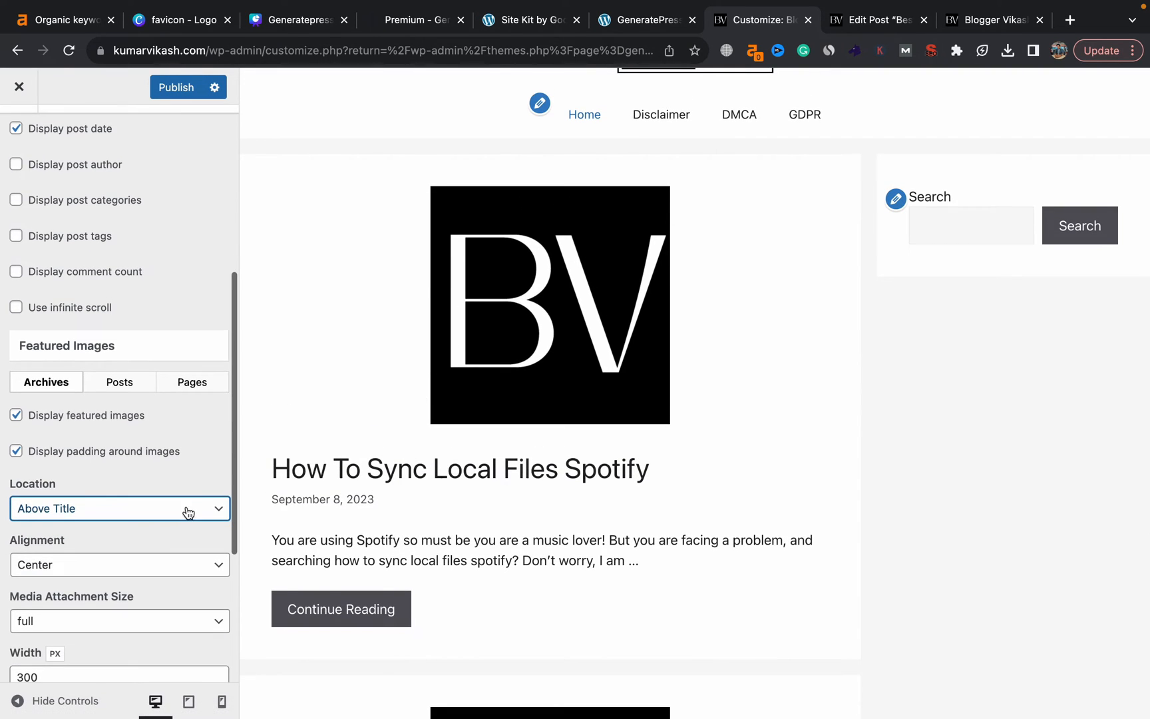
pyautogui.click(153, 564)
pyautogui.click(132, 583)
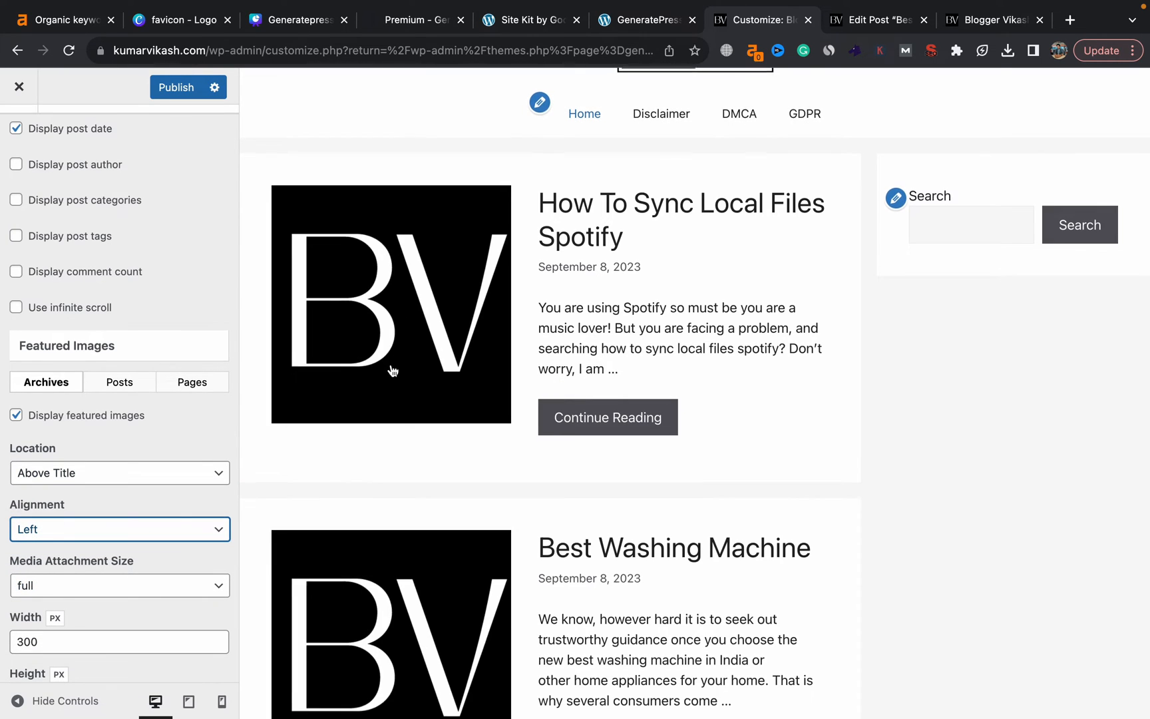
pyautogui.scroll(-3, 386, 313)
pyautogui.scroll(2, 391, 368)
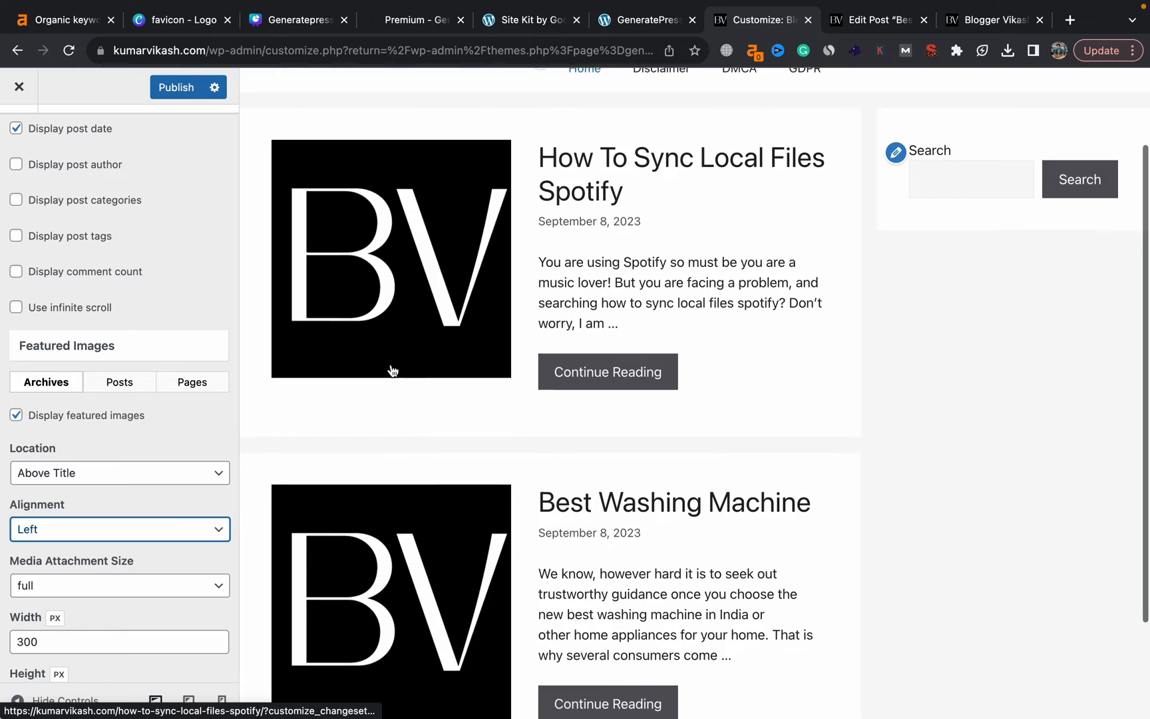
pyautogui.scroll(-1, 372, 386)
# Set the alignment of the archive featured images to Right and publish the blog layout changes.
pyautogui.click(196, 530)
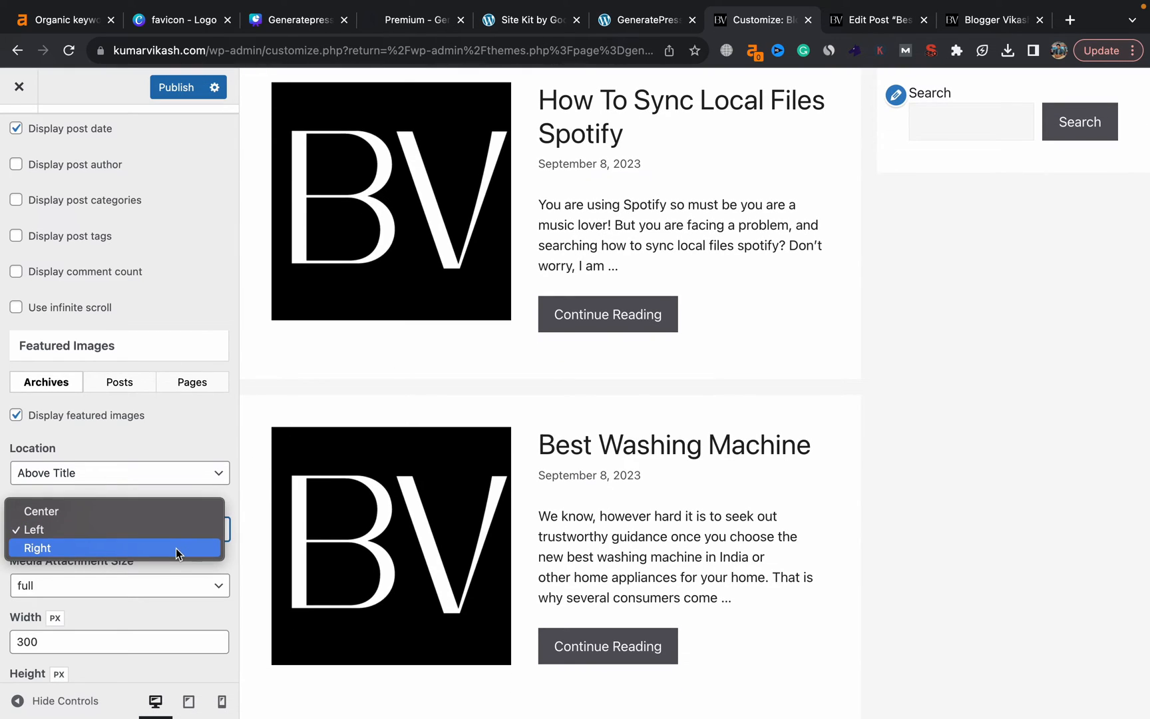
pyautogui.click(176, 549)
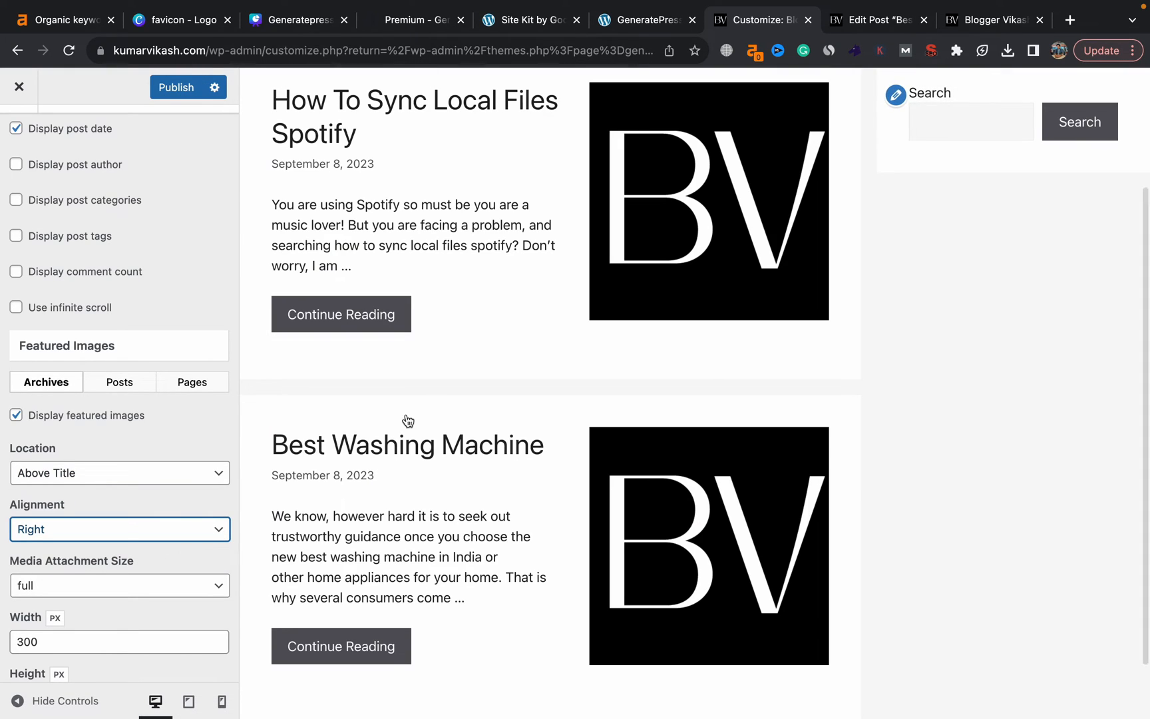
pyautogui.scroll(-2, 436, 400)
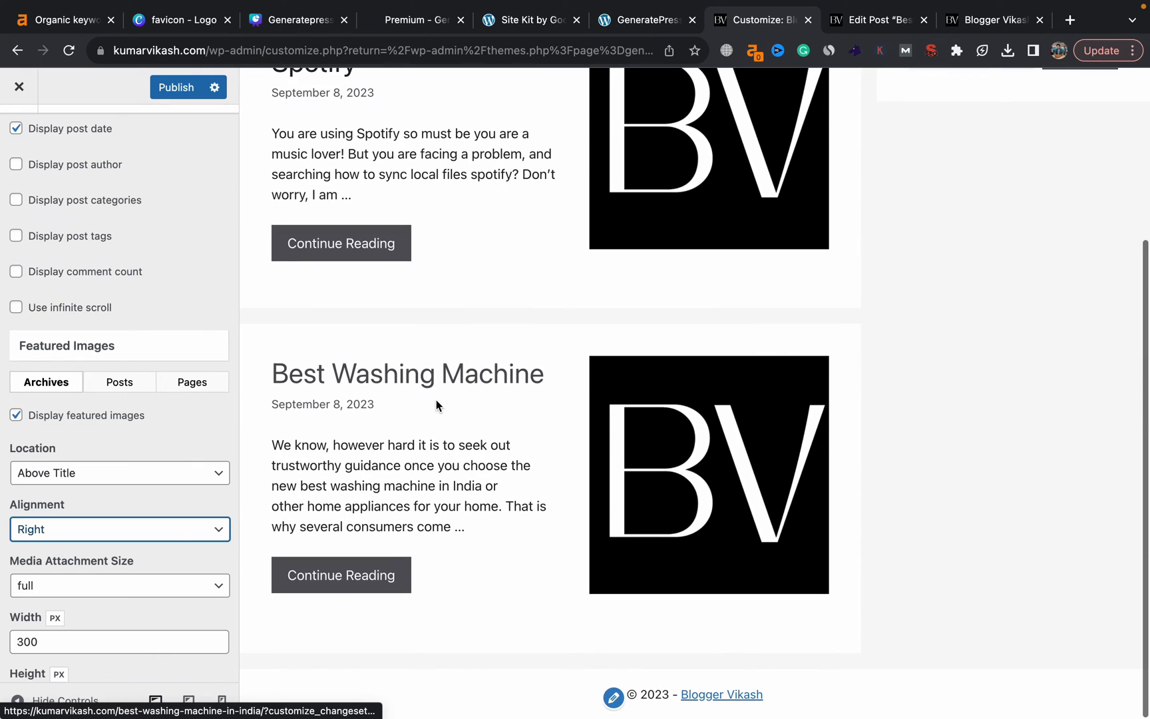
pyautogui.click(184, 94)
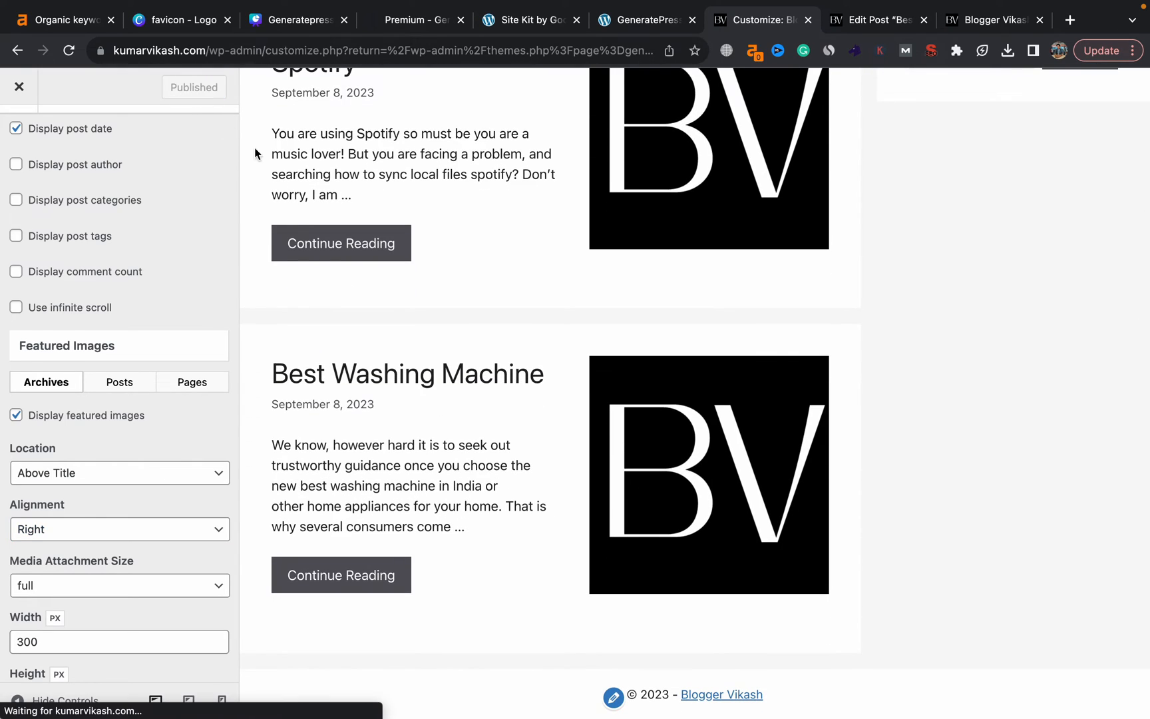
pyautogui.scroll(1, 421, 351)
pyautogui.scroll(3, 421, 346)
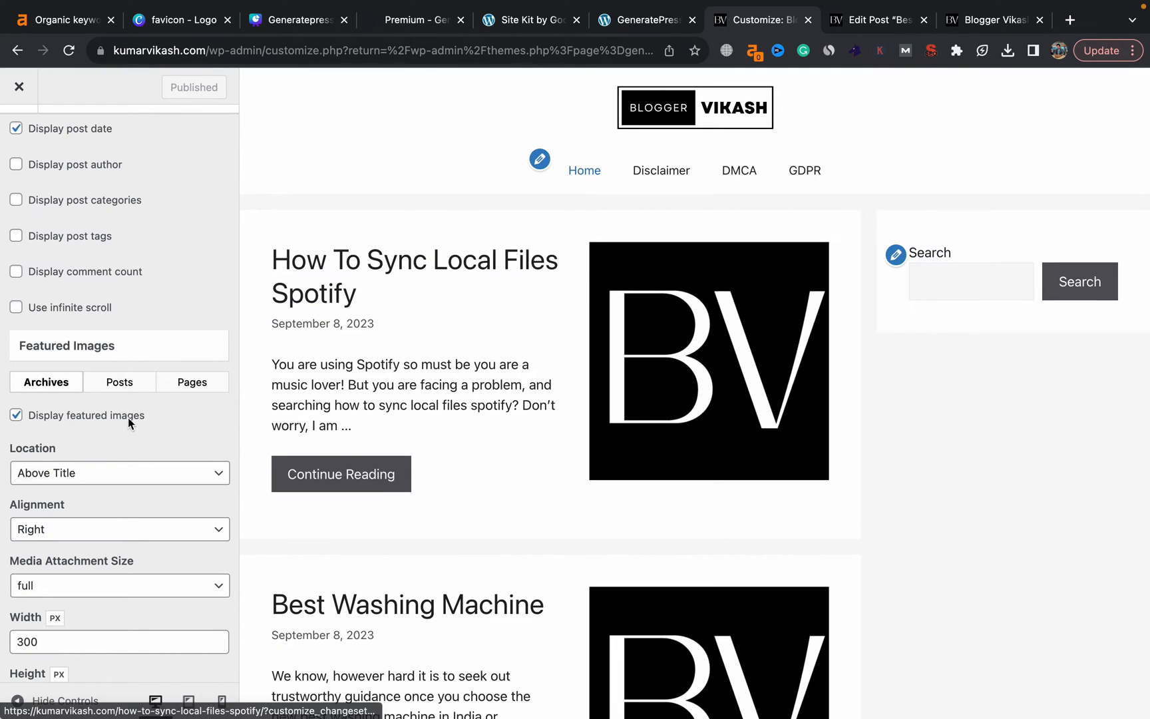
# Show the Featured Images settings for posts and open the "How To Sync Local Files Spotify" post in the preview.
pyautogui.click(119, 383)
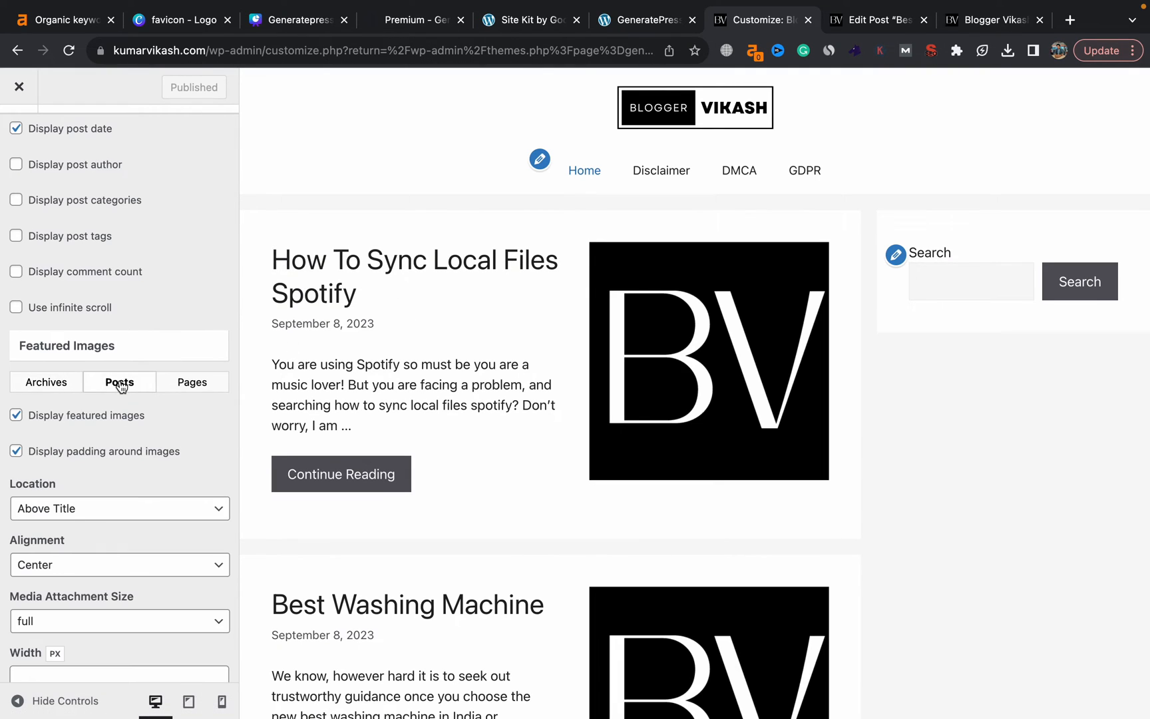
pyautogui.click(423, 267)
pyautogui.scroll(-4, 513, 399)
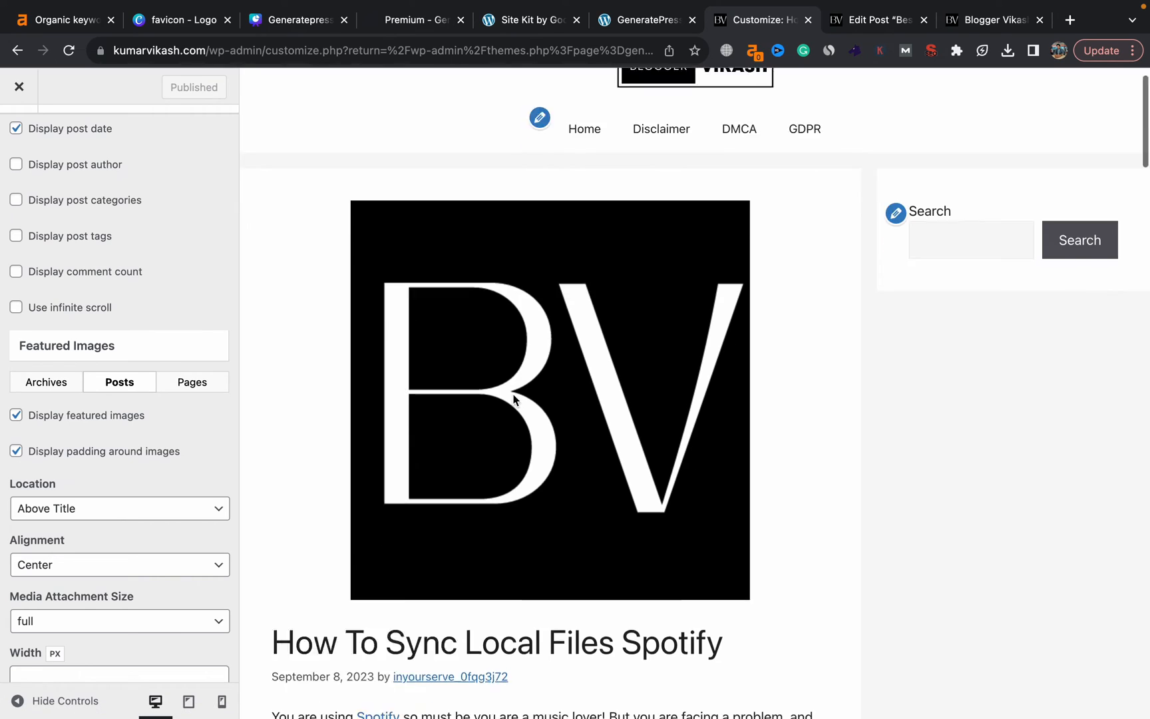
pyautogui.scroll(3, 513, 399)
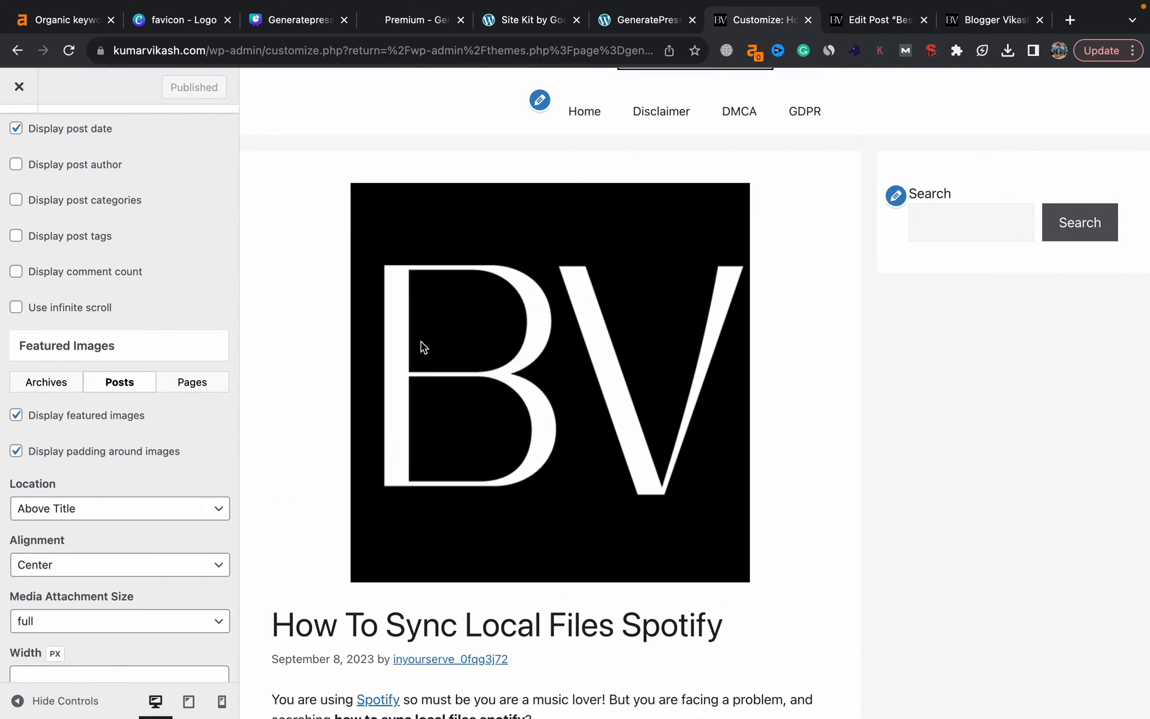
# Try turning off featured images for posts, examine the post in the preview, and turn them back on.
pyautogui.click(31, 418)
pyautogui.scroll(3, 30, 414)
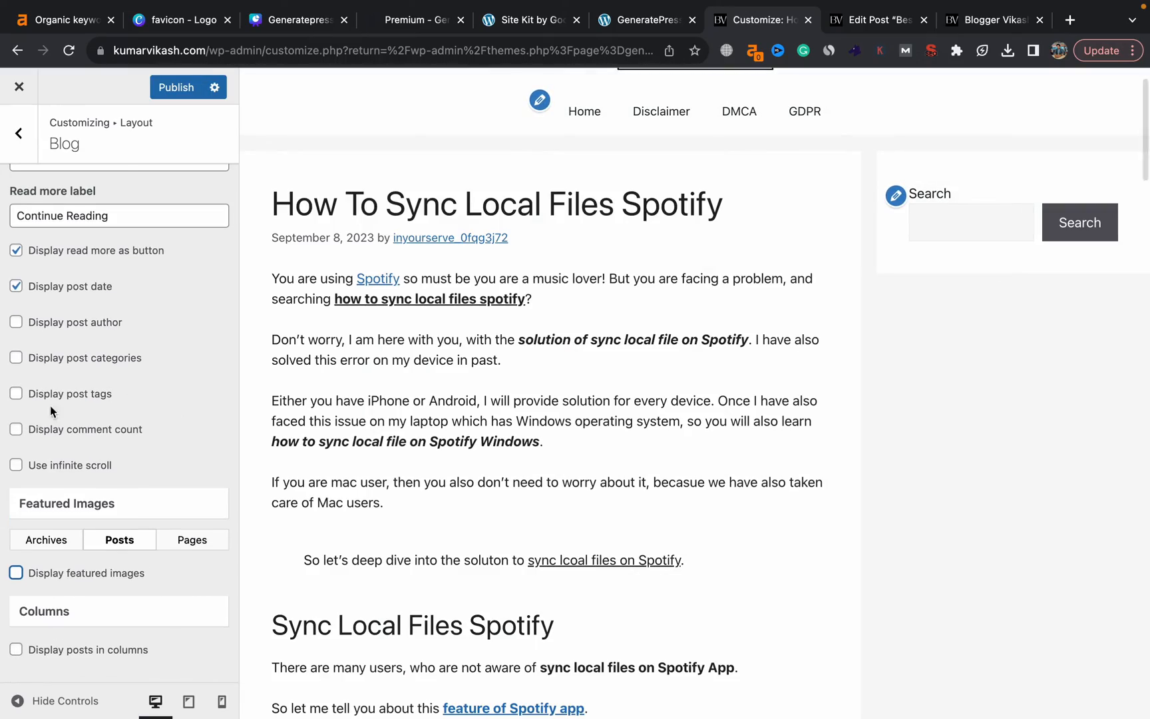
pyautogui.scroll(-3, 543, 457)
pyautogui.scroll(-15, 543, 456)
pyautogui.scroll(10, 542, 456)
pyautogui.scroll(10, 542, 456)
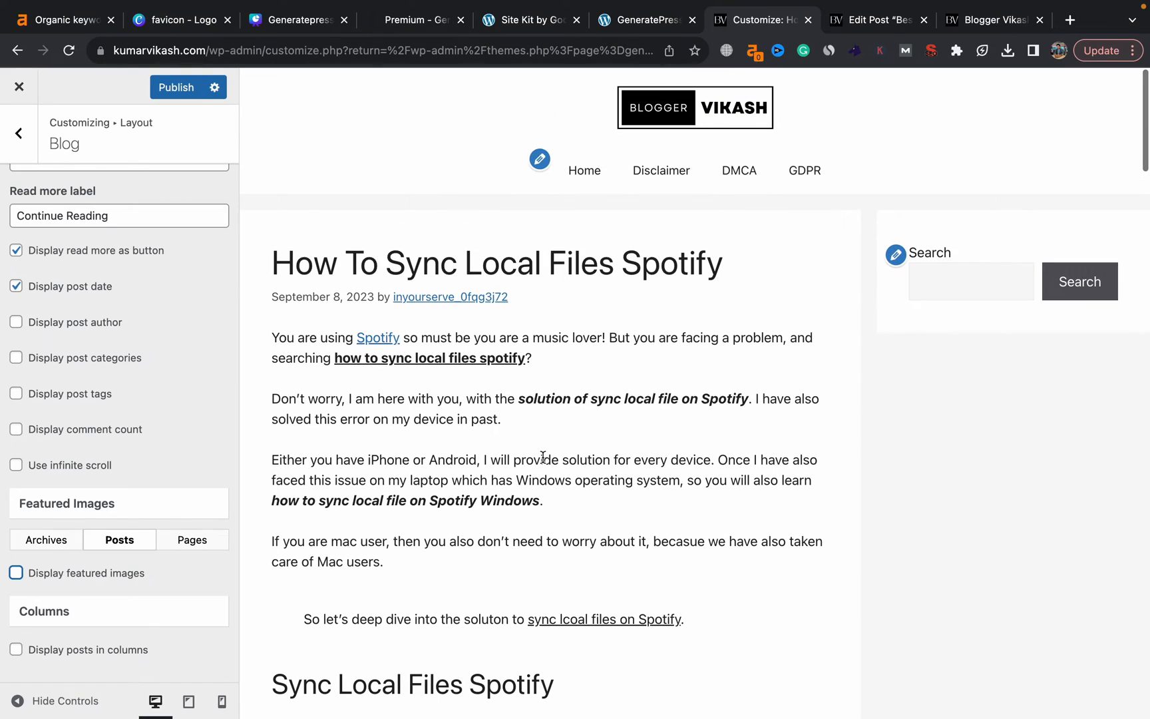
pyautogui.click(16, 574)
# Set the location of the post featured images to Below Title and examine the post in the preview.
pyautogui.scroll(-2, 53, 574)
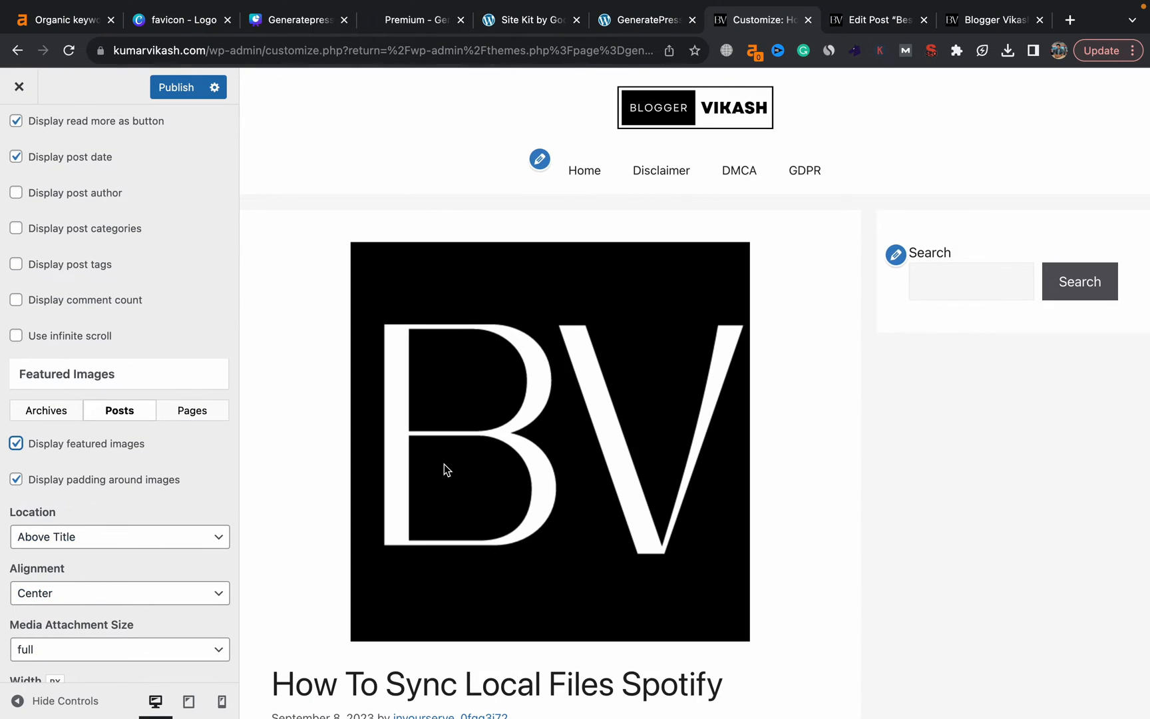
pyautogui.scroll(-2, 444, 464)
pyautogui.click(180, 536)
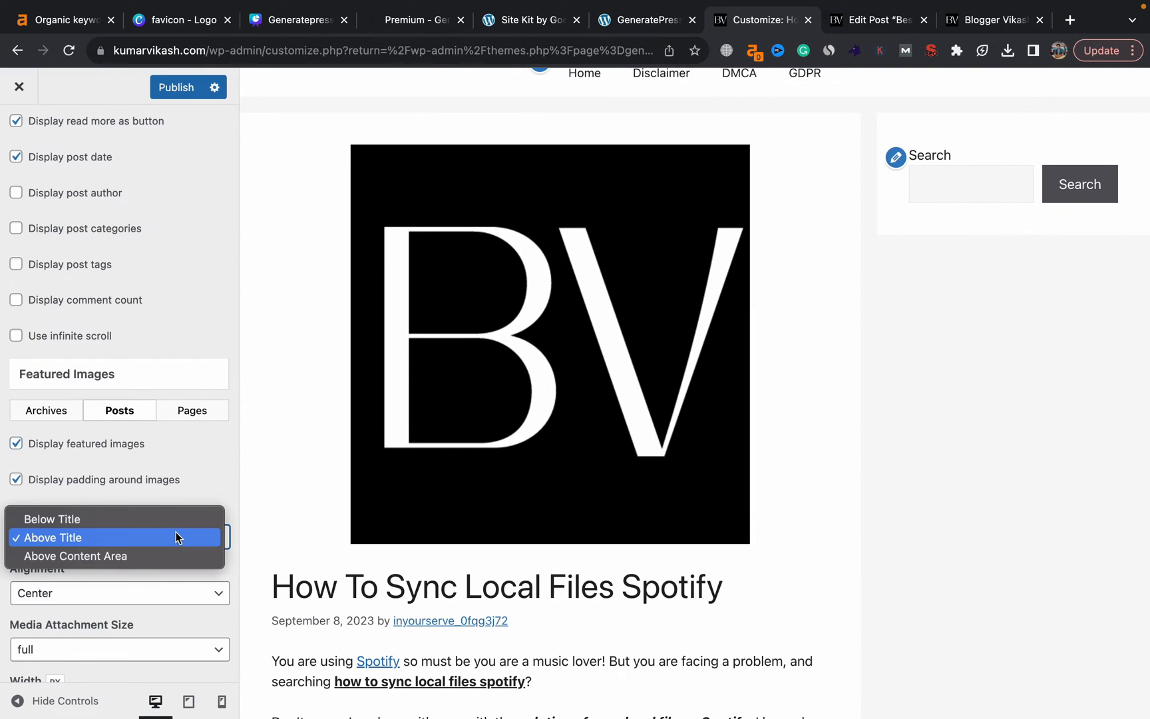
pyautogui.click(111, 520)
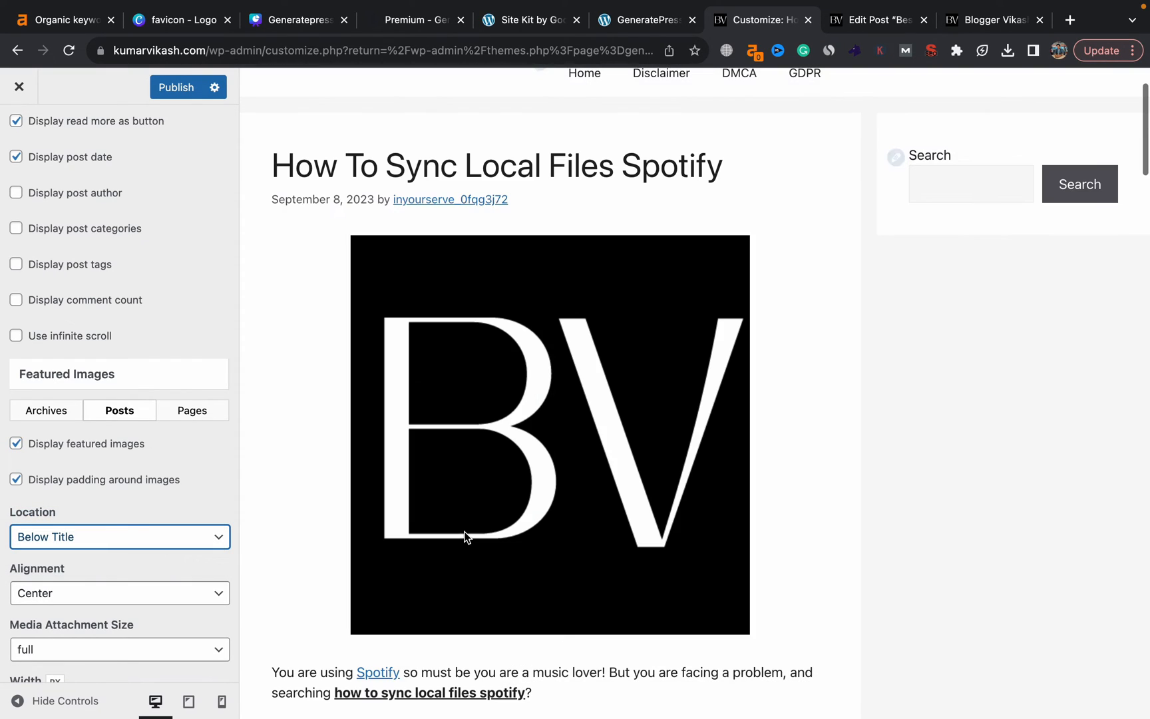
pyautogui.scroll(-2, 464, 536)
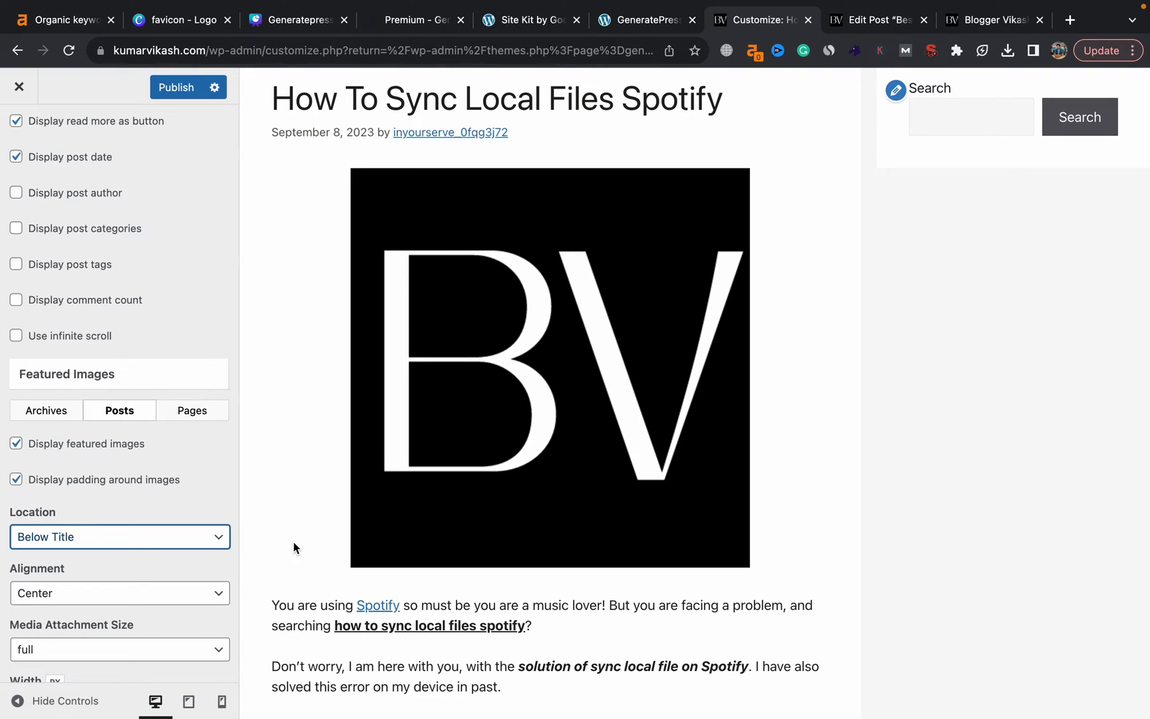
pyautogui.scroll(-1, 417, 433)
pyautogui.scroll(-1, 323, 506)
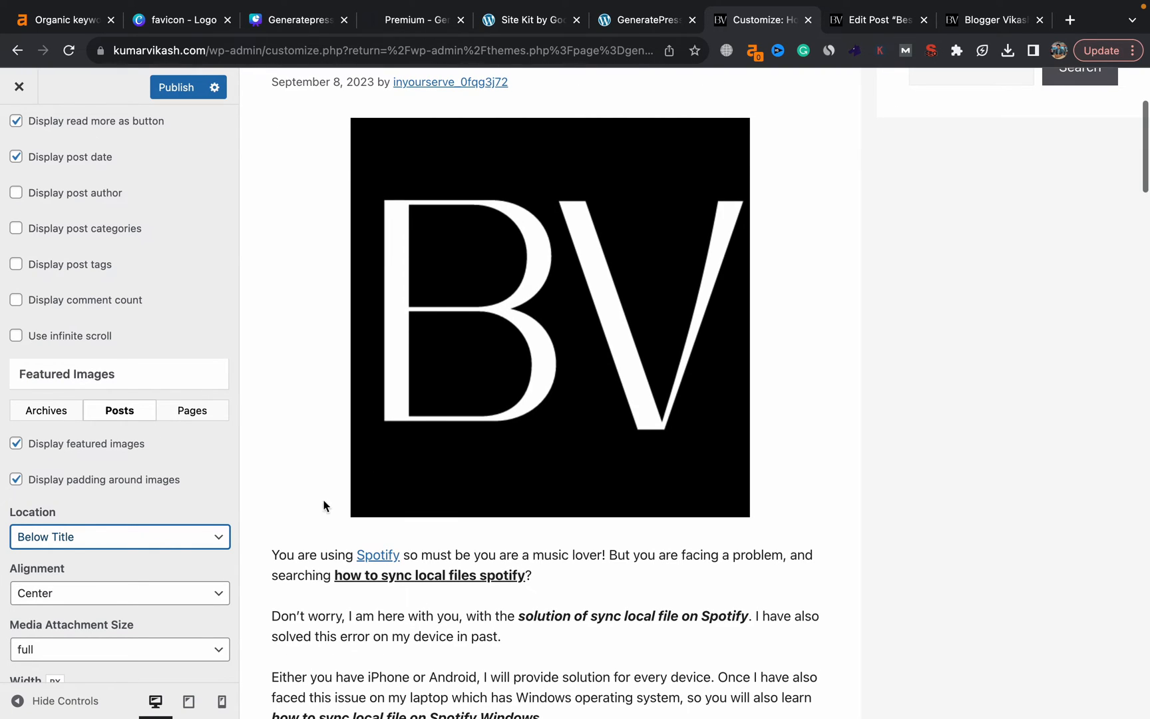
pyautogui.scroll(-5, 359, 493)
pyautogui.scroll(-3, 130, 611)
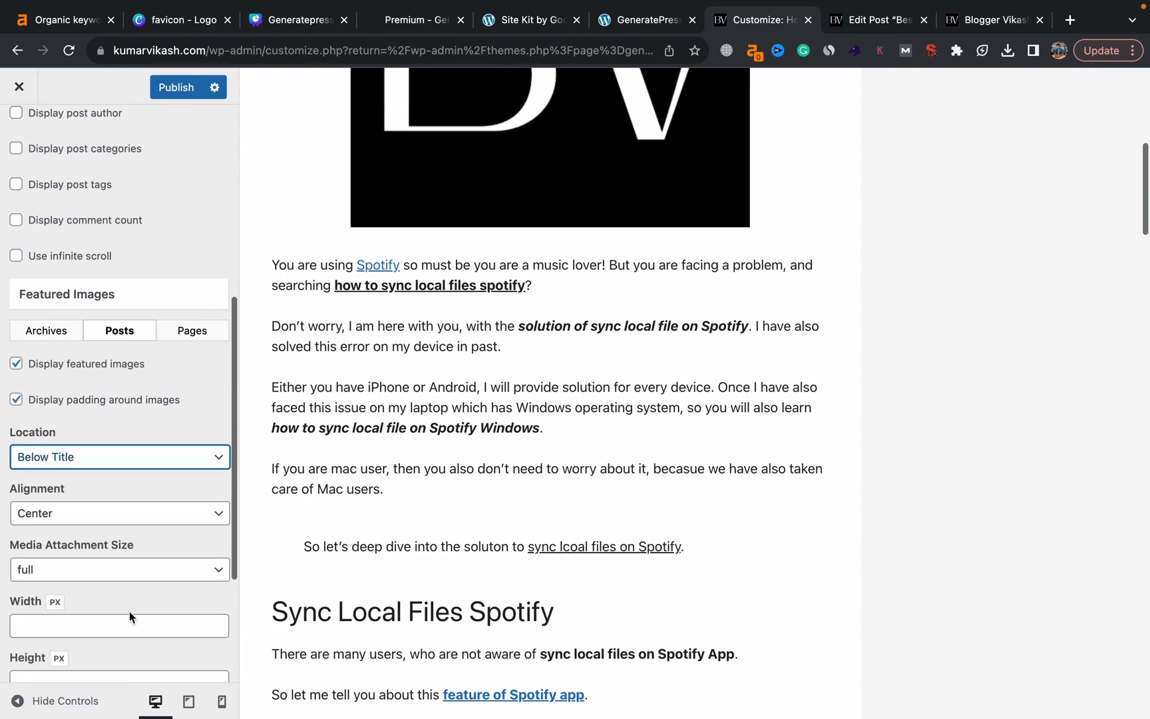
pyautogui.scroll(8, 152, 566)
pyautogui.scroll(10, 391, 327)
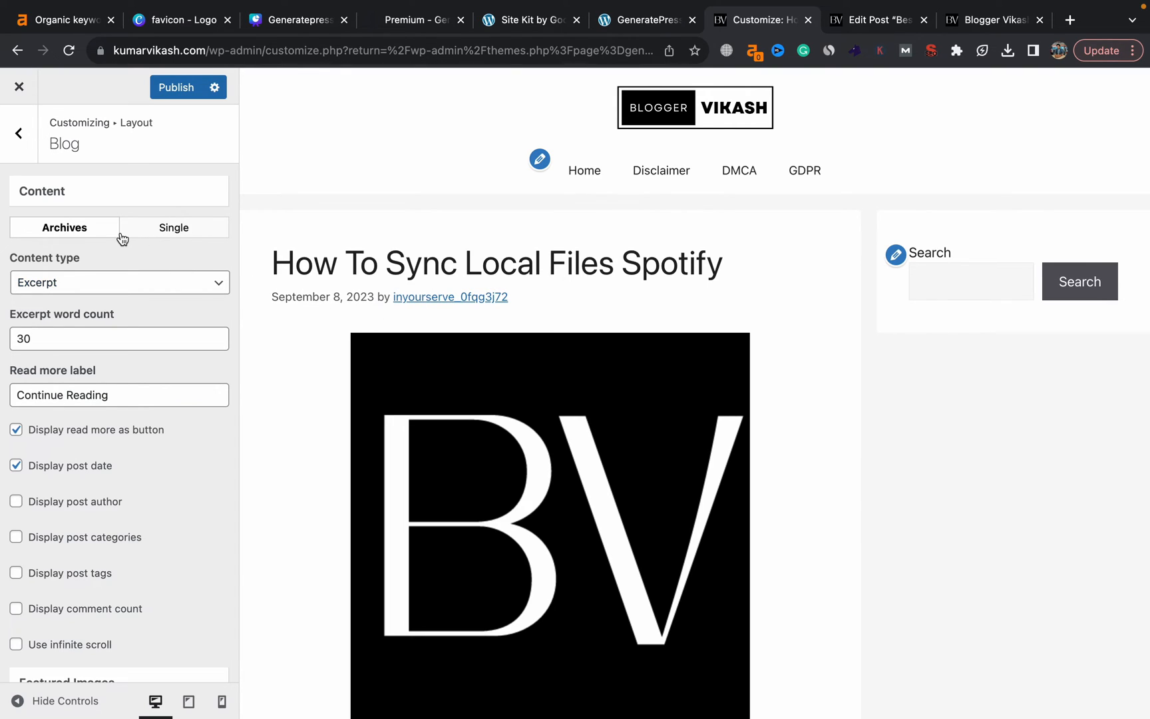
# Turn off the post date and post author for single posts and examine the end of the post.
pyautogui.click(169, 230)
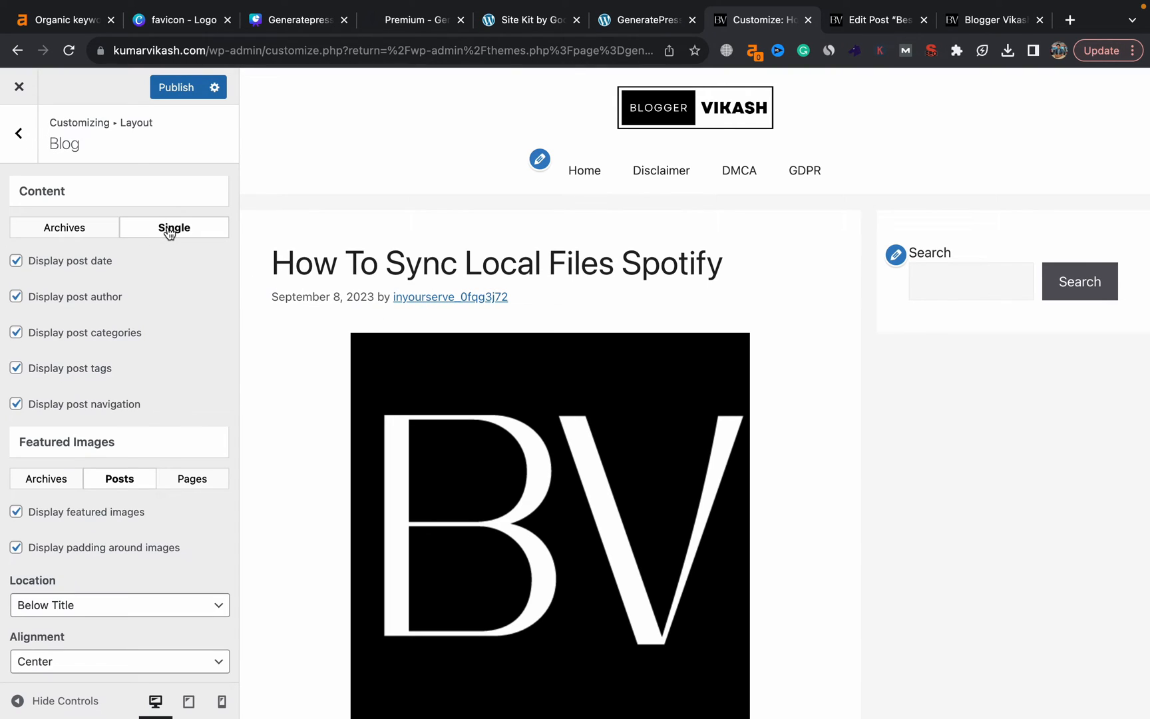
pyautogui.click(20, 266)
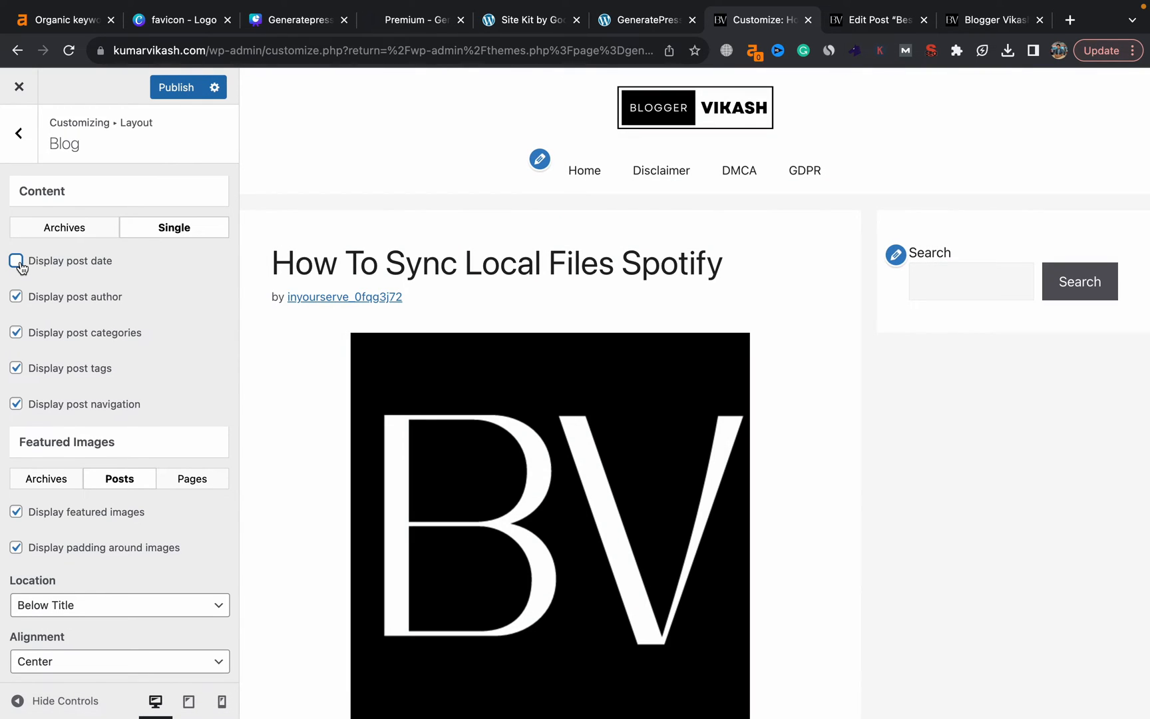
pyautogui.click(18, 297)
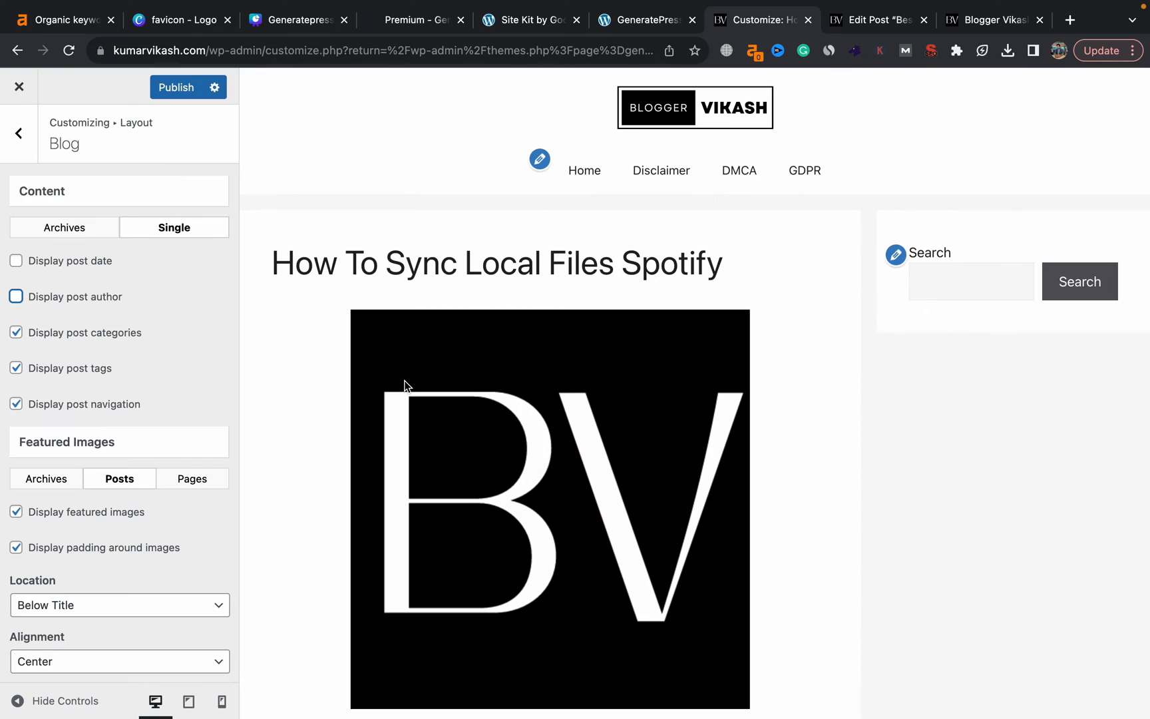
pyautogui.scroll(-20, 444, 393)
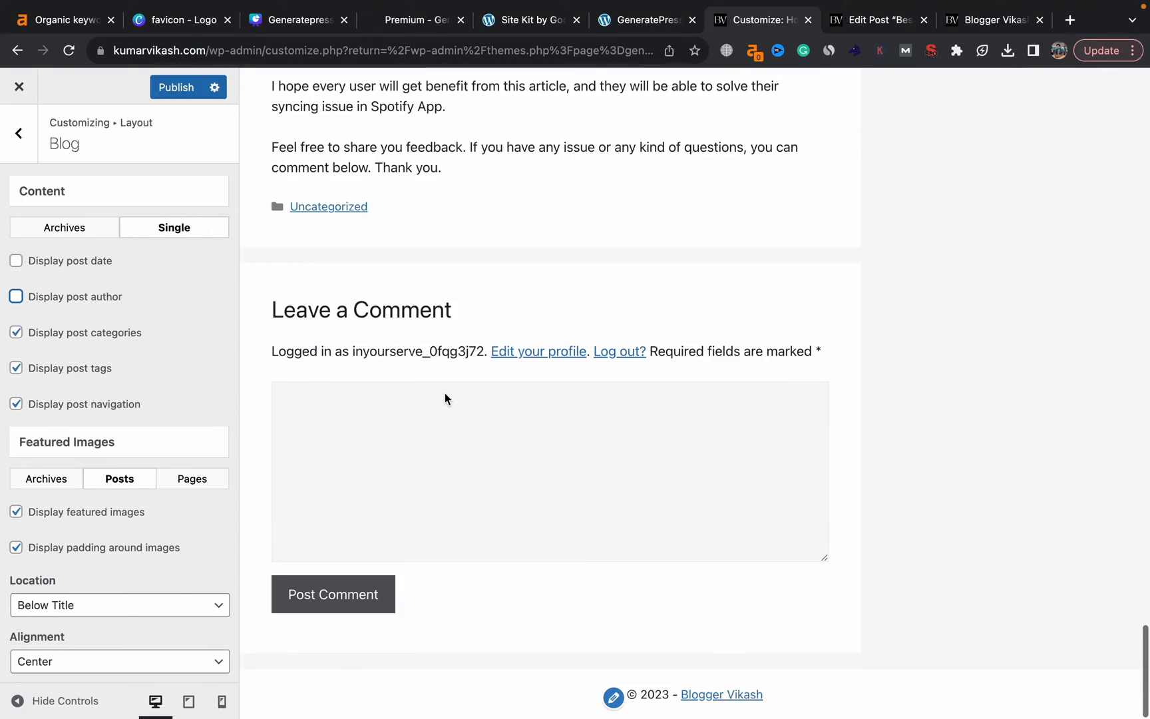
pyautogui.scroll(1, 445, 392)
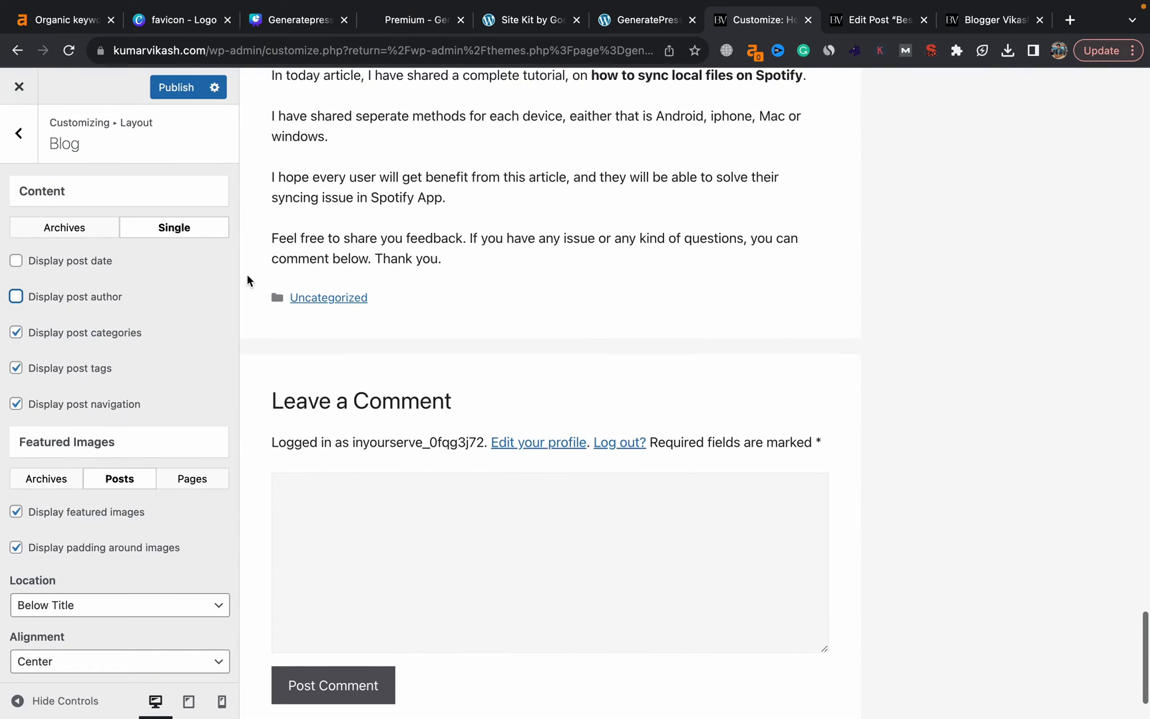
# Turn off post tags and post navigation for single posts, leaving post categories displayed.
pyautogui.click(16, 334)
pyautogui.click(17, 370)
pyautogui.click(18, 407)
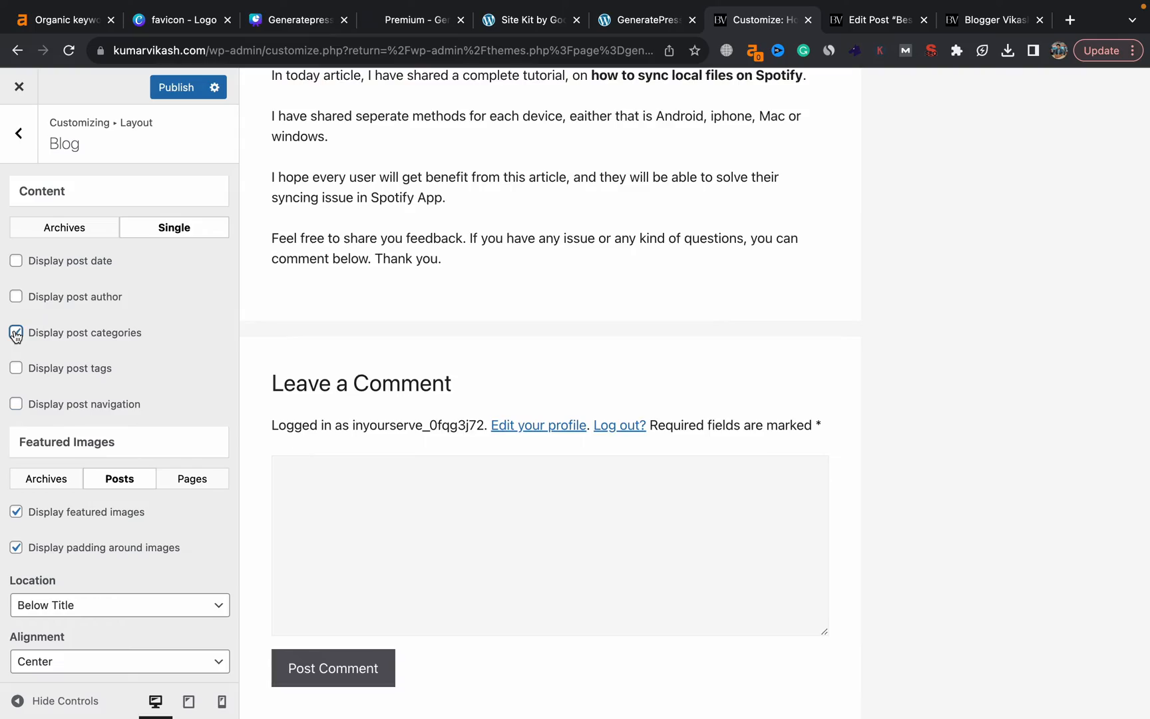
# Turn the post date back on for single posts and publish the blog layout changes.
pyautogui.scroll(10, 378, 210)
pyautogui.scroll(15, 379, 210)
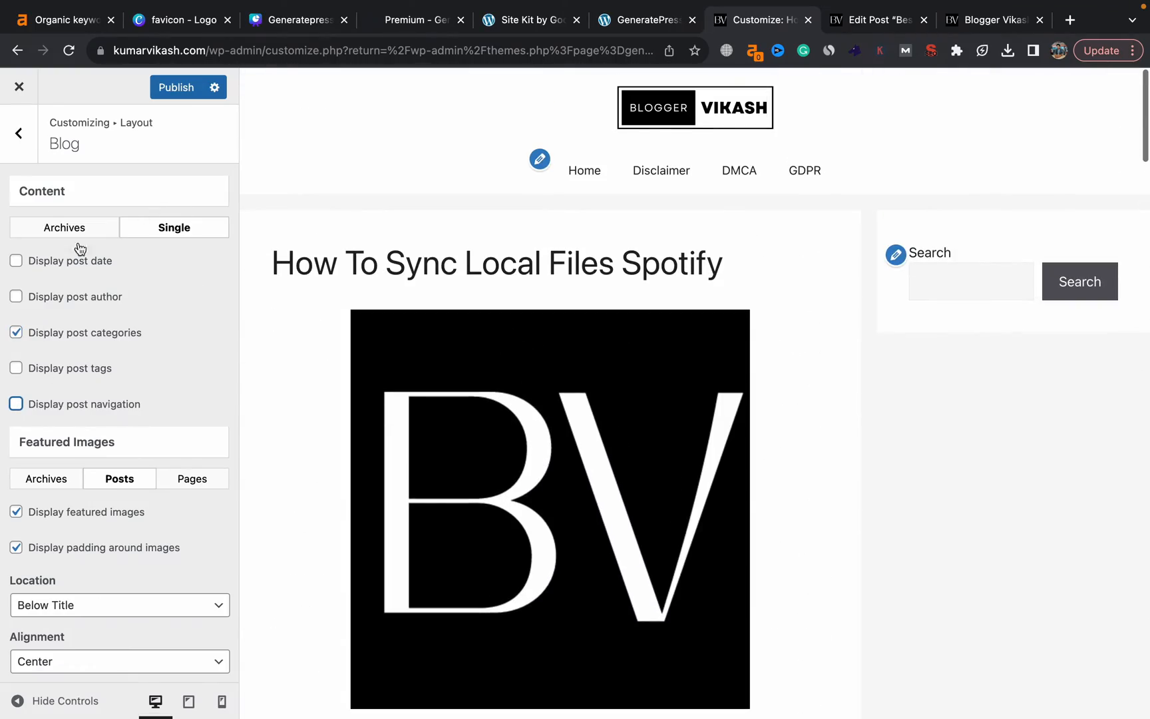
pyautogui.click(16, 261)
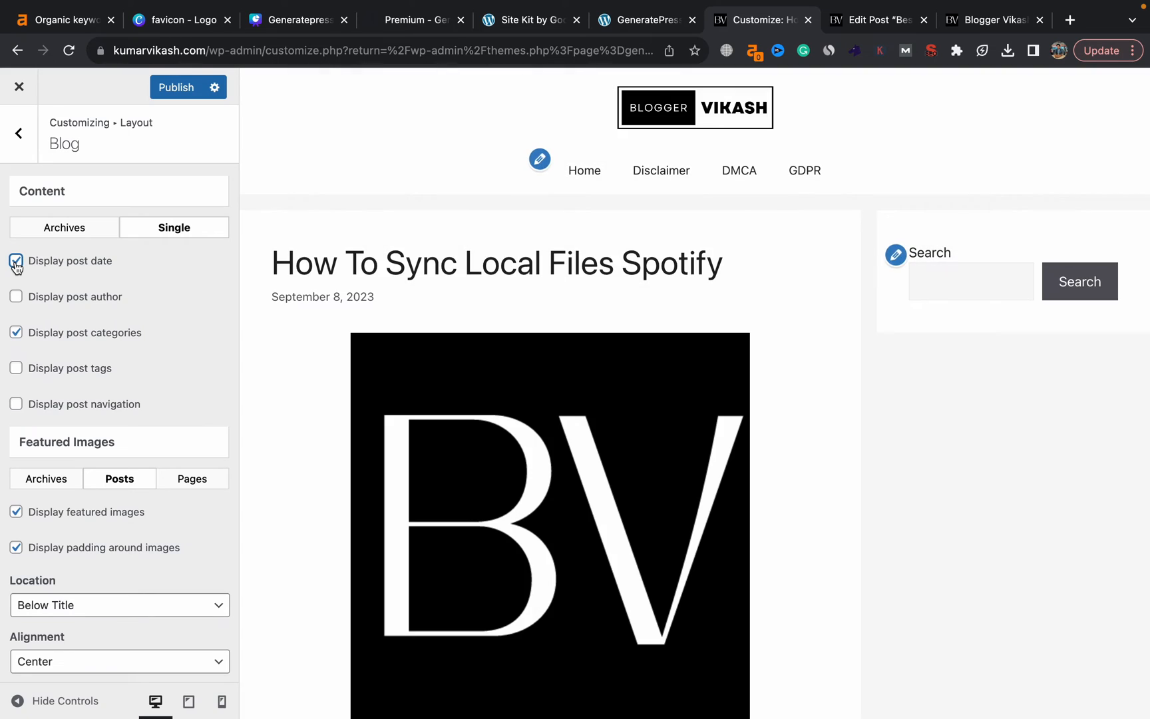
pyautogui.click(166, 98)
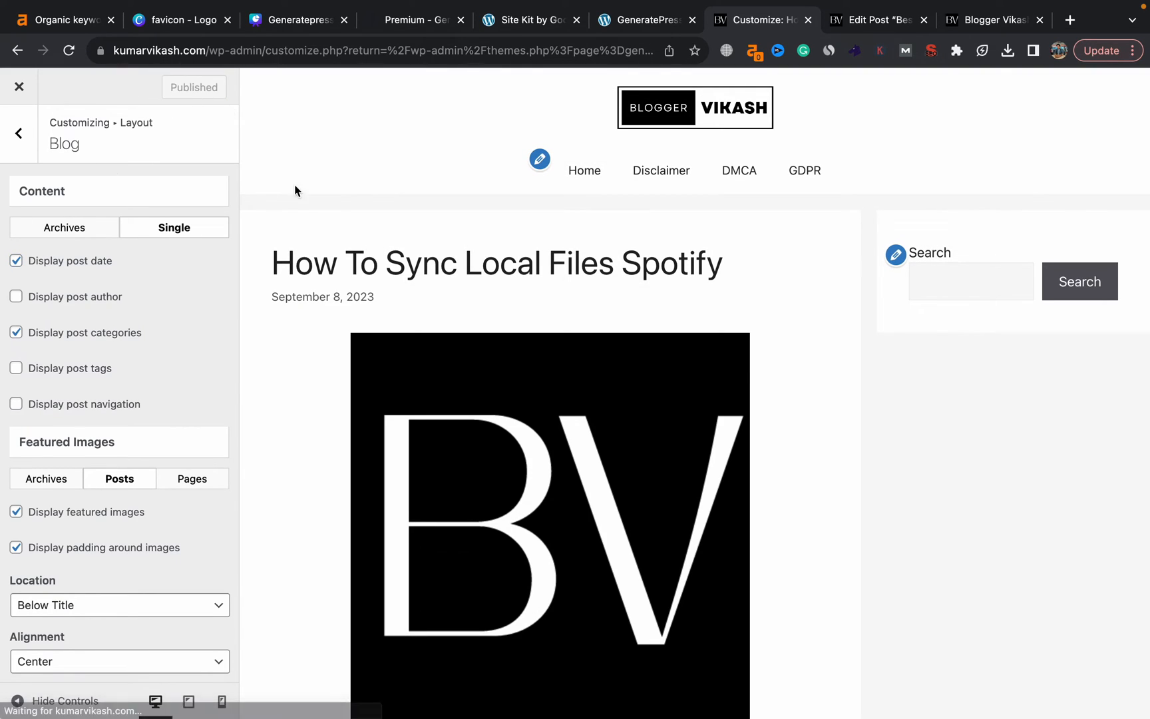
# Turn off featured images for posts and publish the change.
pyautogui.scroll(-3, 408, 363)
pyautogui.scroll(-5, 415, 393)
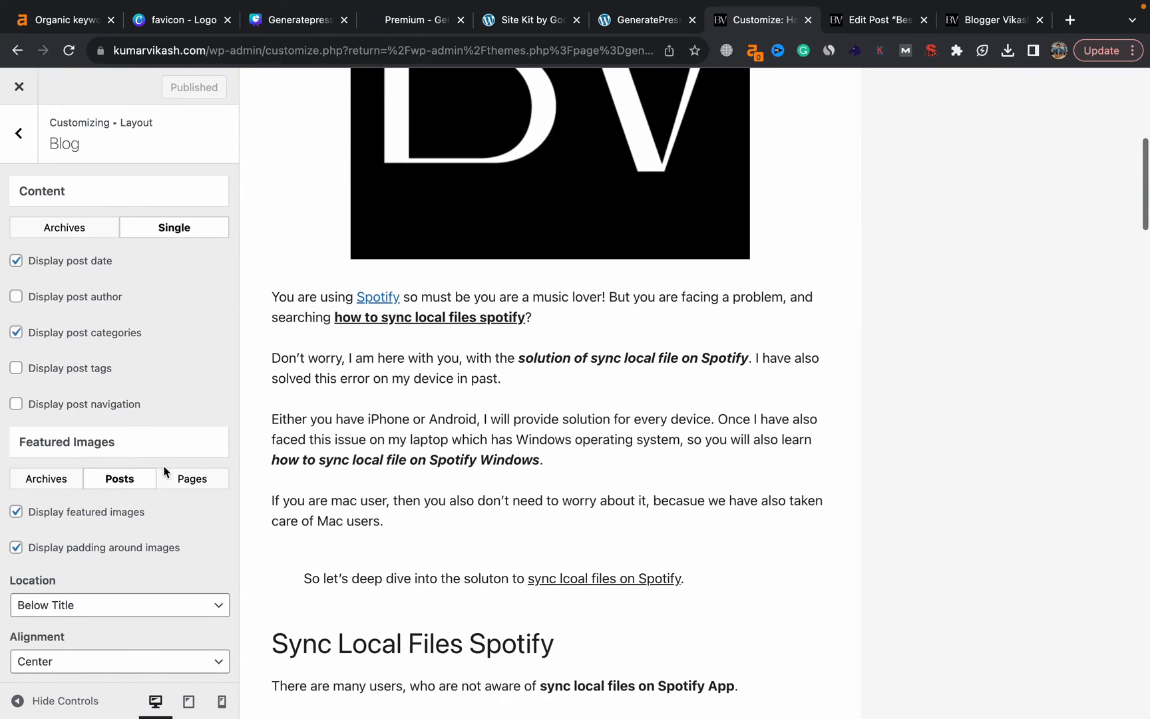
pyautogui.click(16, 512)
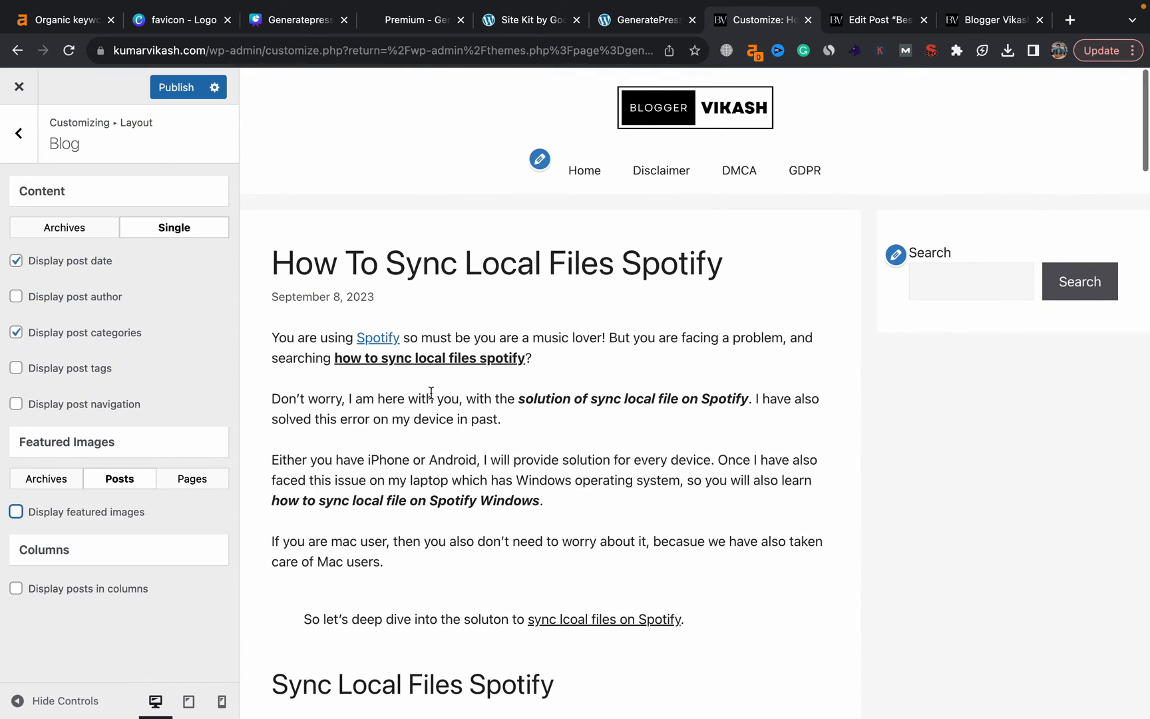
pyautogui.click(177, 85)
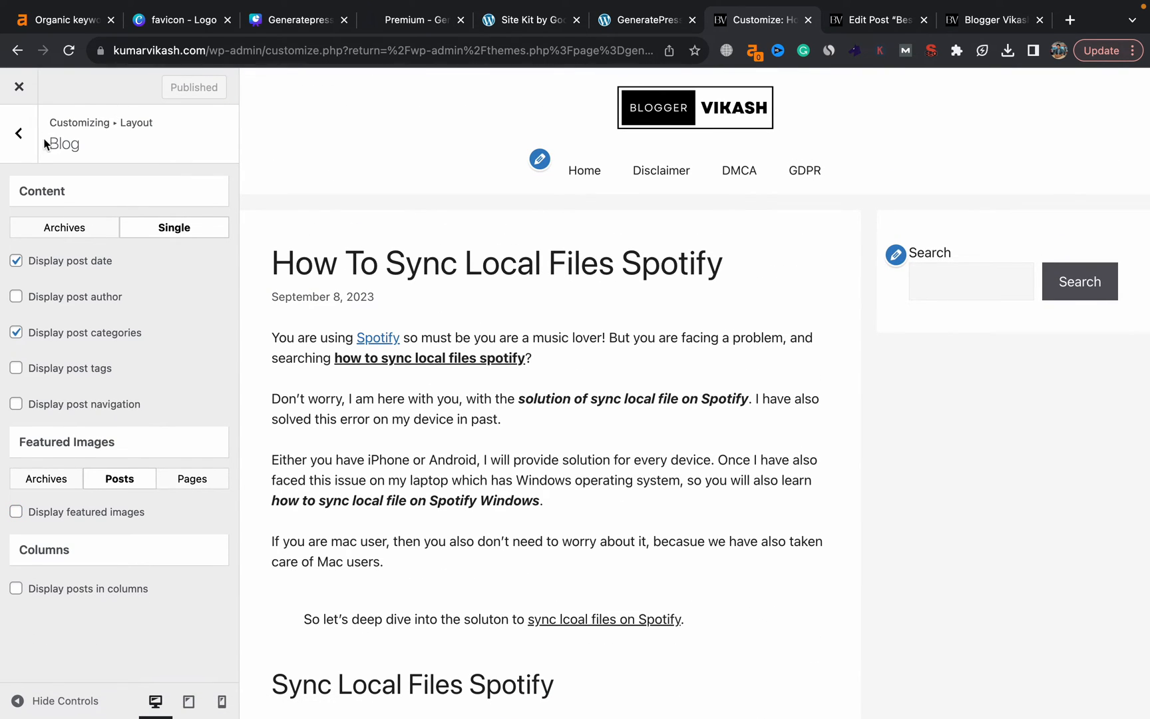
# Open the Footer layout settings and examine the Footer Width and Inner Footer Width options.
pyautogui.click(19, 135)
pyautogui.click(132, 474)
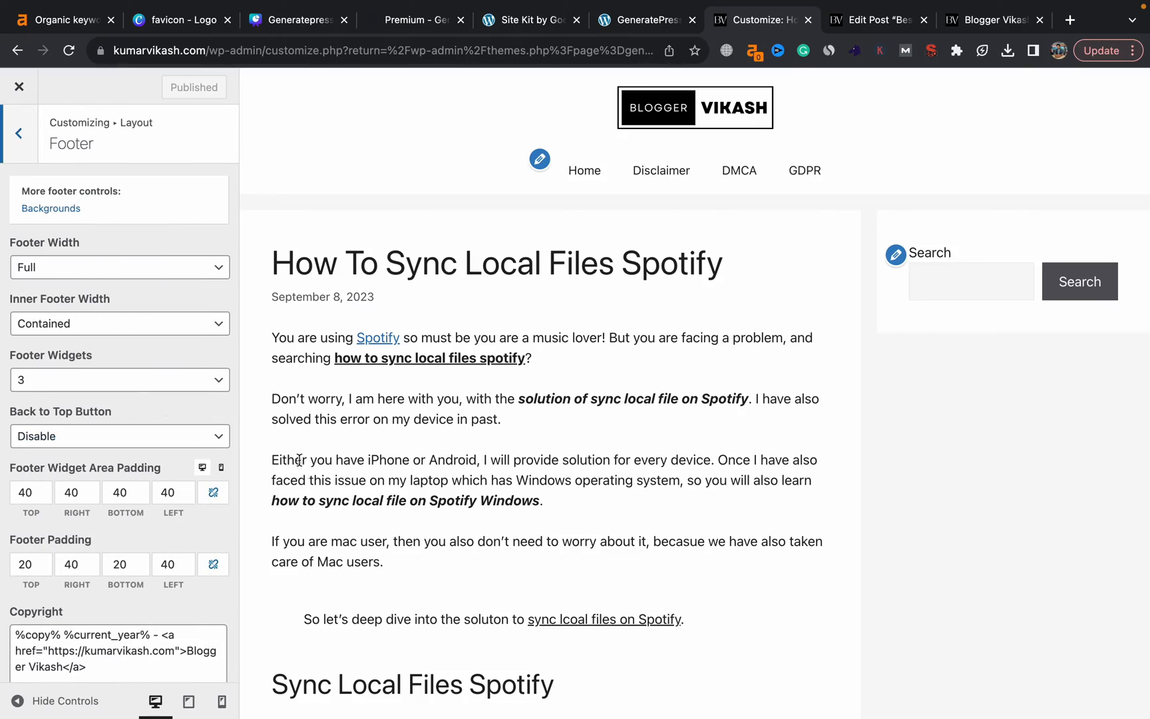
pyautogui.scroll(-1, 319, 556)
pyautogui.scroll(-20, 317, 556)
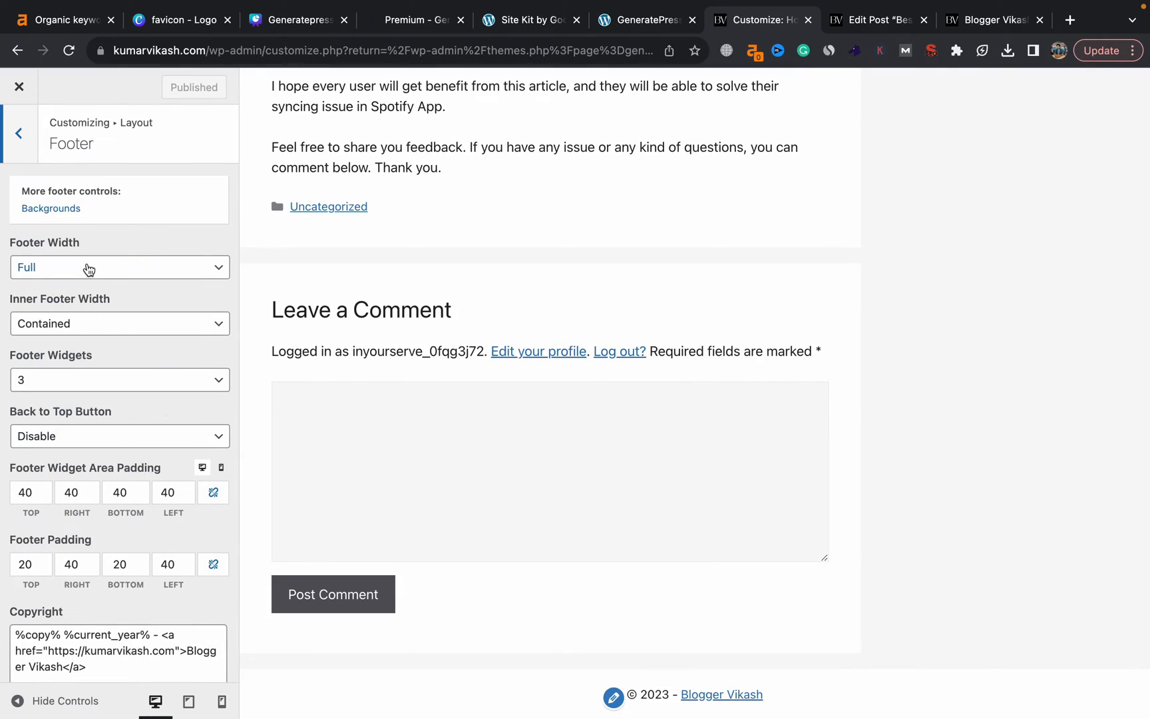
pyautogui.click(88, 269)
pyautogui.click(87, 265)
pyautogui.click(88, 323)
pyautogui.click(90, 324)
# Try 2 footer widgets and set the number of footer widgets back to 3.
pyautogui.click(84, 368)
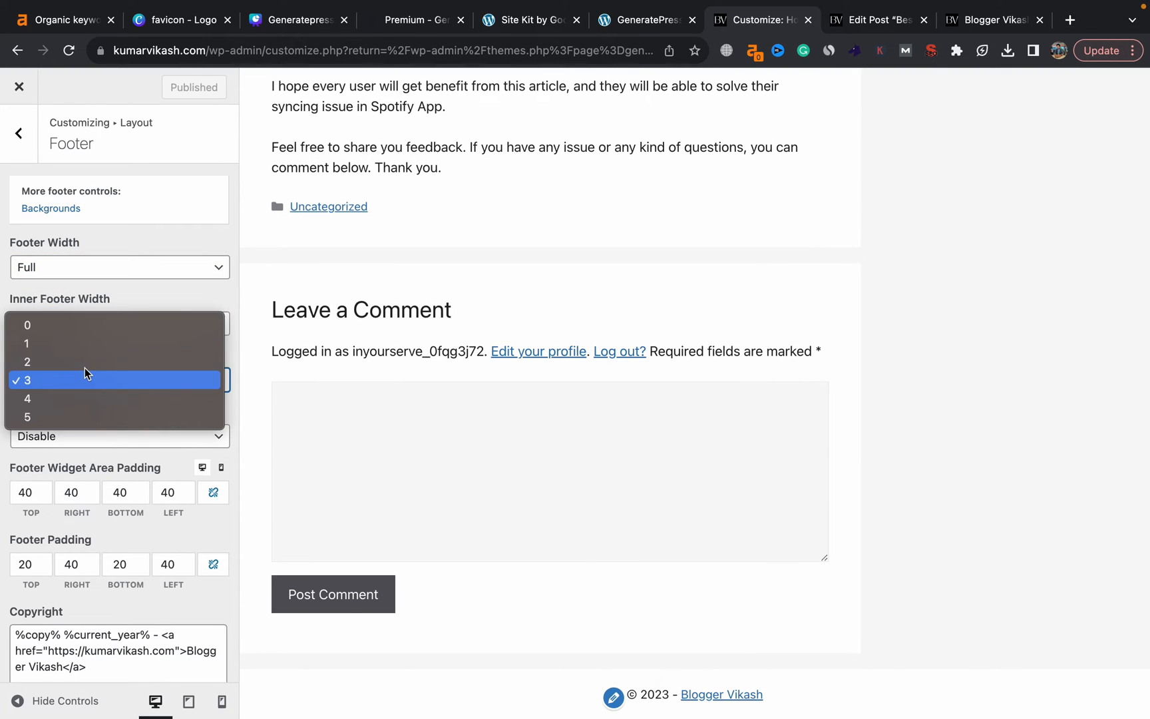
pyautogui.click(86, 373)
pyautogui.scroll(-2, 86, 373)
pyautogui.click(107, 306)
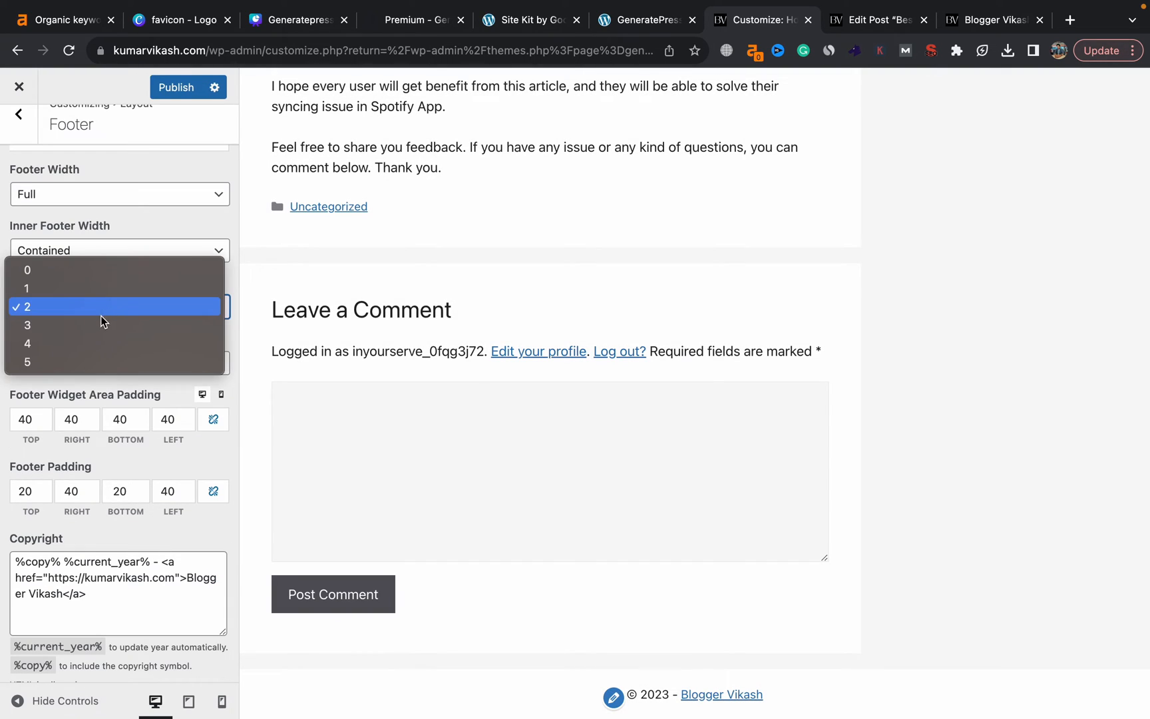
pyautogui.click(99, 321)
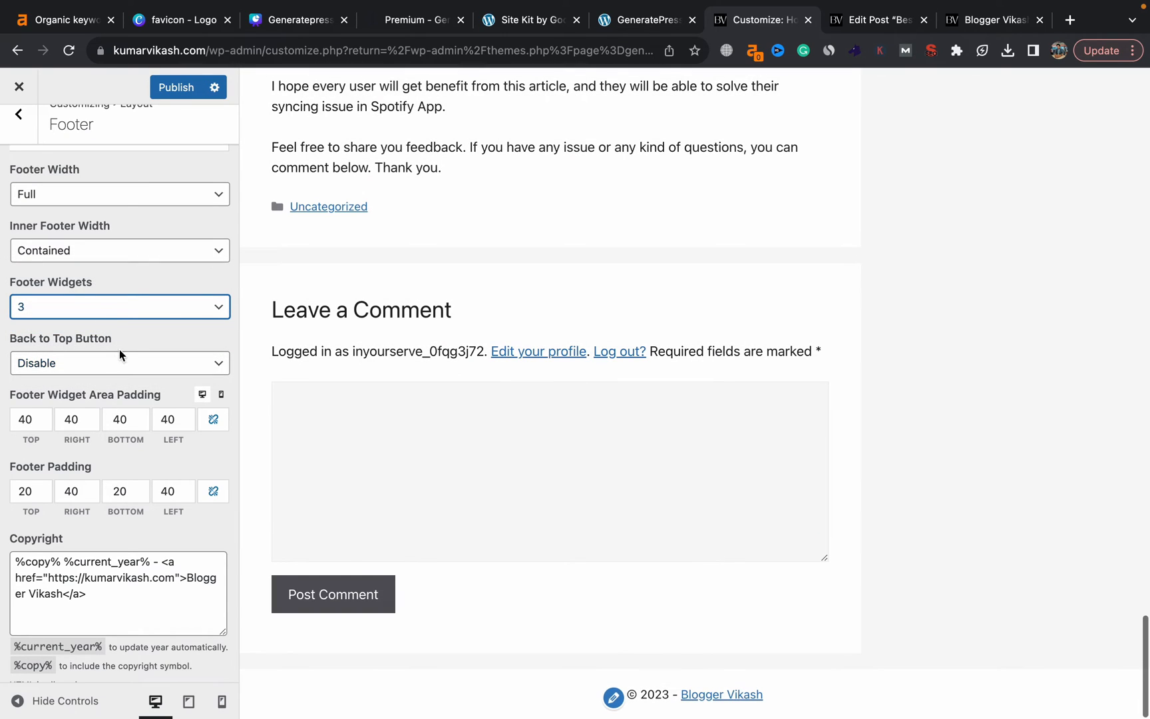
# Enable the Back to Top Button in the footer and publish the change.
pyautogui.click(53, 362)
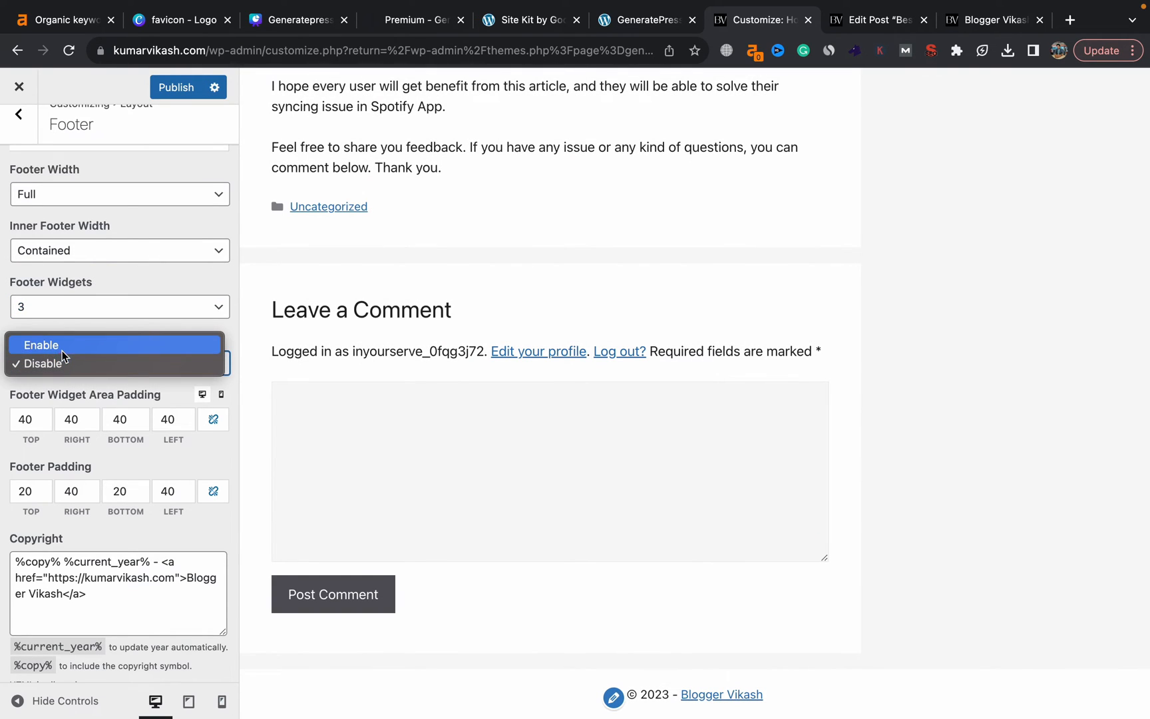
pyautogui.click(62, 346)
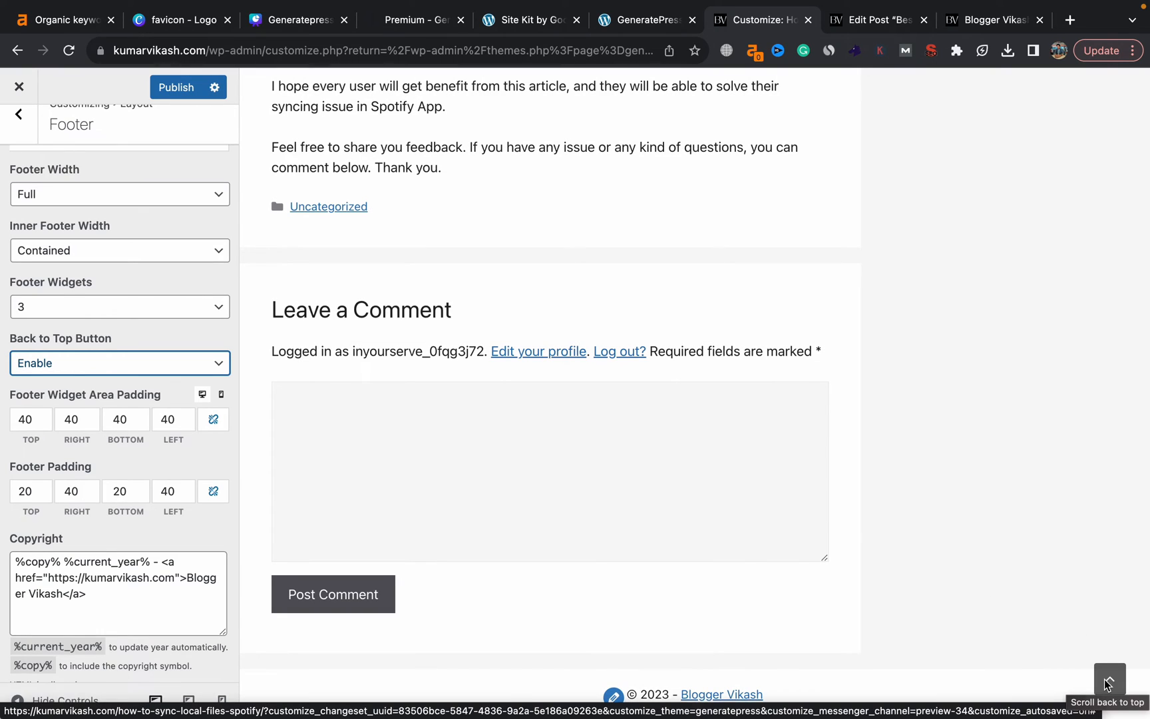
pyautogui.click(174, 87)
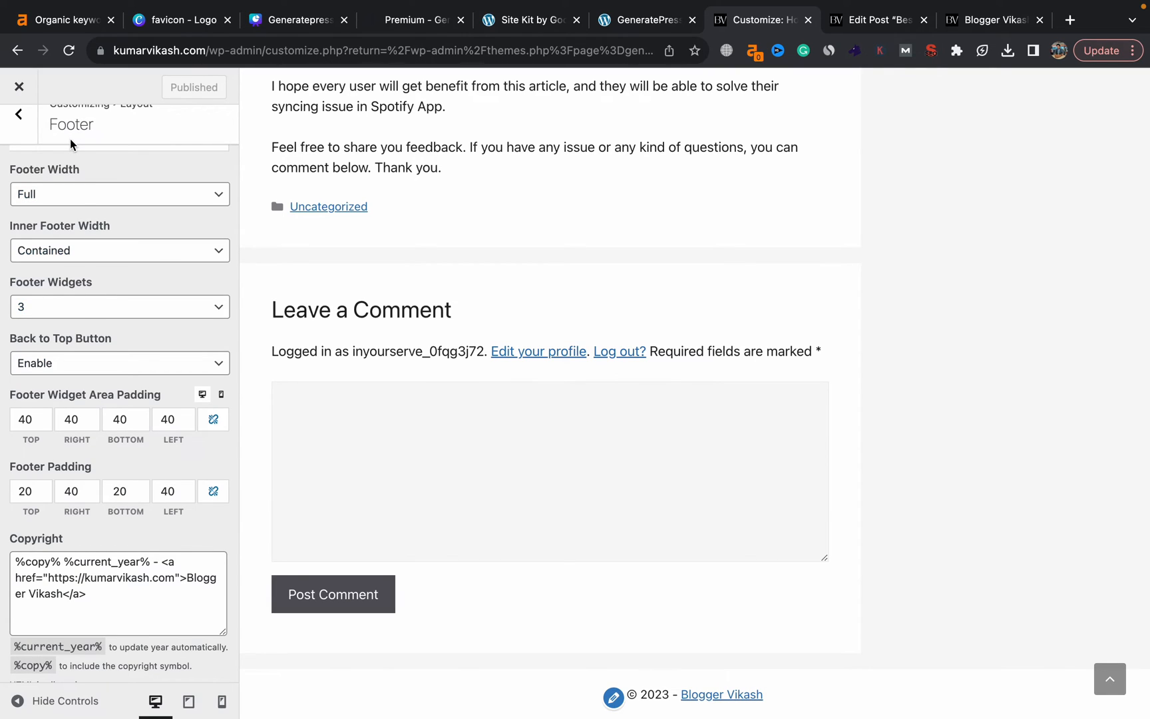
# Add a heading block with the text "Test" to the Footer Widget 1 area.
pyautogui.click(17, 128)
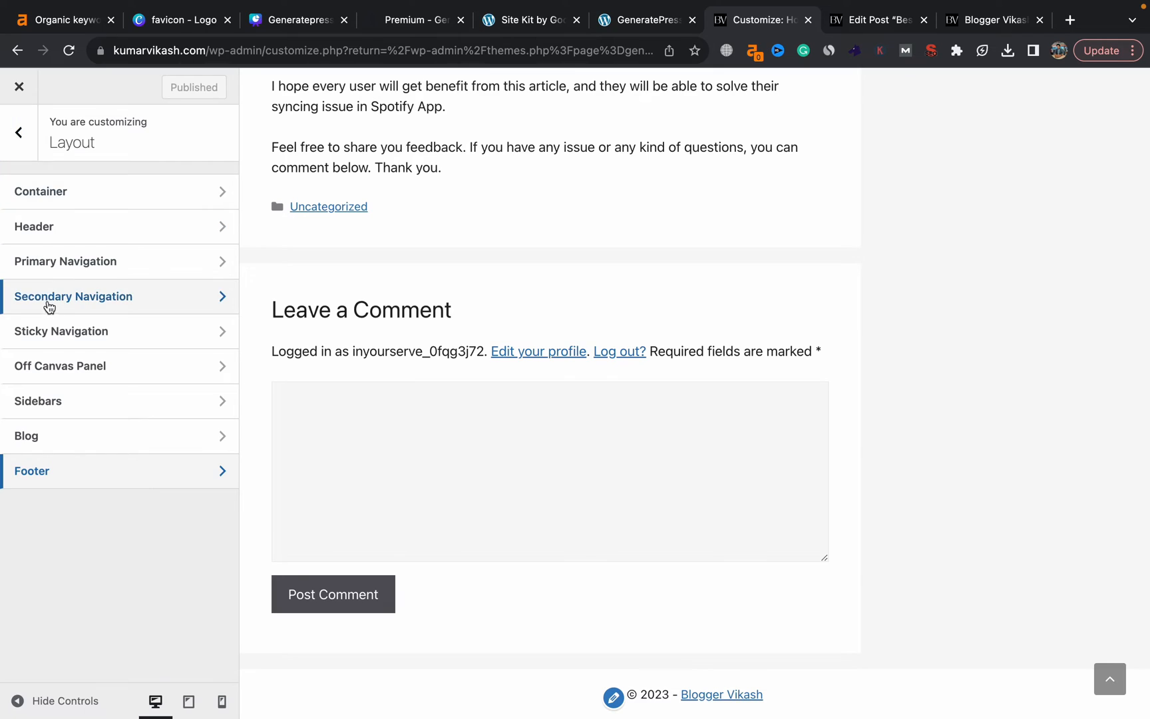
pyautogui.click(20, 148)
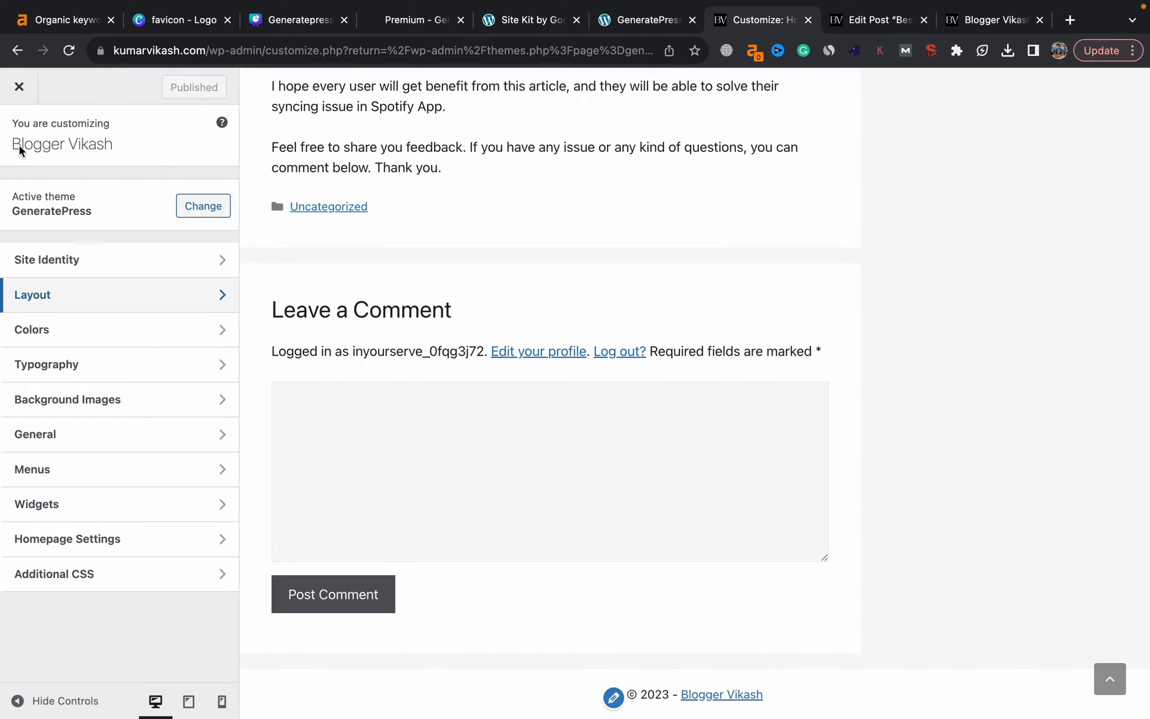
pyautogui.click(57, 506)
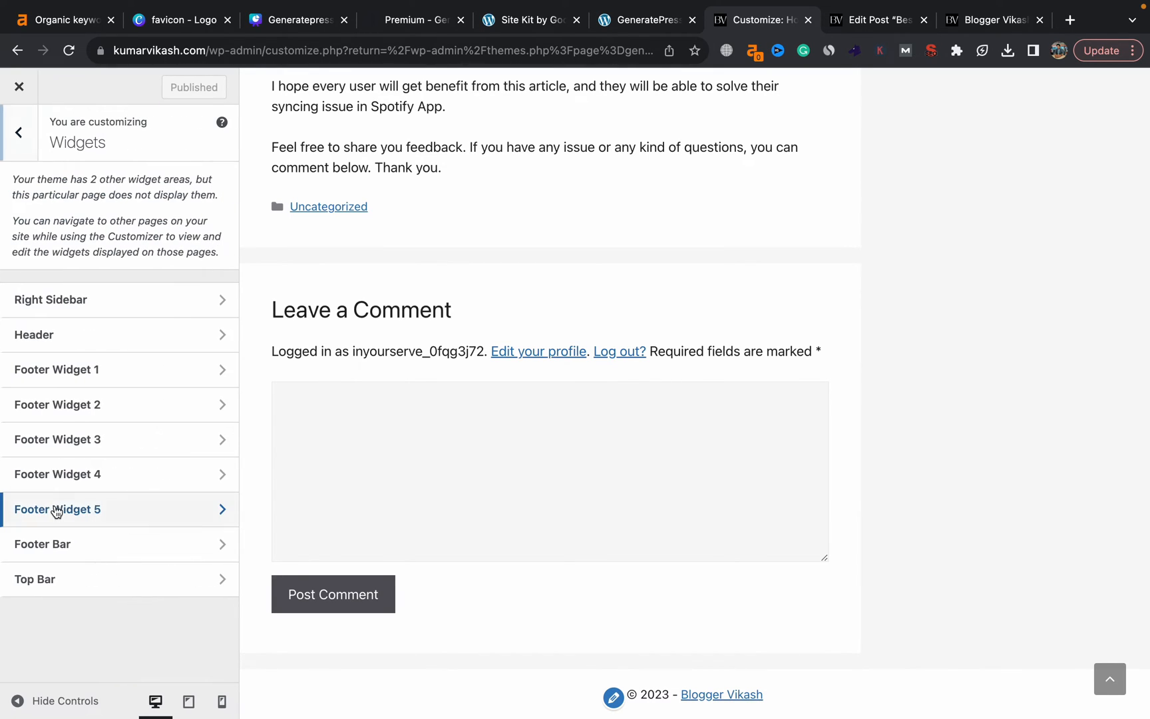
pyautogui.click(103, 377)
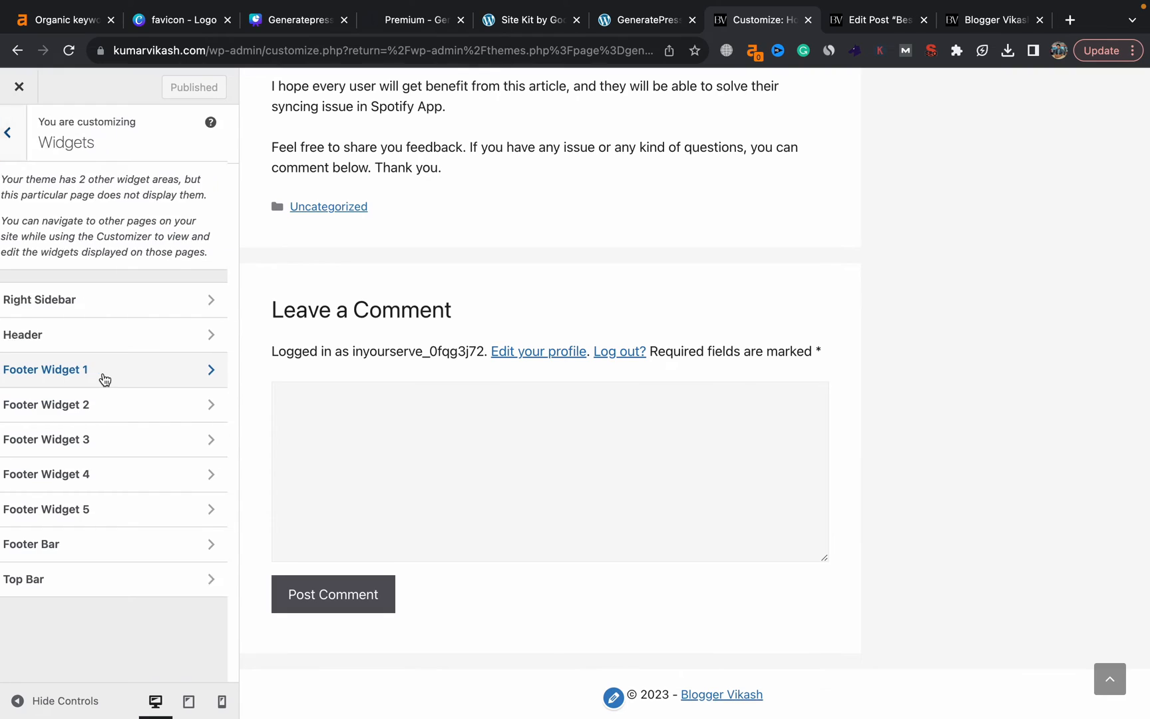
pyautogui.click(112, 303)
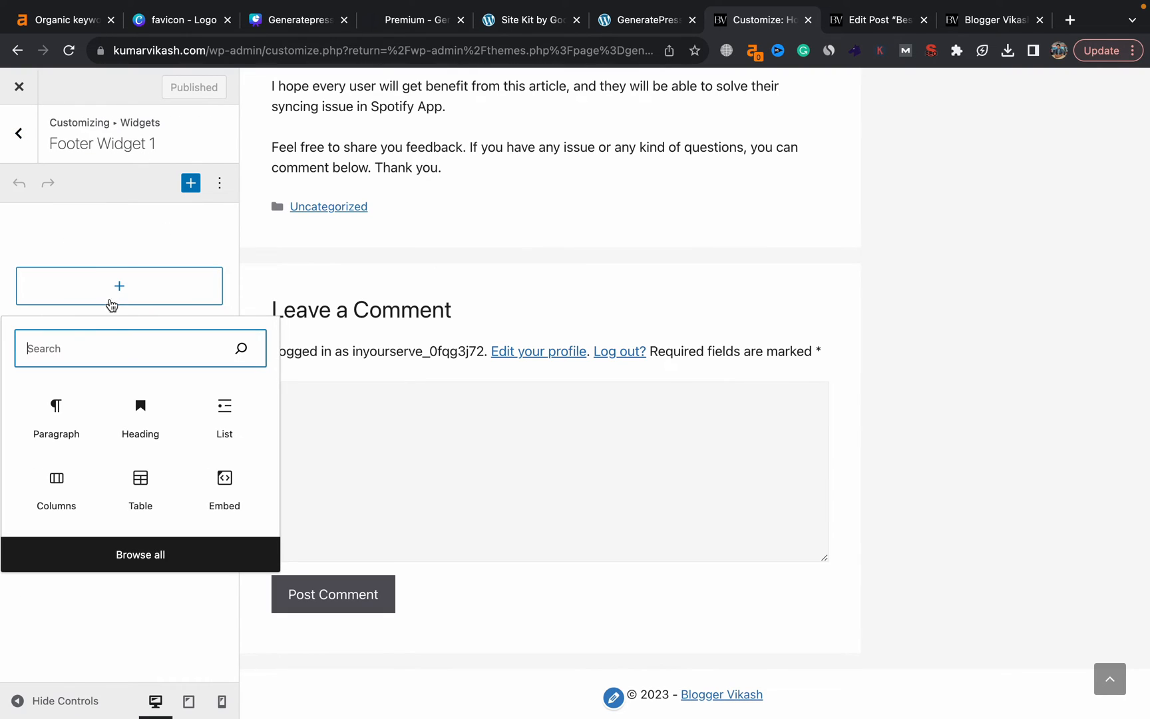
pyautogui.click(107, 414)
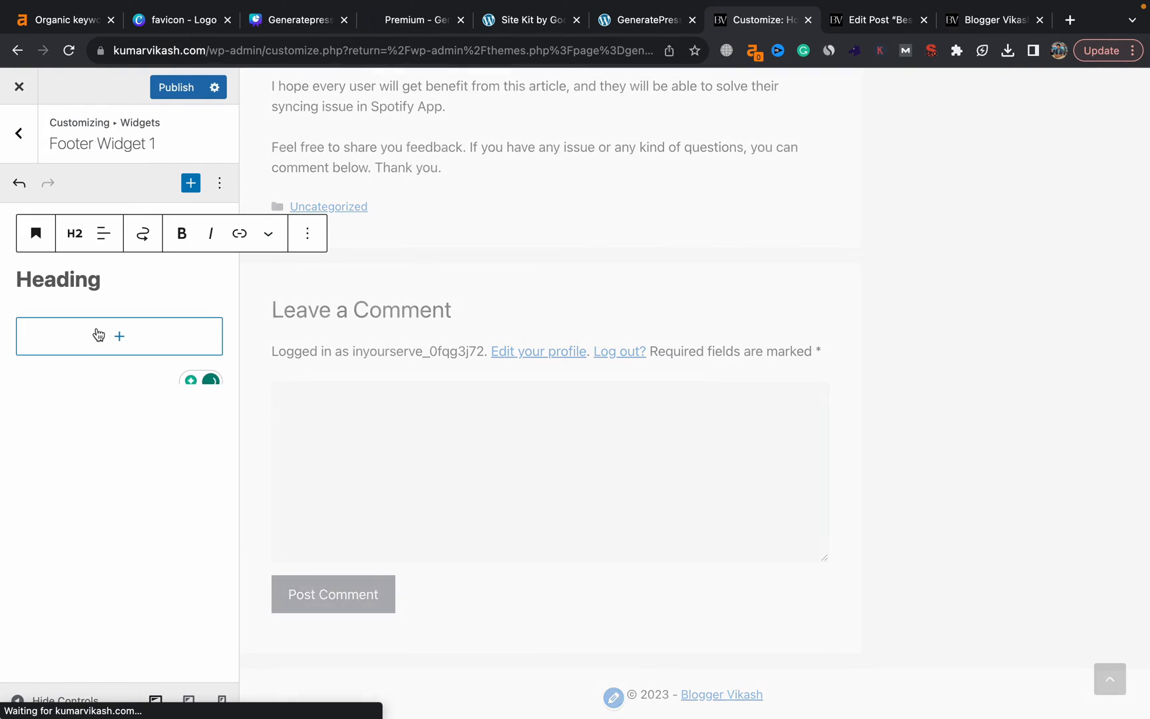
pyautogui.write('Test')
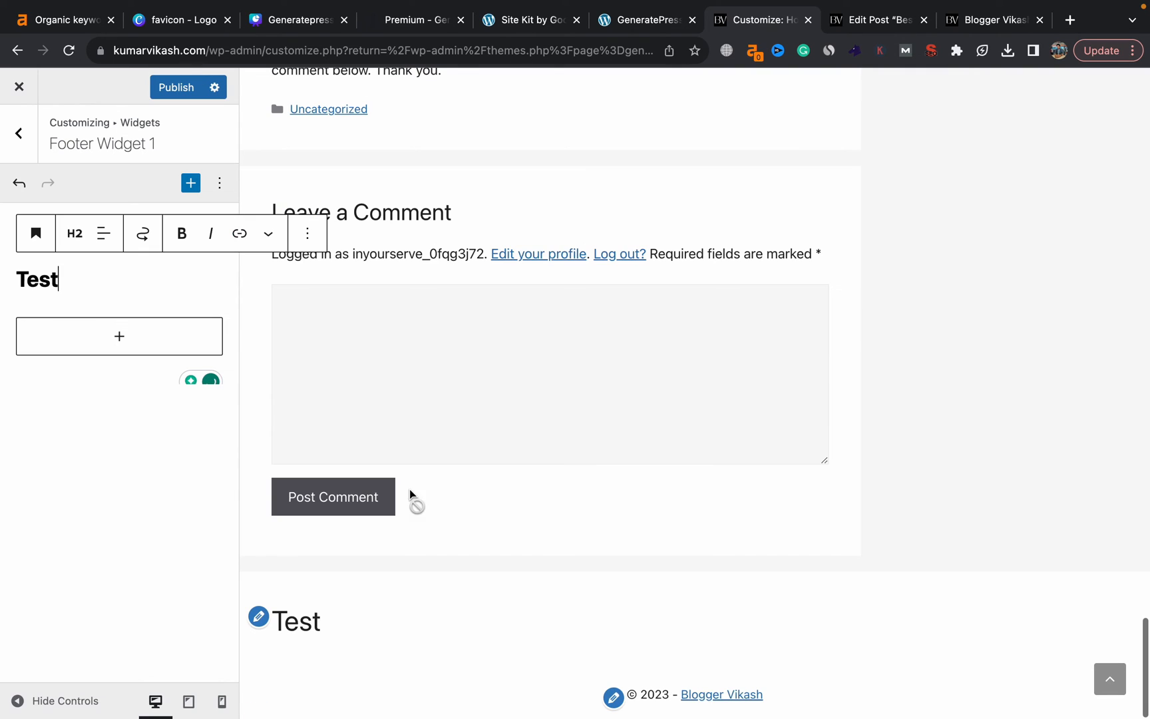
# Add a heading with the text "test 2" to the Footer Widget 2 area.
pyautogui.click(20, 133)
pyautogui.click(84, 408)
pyautogui.click(95, 288)
pyautogui.write('test 2')
# Add a heading with the text "test 3" to the Footer Widget 3 area.
pyautogui.click(20, 133)
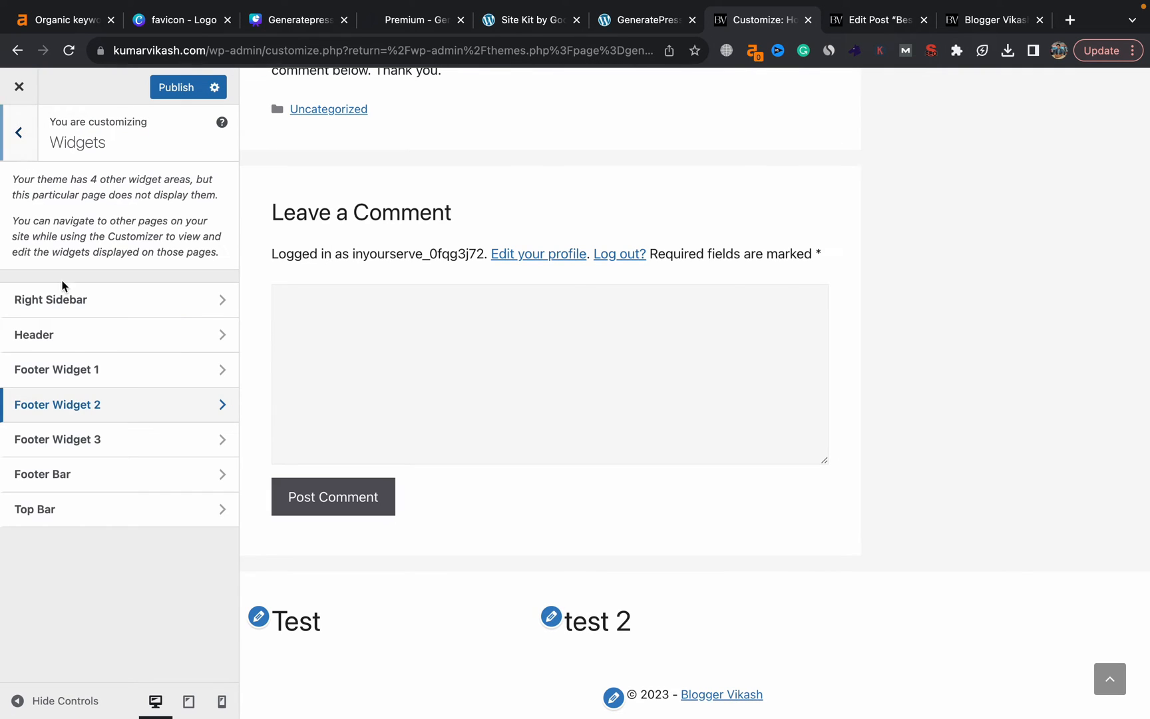
pyautogui.click(73, 437)
pyautogui.click(67, 285)
pyautogui.click(69, 393)
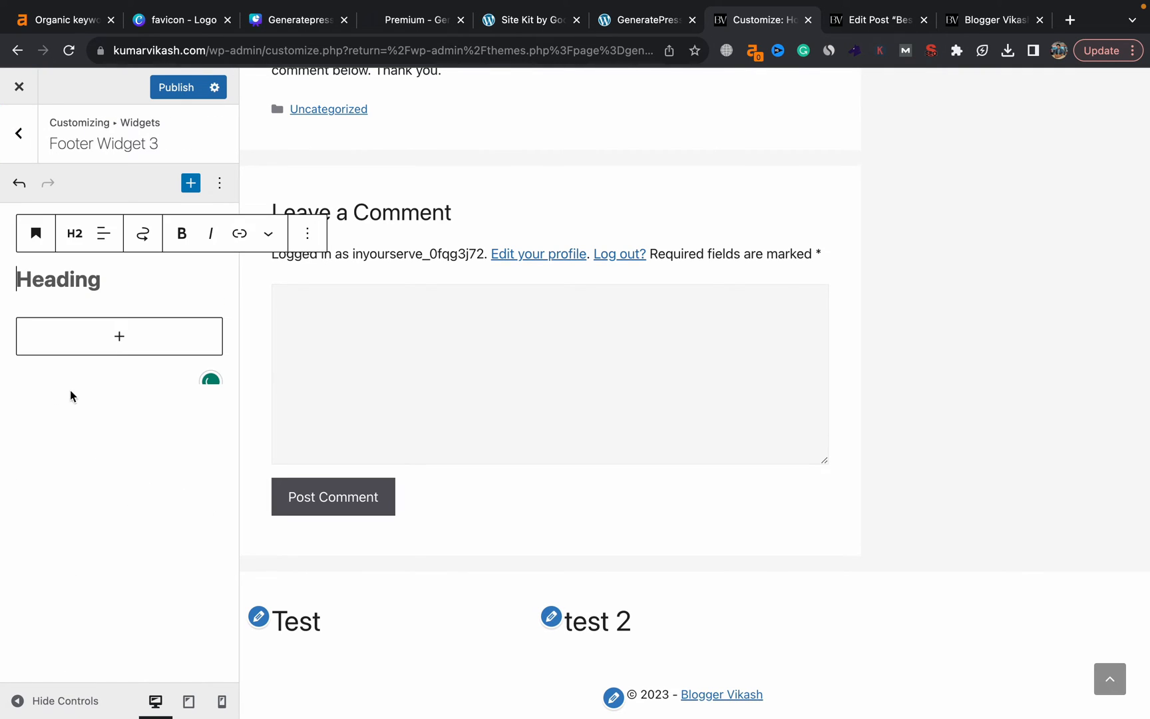
pyautogui.write('test 3')
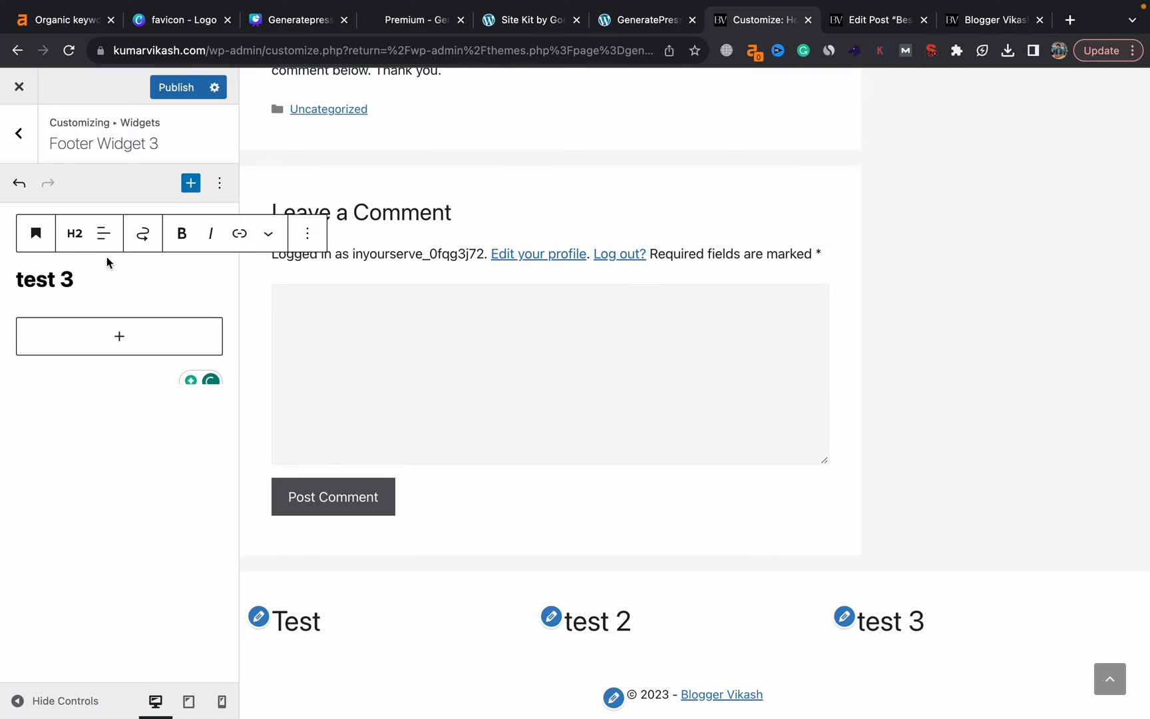
# Leave the Footer Widget 3 area and publish its changes.
pyautogui.click(19, 133)
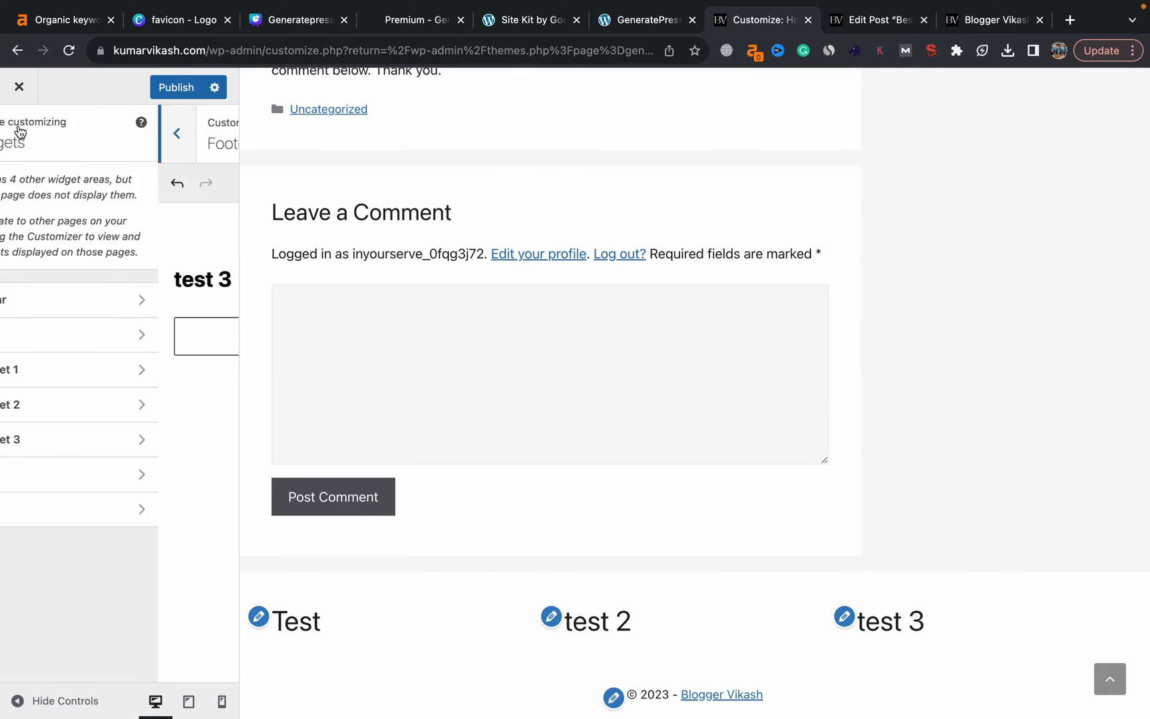
pyautogui.click(176, 86)
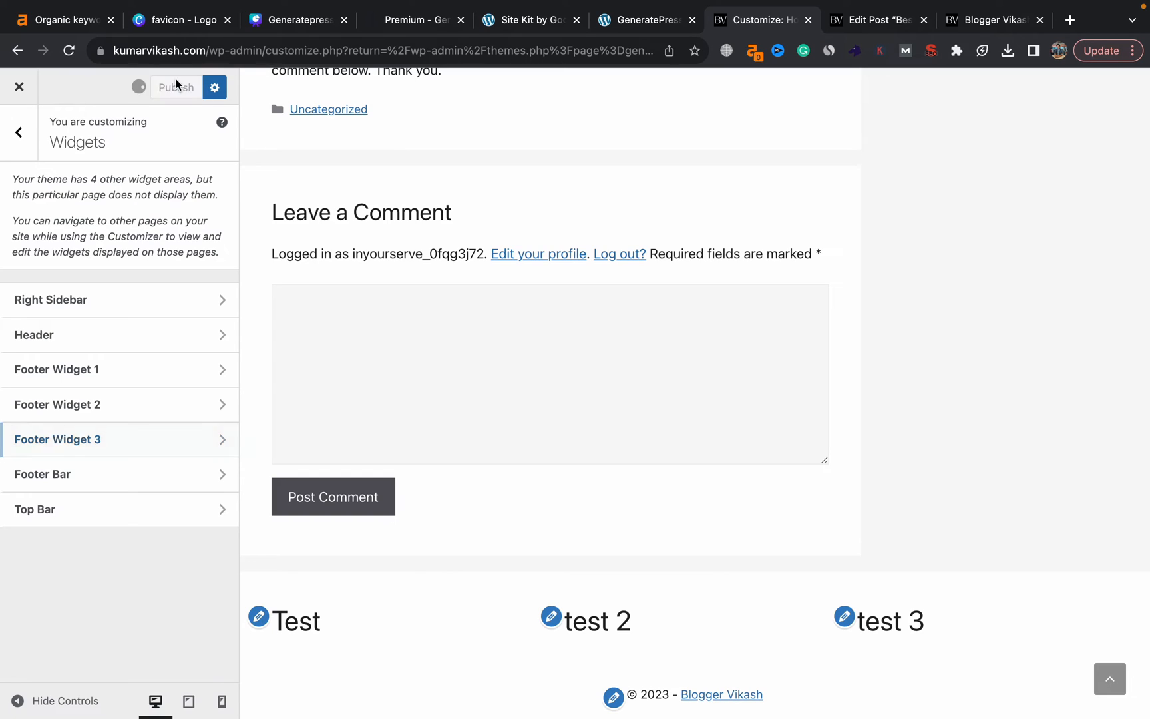
# Add a paragraph block reading "Hello" to the Footer Bar widget area.
pyautogui.click(128, 479)
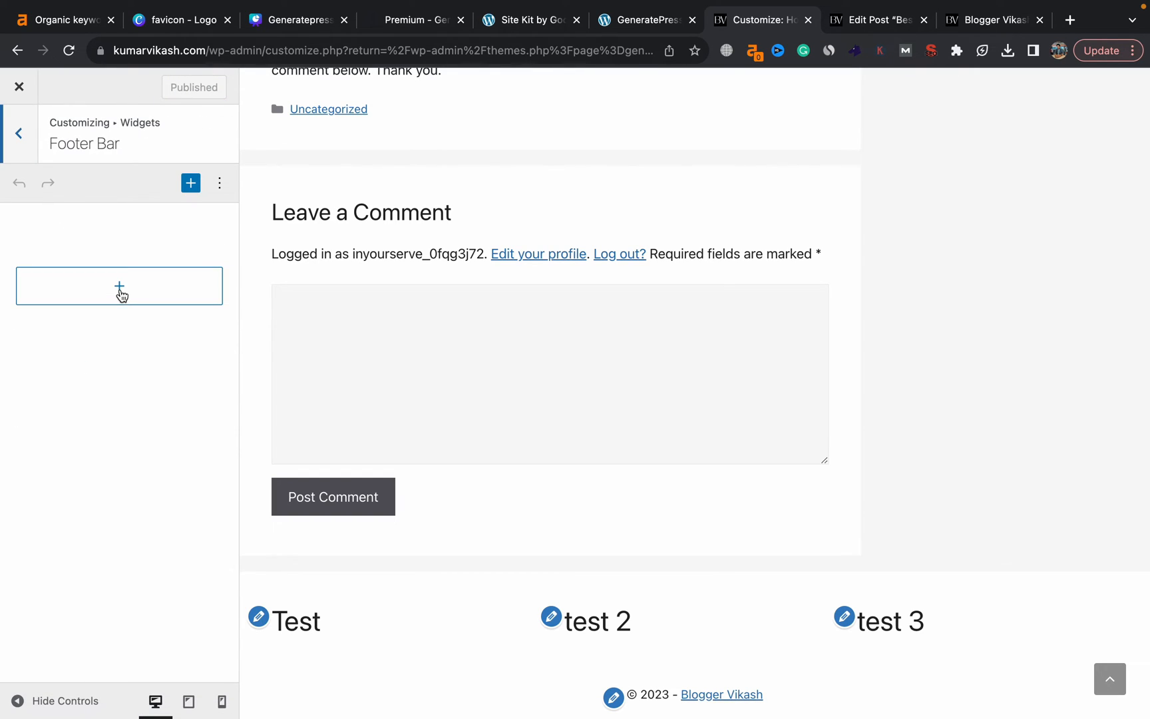
pyautogui.click(120, 293)
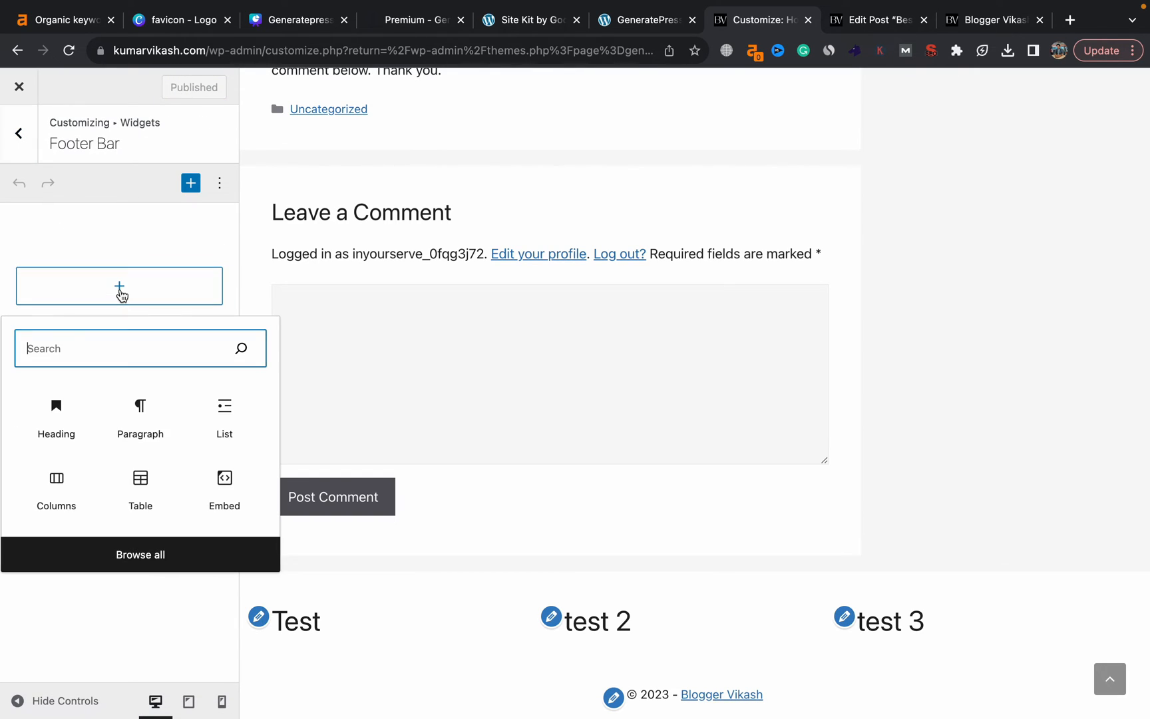
pyautogui.click(124, 422)
pyautogui.write('Hello')
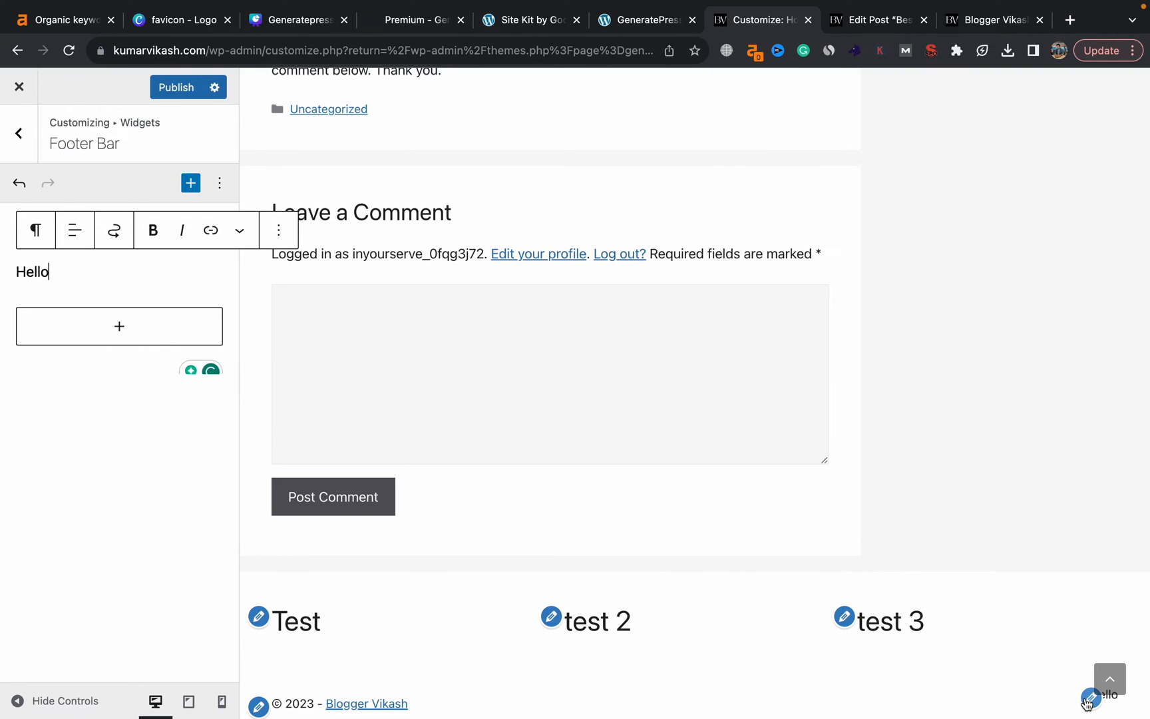
pyautogui.press('Return')
pyautogui.write('how')
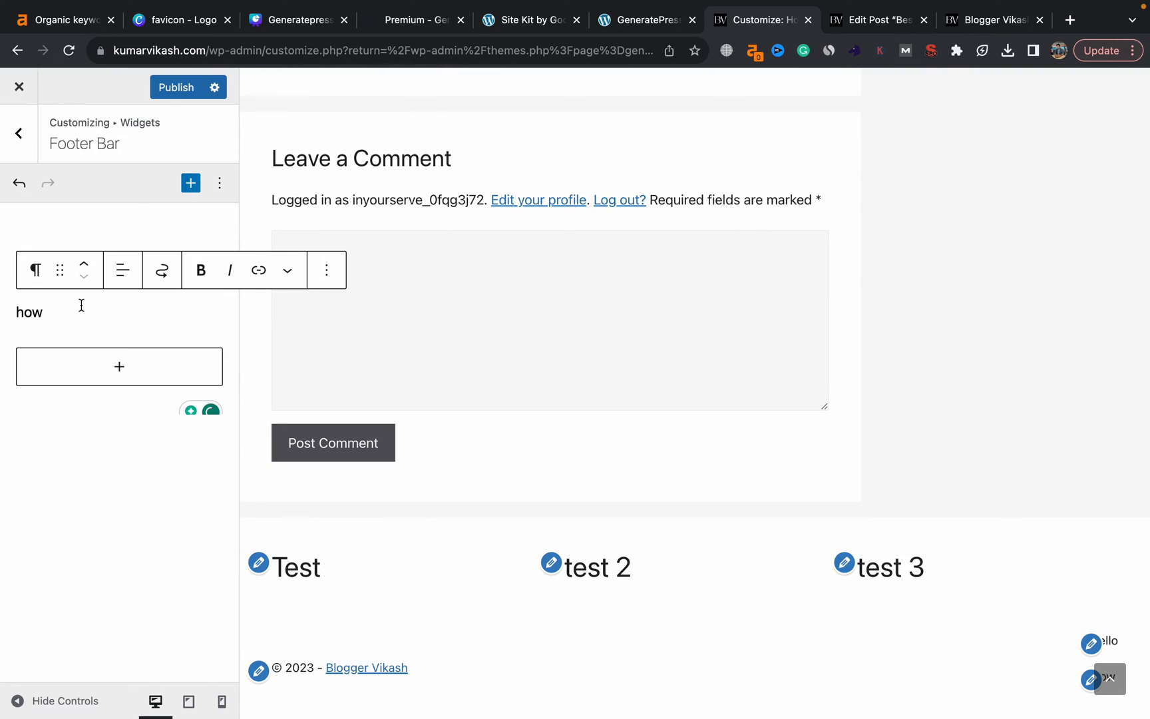
pyautogui.press('BackSpace')
pyautogui.press('BackSpace')
pyautogui.press('BackSpace')
pyautogui.press('BackSpace')
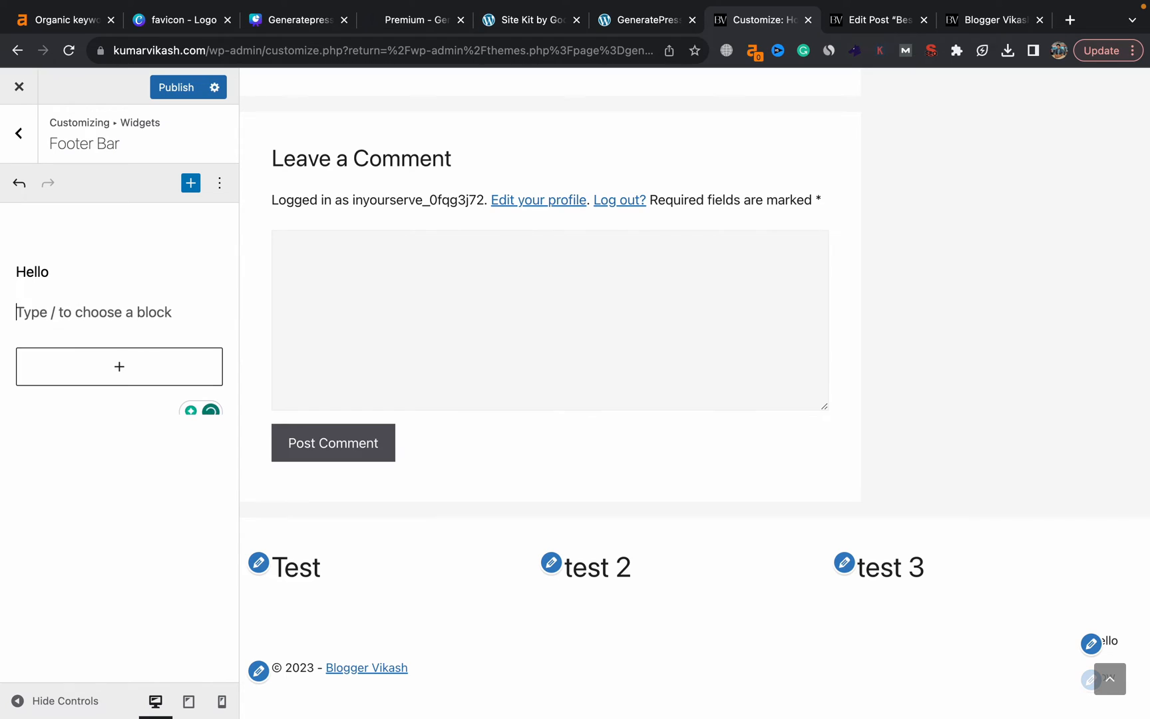
# Publish the Footer Bar changes and return to the list of widget areas.
pyautogui.click(164, 88)
pyautogui.click(19, 133)
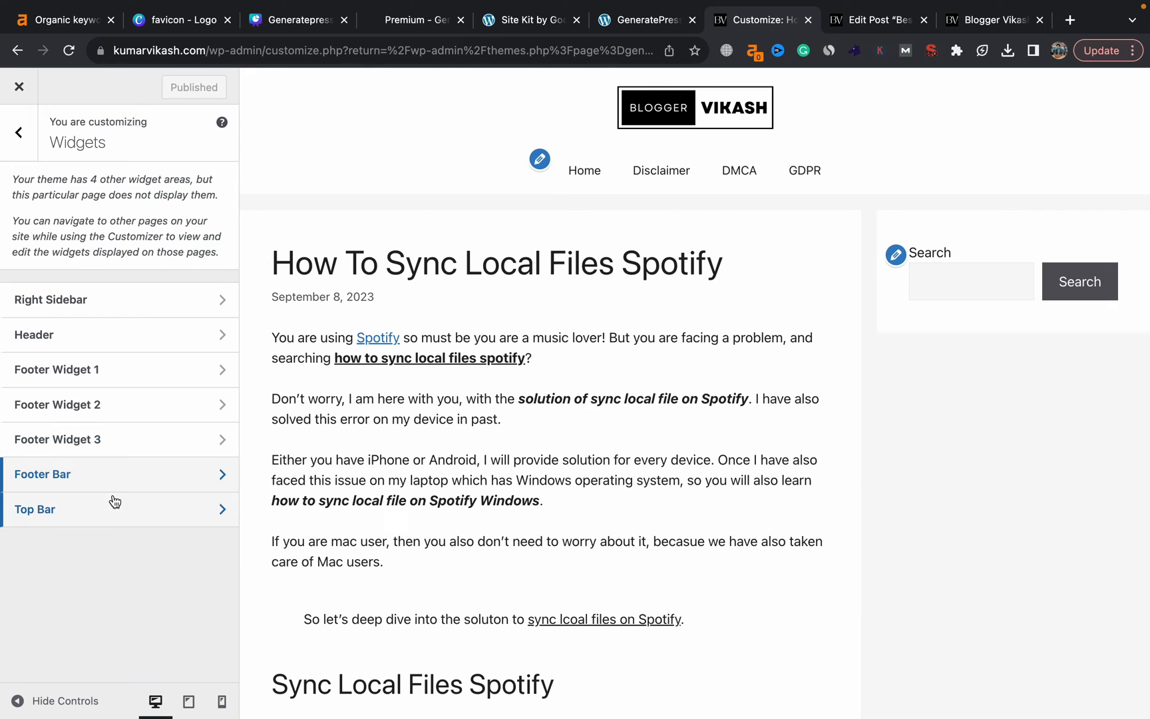
# Add a block reading "Announcement: New Video is live" to the Top Bar widget area and publish it.
pyautogui.click(110, 514)
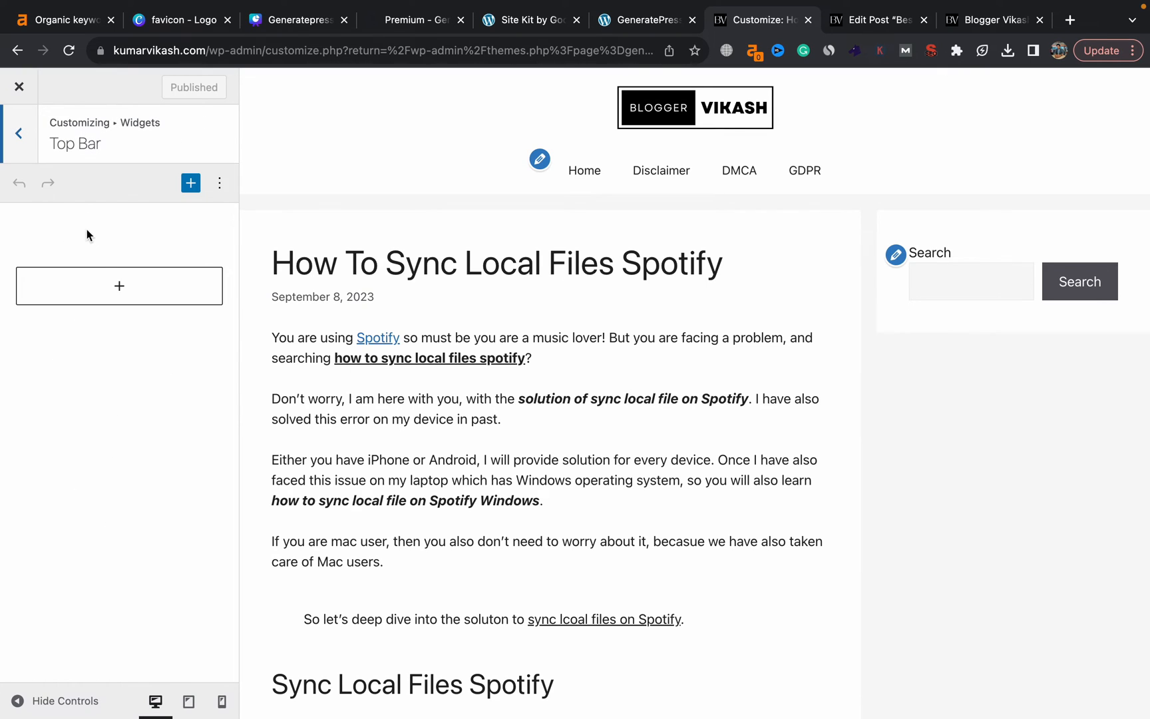
pyautogui.click(141, 285)
pyautogui.click(57, 412)
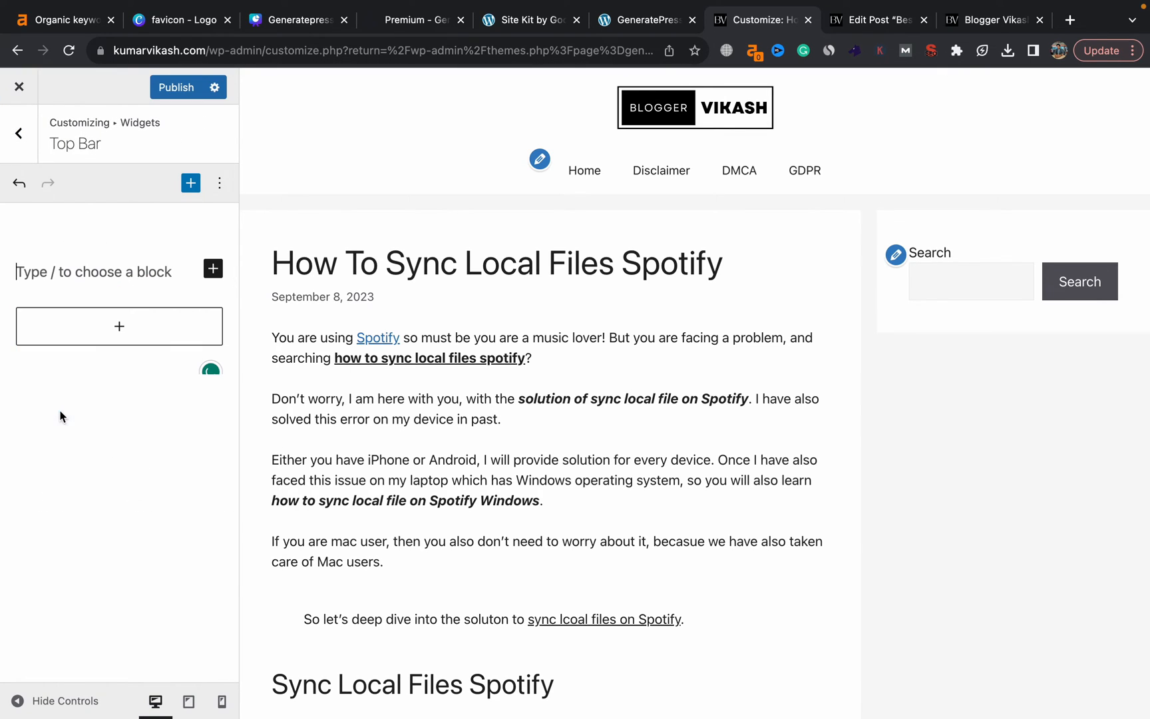
pyautogui.write('Hell')
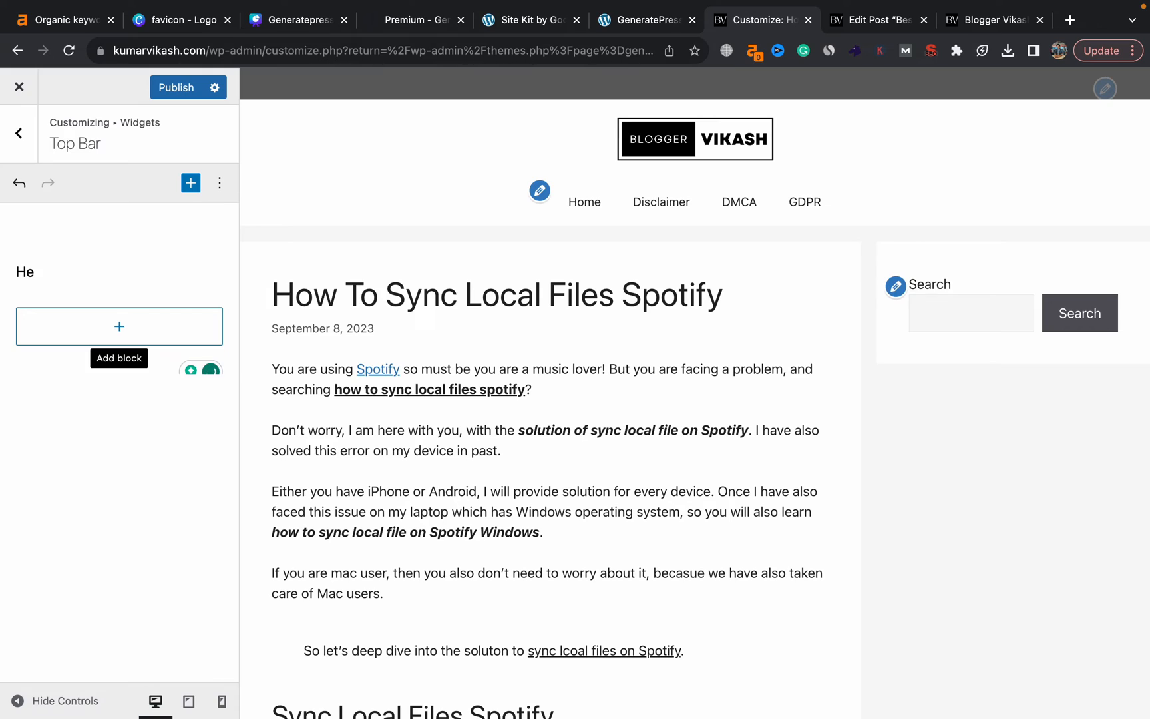
pyautogui.press('BackSpace')
pyautogui.press('BackSpace')
pyautogui.write('Annou')
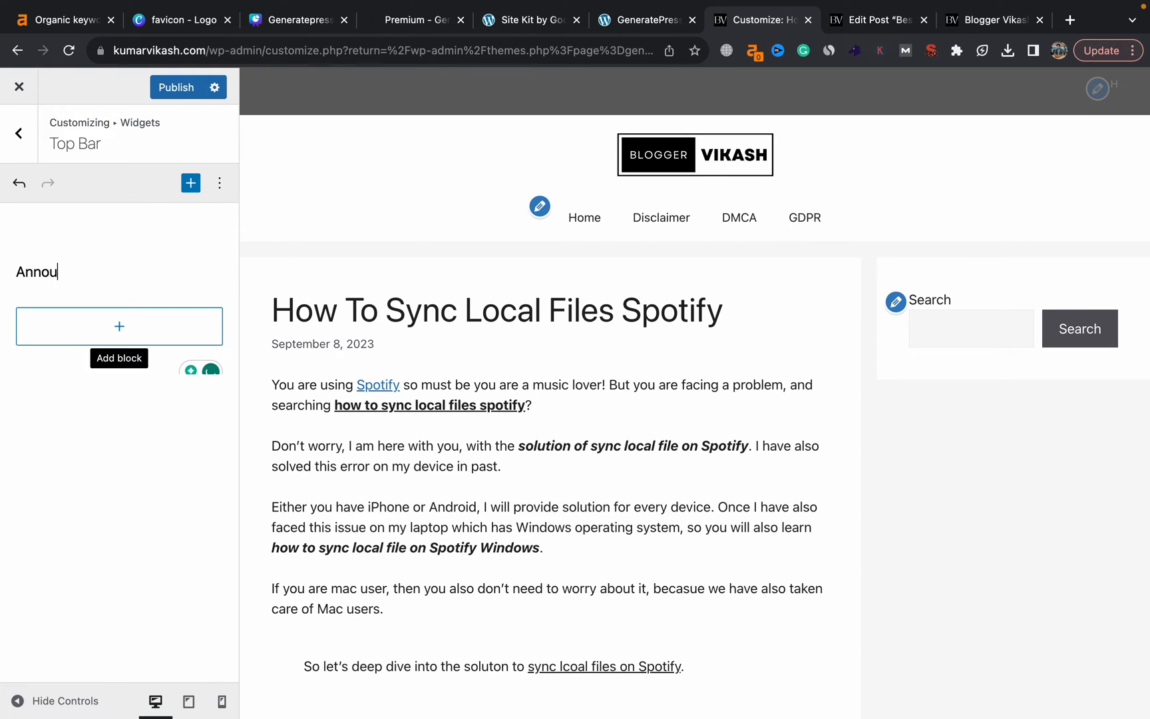
pyautogui.write('ncement: New Video is live')
pyautogui.click(162, 93)
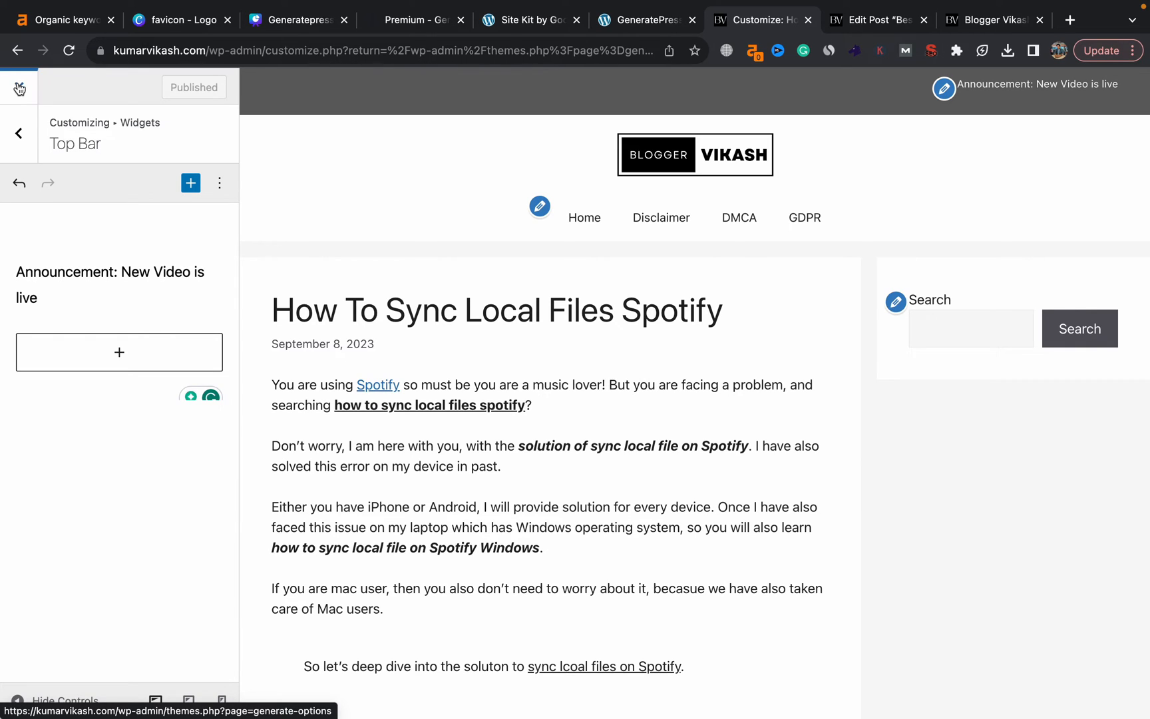
# Leave the widget settings and open the Body background color for editing in the Colors settings.
pyautogui.click(20, 128)
pyautogui.click(21, 126)
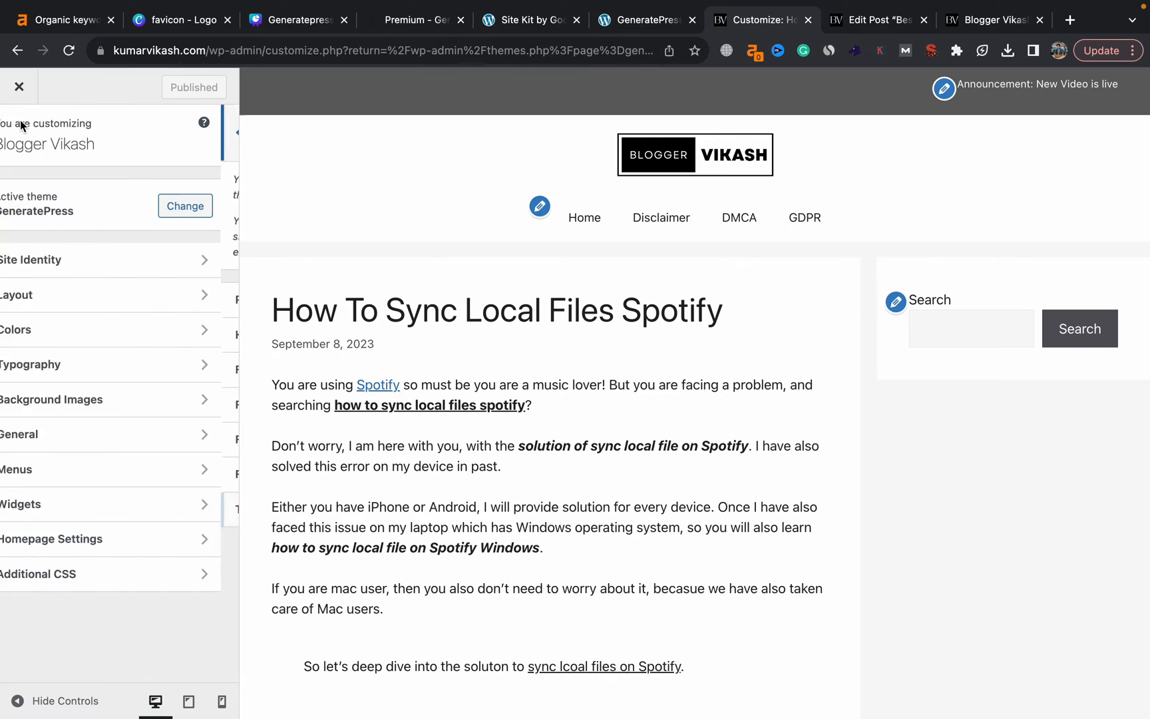
pyautogui.click(60, 339)
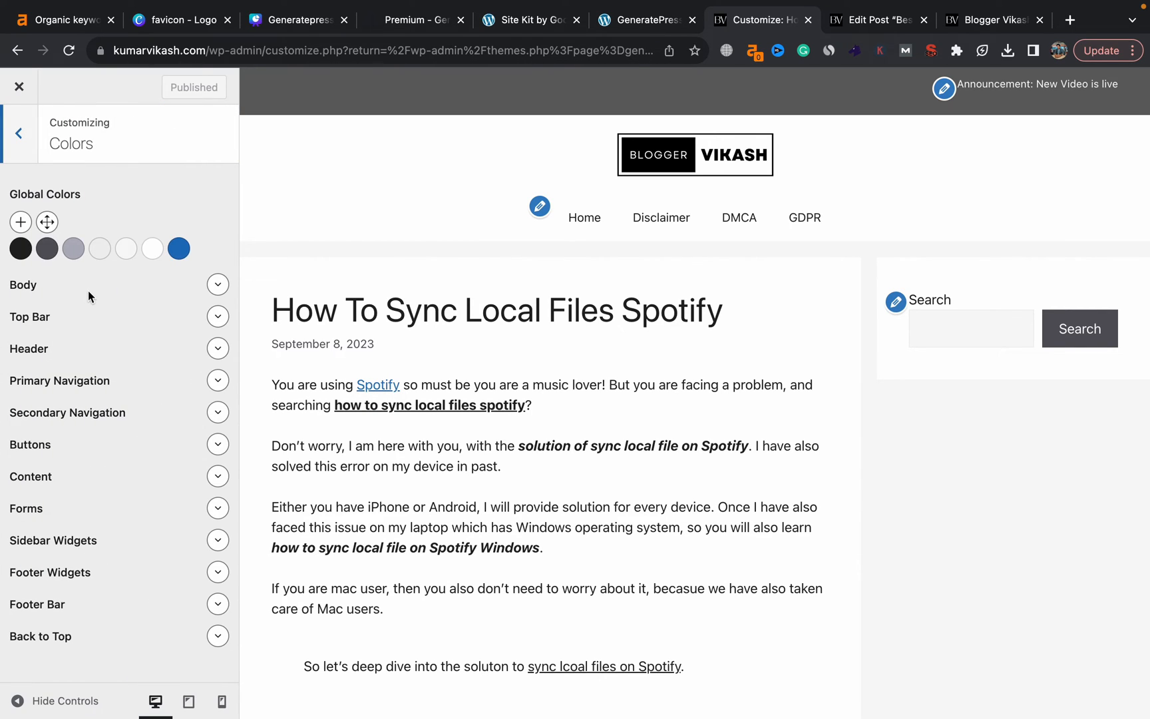
pyautogui.click(218, 285)
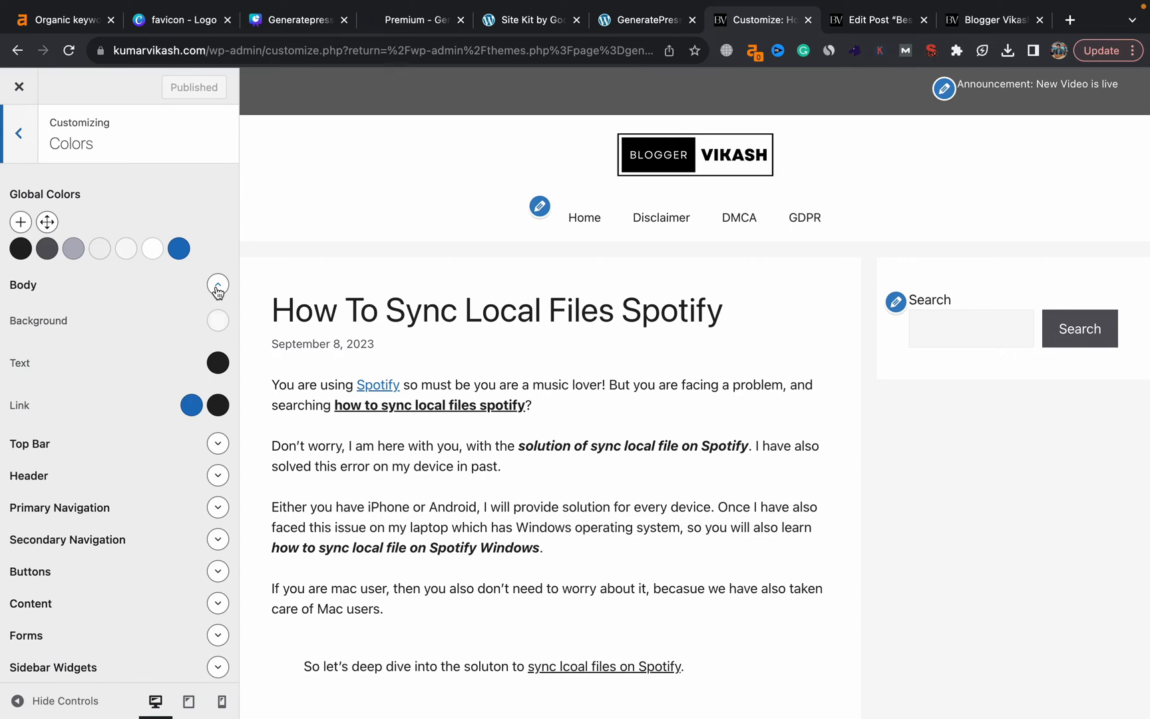
pyautogui.click(219, 321)
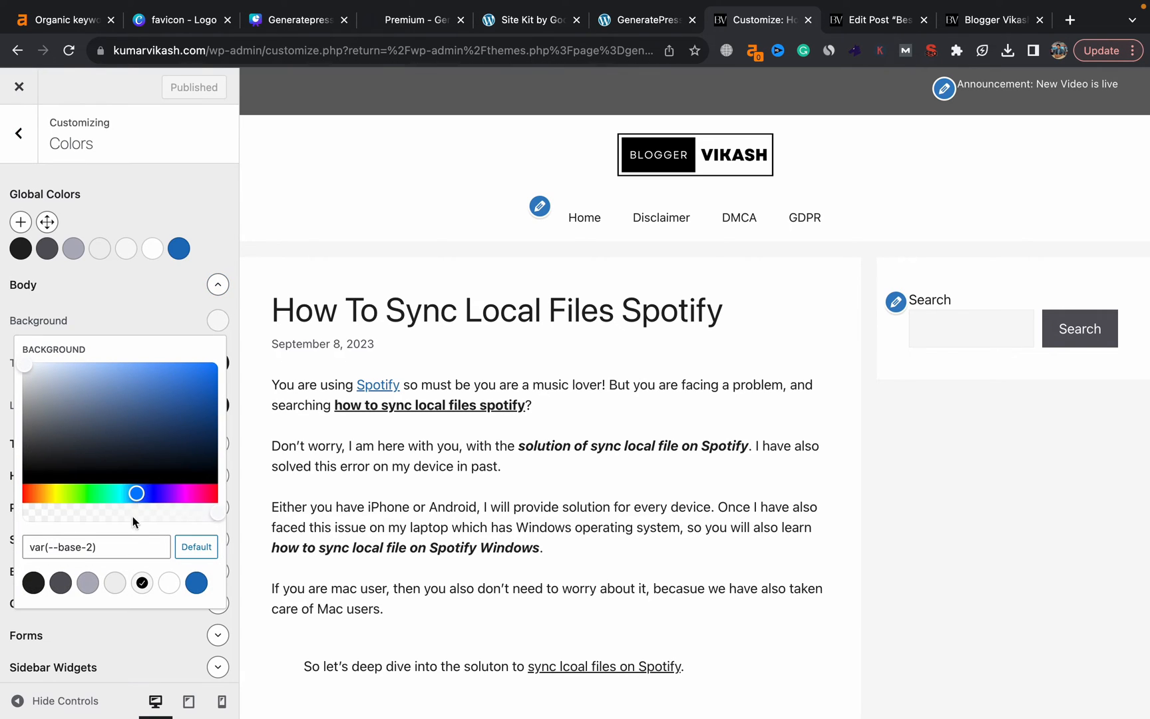
# Try the blue accent, black contrast and gray contrast-3 palette colors as the body background, checking the page preview.
pyautogui.click(196, 583)
pyautogui.scroll(-2, 690, 488)
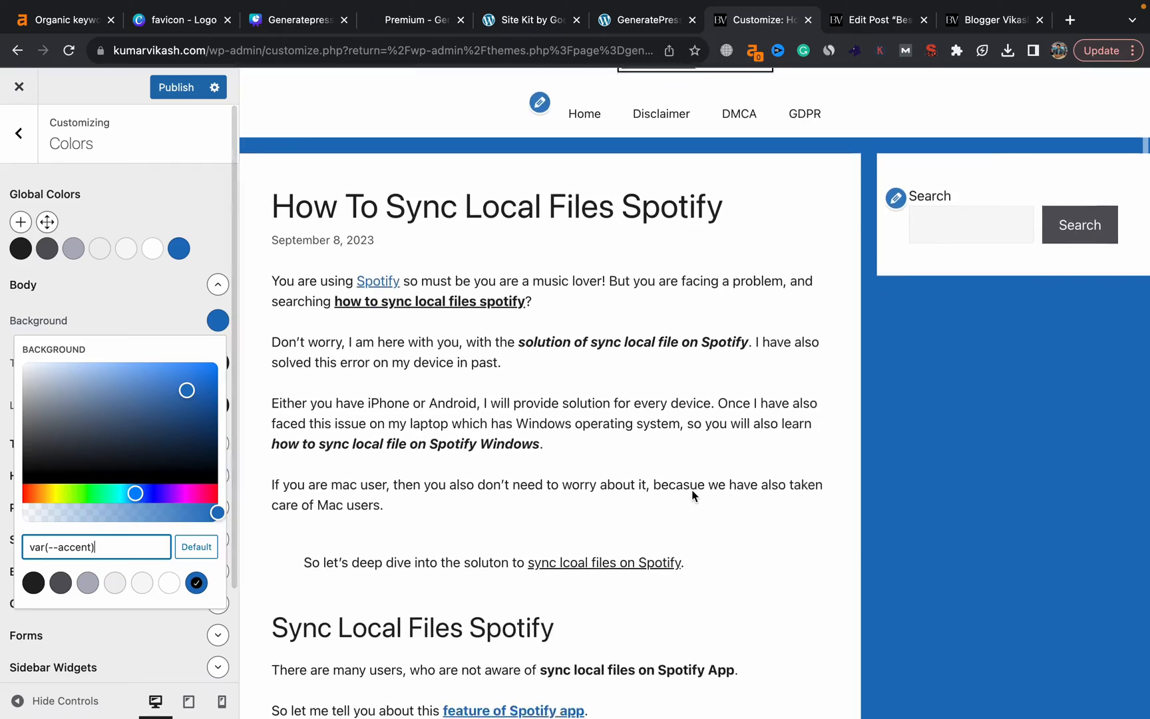
pyautogui.scroll(-20, 692, 488)
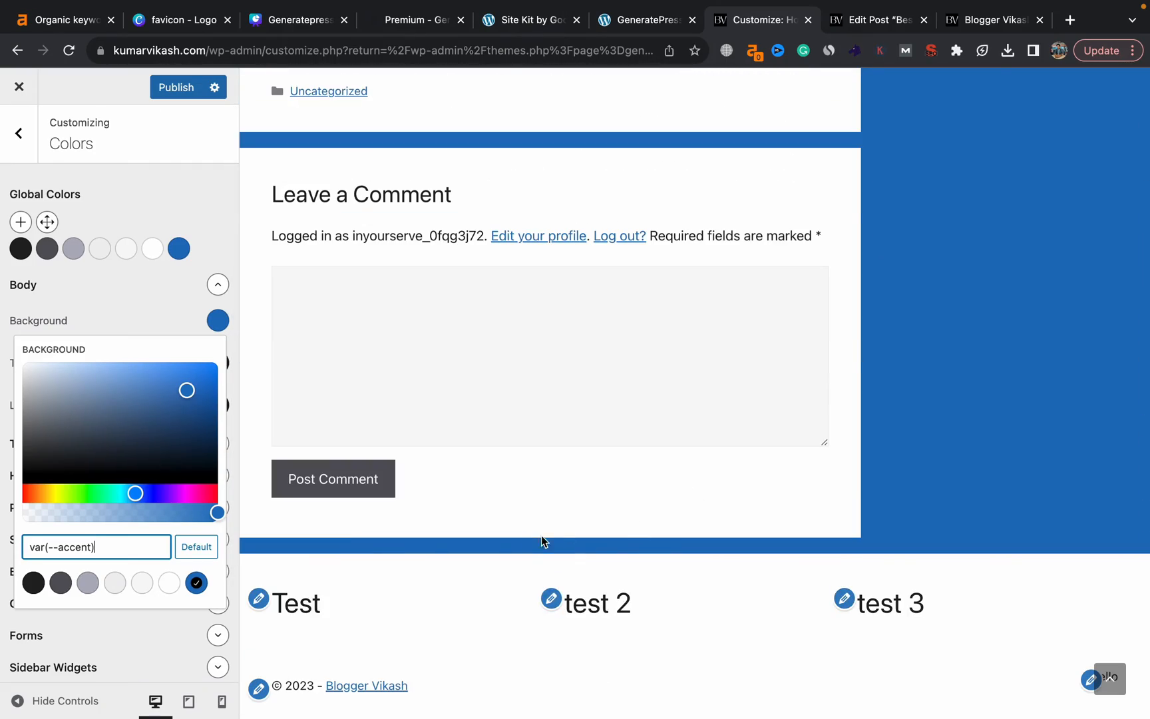
pyautogui.click(34, 584)
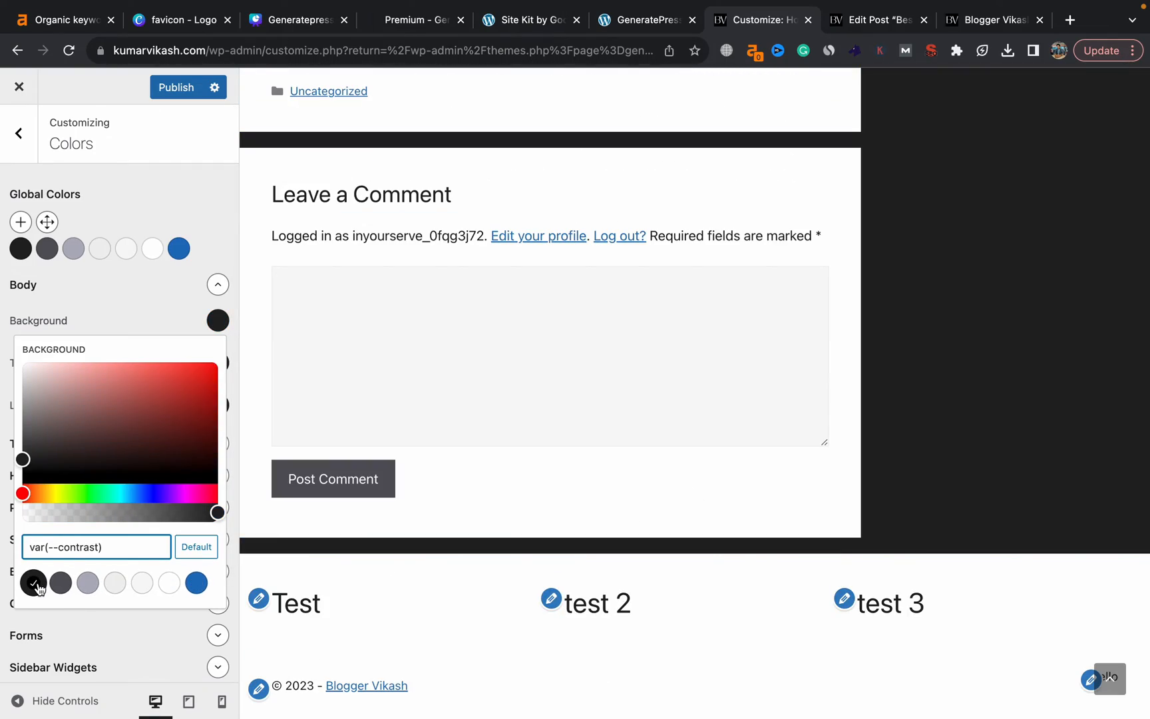
pyautogui.scroll(20, 668, 336)
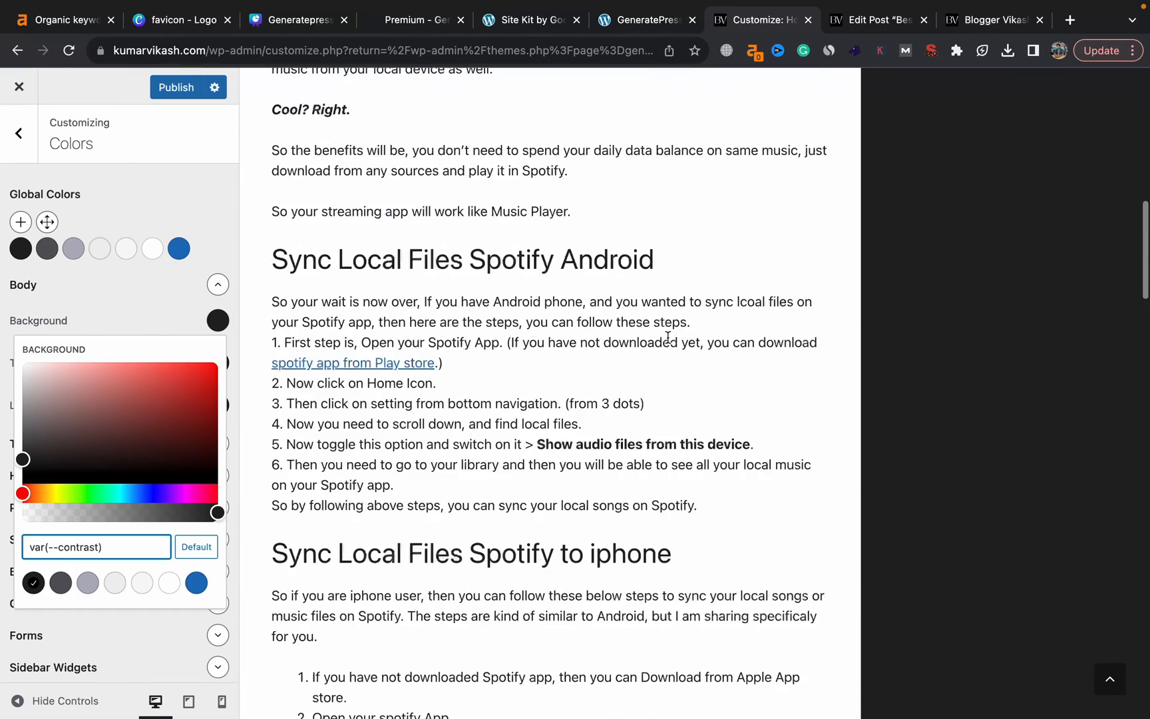
pyautogui.click(88, 583)
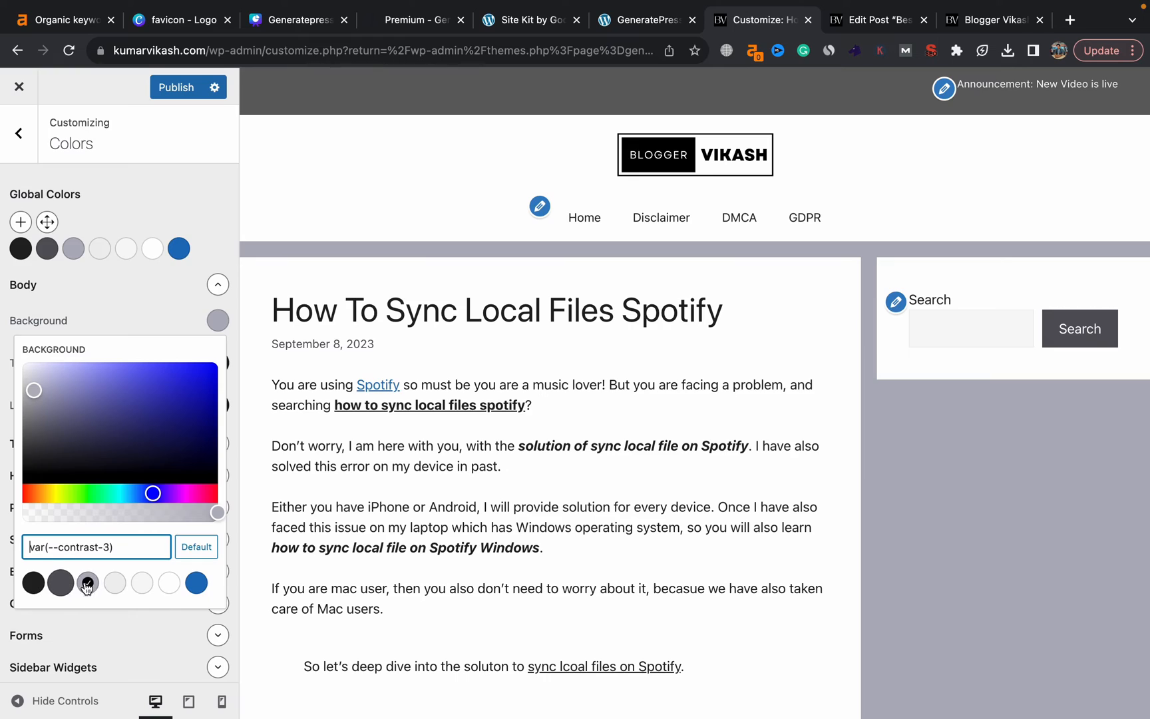
# Set the body background to the light gray base palette color and publish the change.
pyautogui.click(115, 582)
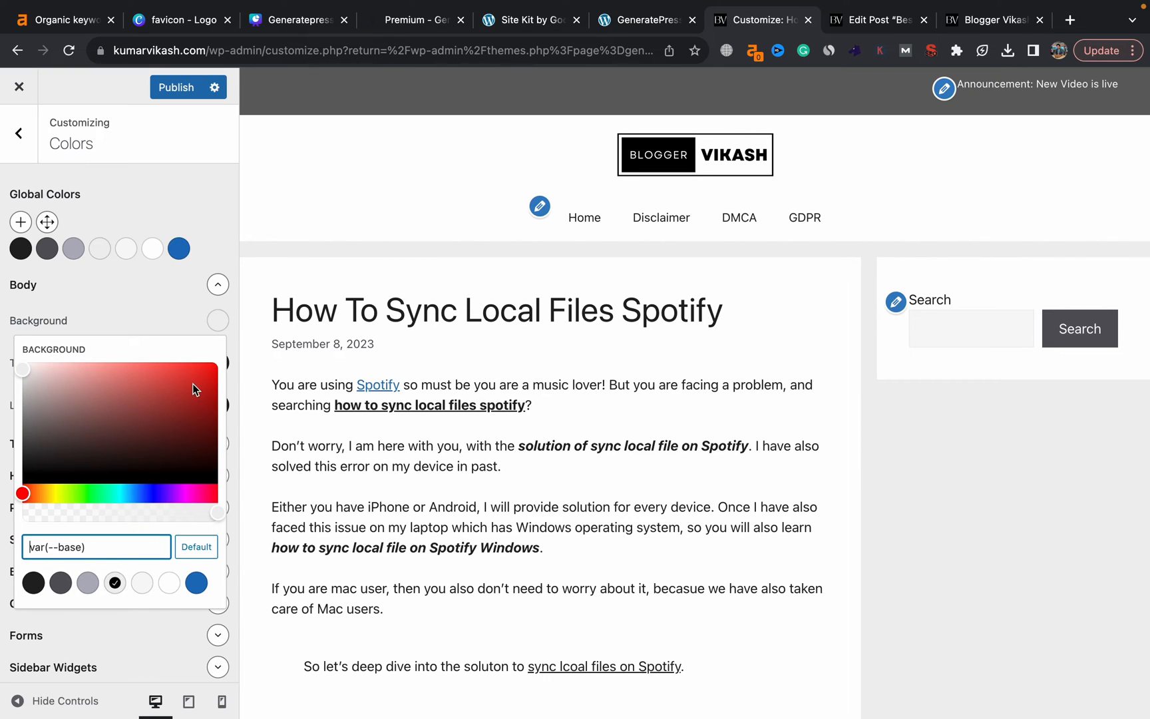
pyautogui.click(171, 88)
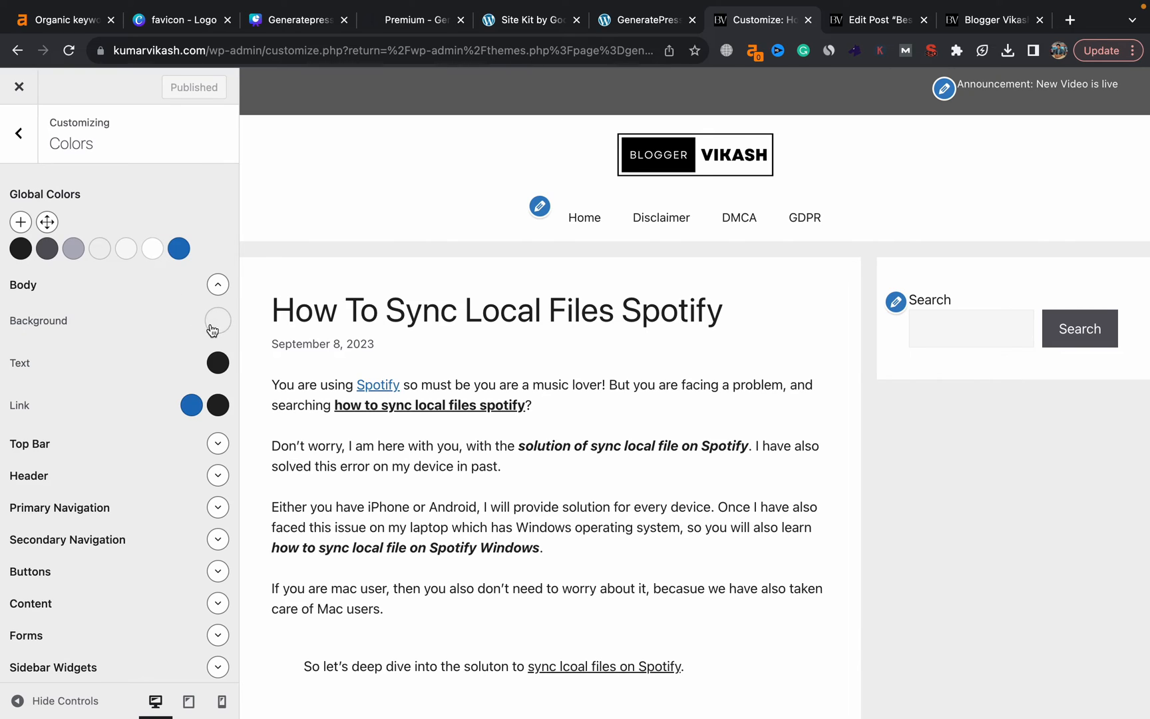
# Try the blue accent color on the body text, and restore the black contrast color.
pyautogui.click(217, 363)
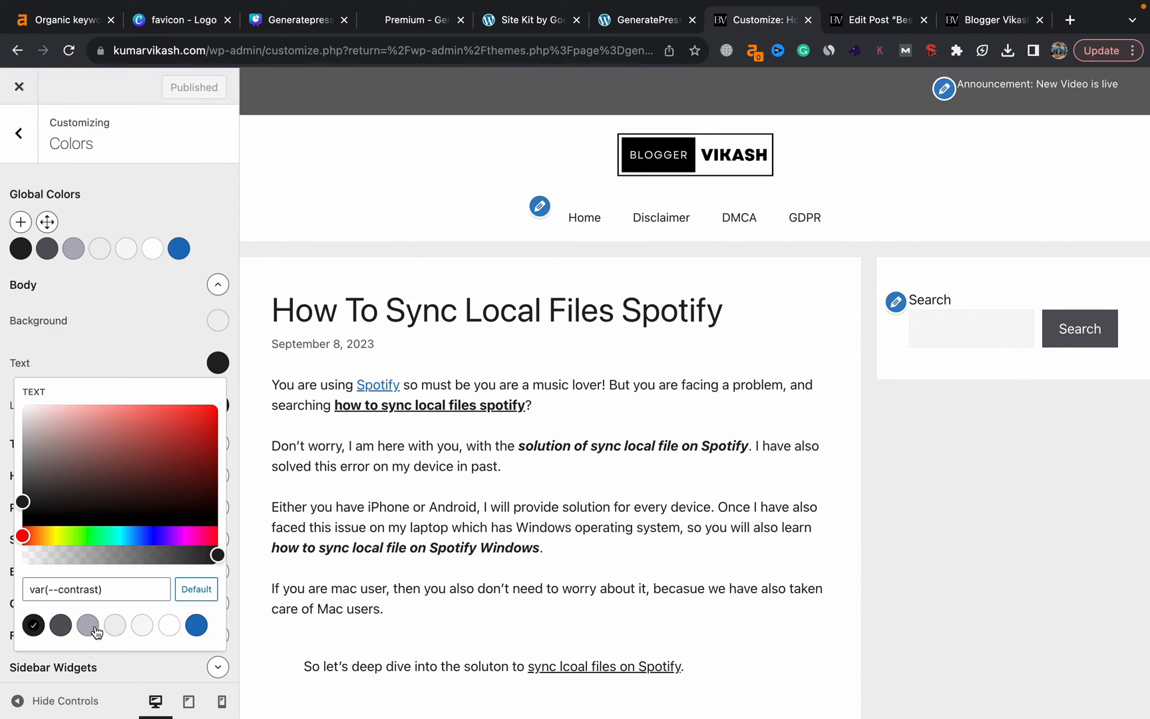
pyautogui.click(196, 625)
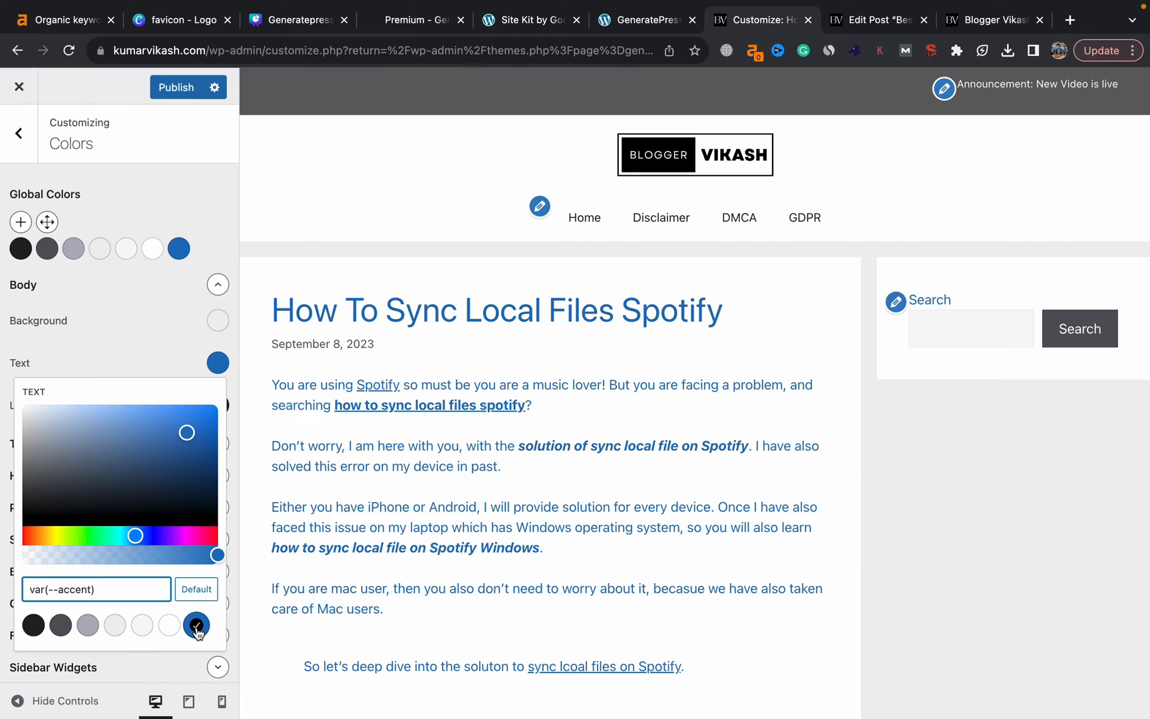
pyautogui.click(33, 625)
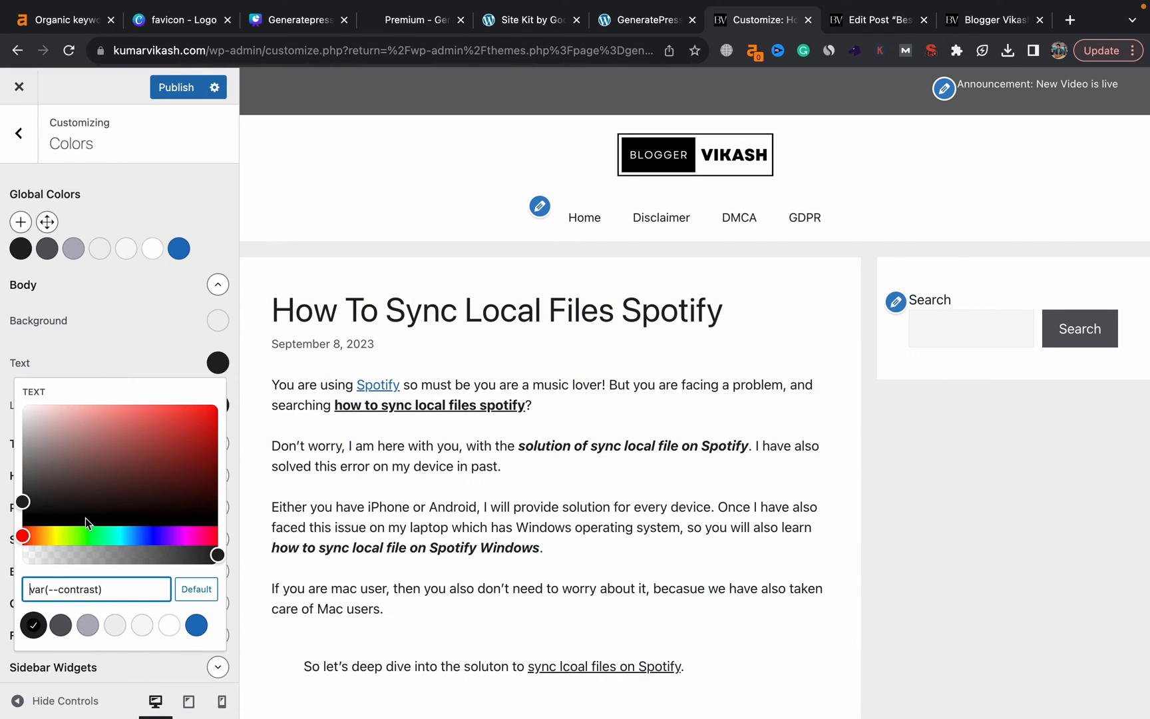
pyautogui.click(113, 350)
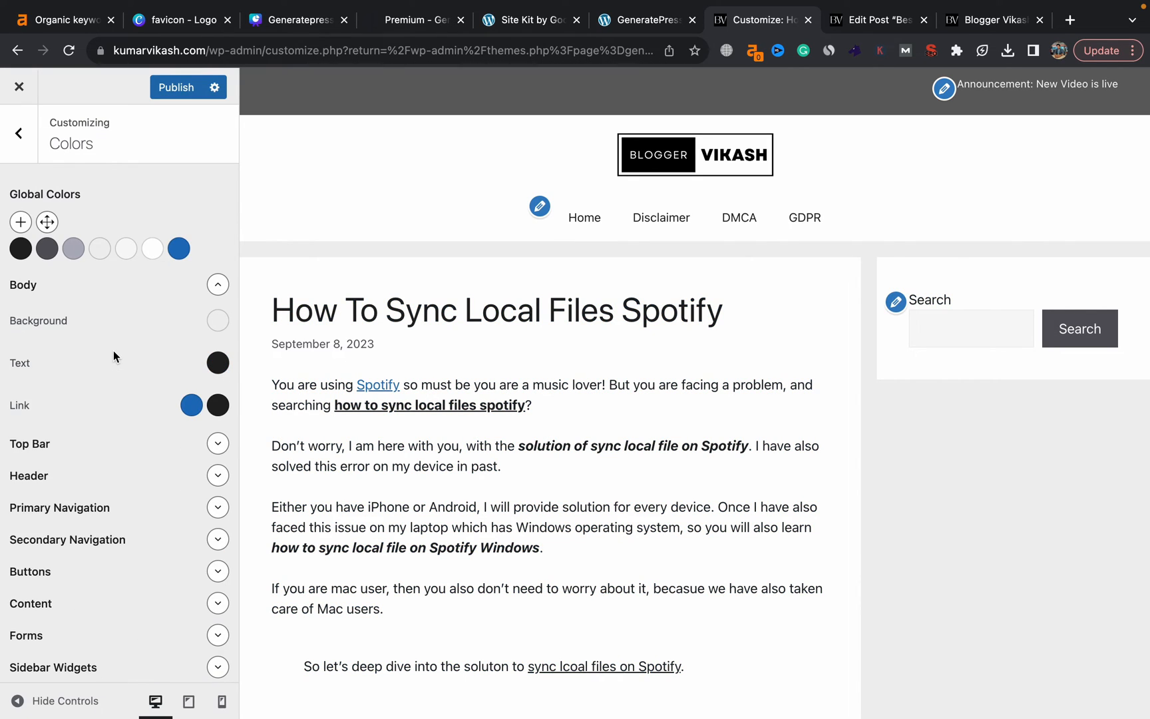
# Set the body link color to crimson #bf1f46, check the links in the preview, and publish.
pyautogui.click(192, 404)
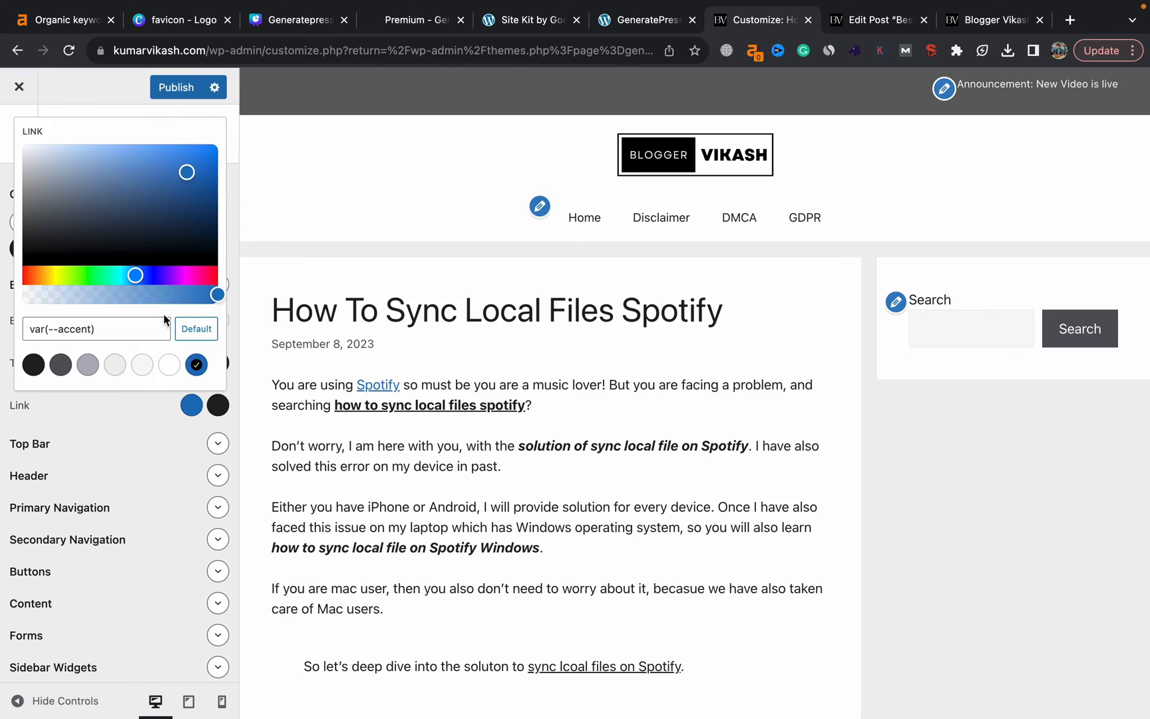
pyautogui.click(211, 275)
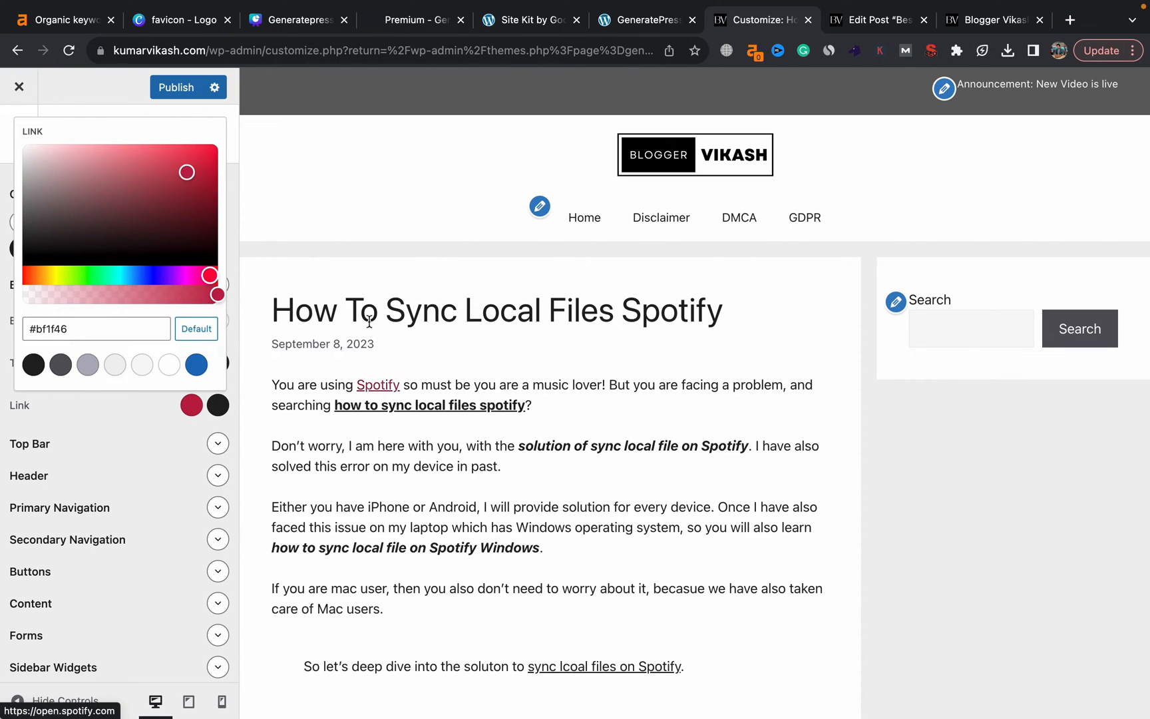
pyautogui.scroll(-10, 350, 456)
pyautogui.scroll(-15, 350, 456)
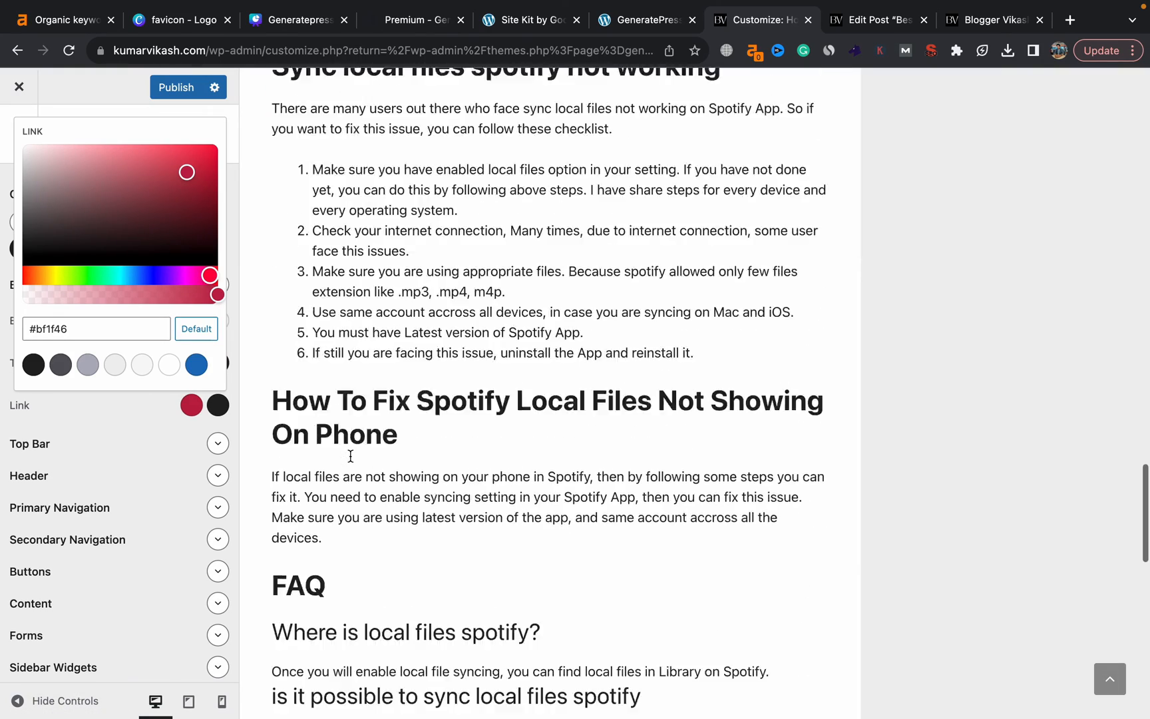
pyautogui.click(163, 90)
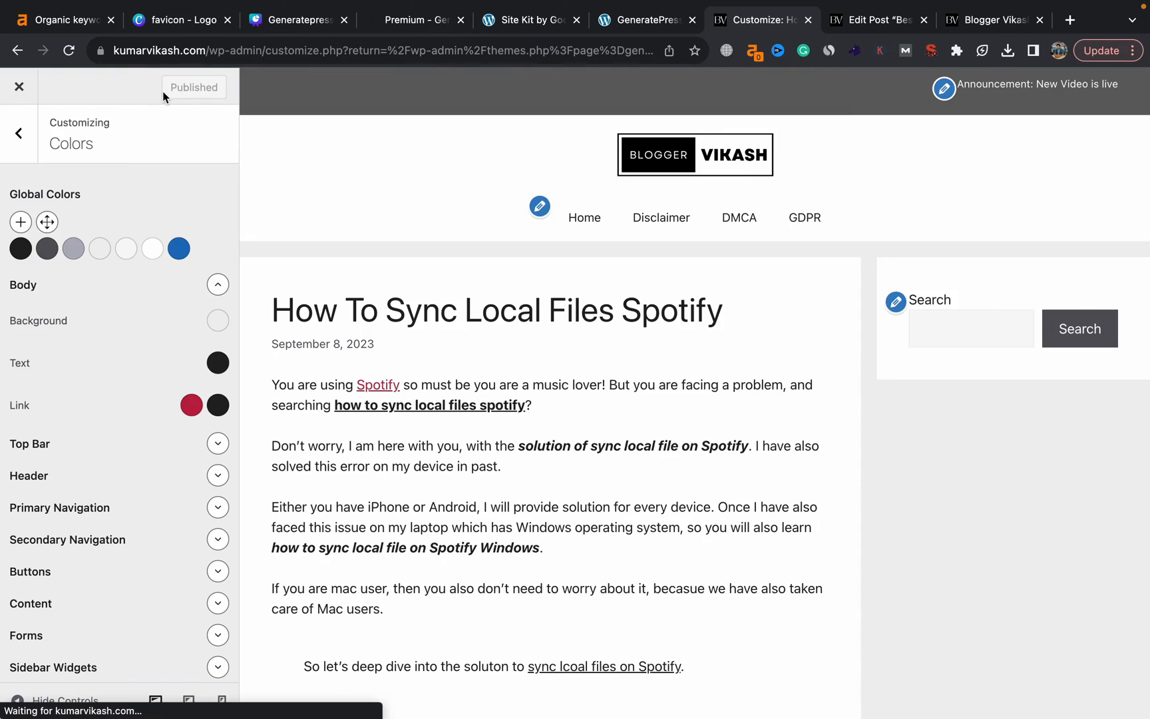
# Set the top bar background color to dark red #800e0e.
pyautogui.click(216, 291)
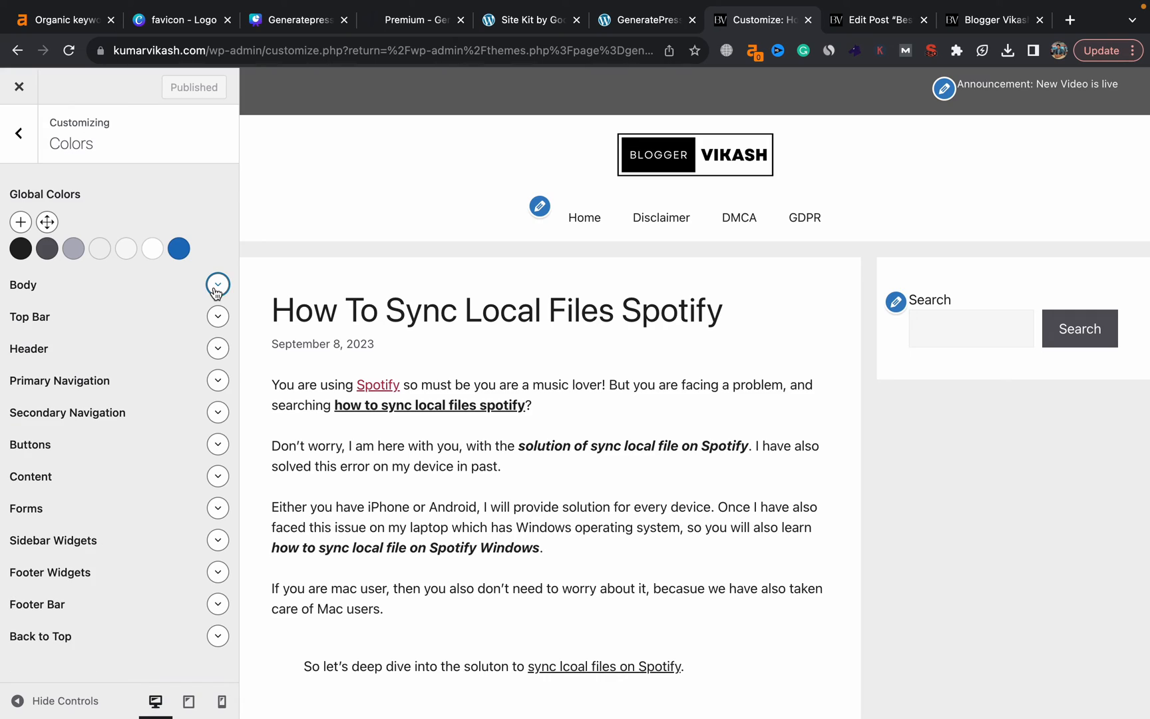
pyautogui.click(219, 318)
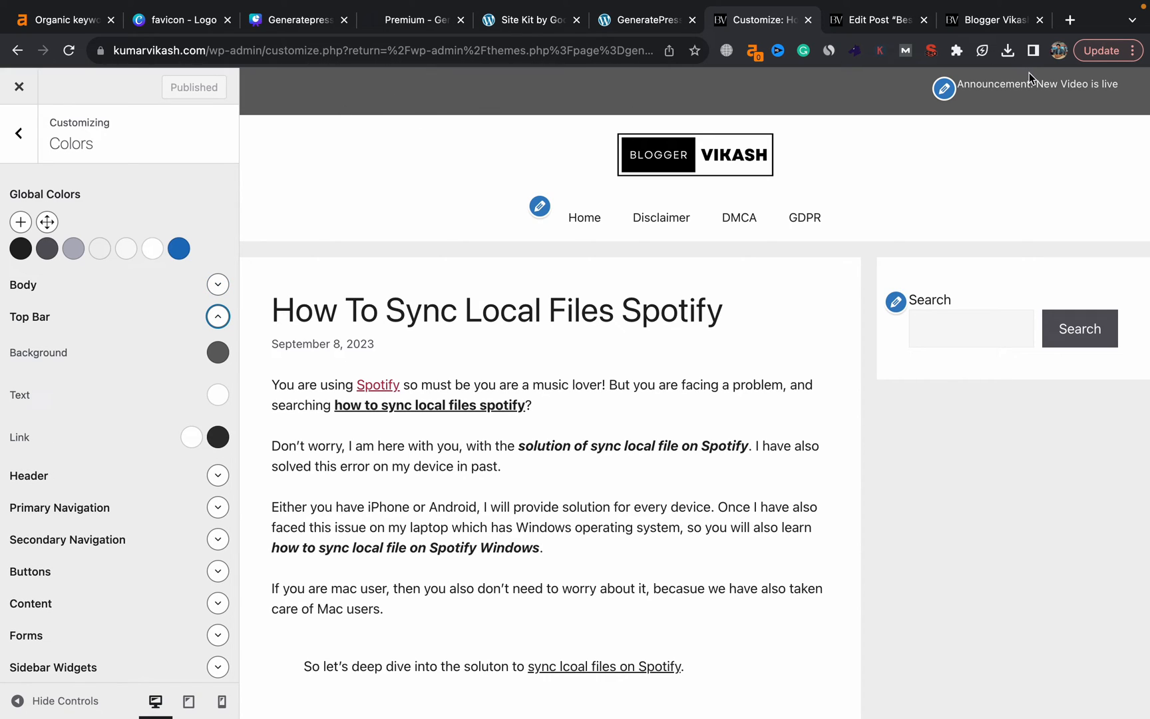
pyautogui.click(214, 348)
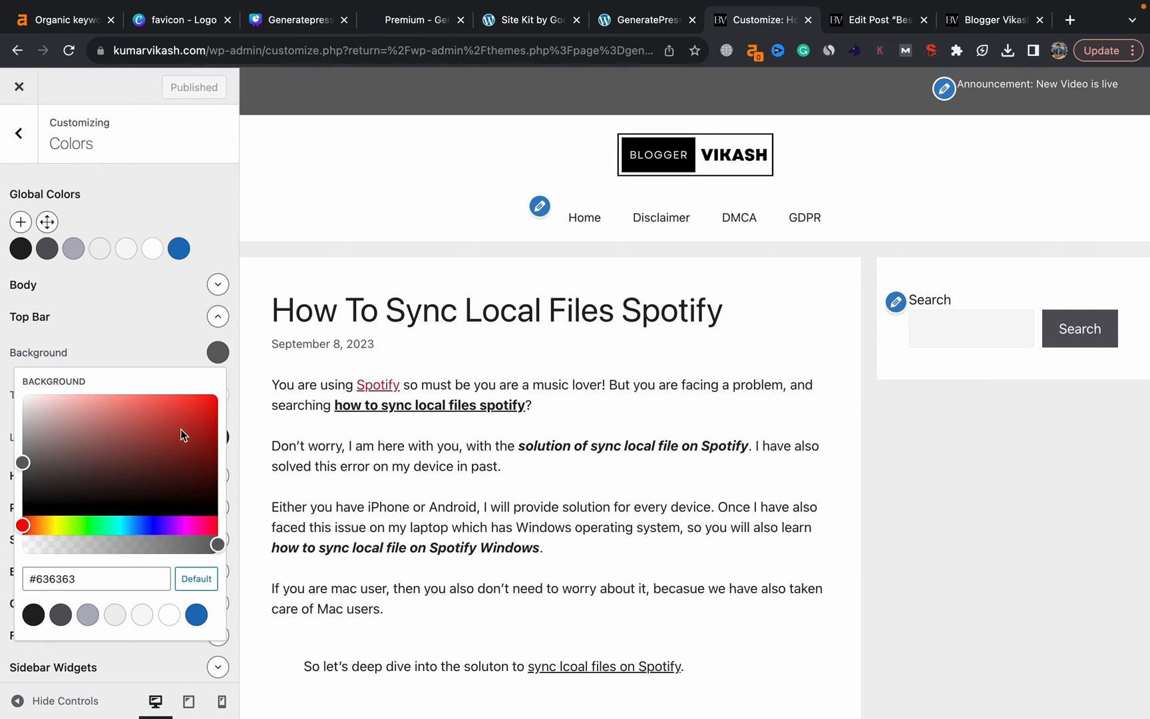
pyautogui.click(196, 451)
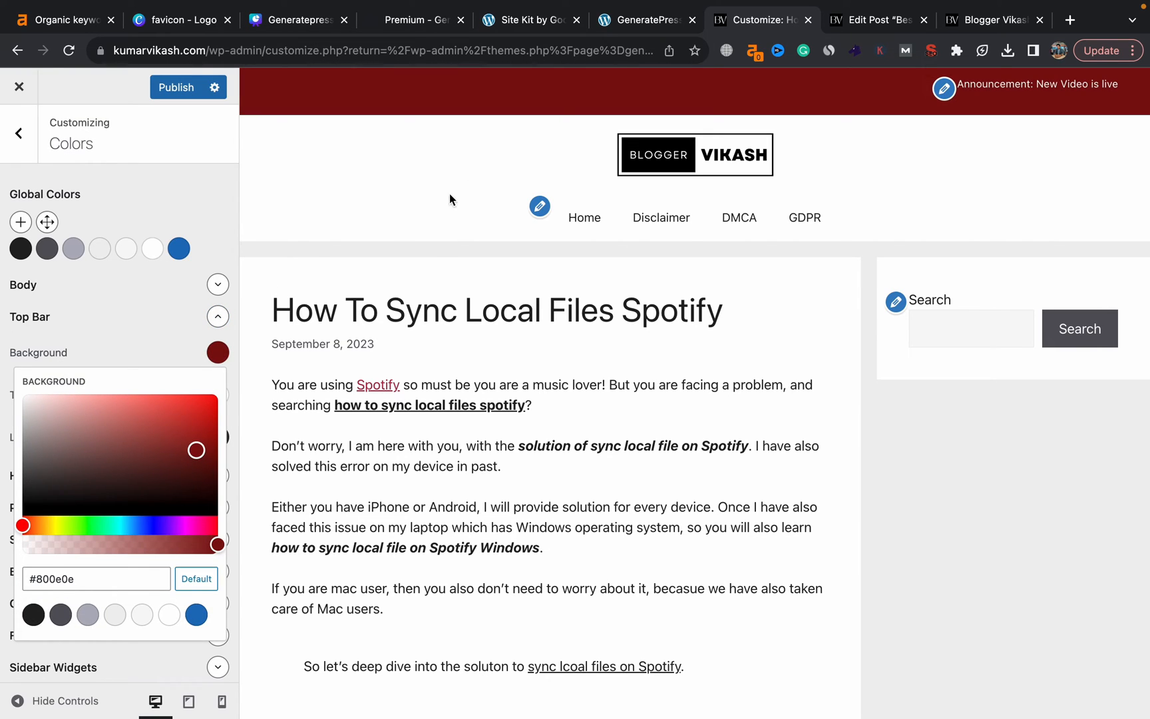
# Try the black contrast color on the top bar text, and set it to the white base-3 palette color.
pyautogui.click(215, 396)
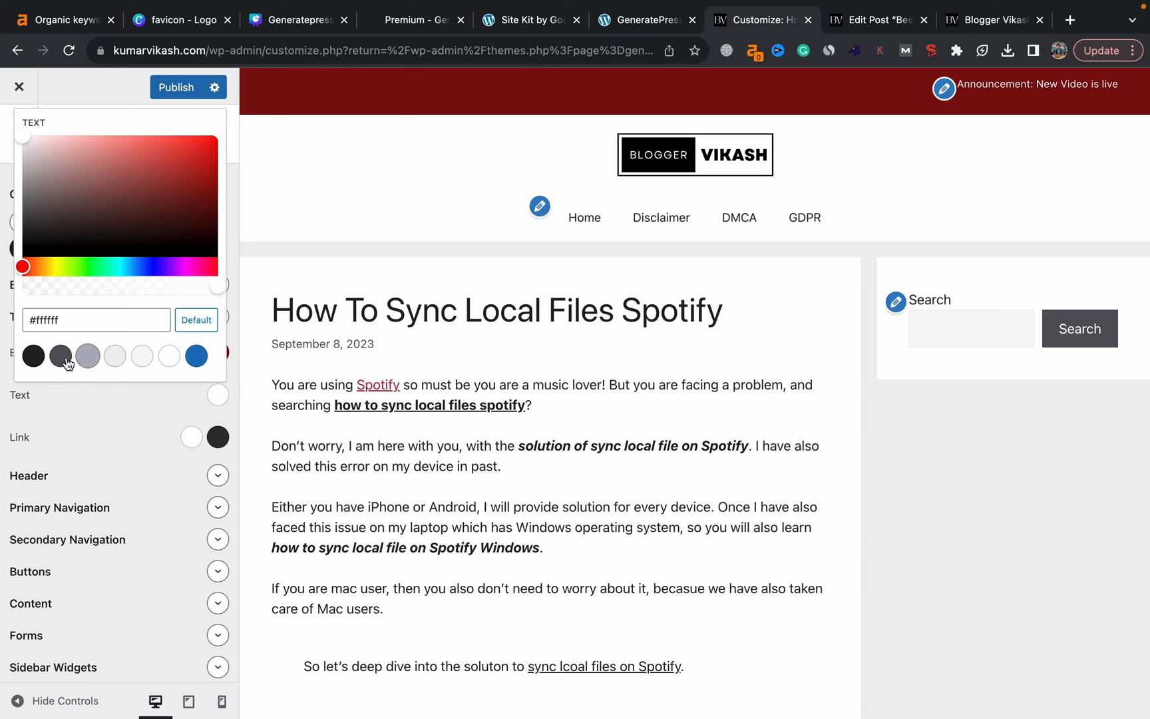
pyautogui.click(33, 356)
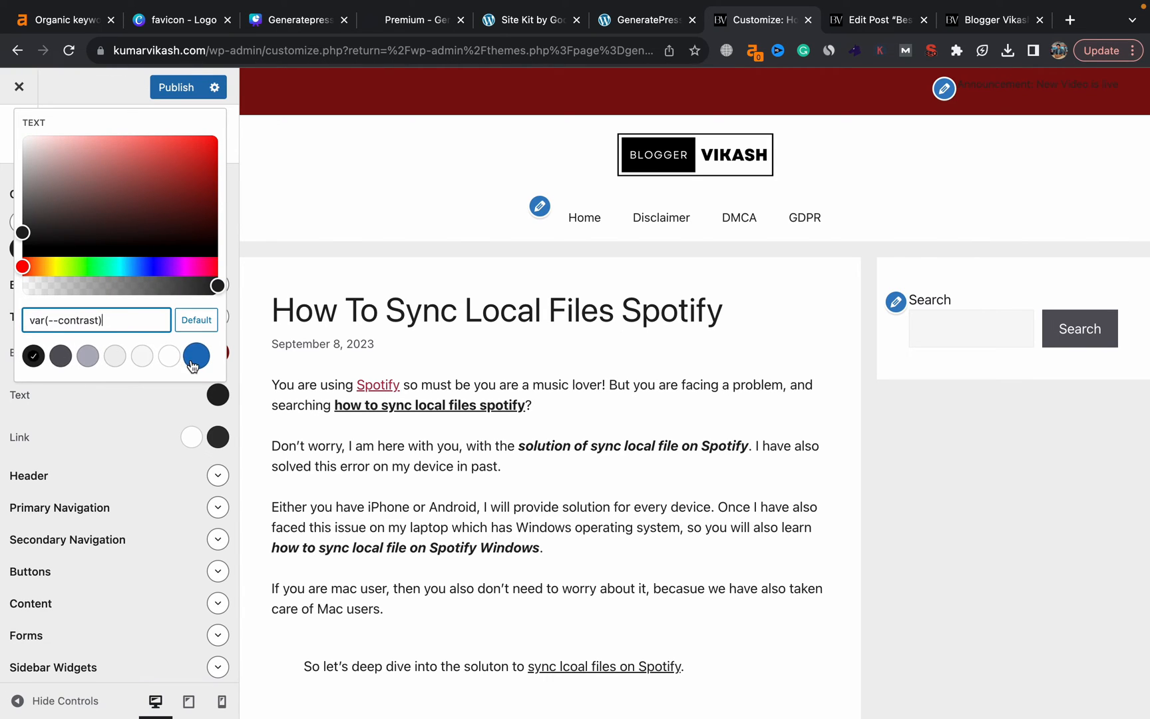
pyautogui.click(168, 355)
pyautogui.click(165, 427)
pyautogui.click(218, 316)
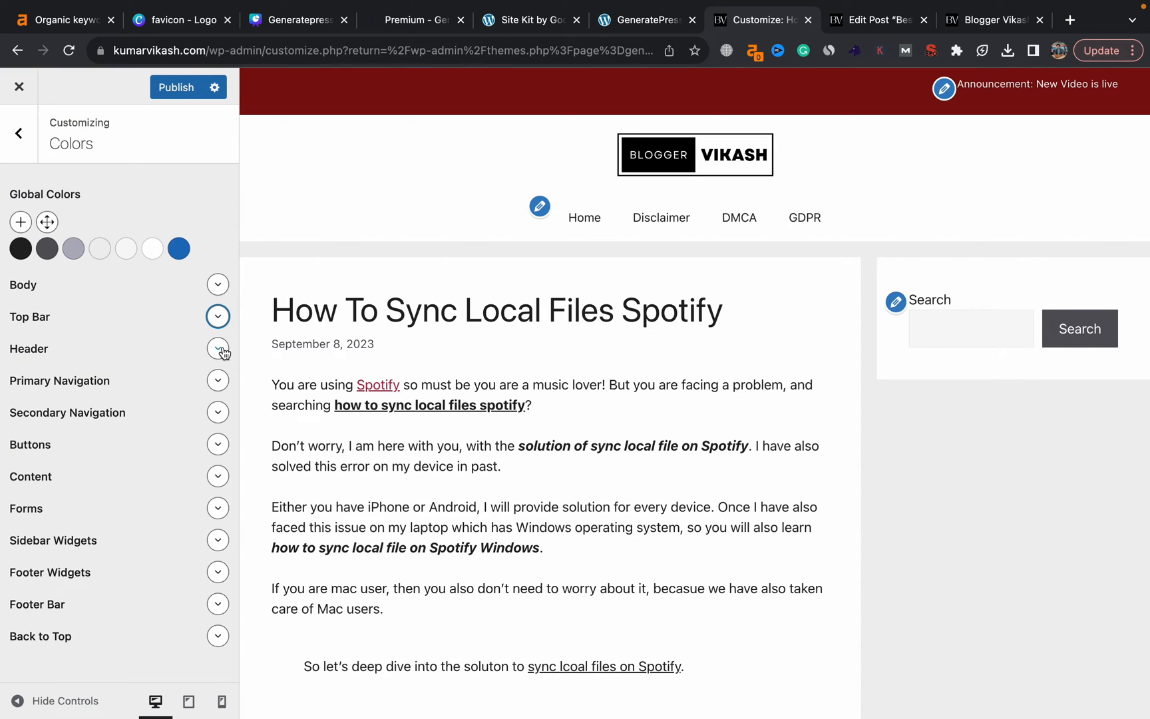
# Set the header background color to bright red, leaving the header text color at its default.
pyautogui.click(220, 348)
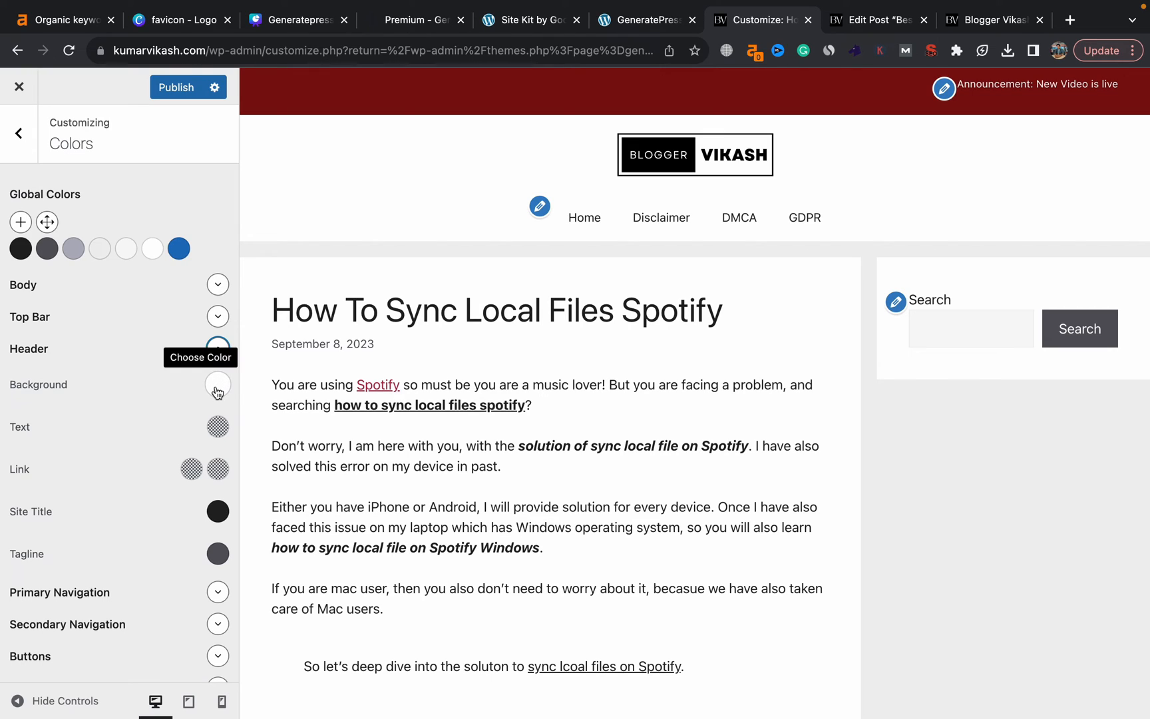
pyautogui.click(217, 389)
pyautogui.click(193, 429)
pyautogui.click(214, 358)
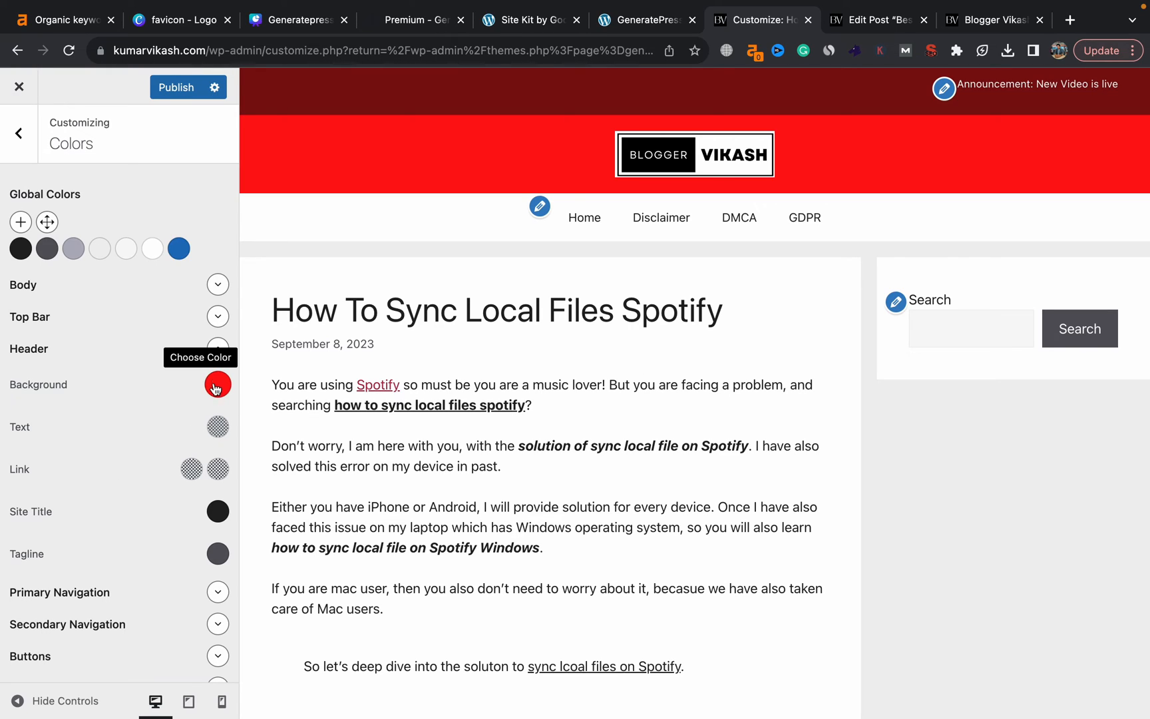
pyautogui.click(218, 428)
pyautogui.click(217, 427)
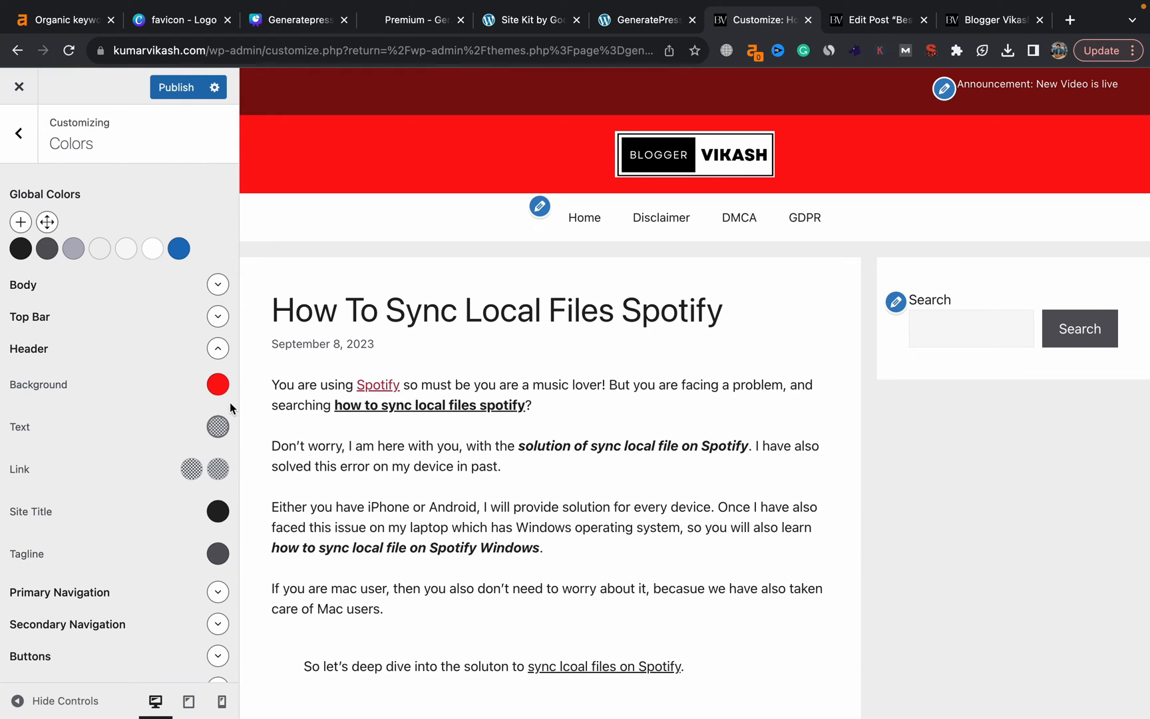
# Set the primary navigation background to the blue accent palette color.
pyautogui.click(218, 592)
pyautogui.scroll(-1, 194, 609)
pyautogui.scroll(-2, 194, 609)
pyautogui.click(164, 558)
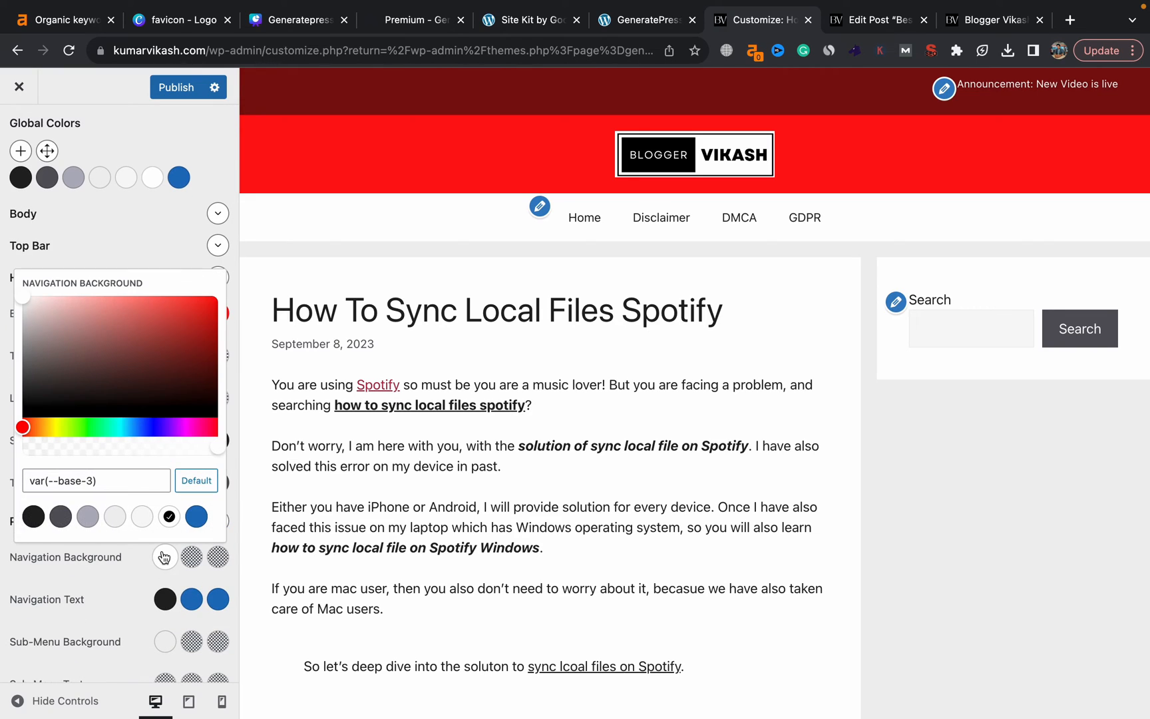
pyautogui.click(196, 517)
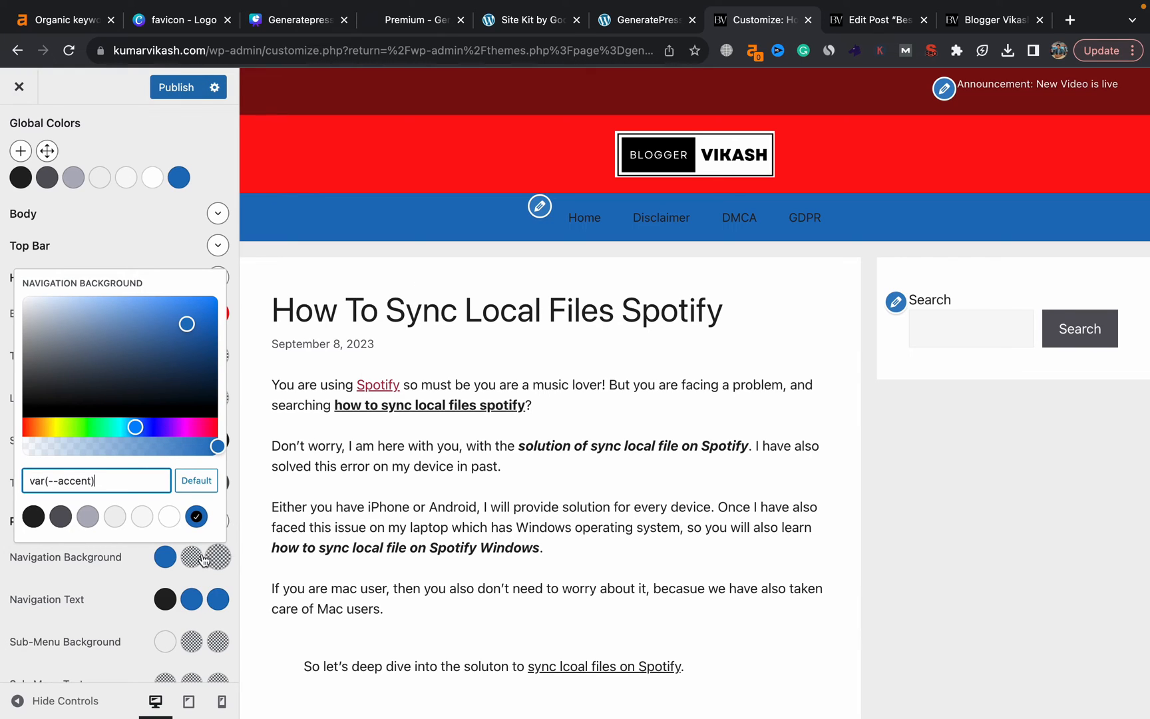
pyautogui.click(177, 573)
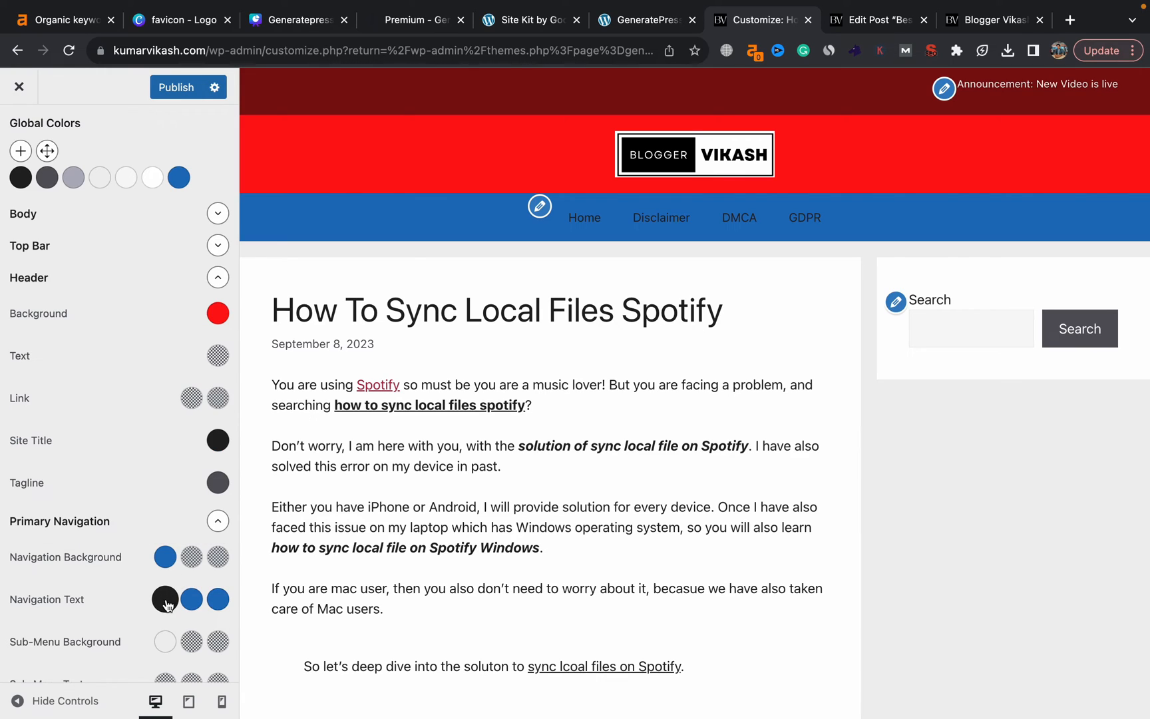
# Set the primary navigation text to the white base-3 palette color.
pyautogui.click(166, 601)
pyautogui.click(169, 559)
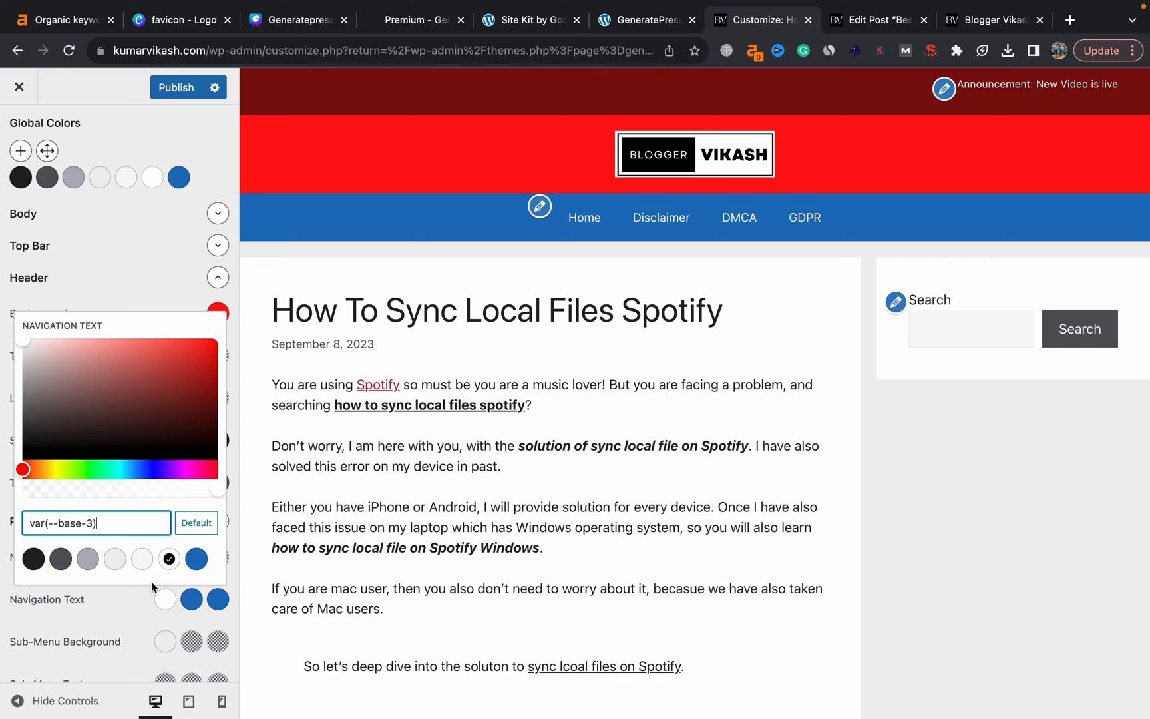
pyautogui.click(147, 621)
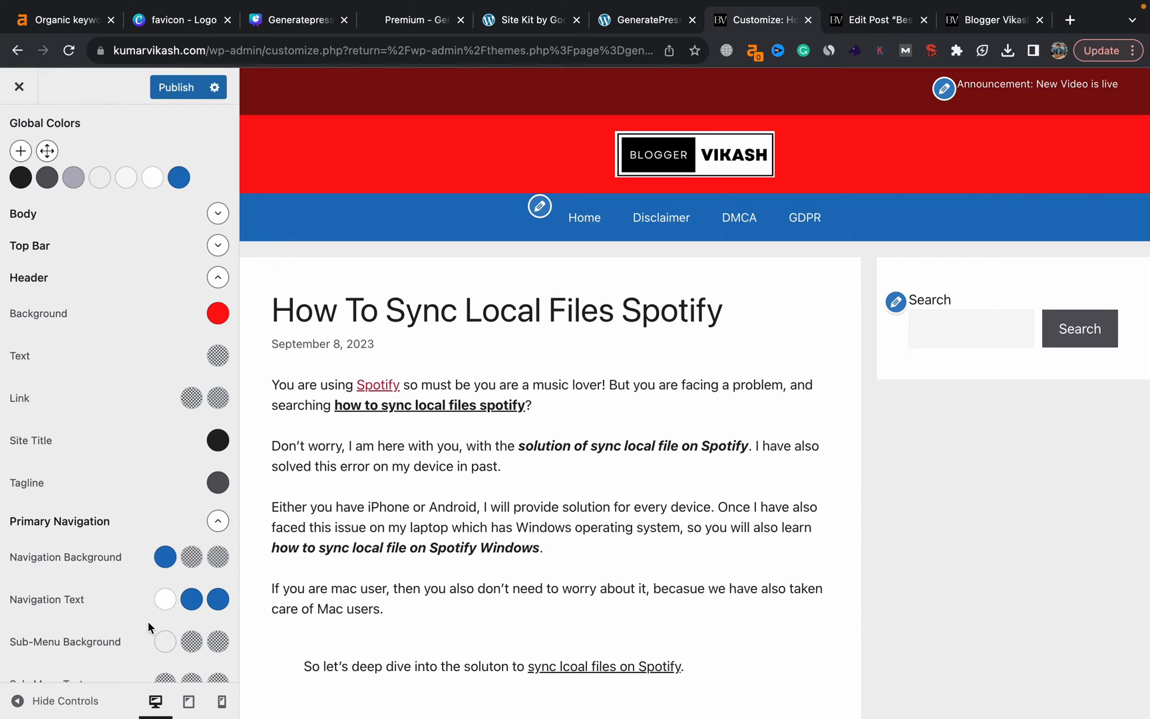
# Set the navigation text hover color to the dark gray contrast-2 palette color, and open the Disclaimer page in the preview to check it.
pyautogui.scroll(-2, 147, 622)
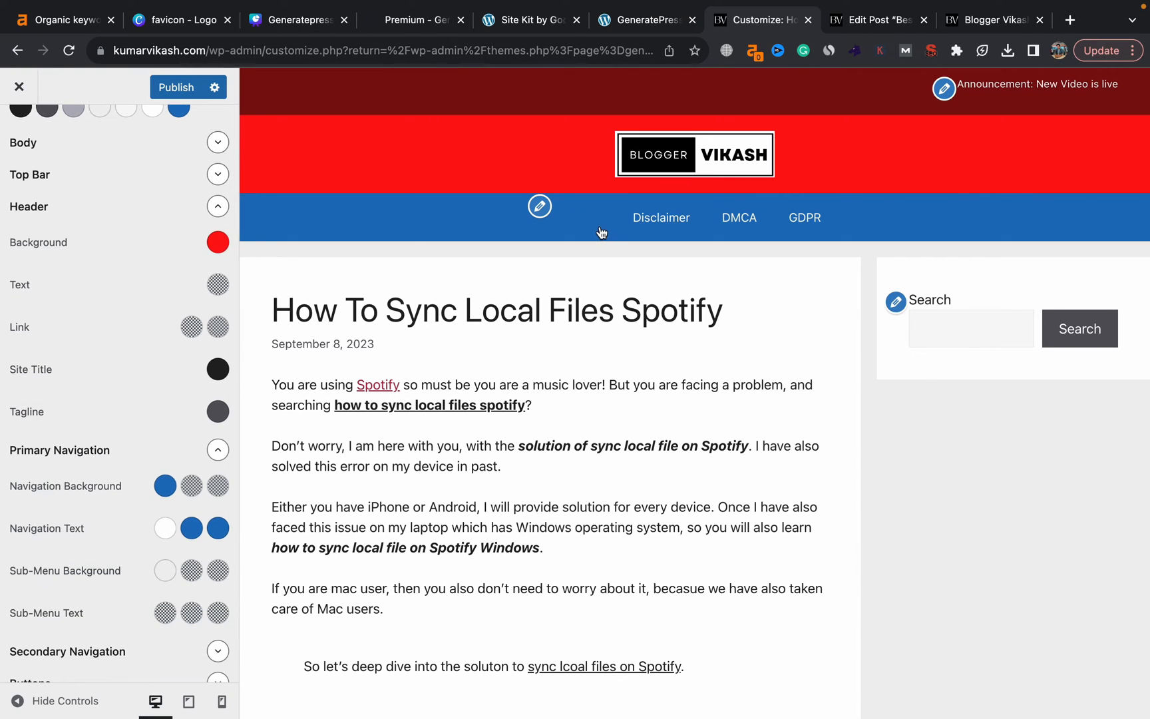
pyautogui.click(191, 529)
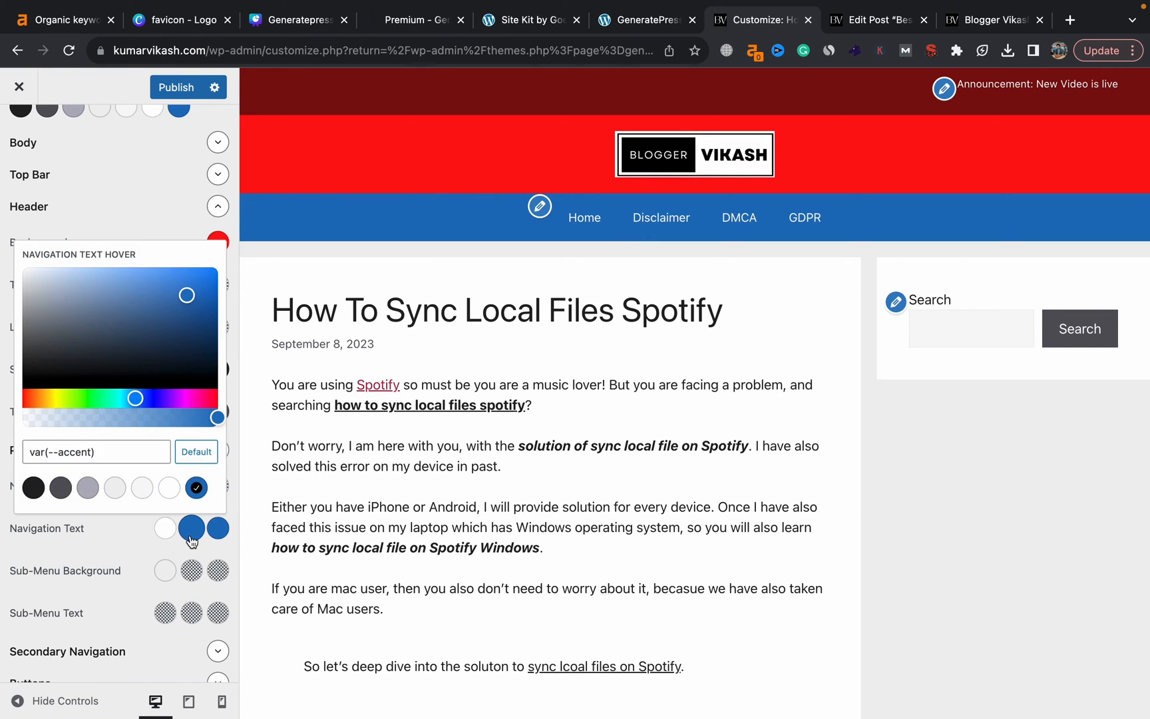
pyautogui.click(61, 488)
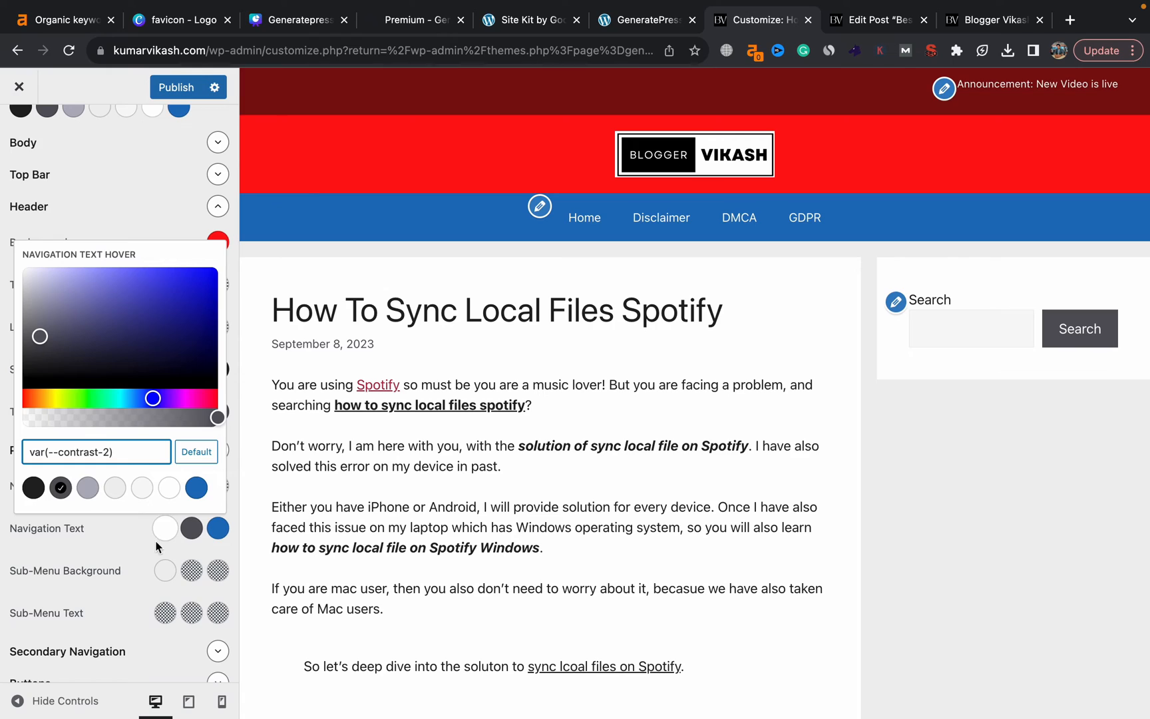
pyautogui.click(172, 548)
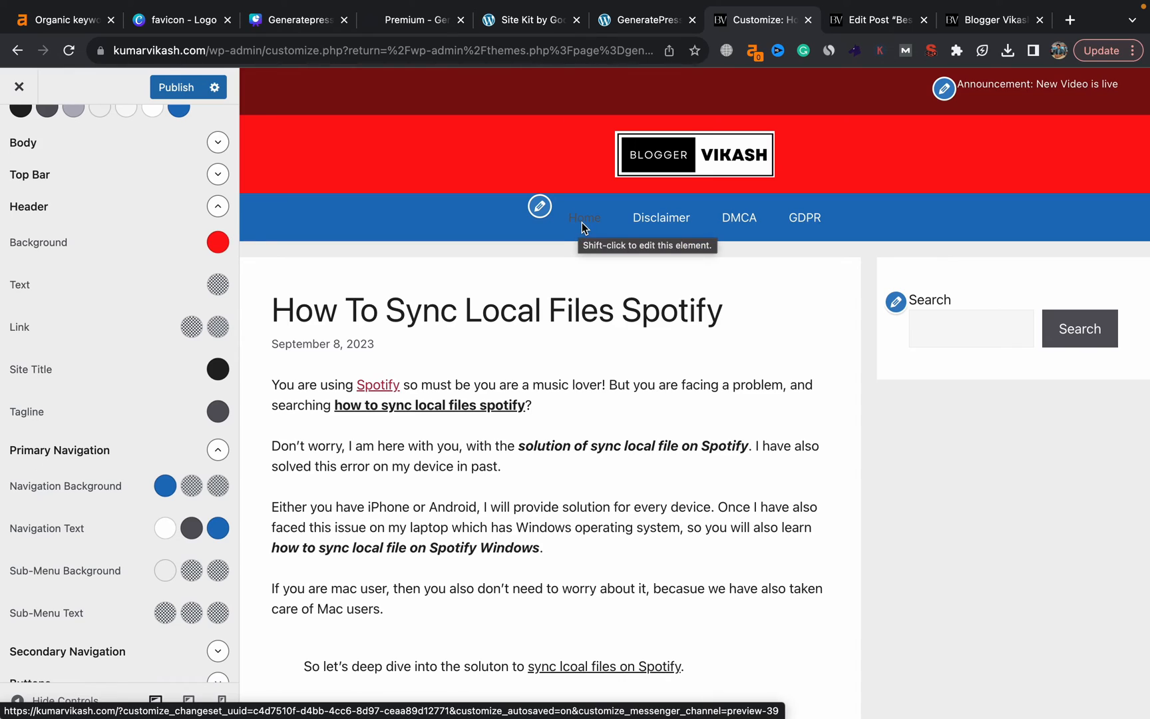
pyautogui.click(641, 229)
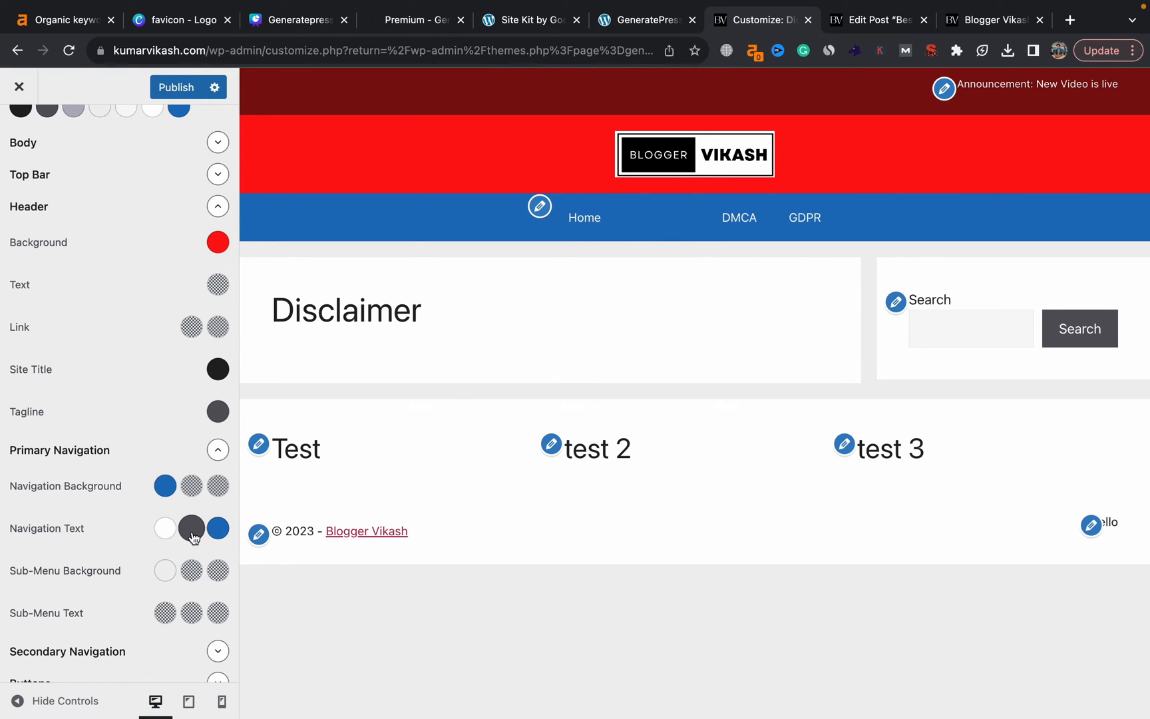
# Set the current-page navigation text to purple, publish the changes, and check the menu on the home page and the Spotify post.
pyautogui.click(220, 528)
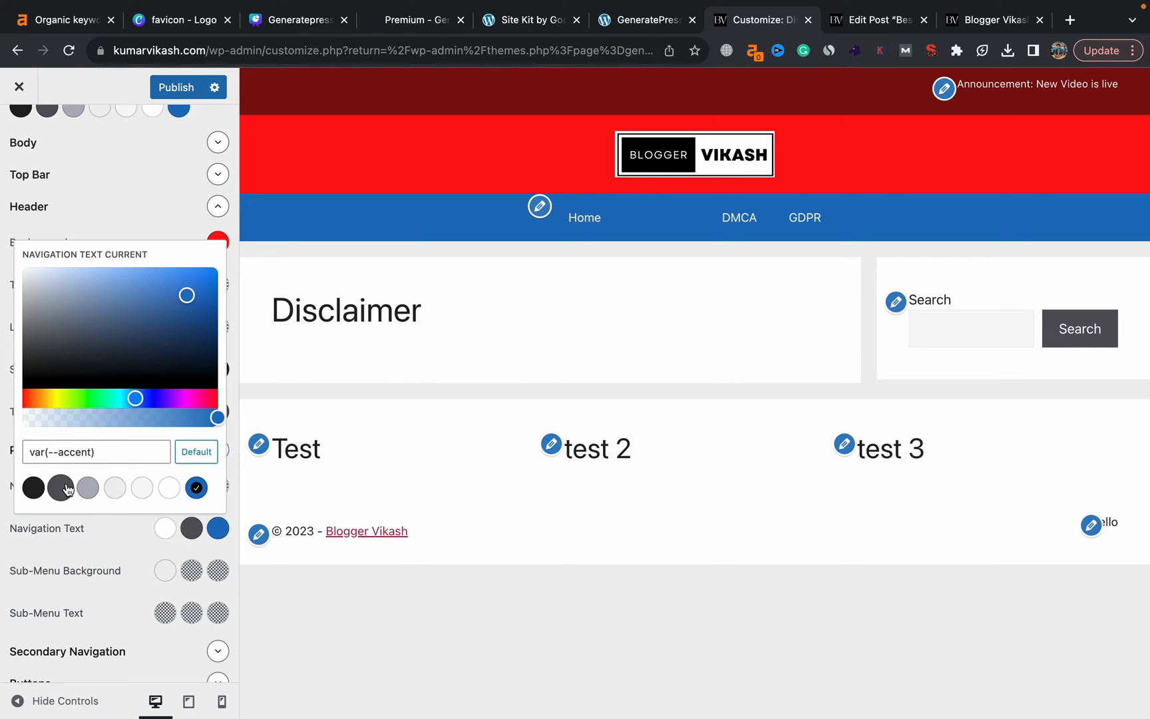
pyautogui.click(168, 489)
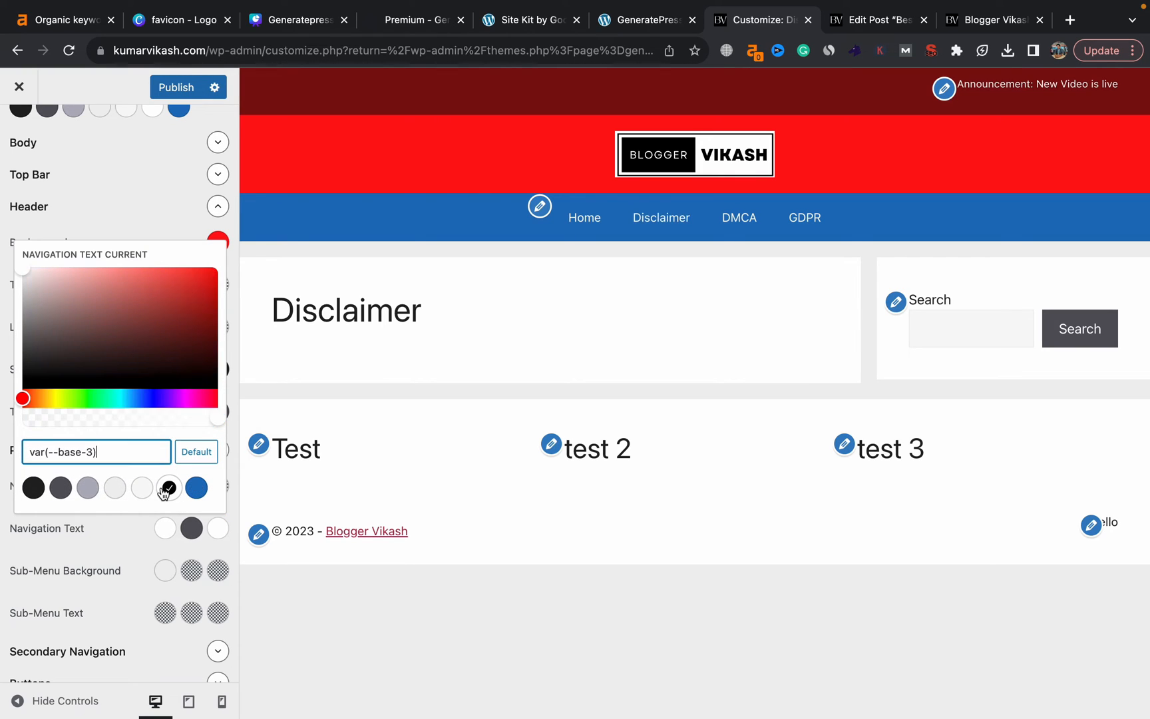
pyautogui.click(182, 398)
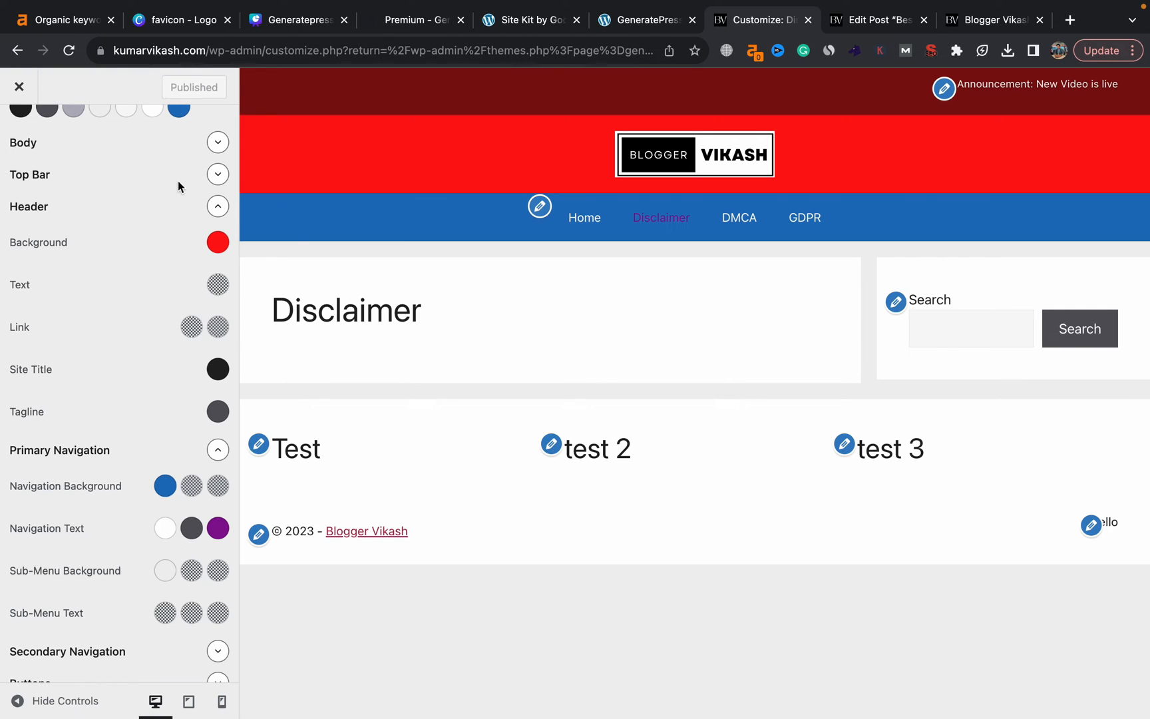
pyautogui.press('Escape')
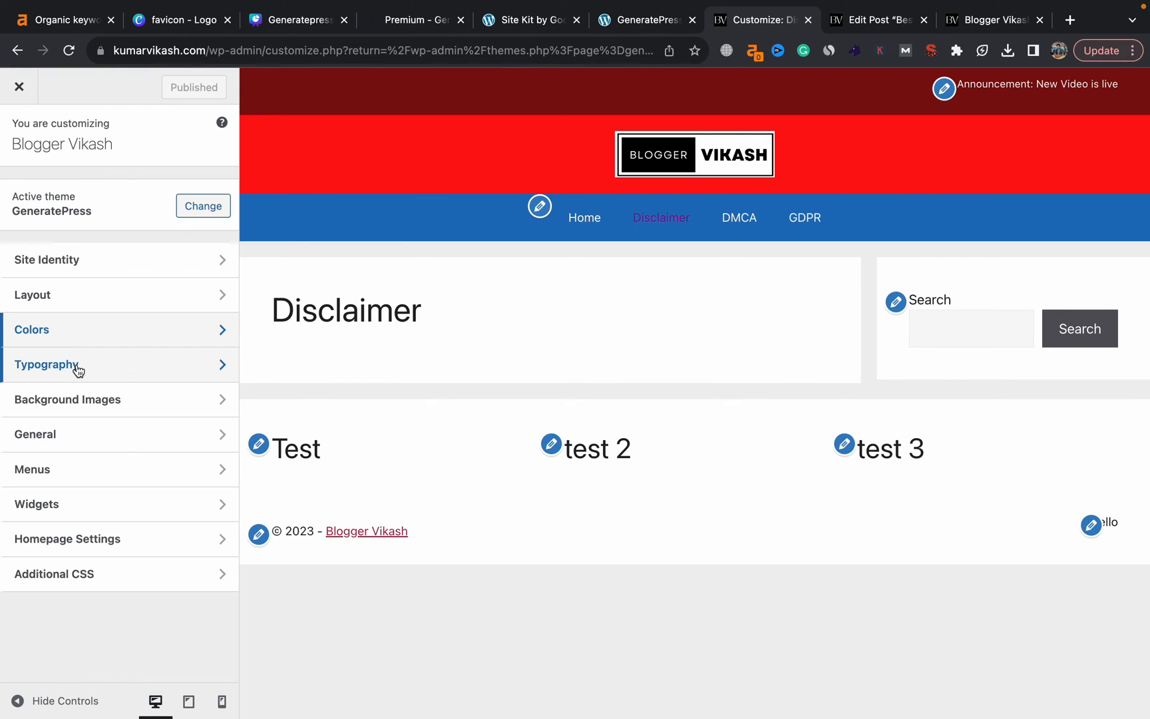
pyautogui.click(585, 220)
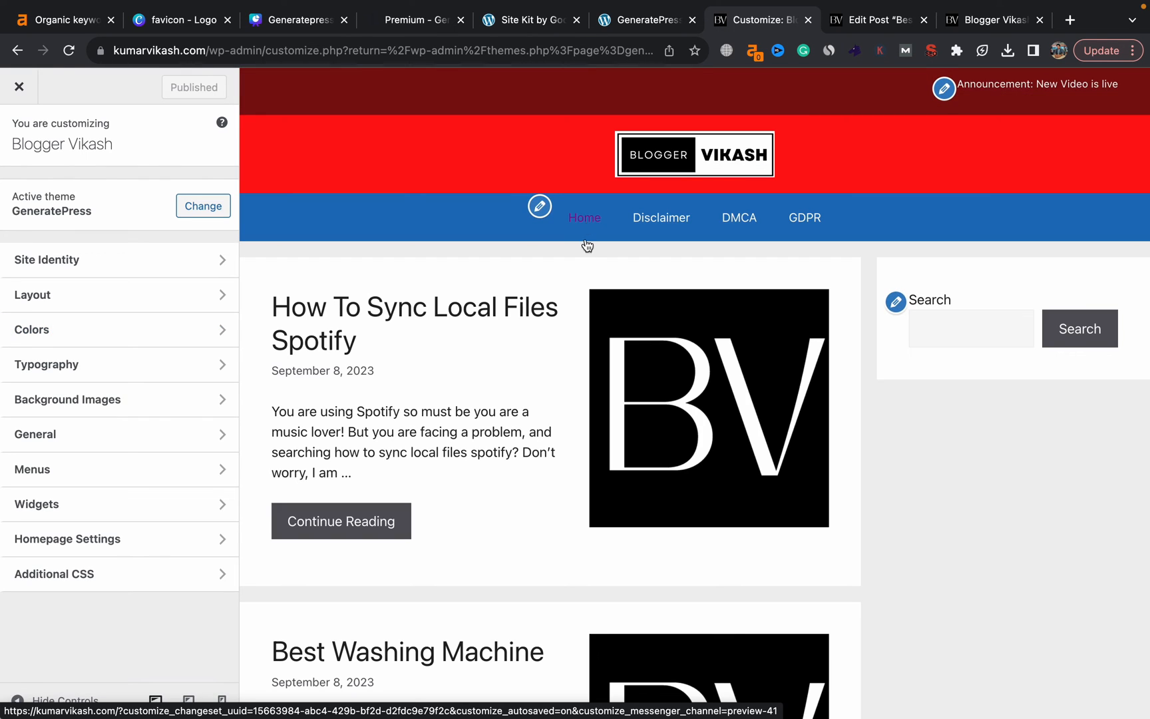
pyautogui.click(468, 321)
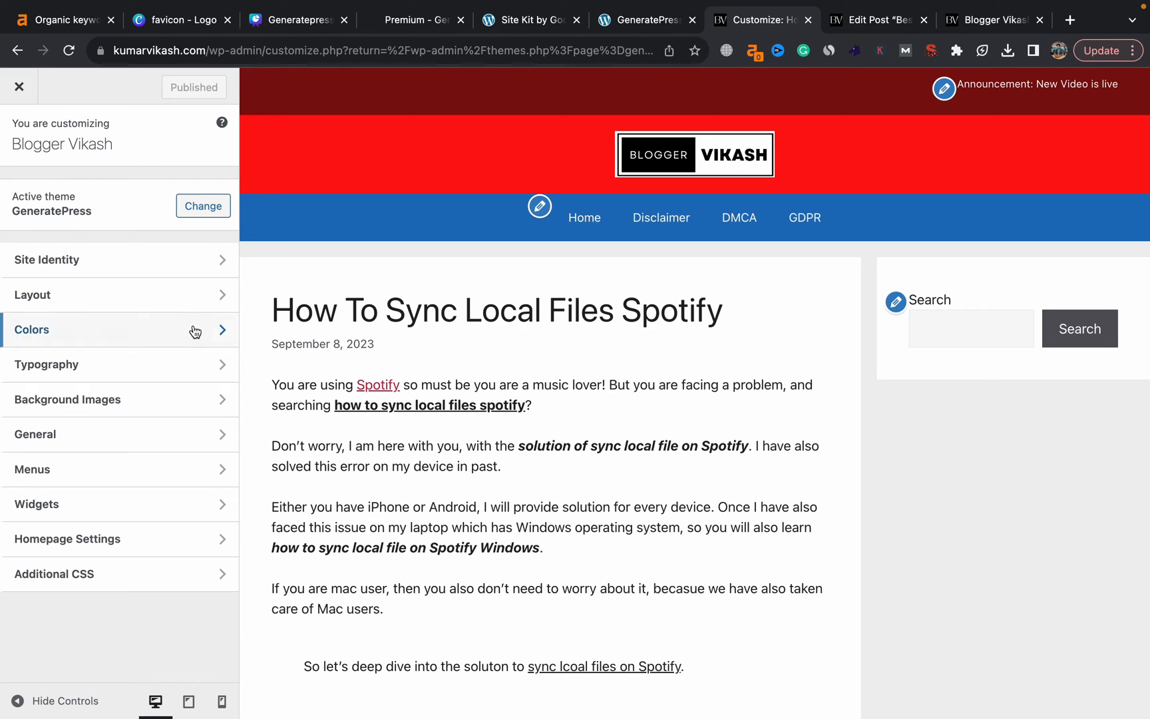
# Add the system font Georgia to the theme's Font Manager.
pyautogui.click(162, 363)
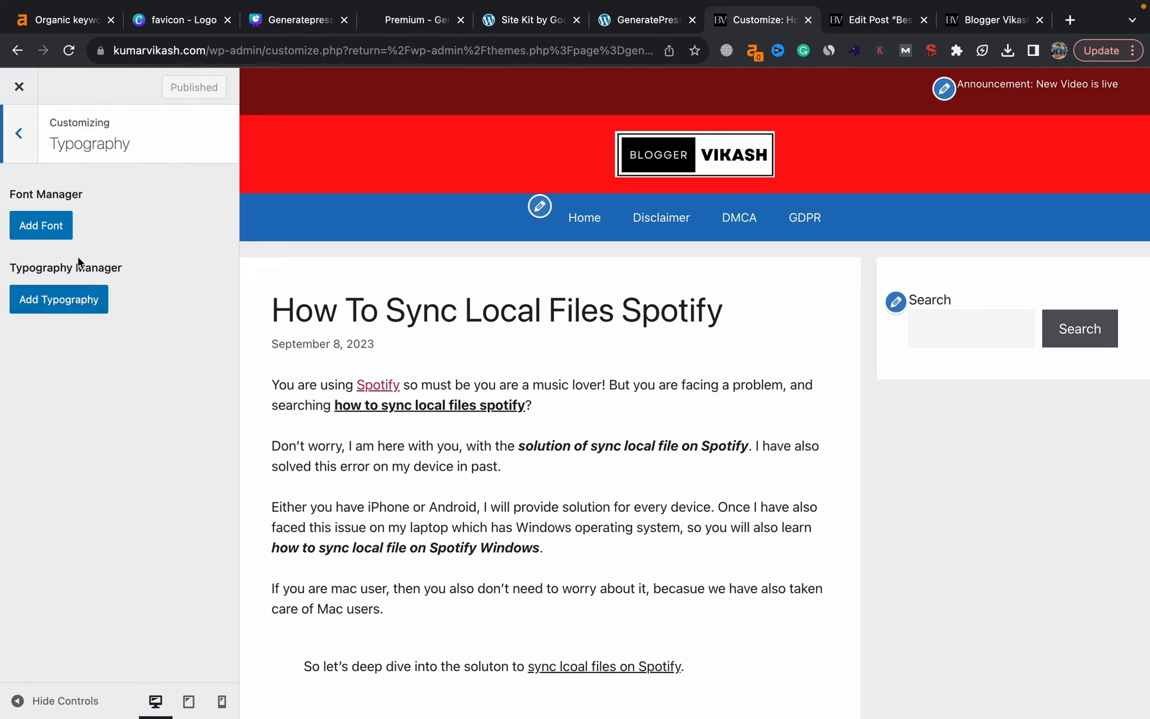
pyautogui.click(57, 227)
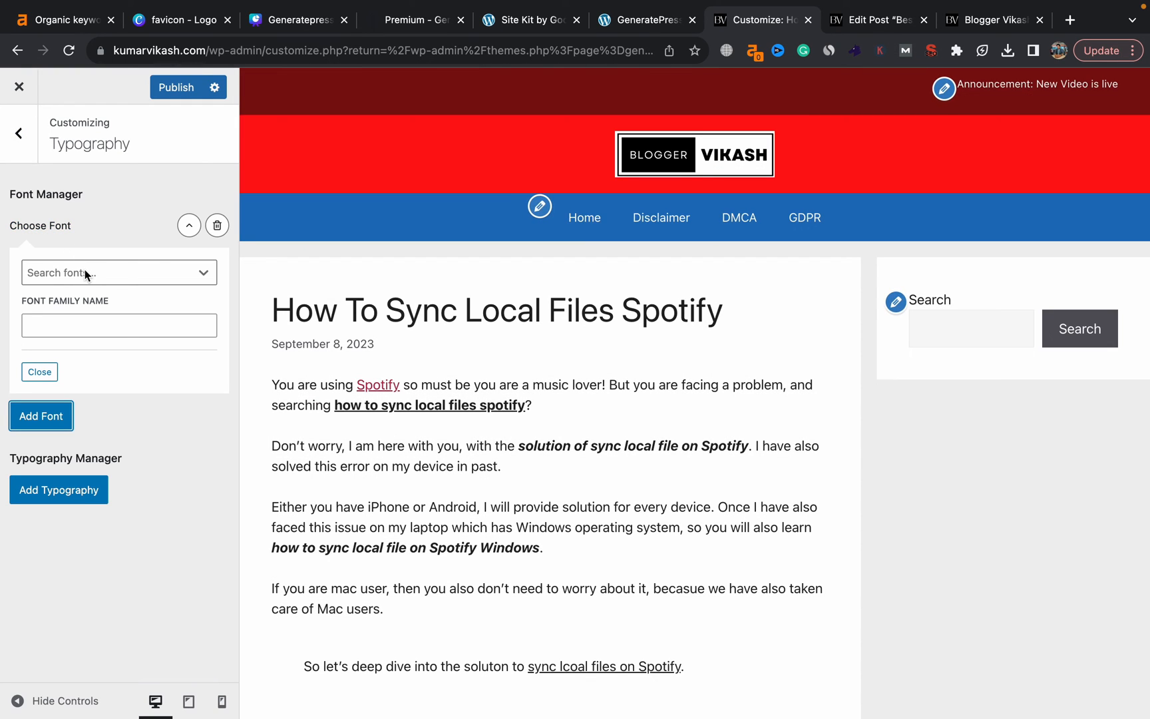
pyautogui.click(85, 273)
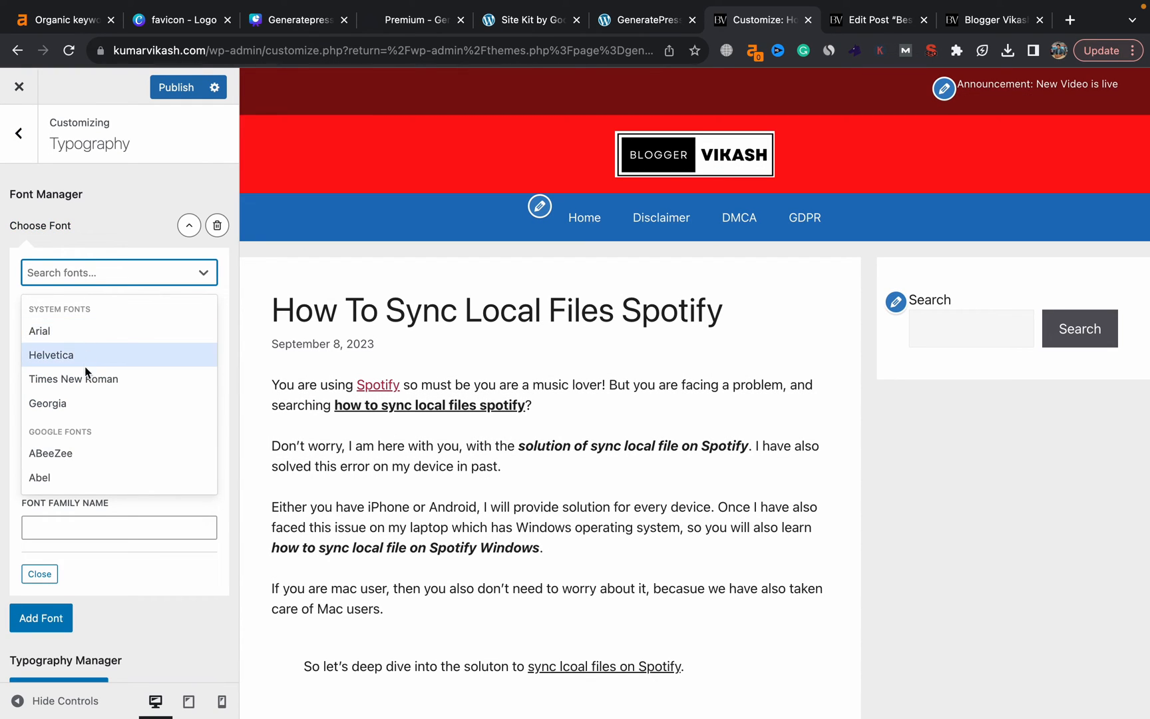
pyautogui.click(80, 402)
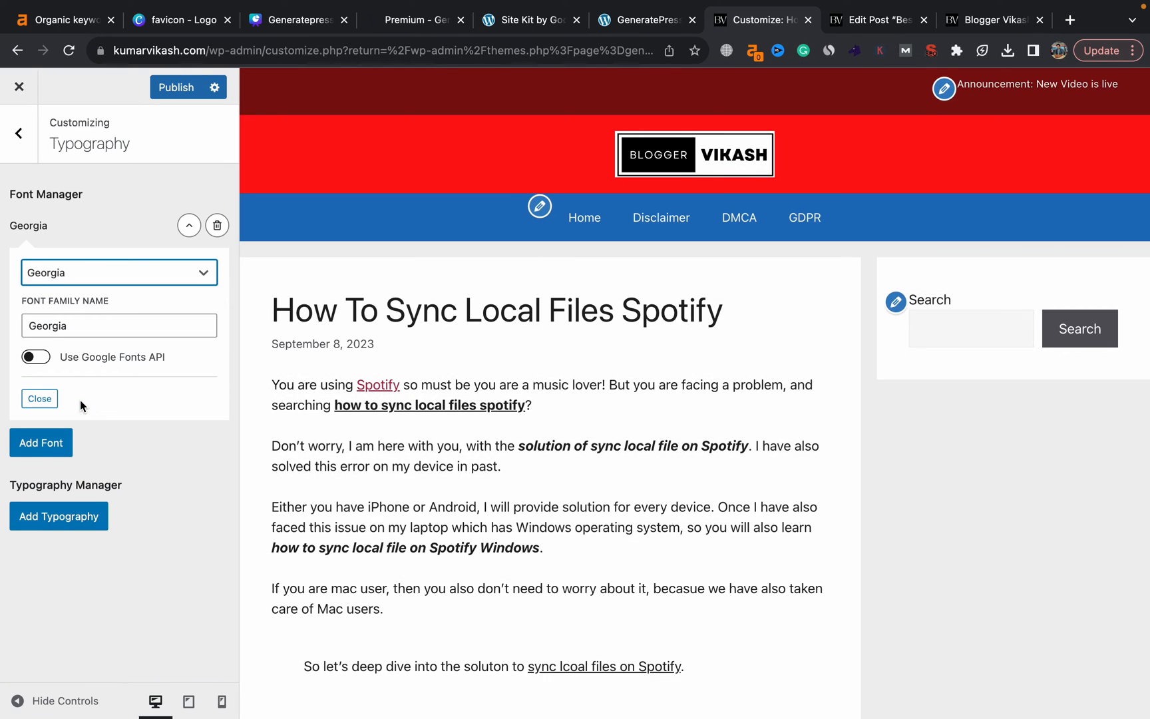
pyautogui.click(41, 441)
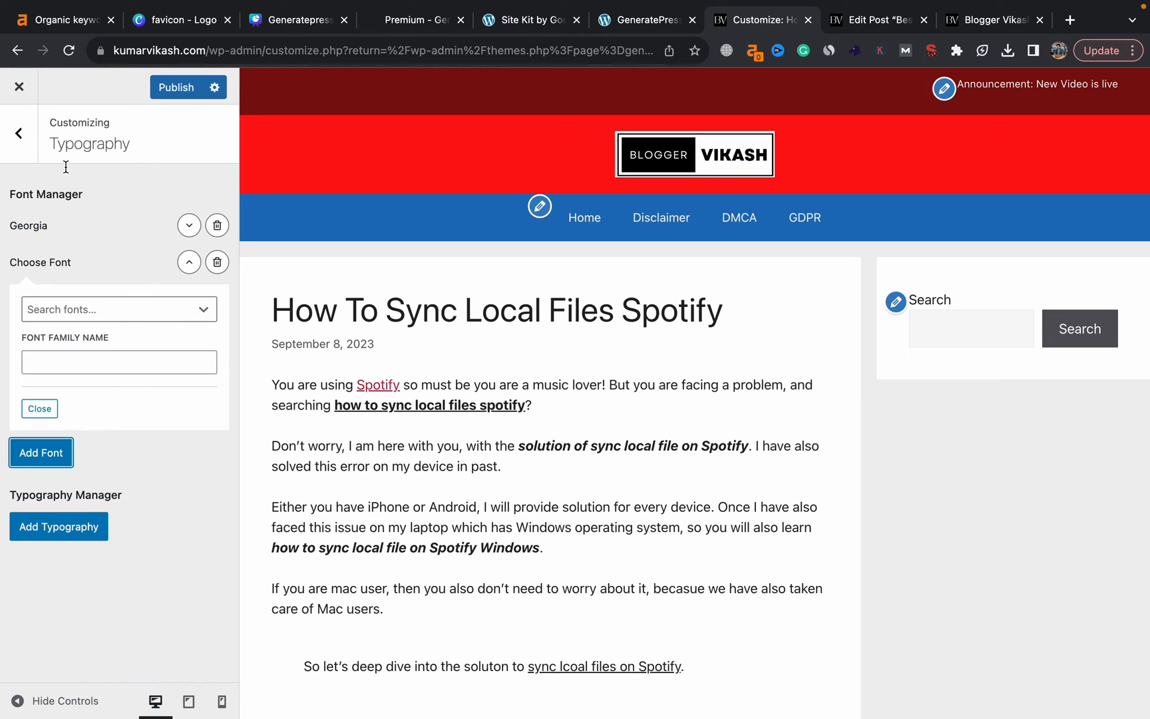
pyautogui.click(217, 261)
pyautogui.press('Return')
# Add a typography rule targeting the Body element with Georgia as its font family.
pyautogui.click(56, 341)
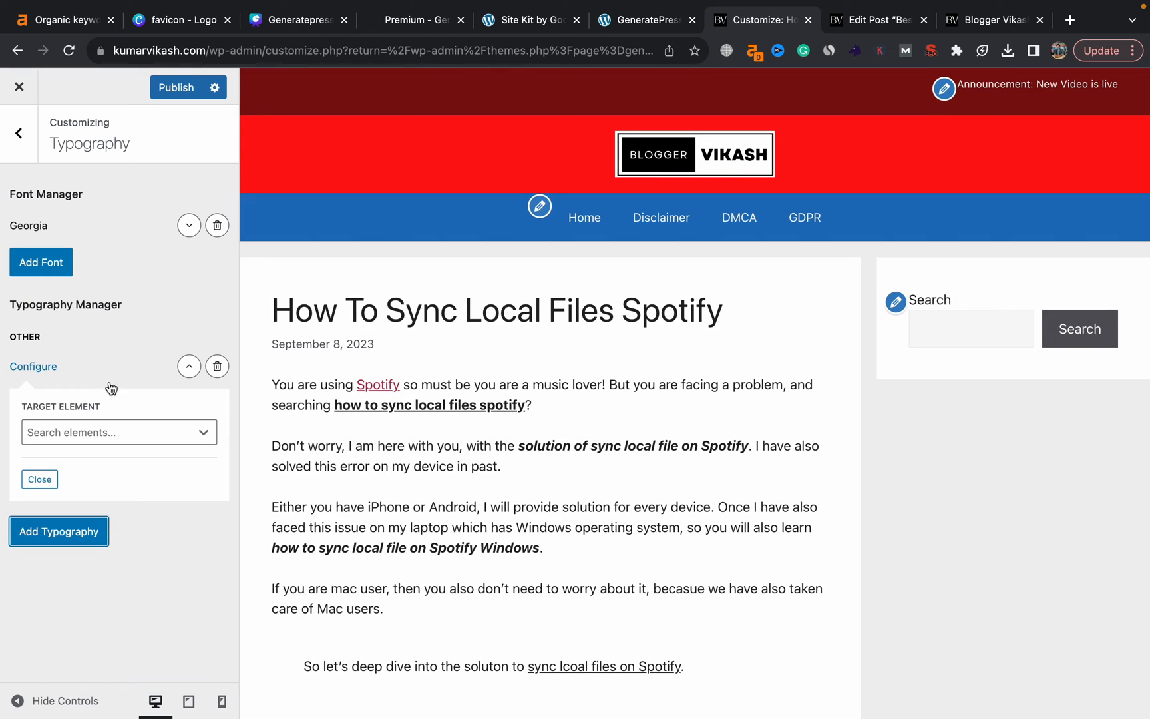
pyautogui.click(110, 427)
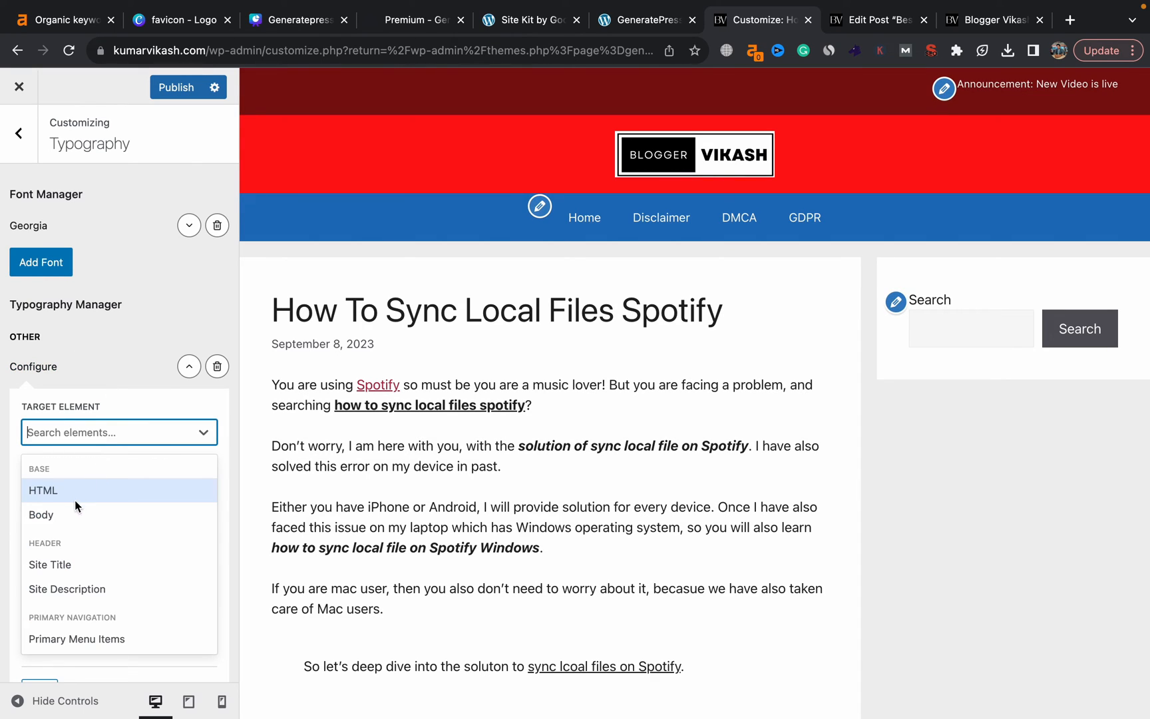
pyautogui.click(62, 514)
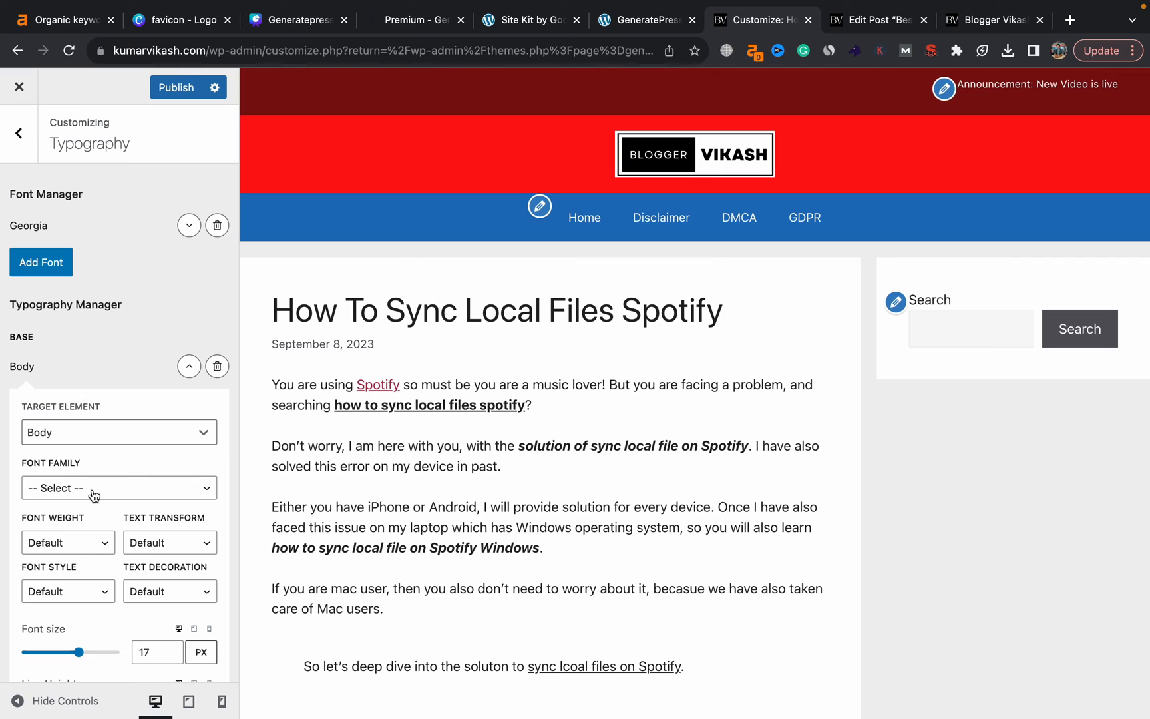
pyautogui.click(92, 489)
pyautogui.click(73, 540)
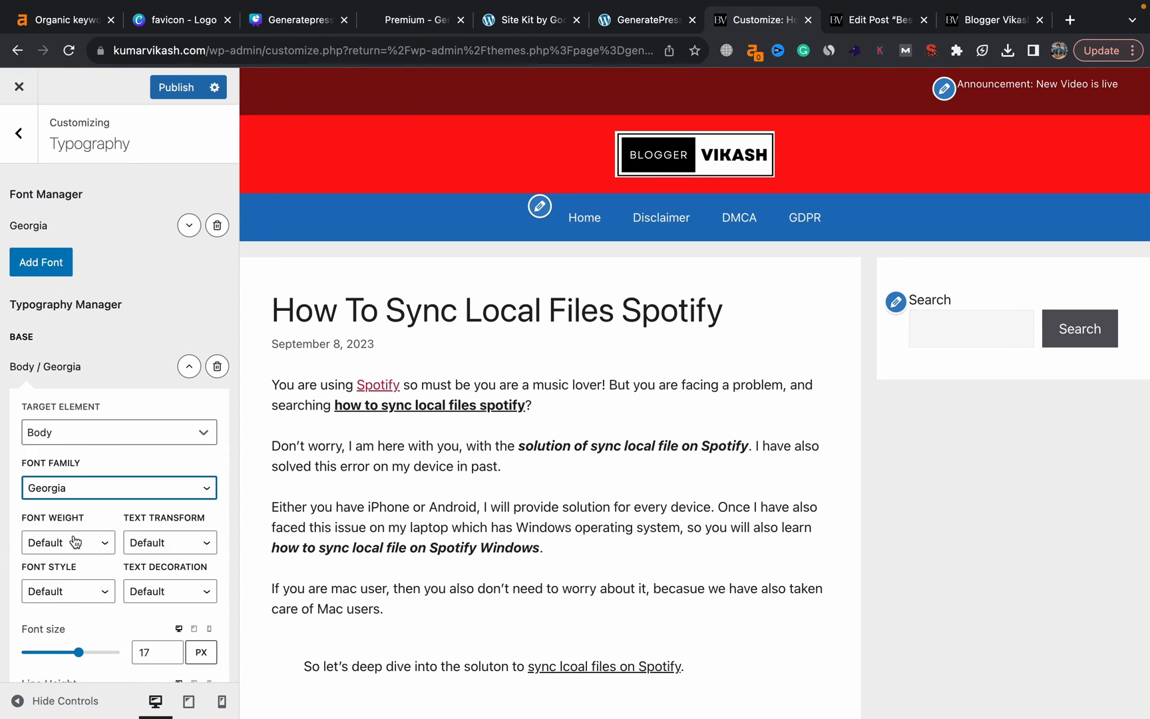
# Look over the Spotify post in the preview, and add a typography rule targeting Single Content Title (H1) with the System Default font family.
pyautogui.scroll(-8, 498, 386)
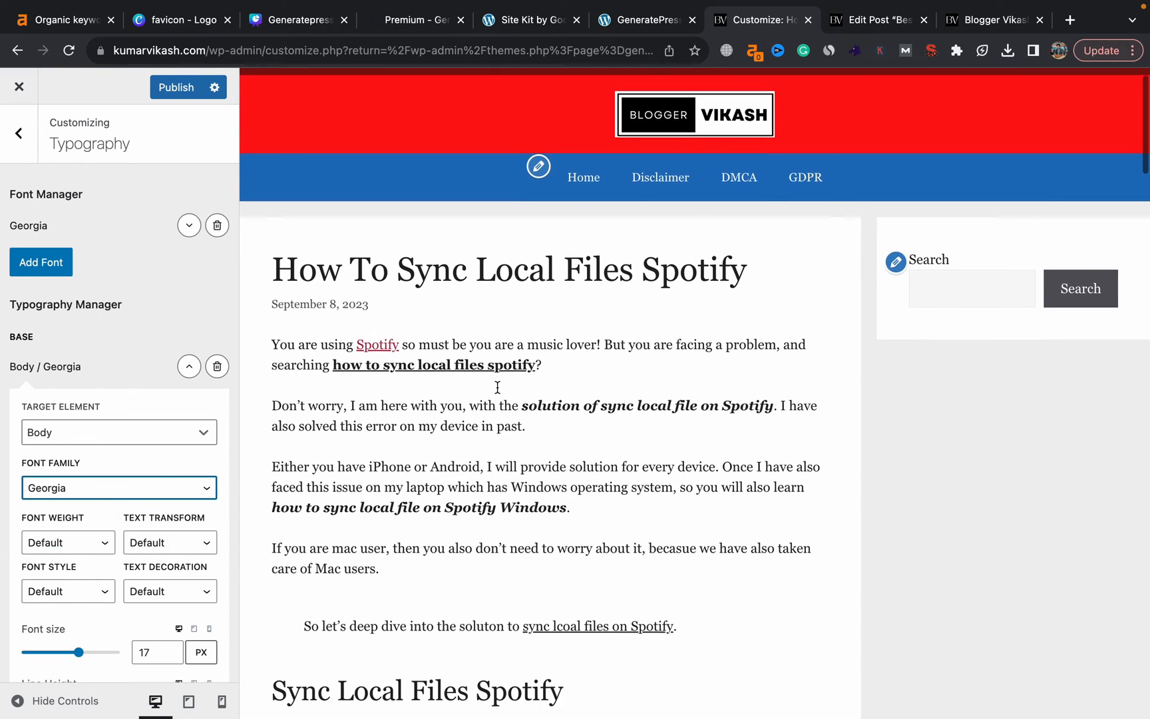
pyautogui.scroll(-20, 497, 393)
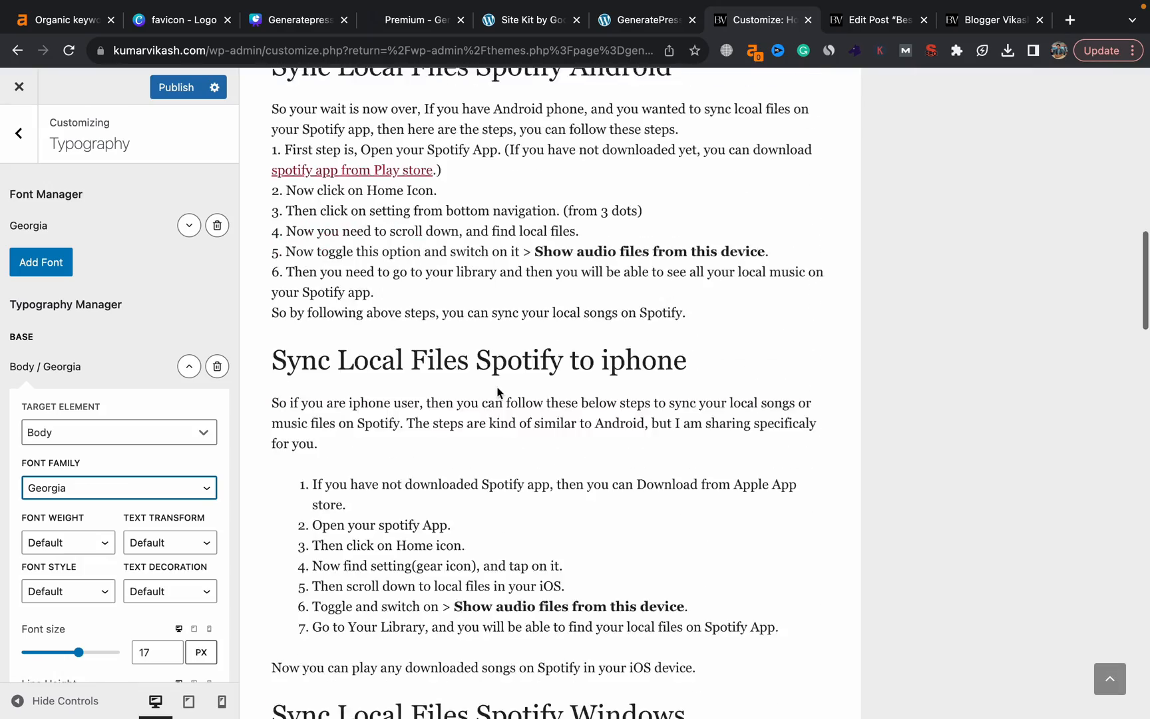
pyautogui.scroll(12, 497, 393)
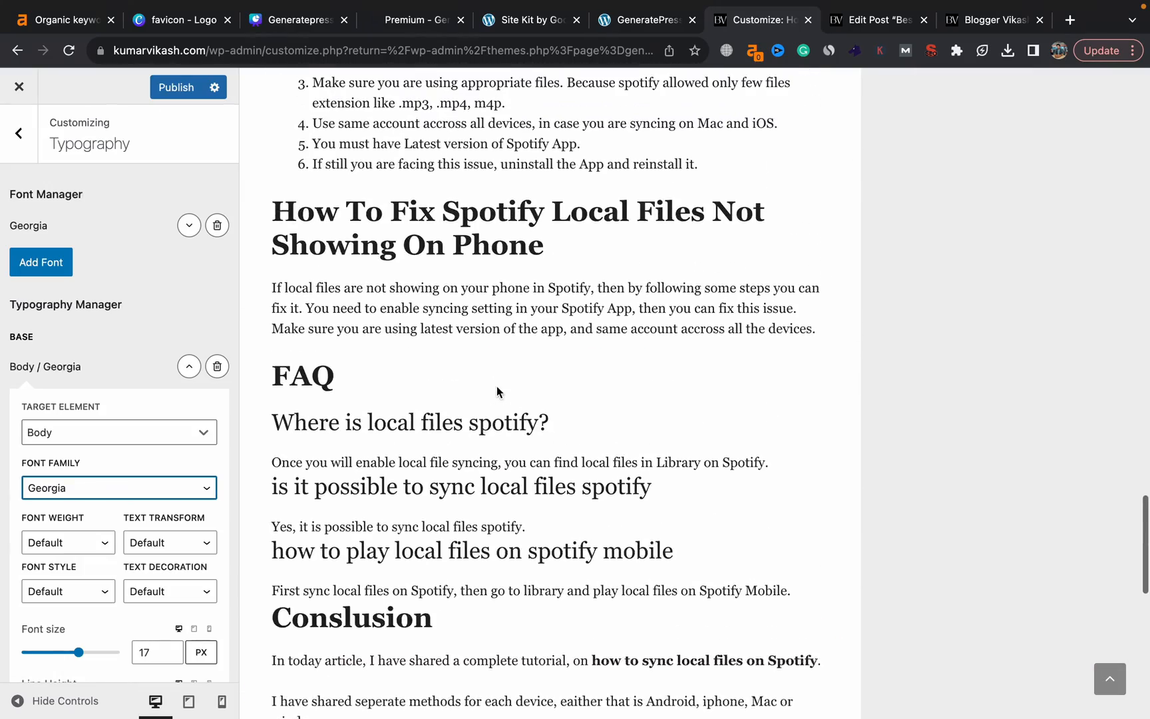
pyautogui.click(189, 367)
pyautogui.click(103, 411)
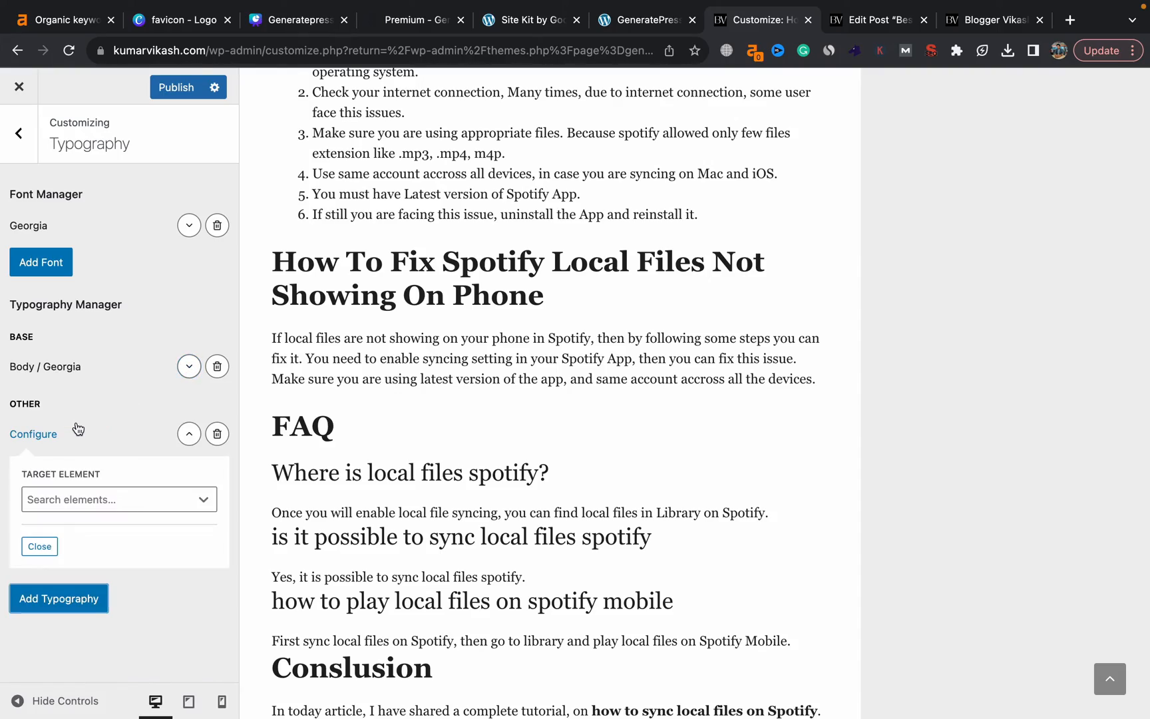
pyautogui.scroll(15, 360, 323)
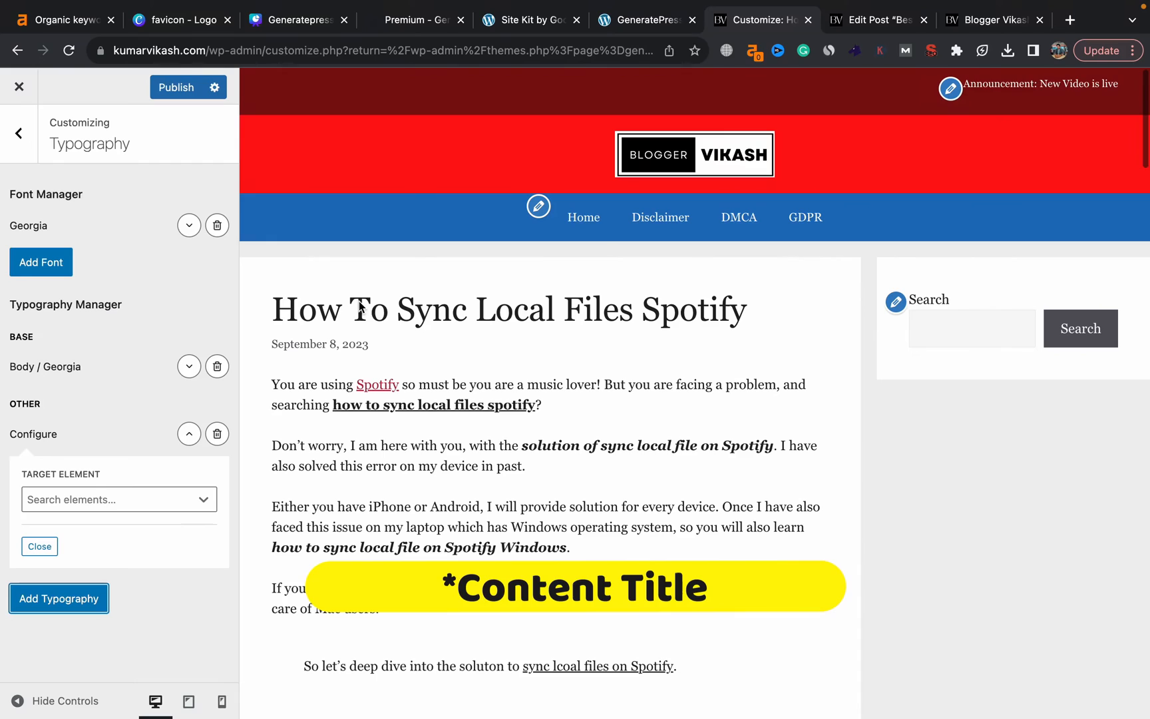
pyautogui.click(200, 499)
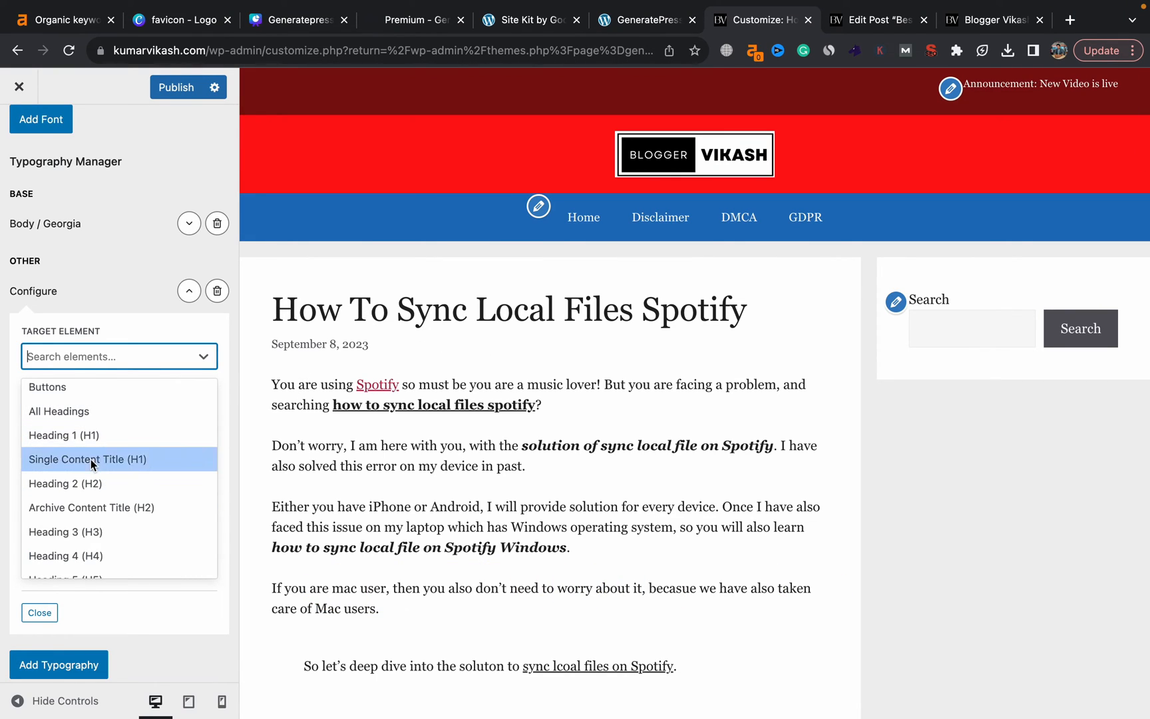
pyautogui.click(90, 459)
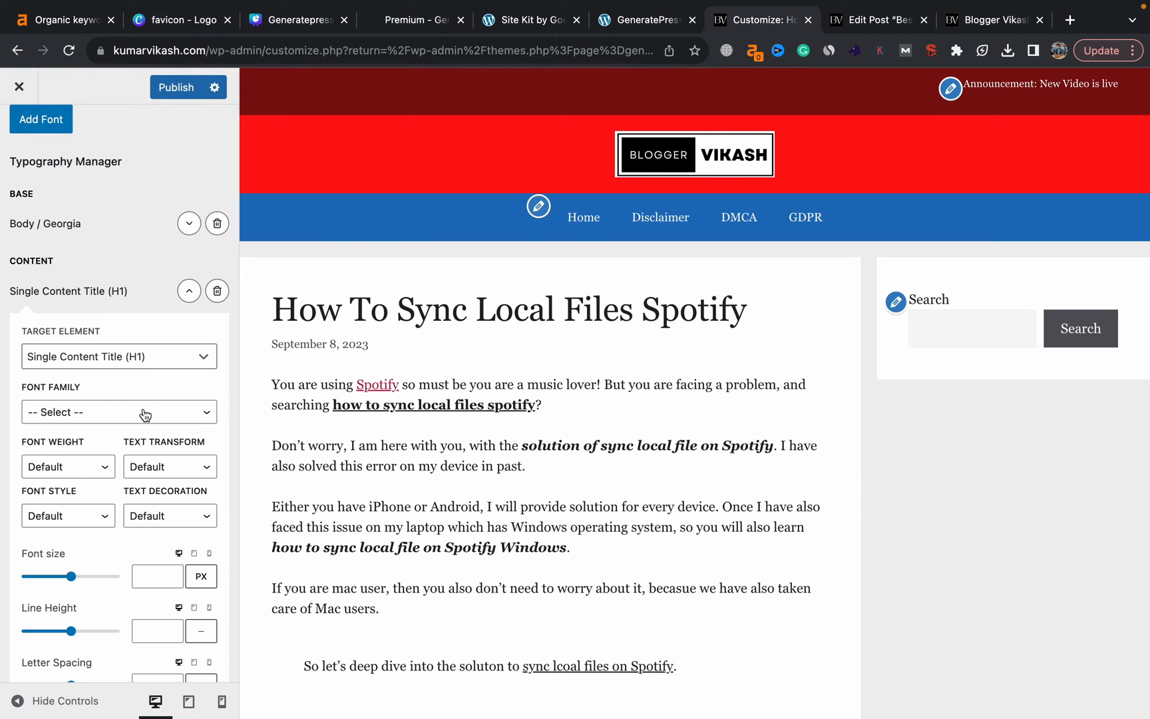
pyautogui.click(145, 415)
pyautogui.click(124, 448)
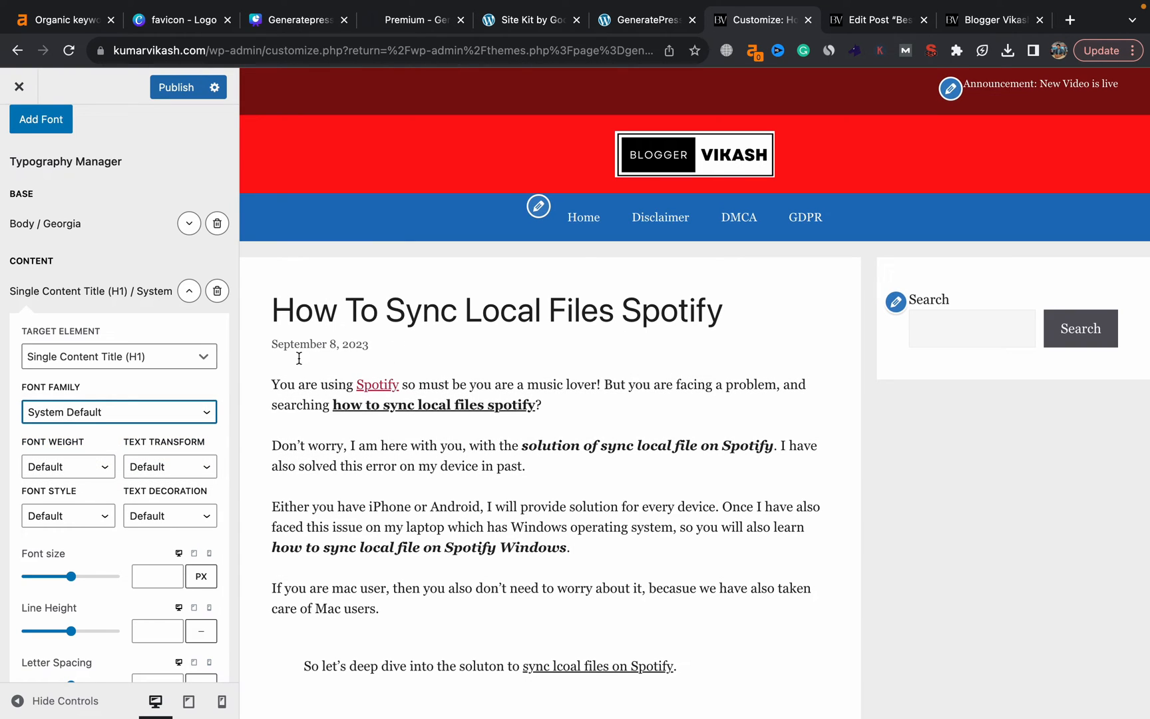
# Set the single content title's font weight to Bold, text transform to Uppercase, and font style to Italic.
pyautogui.click(73, 469)
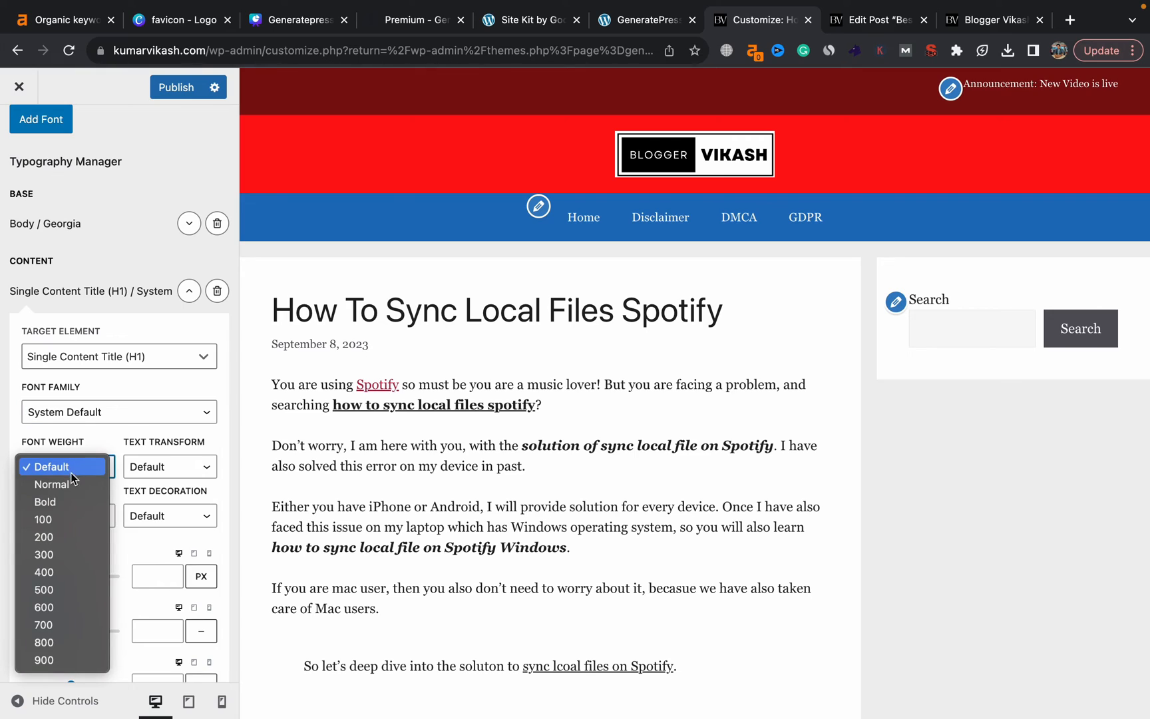
pyautogui.click(65, 501)
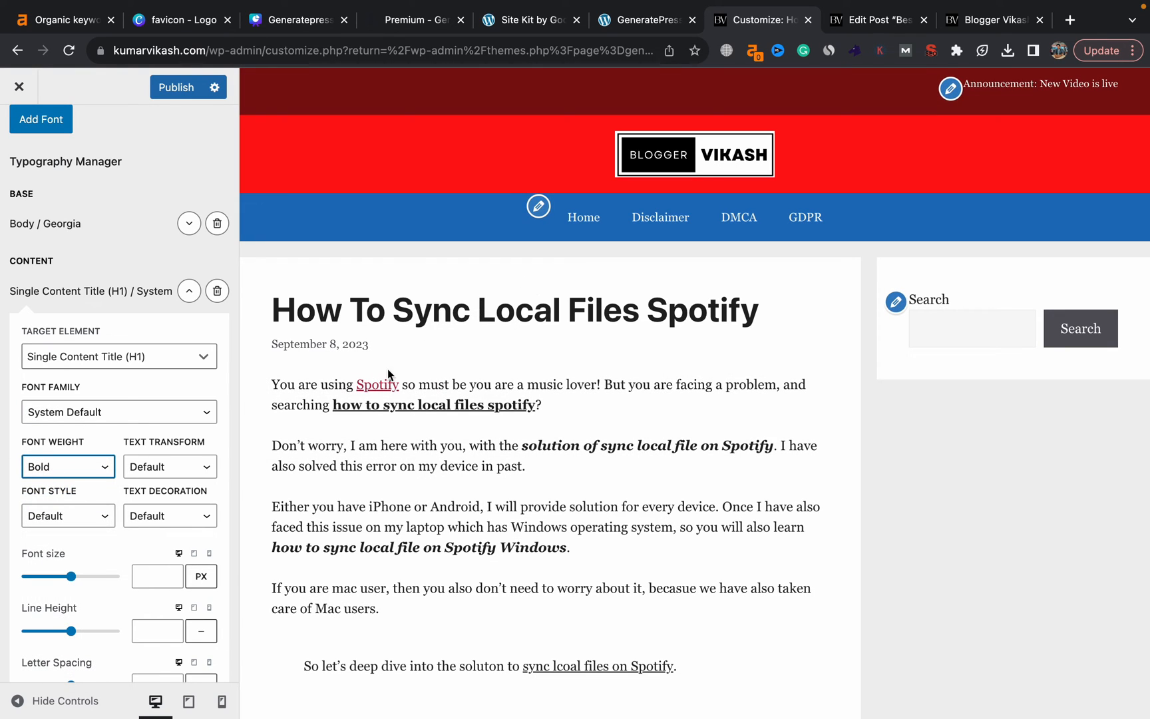
pyautogui.click(201, 472)
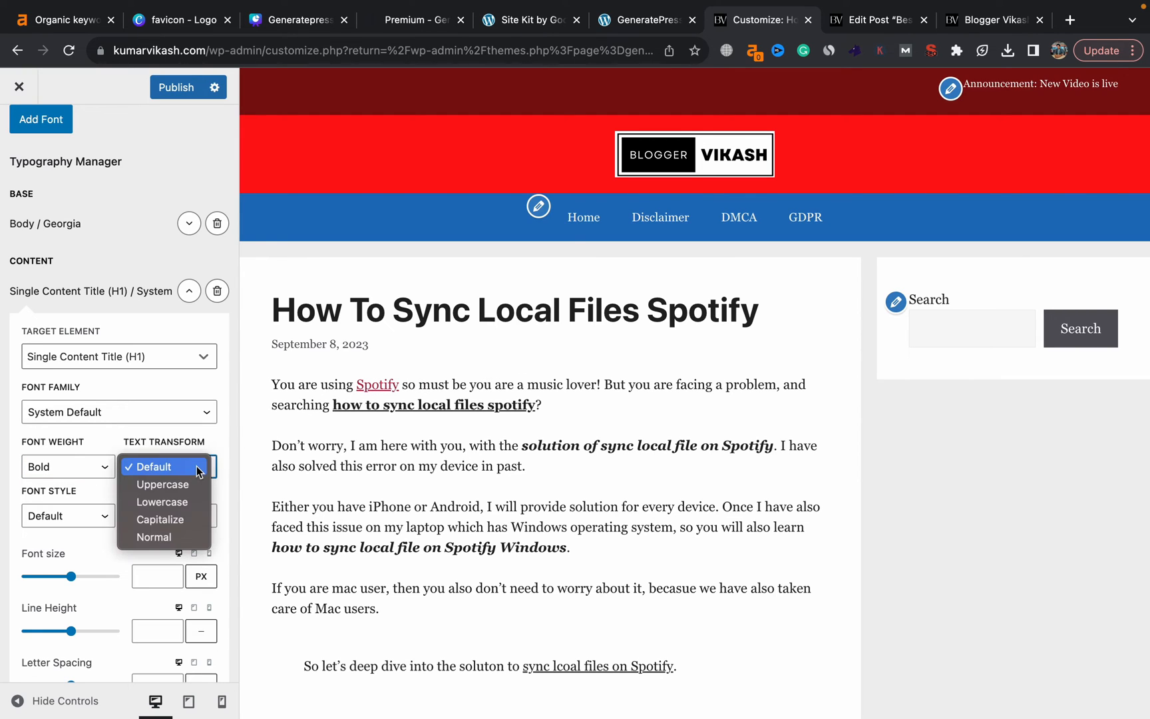
pyautogui.click(163, 484)
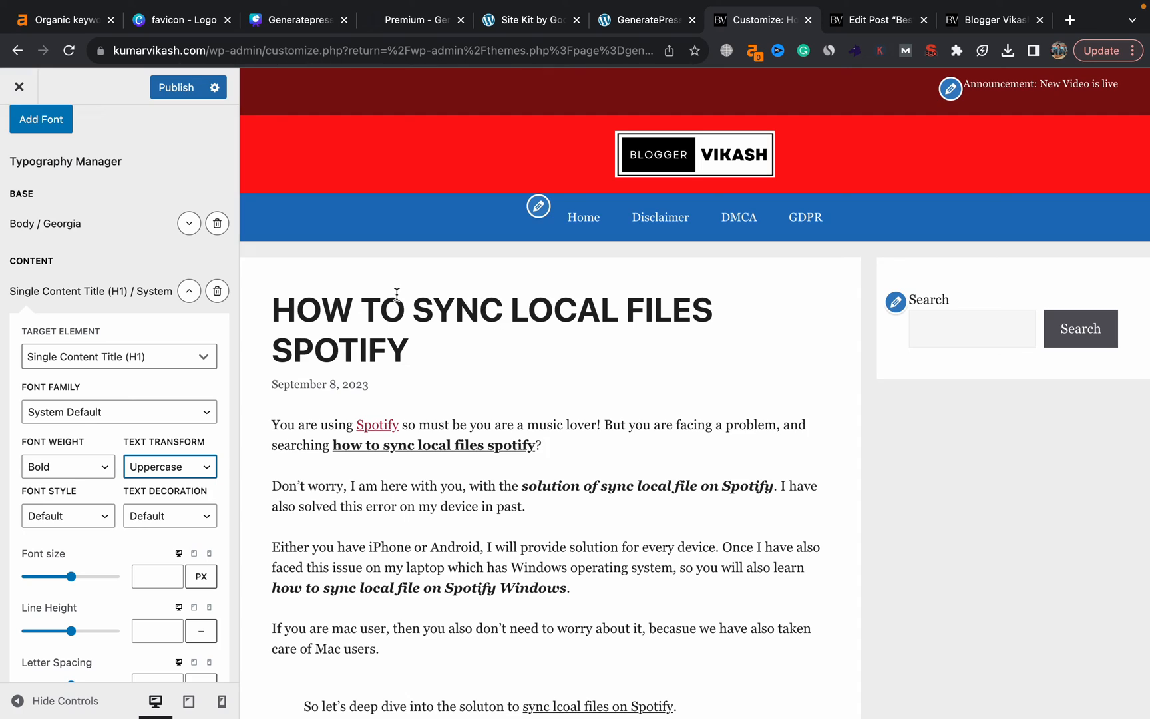
pyautogui.click(123, 517)
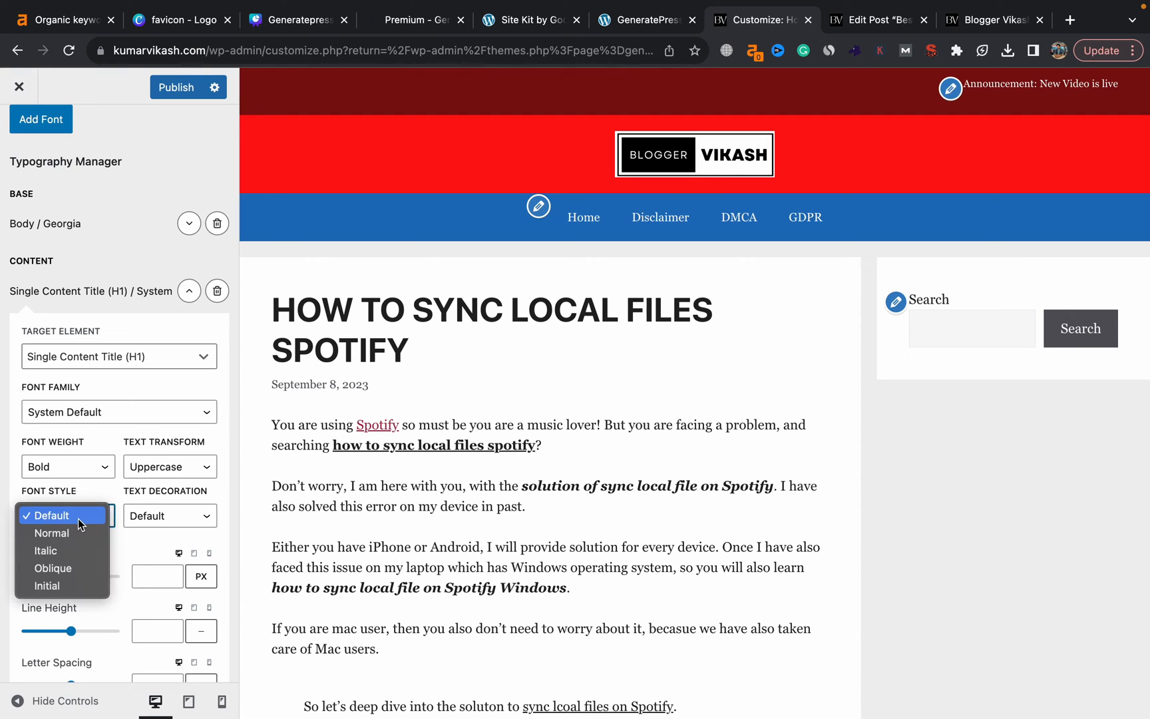
pyautogui.click(61, 549)
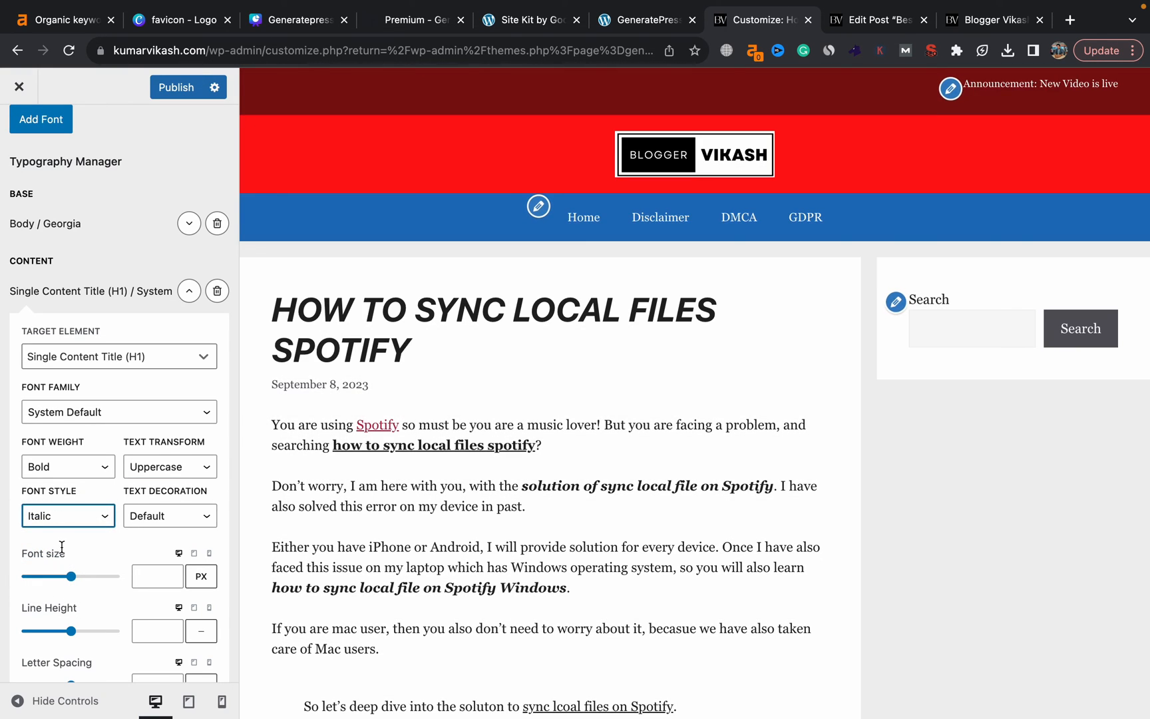
# Try the Underline text decoration on the single content title, and return it to Default.
pyautogui.click(163, 512)
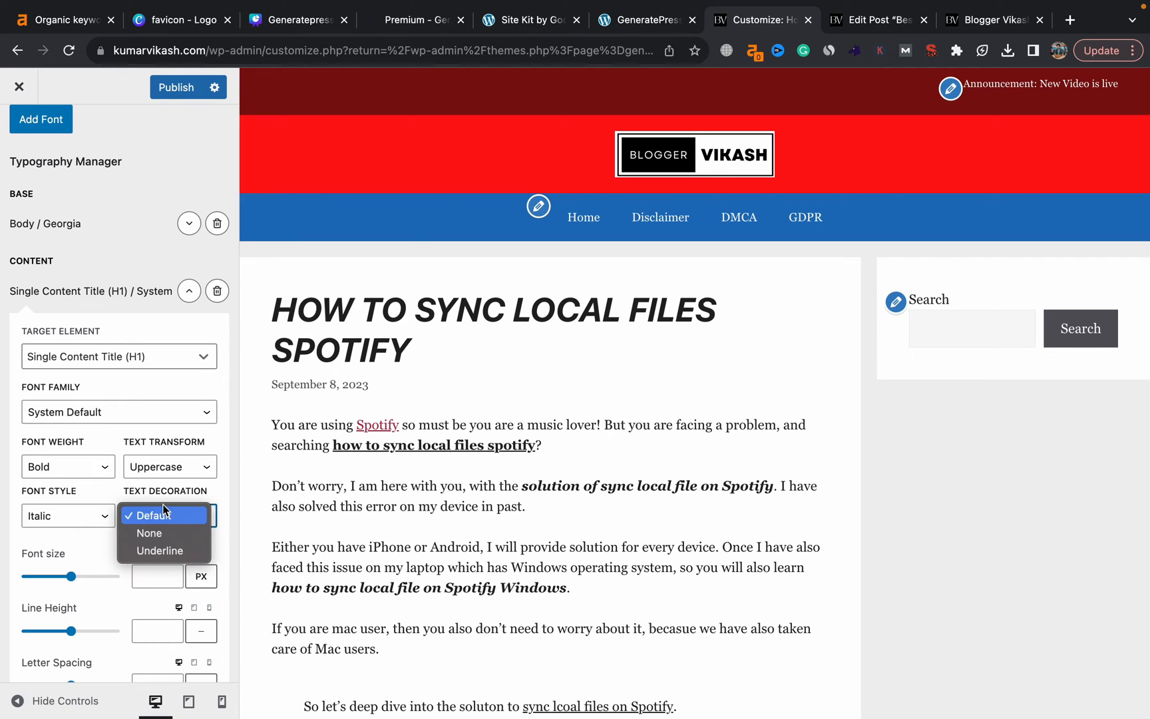
pyautogui.click(155, 548)
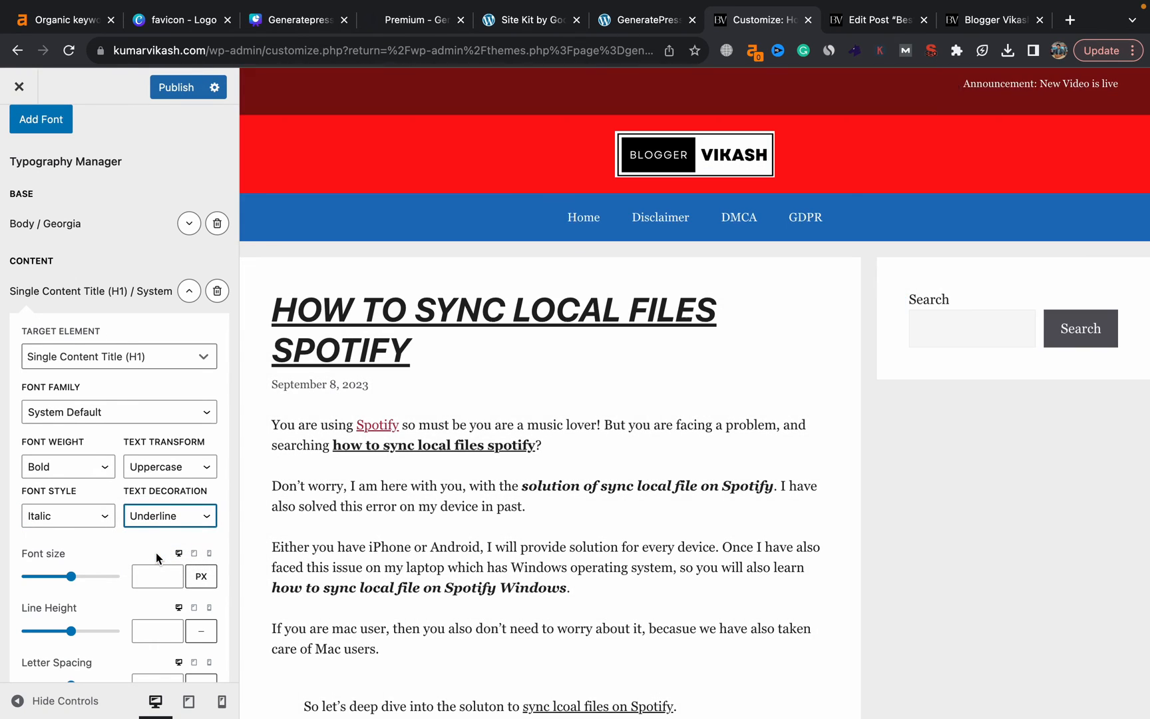
pyautogui.click(160, 521)
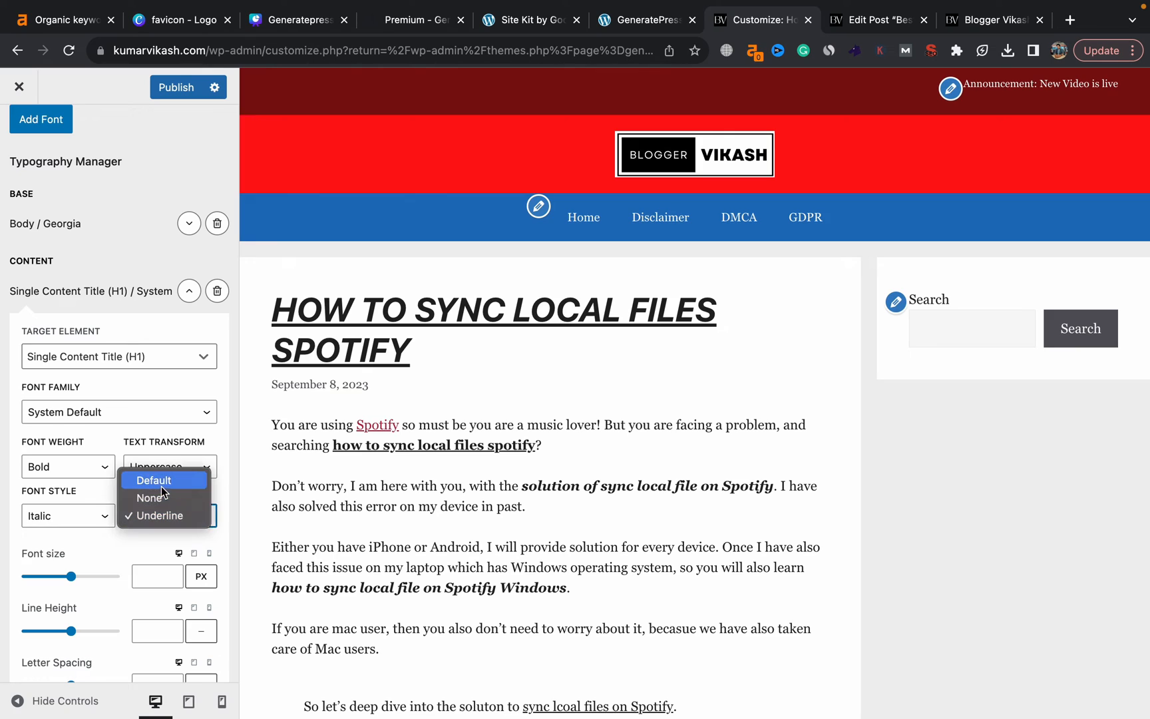
pyautogui.click(159, 479)
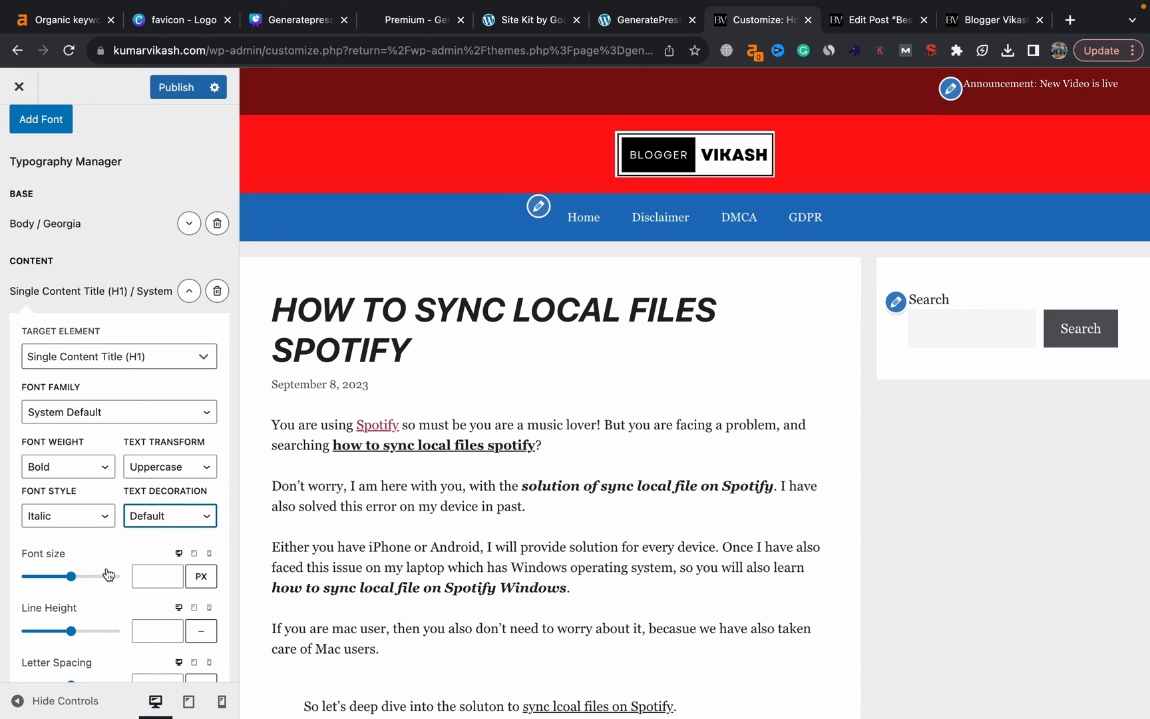
# Publish the title typography changes and collapse the Single Content Title (H1) rule in the Typography Manager.
pyautogui.scroll(-4, 139, 583)
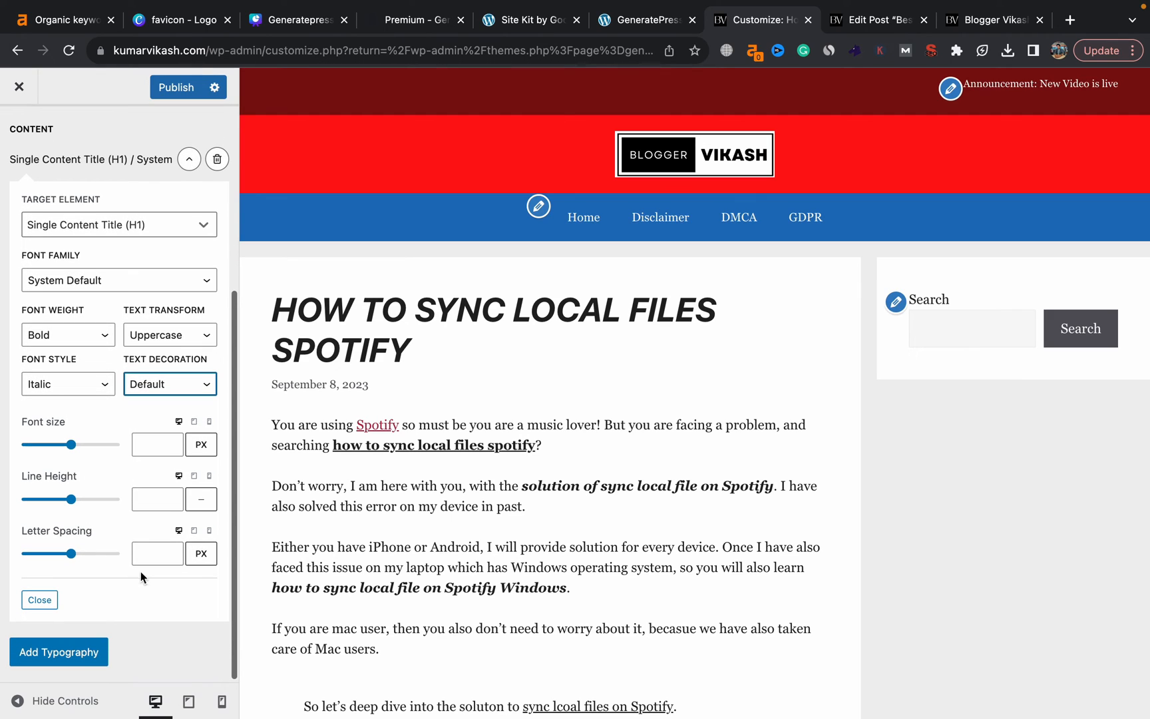
pyautogui.scroll(6, 152, 393)
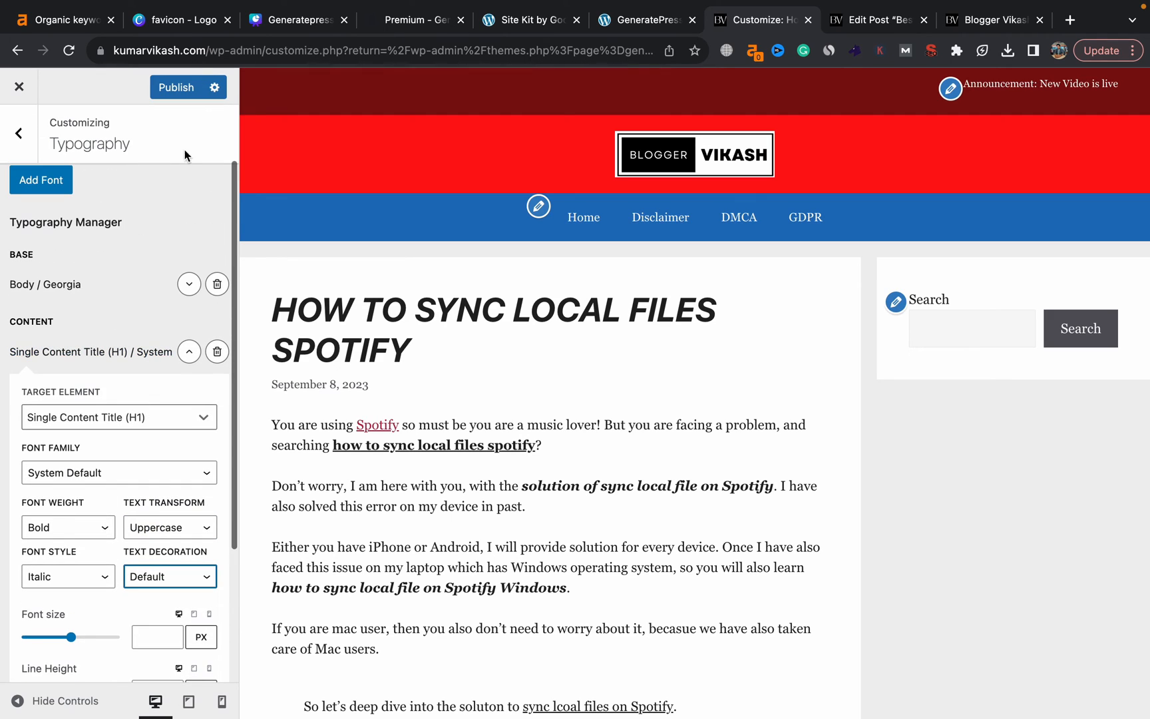
pyautogui.click(176, 89)
pyautogui.click(20, 134)
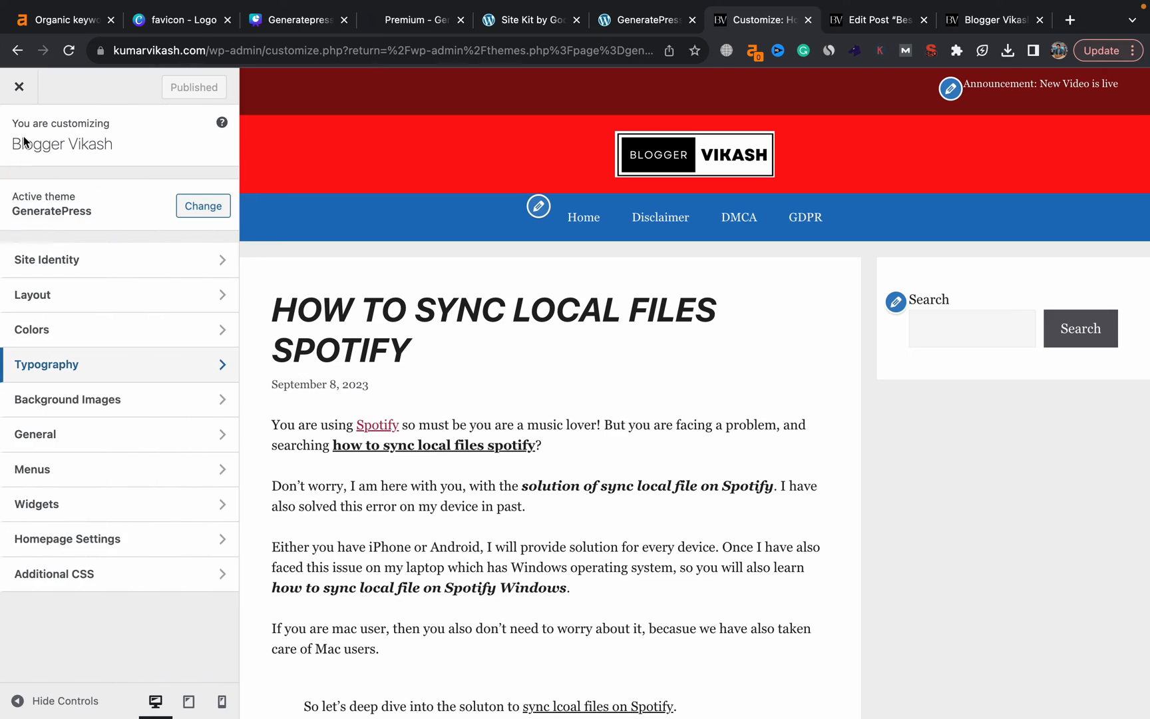
pyautogui.click(85, 365)
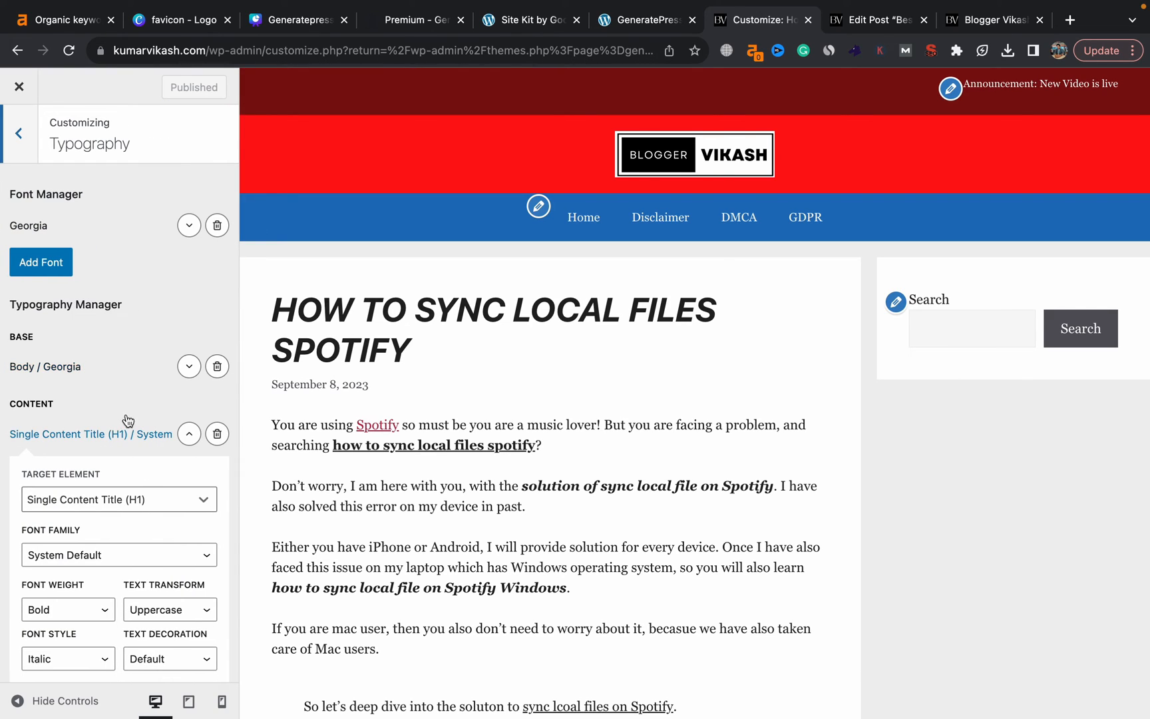
pyautogui.click(188, 434)
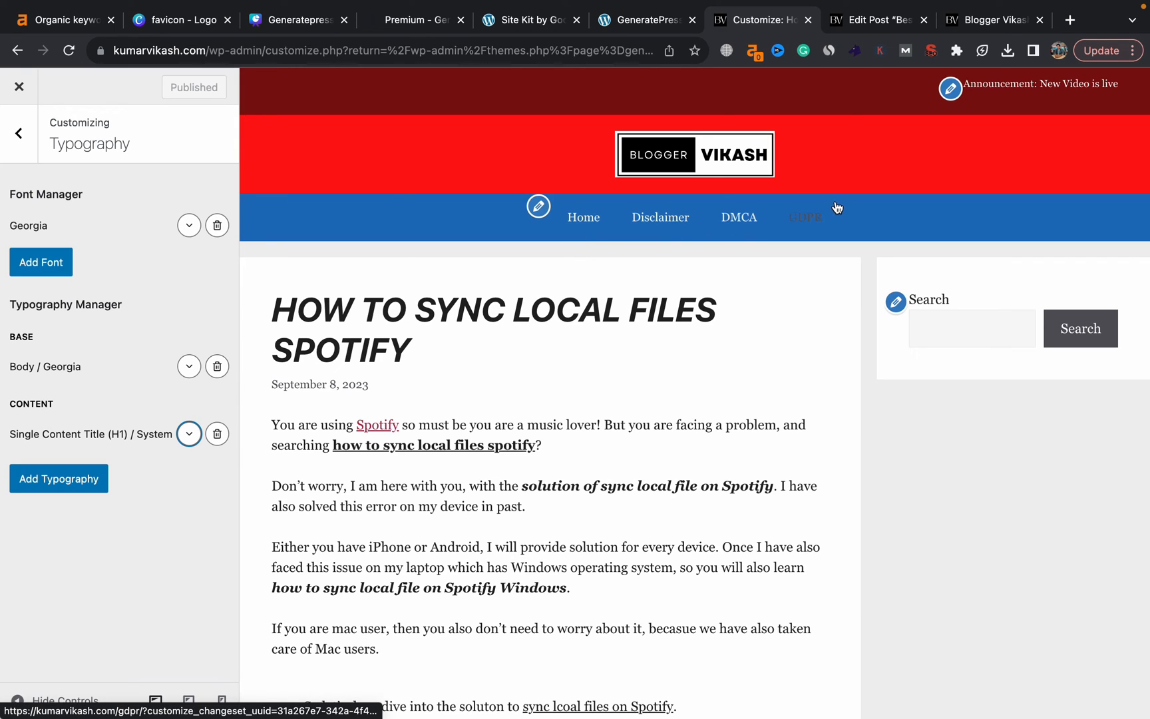
# Add a typography rule targeting Primary Menu Items with System Default as its font family.
pyautogui.click(77, 479)
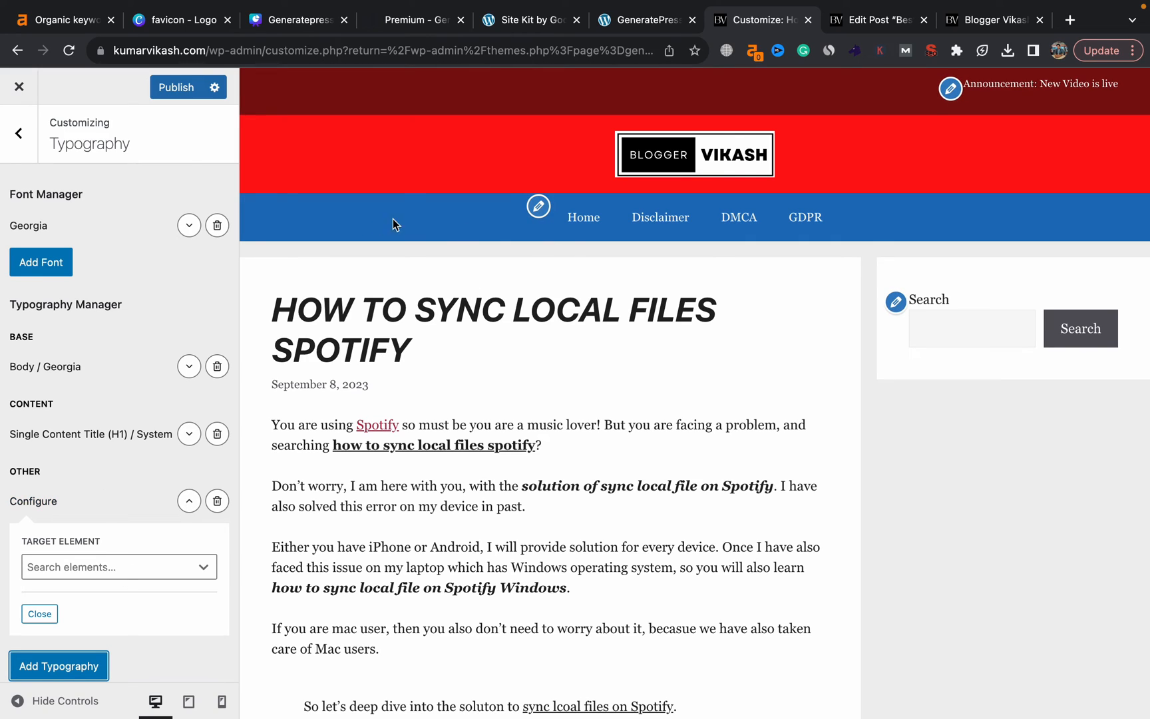
pyautogui.click(150, 573)
pyautogui.scroll(-5, 100, 607)
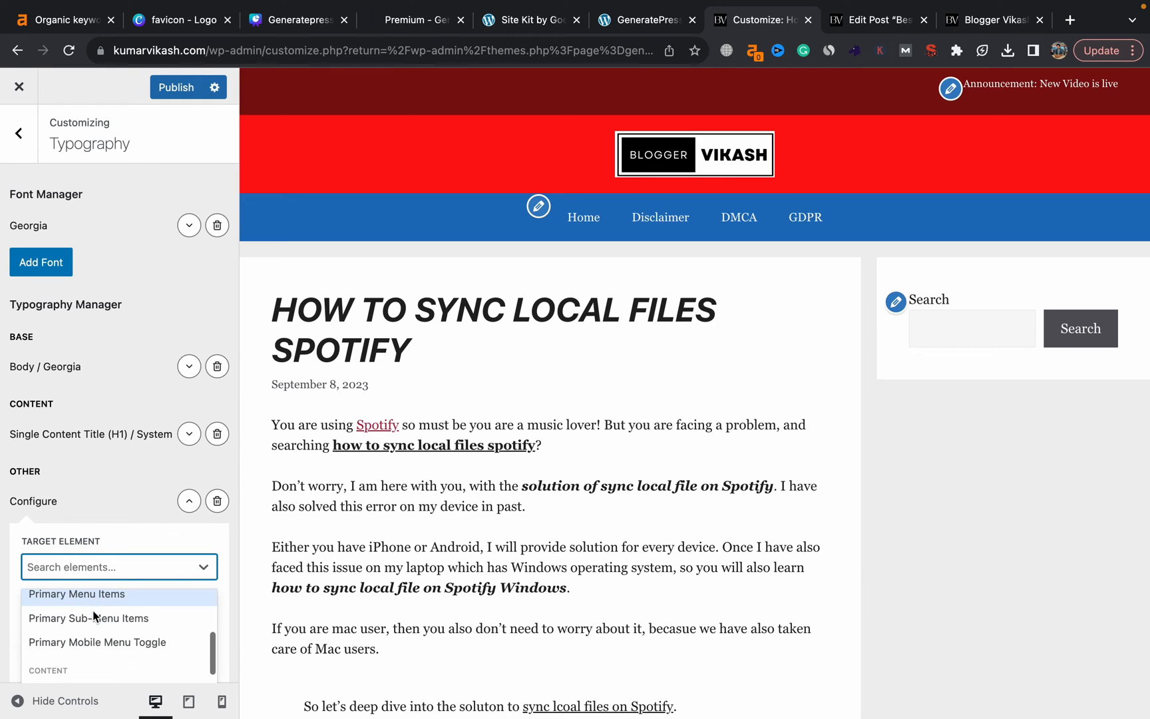
pyautogui.click(81, 611)
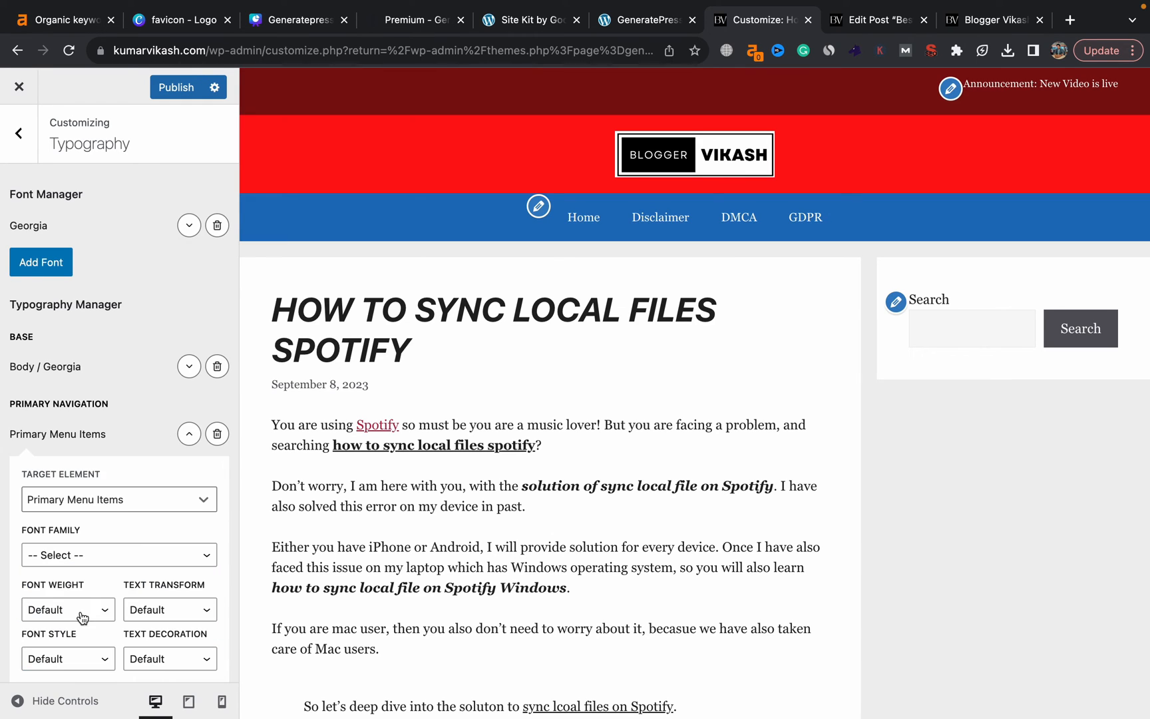
pyautogui.click(97, 558)
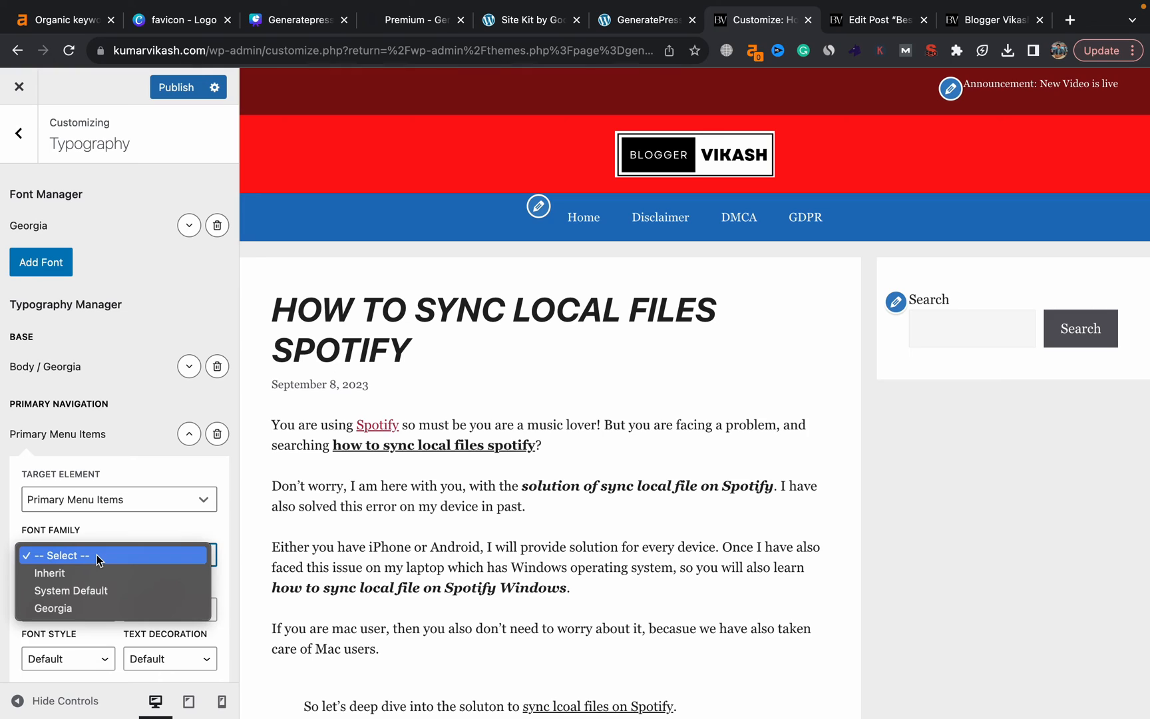
pyautogui.click(80, 590)
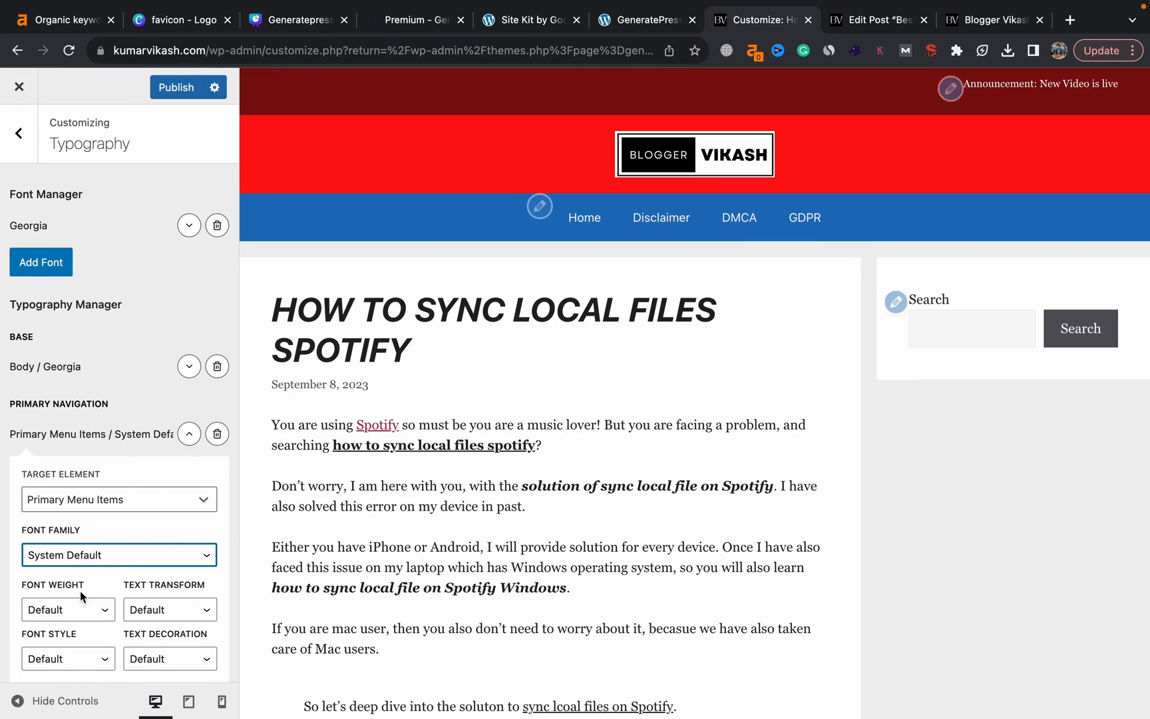
# Set the primary menu items' font weight to Bold and text transform to Uppercase.
pyautogui.click(79, 609)
pyautogui.click(65, 641)
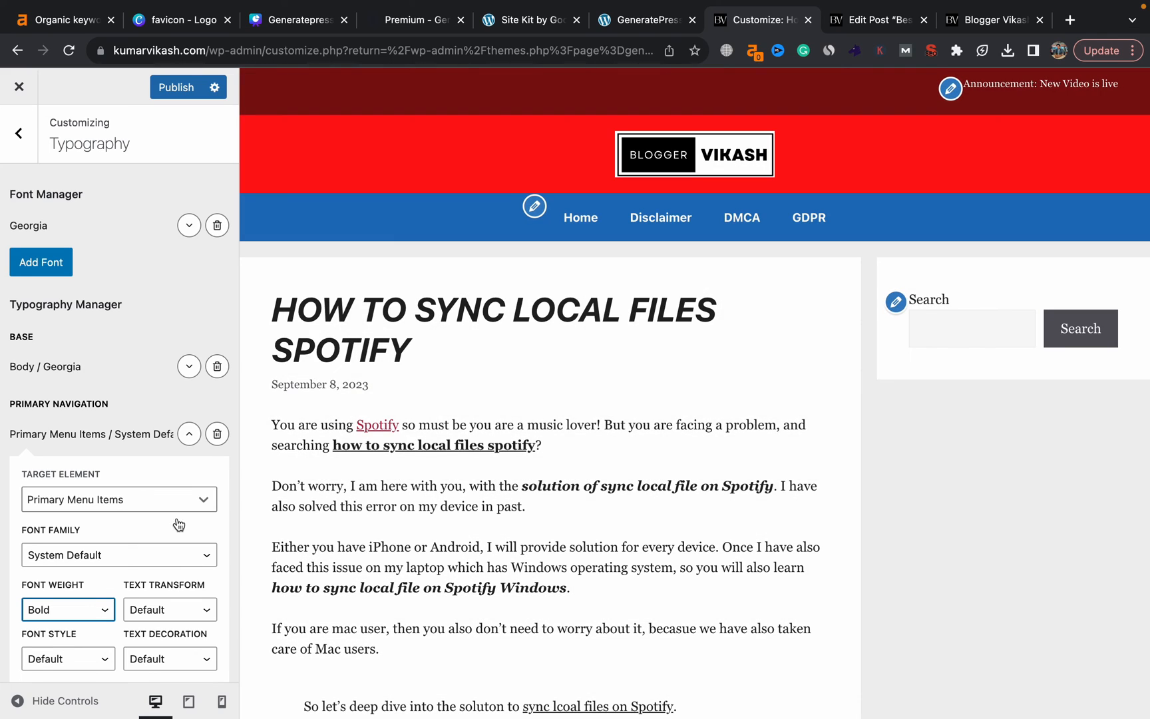
pyautogui.click(166, 609)
pyautogui.click(163, 624)
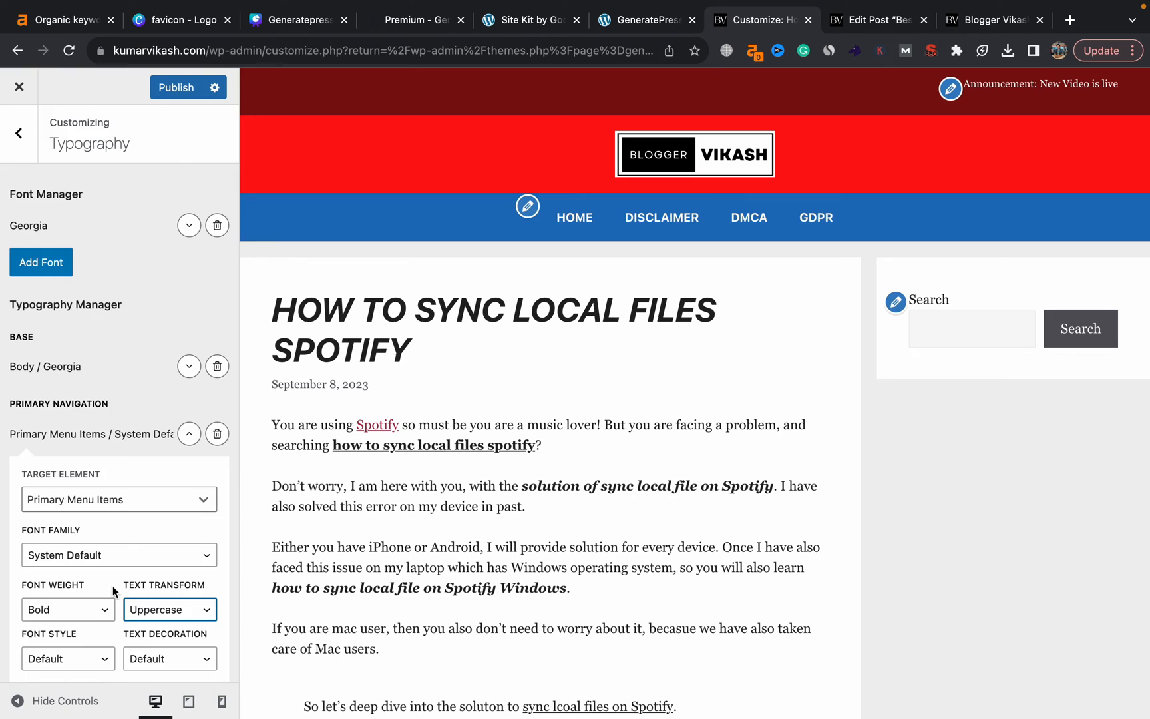
# Set the primary menu items' font size to 20 px after trying 24 px.
pyautogui.scroll(-2, 113, 590)
pyautogui.click(149, 647)
pyautogui.doubleClick(149, 647)
pyautogui.write('24')
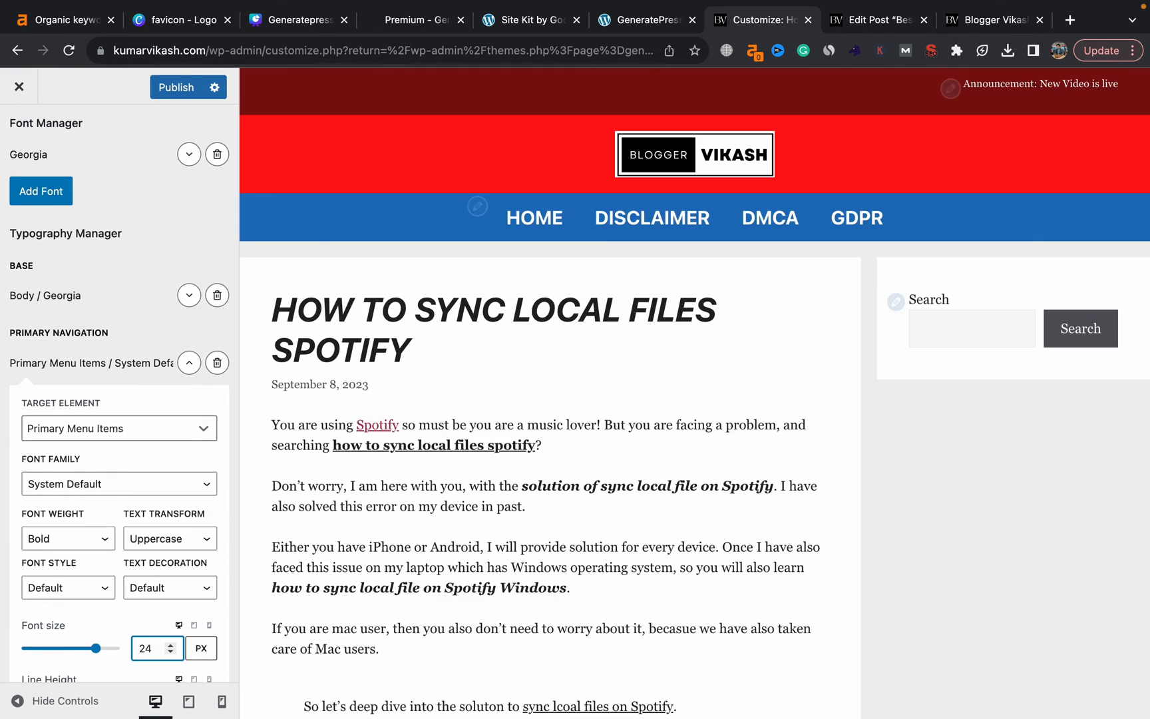
pyautogui.press('BackSpace')
pyautogui.write('0')
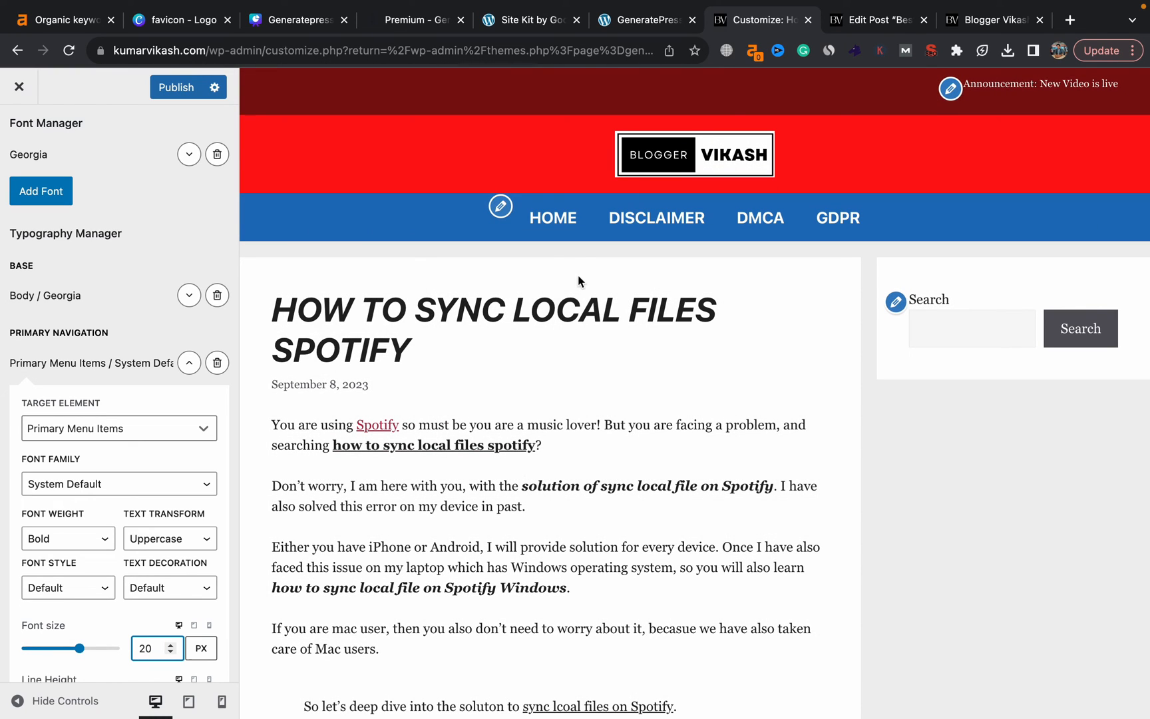
# Publish the menu typography changes and check the post preview down to the footer widgets.
pyautogui.click(118, 621)
pyautogui.scroll(-3, 119, 621)
pyautogui.scroll(-3, 120, 627)
pyautogui.click(175, 89)
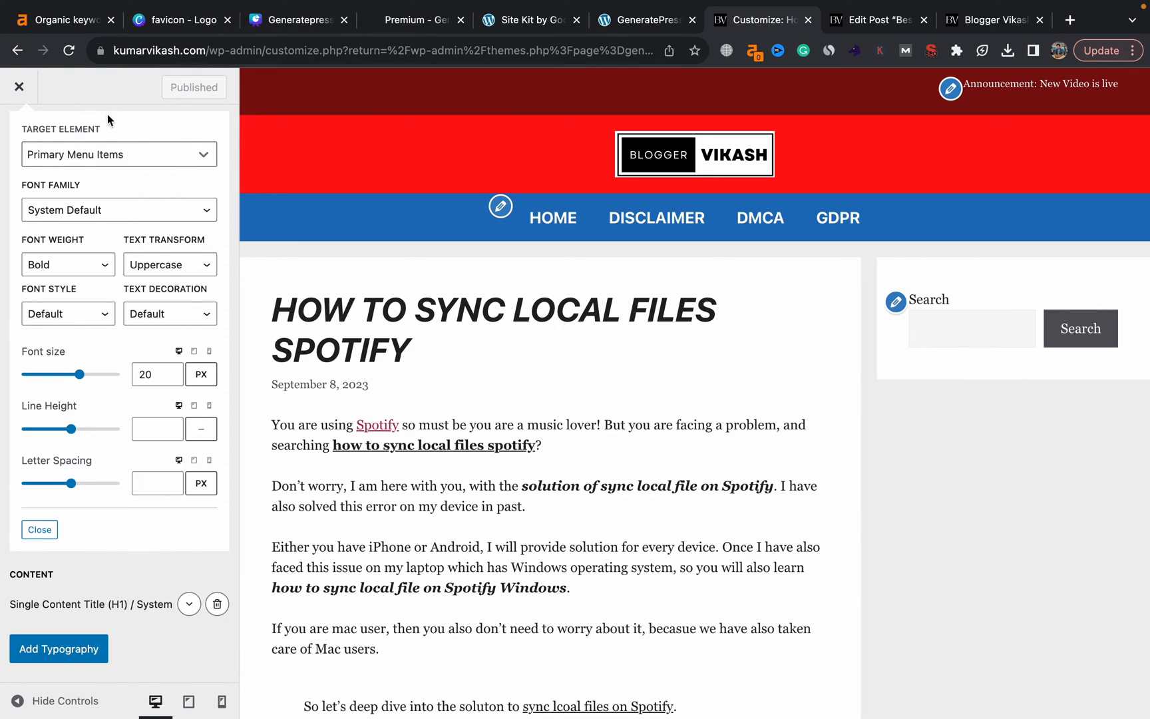
pyautogui.scroll(3, 100, 253)
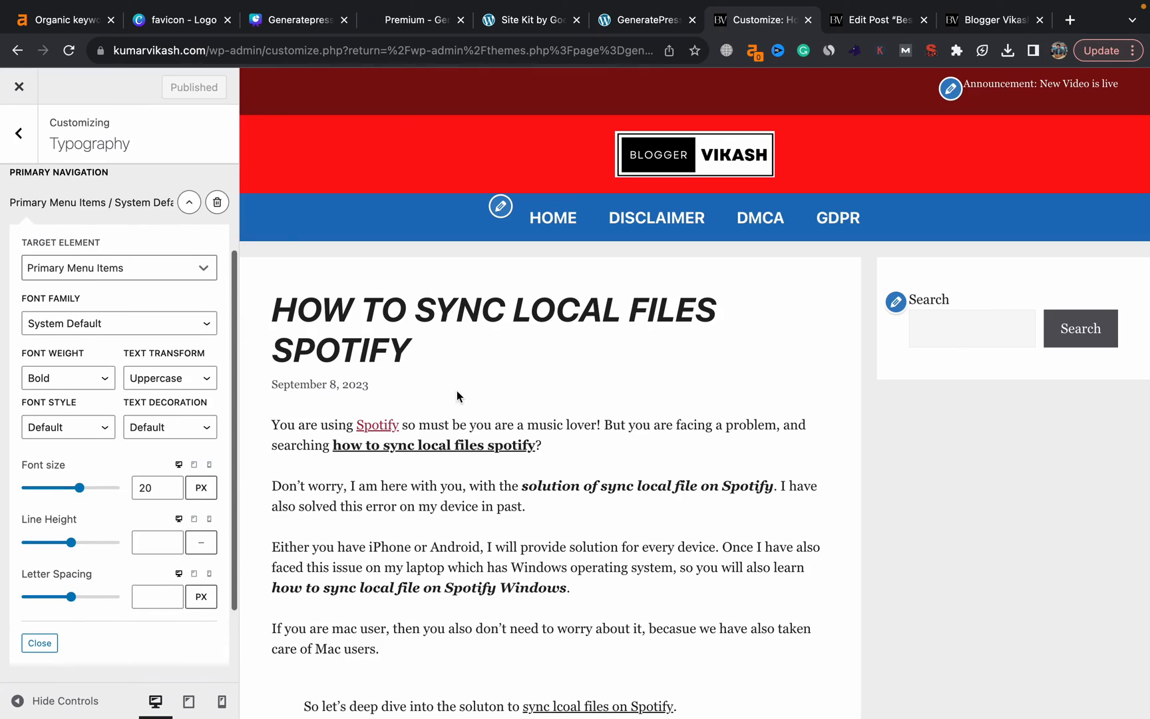
pyautogui.scroll(-20, 457, 396)
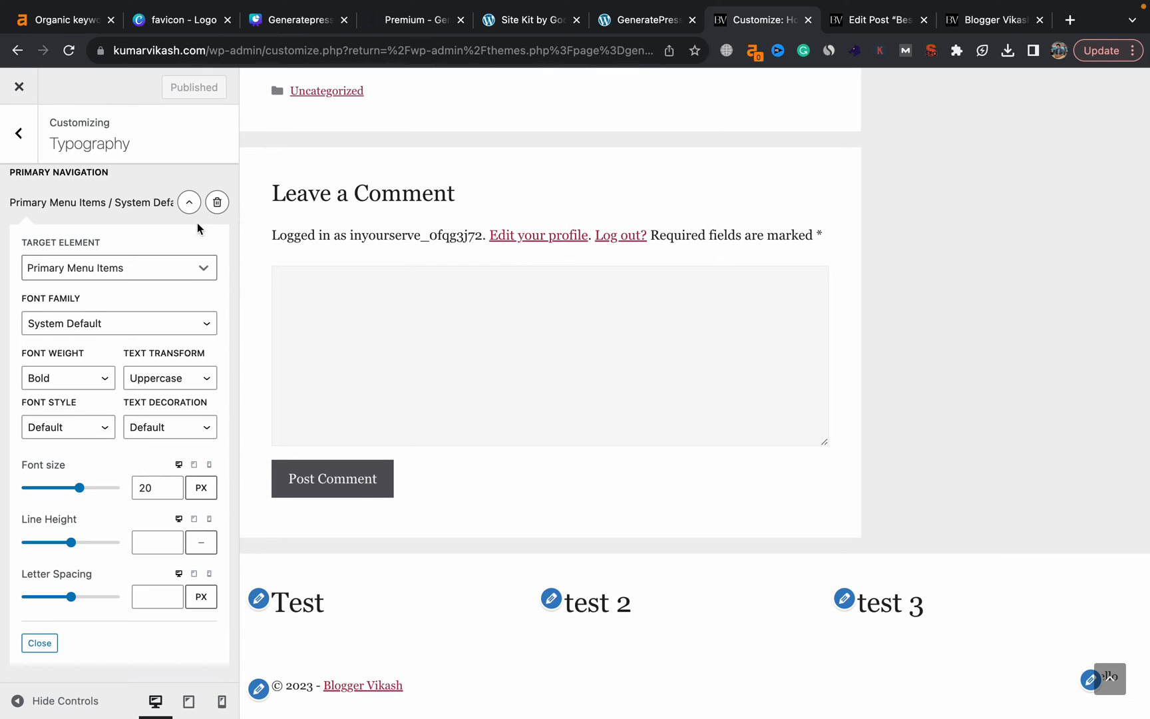
# Add a typography rule targeting the Footer Bar.
pyautogui.click(189, 203)
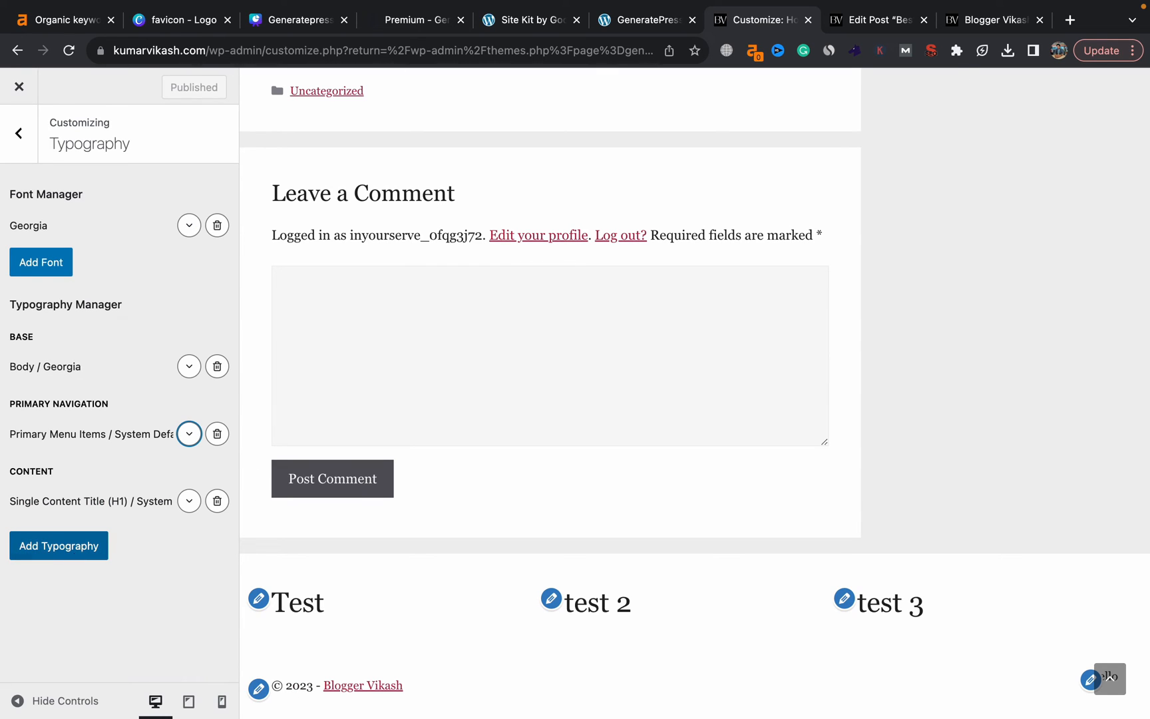
pyautogui.click(77, 558)
pyautogui.scroll(-3, 95, 585)
pyautogui.click(107, 548)
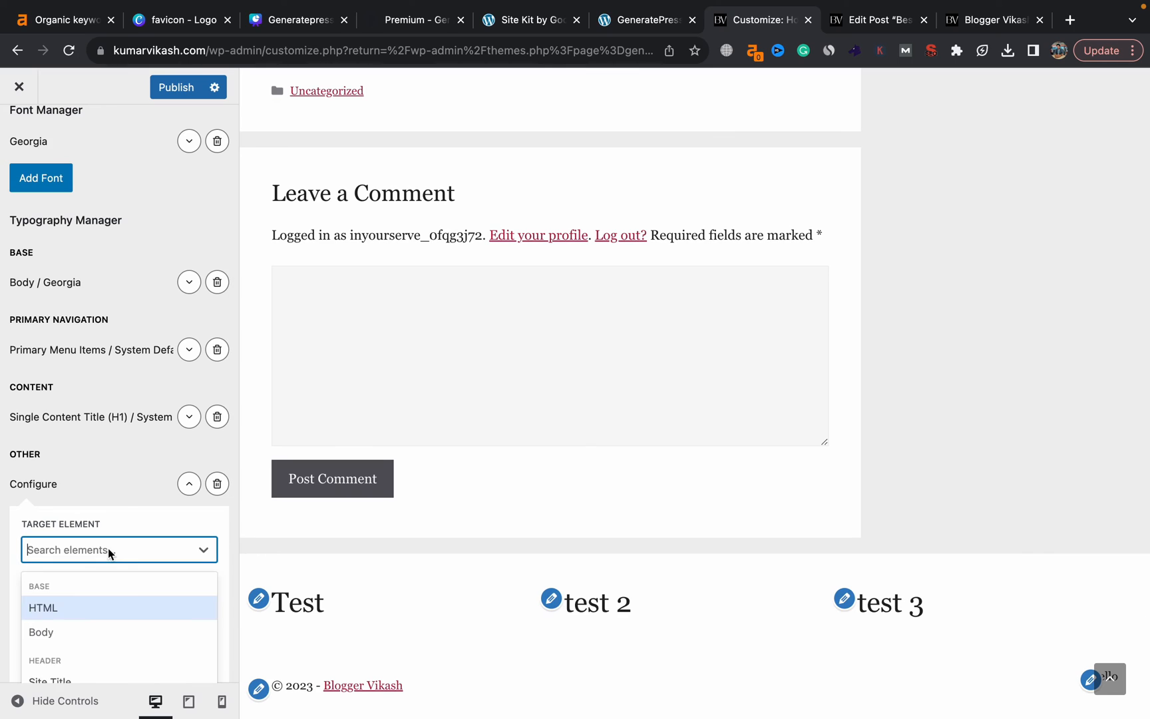
pyautogui.scroll(-10, 108, 548)
pyautogui.scroll(-5, 113, 504)
pyautogui.scroll(8, 101, 493)
pyautogui.scroll(-6, 100, 487)
pyautogui.scroll(-3, 99, 476)
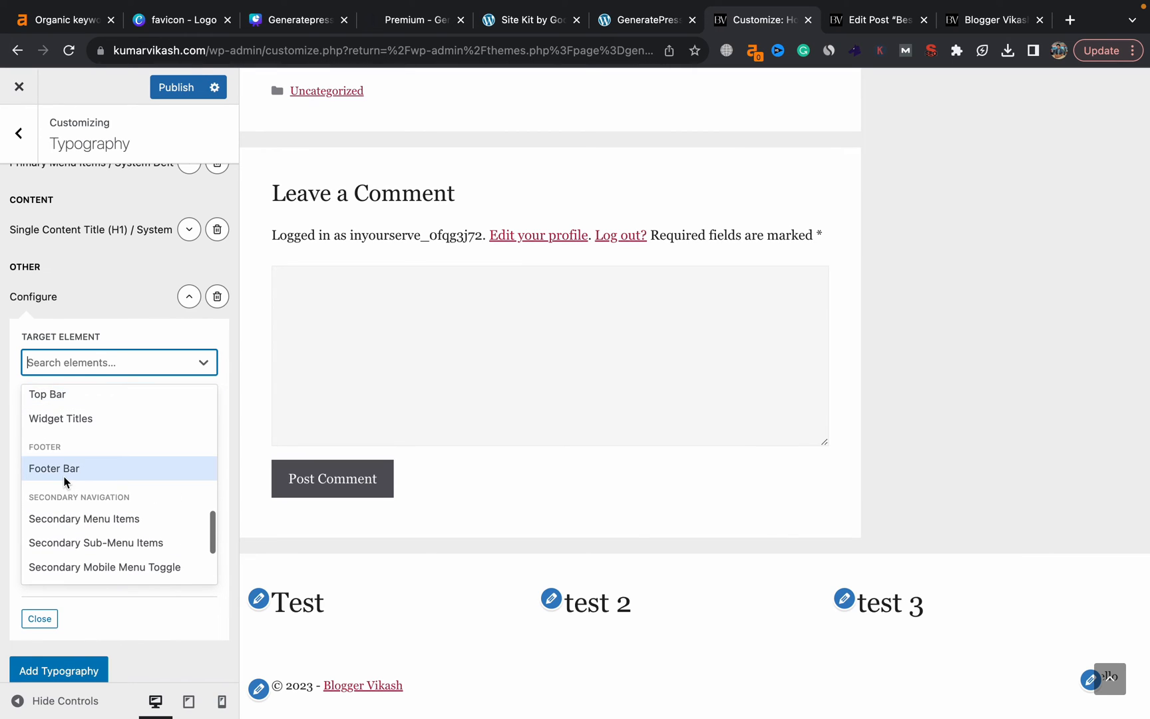
pyautogui.click(64, 477)
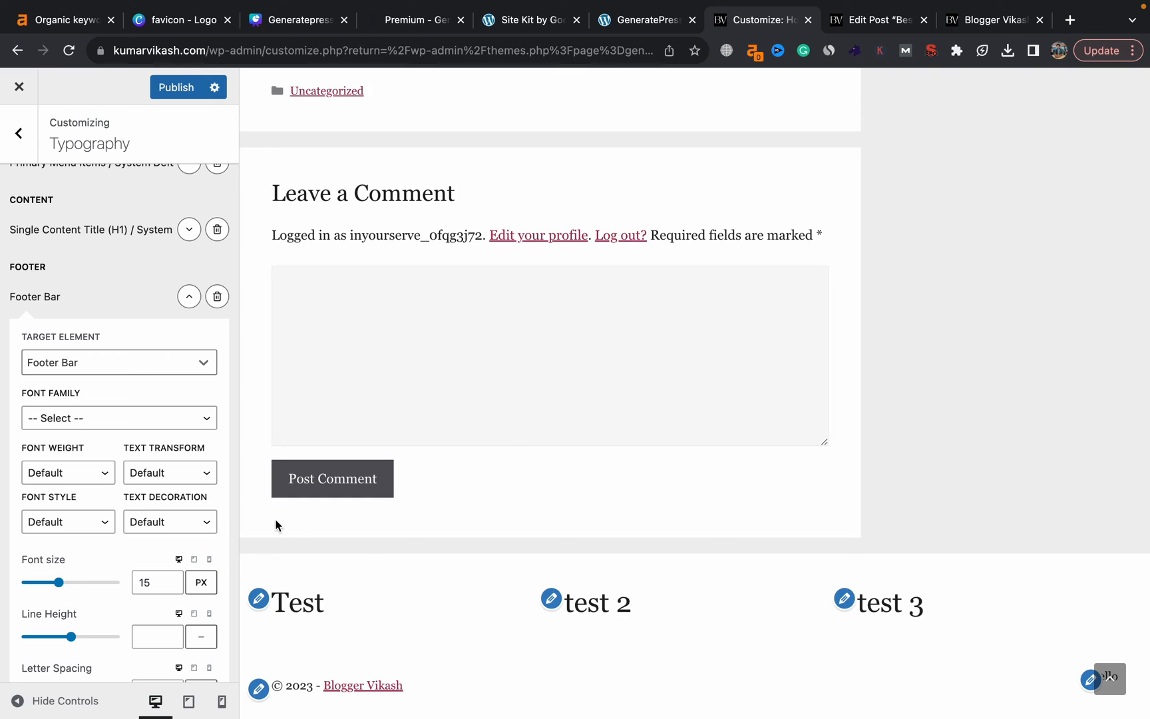
# Set the footer bar's font size to 18 px and its font weight to Bold.
pyautogui.click(158, 579)
pyautogui.press('BackSpace')
pyautogui.write('8')
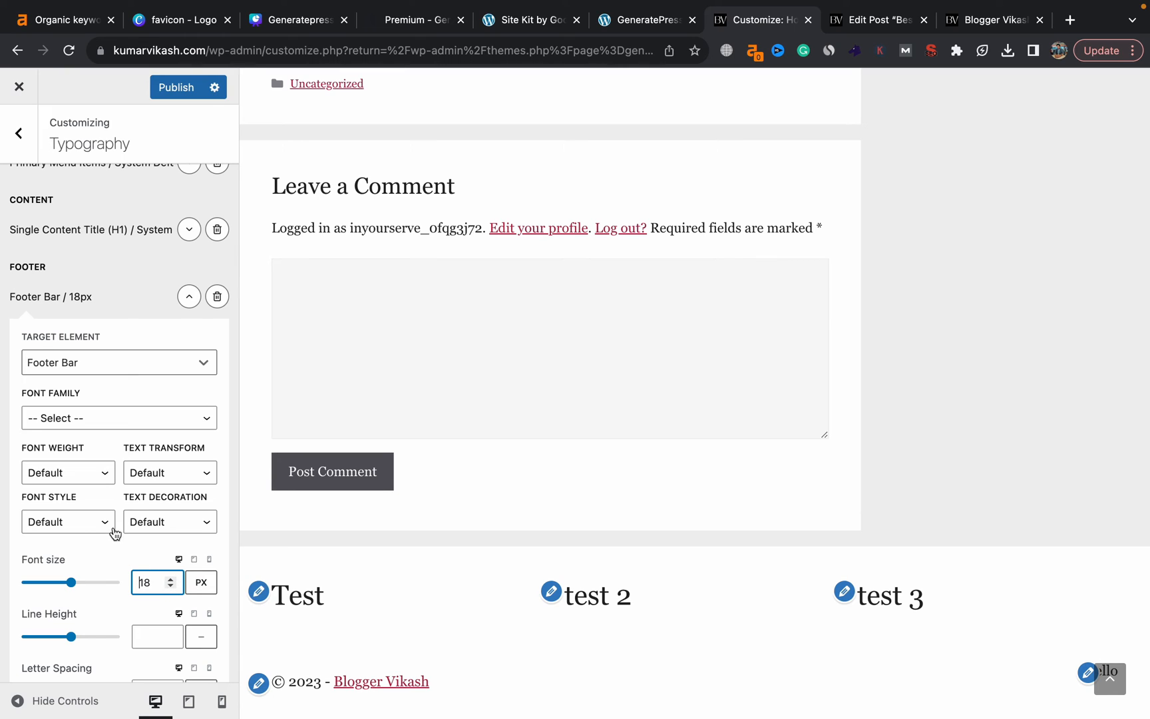
pyautogui.click(67, 477)
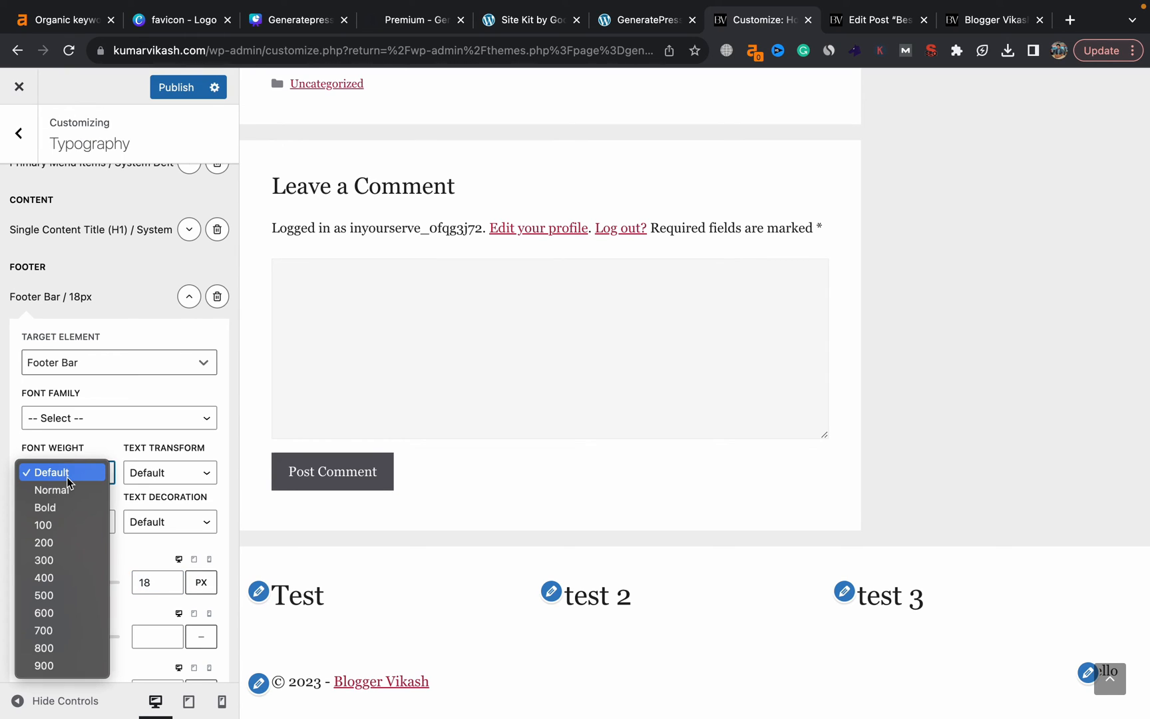
pyautogui.click(56, 506)
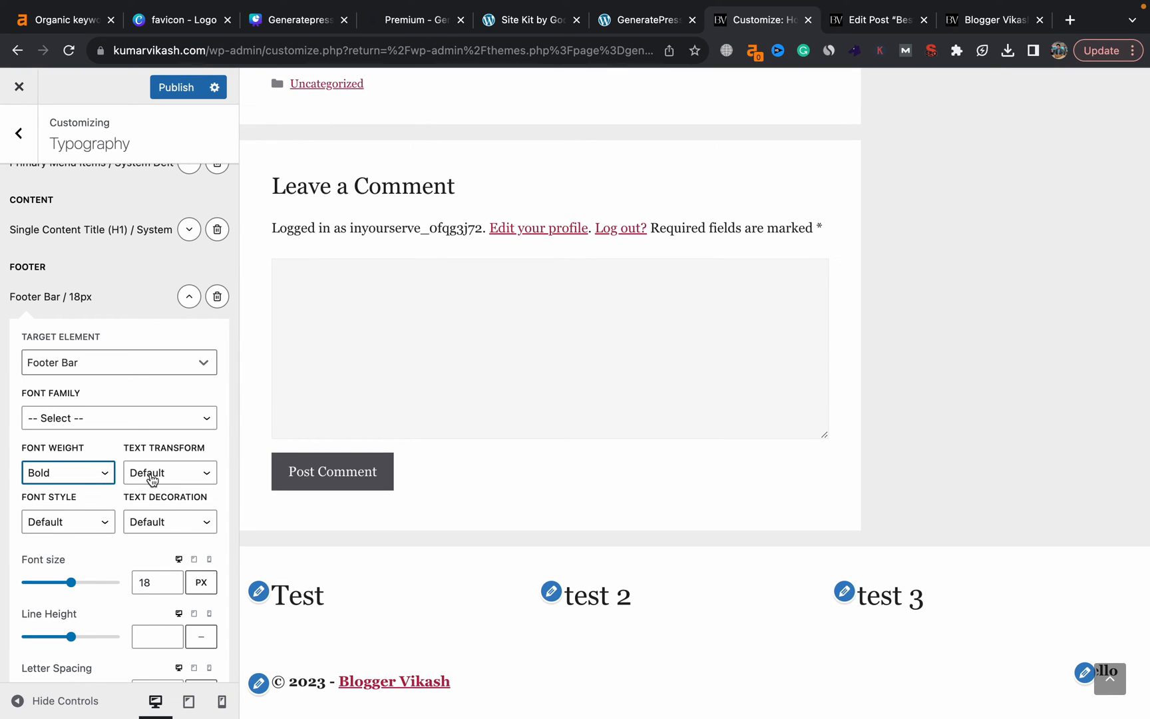
# Set the footer bar's font family to System Default and its text decoration to None.
pyautogui.click(107, 418)
pyautogui.click(98, 452)
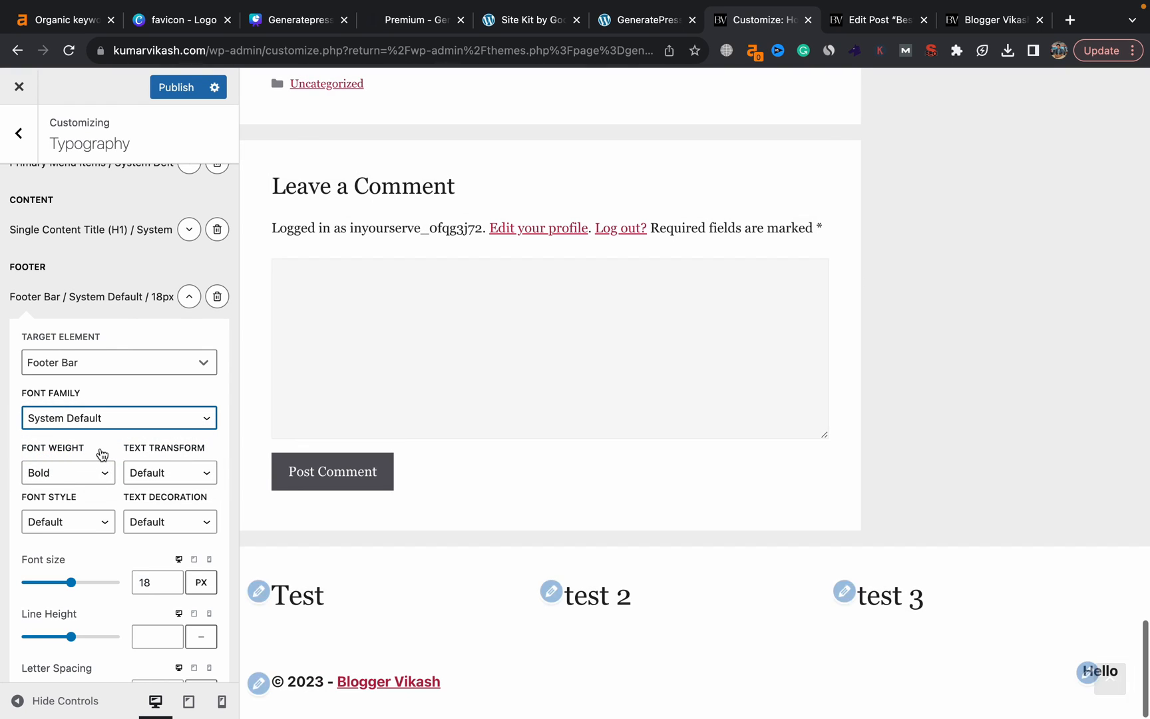
pyautogui.click(160, 522)
pyautogui.click(159, 540)
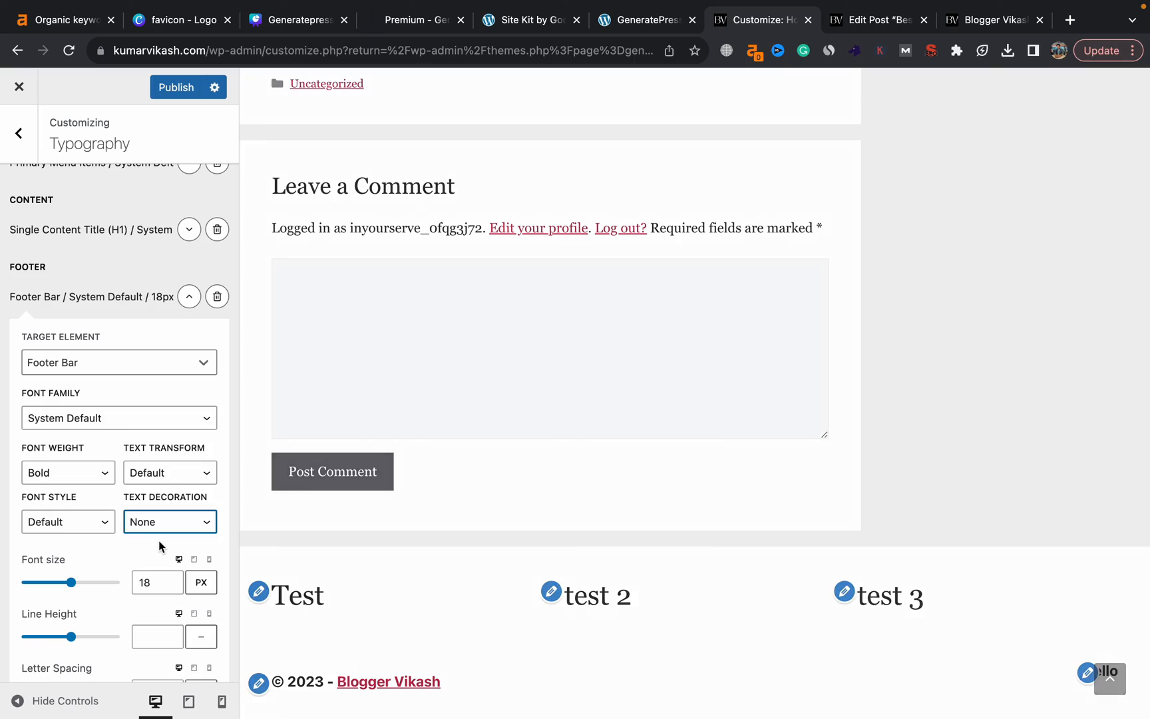
# Publish the footer bar typography and review the post preview from the header through its section headings.
pyautogui.scroll(4, 158, 539)
pyautogui.click(178, 88)
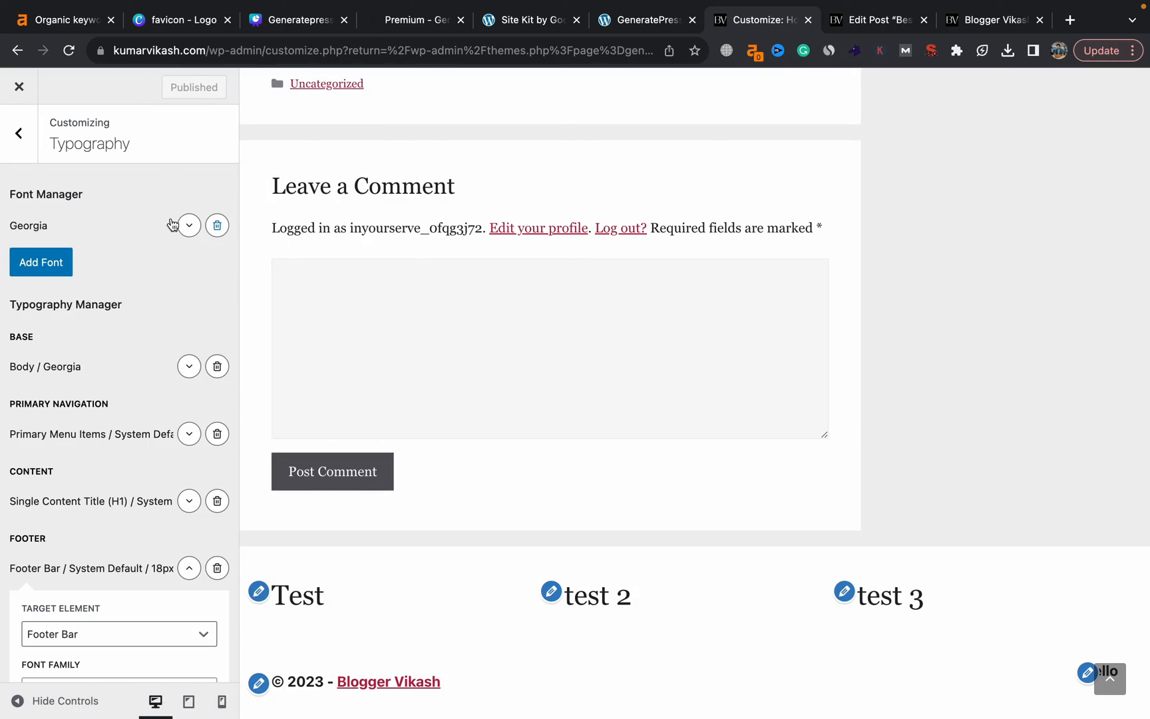
pyautogui.scroll(20, 494, 441)
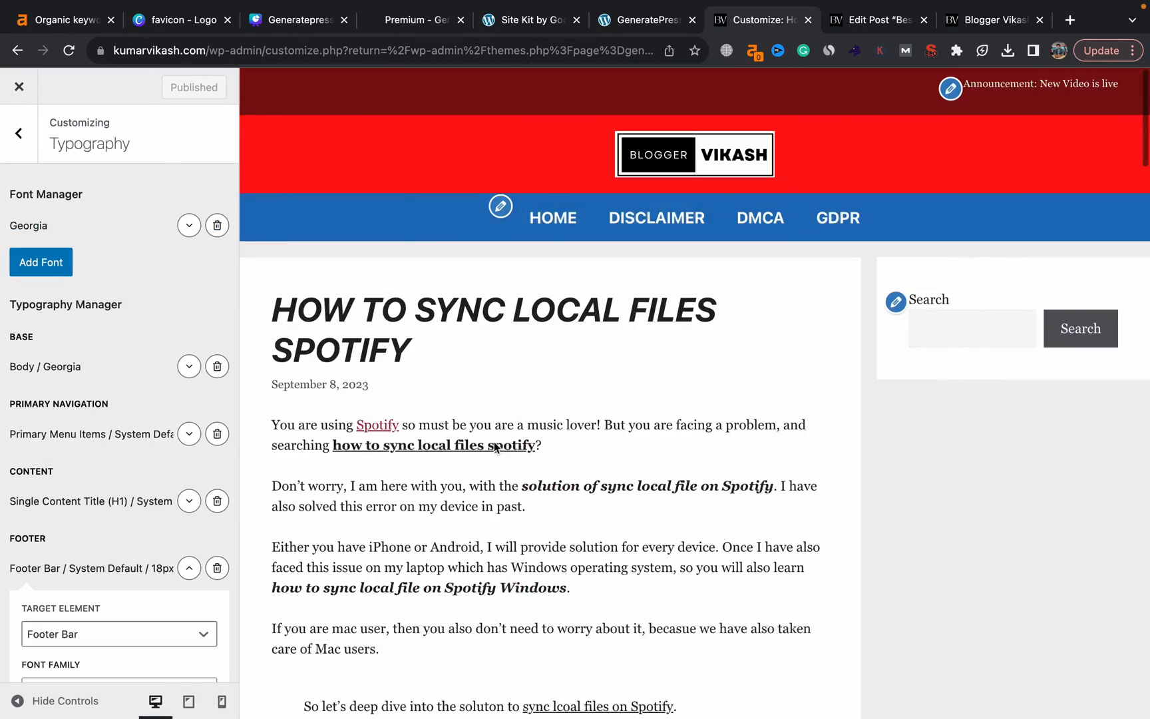
pyautogui.scroll(-5, 495, 447)
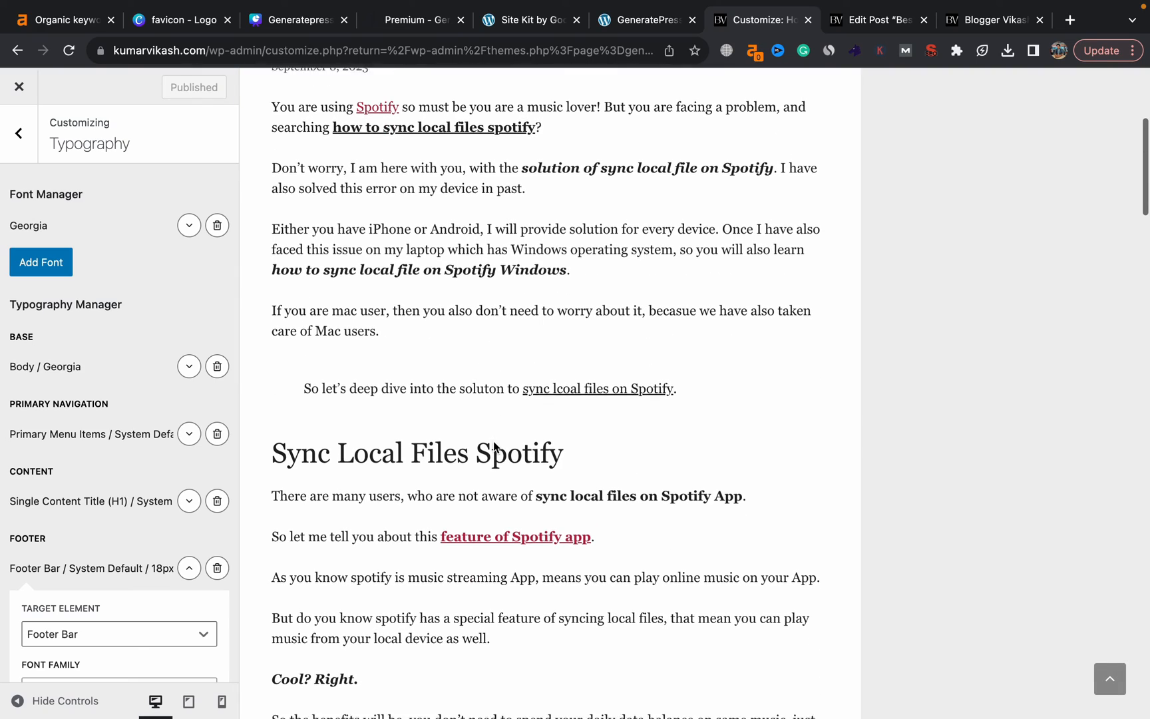
pyautogui.tripleClick(442, 423)
pyautogui.scroll(-1, 442, 423)
pyautogui.scroll(-5, 442, 424)
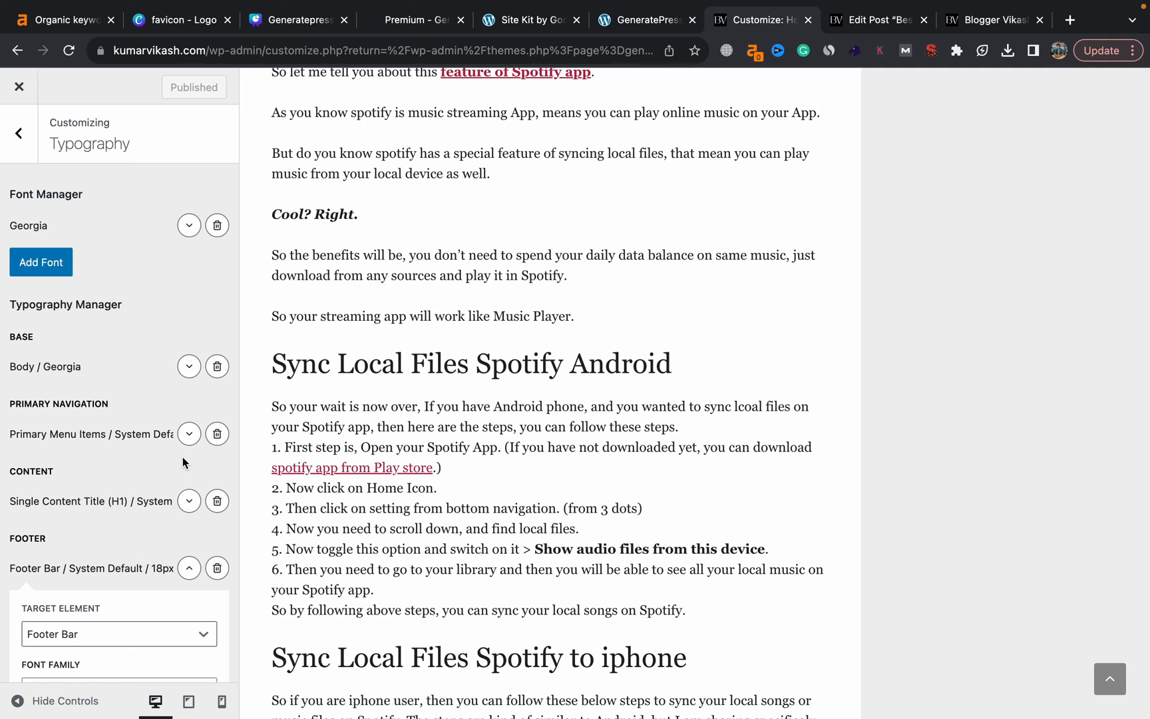
# Add a typography rule targeting Heading 2 (H2).
pyautogui.scroll(-5, 113, 418)
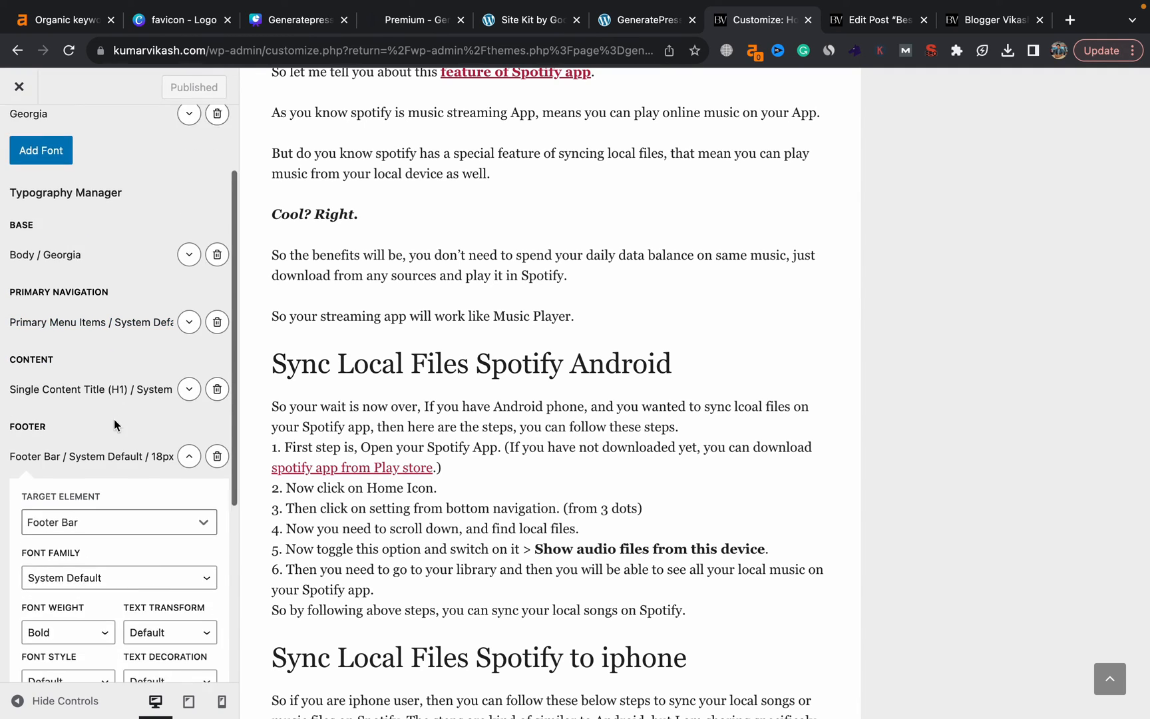
pyautogui.scroll(-3, 94, 611)
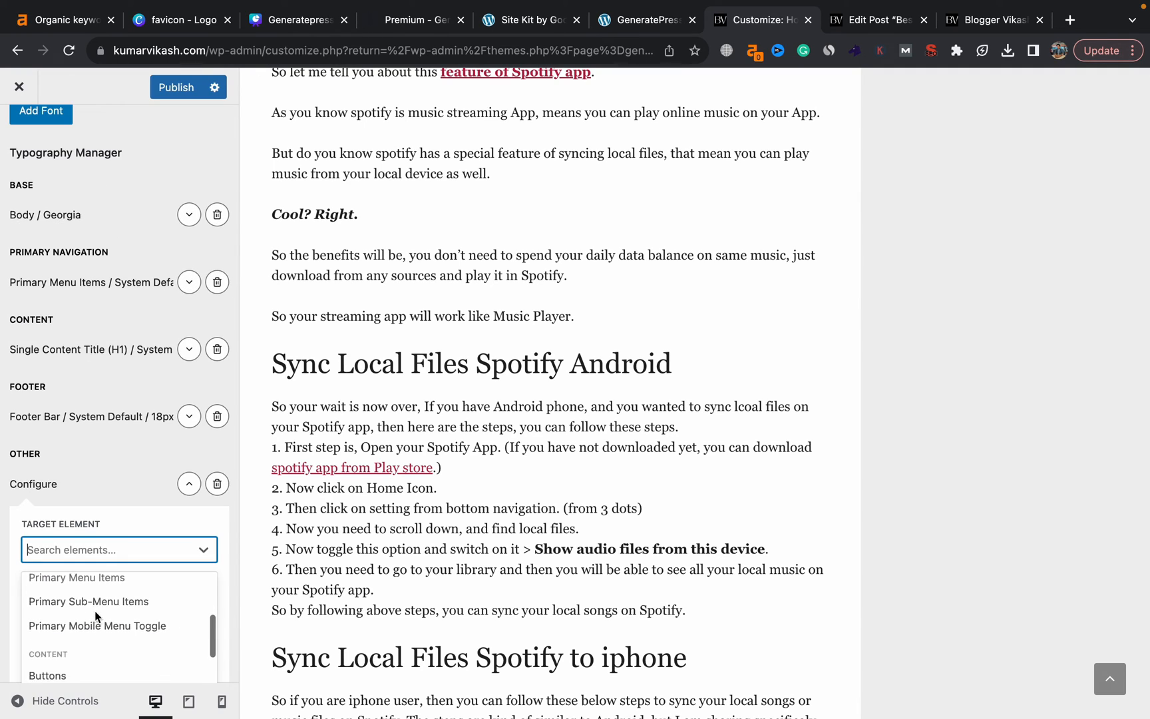
pyautogui.scroll(-2, 94, 611)
pyautogui.scroll(-2, 93, 615)
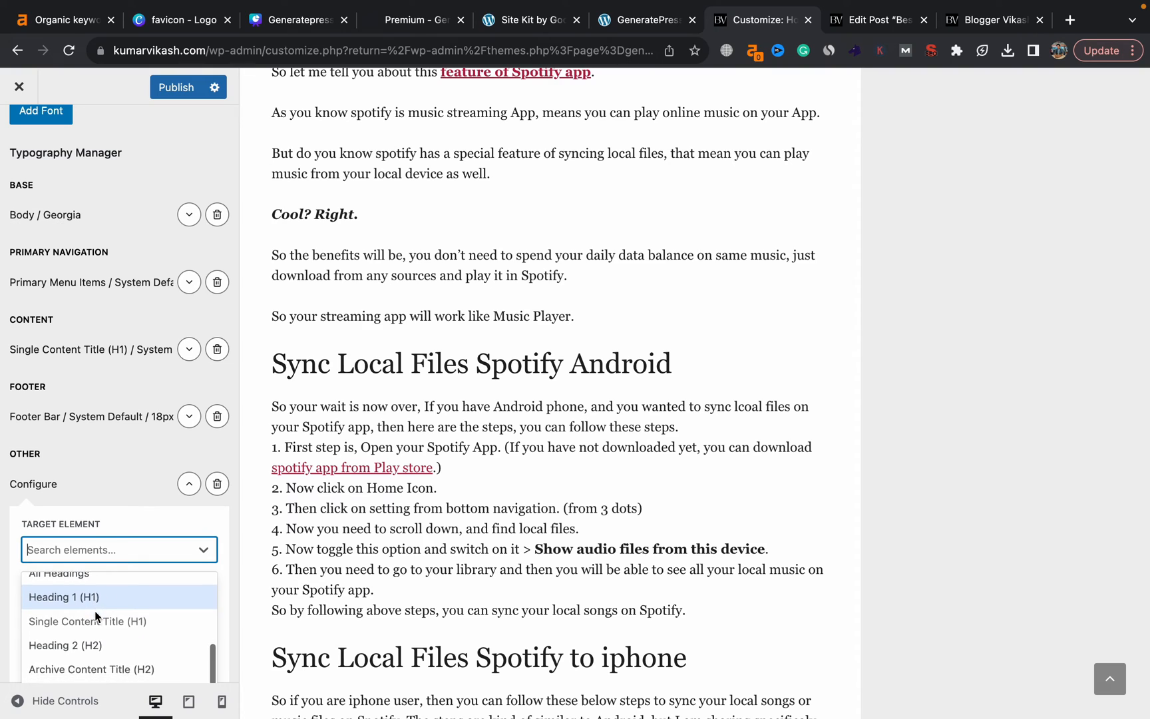
pyautogui.click(81, 619)
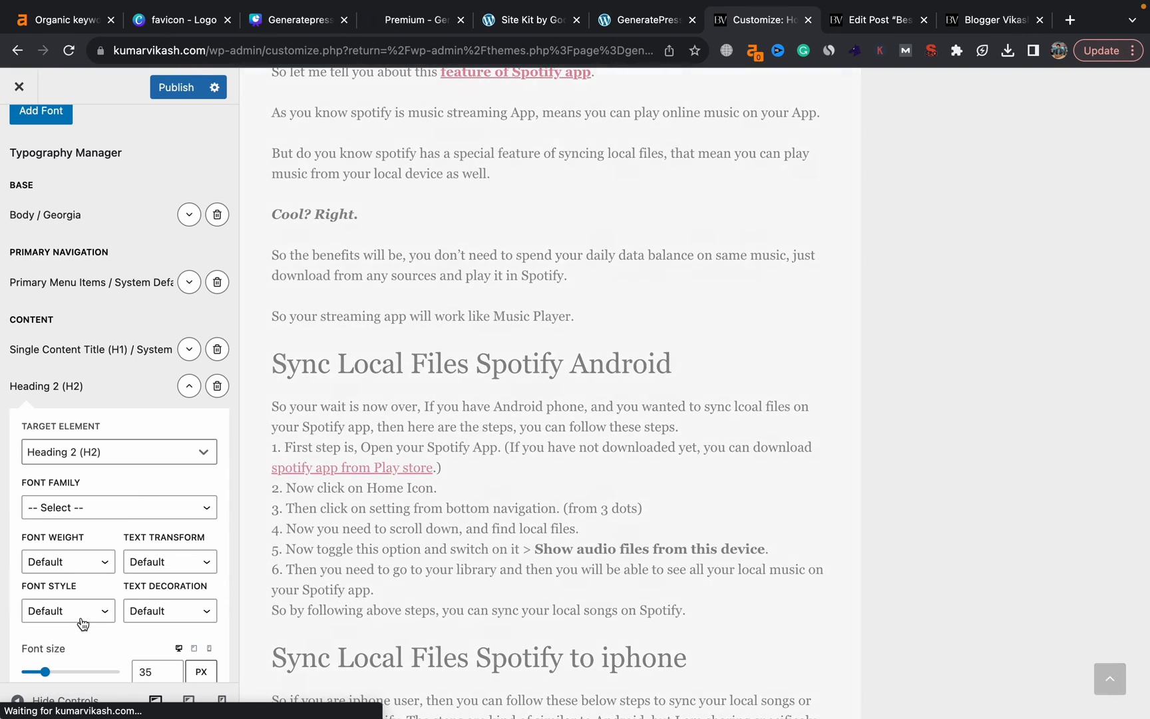
# Set the Heading 2 font weight to Bold and check the headings down to the post's FAQ section.
pyautogui.click(63, 506)
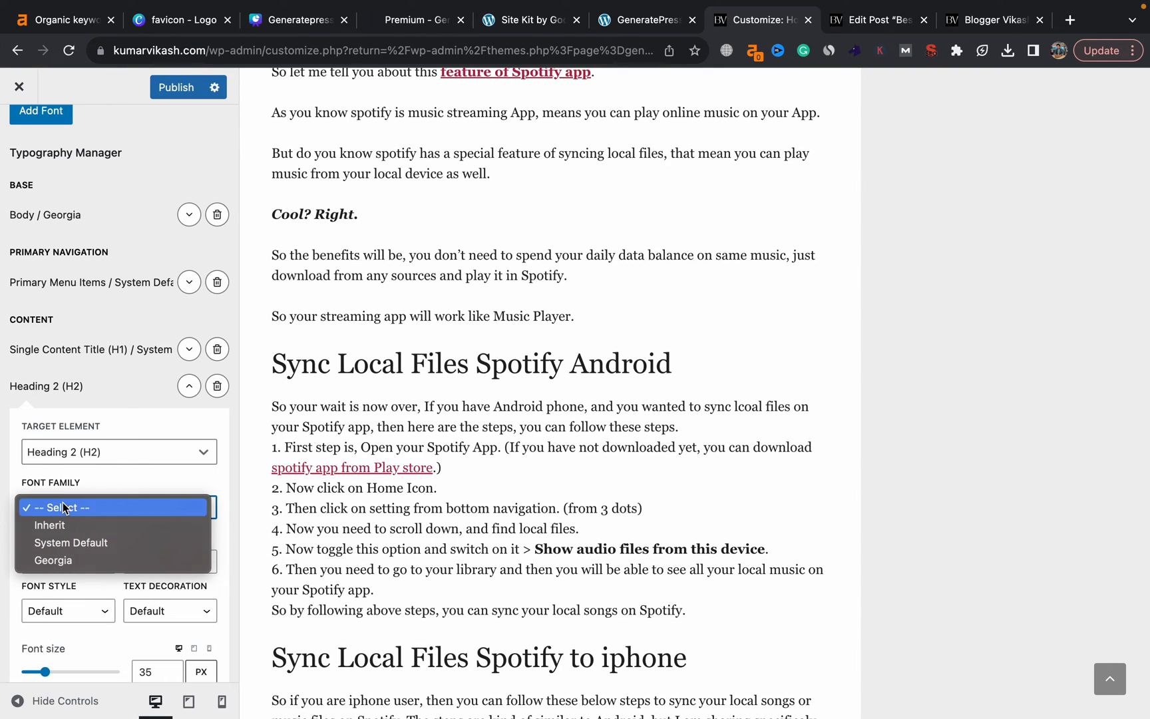
pyautogui.click(64, 592)
pyautogui.click(61, 609)
pyautogui.click(47, 566)
pyautogui.click(52, 561)
pyautogui.click(55, 599)
pyautogui.scroll(-15, 329, 531)
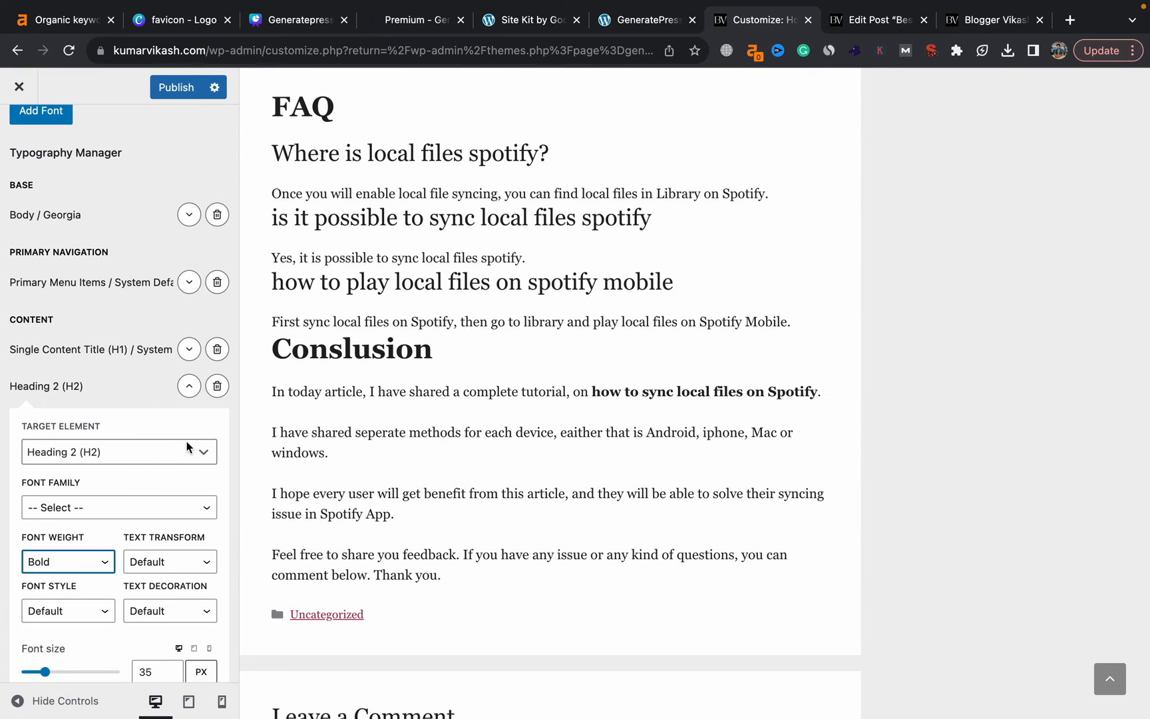
# Add a typography rule targeting Heading 3 (H3) and set its font weight to Bold.
pyautogui.click(187, 388)
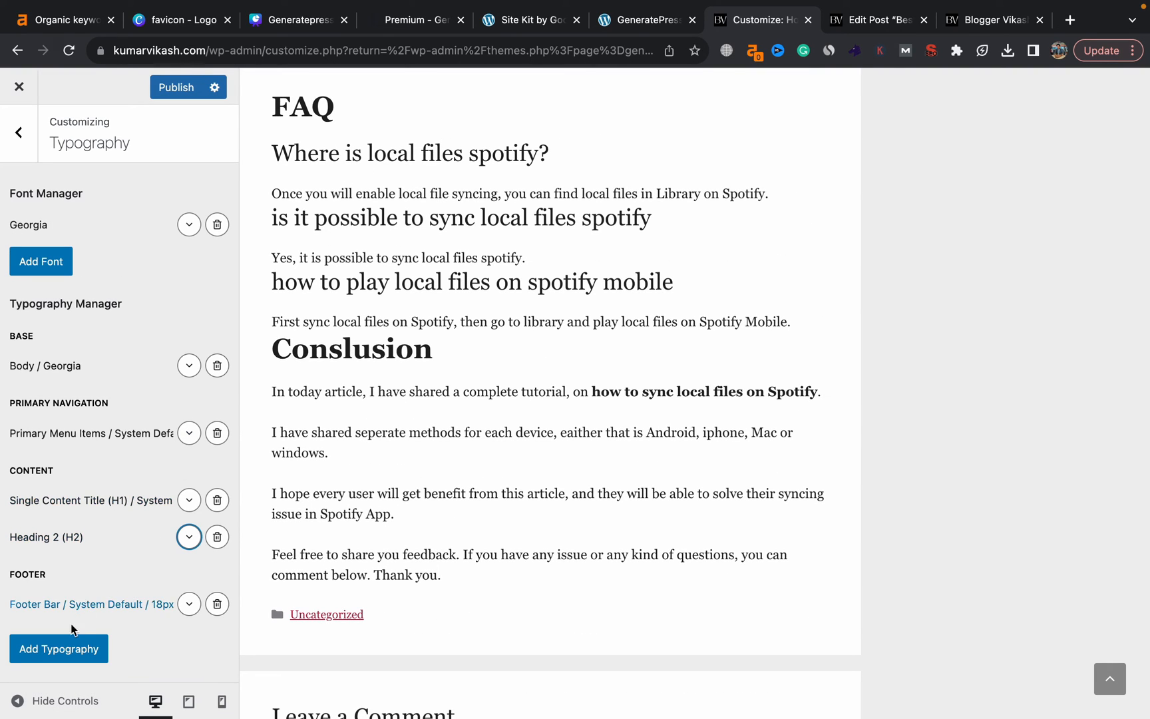
pyautogui.click(53, 647)
pyautogui.write('h')
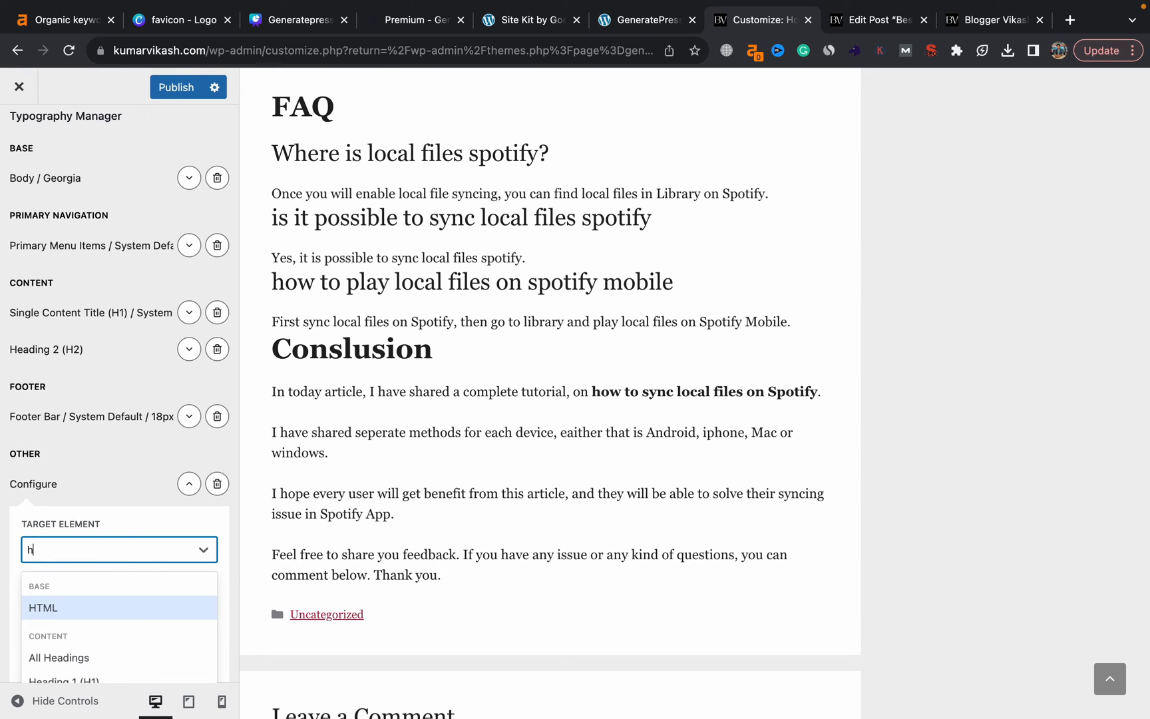
pyautogui.write('3')
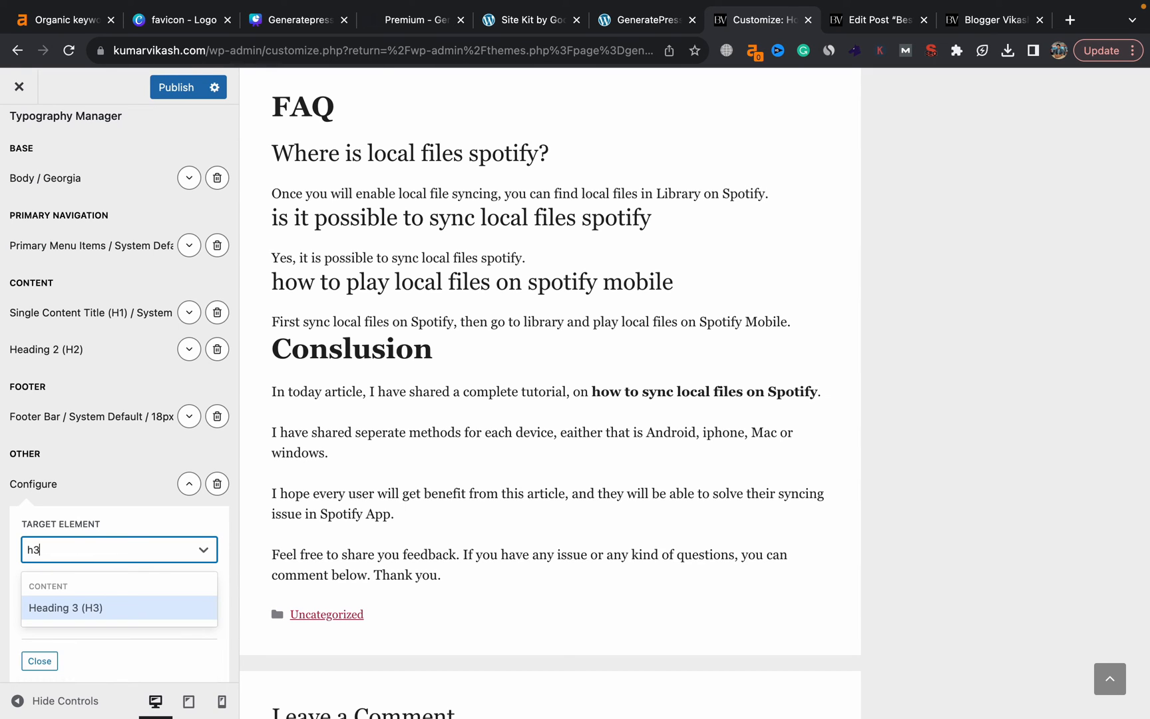
pyautogui.click(78, 602)
pyautogui.click(77, 567)
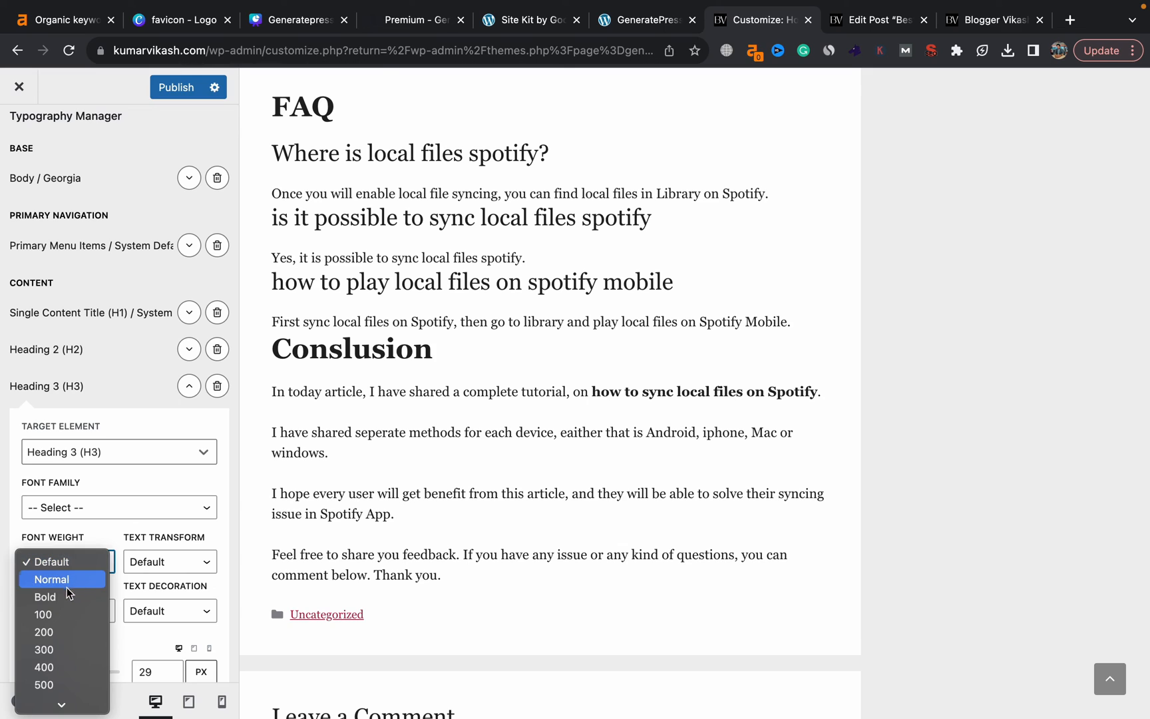
pyautogui.click(67, 596)
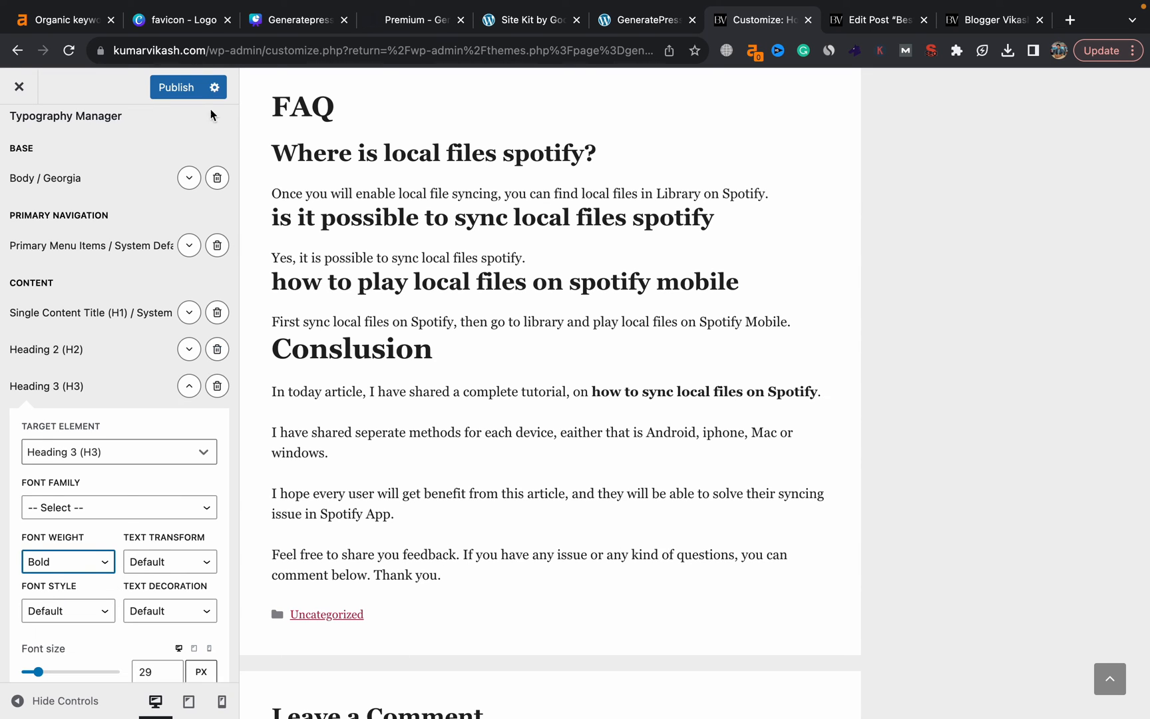
# Publish the heading typography changes and review the headings in the post preview.
pyautogui.click(183, 87)
pyautogui.scroll(15, 526, 262)
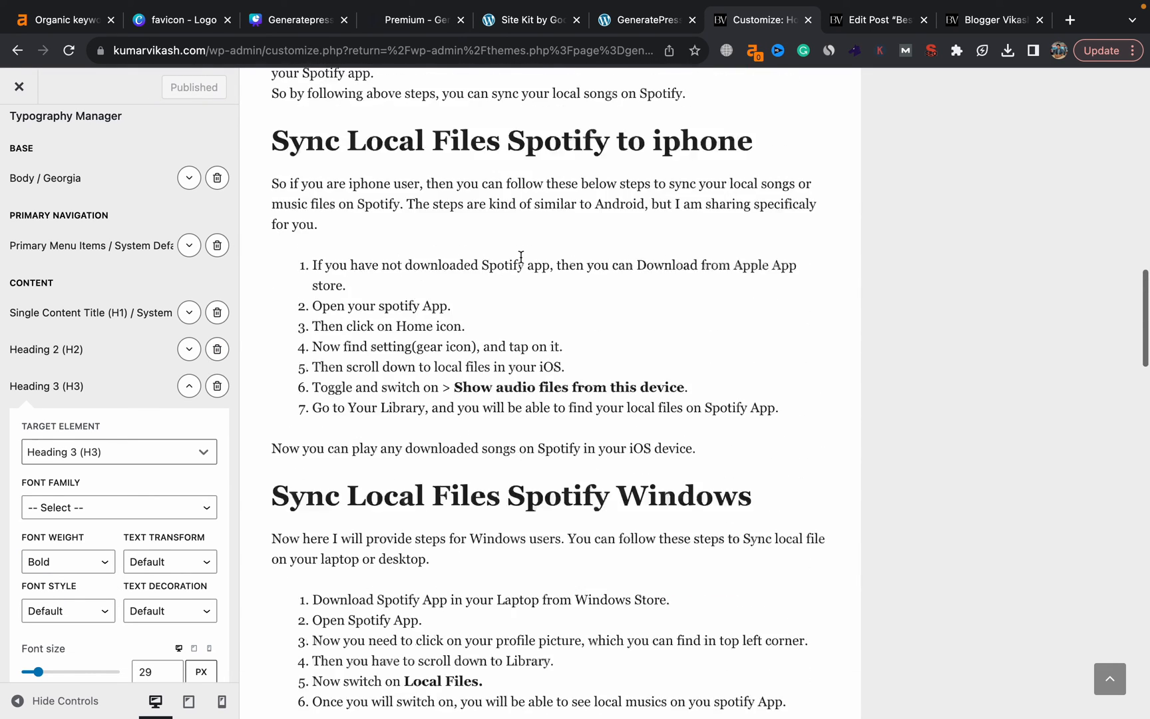
pyautogui.scroll(5, 303, 225)
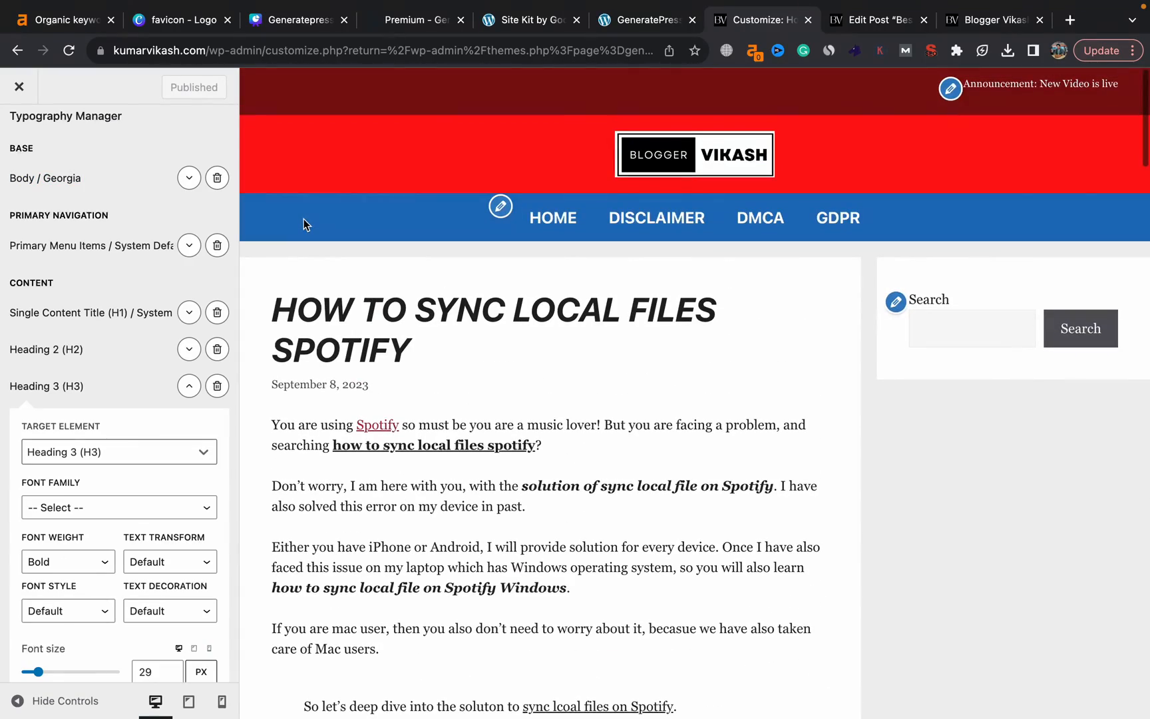
pyautogui.scroll(-3, 110, 517)
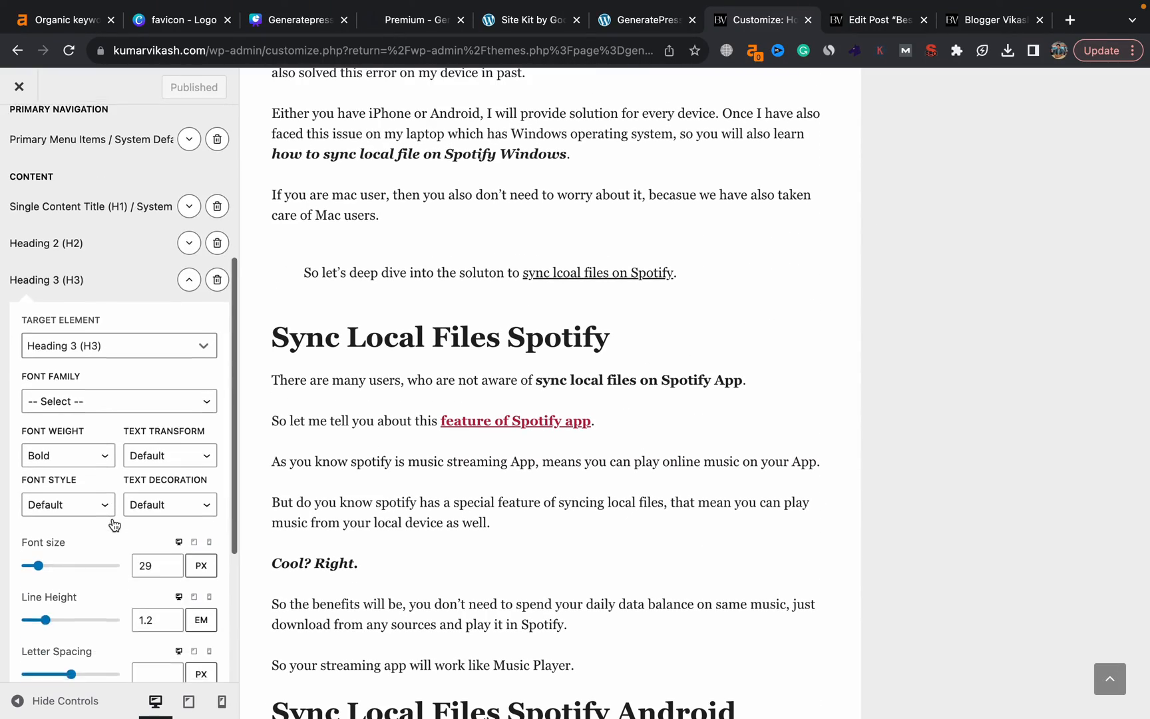
# Leave the typography settings for the Colors settings and load the blog's home page in the preview.
pyautogui.scroll(8, 112, 518)
pyautogui.click(22, 146)
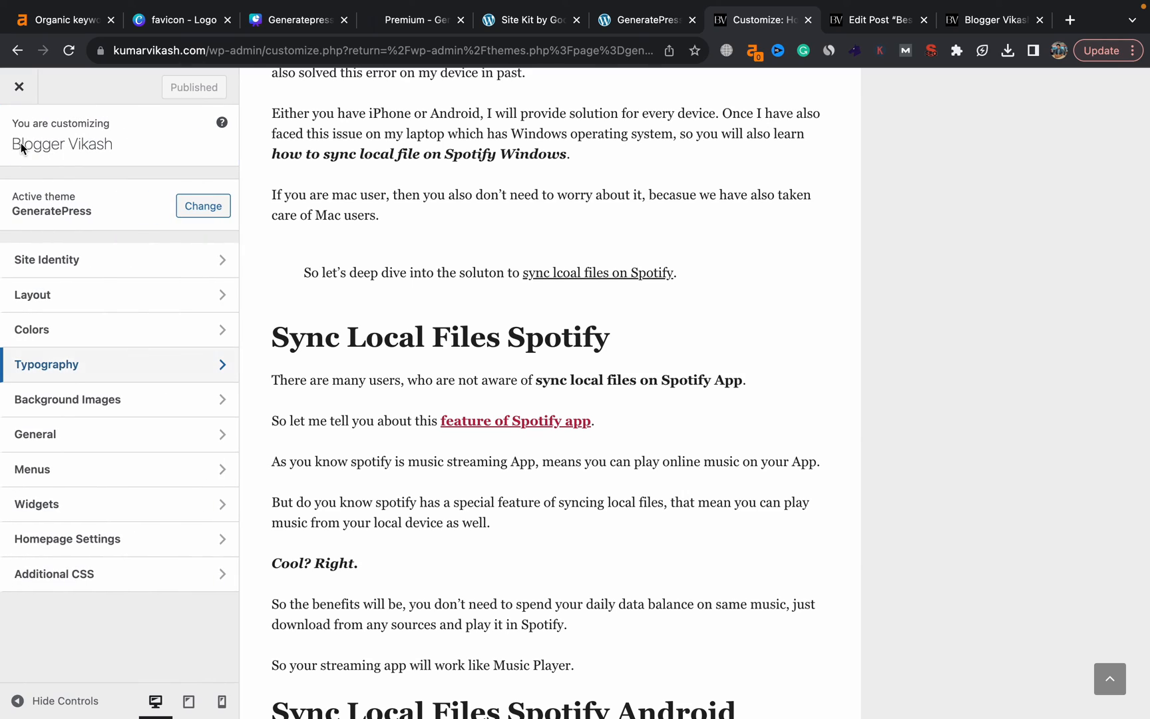
pyautogui.click(96, 332)
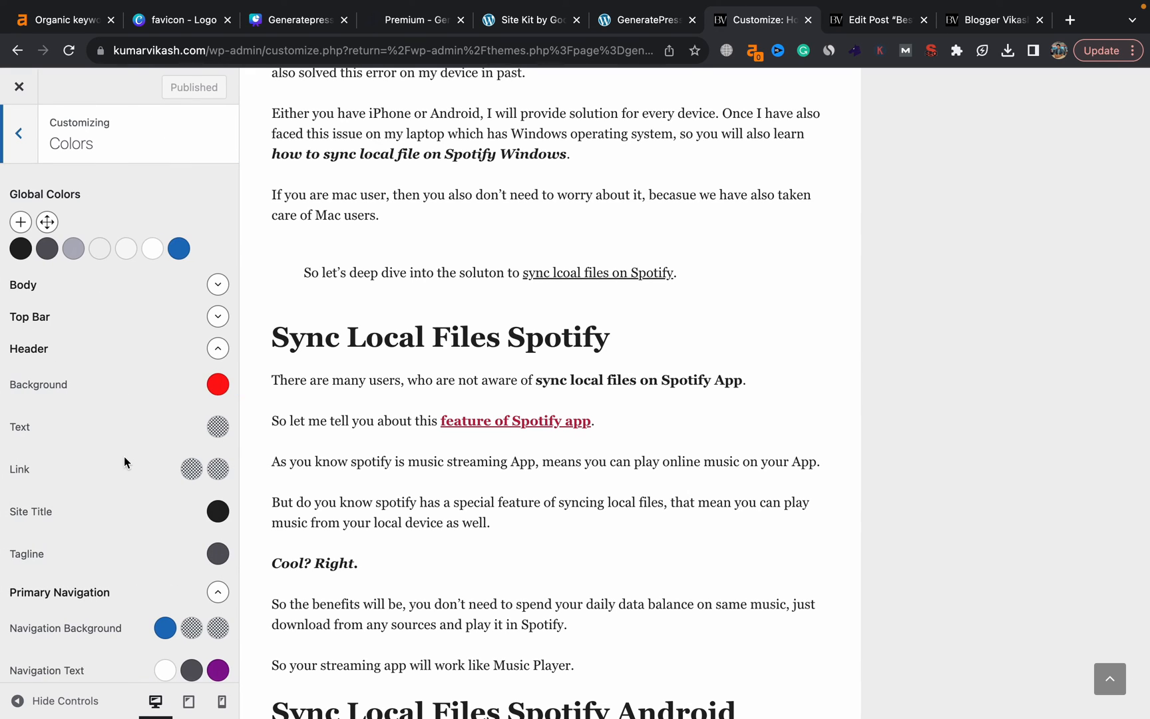
pyautogui.scroll(-5, 124, 456)
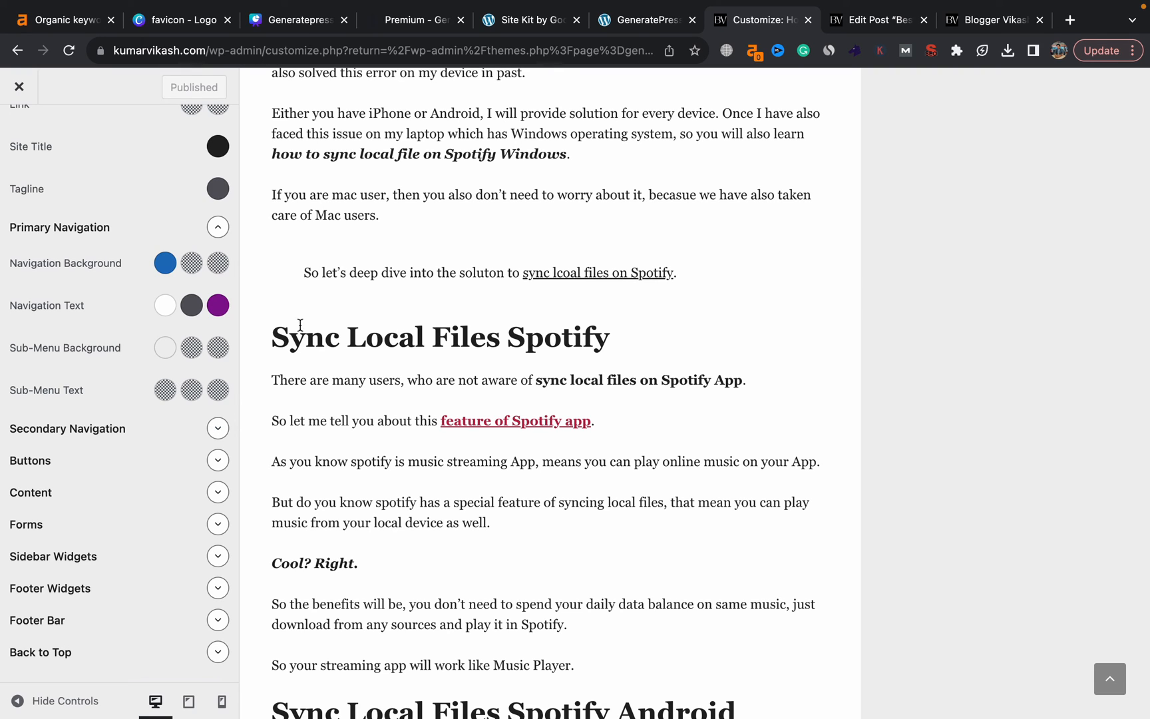
pyautogui.scroll(6, 274, 357)
pyautogui.click(539, 216)
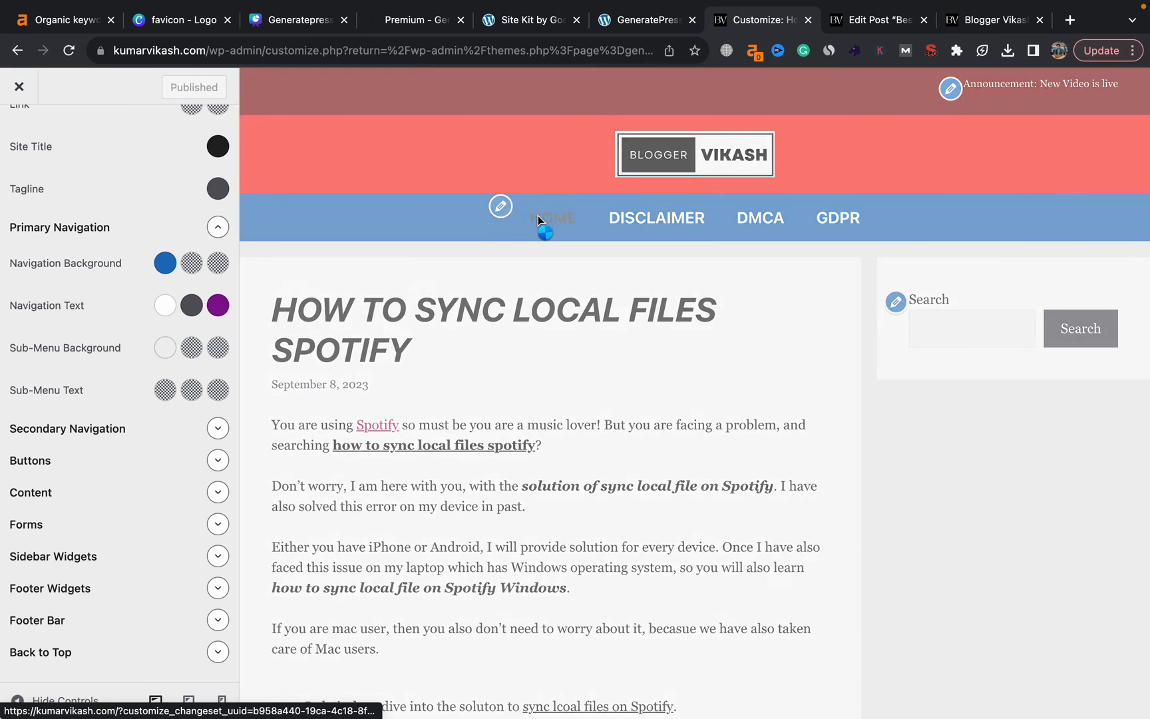
# Set the buttons' normal background color to the blue global accent color, var(--accent).
pyautogui.click(219, 462)
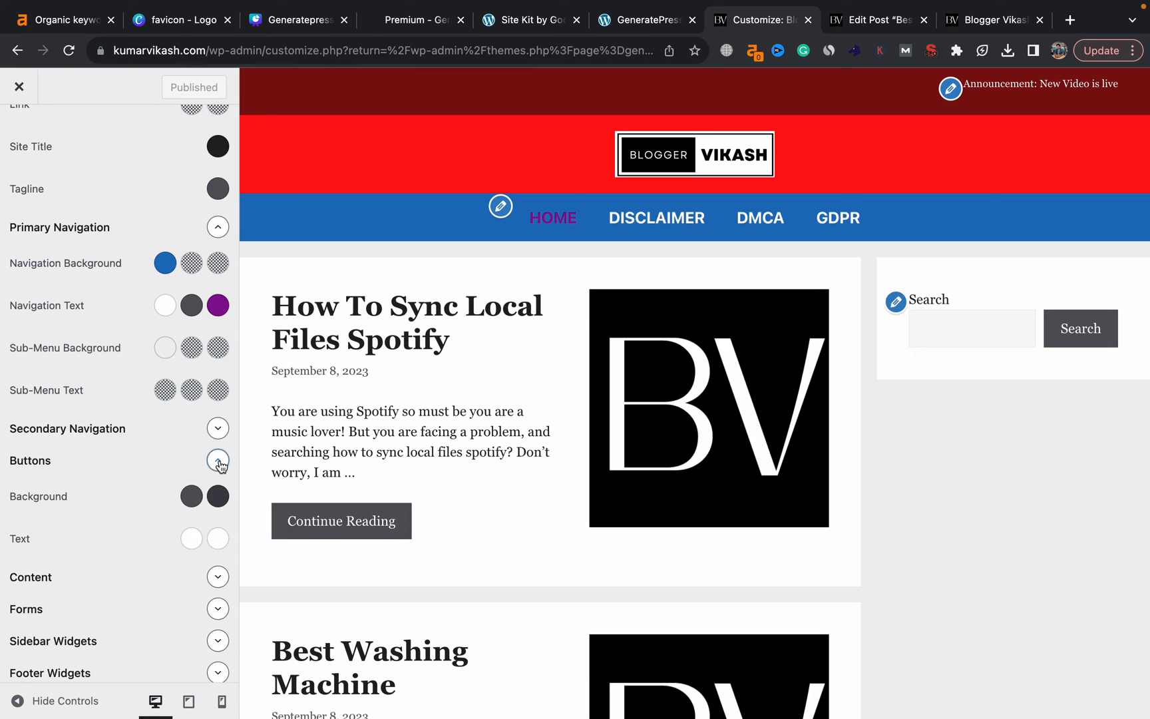
pyautogui.click(191, 496)
pyautogui.click(196, 455)
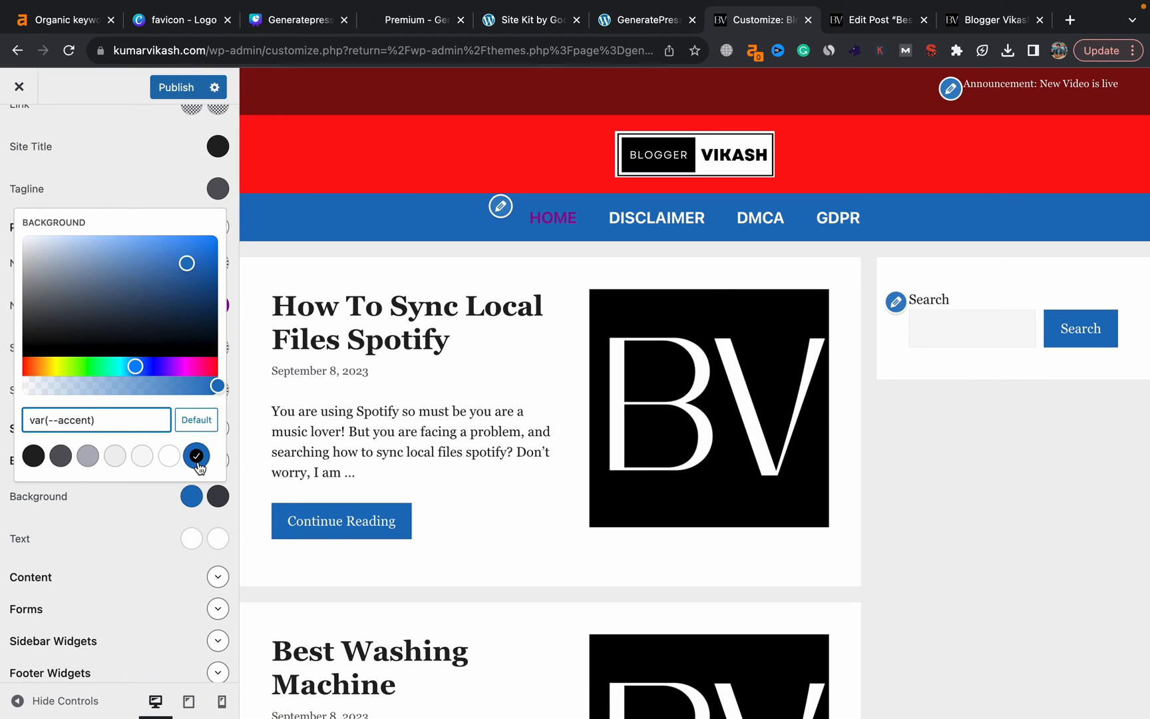
pyautogui.click(285, 486)
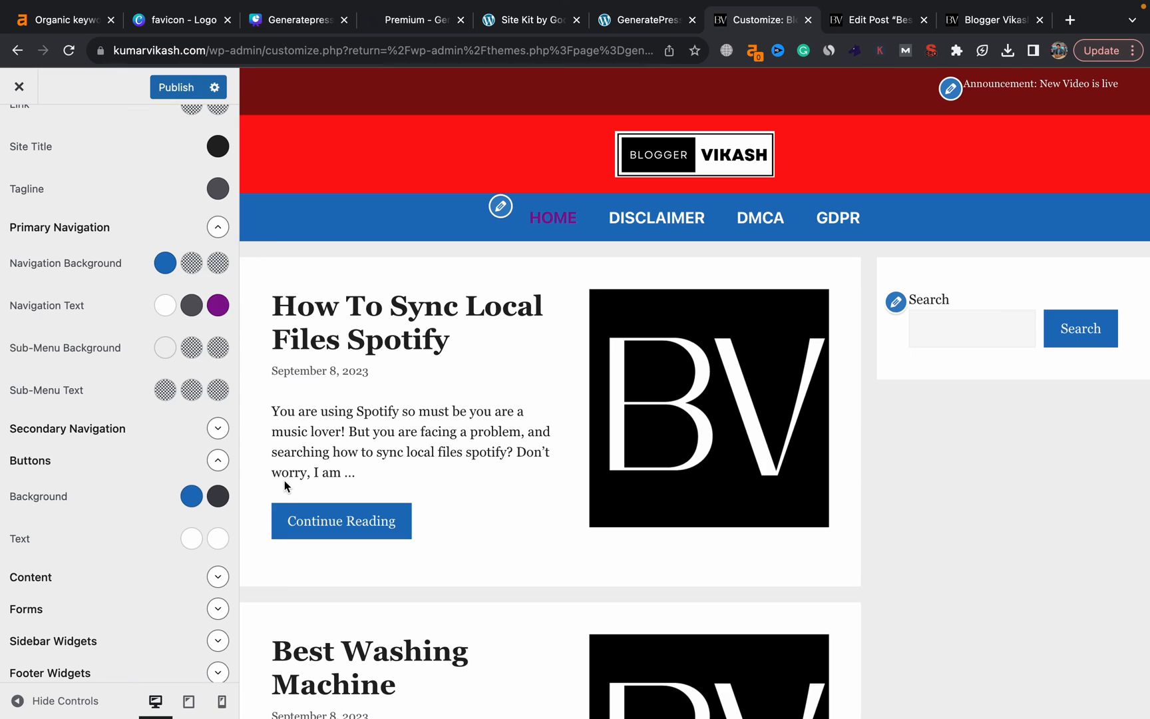
# Load the Spotify post in the preview and set the content link color to the blue global accent, var(--accent).
pyautogui.scroll(-2, 173, 538)
pyautogui.click(213, 518)
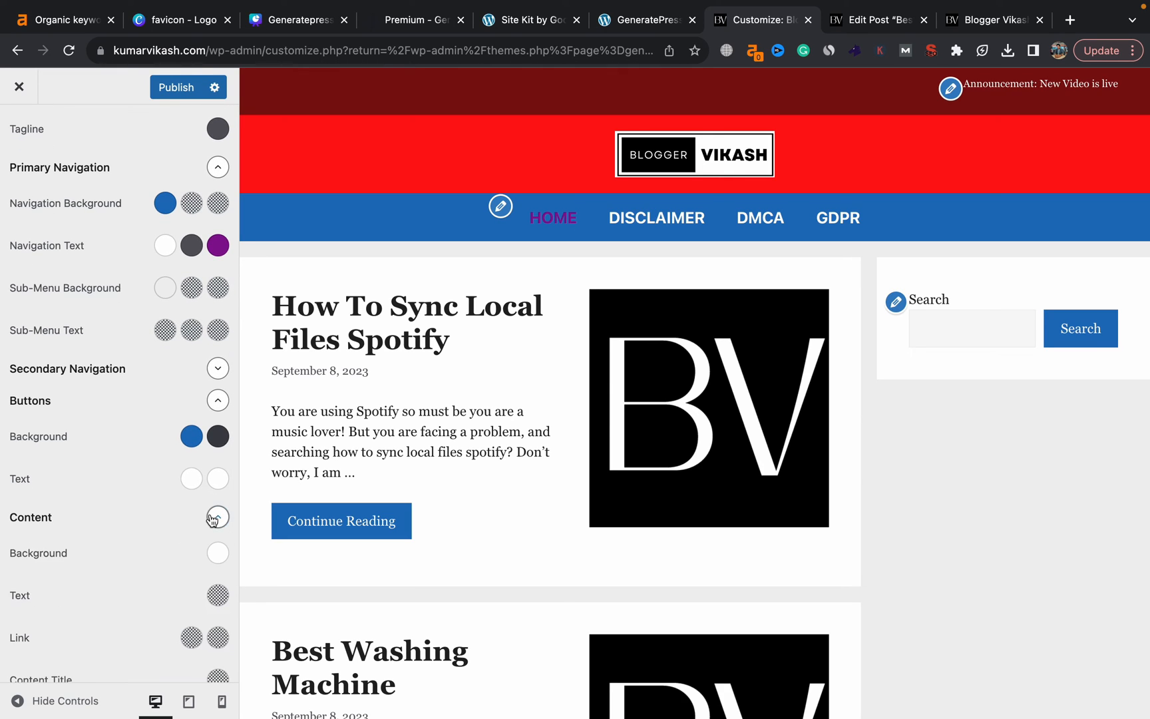
pyautogui.click(289, 521)
pyautogui.scroll(-2, 172, 565)
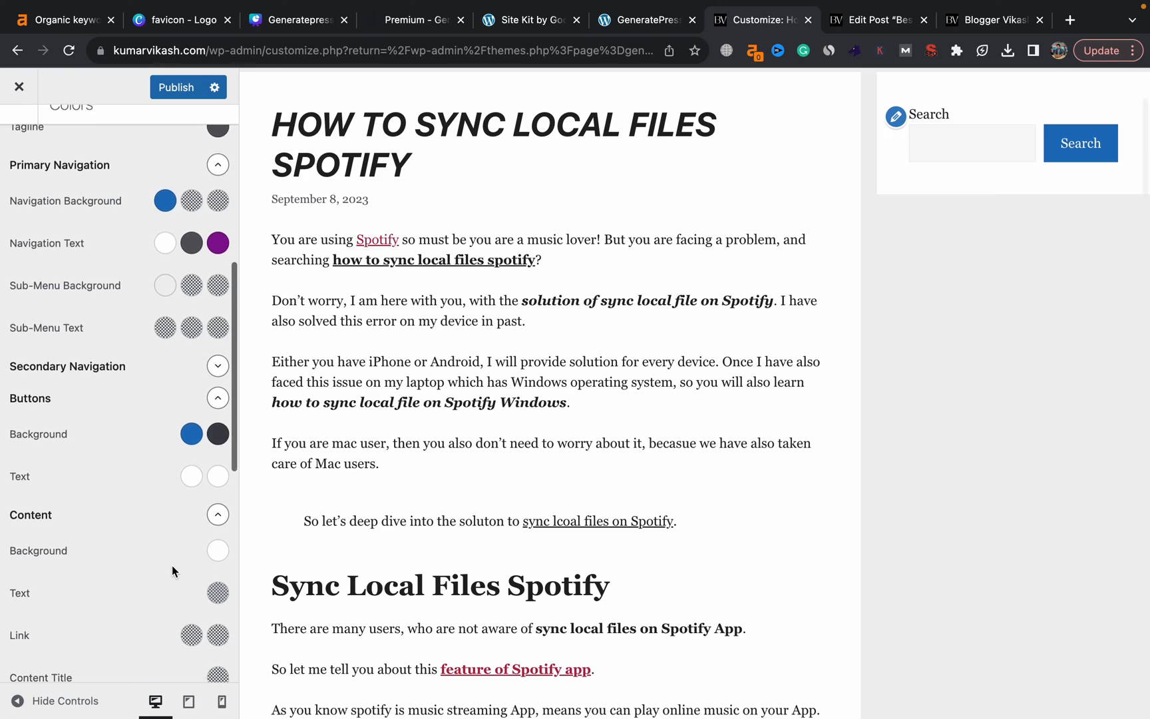
pyautogui.scroll(-1, 171, 565)
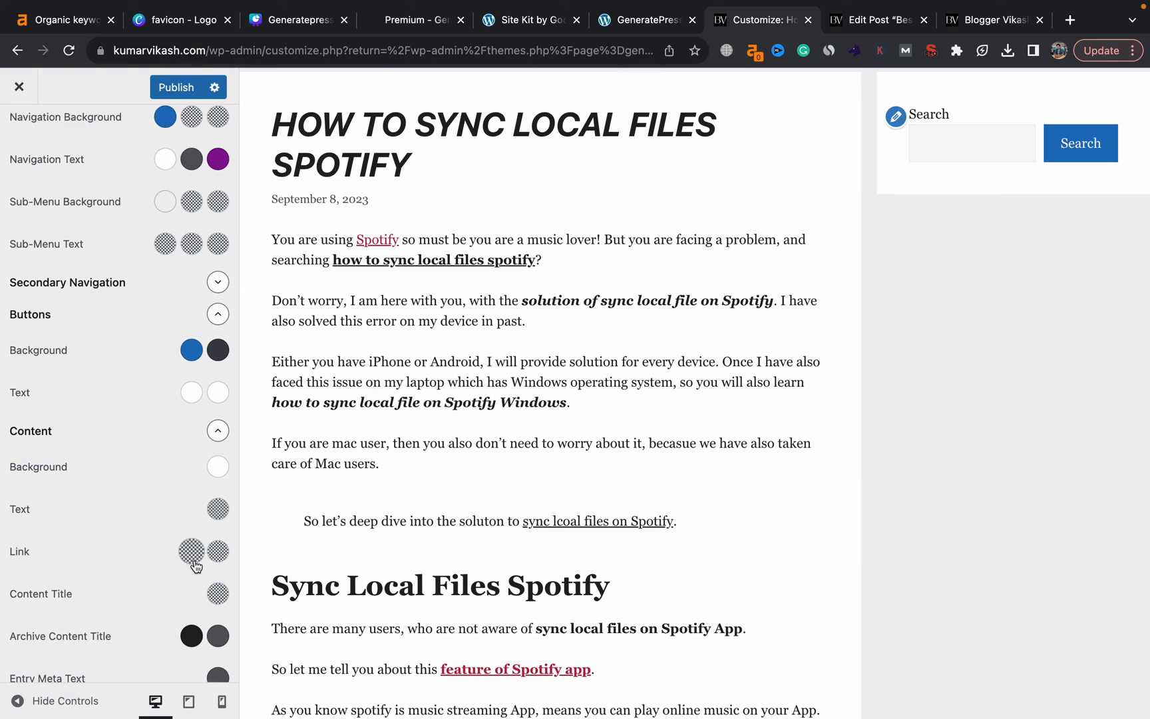
pyautogui.click(193, 559)
pyautogui.click(196, 511)
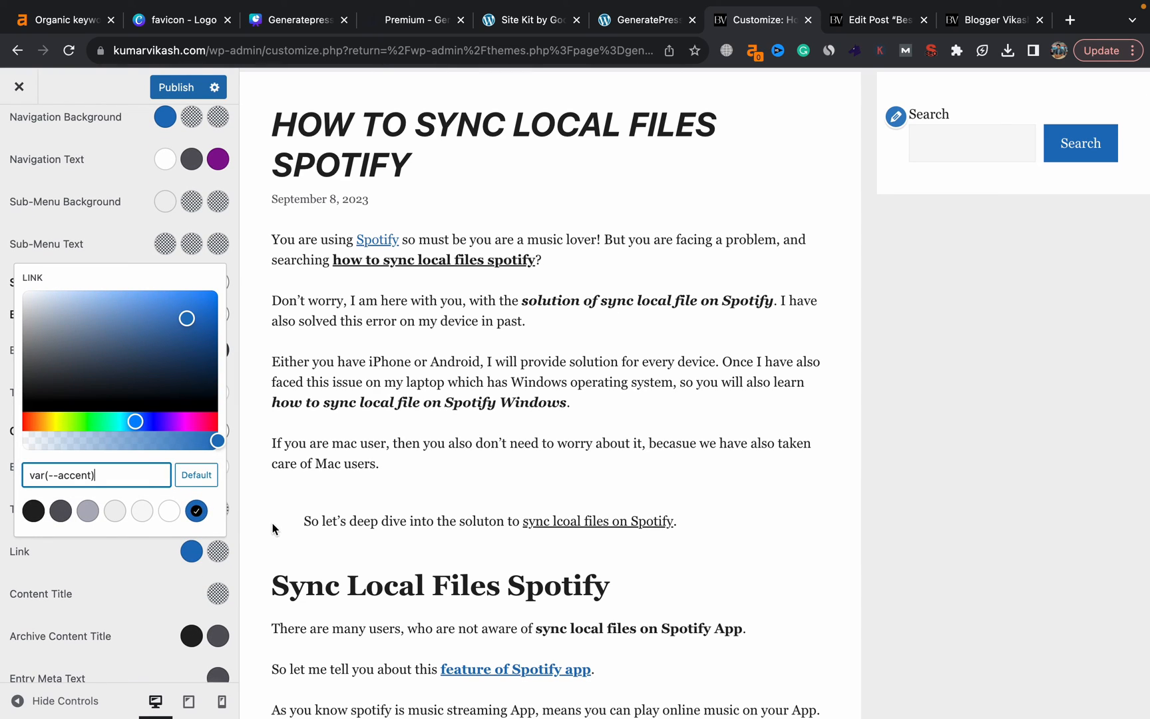
pyautogui.click(303, 553)
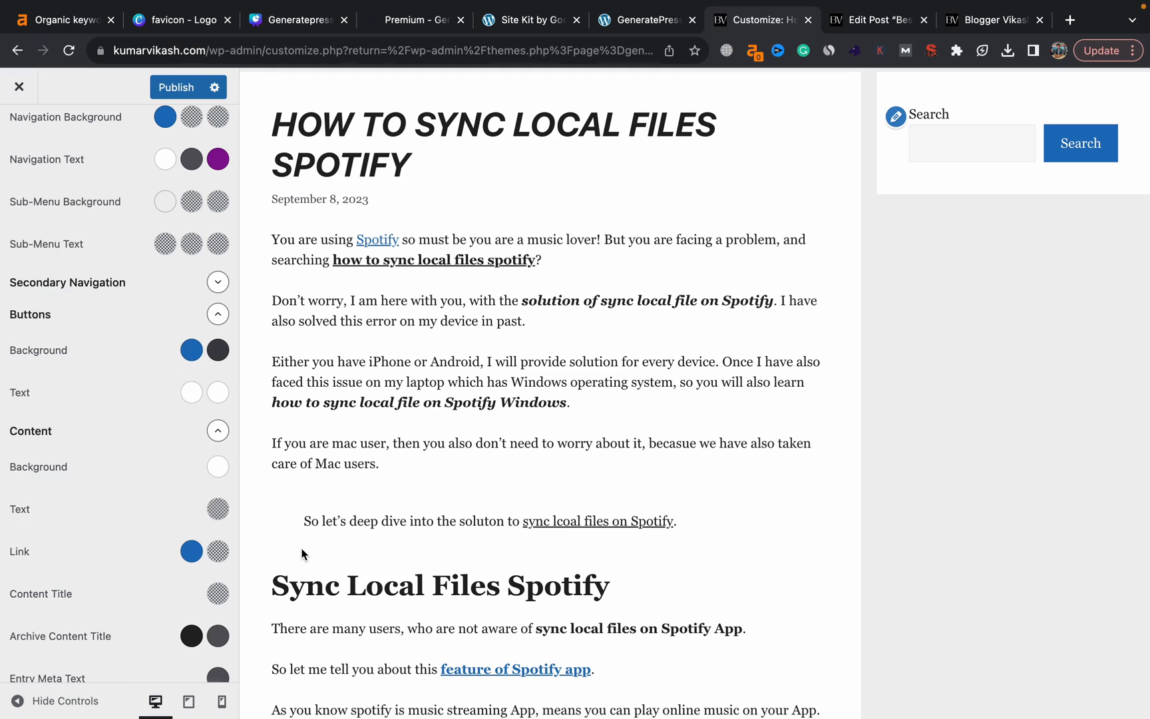
# Set the Content Title color to the blue accent, var(--accent).
pyautogui.click(220, 592)
pyautogui.click(198, 552)
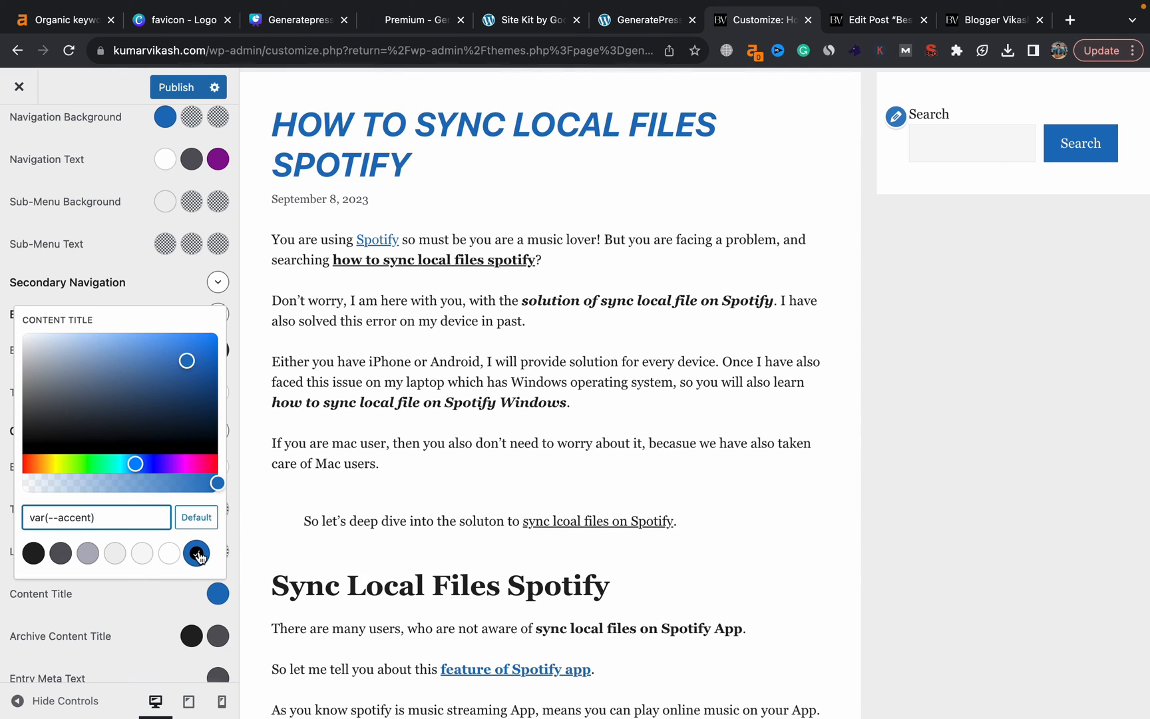
pyautogui.click(167, 618)
# Set the Heading 2 (H2) color in the content colors to the blue accent, var(--accent).
pyautogui.scroll(-3, 170, 616)
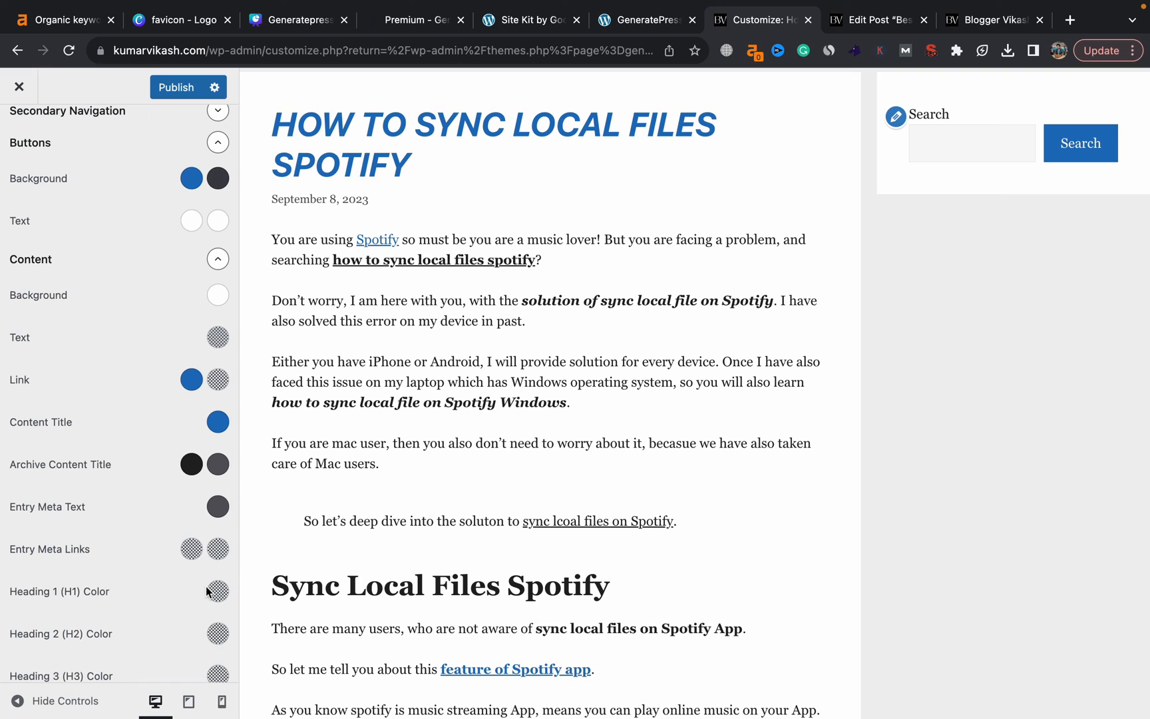
pyautogui.click(209, 592)
pyautogui.click(197, 635)
pyautogui.click(217, 632)
pyautogui.click(198, 591)
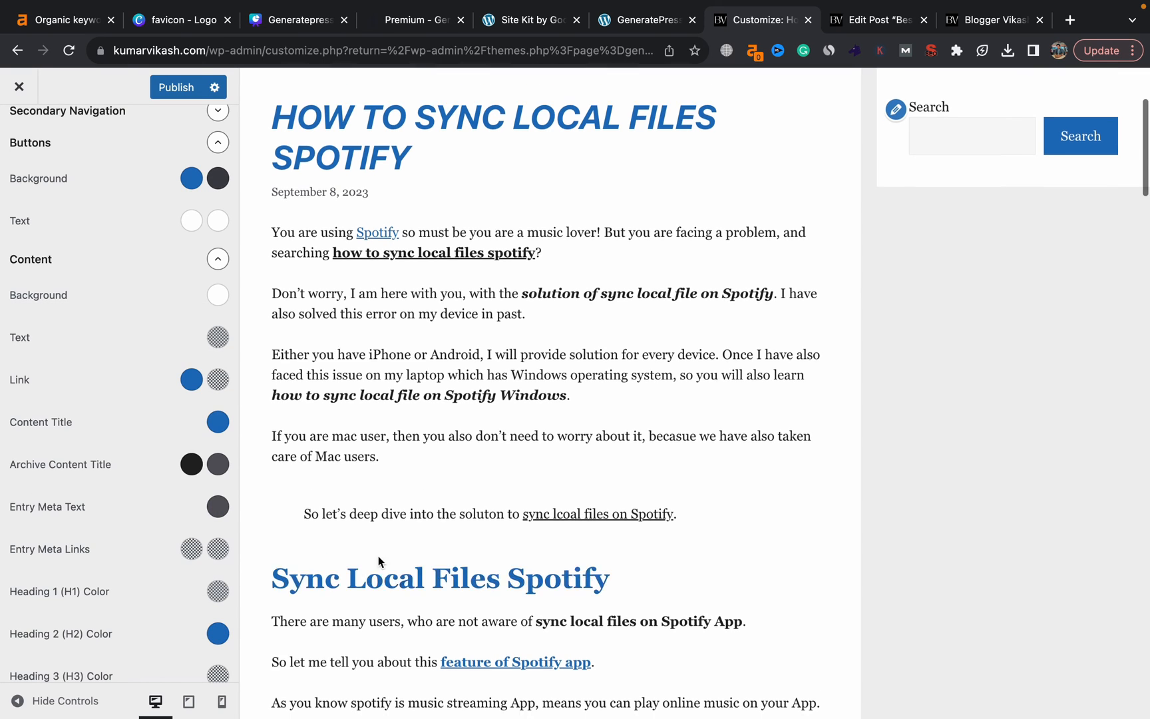
# Set the Heading 3 (H3) color to the blue accent, var(--accent), and review the post's headings in the preview.
pyautogui.scroll(-15, 379, 559)
pyautogui.scroll(-2, 173, 621)
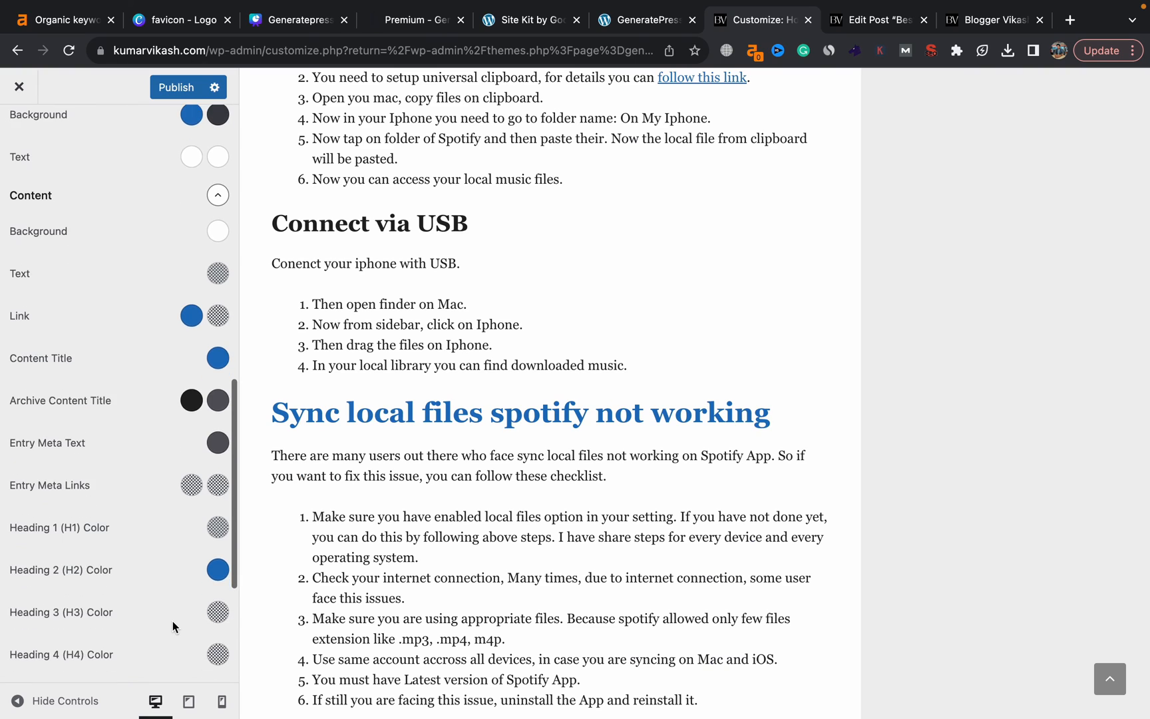
pyautogui.click(217, 611)
pyautogui.click(195, 570)
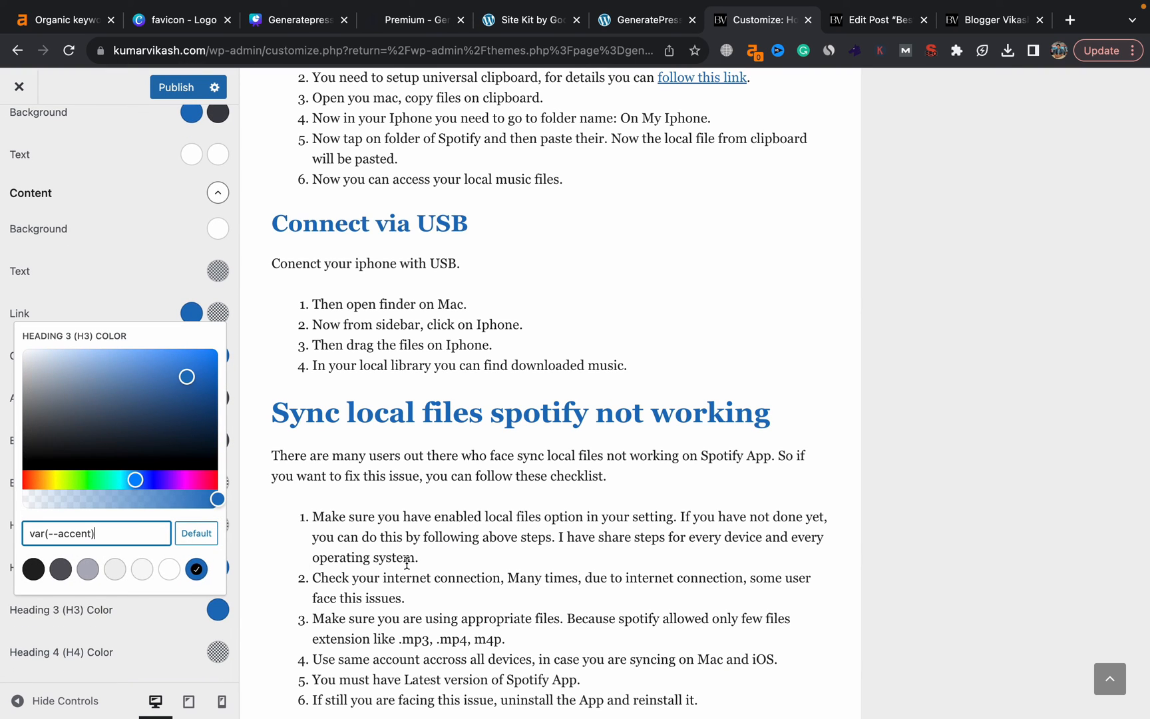
pyautogui.scroll(-10, 406, 563)
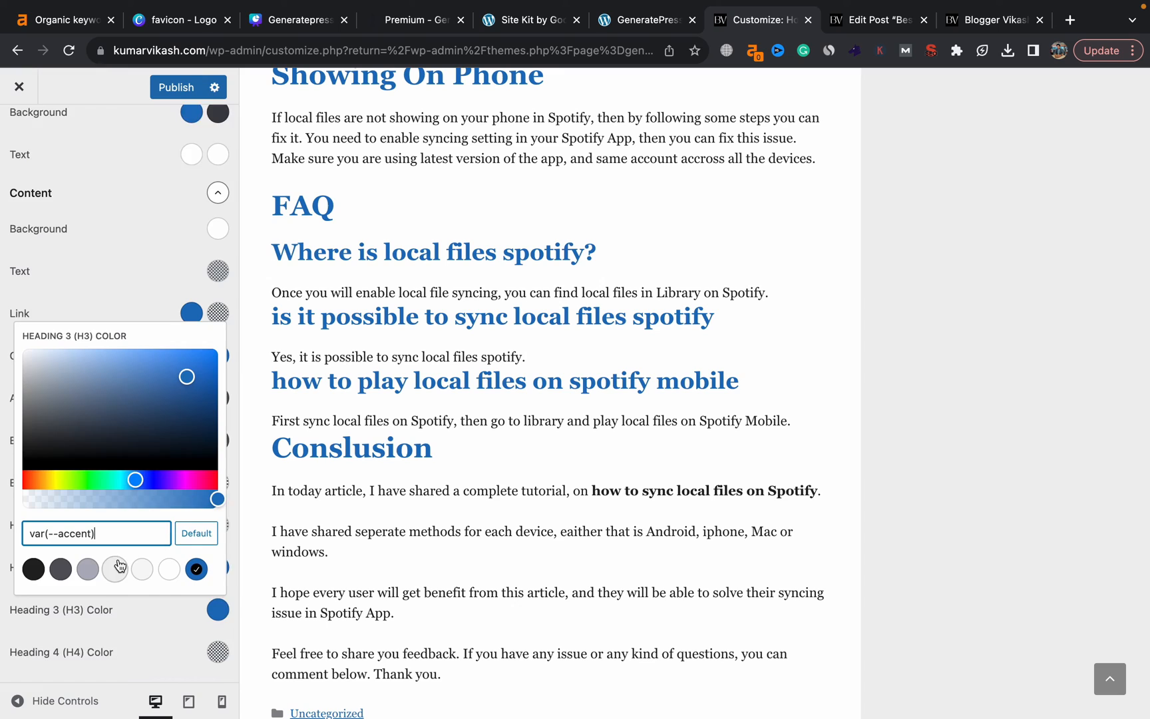
pyautogui.scroll(-4, 117, 559)
pyautogui.scroll(-1, 118, 559)
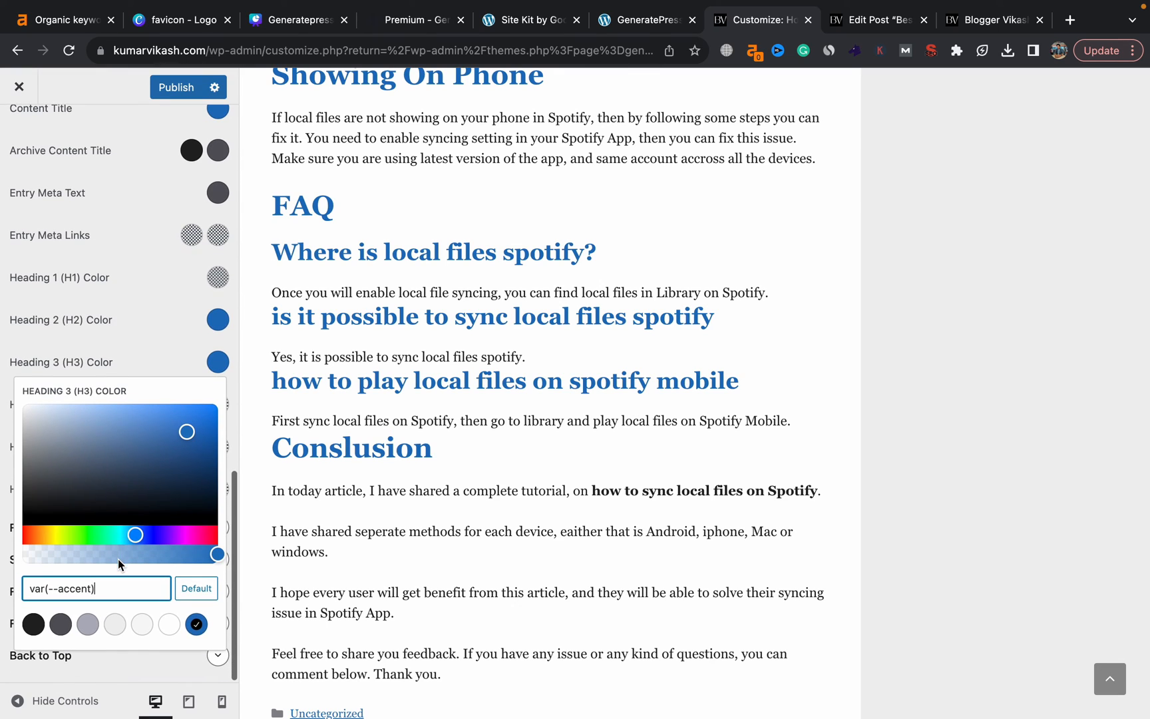
pyautogui.click(234, 617)
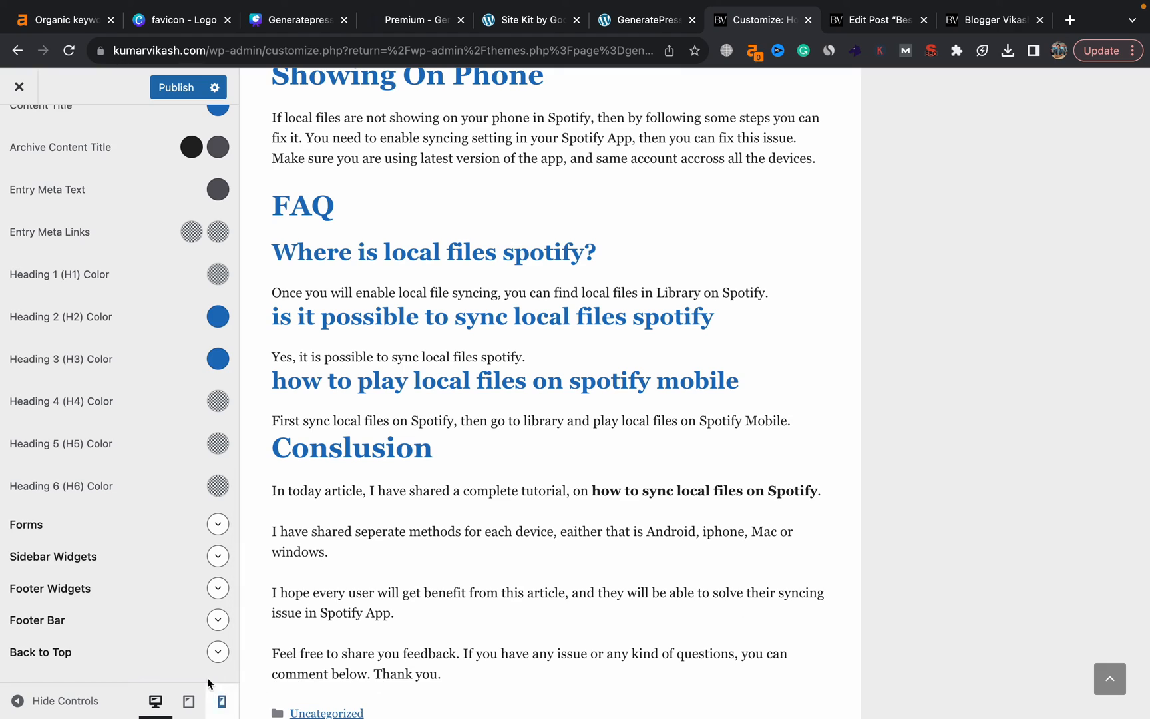
# Set the Back to Top button's normal background color to the blue accent, var(--accent).
pyautogui.click(219, 652)
pyautogui.click(191, 603)
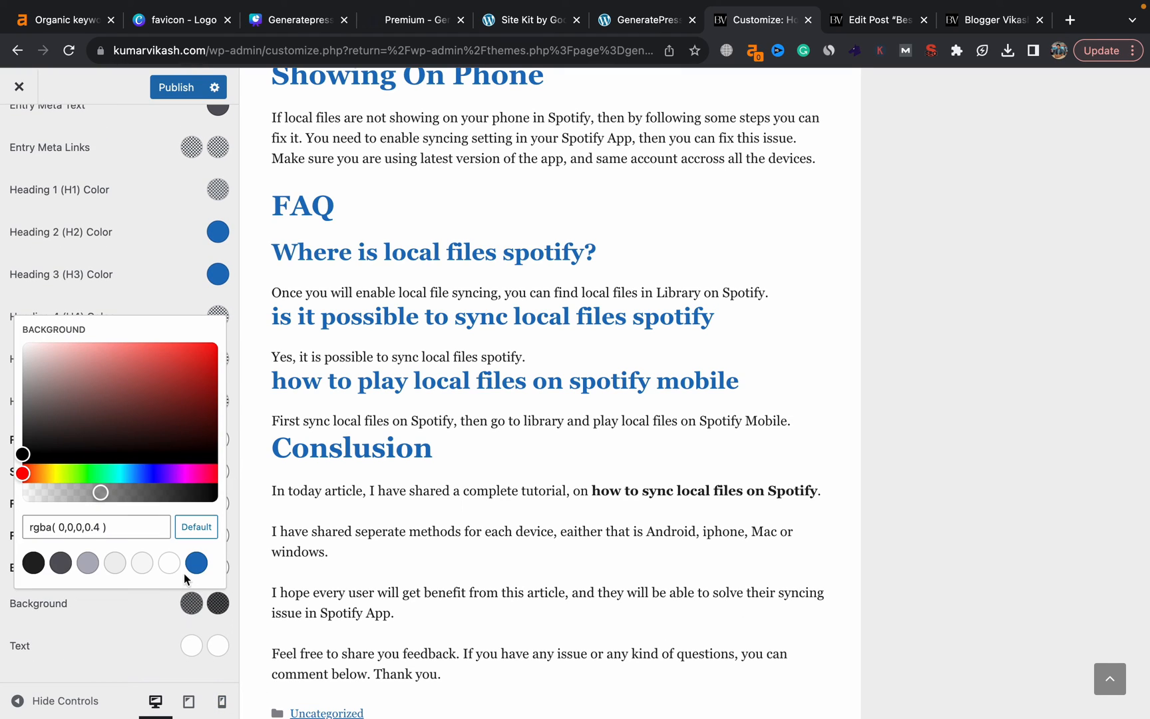
pyautogui.click(199, 559)
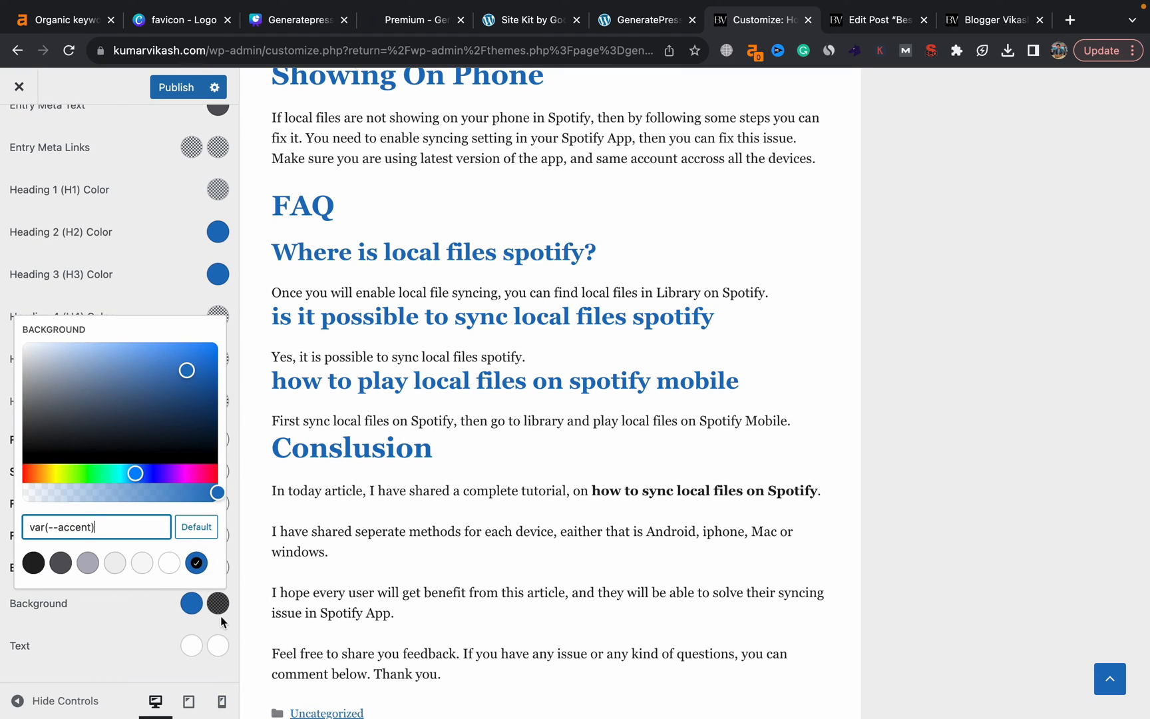
pyautogui.click(221, 619)
pyautogui.click(222, 570)
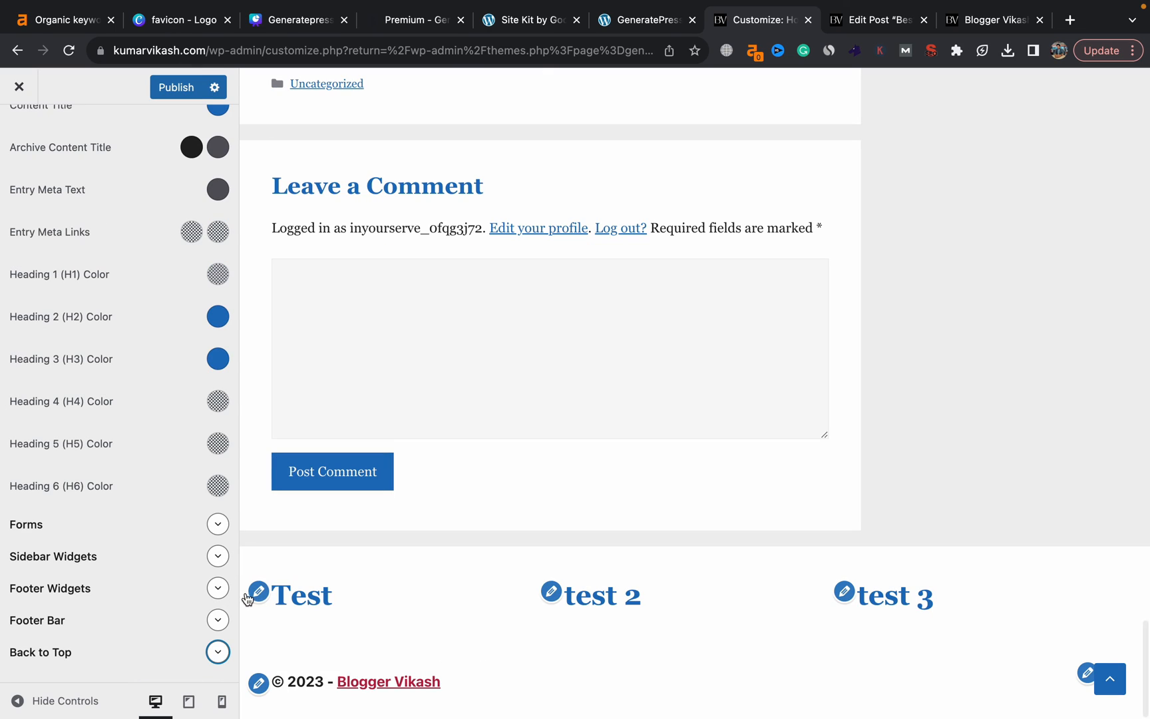
# Set the Footer Bar background to the grey global color, var(--contrast-3).
pyautogui.click(218, 622)
pyautogui.scroll(-3, 156, 629)
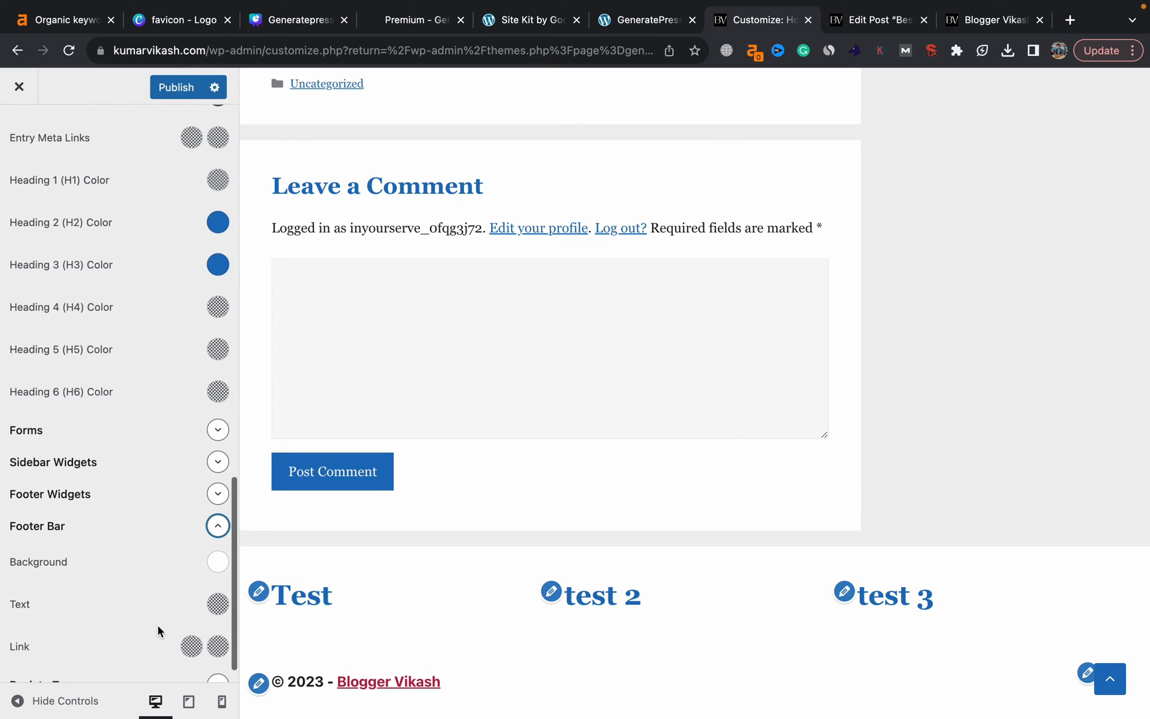
pyautogui.click(217, 557)
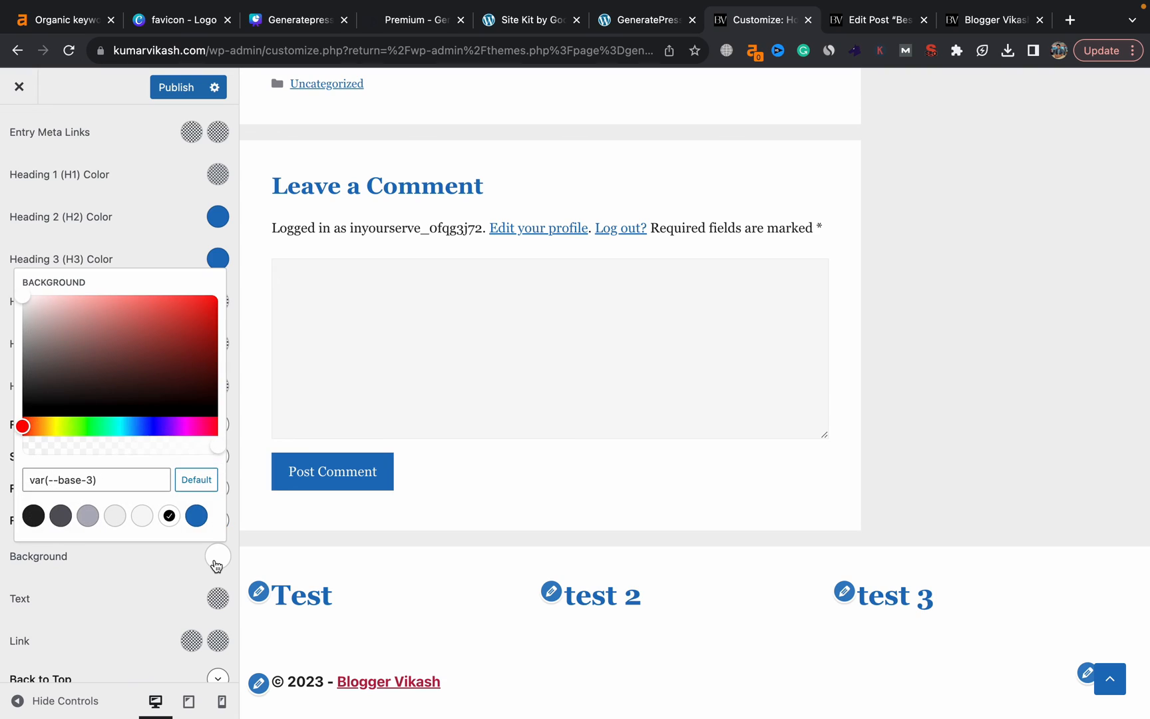
pyautogui.click(197, 516)
pyautogui.click(88, 516)
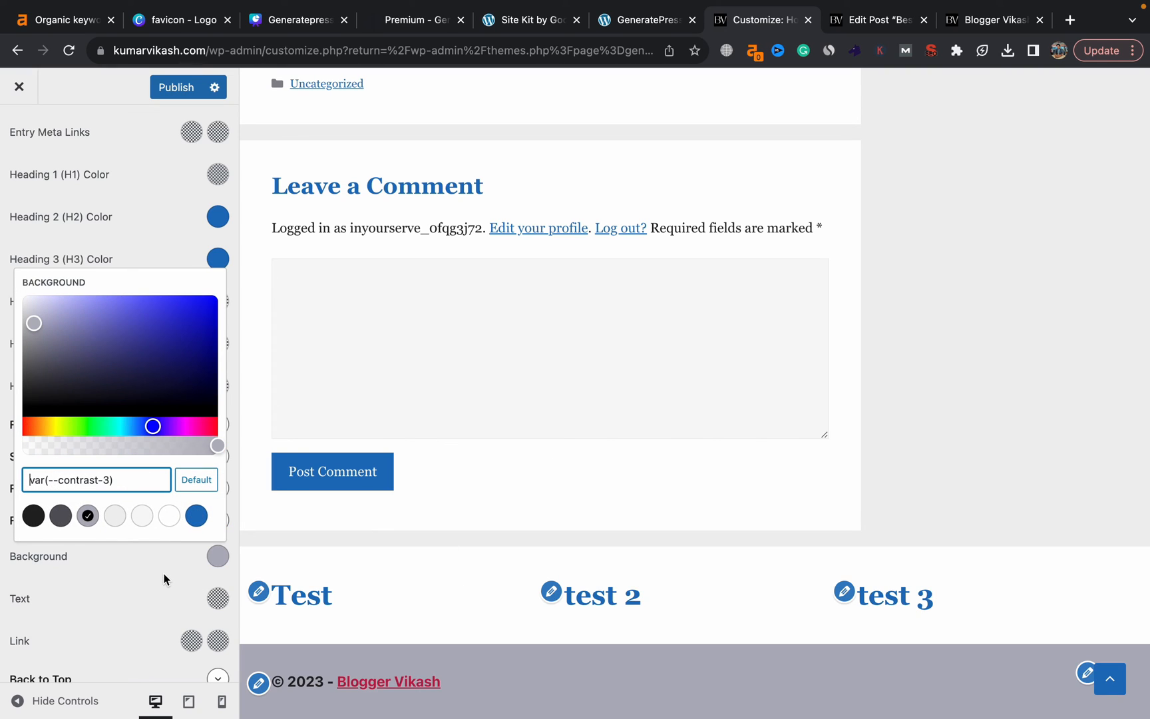
pyautogui.click(164, 578)
# Set the Footer Bar text color to the white global color.
pyautogui.scroll(-1, 173, 563)
pyautogui.click(217, 569)
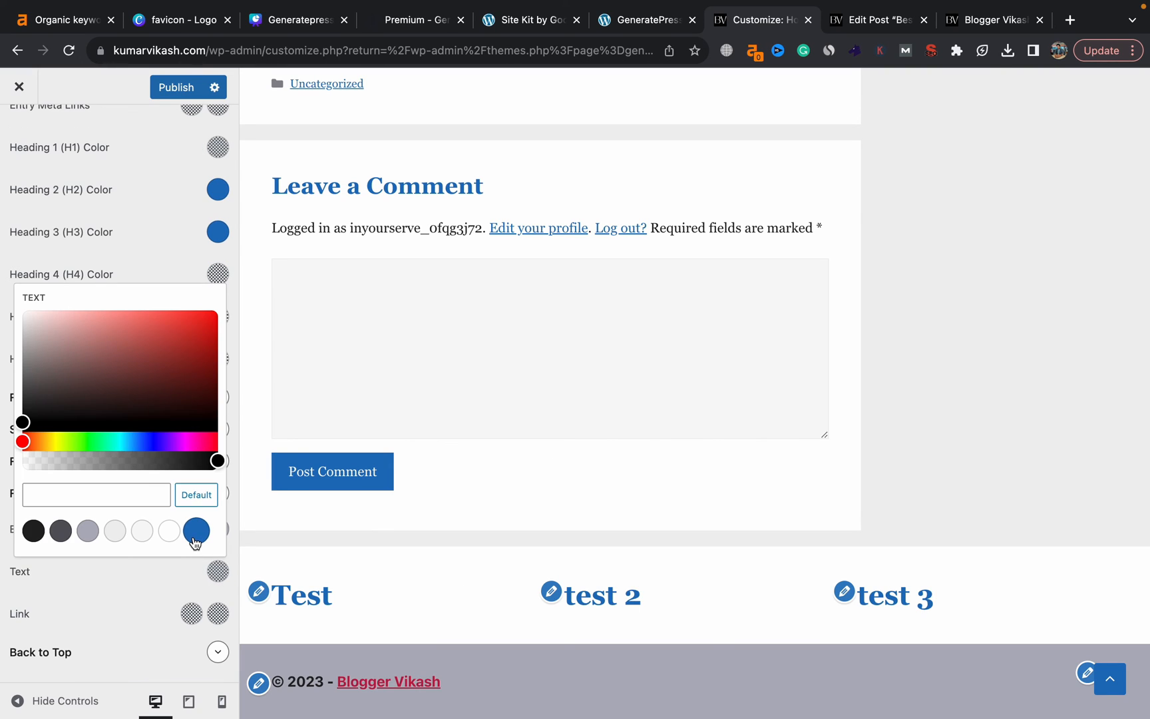
pyautogui.click(196, 531)
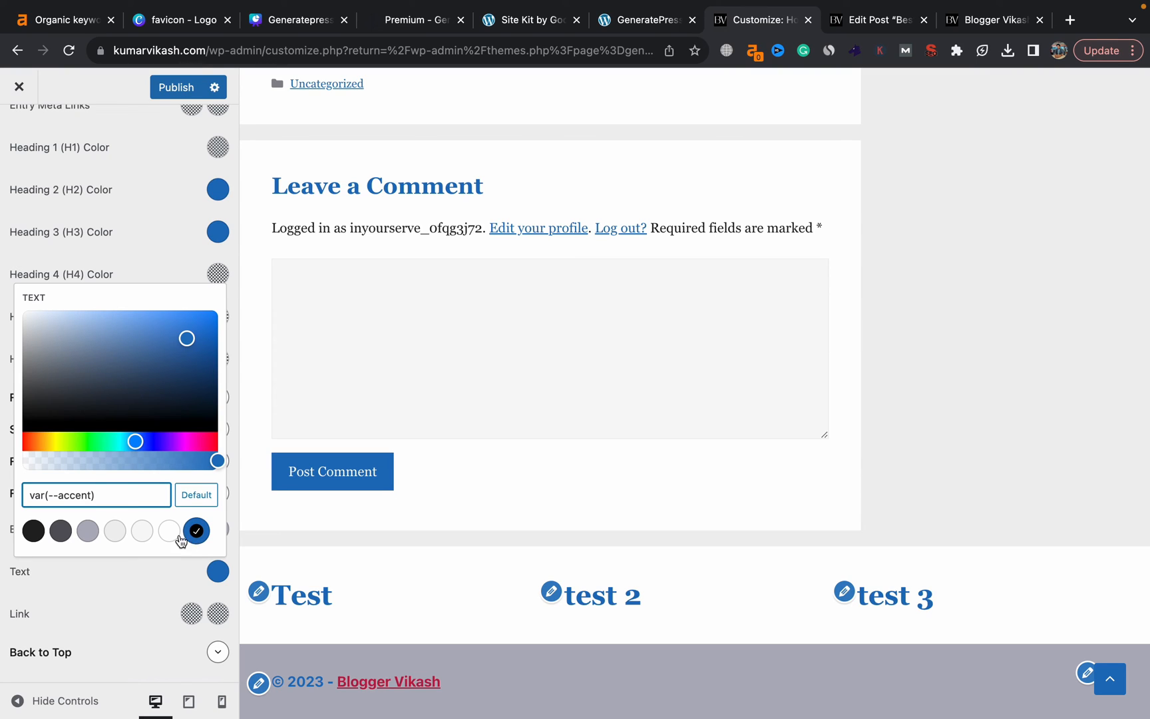
pyautogui.click(171, 532)
pyautogui.click(158, 630)
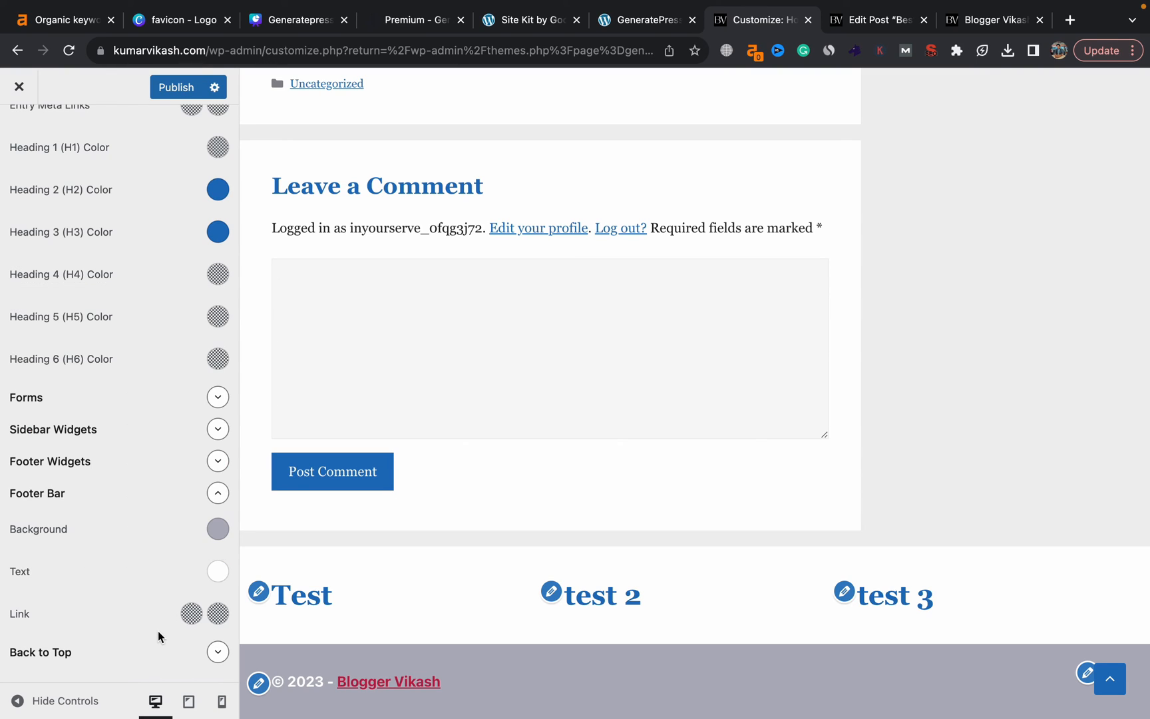
# Leave the Footer Bar colors and set the Footer Widgets background to the dark global color, var(--contrast).
pyautogui.scroll(1, 158, 629)
pyautogui.click(217, 509)
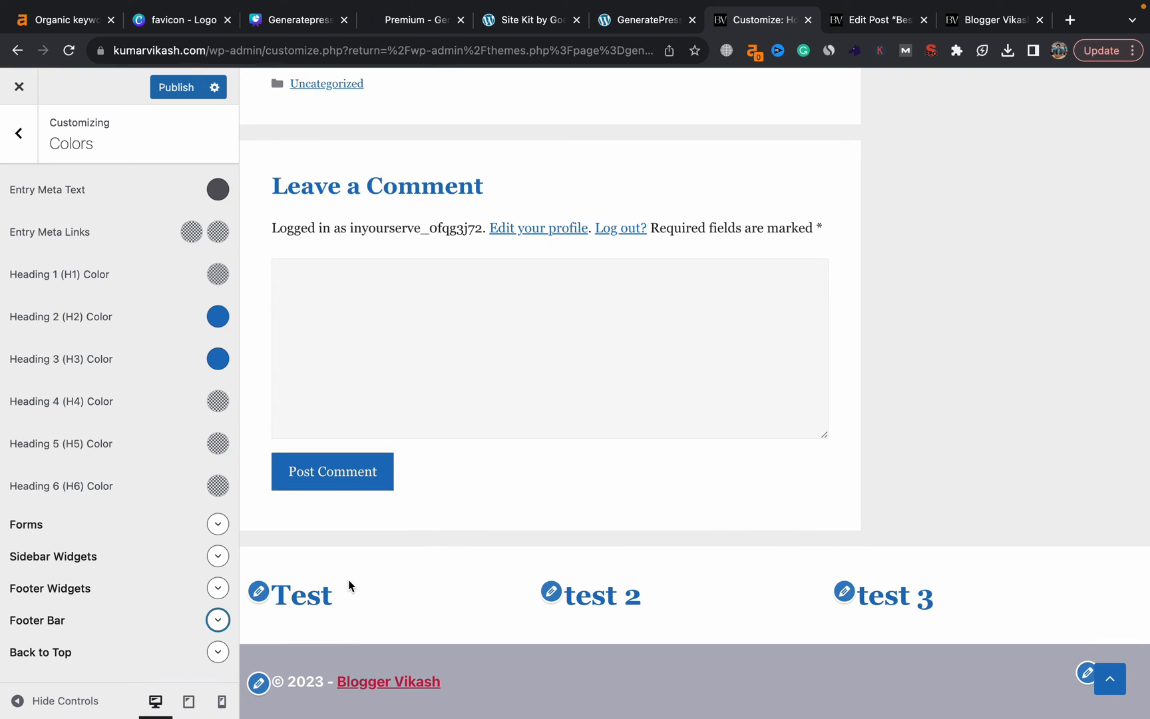
pyautogui.click(222, 591)
pyautogui.scroll(-2, 150, 618)
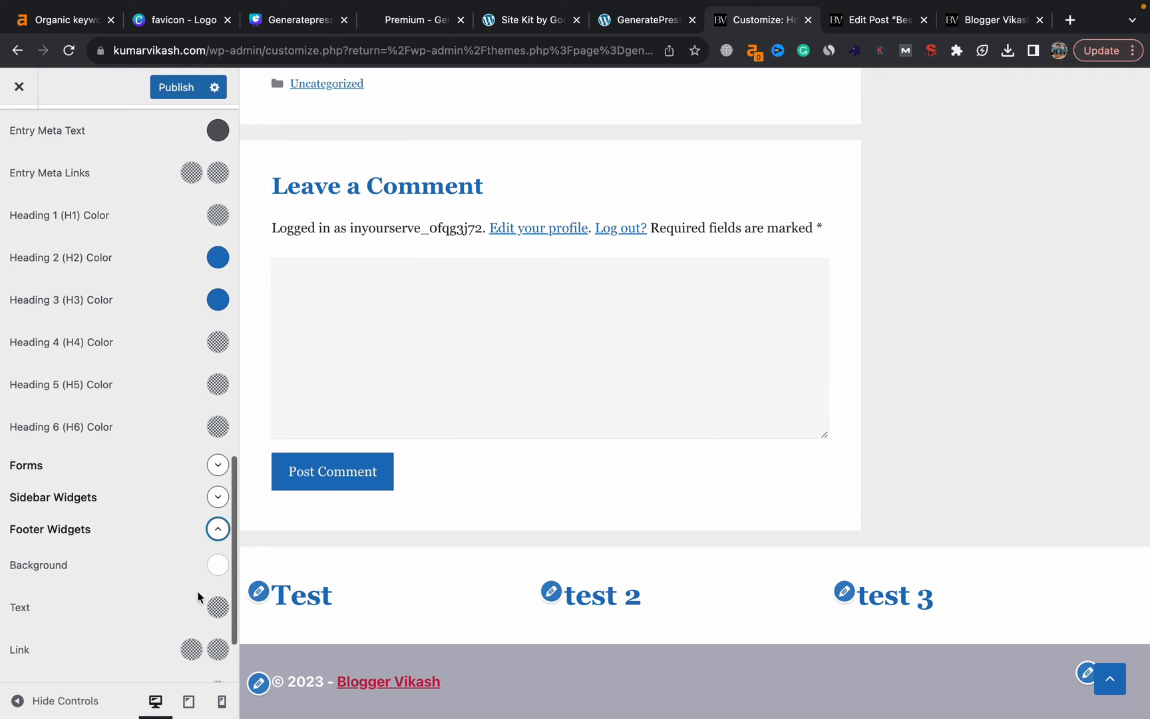
pyautogui.click(218, 564)
pyautogui.click(33, 525)
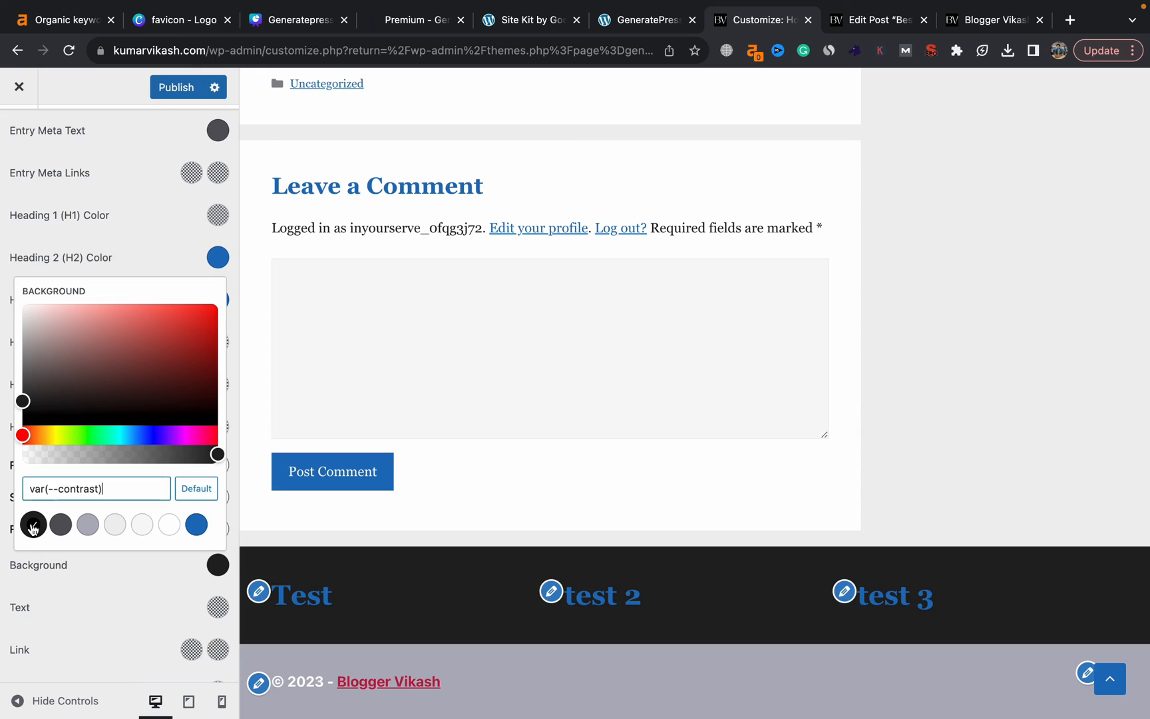
pyautogui.click(403, 575)
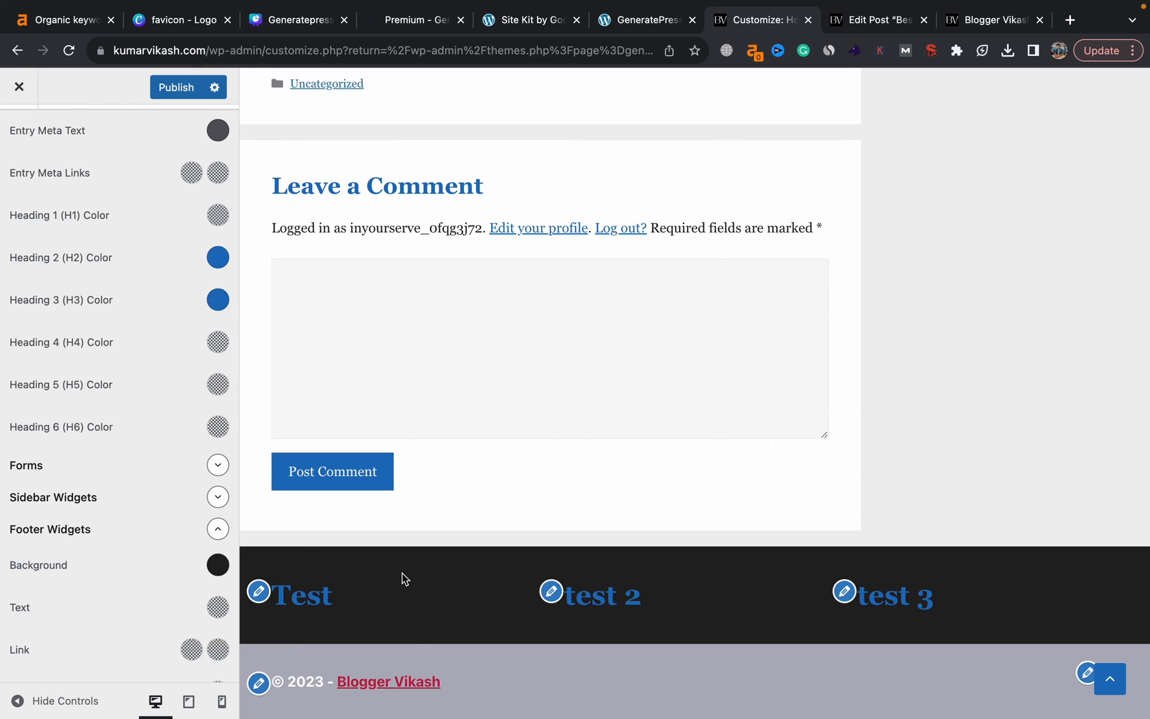
# Set the Footer Widgets text color to the white global color, var(--base-3), and collapse that color group.
pyautogui.click(213, 618)
pyautogui.click(169, 567)
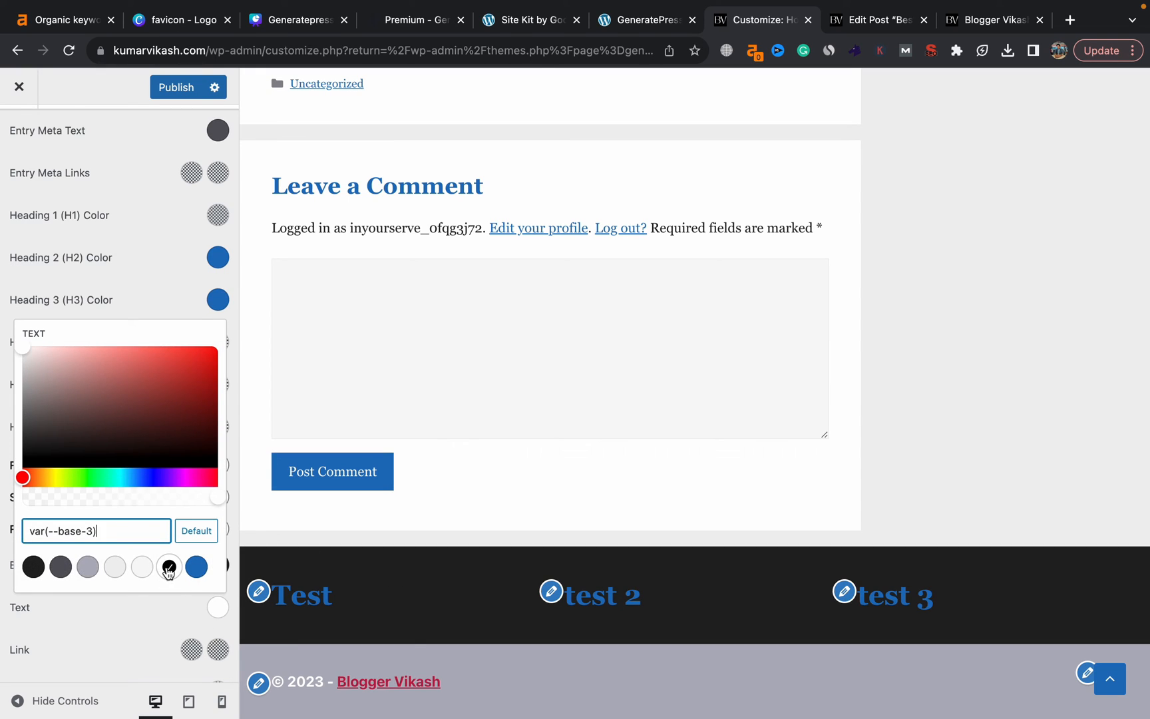
pyautogui.click(169, 569)
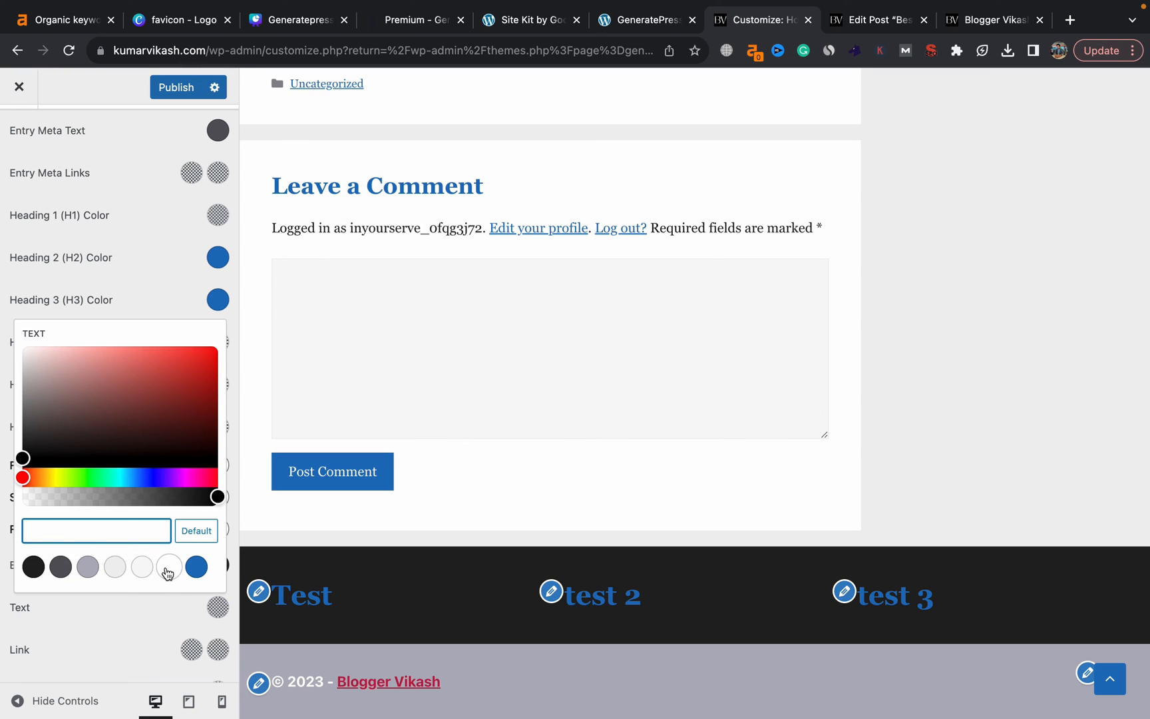
pyautogui.click(169, 569)
pyautogui.click(177, 622)
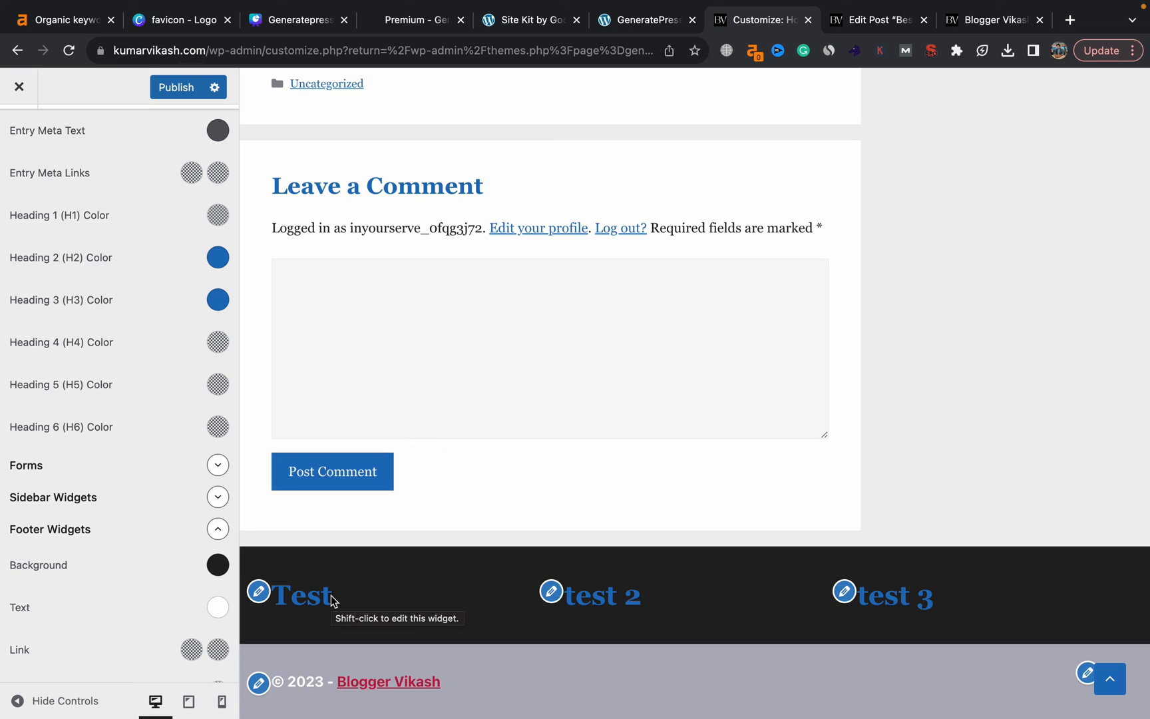
pyautogui.click(216, 530)
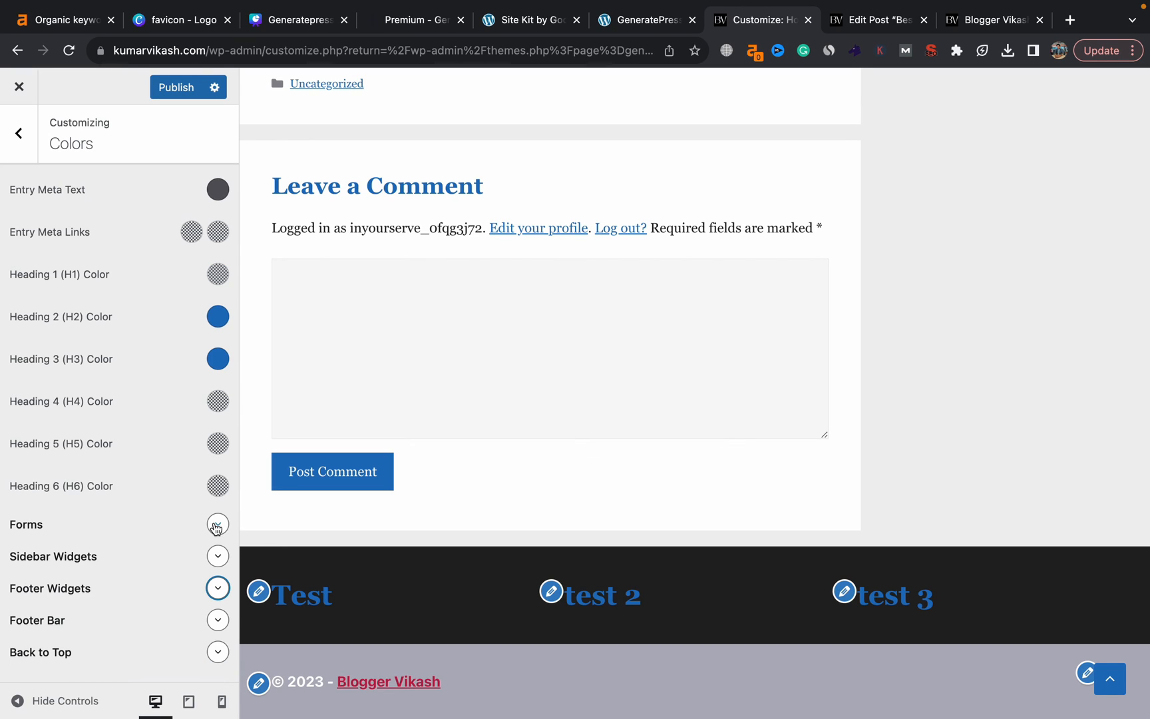
# View the Footer Widget 1 heading block, return to the widget areas, and publish the color changes.
pyautogui.click(262, 591)
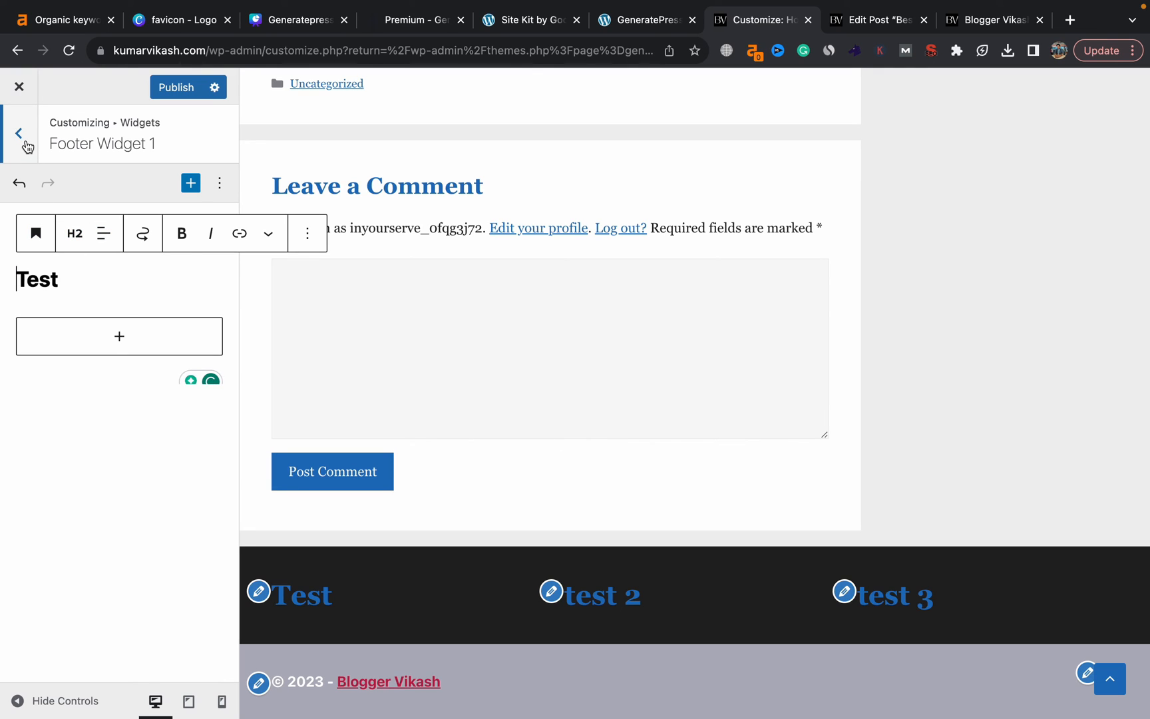
pyautogui.click(24, 139)
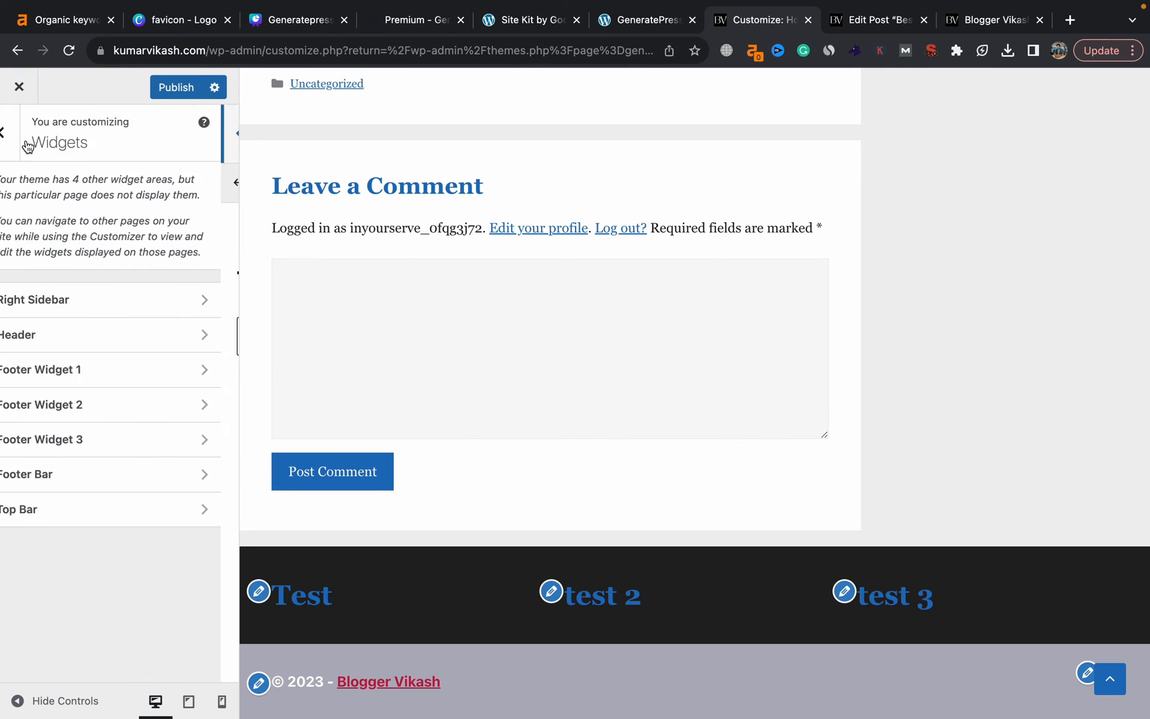
pyautogui.click(166, 97)
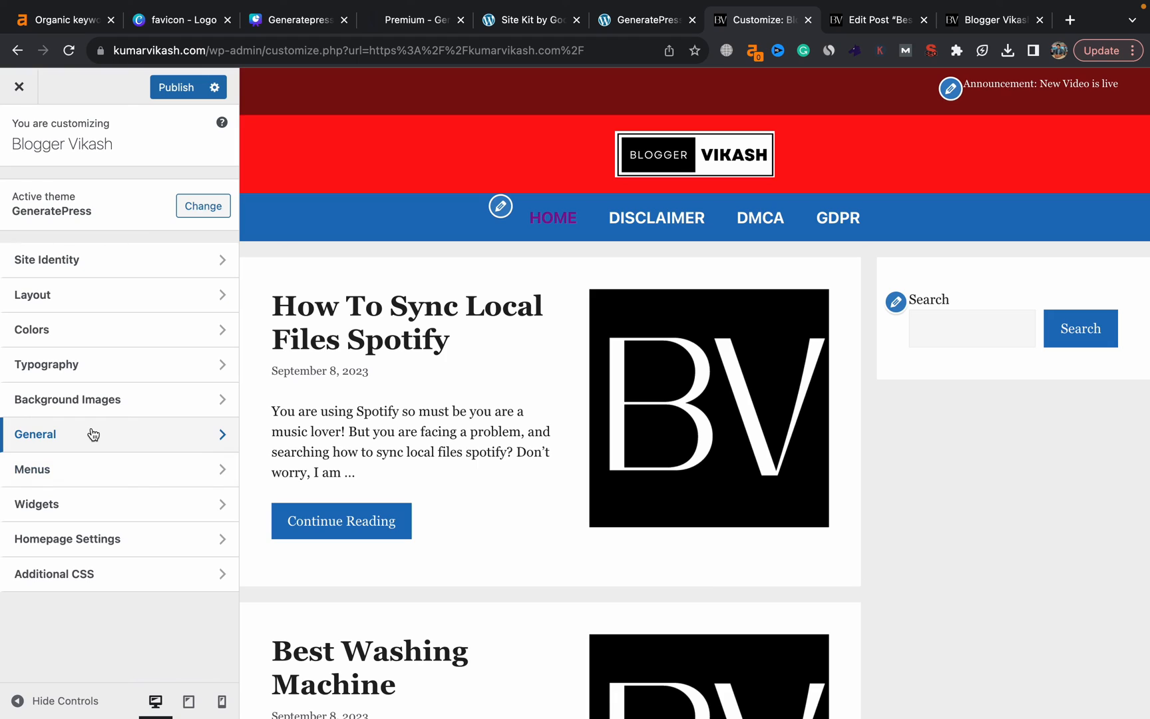
# Open the General theme settings and review the home page down to the footer in the preview.
pyautogui.click(90, 431)
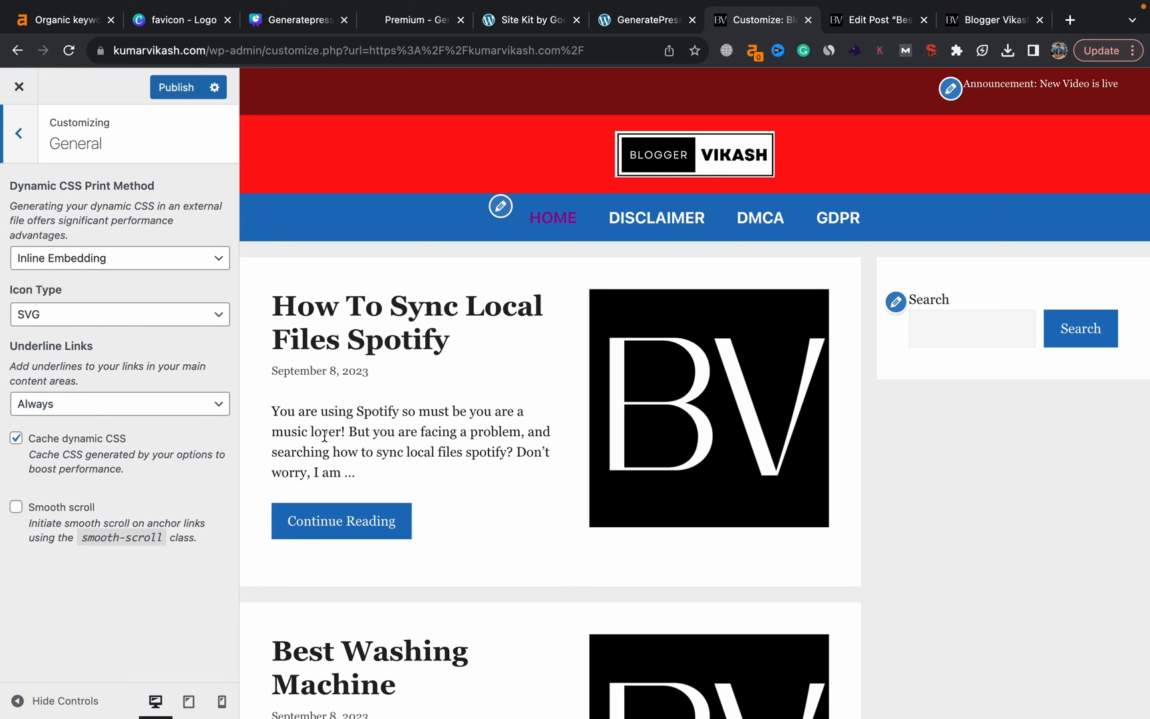
pyautogui.scroll(-6, 324, 434)
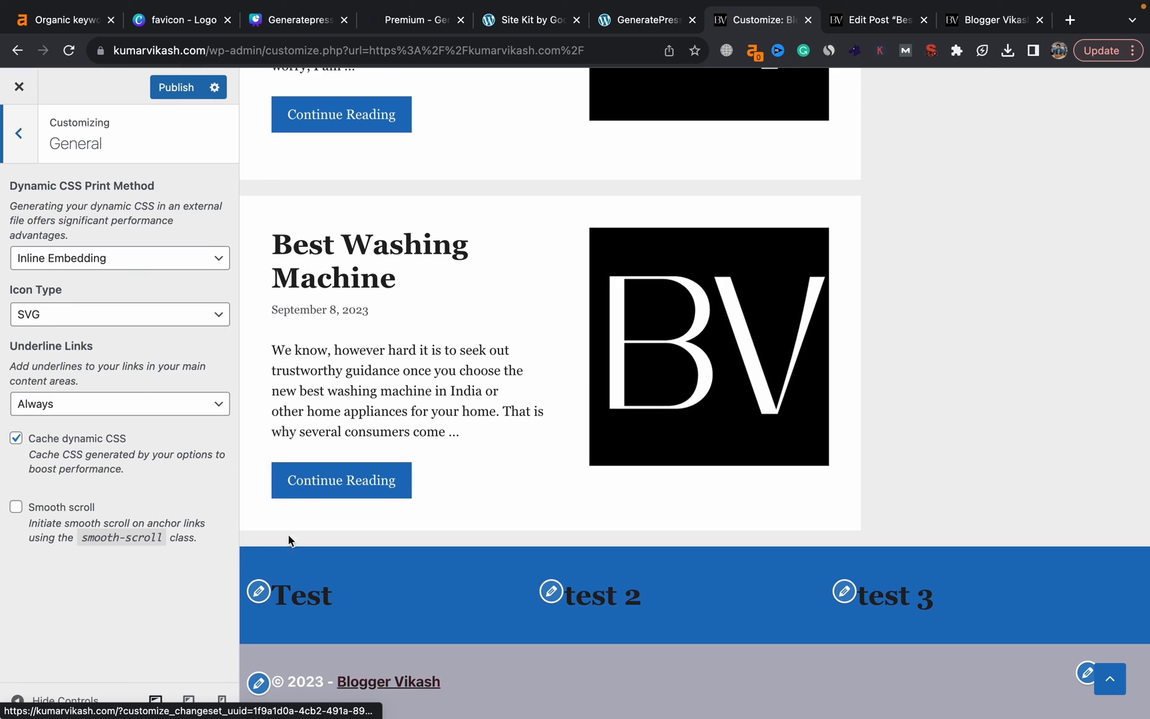
# Set Underline Links to Never in the General settings, publish the change and leave the section.
pyautogui.click(106, 399)
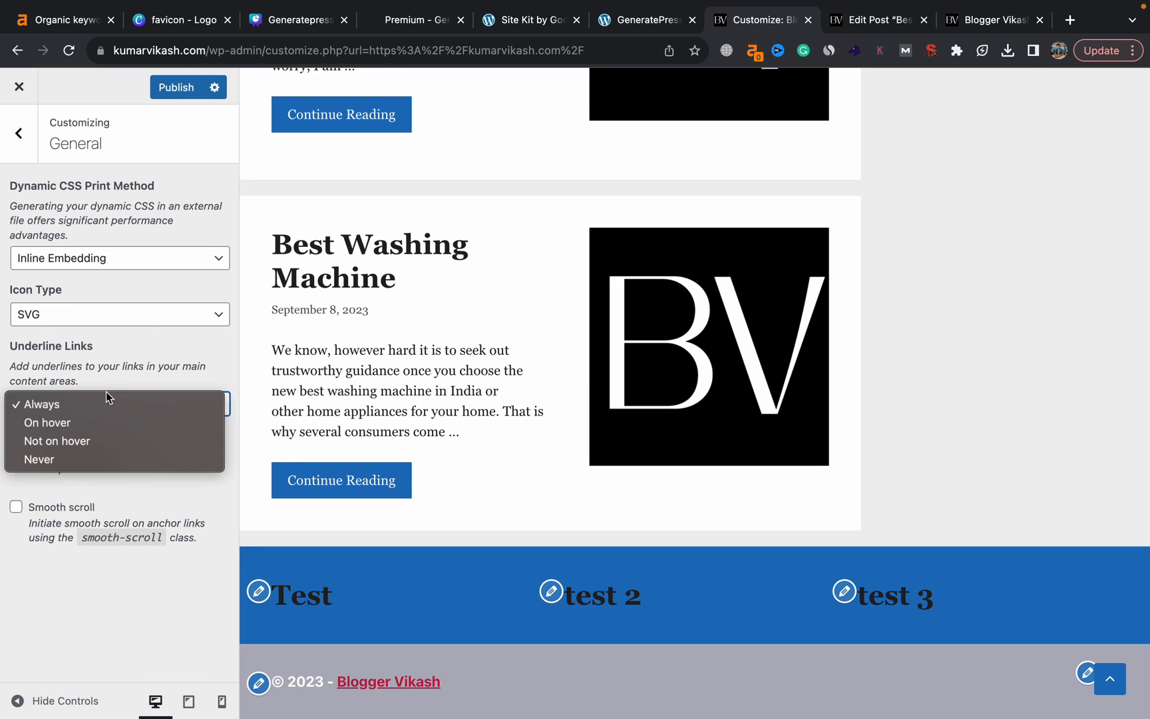
pyautogui.click(91, 461)
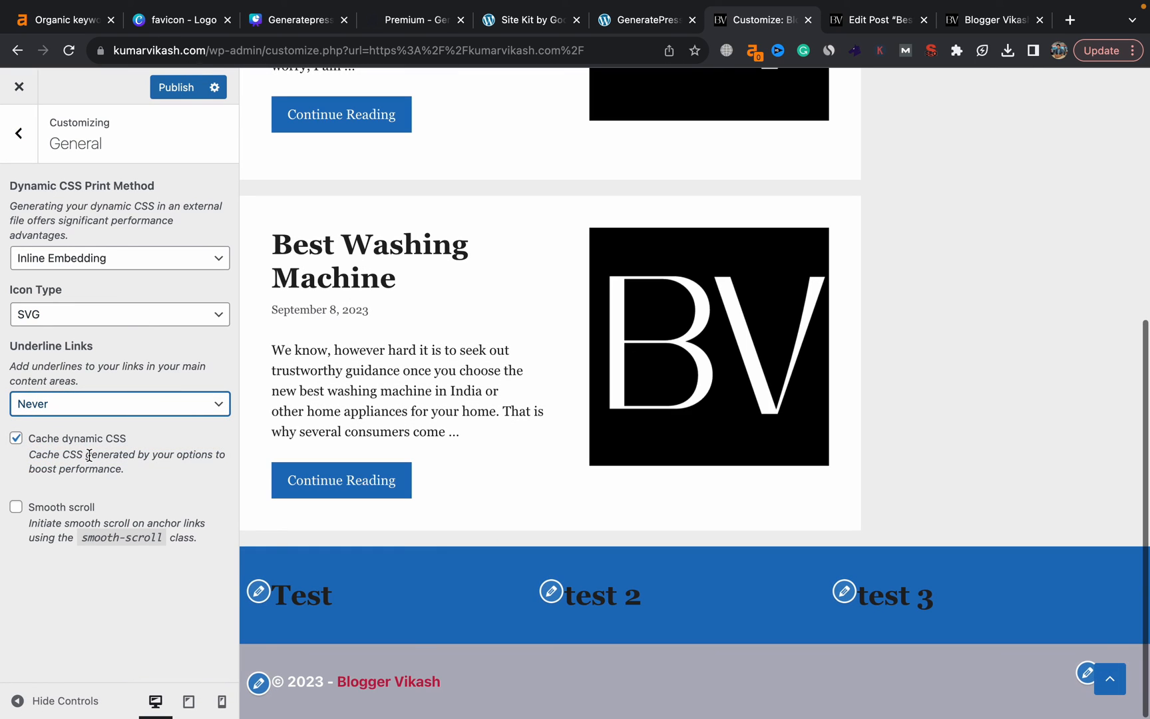
pyautogui.click(175, 79)
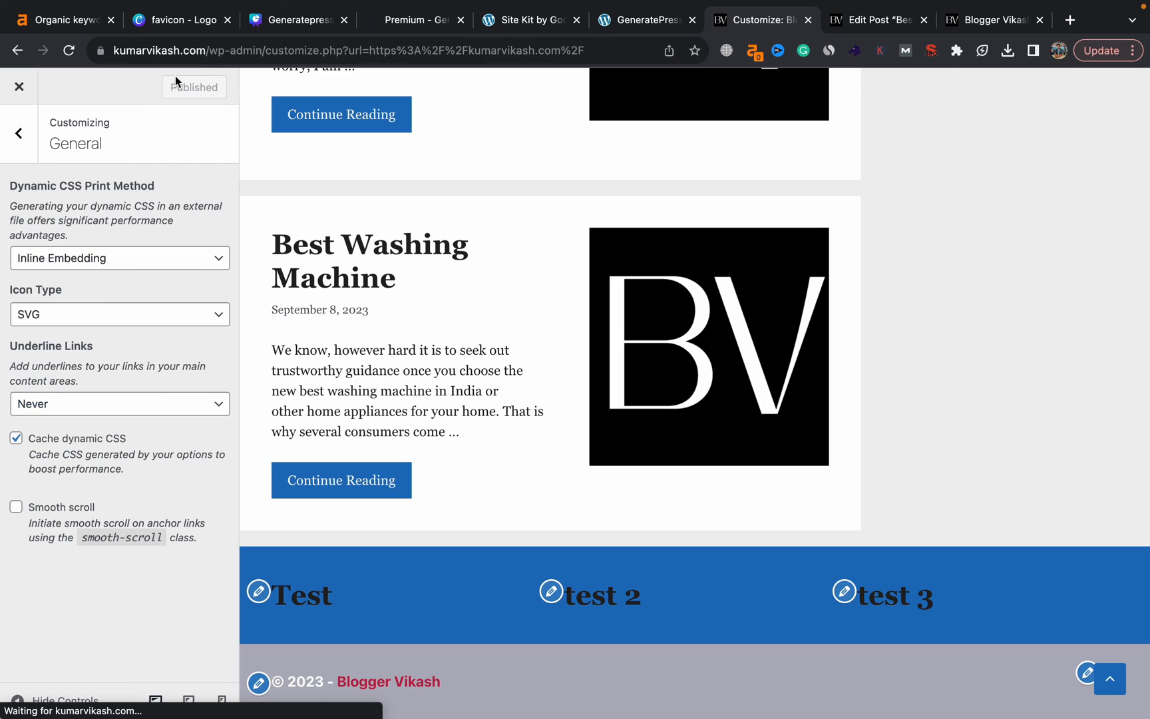
pyautogui.click(20, 130)
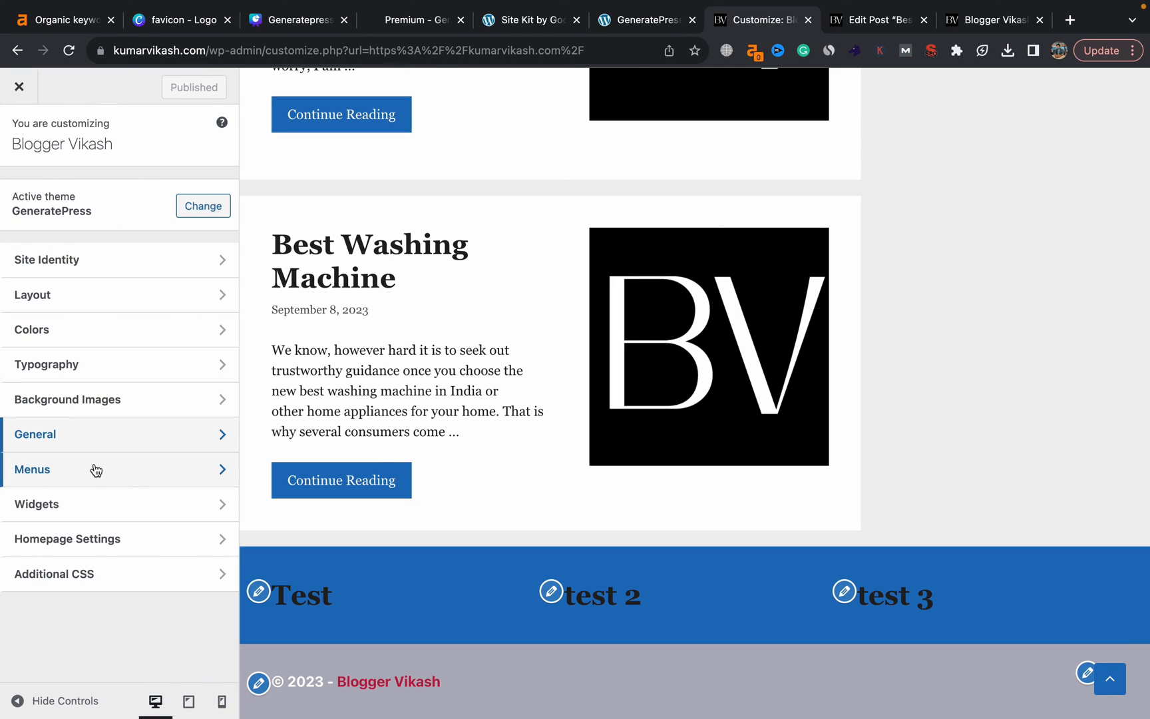
# Create a new navigation menu named "main menu" and assign it to the Primary Menu location.
pyautogui.click(93, 467)
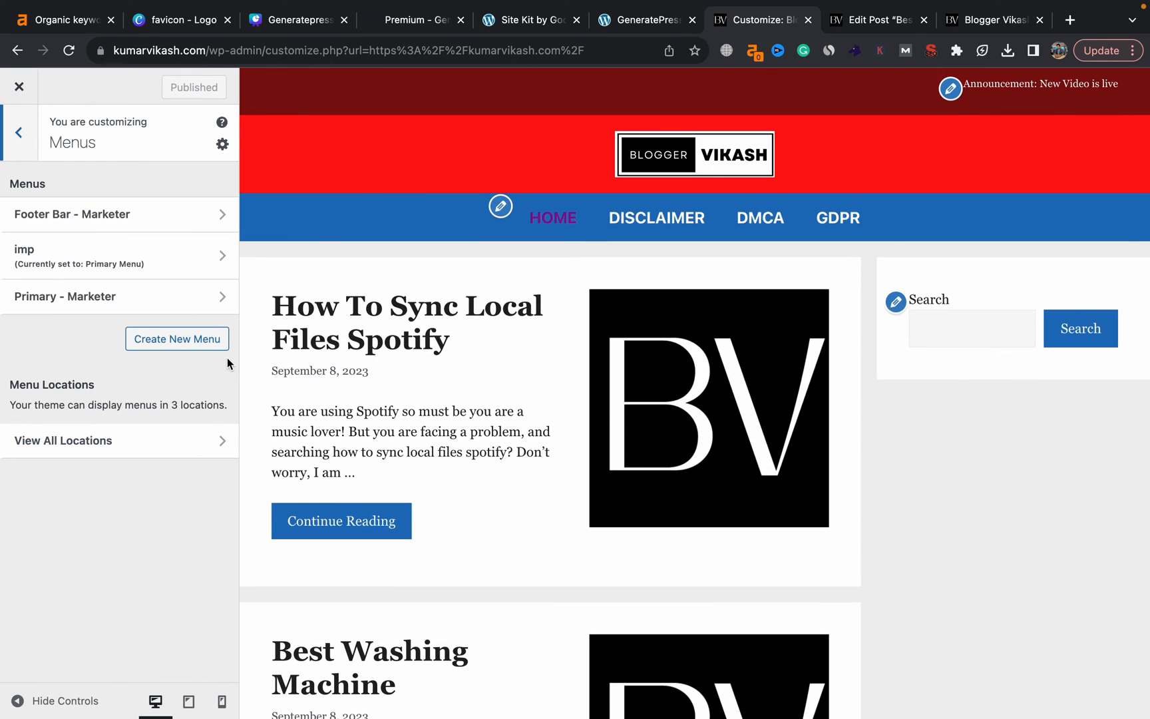
pyautogui.click(188, 345)
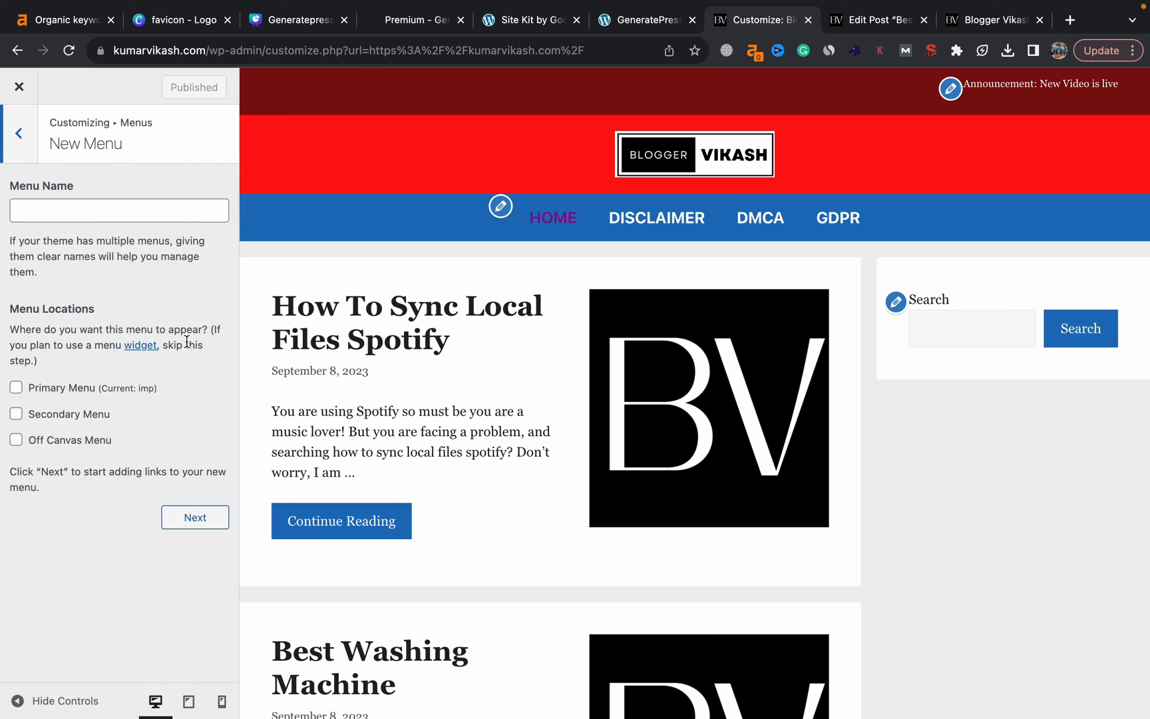
pyautogui.click(90, 213)
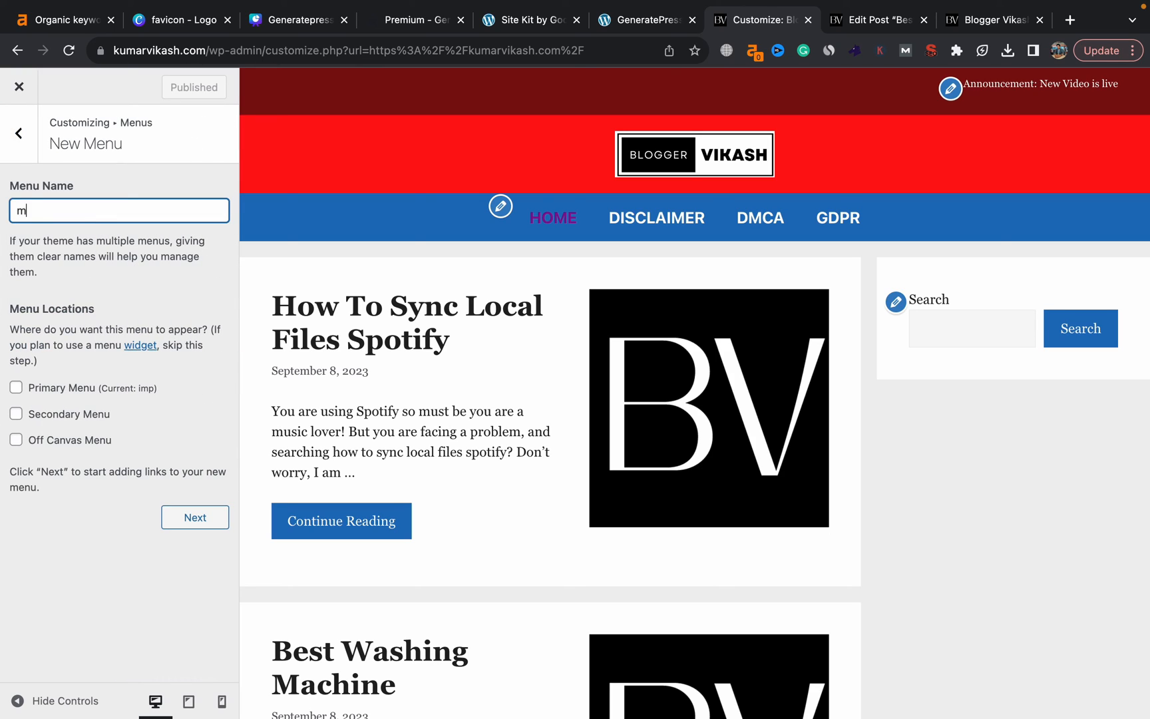
pyautogui.click(18, 390)
pyautogui.click(175, 518)
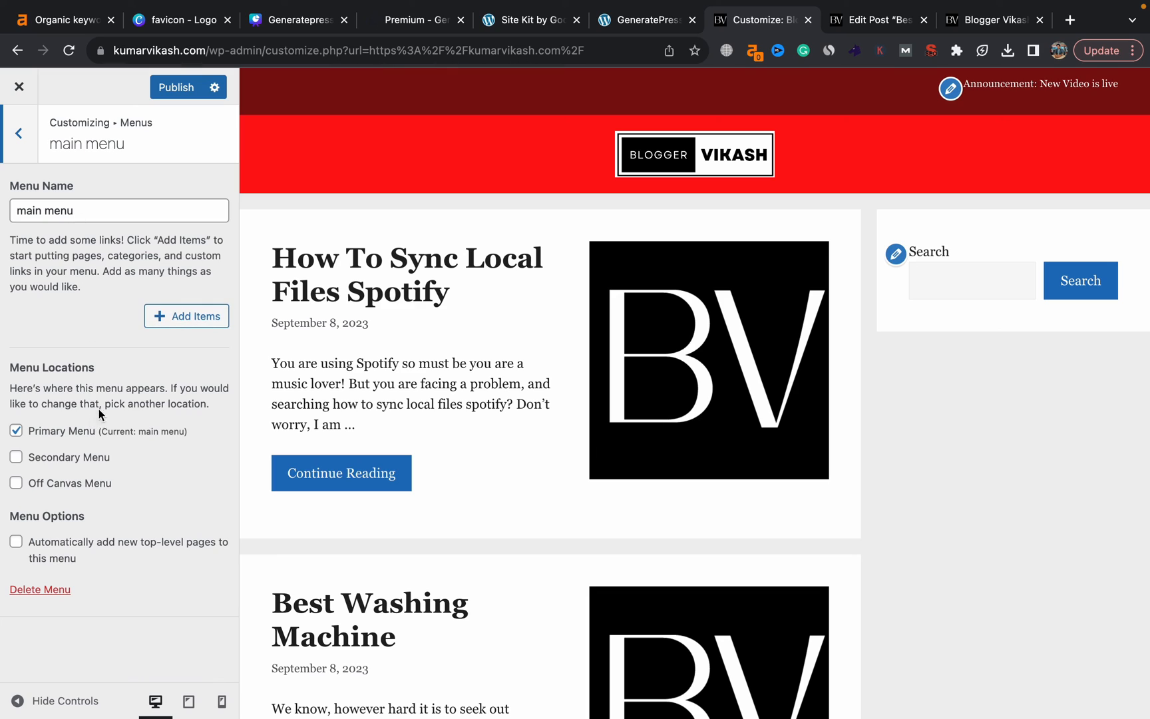
# Add Home, the GDPR page and the Best Washing Machine post to the main menu, keeping a single entry for the post.
pyautogui.click(175, 318)
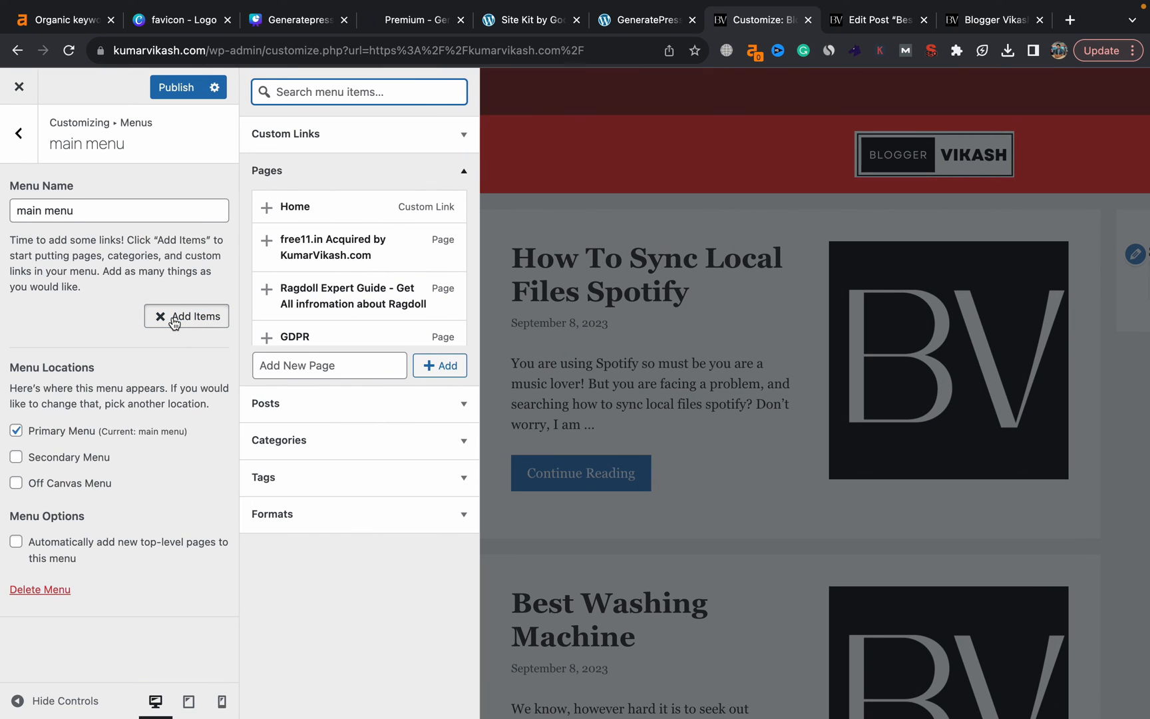
pyautogui.click(300, 207)
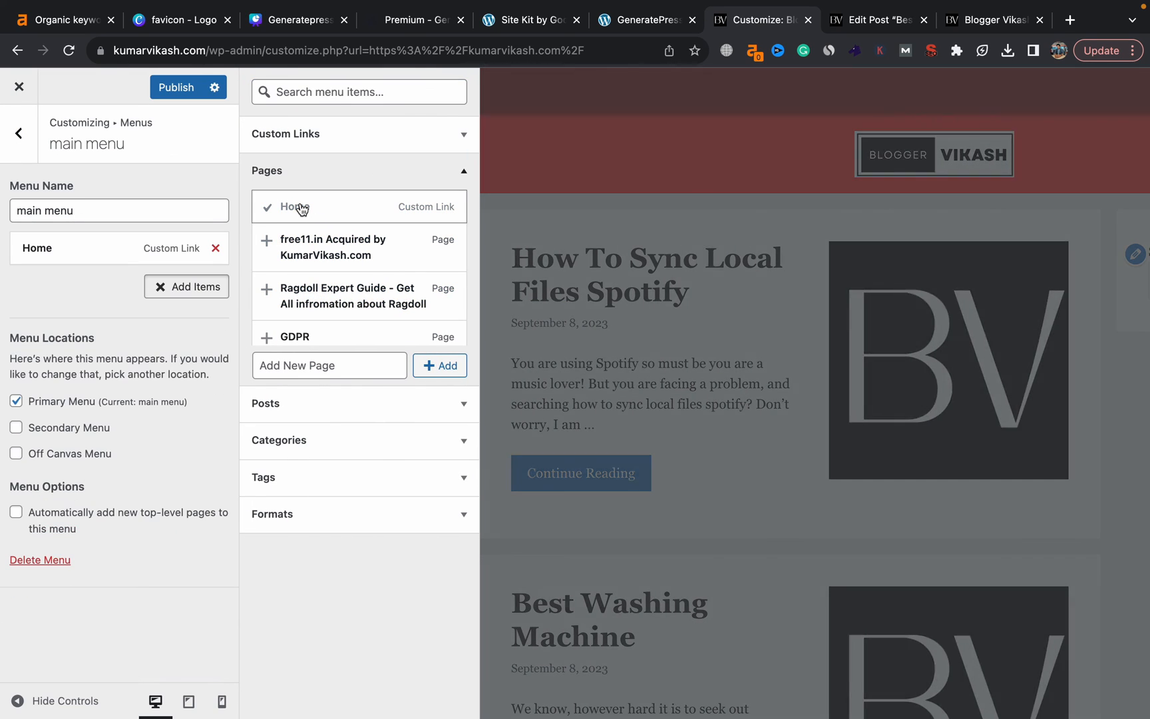
pyautogui.click(296, 335)
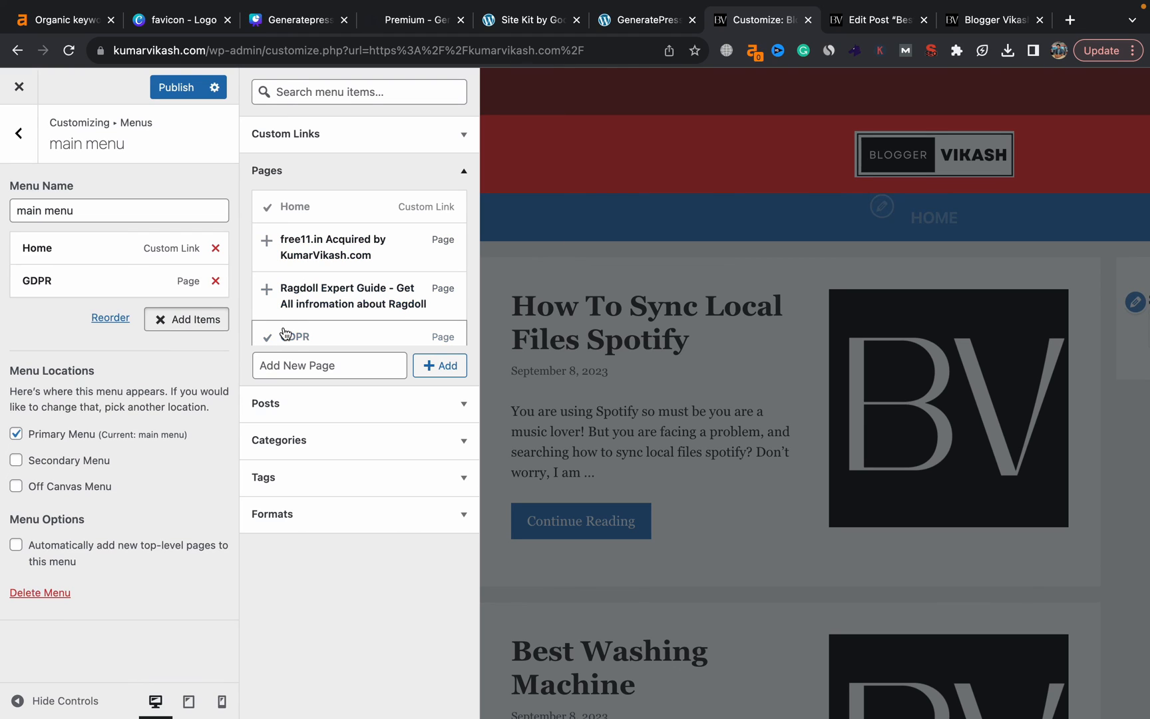
pyautogui.click(297, 415)
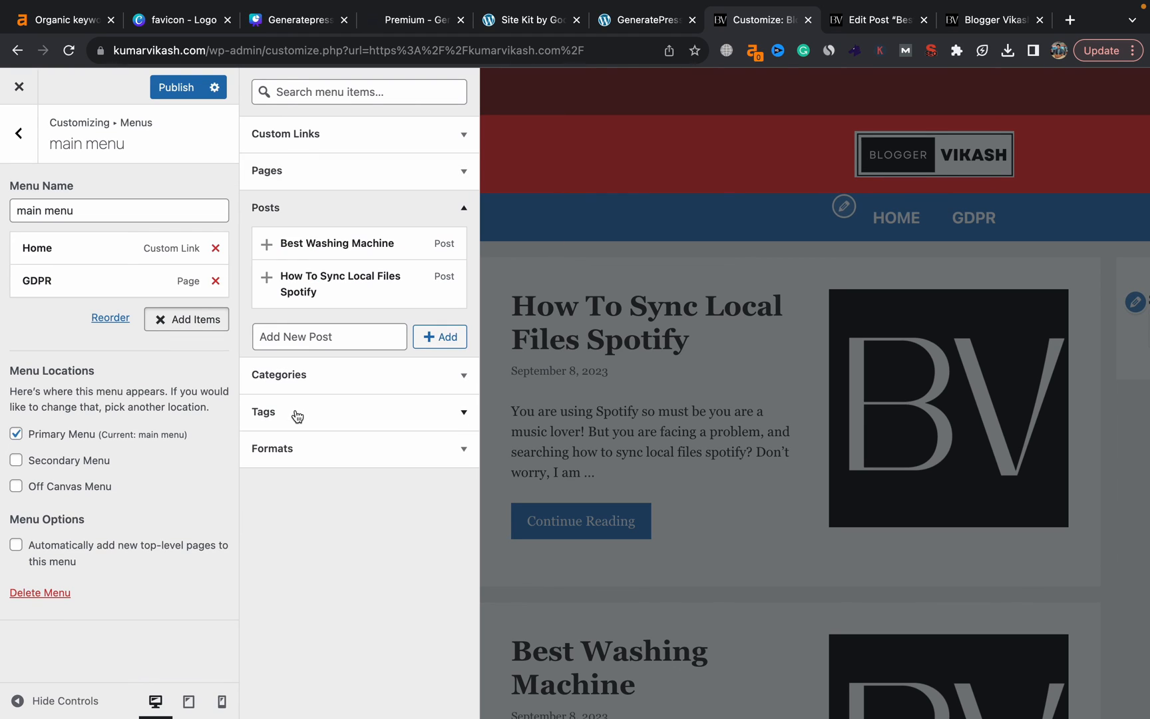
pyautogui.click(268, 249)
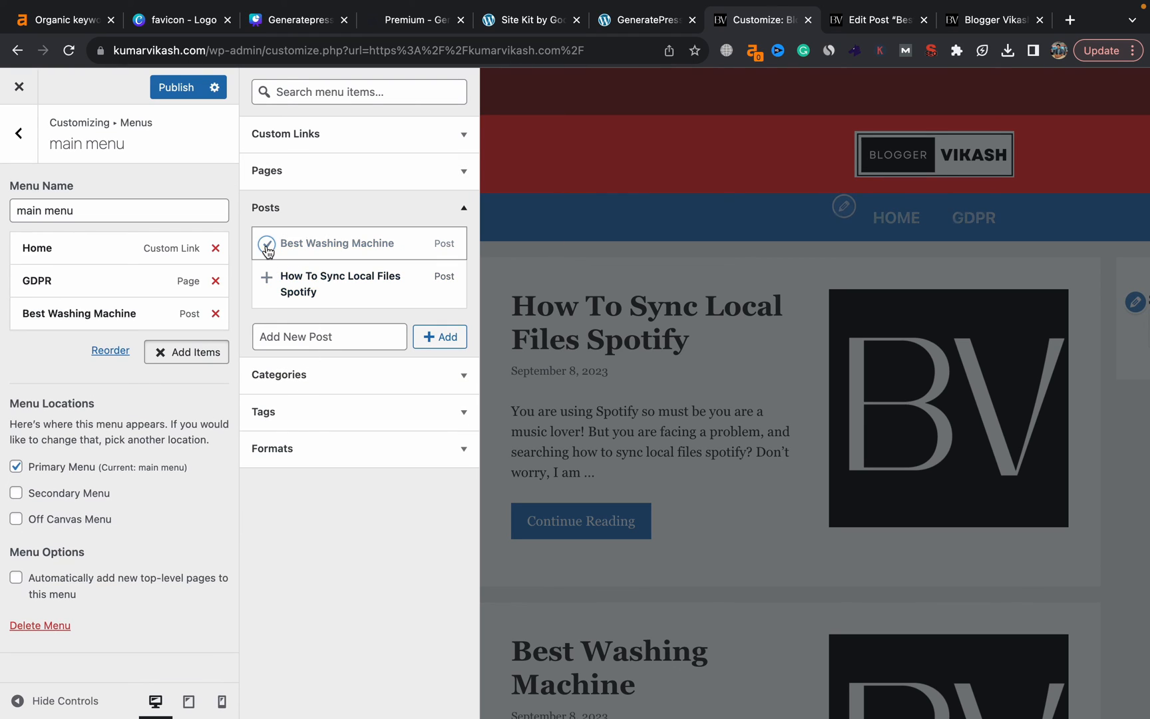
pyautogui.click(381, 250)
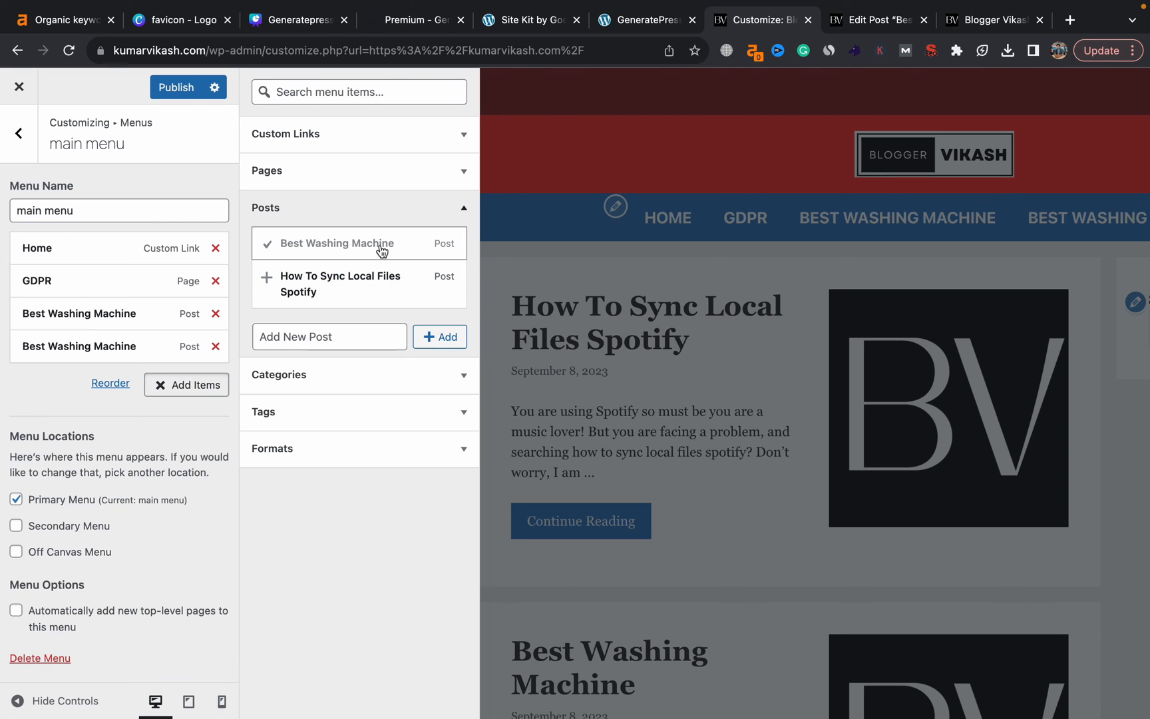
pyautogui.click(215, 346)
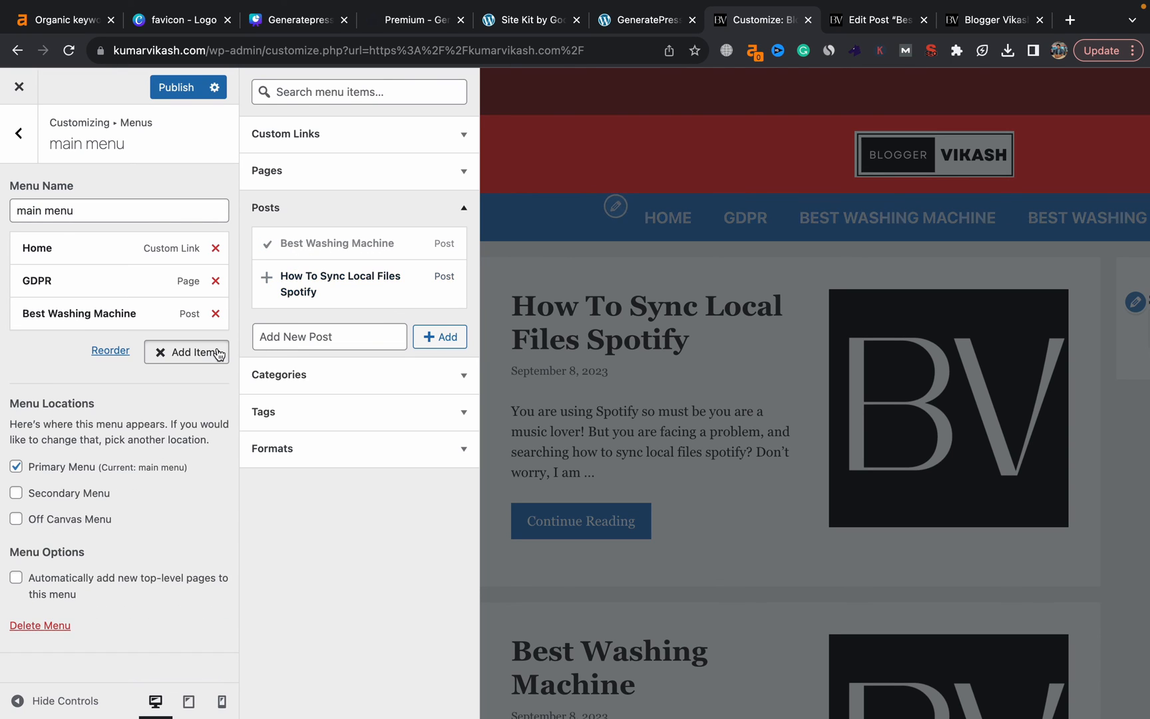
# Shorten the Best Washing Machine item's navigation label to "Washing Machine", publish, and return to the menu list.
pyautogui.click(113, 313)
pyautogui.click(52, 363)
pyautogui.press('BackSpace')
pyautogui.press('BackSpace')
pyautogui.press('BackSpace')
pyautogui.press('BackSpace')
pyautogui.press('BackSpace')
pyautogui.click(181, 89)
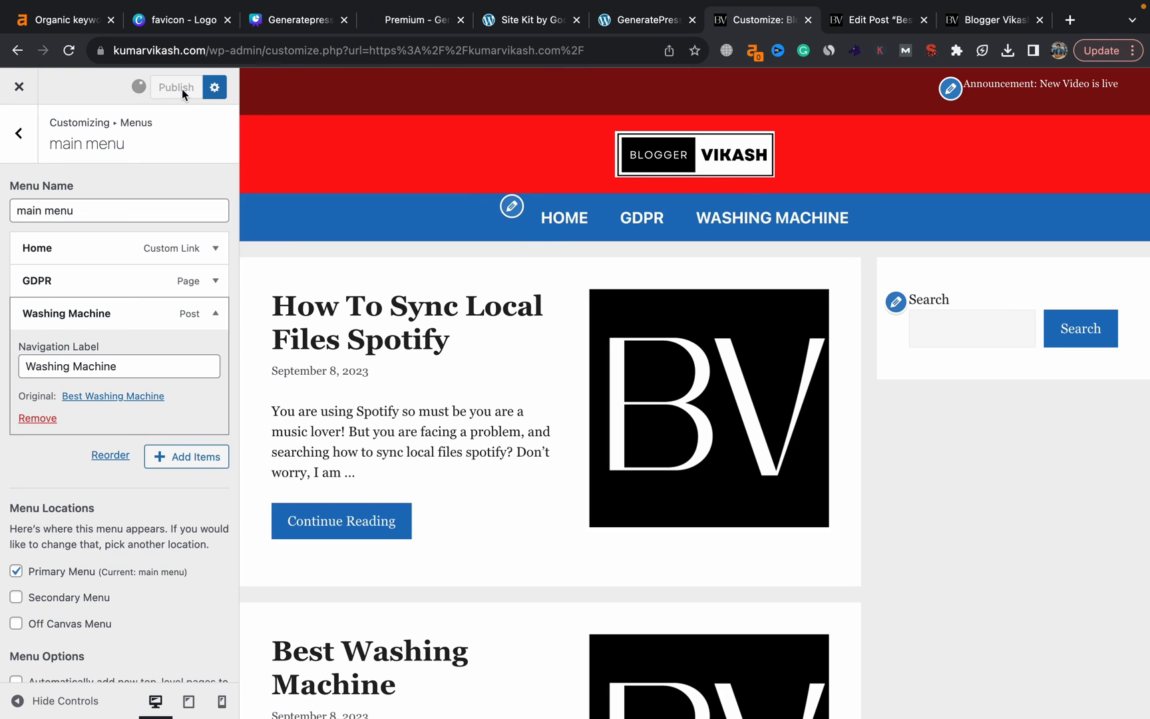
pyautogui.click(19, 133)
# Create another menu named "footer" without assigning it to any menu location.
pyautogui.scroll(-1, 496, 452)
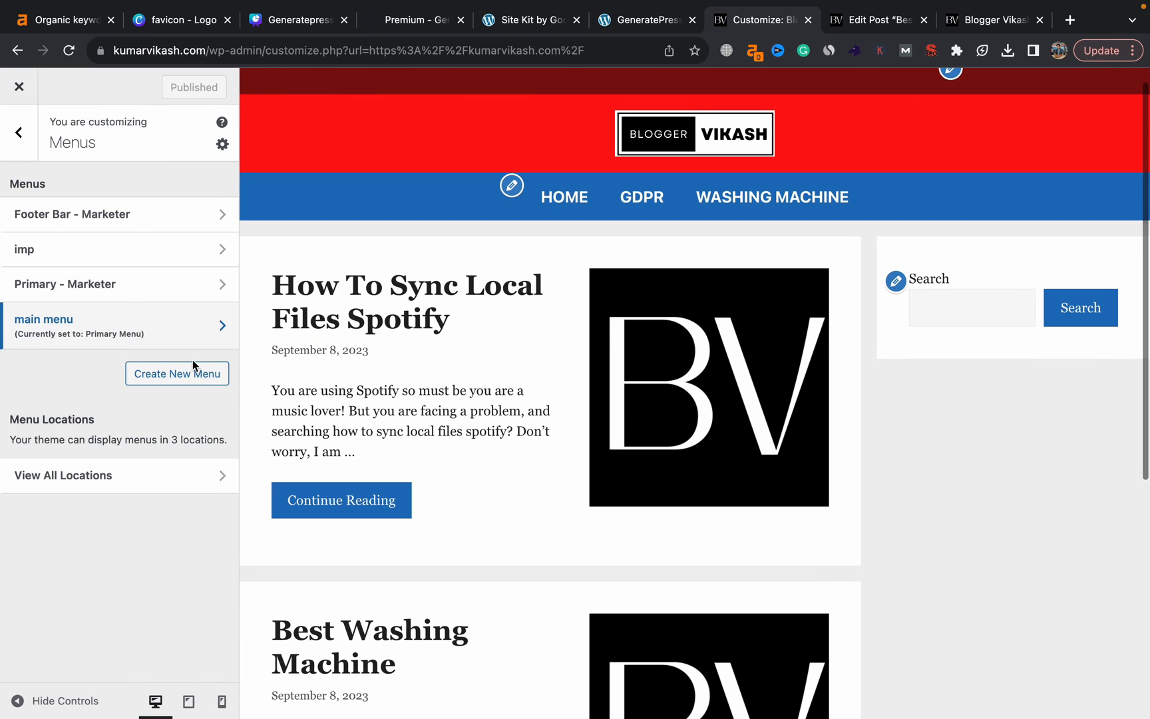
pyautogui.scroll(-6, 523, 639)
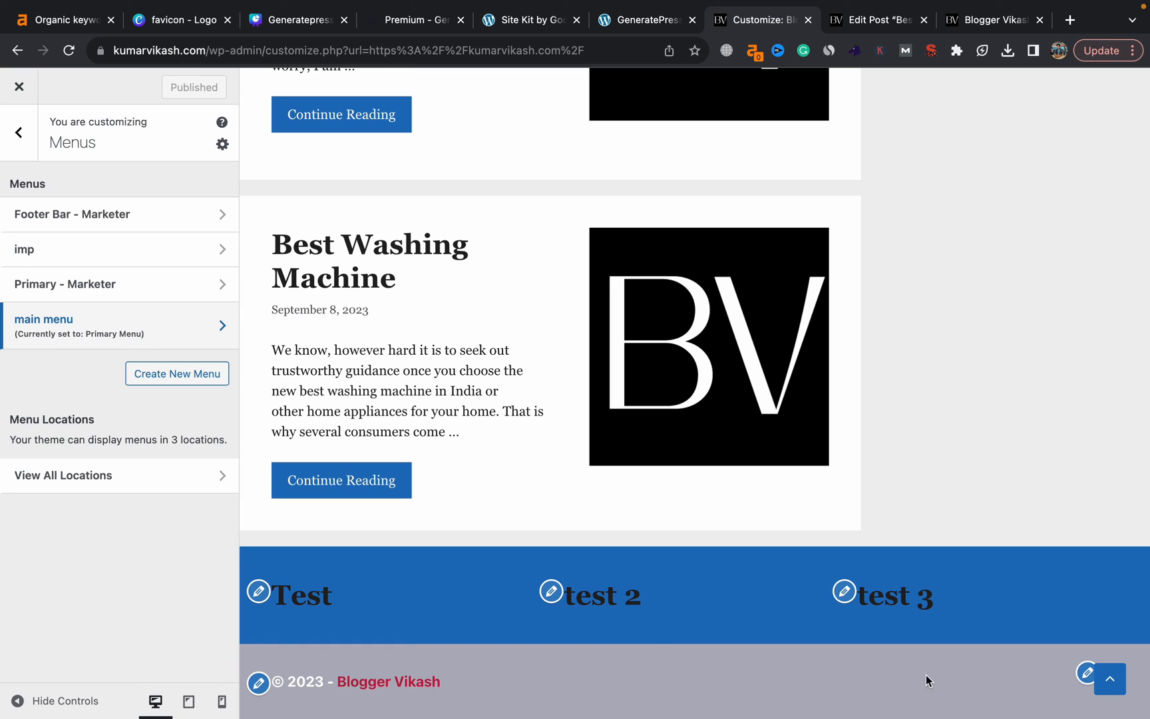
pyautogui.click(186, 375)
pyautogui.click(89, 210)
pyautogui.write('f')
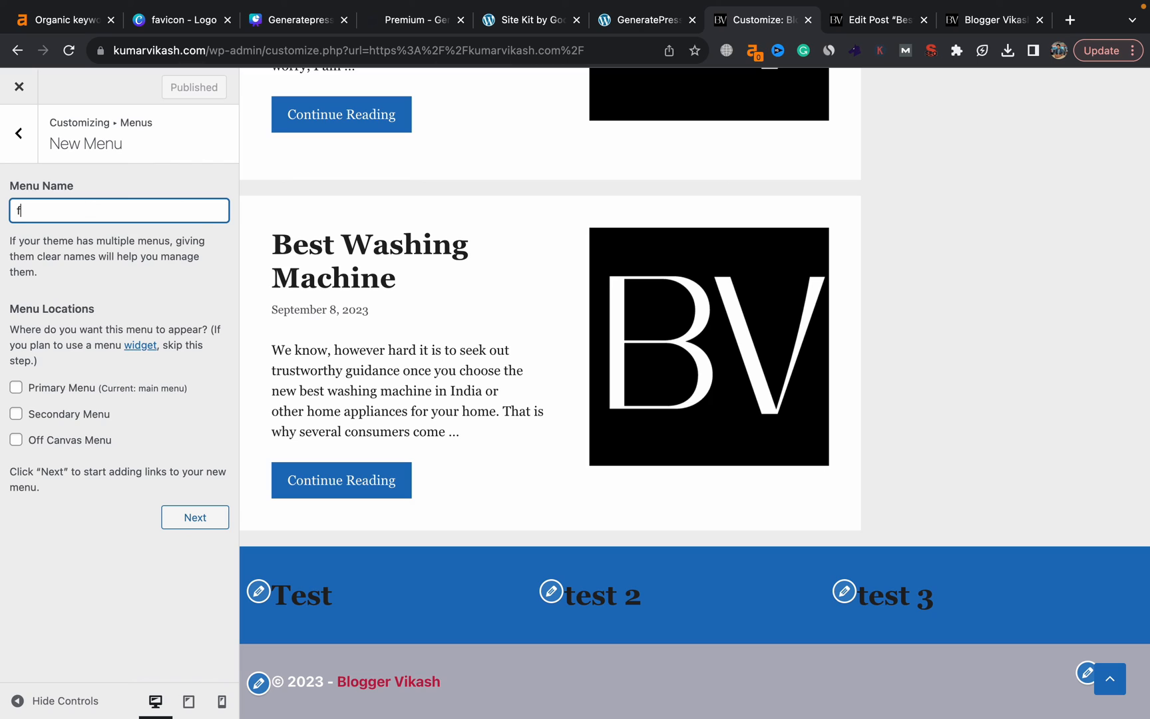
pyautogui.write('ooter')
pyautogui.click(174, 517)
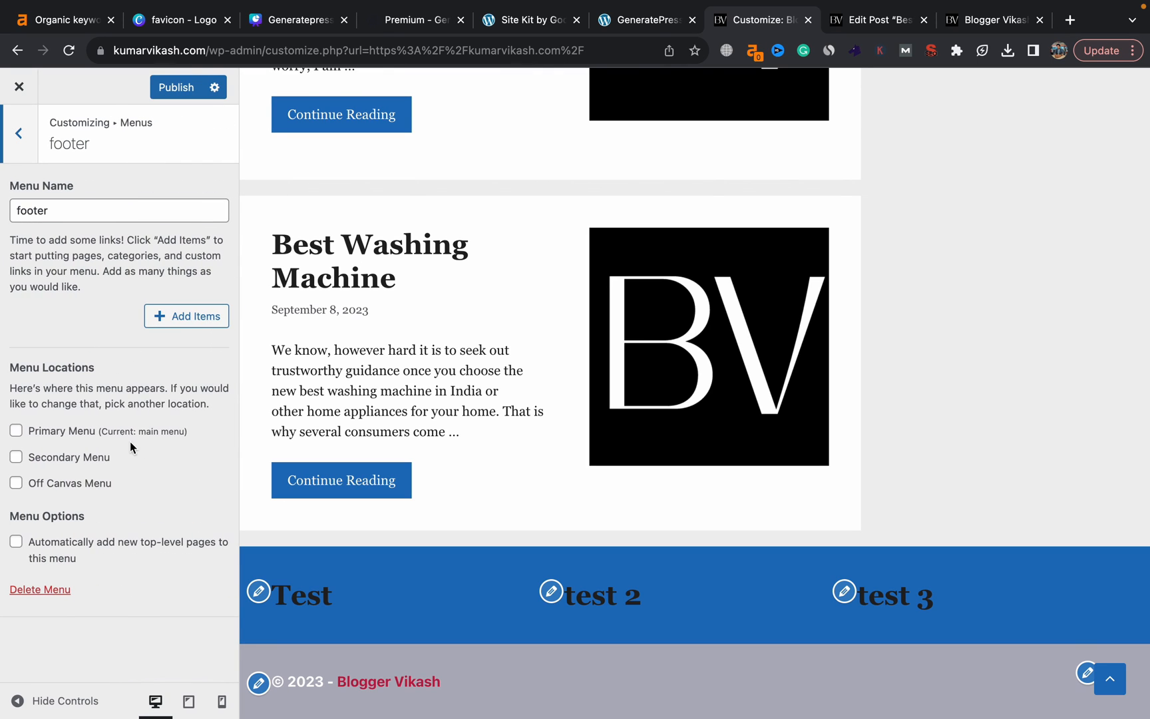
# Add the Home, GDPR and DMCA items to the footer menu, publish, and return to the main customizer sections.
pyautogui.click(181, 315)
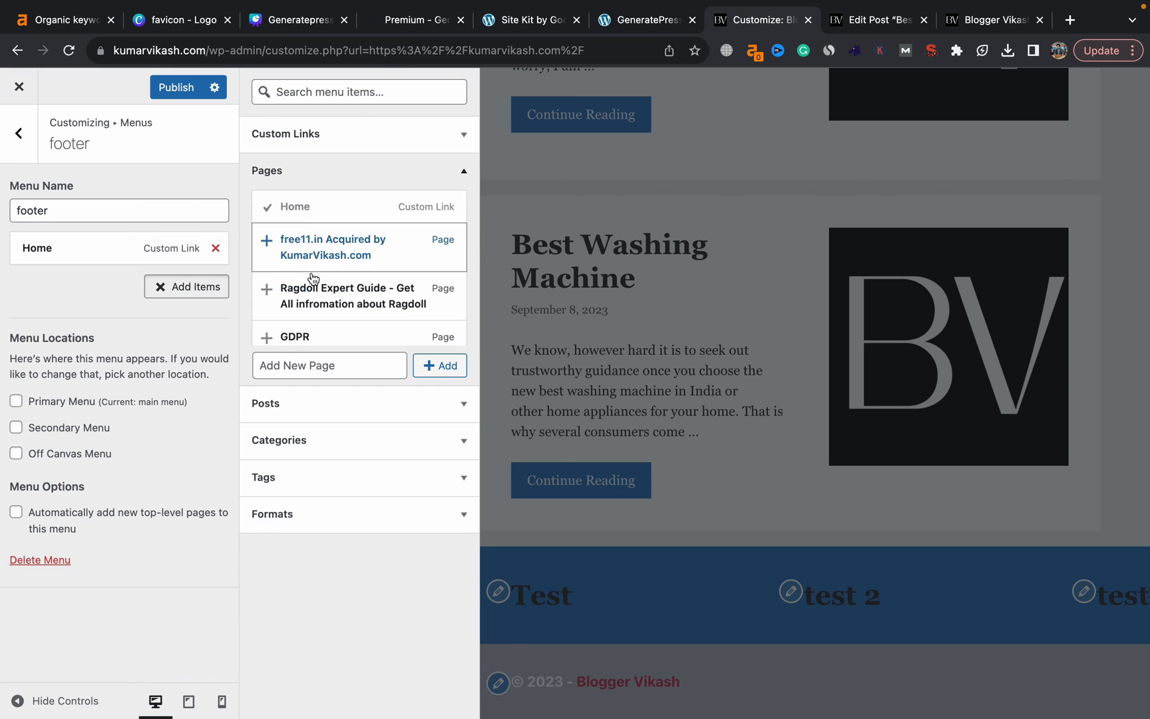
pyautogui.scroll(-1, 311, 299)
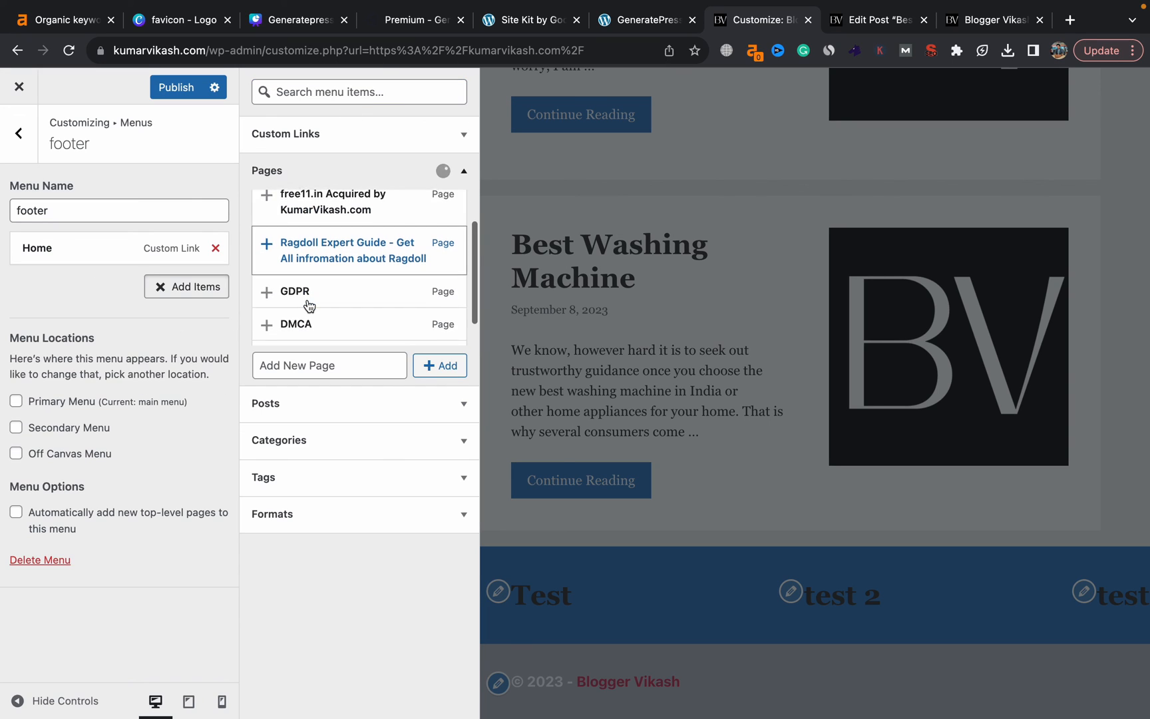
pyautogui.click(295, 289)
pyautogui.click(296, 322)
pyautogui.scroll(-1, 296, 319)
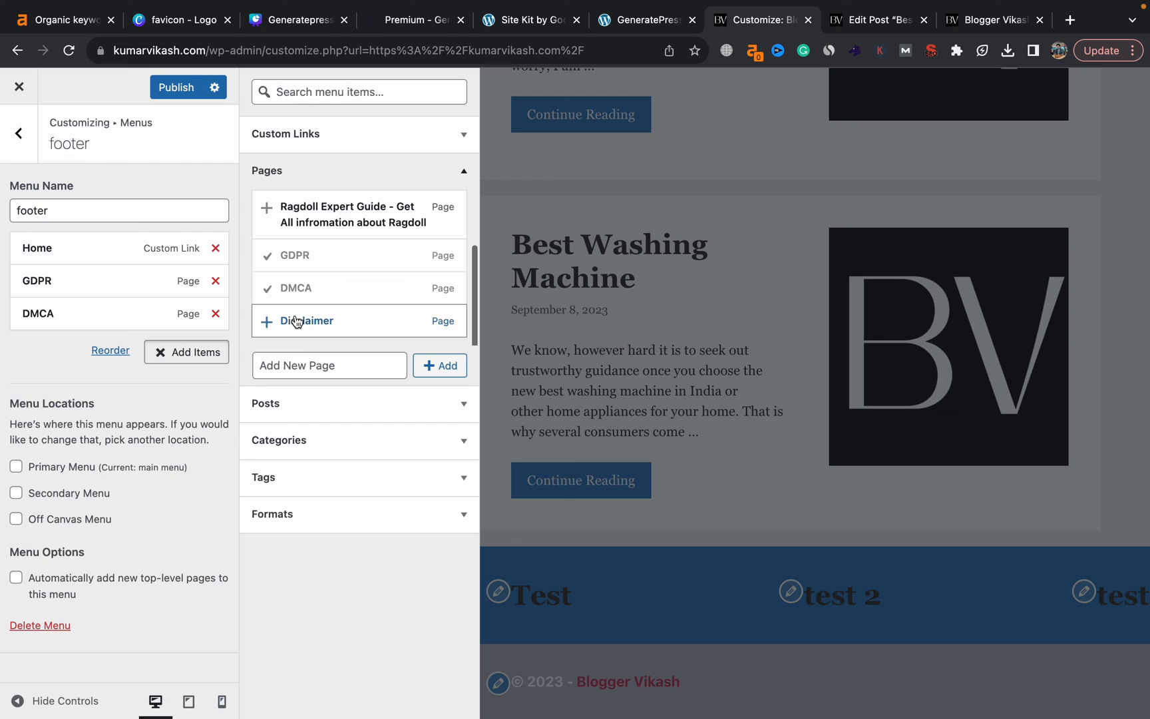
pyautogui.click(180, 93)
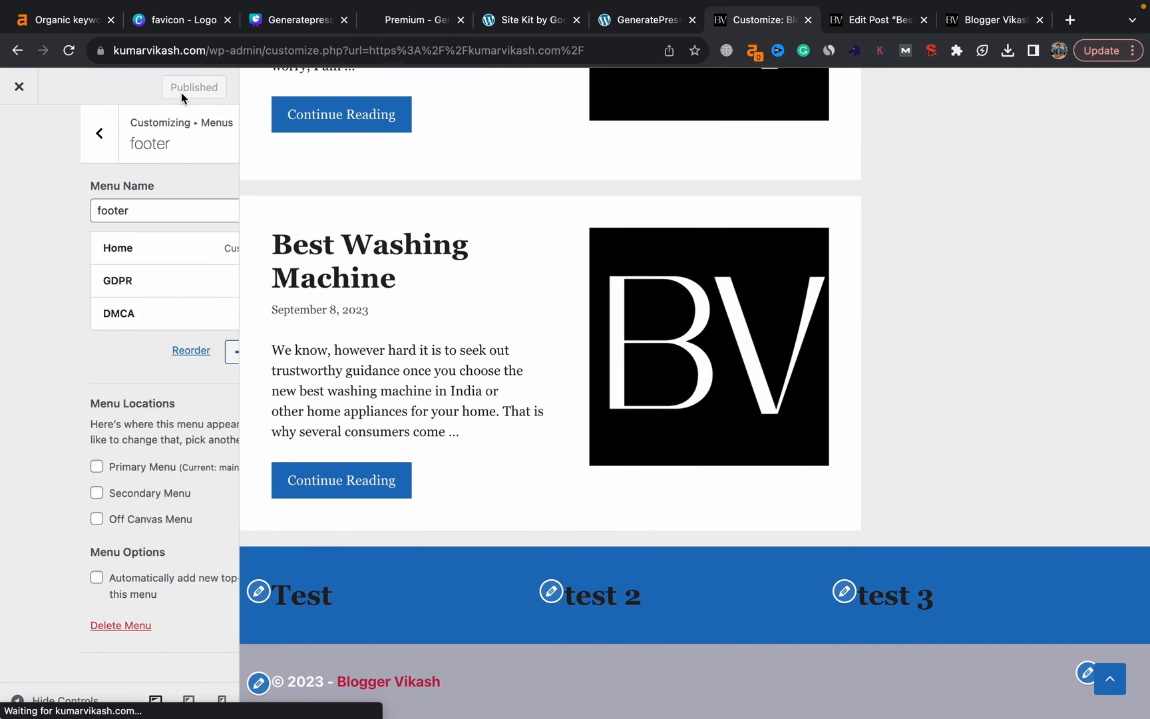
pyautogui.click(12, 141)
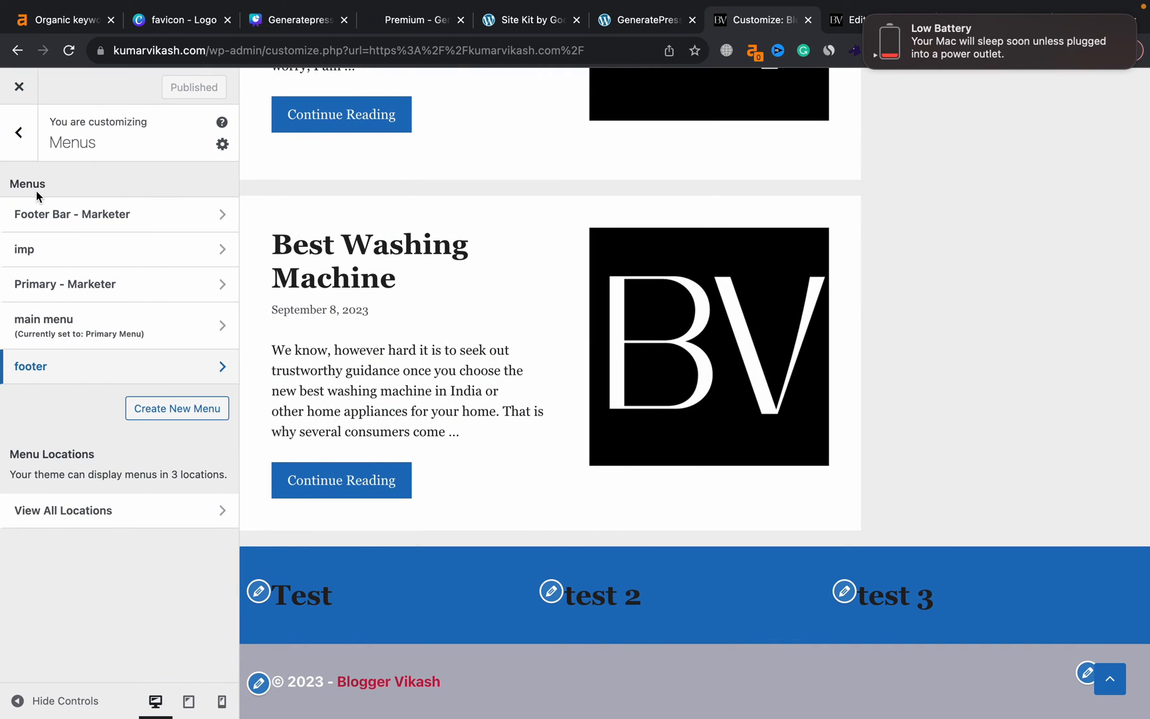
pyautogui.click(30, 138)
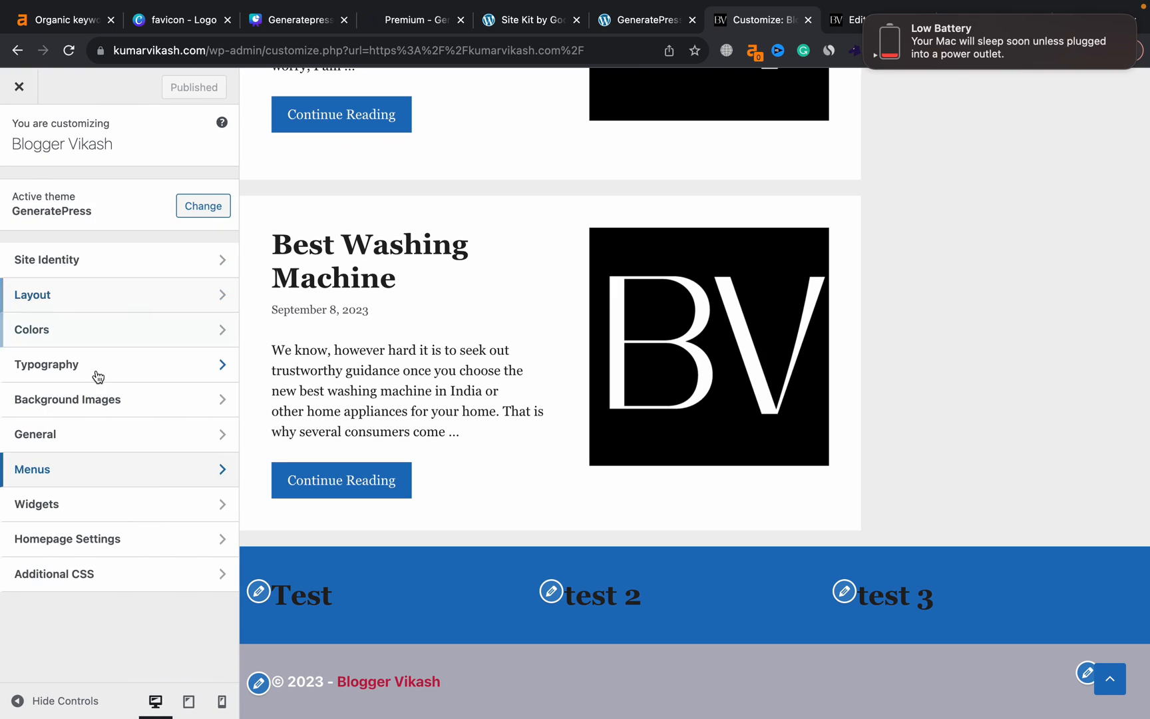
# Add a Navigation Menu block to the Footer Bar widget area and assign it the footer menu.
pyautogui.click(119, 504)
pyautogui.click(129, 474)
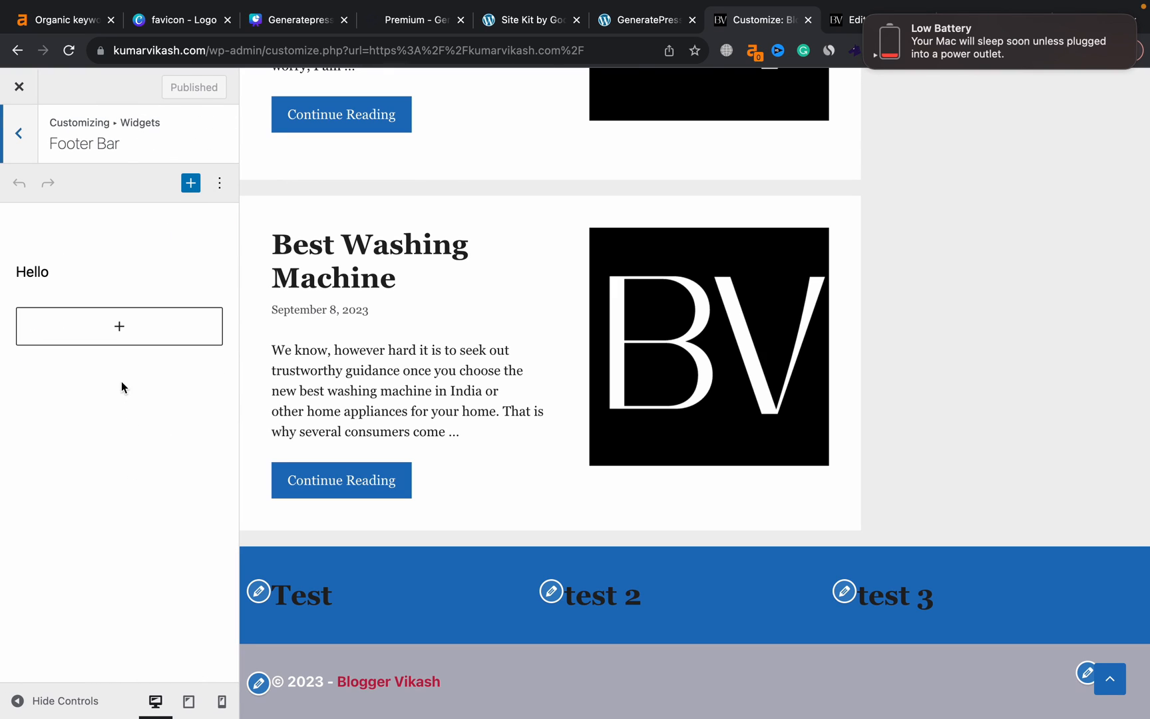
pyautogui.click(118, 329)
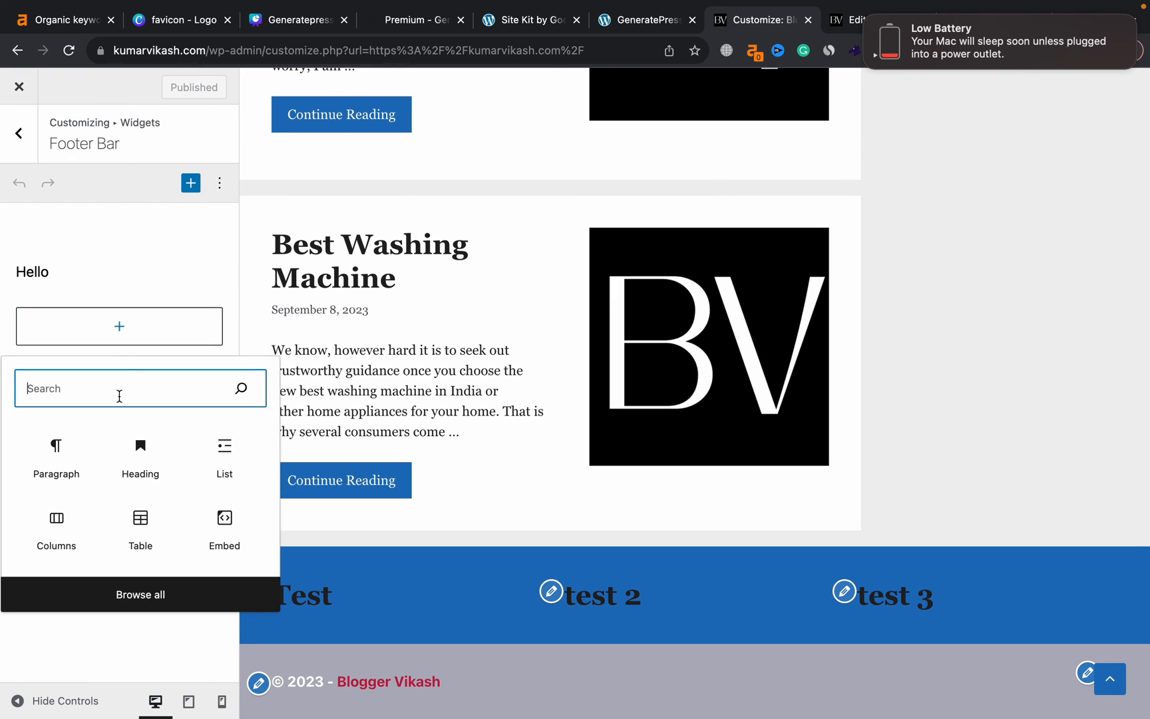
pyautogui.write('menu')
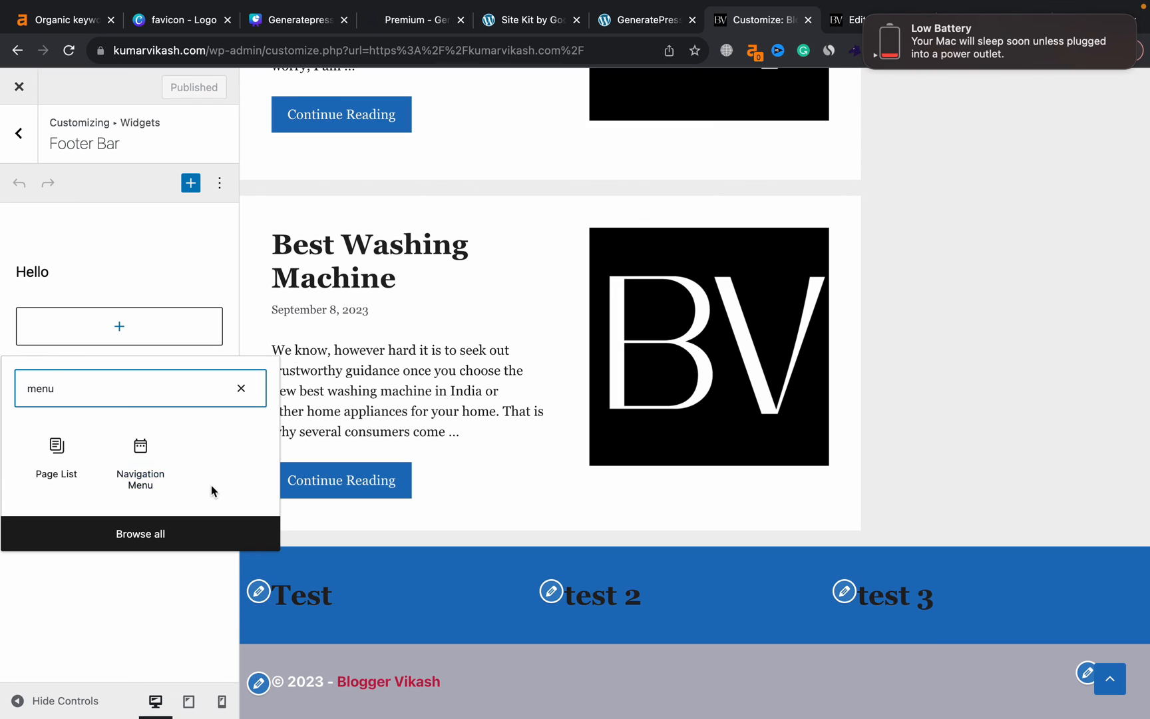
pyautogui.click(142, 463)
pyautogui.click(97, 447)
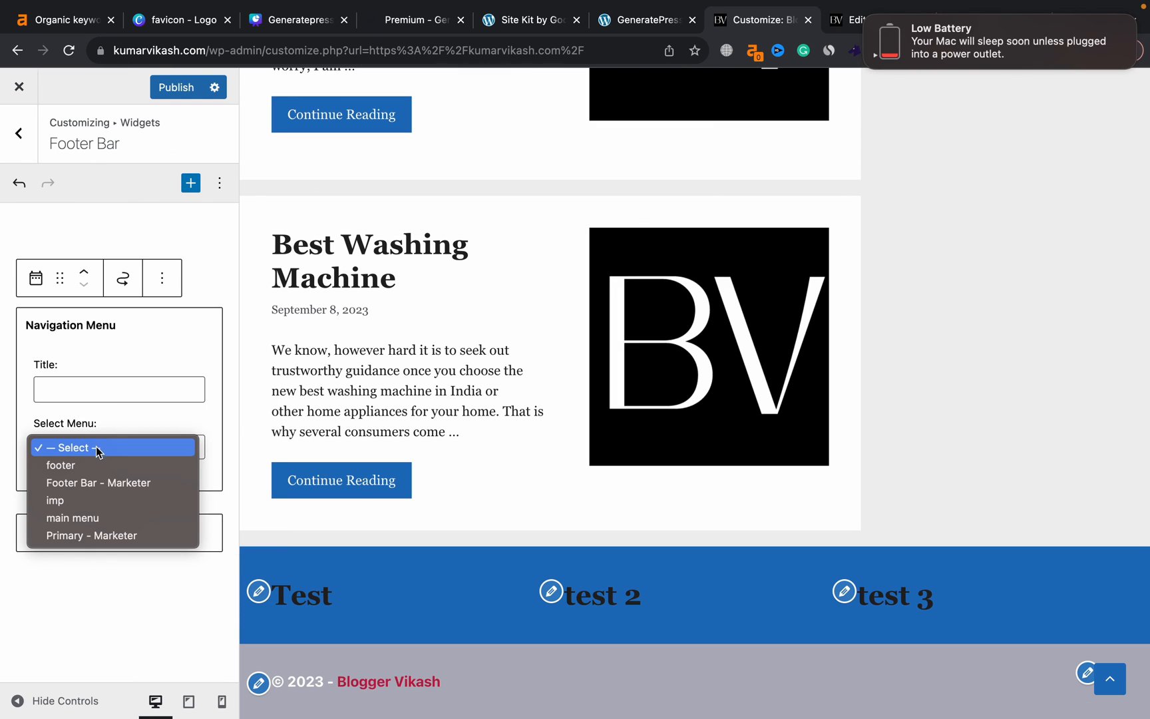
pyautogui.click(93, 464)
# Remove the "Hello" paragraph from the Footer Bar widget area and publish the changes.
pyautogui.click(149, 280)
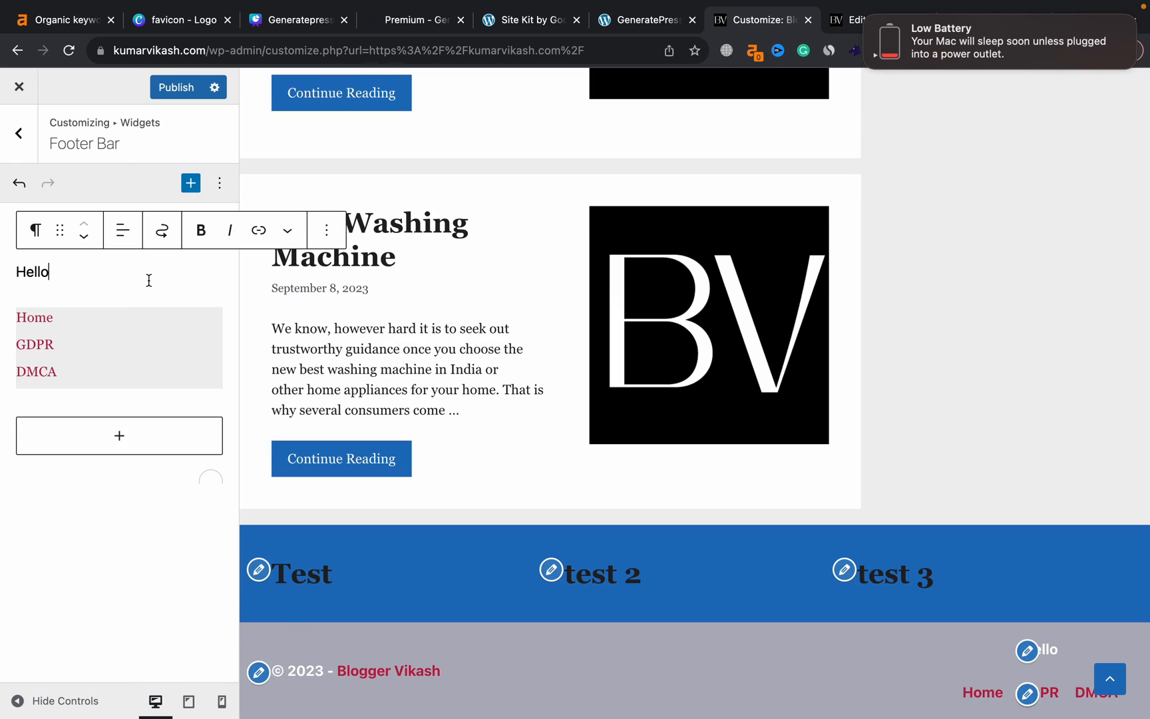
pyautogui.press('BackSpace')
pyautogui.press('BackSpace')
pyautogui.press('BackSpace')
pyautogui.press('BackSpace')
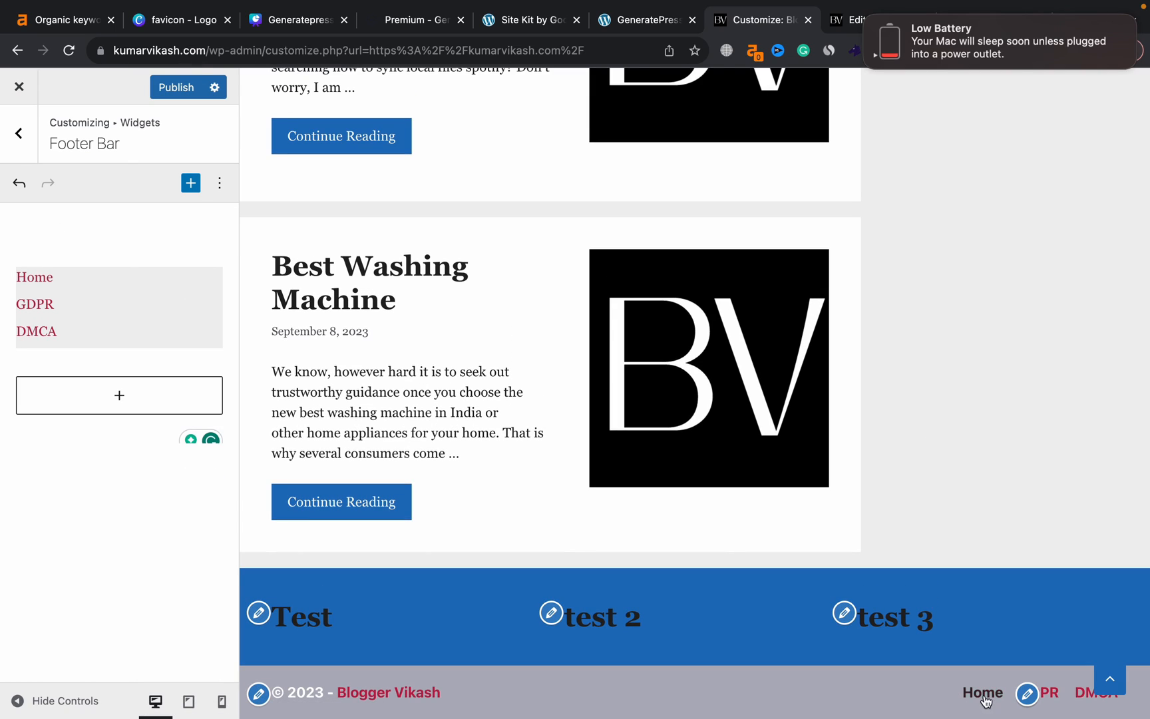
pyautogui.click(175, 92)
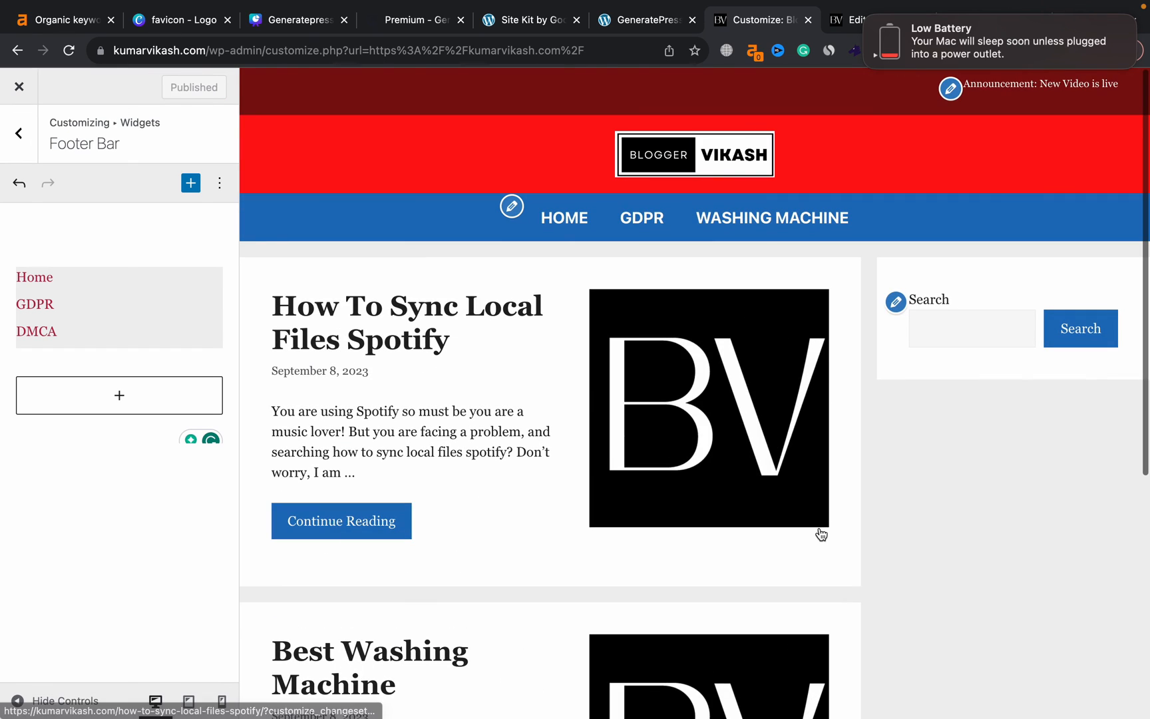
# Clear the announcement paragraph from the Top Bar widget area.
pyautogui.click(951, 88)
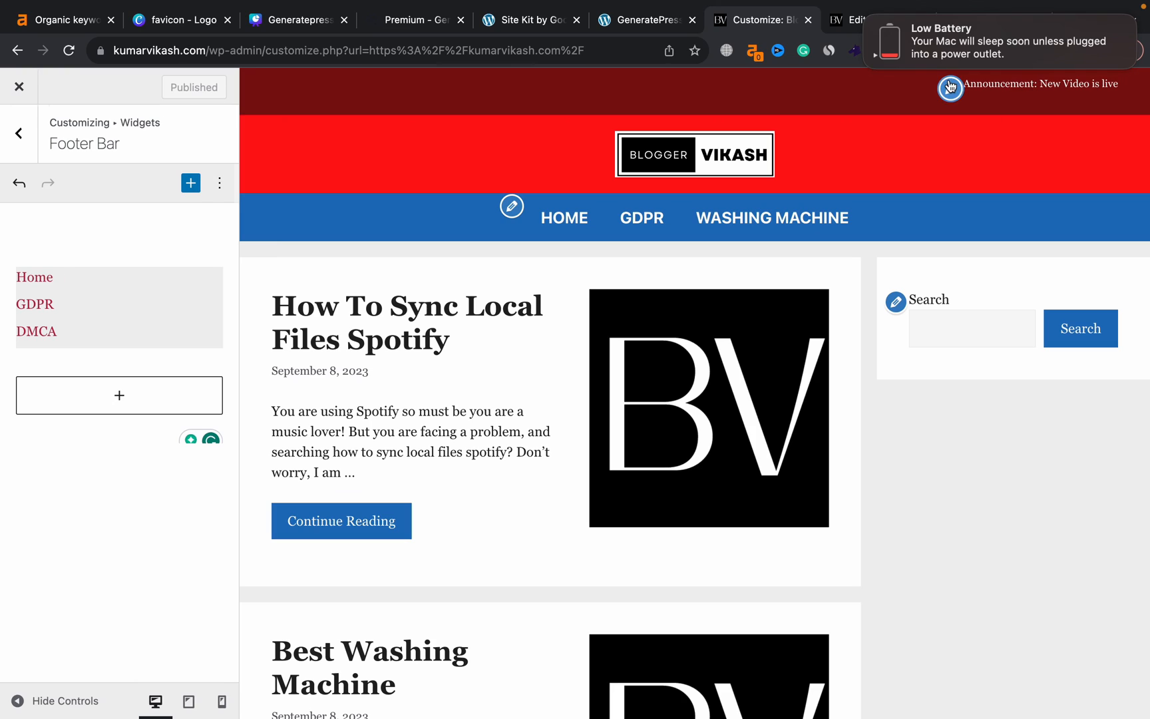
pyautogui.tripleClick(144, 283)
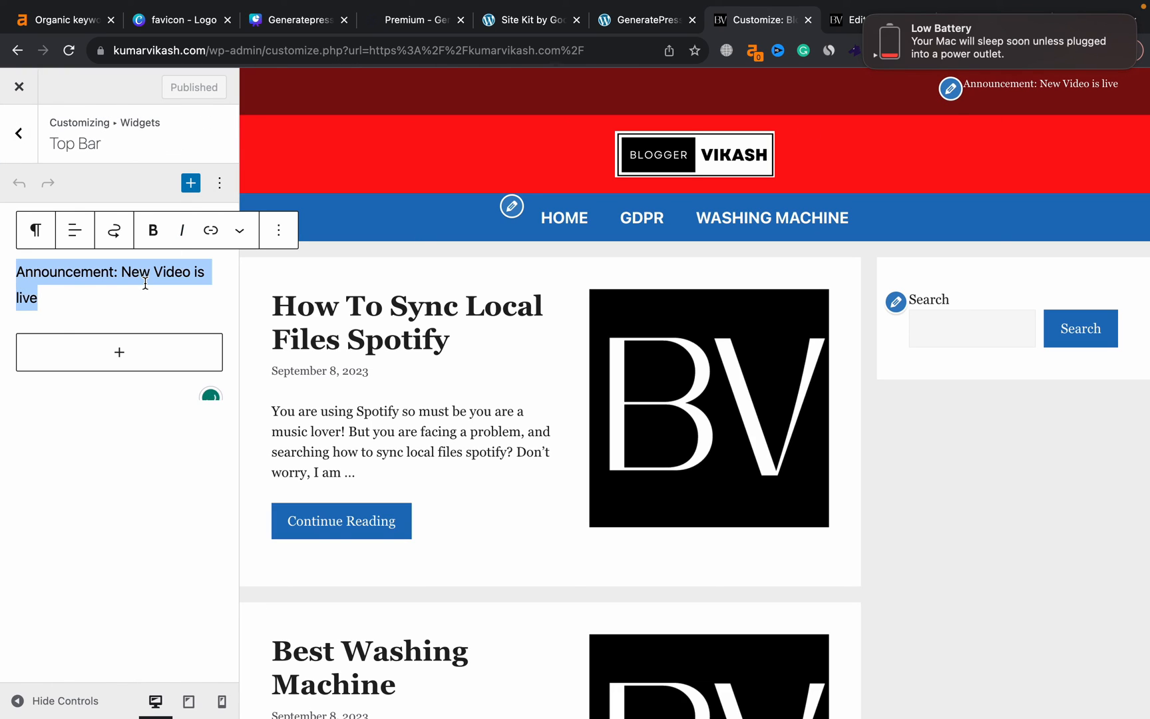
pyautogui.press('BackSpace')
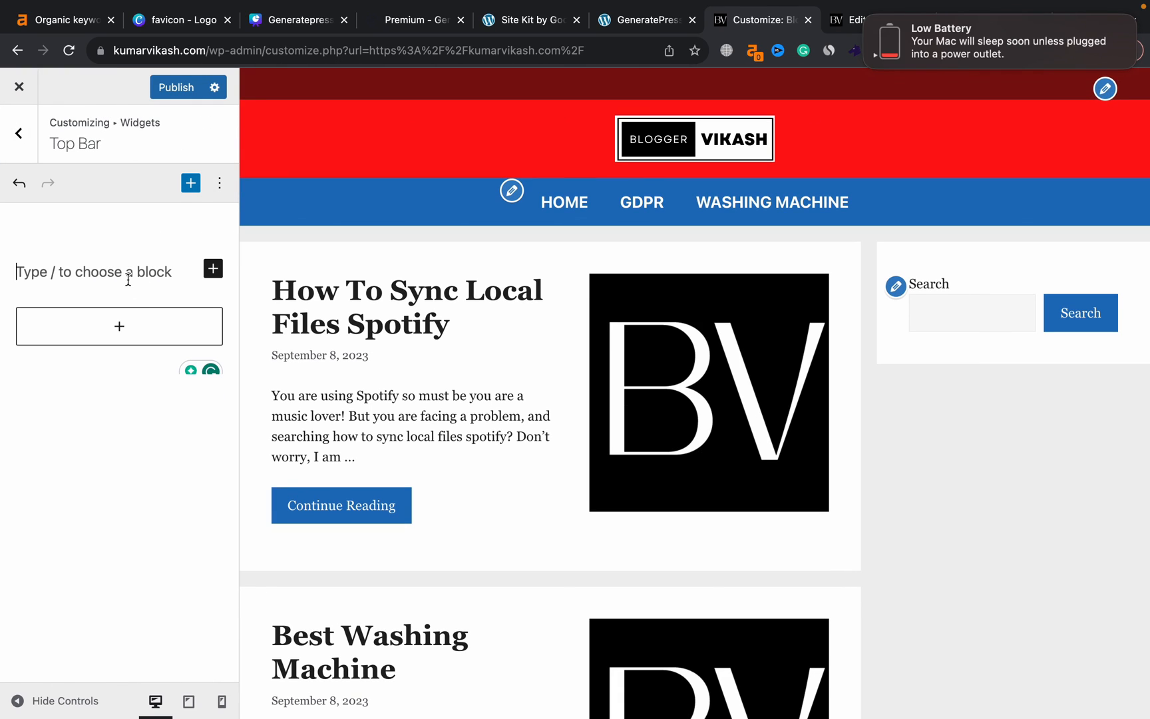
# Add a Navigation Menu block to the Top Bar widget area, assign it the "imp" menu, and publish.
pyautogui.click(122, 319)
pyautogui.write('menu')
pyautogui.click(147, 463)
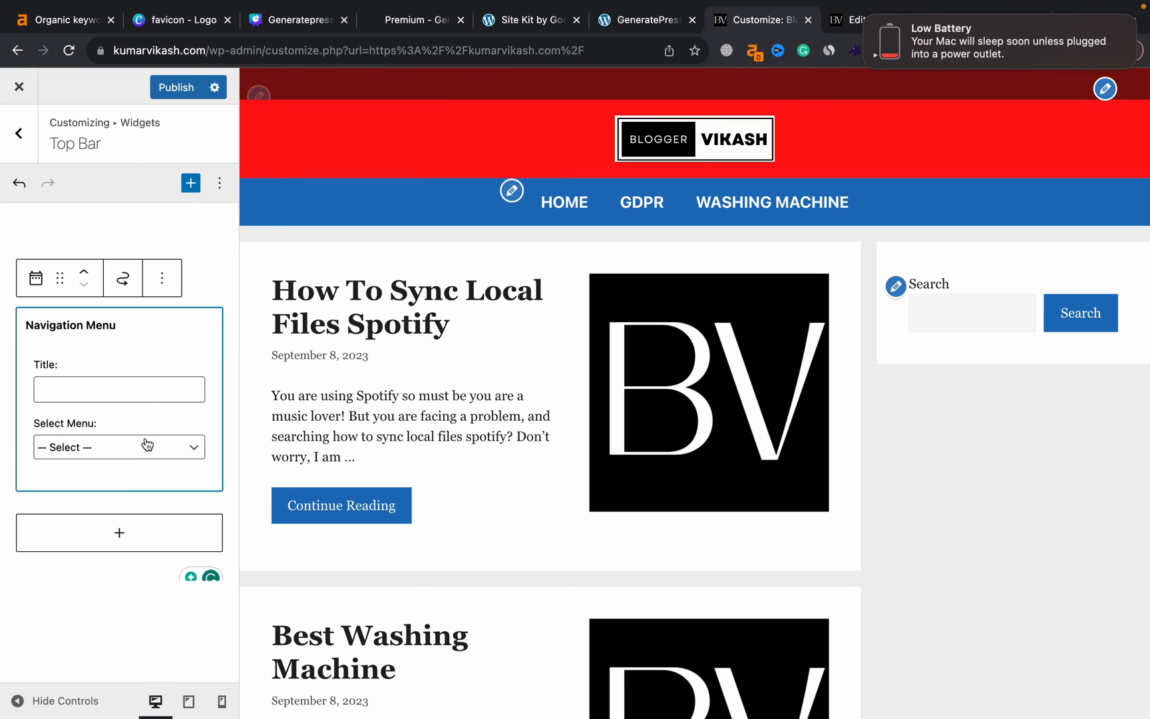
pyautogui.click(125, 447)
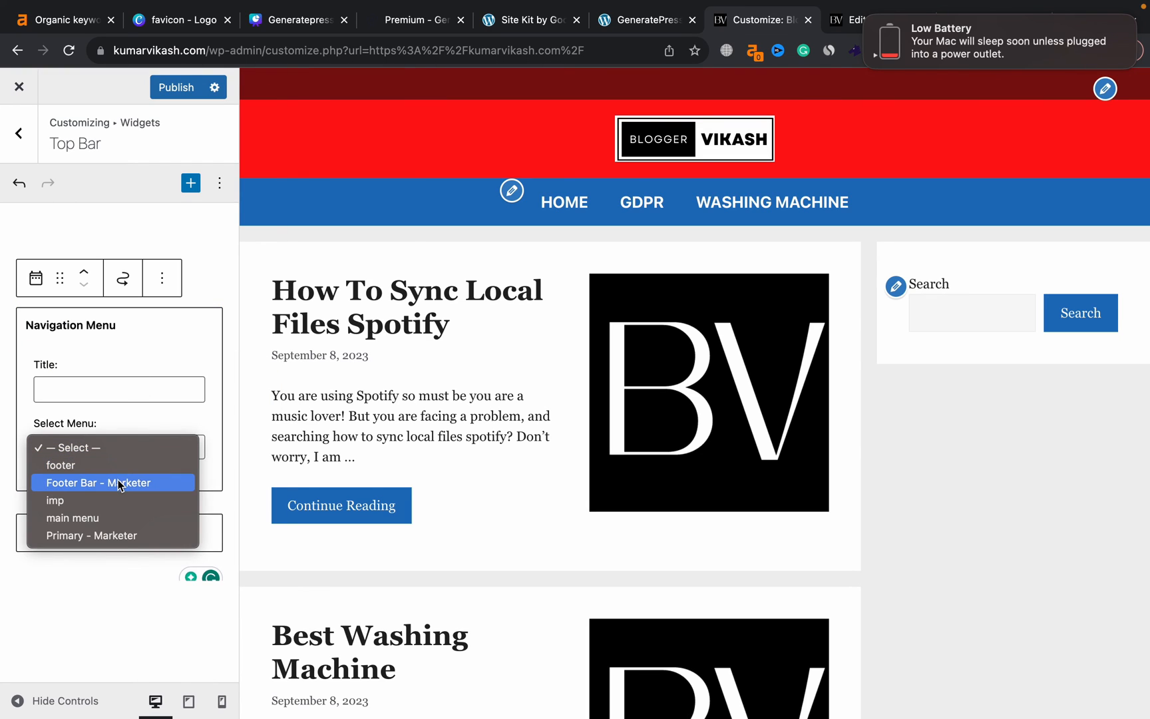
pyautogui.click(107, 517)
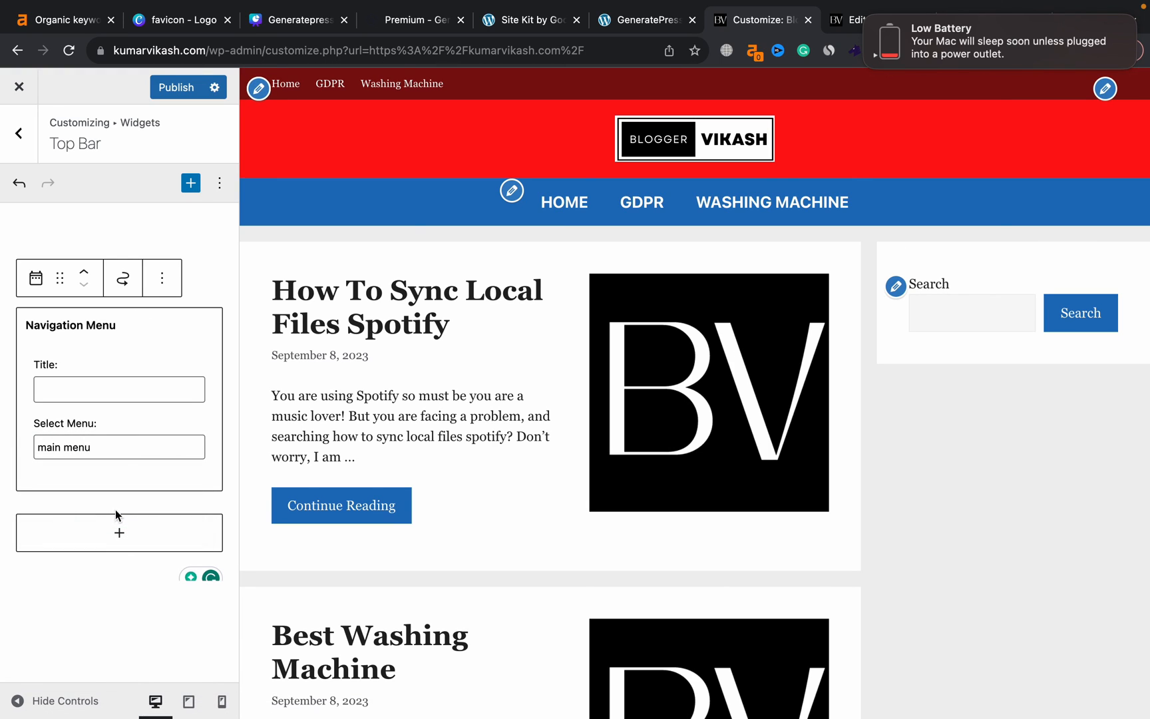
pyautogui.click(107, 443)
pyautogui.click(111, 465)
pyautogui.click(110, 455)
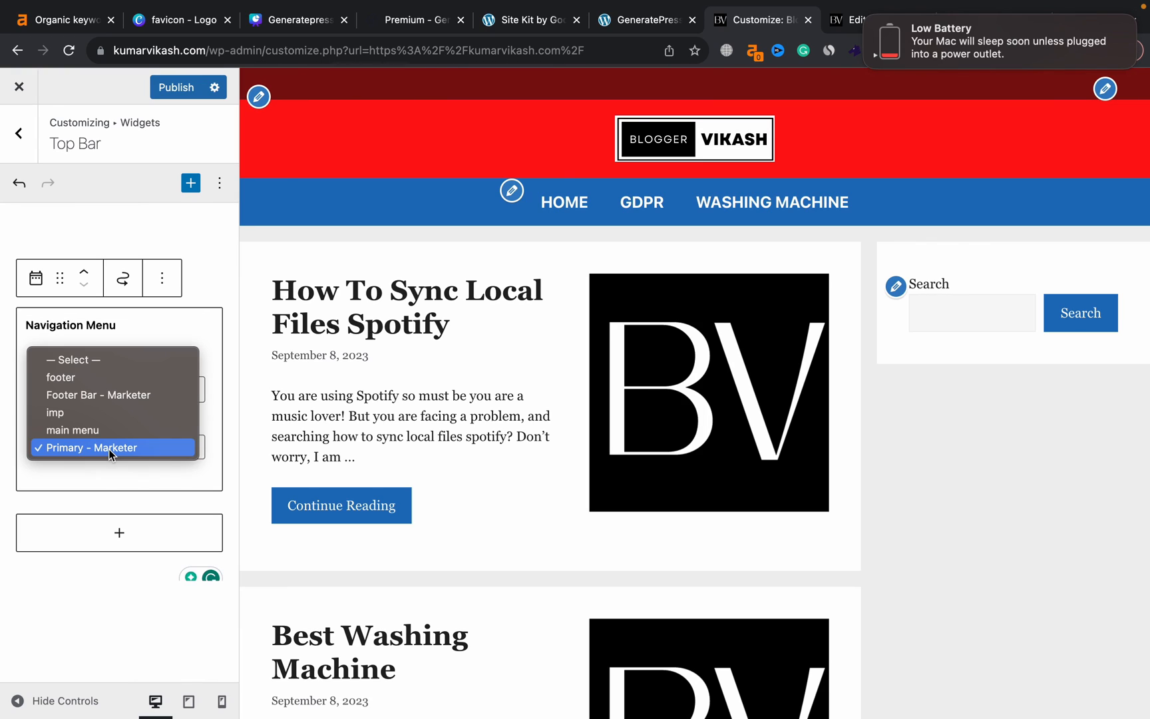
pyautogui.click(77, 412)
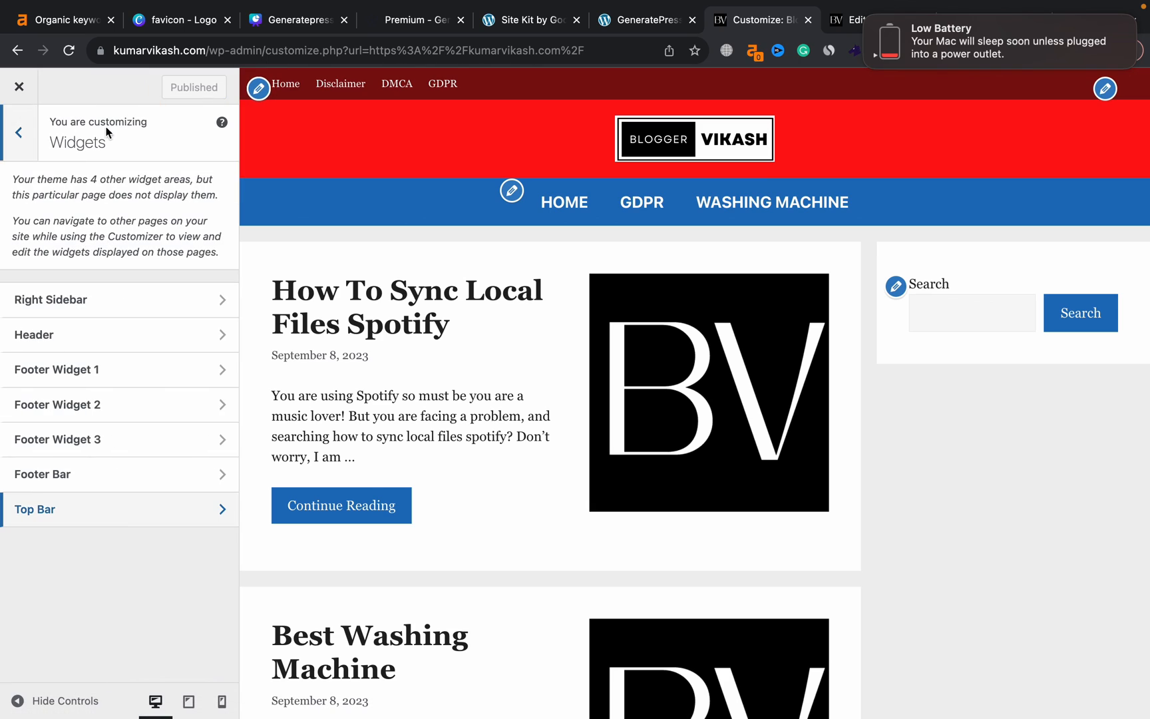
# Add the paragraph "Hello how are you?" below the Test heading in Footer Widget 1 and publish the change.
pyautogui.scroll(-5, 619, 466)
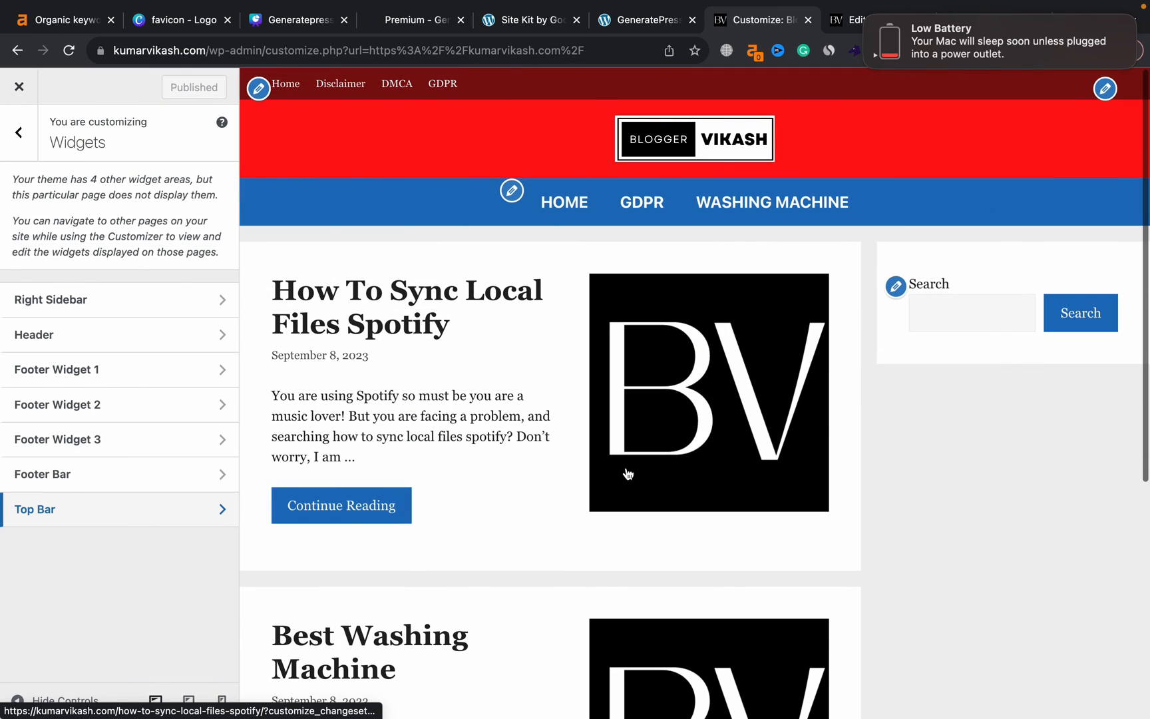
pyautogui.click(126, 368)
pyautogui.click(119, 346)
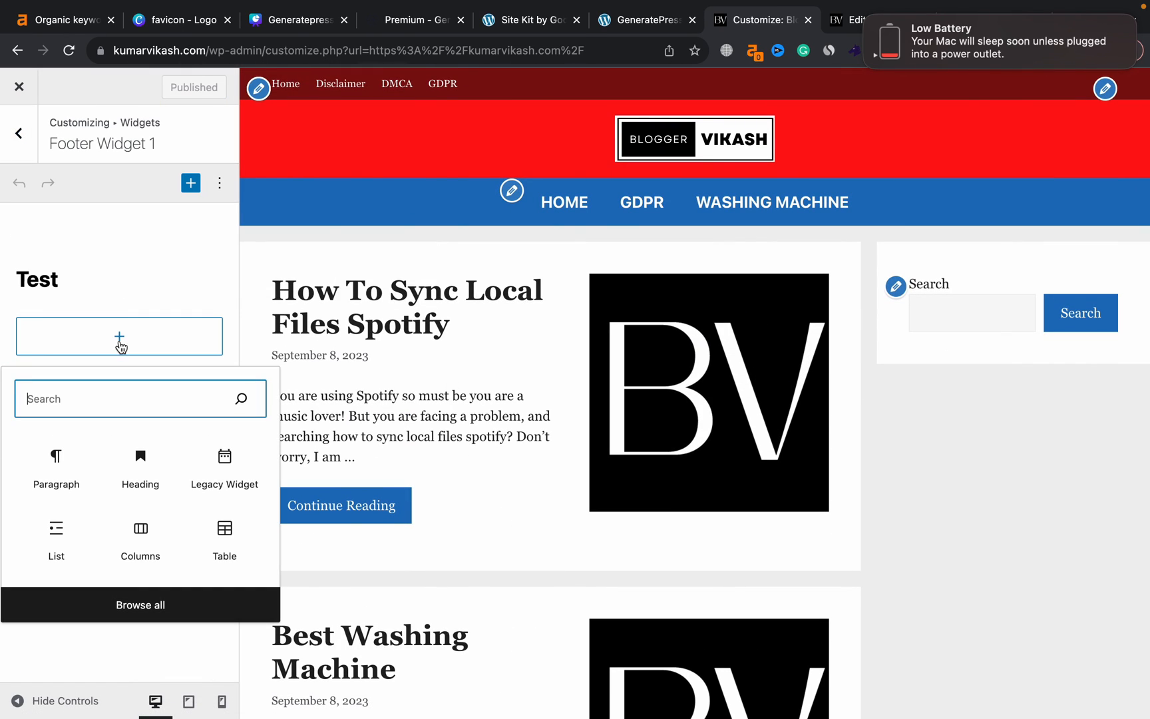
pyautogui.click(64, 465)
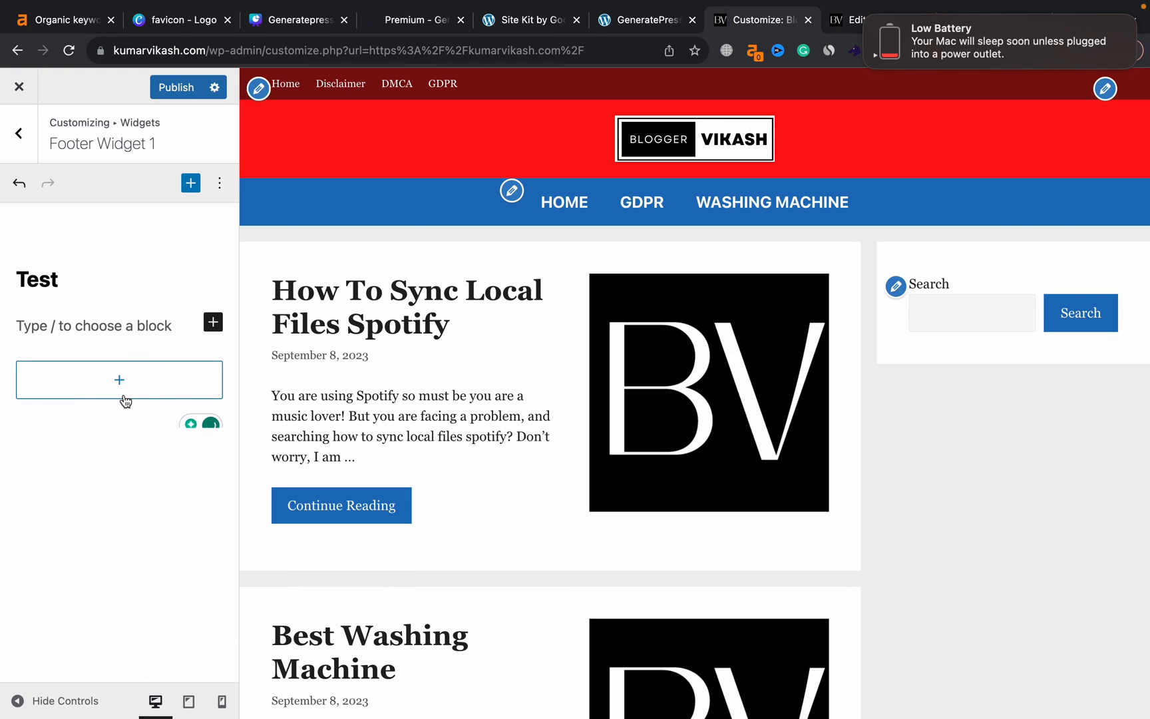
pyautogui.write('Hello how are you?')
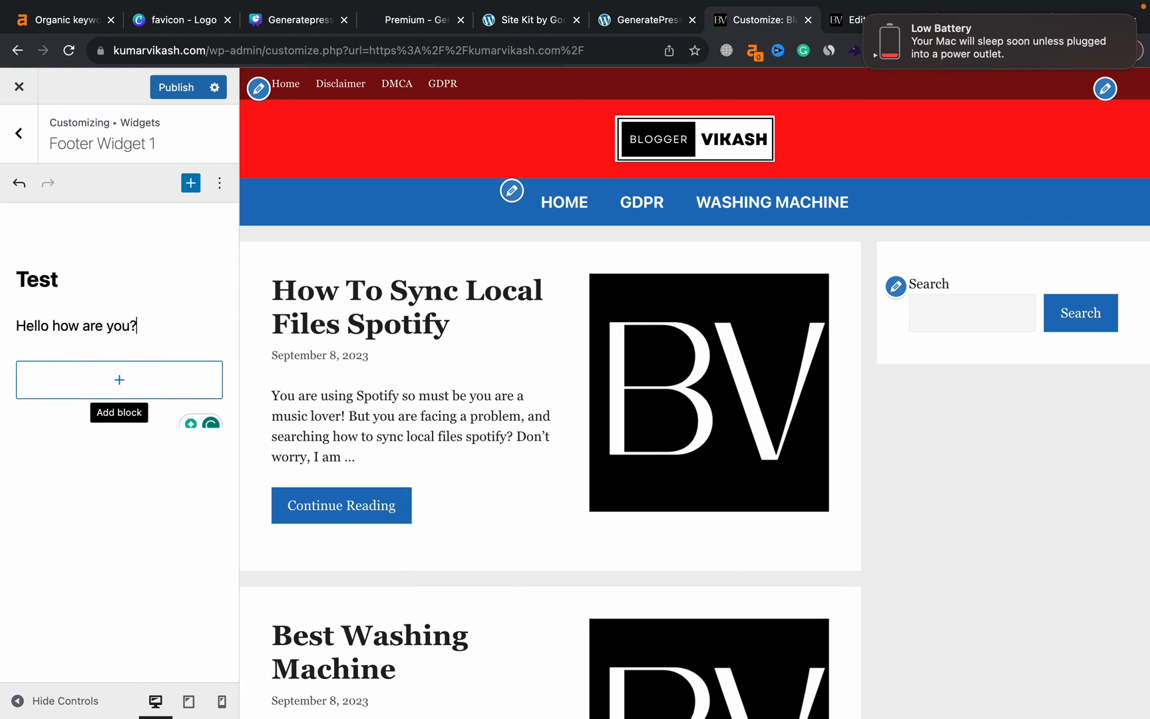
pyautogui.click(175, 88)
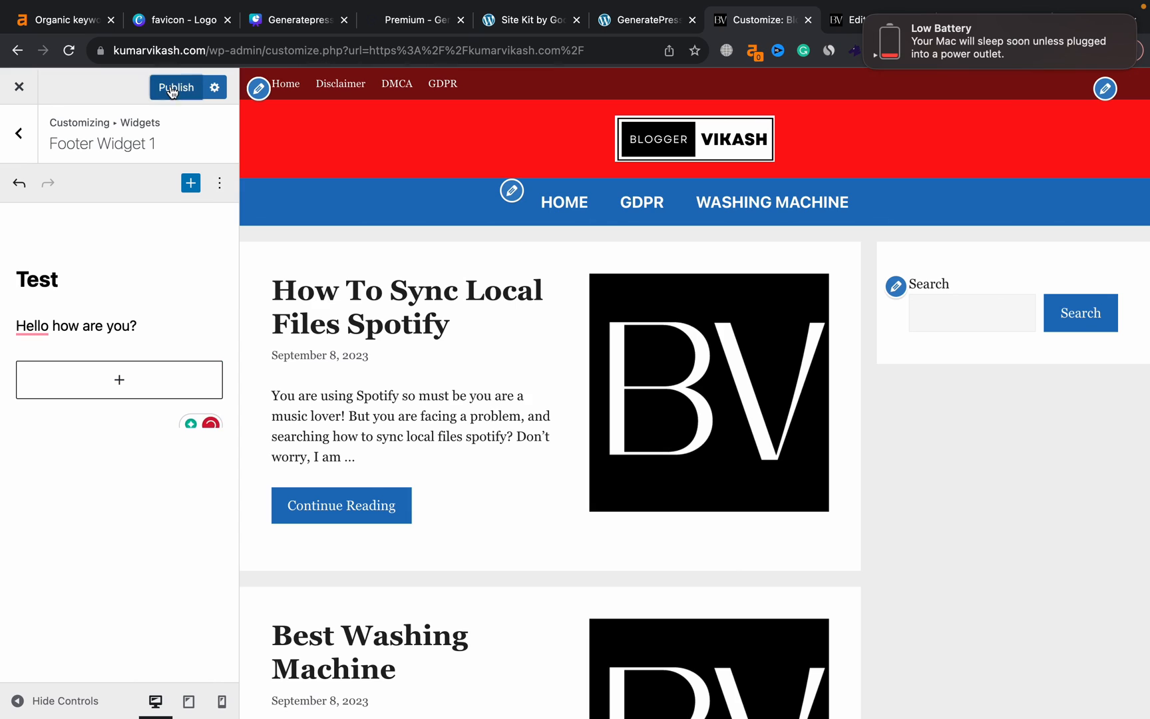
pyautogui.scroll(7, 651, 536)
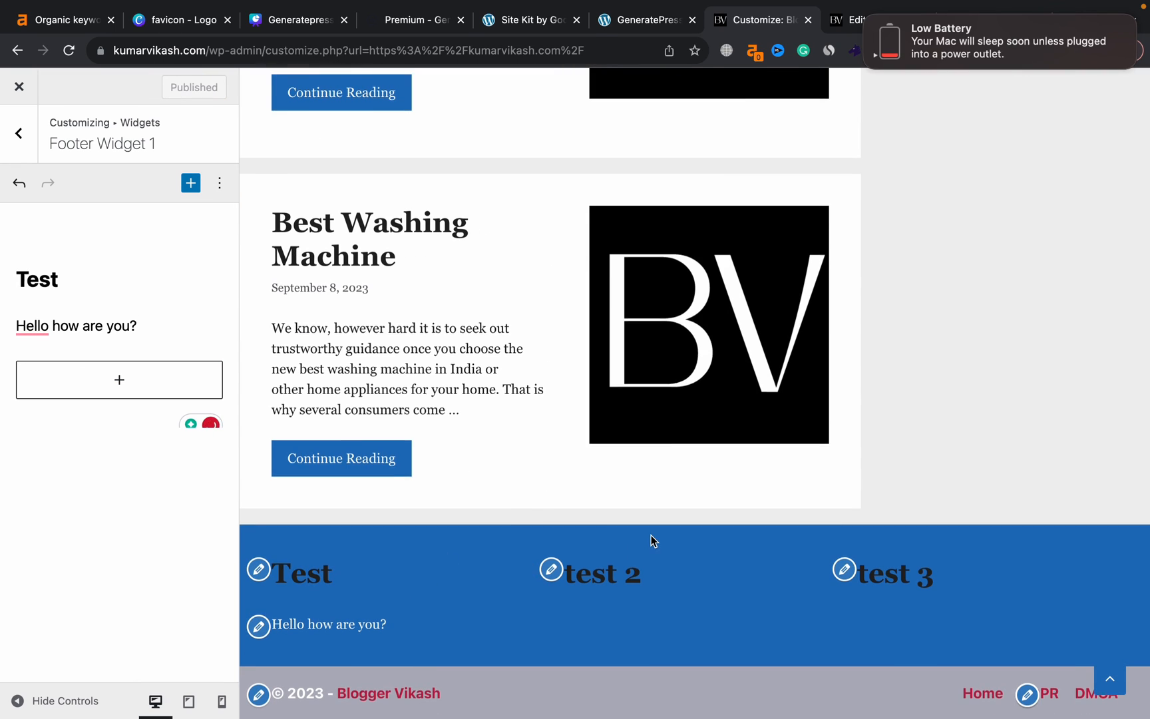
# Set the homepage to display the static page about the free11.in acquisition and publish the change.
pyautogui.click(19, 133)
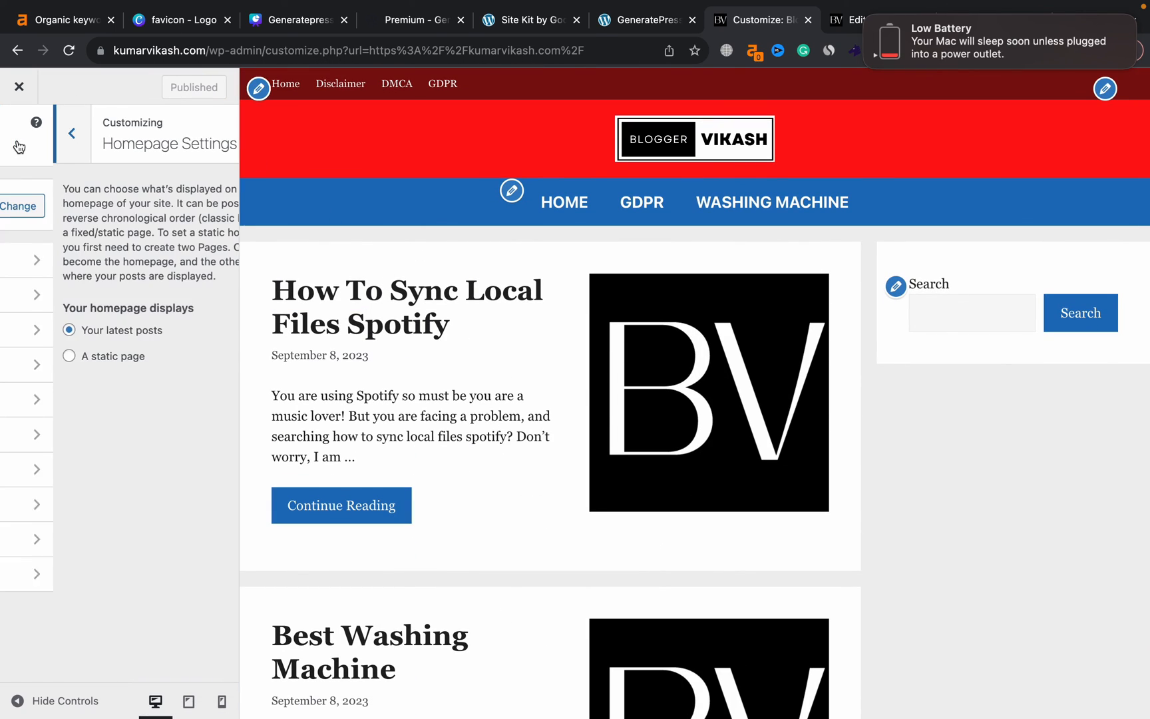
pyautogui.click(127, 531)
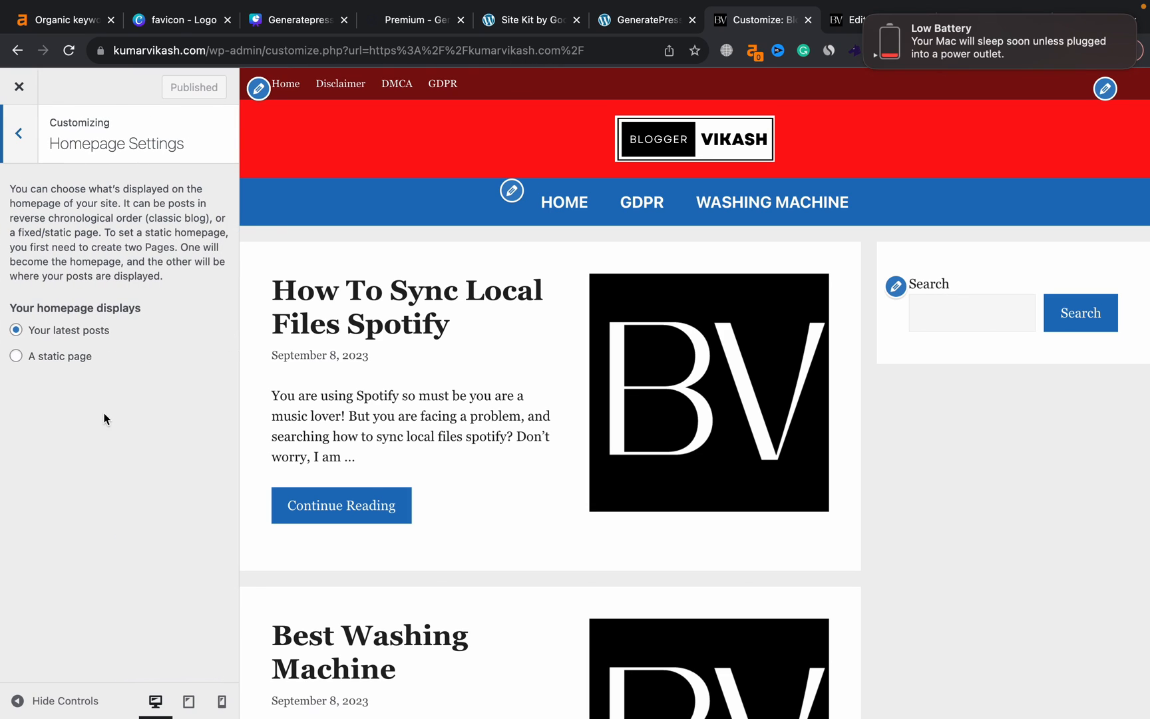
pyautogui.scroll(-15, 302, 339)
pyautogui.scroll(15, 345, 373)
pyautogui.click(17, 357)
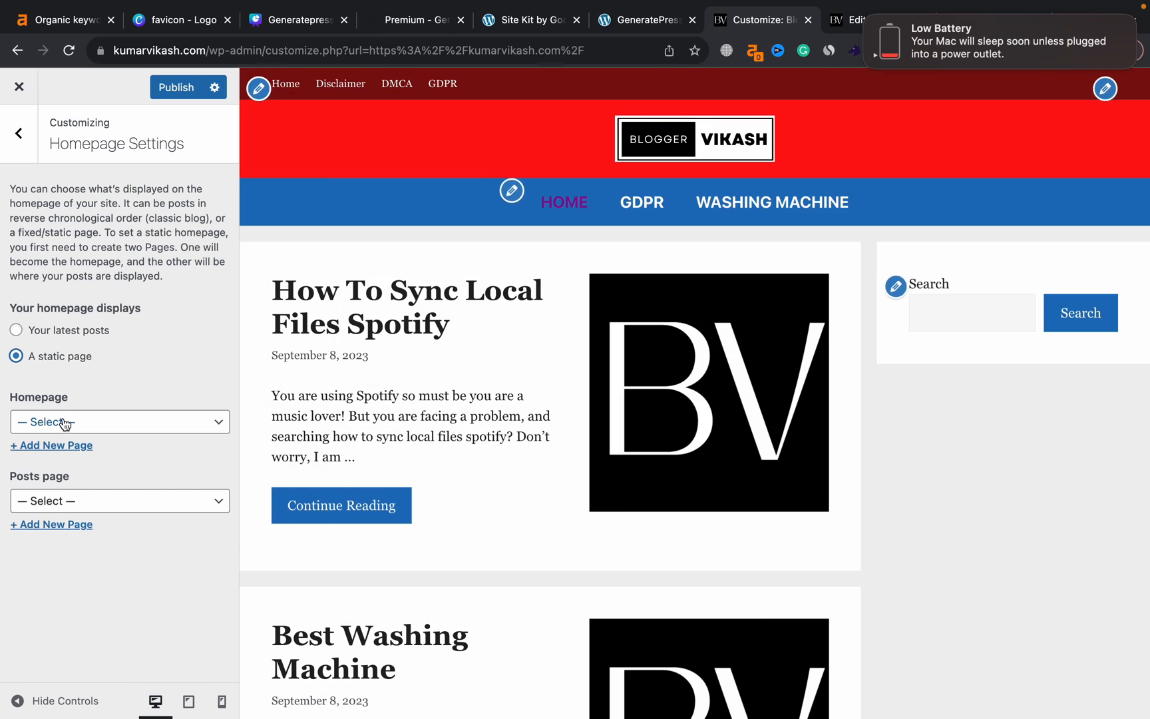
pyautogui.click(65, 422)
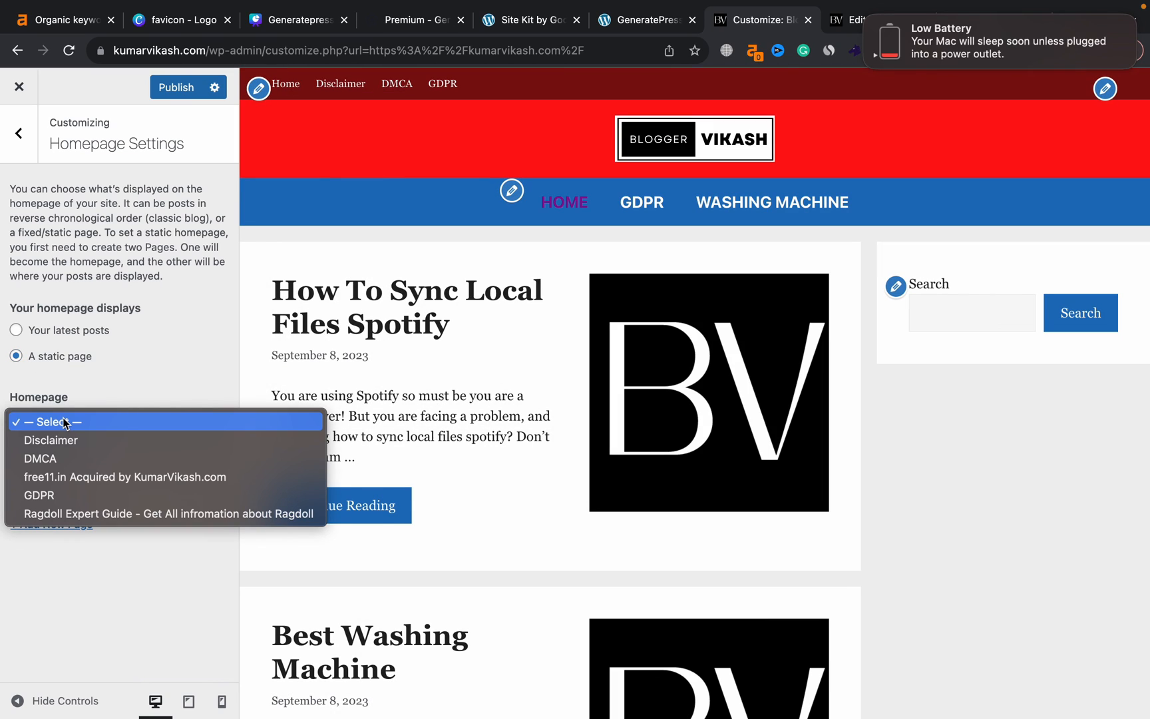
pyautogui.click(63, 477)
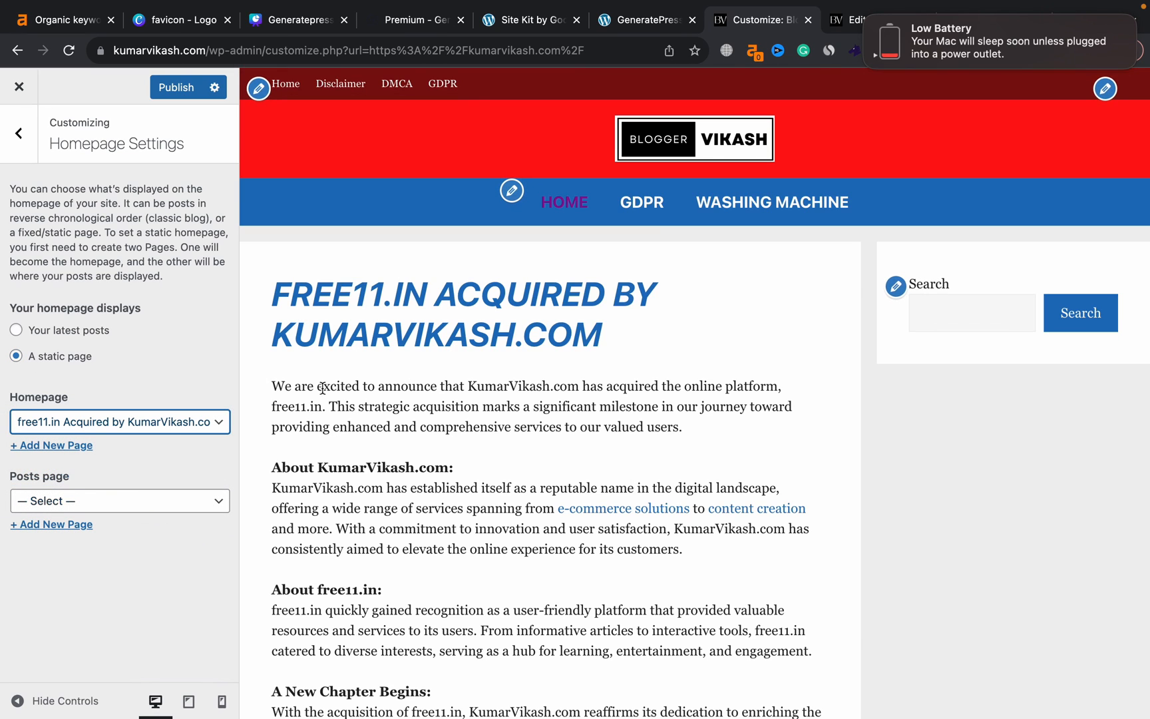
pyautogui.scroll(-6, 500, 427)
pyautogui.scroll(10, 498, 422)
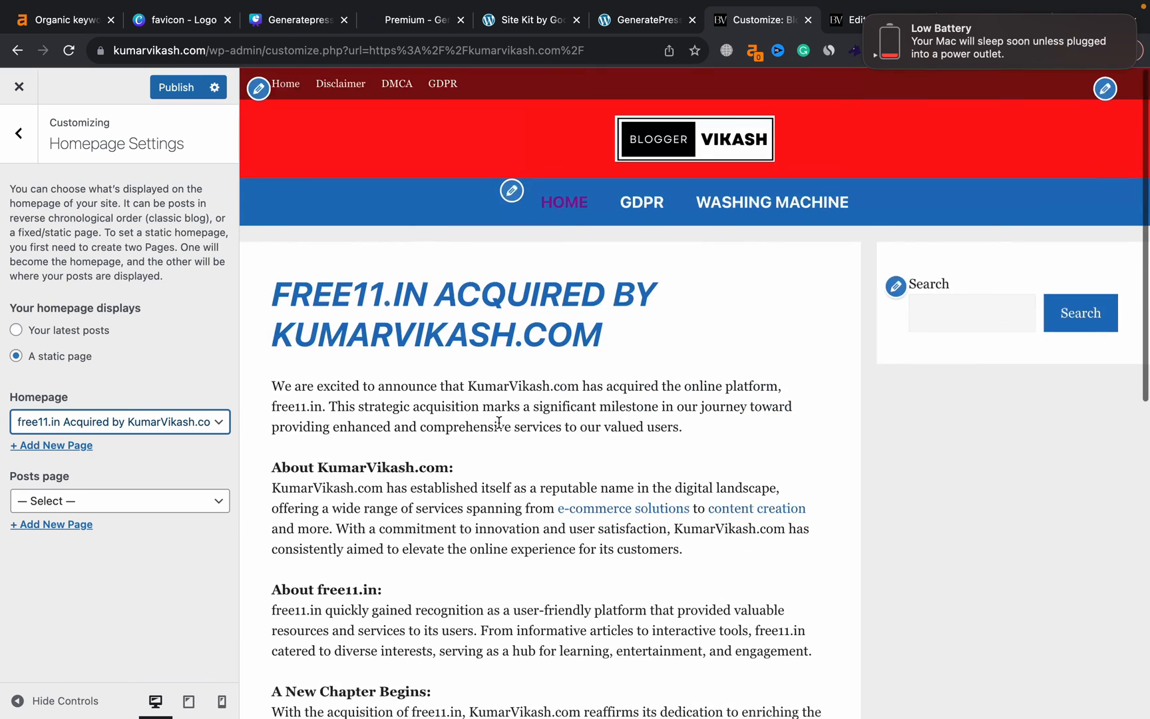
pyautogui.click(168, 90)
# Set the homepage to display the latest posts, publish, and return to the main customizer sections.
pyautogui.click(16, 330)
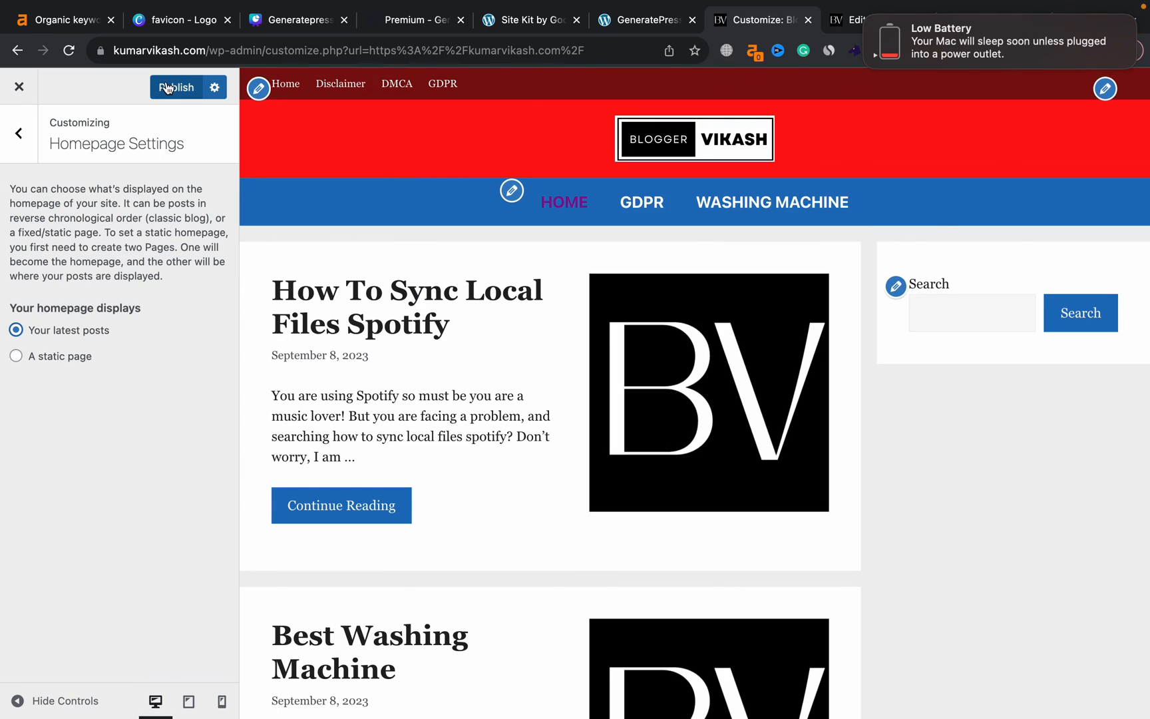
pyautogui.click(167, 87)
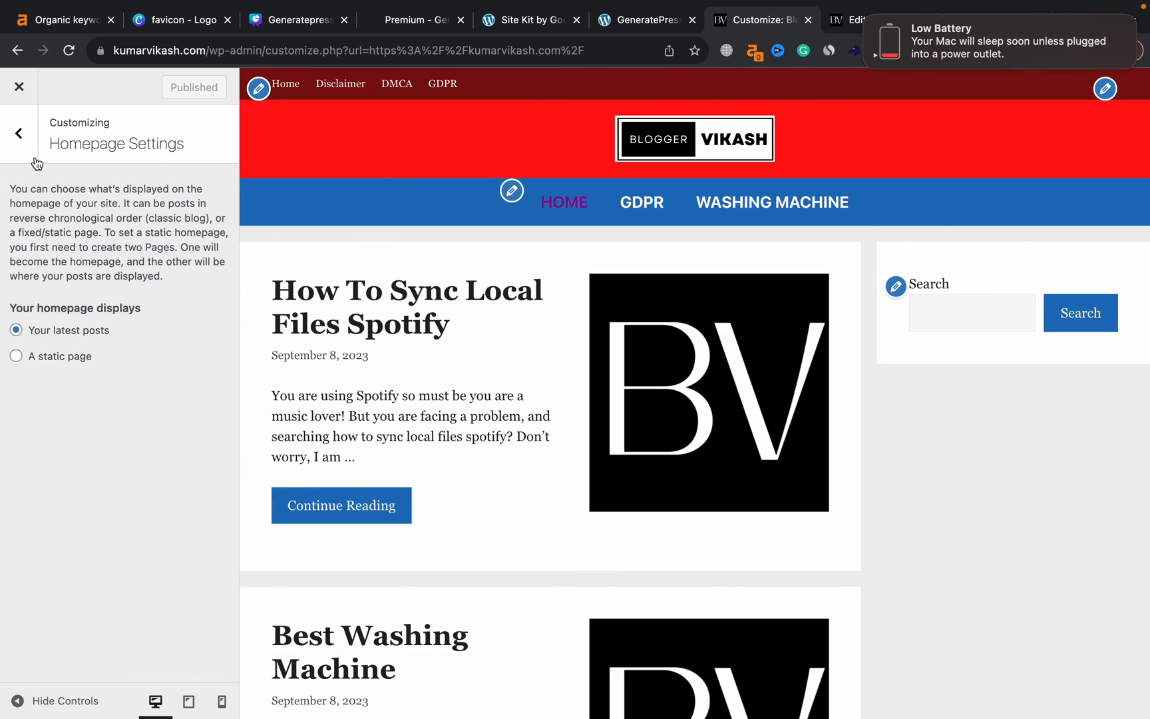
pyautogui.click(20, 142)
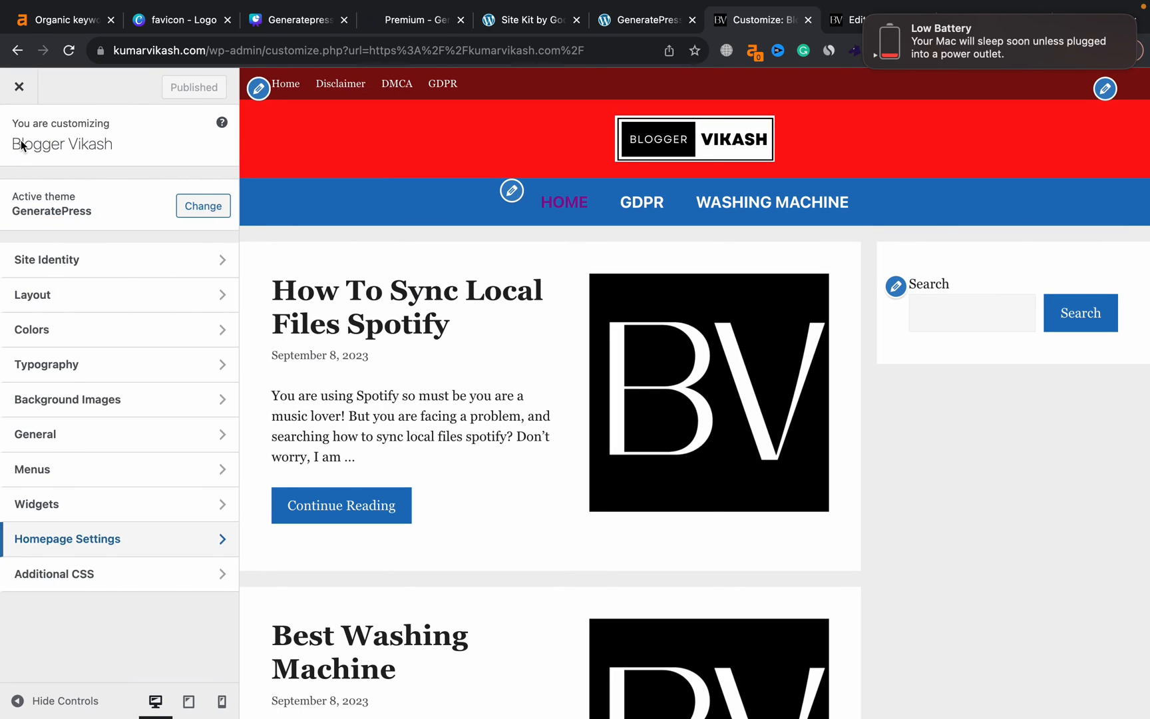
# Check the Additional CSS section, and close the customizer to review the live homepage.
pyautogui.click(87, 574)
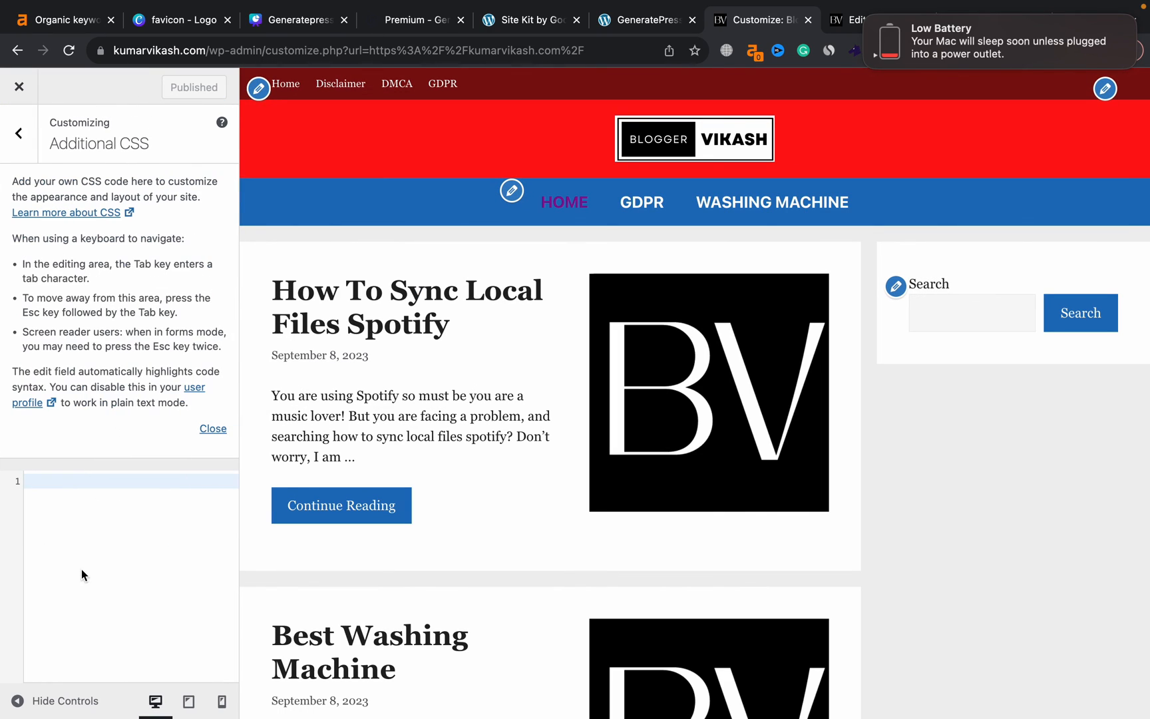
pyautogui.click(19, 133)
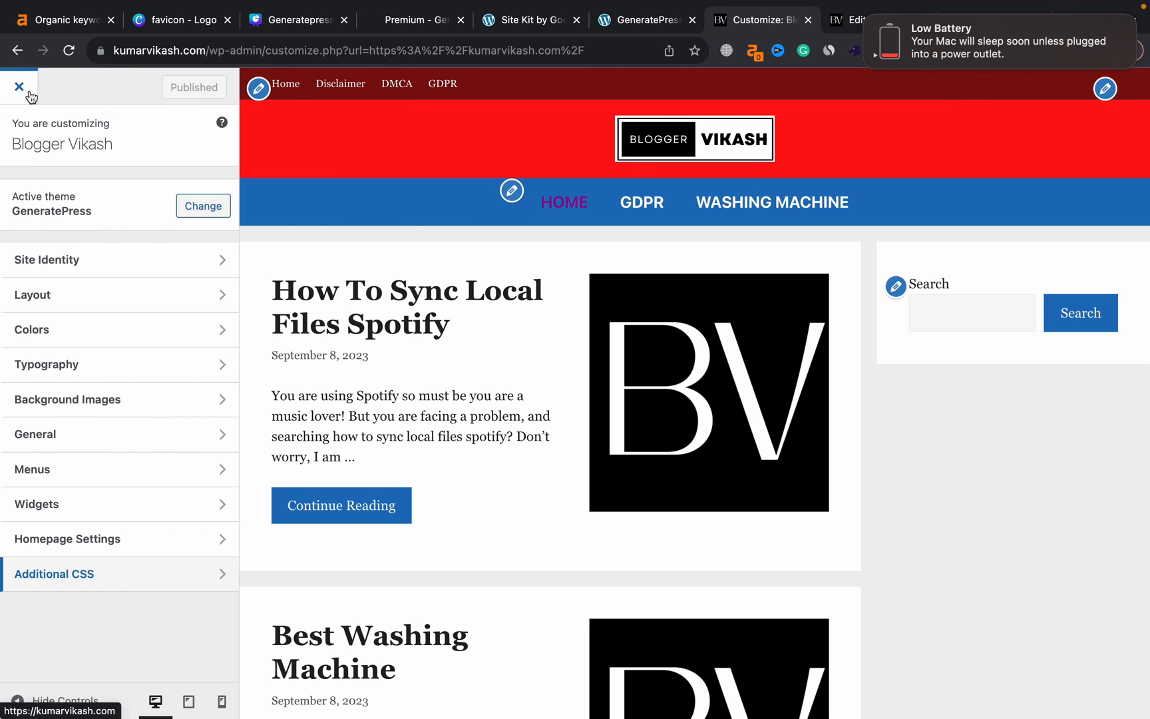
pyautogui.click(19, 87)
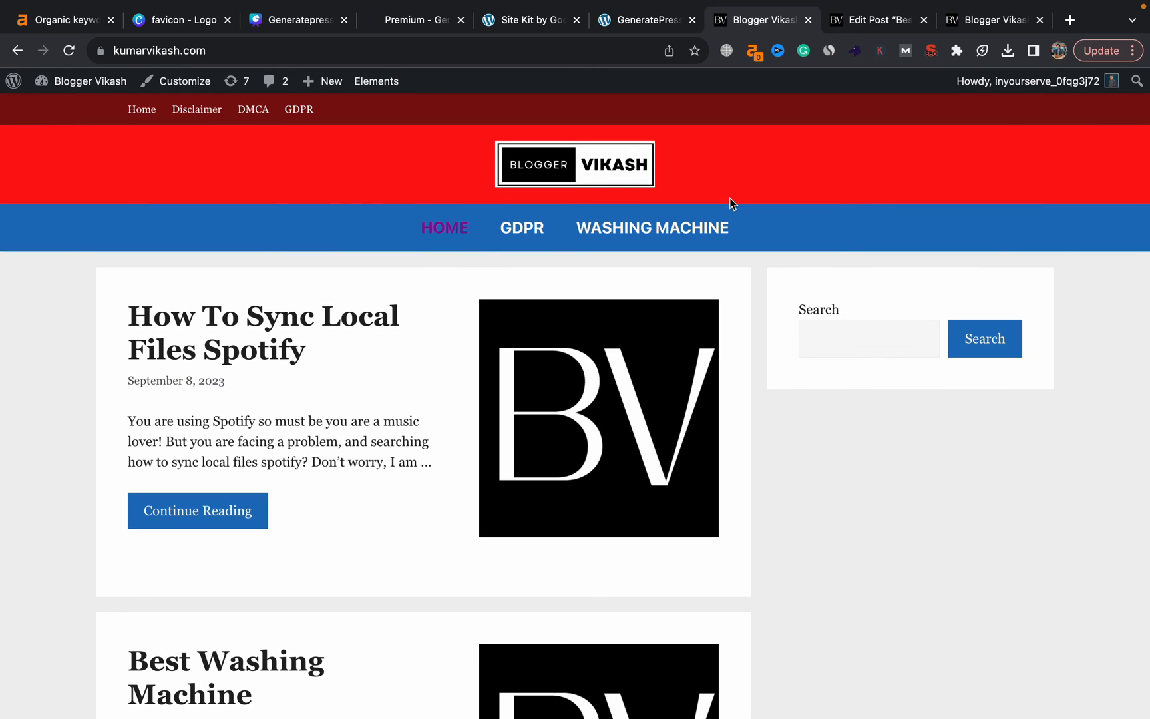
pyautogui.scroll(-8, 730, 198)
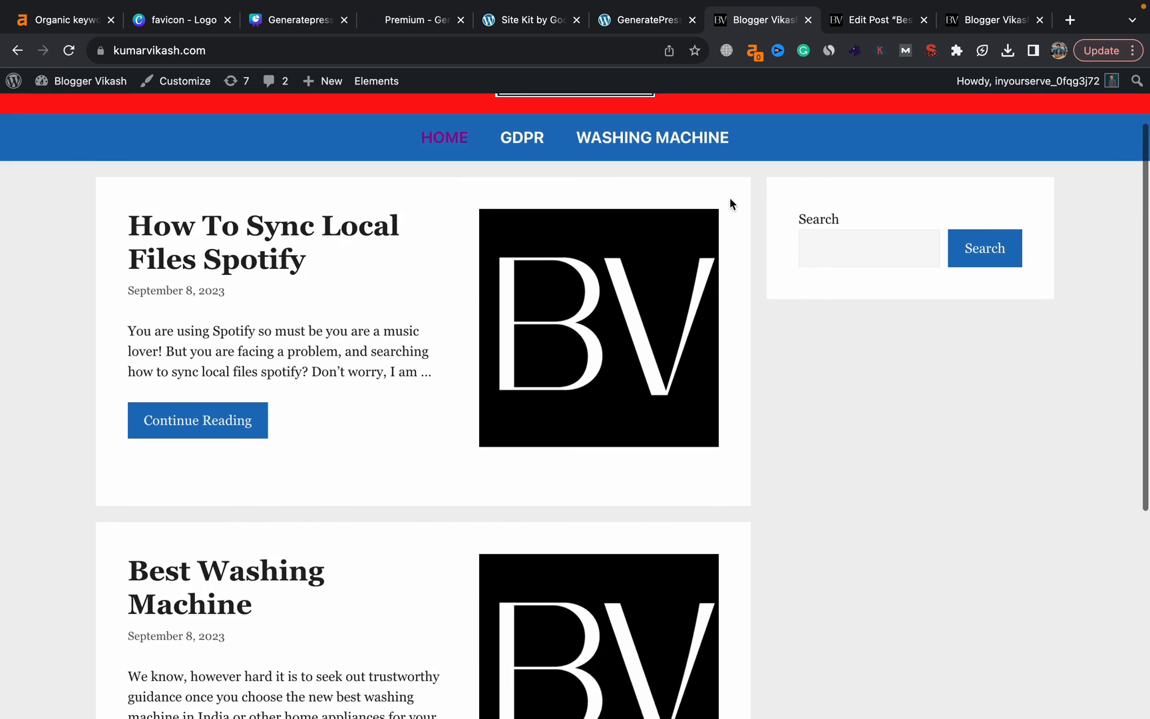
pyautogui.scroll(8, 730, 198)
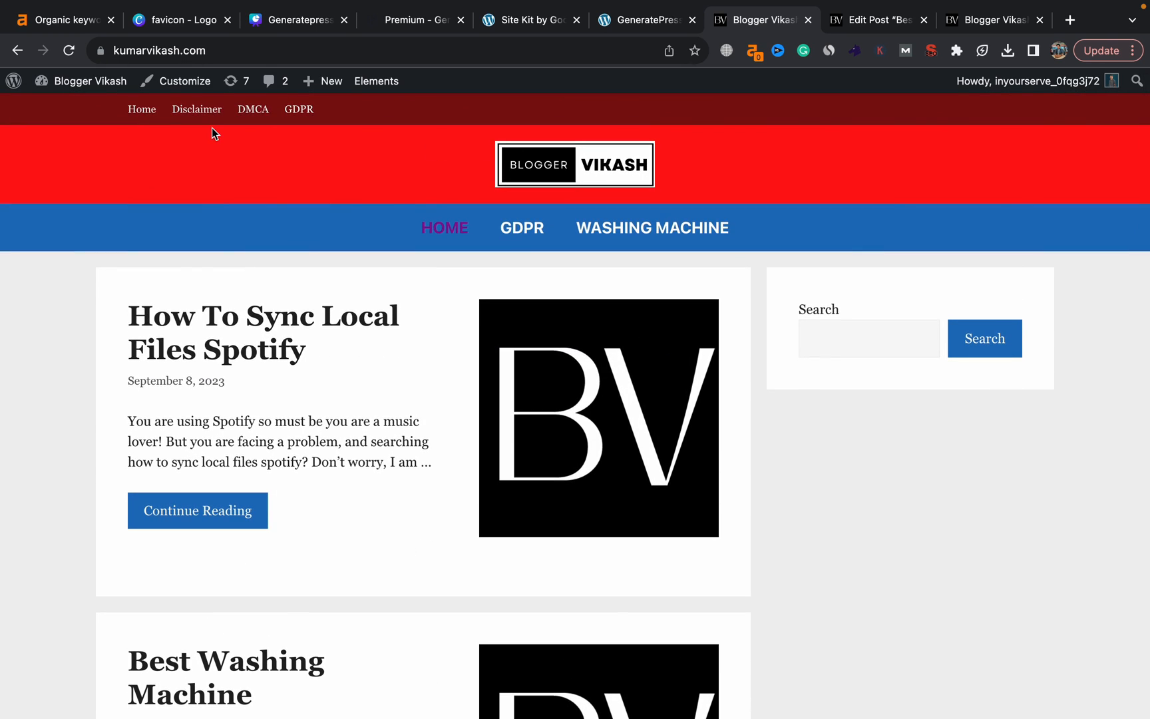
# Go to the WordPress dashboard and open the GeneratePress options page under Appearance.
pyautogui.moveTo(106, 91)
pyautogui.click(77, 111)
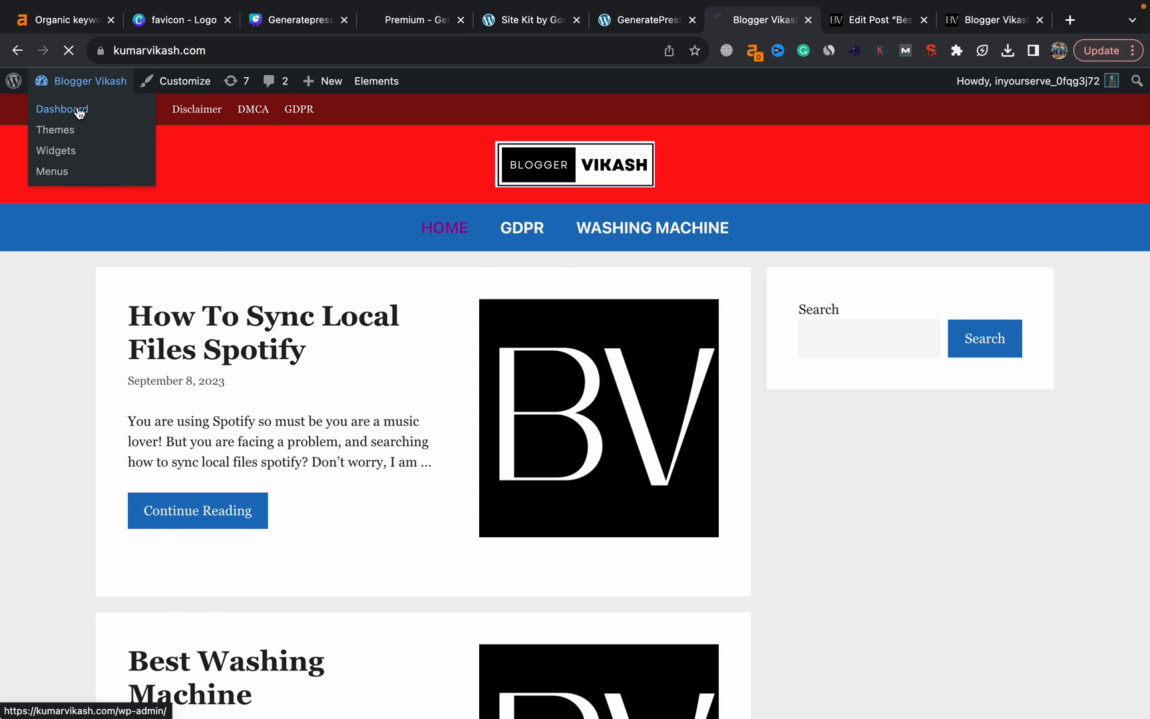
pyautogui.moveTo(58, 327)
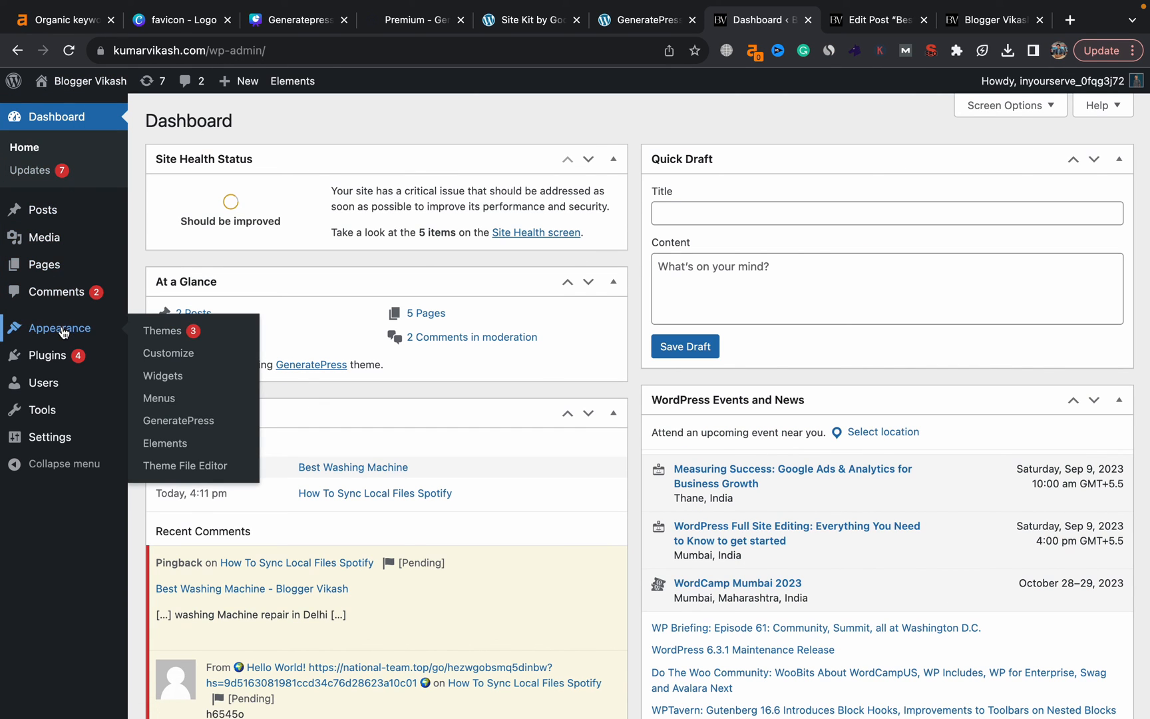
pyautogui.click(167, 422)
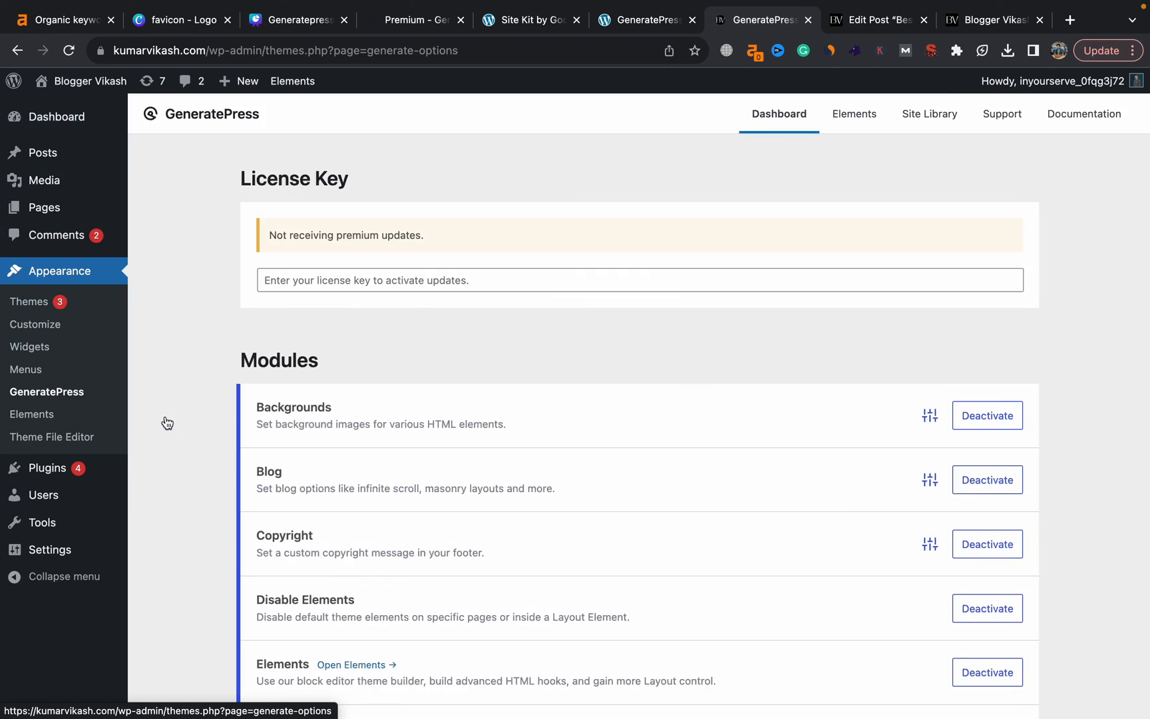
pyautogui.scroll(-1, 360, 413)
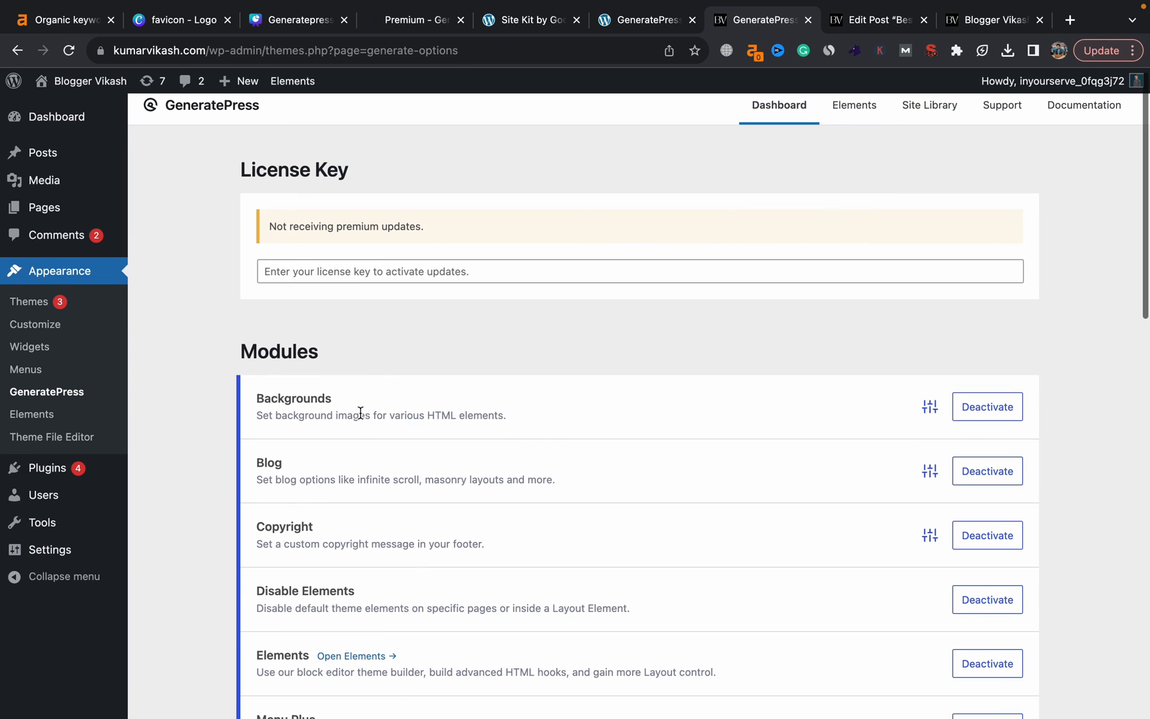
# Browse the GeneratePress Site Library and open the Marketer site design.
pyautogui.click(915, 105)
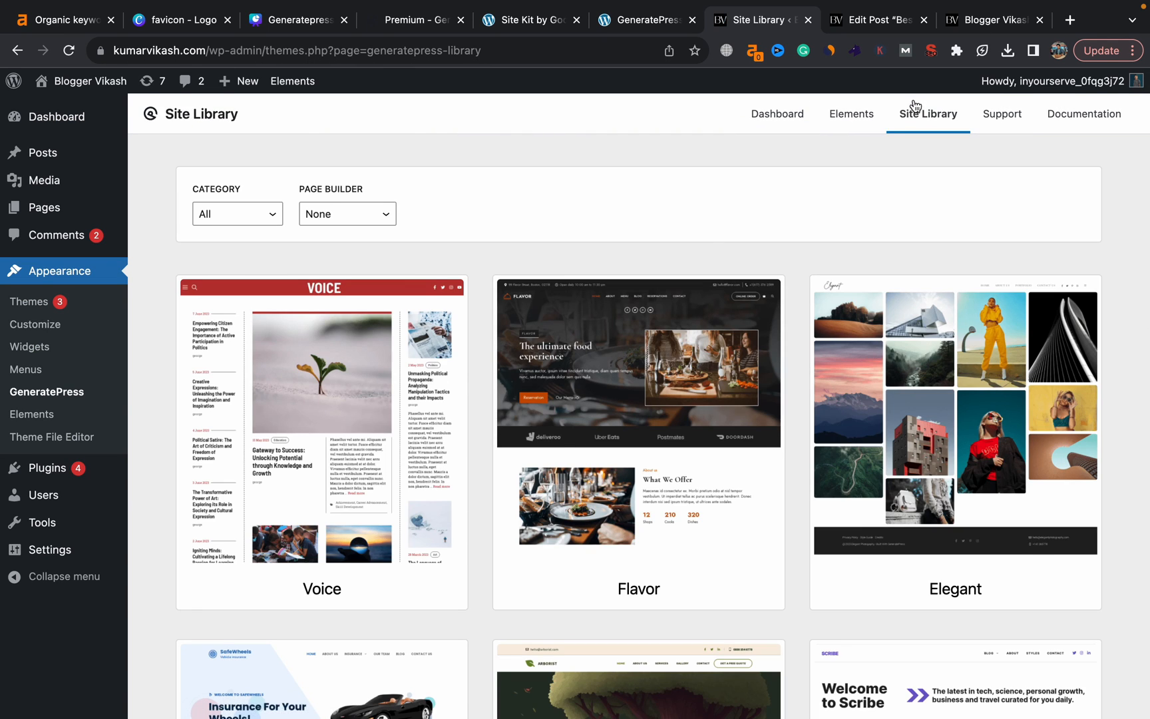
pyautogui.scroll(-5, 573, 301)
pyautogui.scroll(-10, 573, 302)
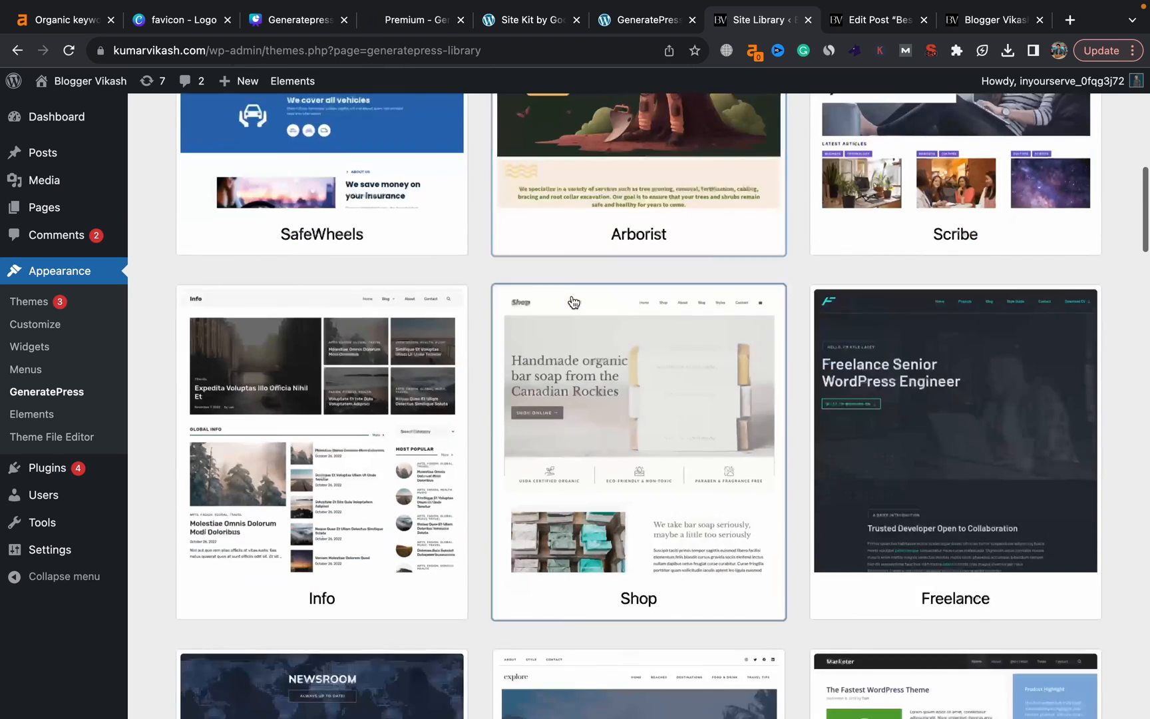
pyautogui.scroll(-3, 573, 301)
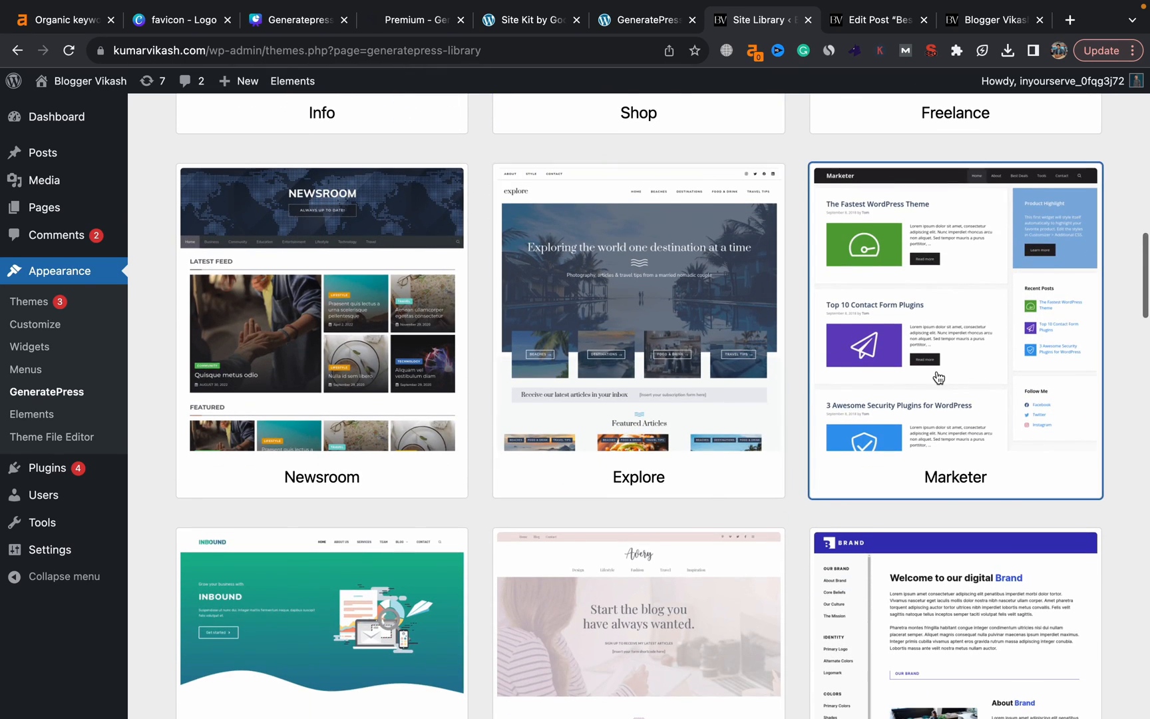
pyautogui.click(946, 362)
# Import the Marketer site with theme options and demo content enabled, acknowledging that the process makes changes to the website.
pyautogui.click(958, 278)
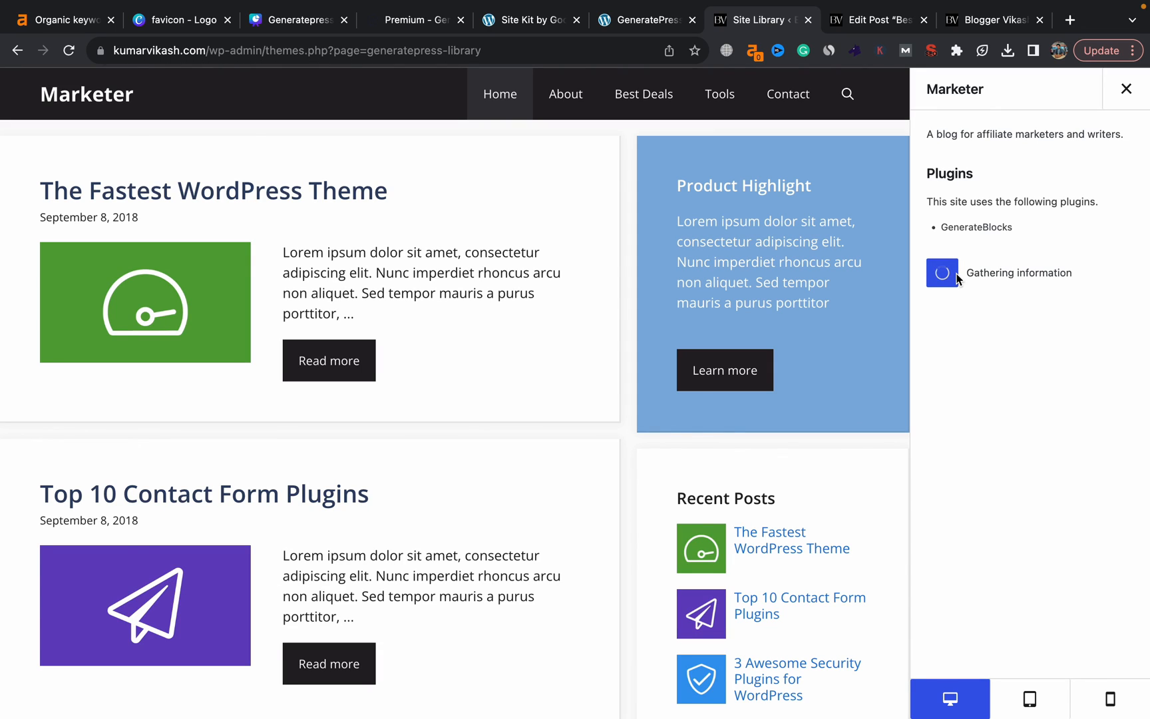
pyautogui.click(944, 334)
pyautogui.click(945, 337)
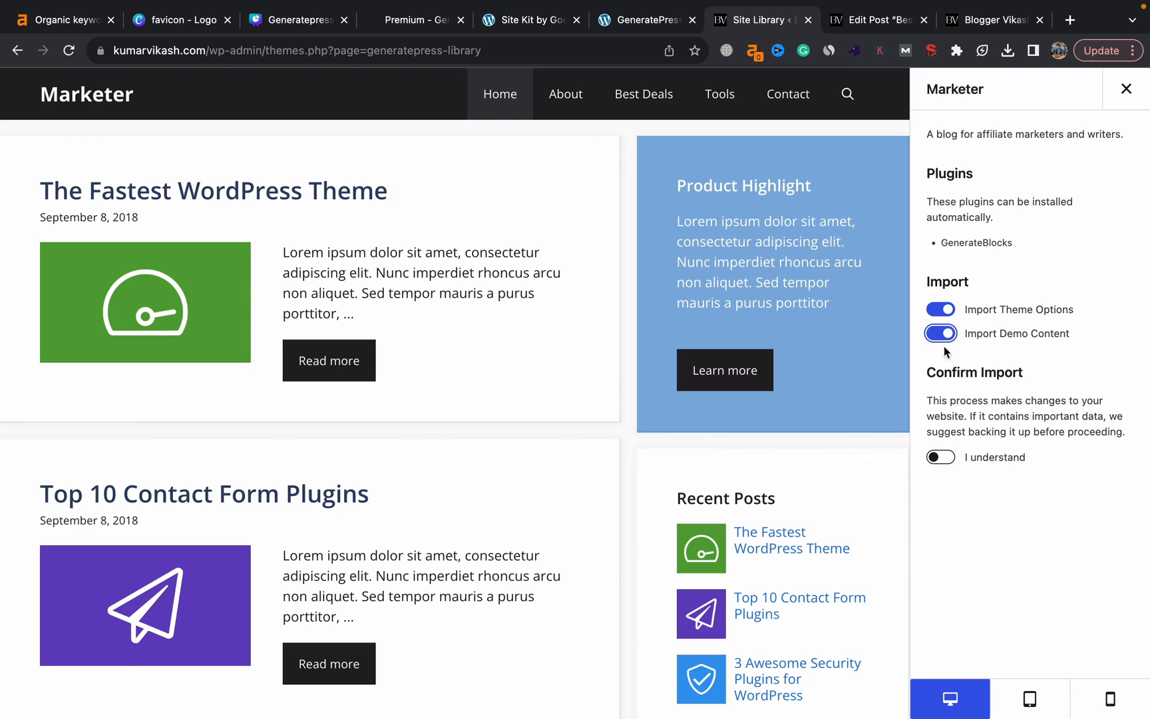
pyautogui.click(944, 458)
pyautogui.click(964, 500)
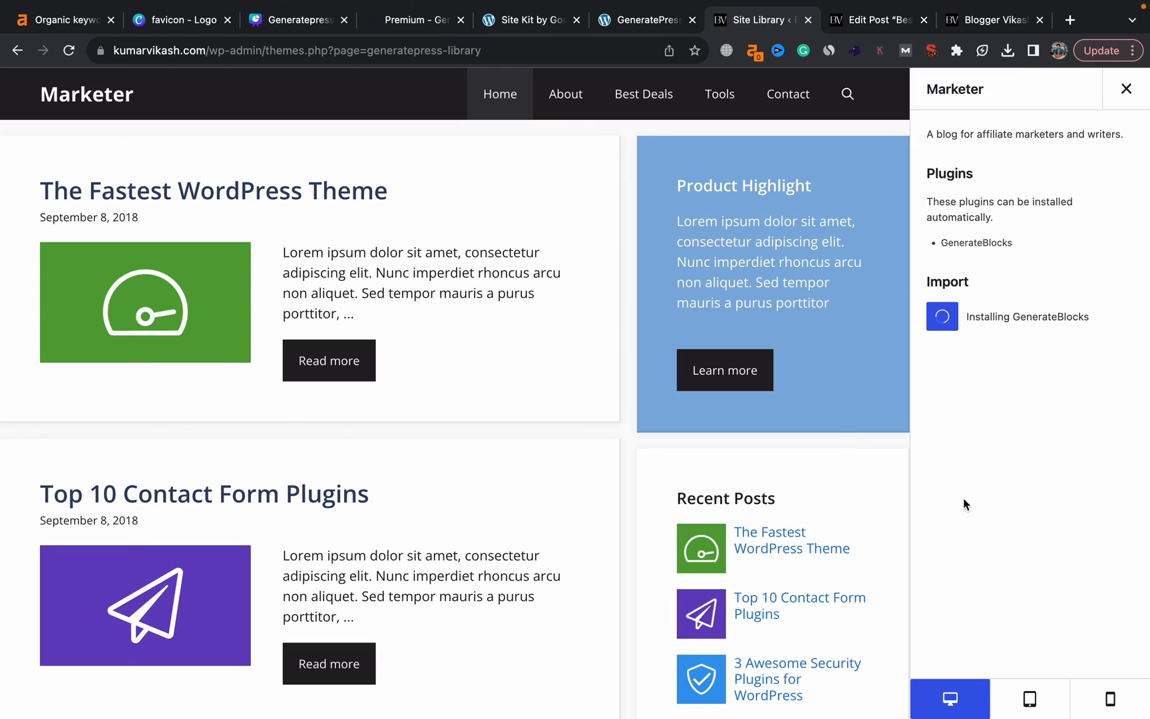
# Preview the Marketer design's mobile layout and look through its posts.
pyautogui.click(1109, 699)
pyautogui.scroll(-15, 497, 565)
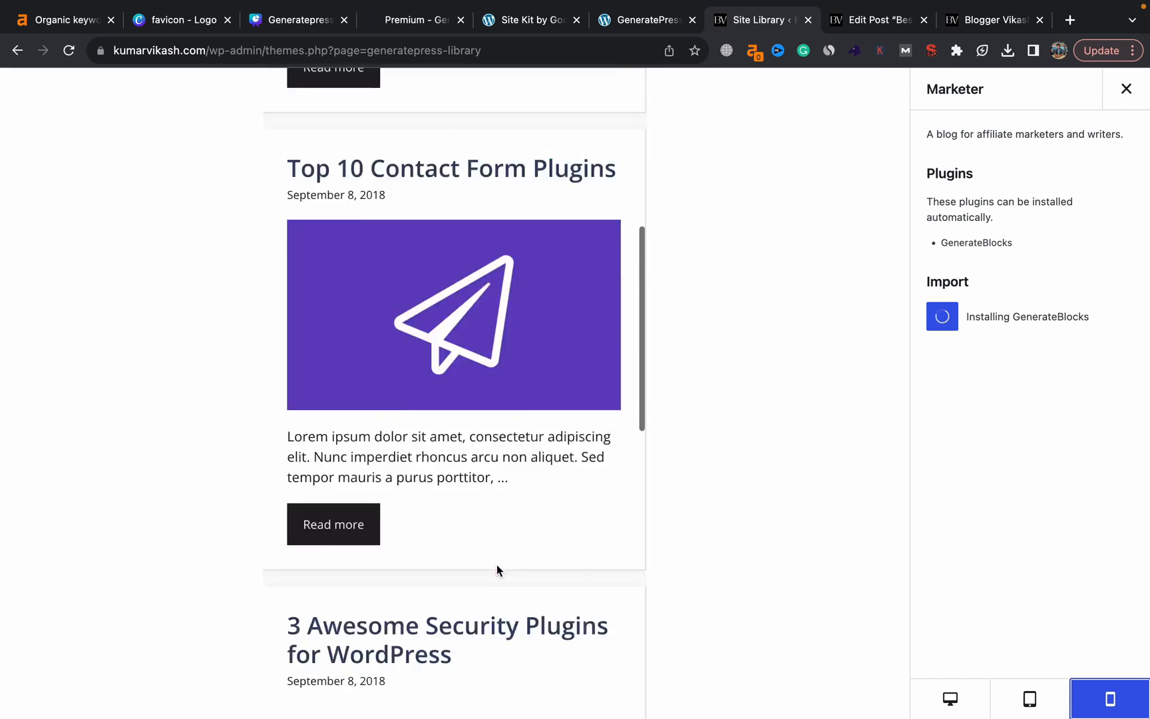
pyautogui.scroll(10, 497, 564)
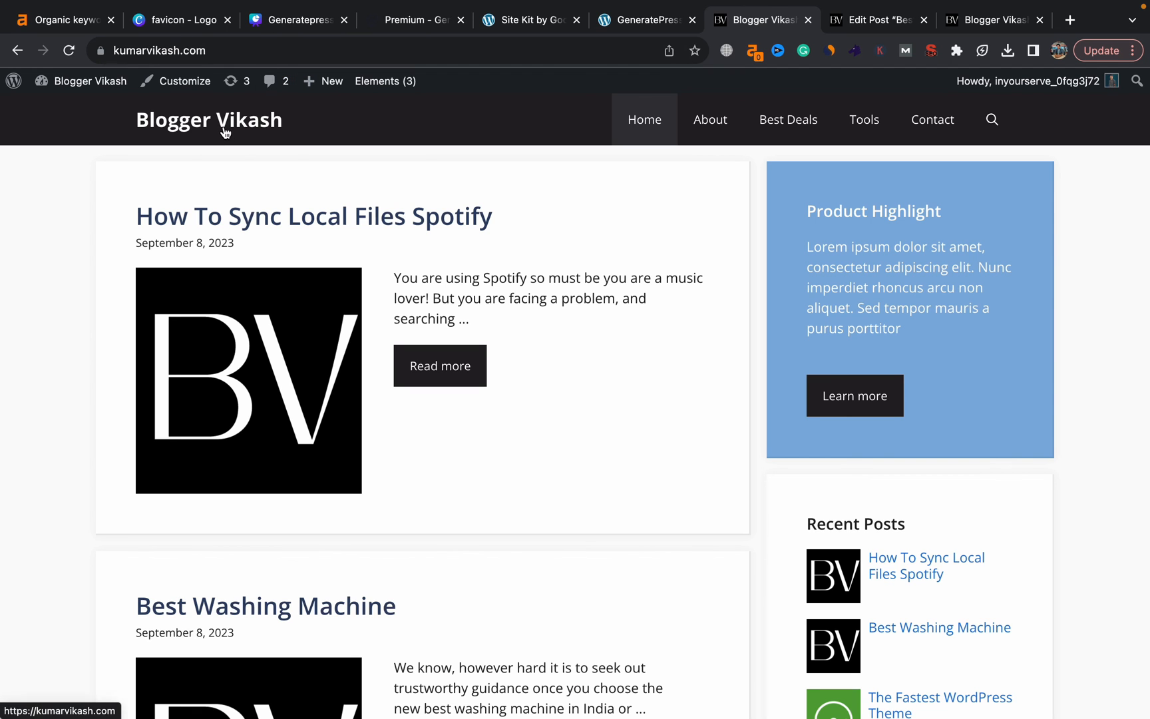
# Check the customizer sections for the imported Marketer design, and review the full live homepage.
pyautogui.click(166, 90)
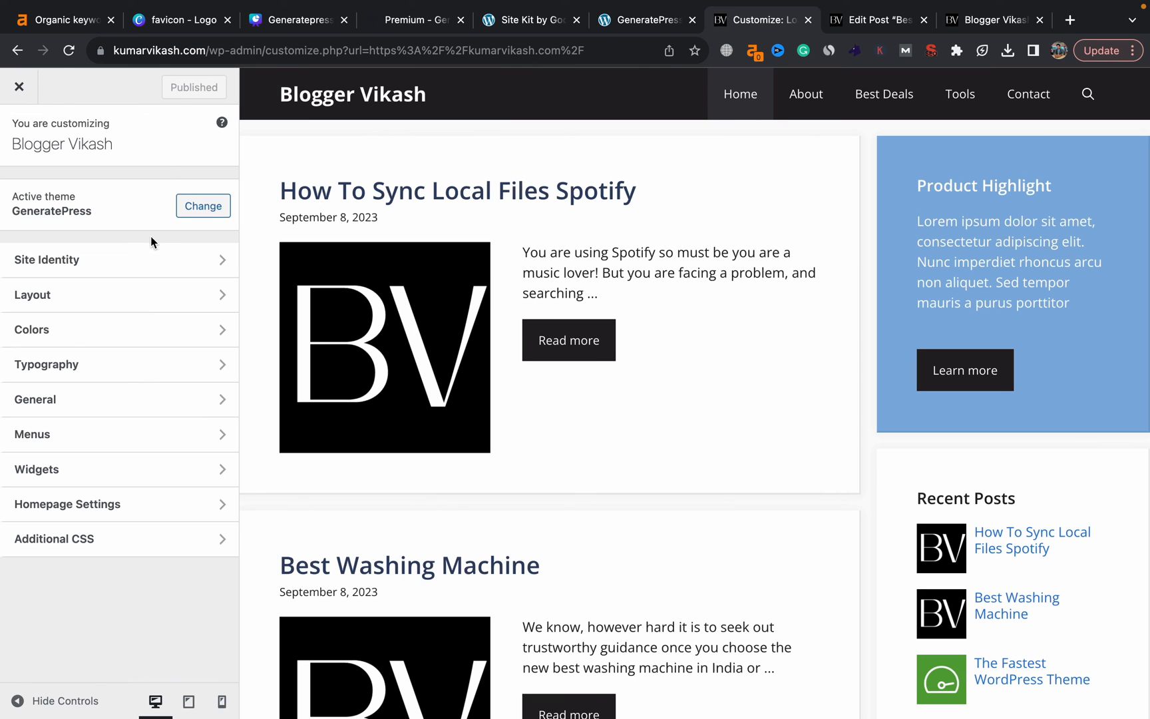
pyautogui.scroll(-1, 243, 456)
pyautogui.scroll(-3, 242, 450)
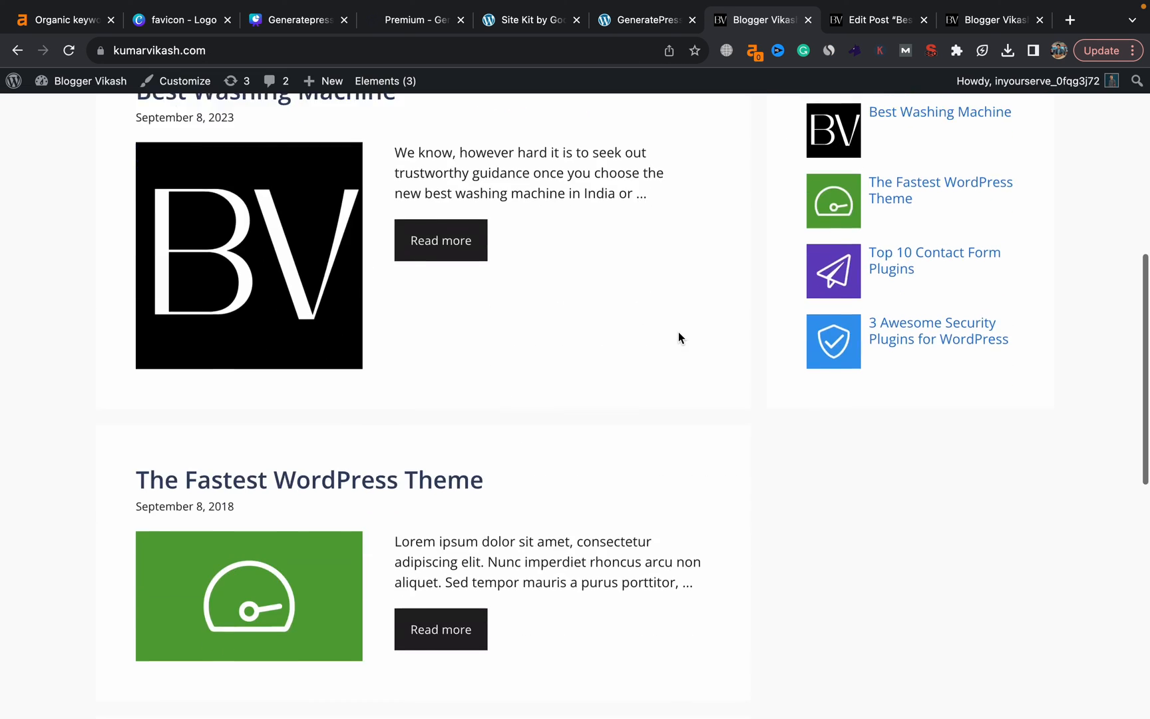
pyautogui.scroll(-10, 678, 332)
pyautogui.scroll(15, 678, 332)
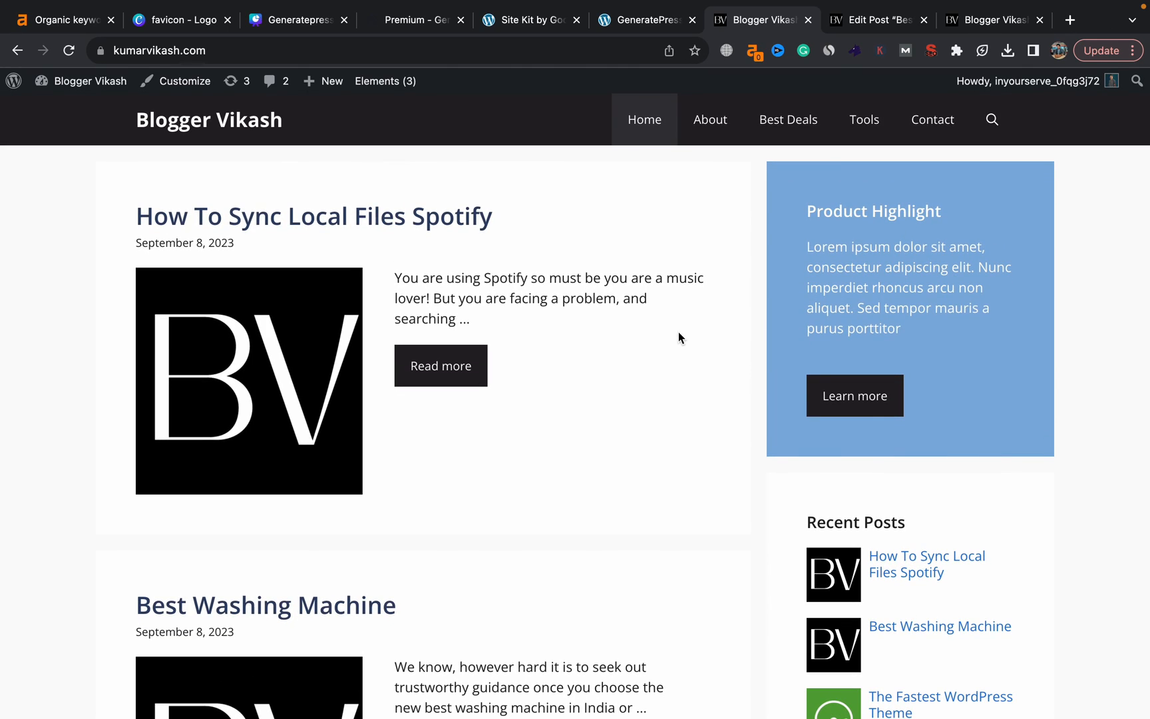